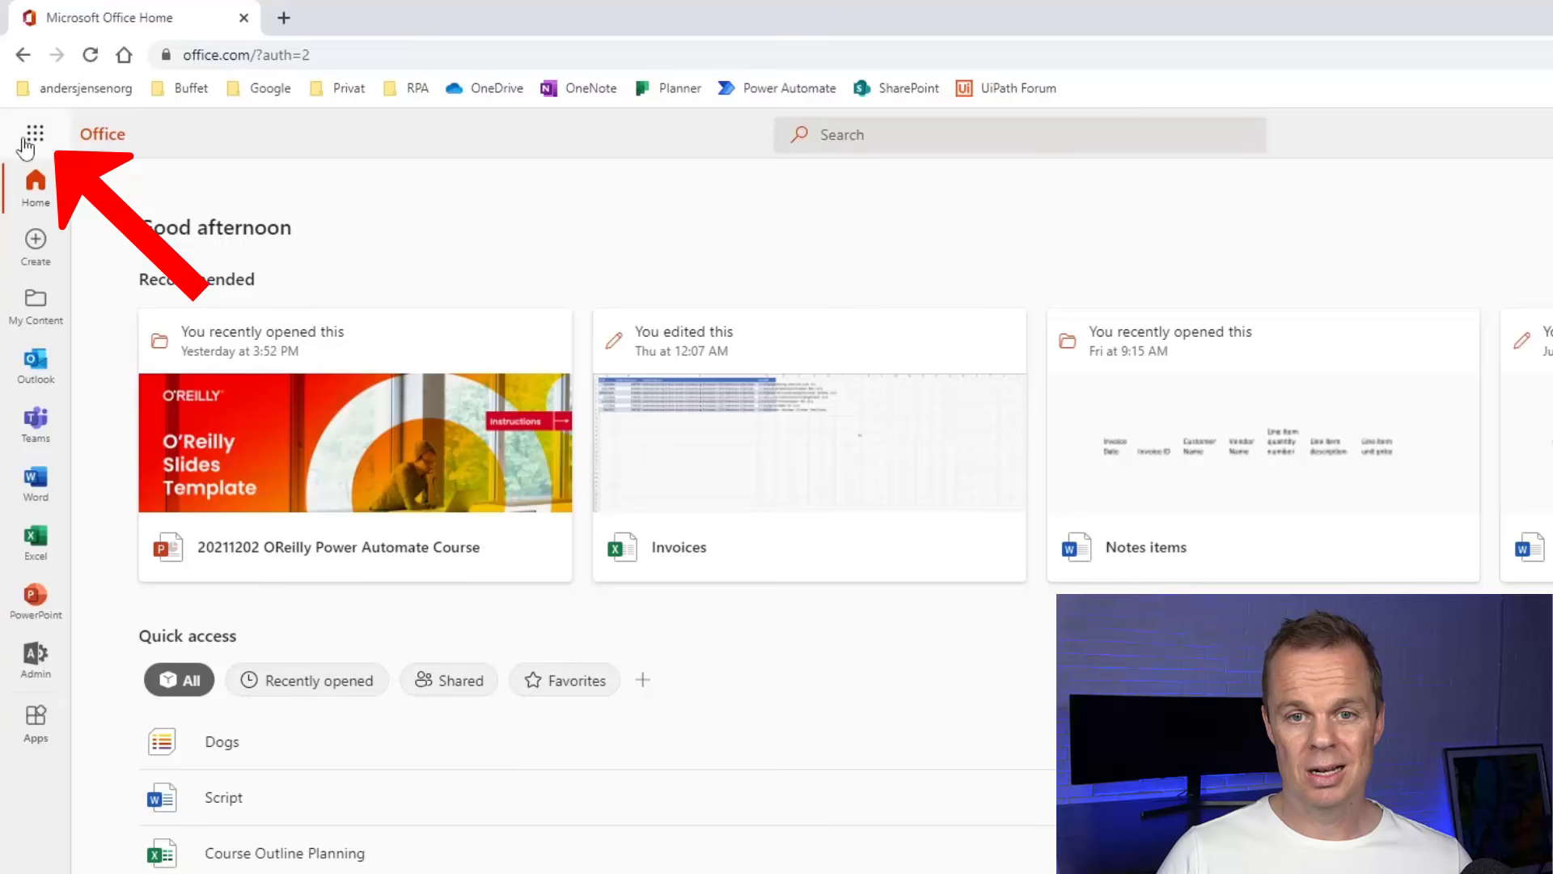
Open Power Automate from the Microsoft 365 apps and start a blank automated cloud flow
{"action": "left_click", "coordinate": [25, 139]}
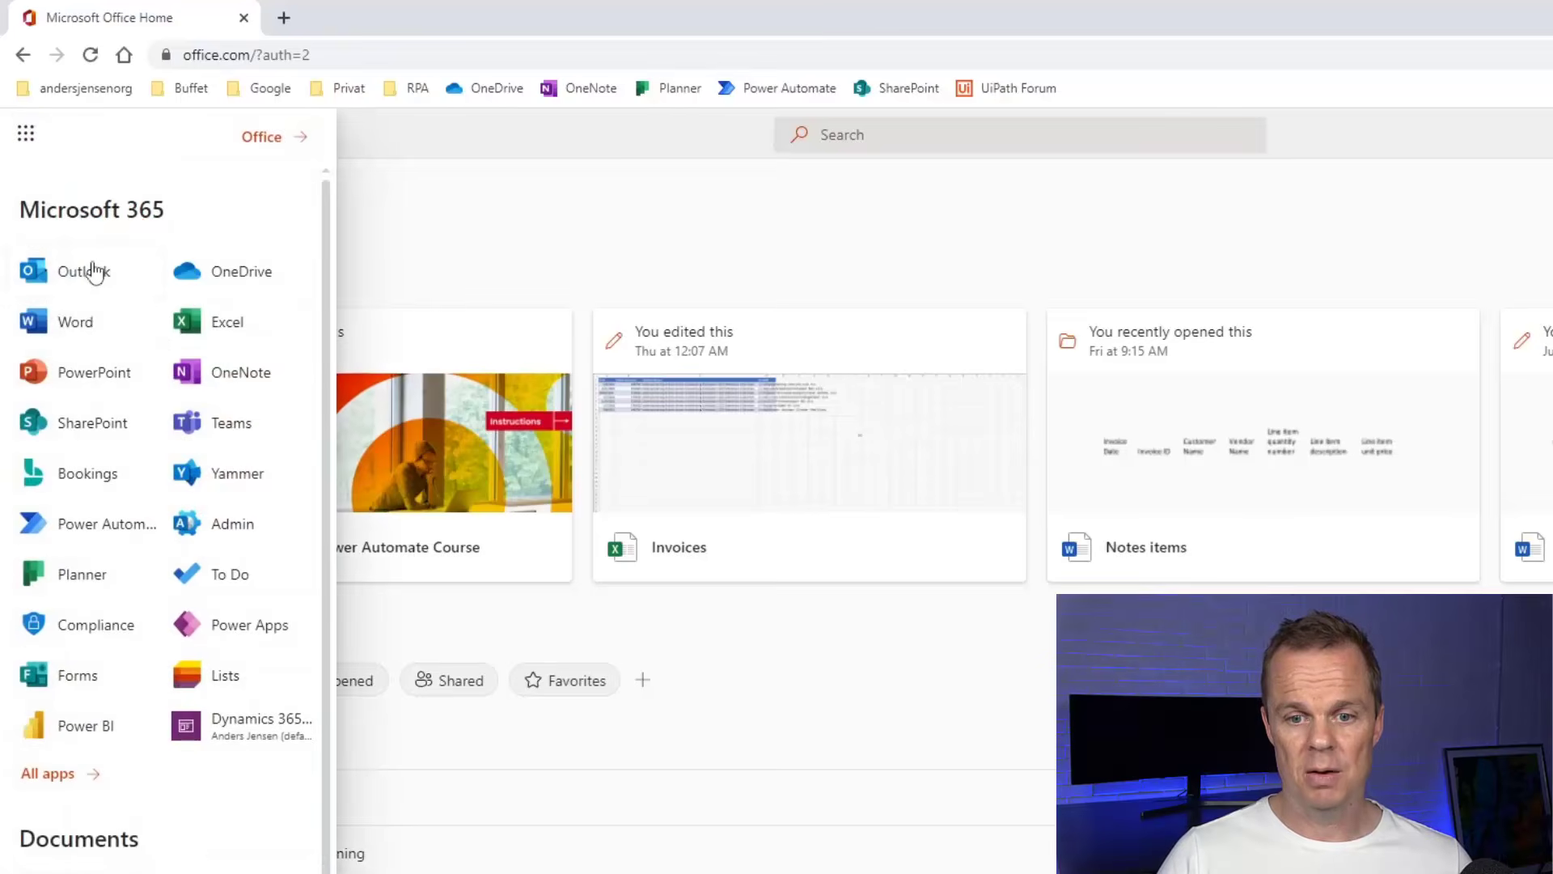
{"action": "left_click", "coordinate": [110, 528]}
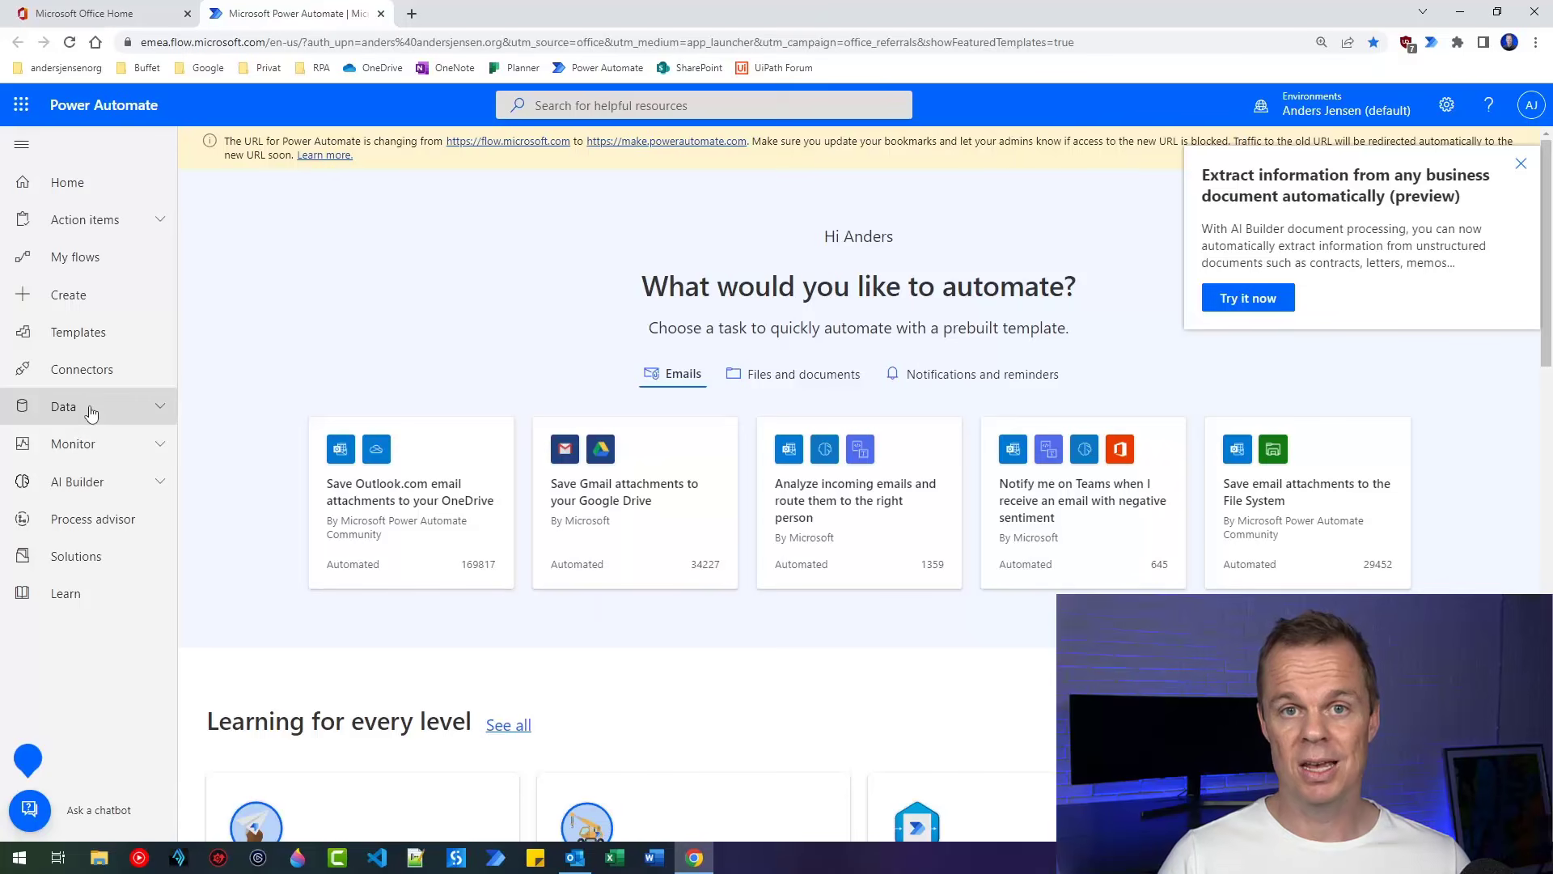
{"action": "left_click", "coordinate": [98, 305]}
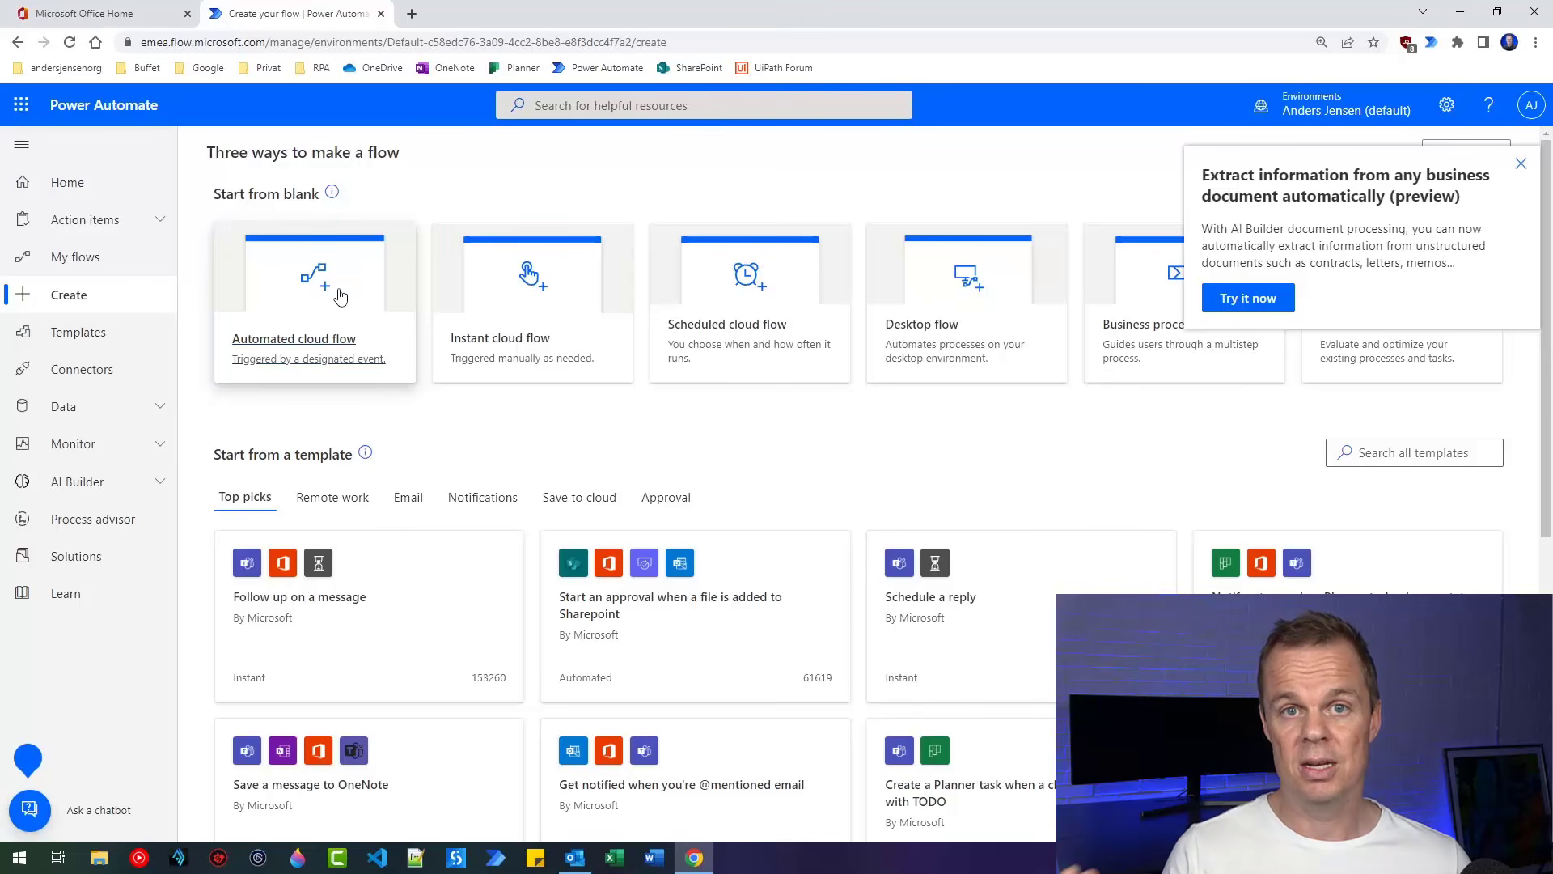
{"action": "left_click", "coordinate": [339, 291]}
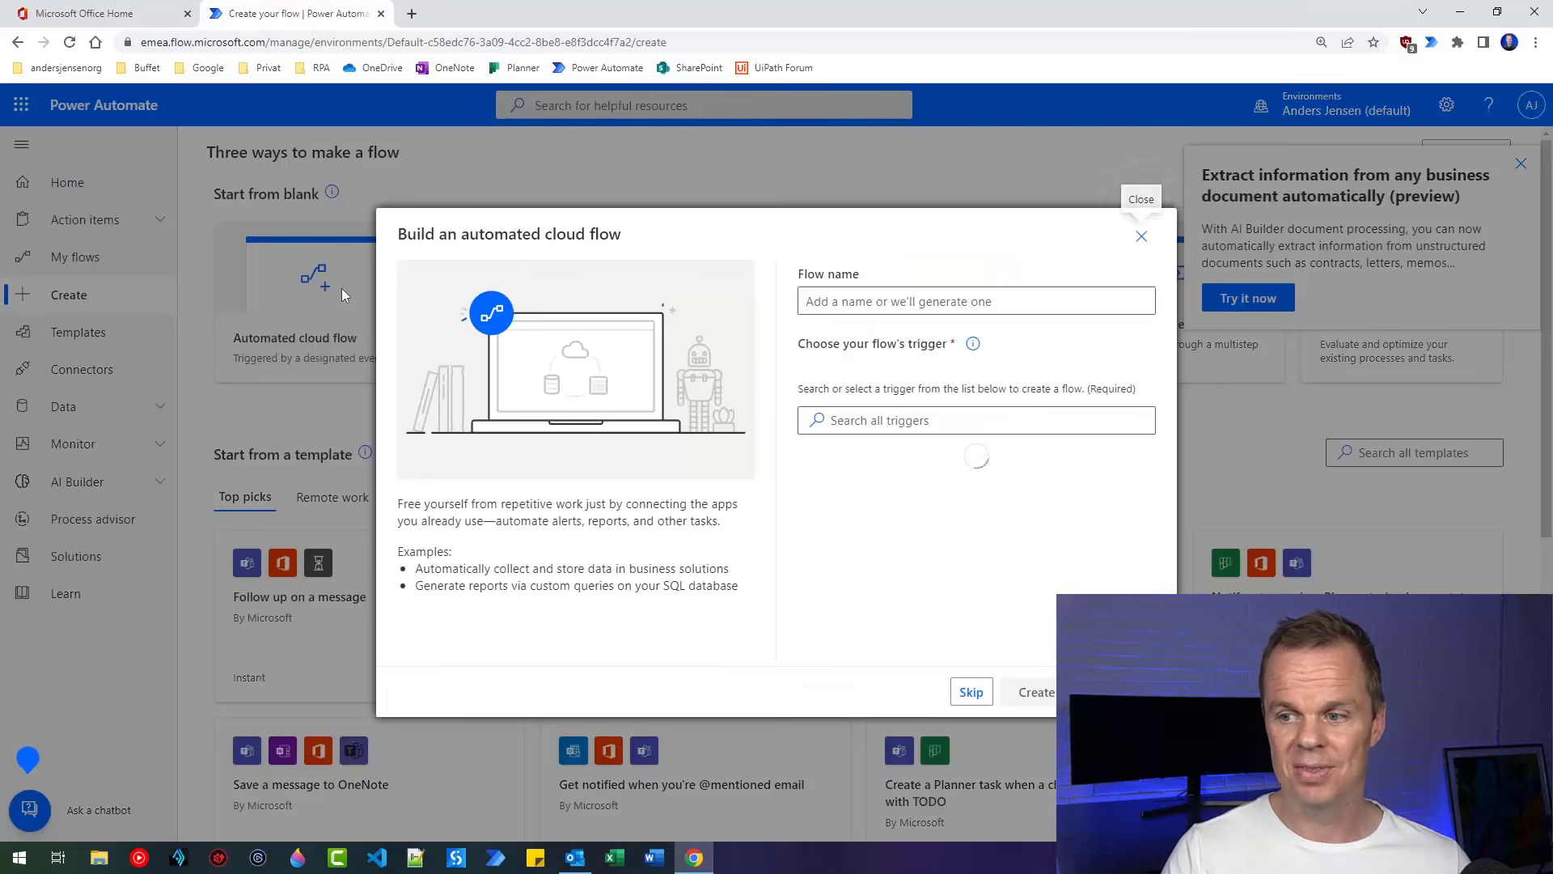
Name the new flow "Save Email Attachments"
{"action": "left_click", "coordinate": [859, 298]}
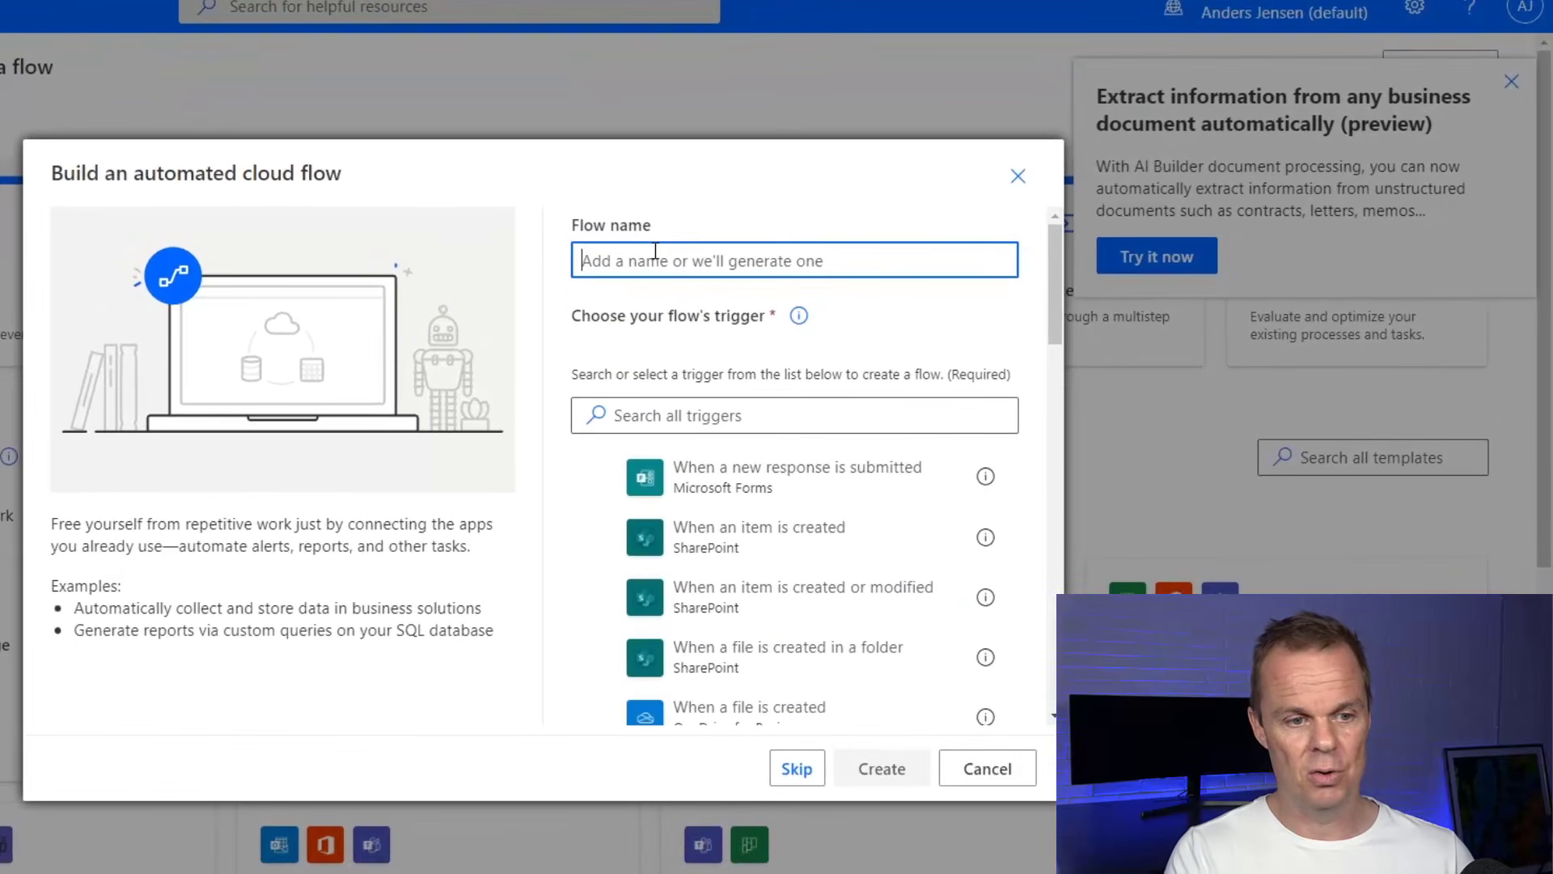
{"action": "type", "text": "Save"}
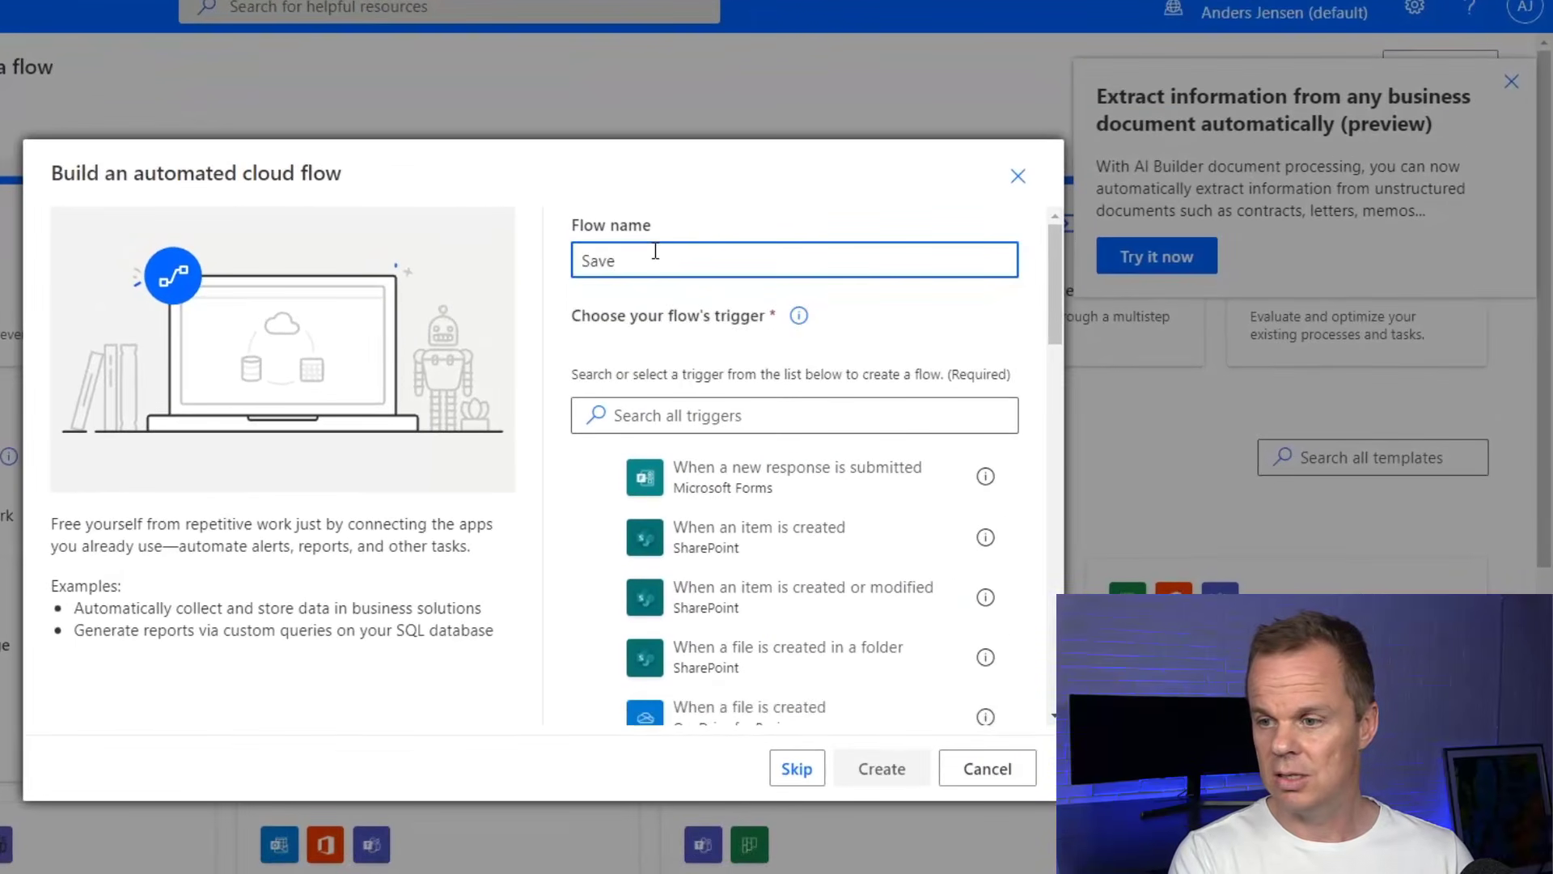
{"action": "type", "text": " Email A"}
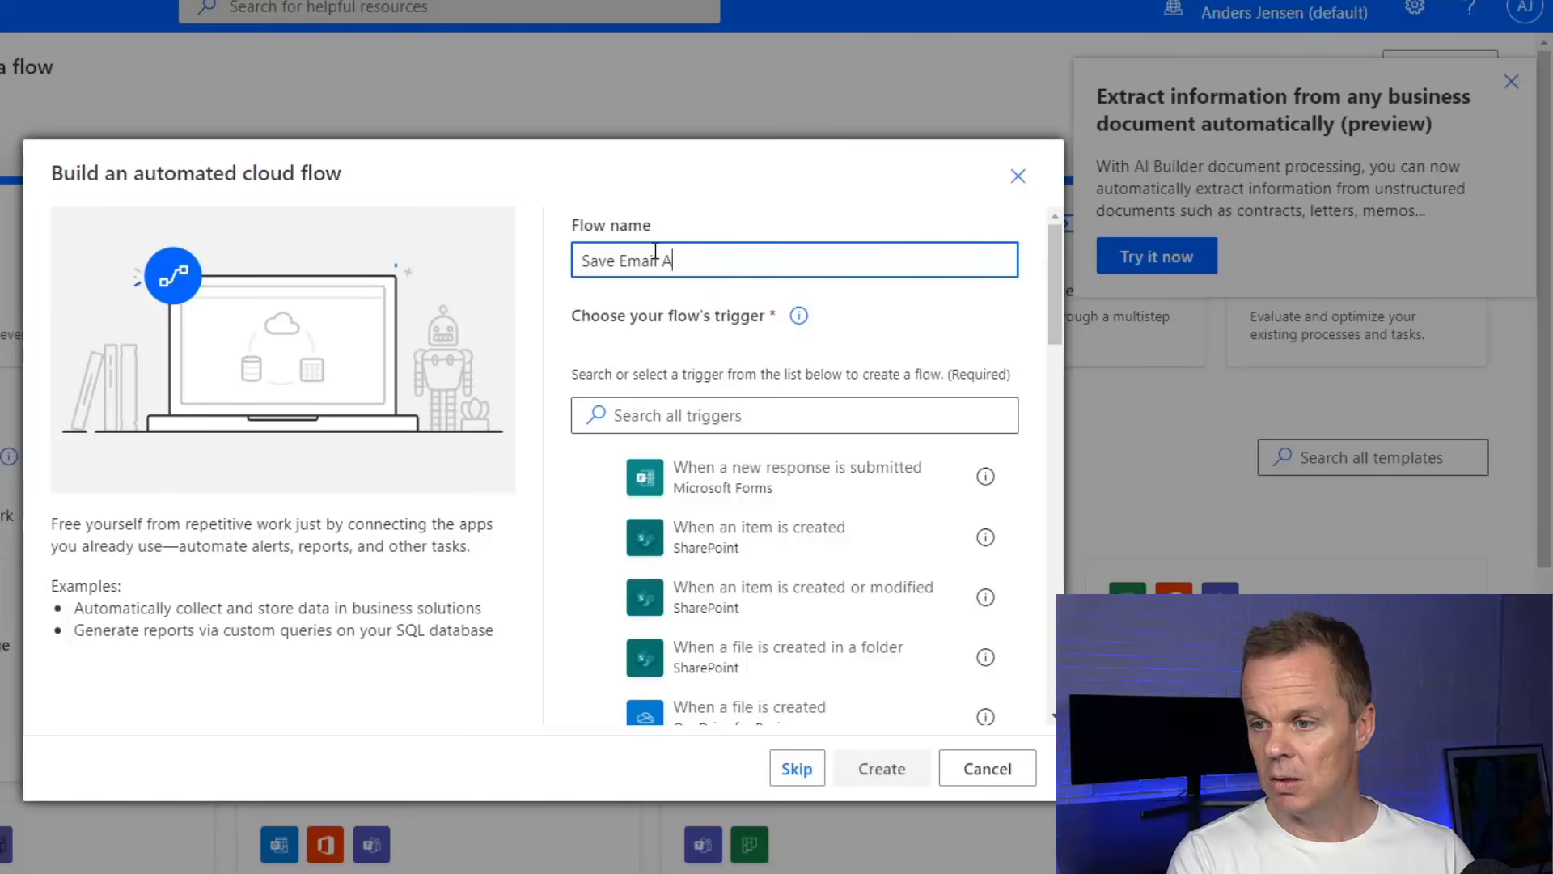
{"action": "type", "text": "ttachments"}
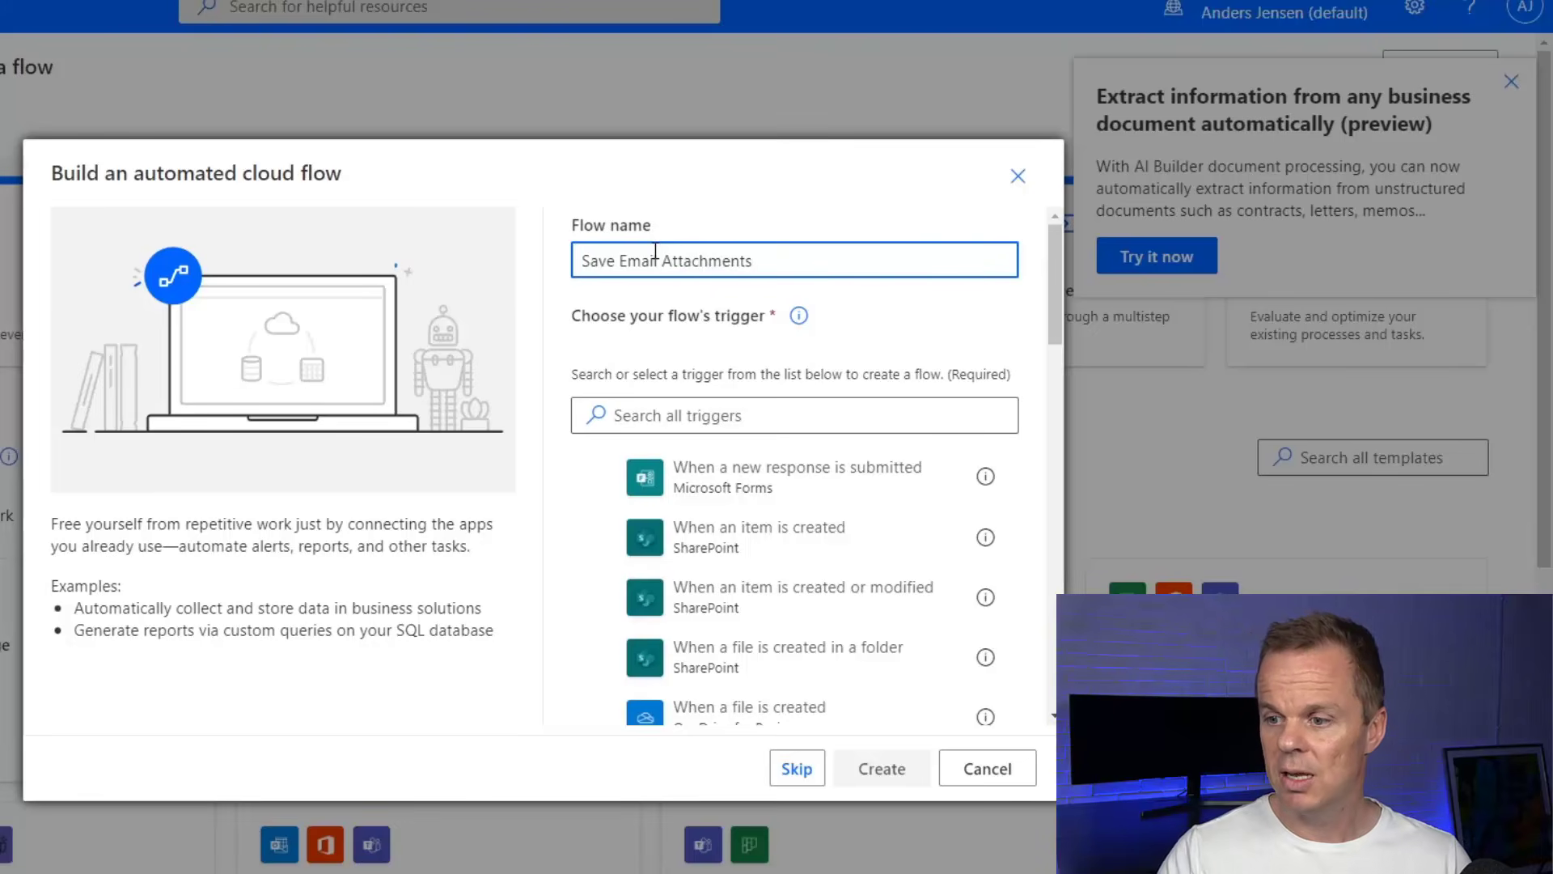
Create the flow with the Office 365 Outlook trigger "When a new email arrives (V3)" and dismiss the promotional notices
{"action": "left_click", "coordinate": [668, 410]}
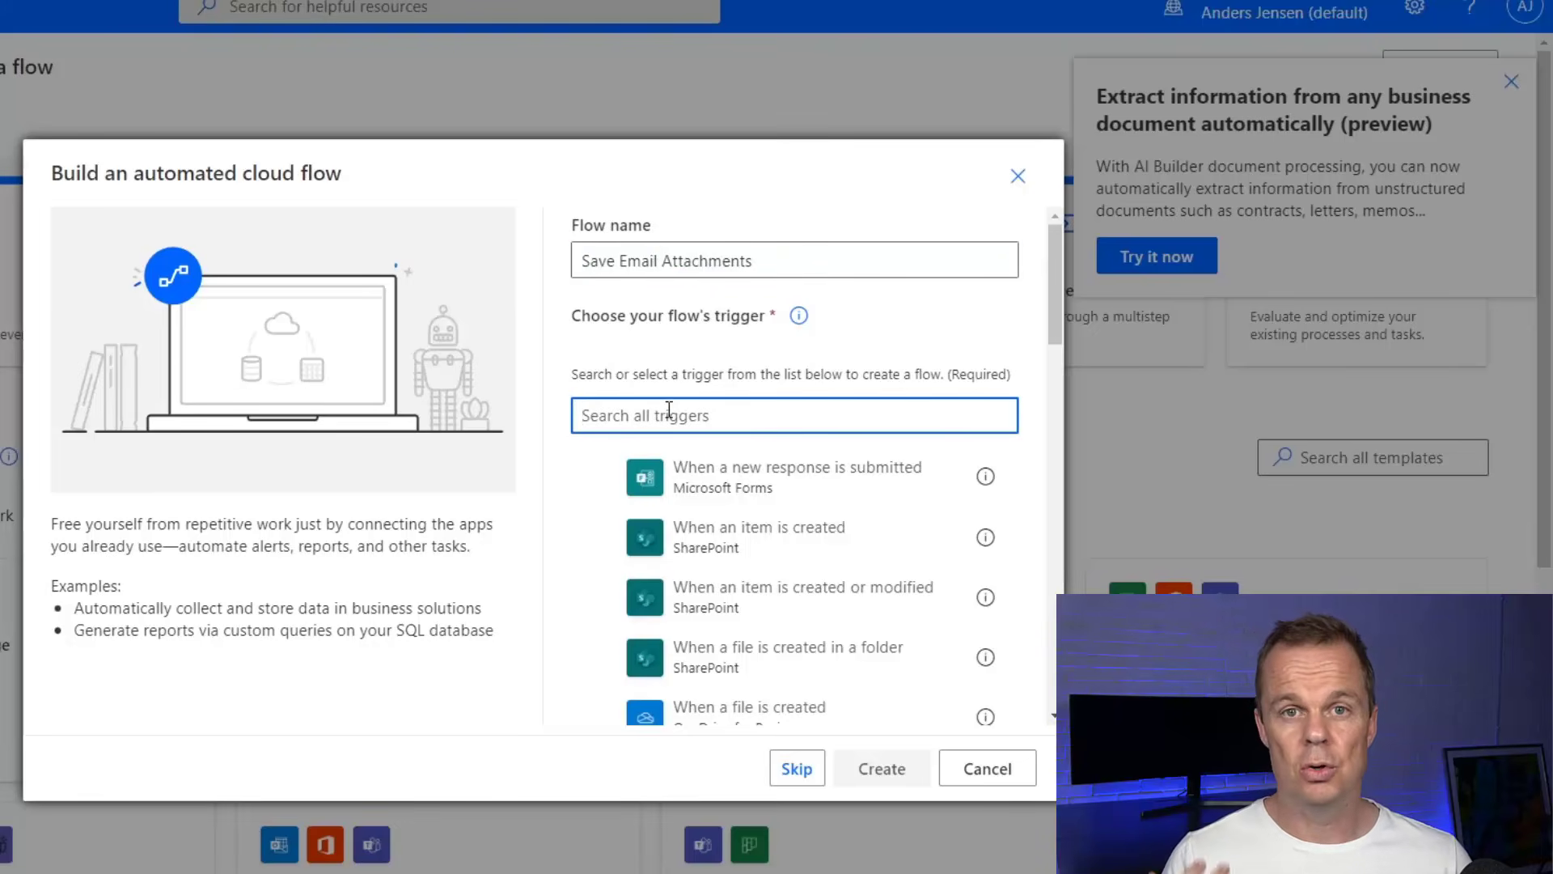
{"action": "type", "text": "whe"}
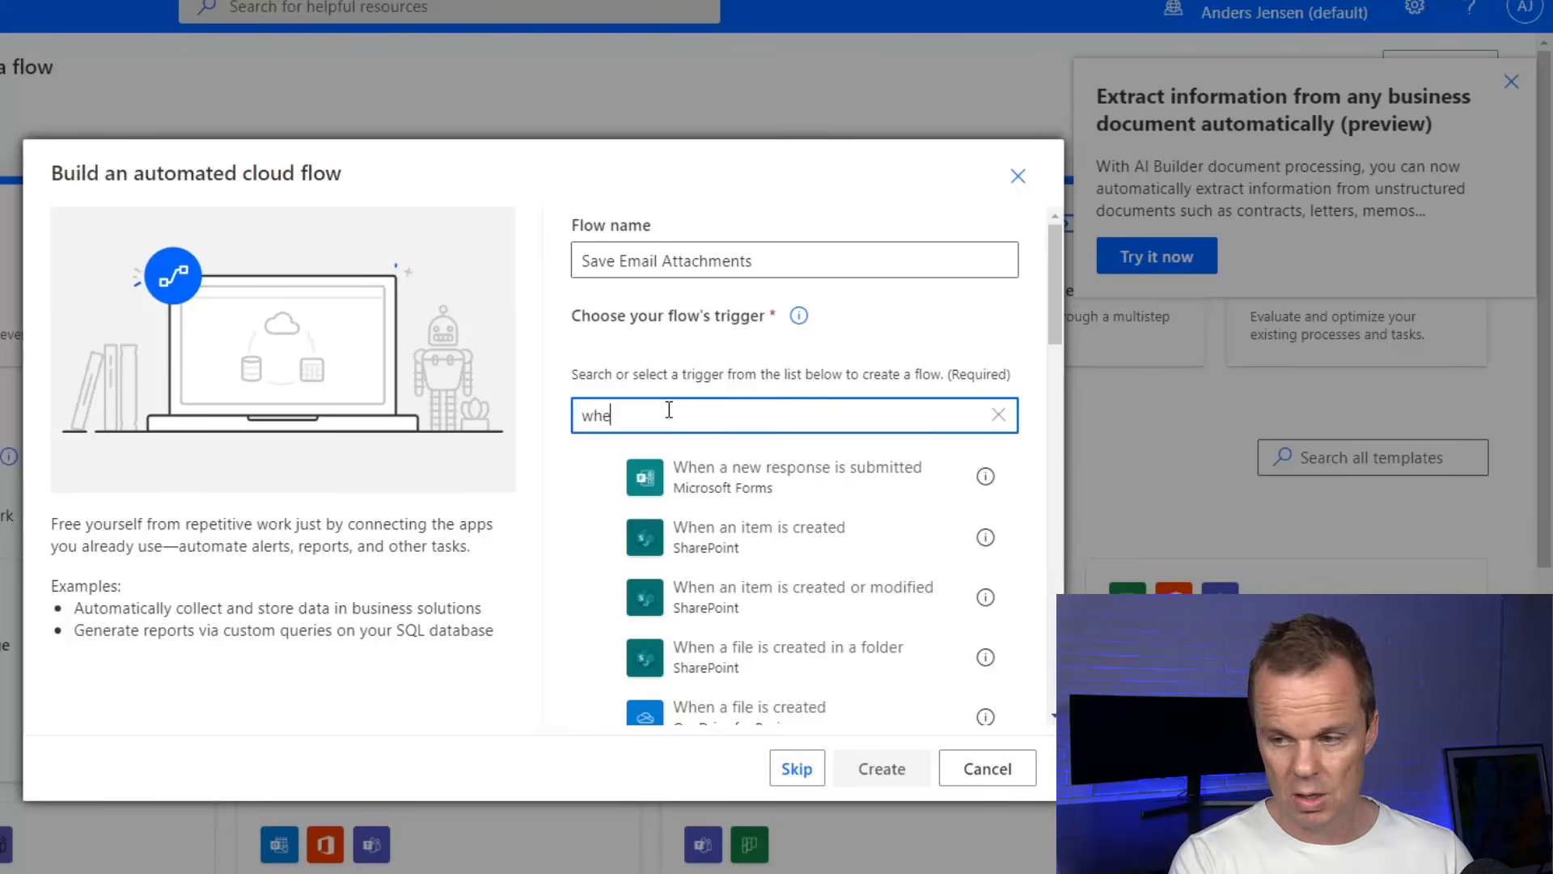
{"action": "type", "text": "n a new emai"}
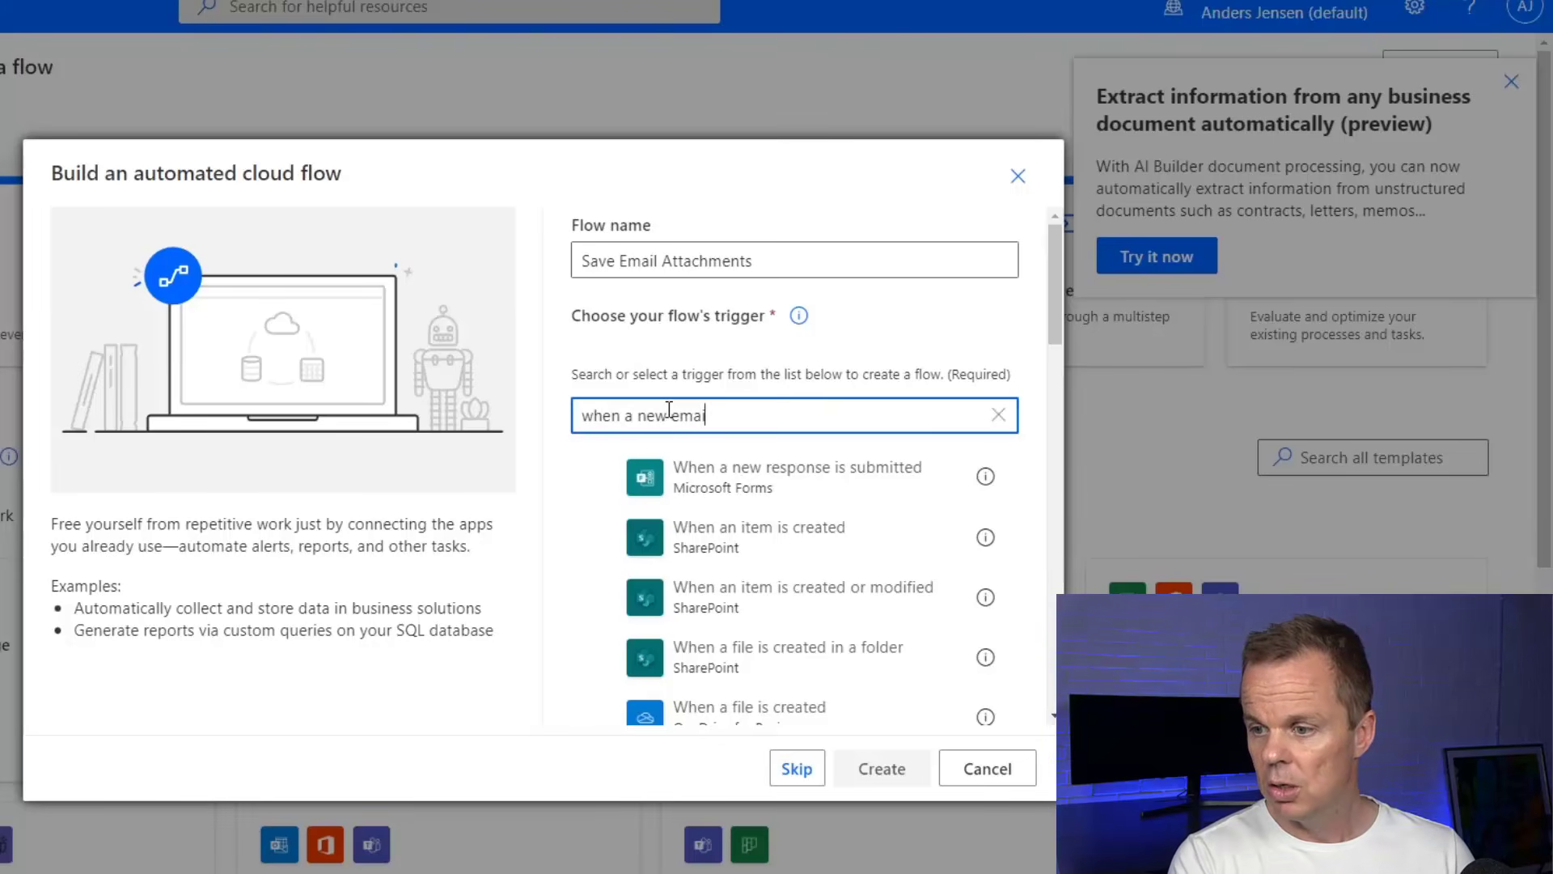
{"action": "type", "text": "l"}
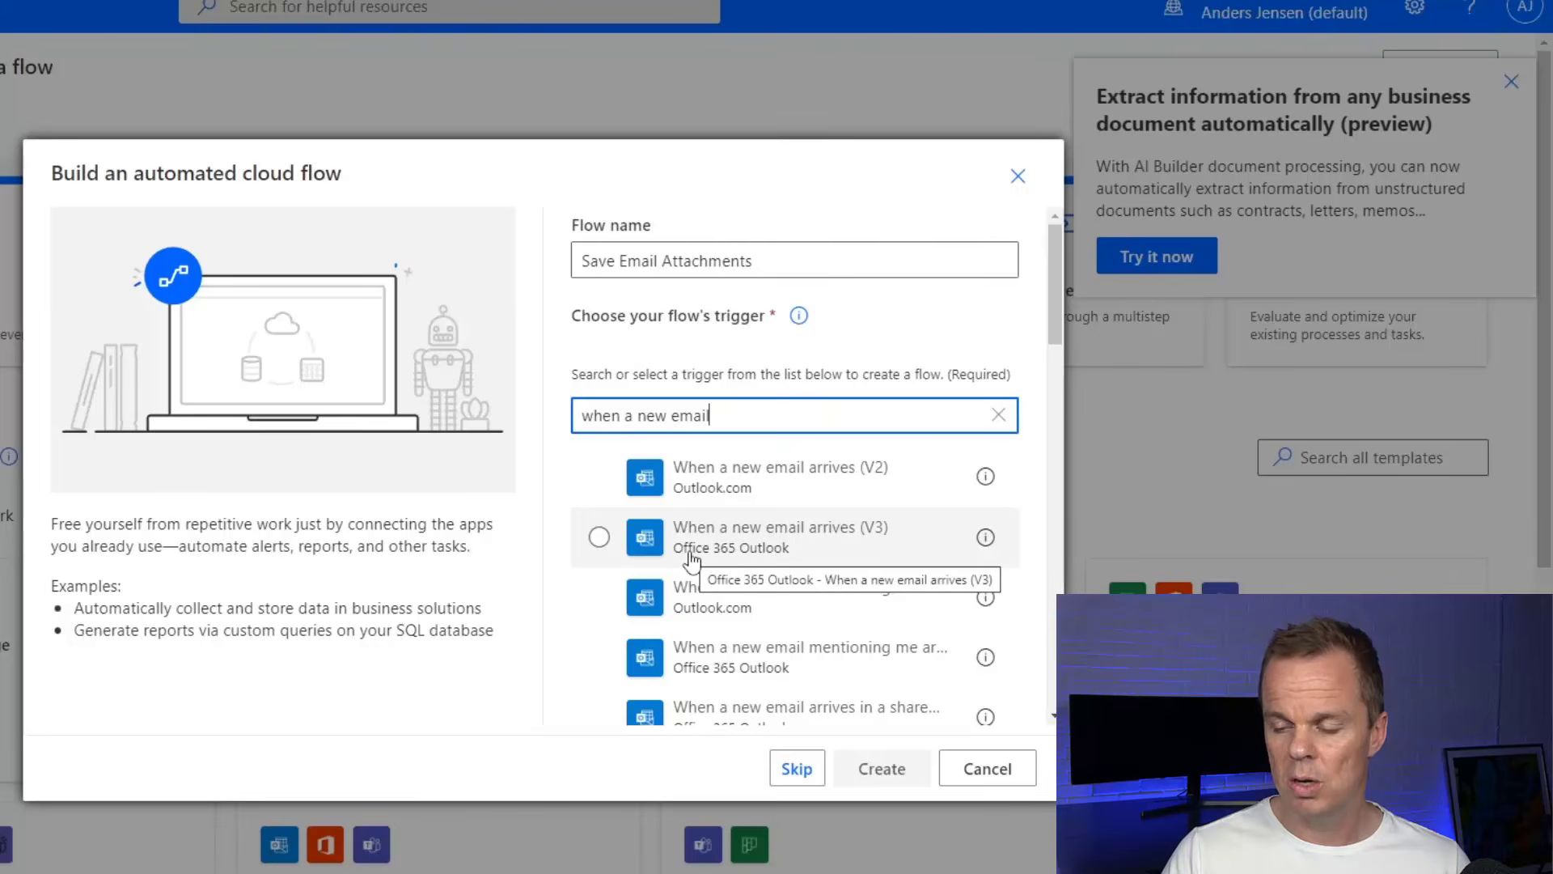
{"action": "left_click", "coordinate": [598, 538]}
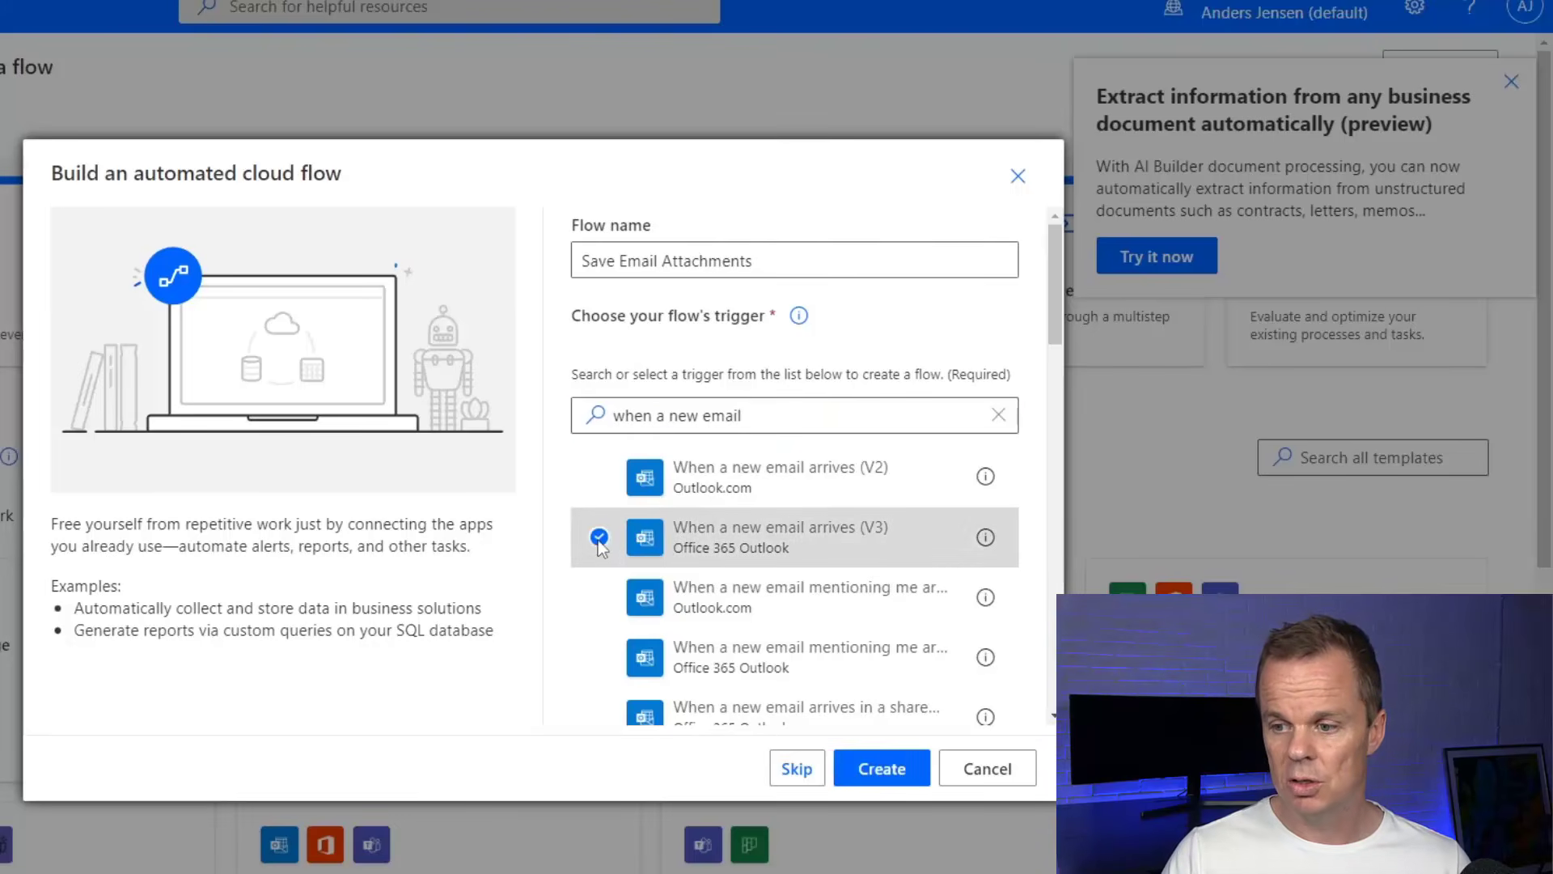
{"action": "scroll", "coordinate": [857, 602], "scroll_direction": "down", "scroll_amount": 4}
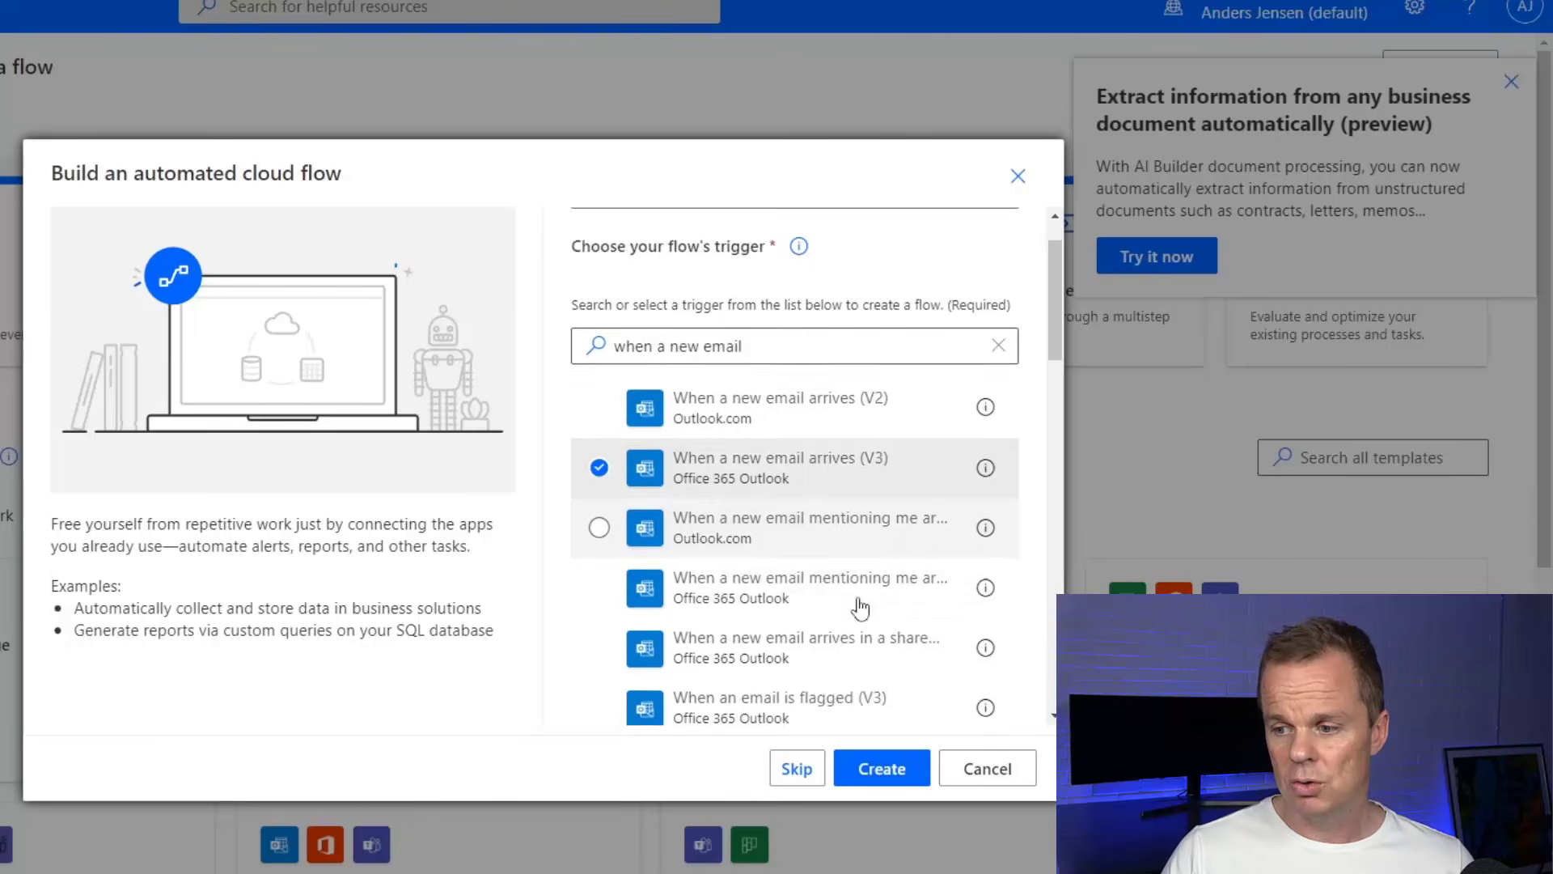
{"action": "scroll", "coordinate": [860, 606], "scroll_direction": "down", "scroll_amount": 4}
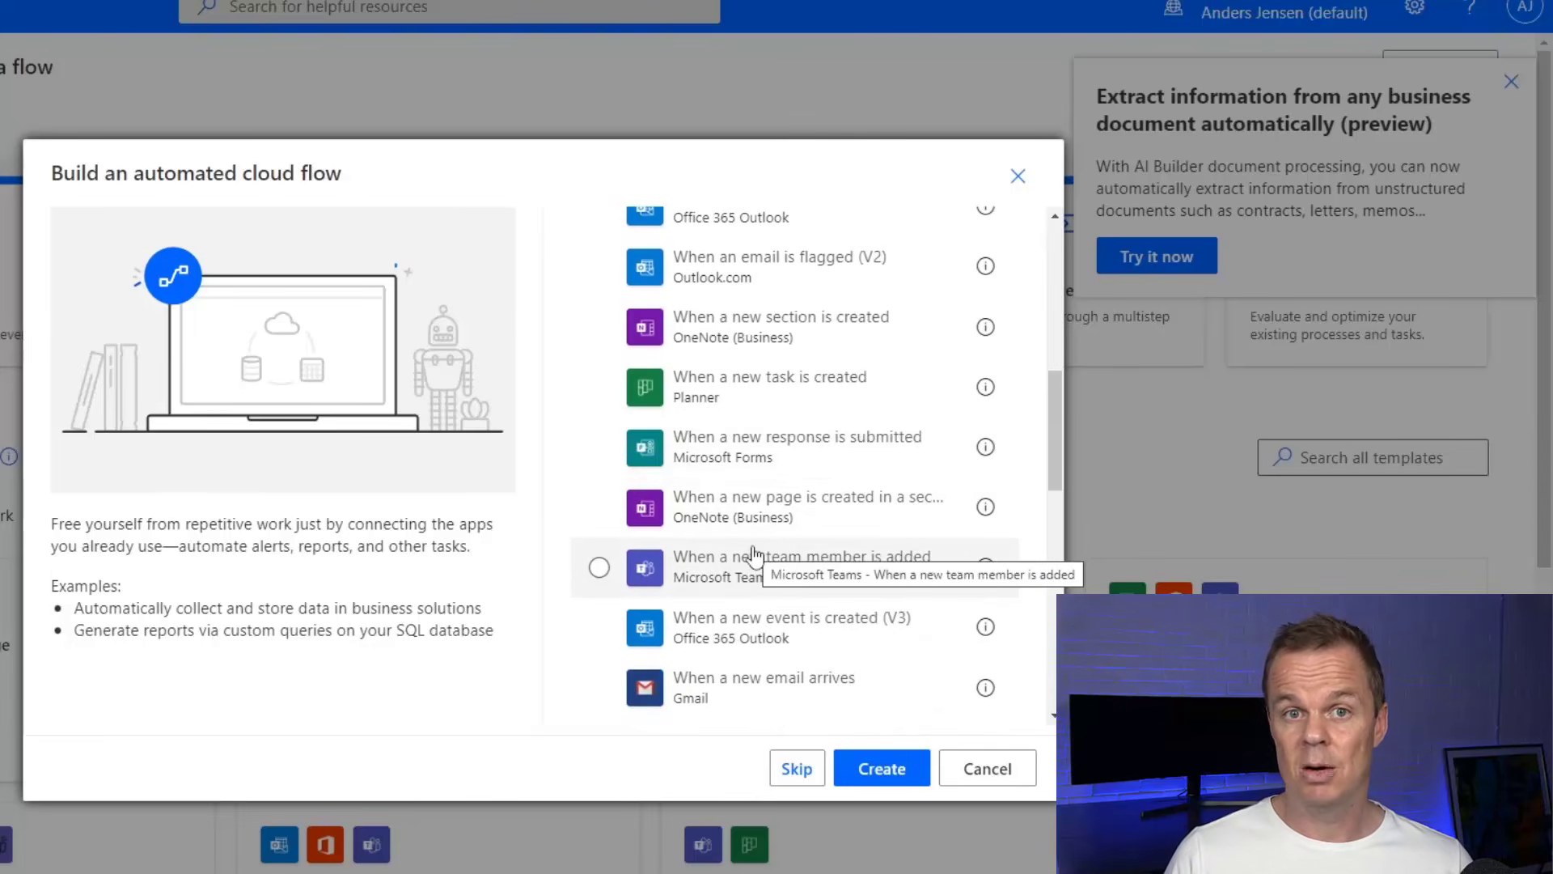
{"action": "scroll", "coordinate": [752, 556], "scroll_direction": "up", "scroll_amount": 9}
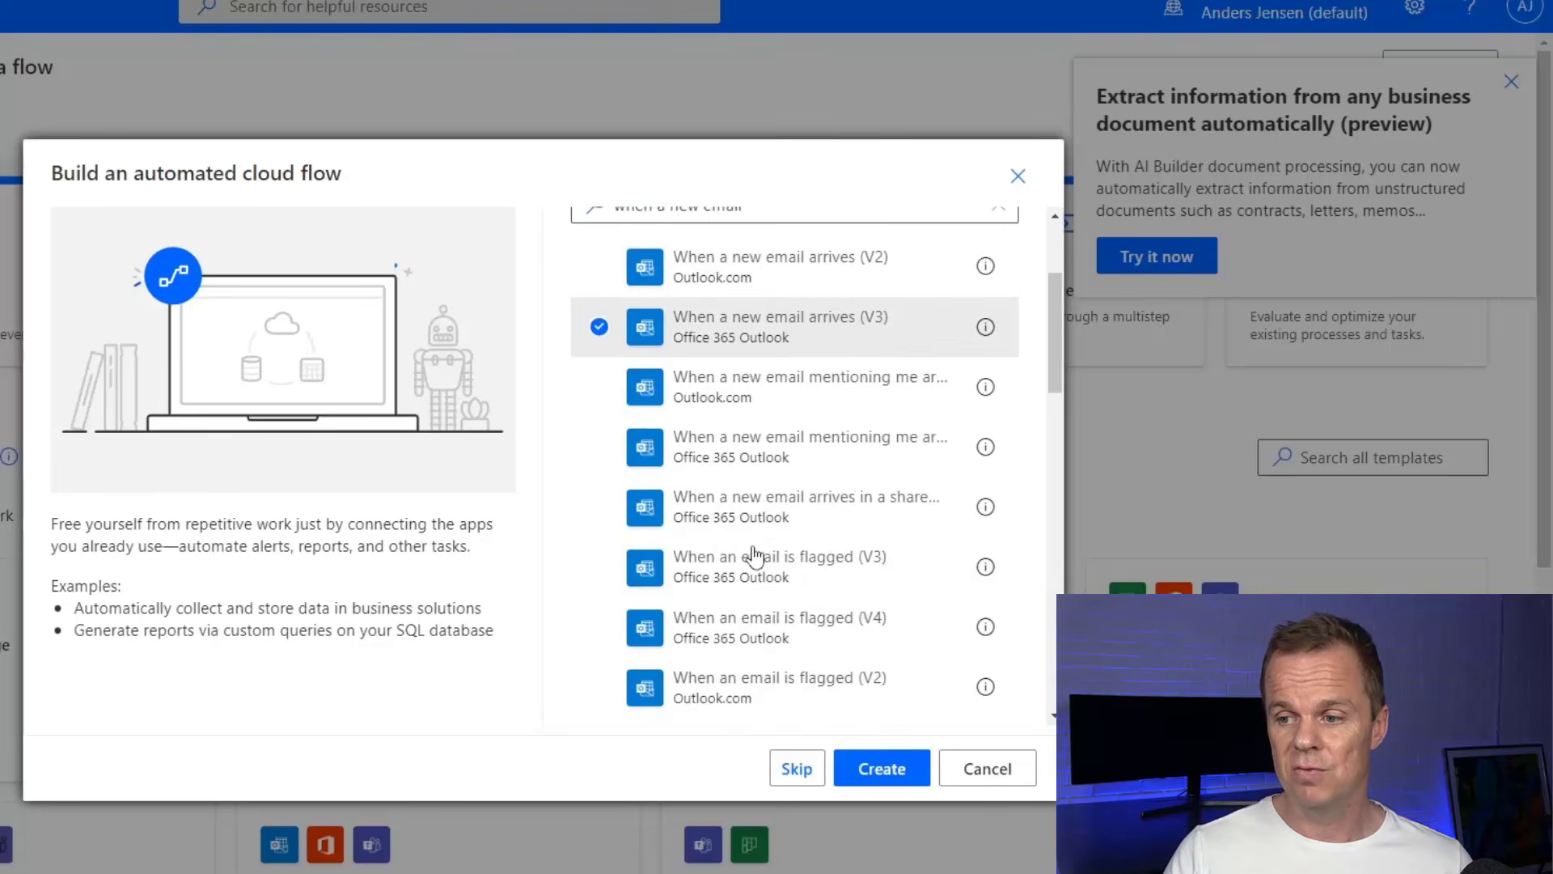
{"action": "left_click", "coordinate": [883, 769]}
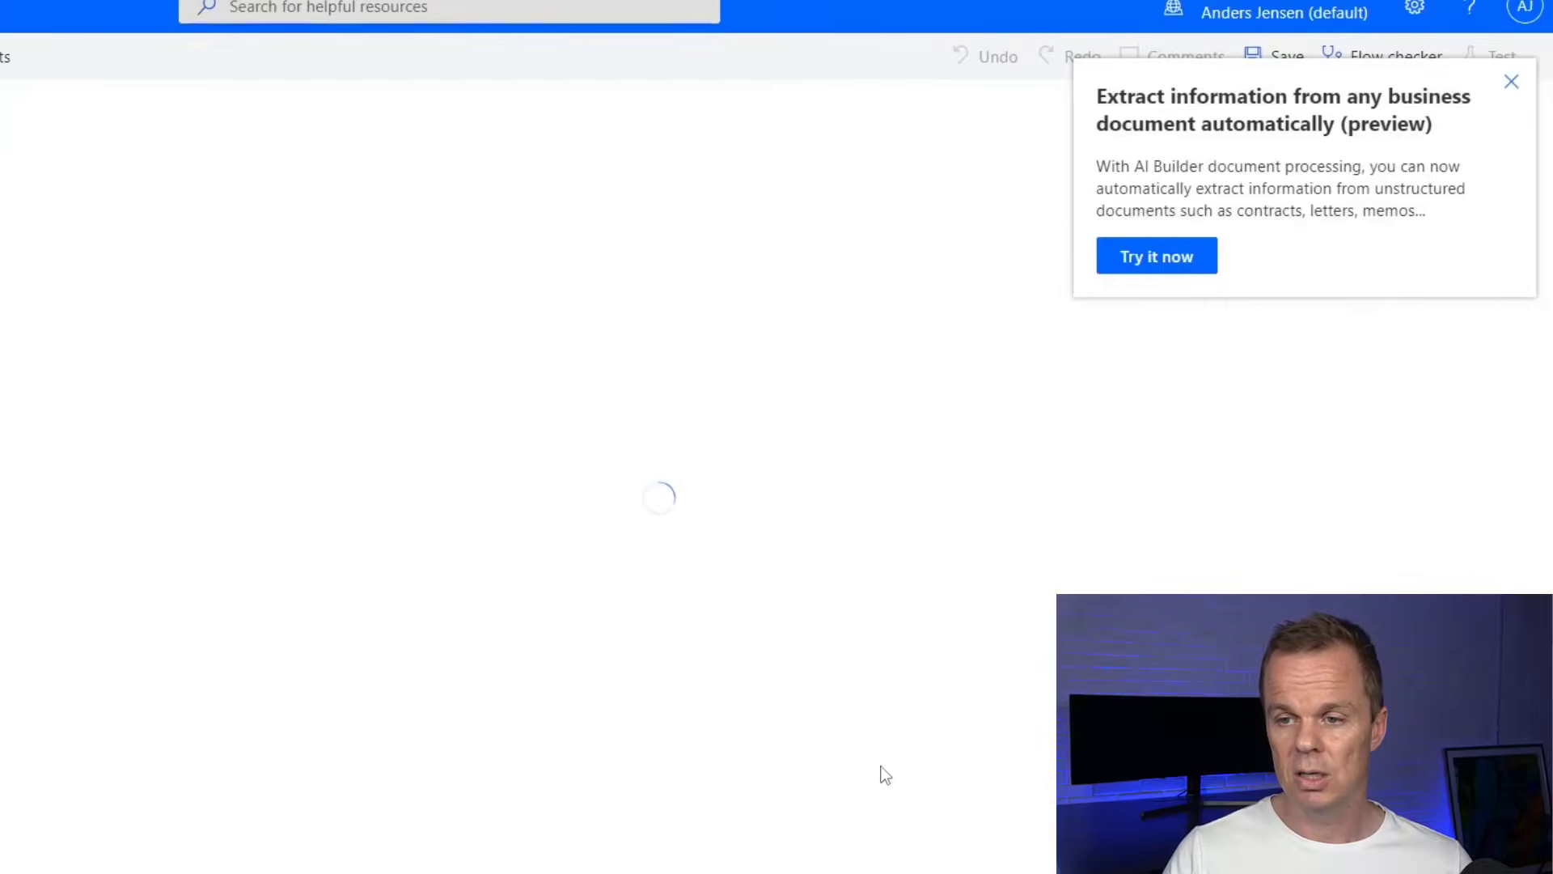
{"action": "left_click", "coordinate": [1520, 164]}
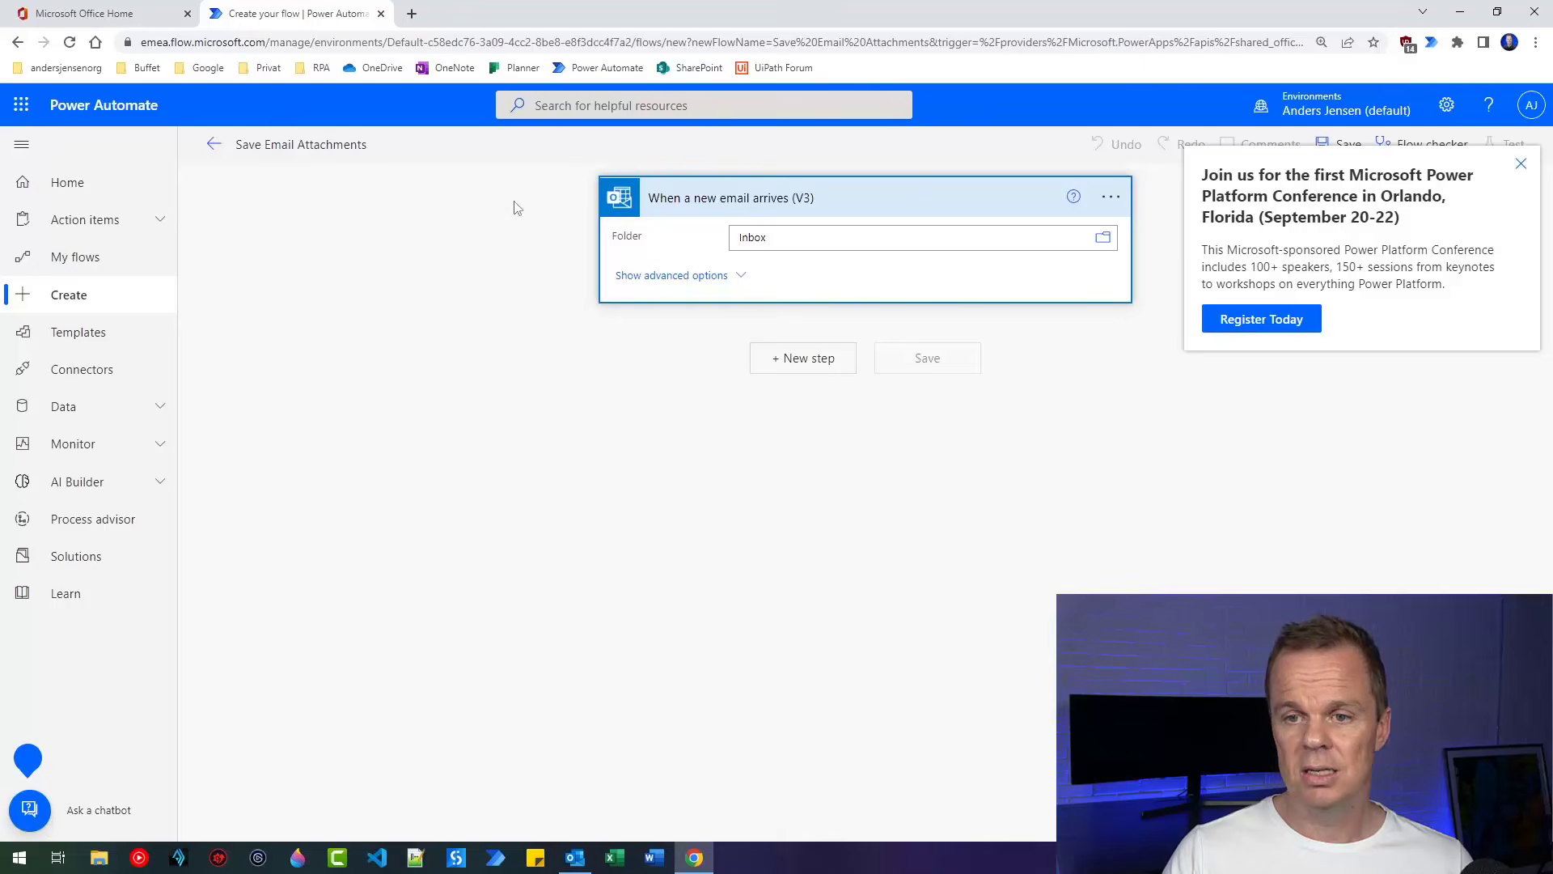
{"action": "left_click", "coordinate": [1521, 163]}
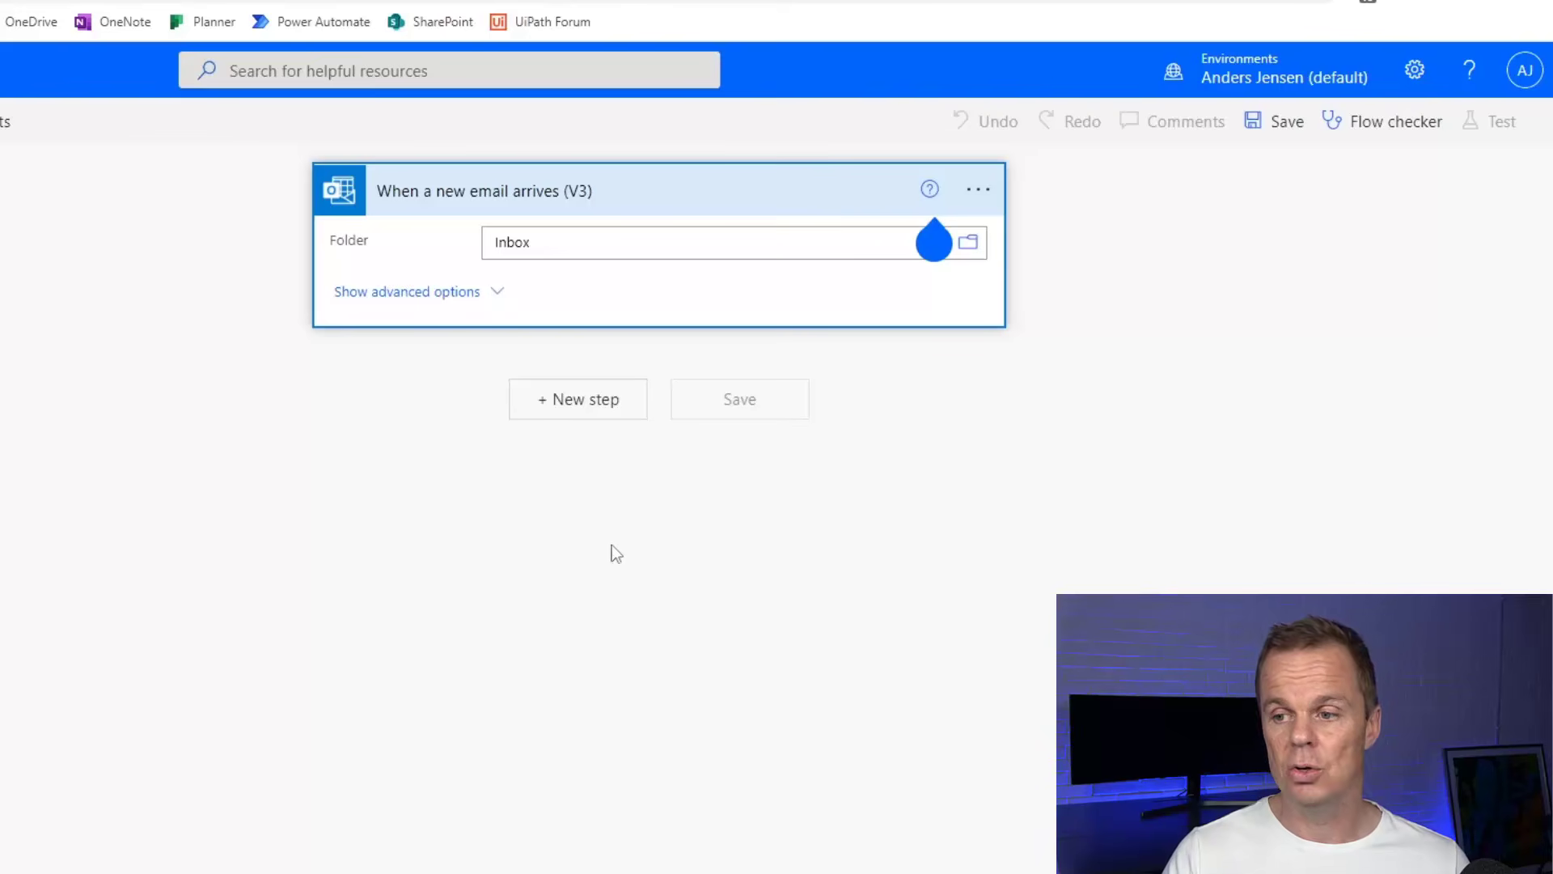
Look through the built-in, standard and premium actions for a new step, and add an "Apply to each" control after the email trigger
{"action": "left_click", "coordinate": [601, 420]}
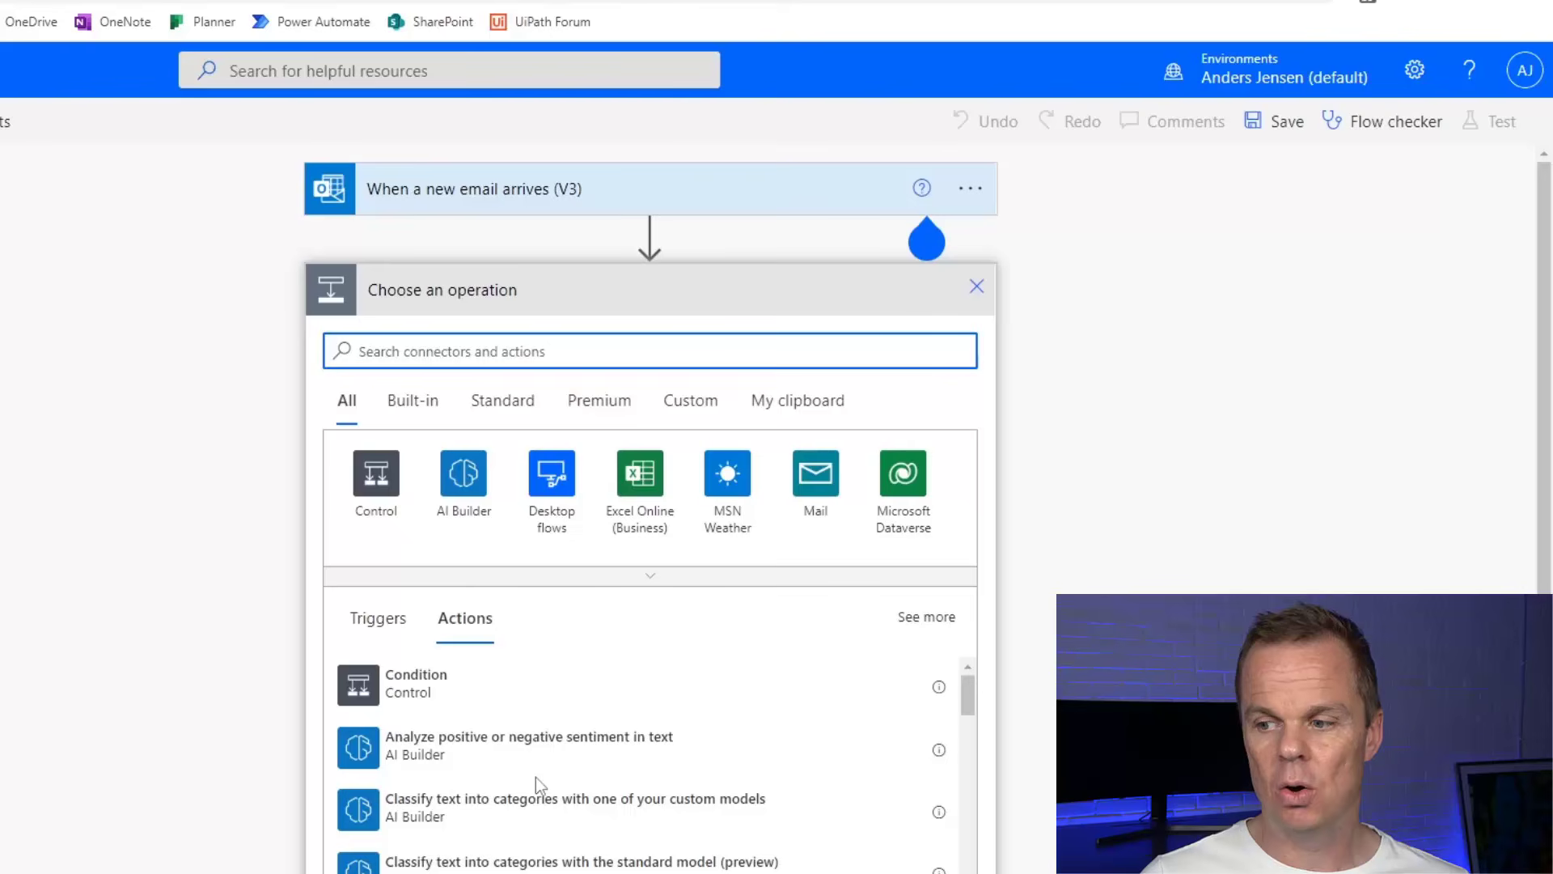
{"action": "scroll", "coordinate": [540, 794], "scroll_direction": "down", "scroll_amount": 2}
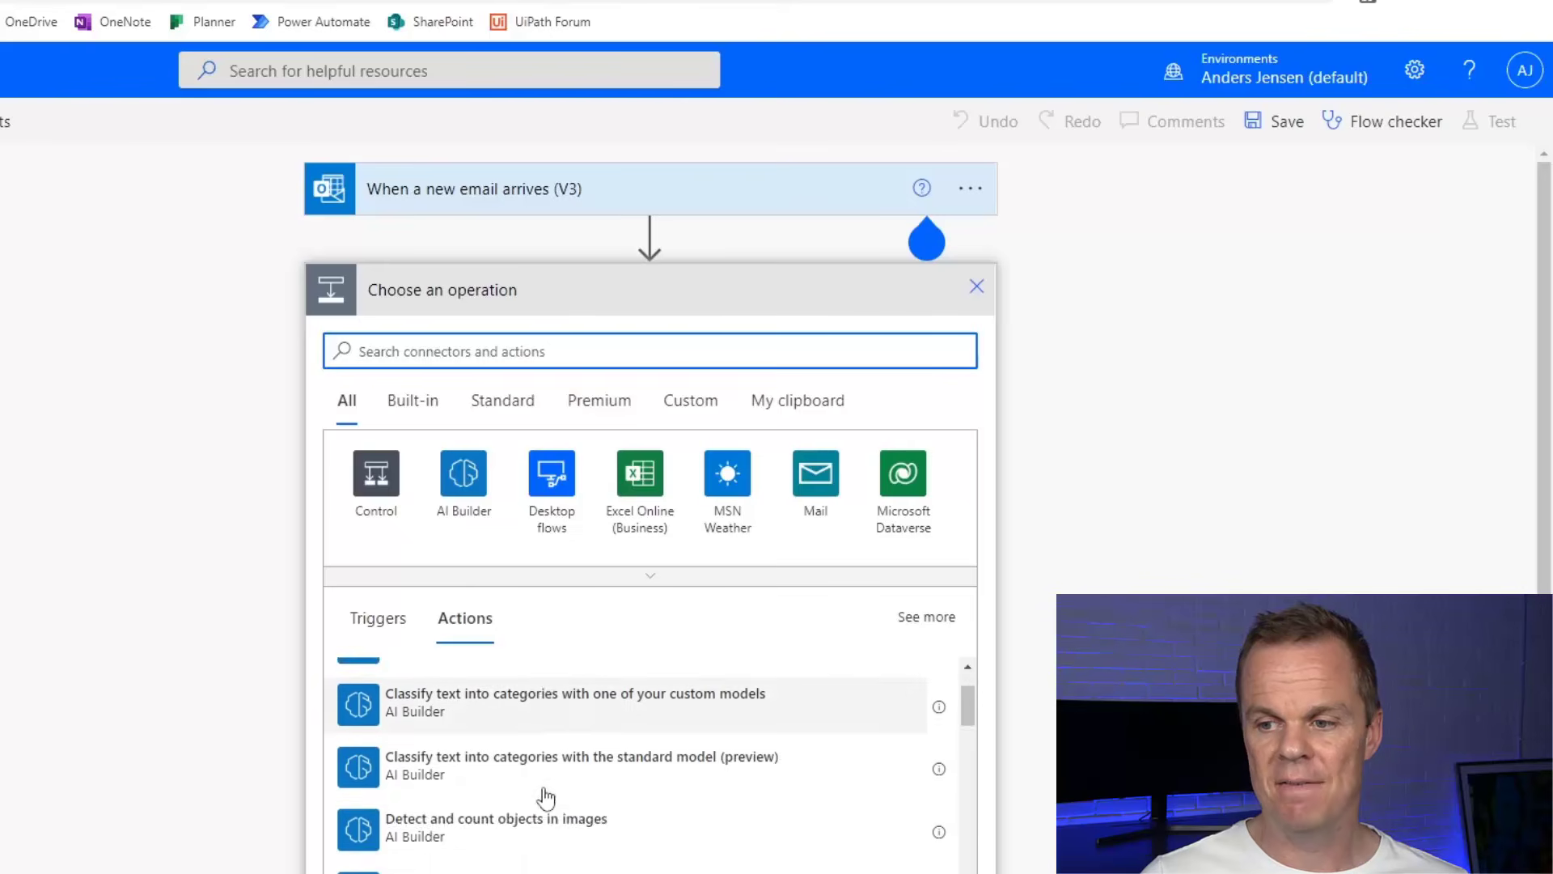
{"action": "scroll", "coordinate": [540, 794], "scroll_direction": "up", "scroll_amount": 2}
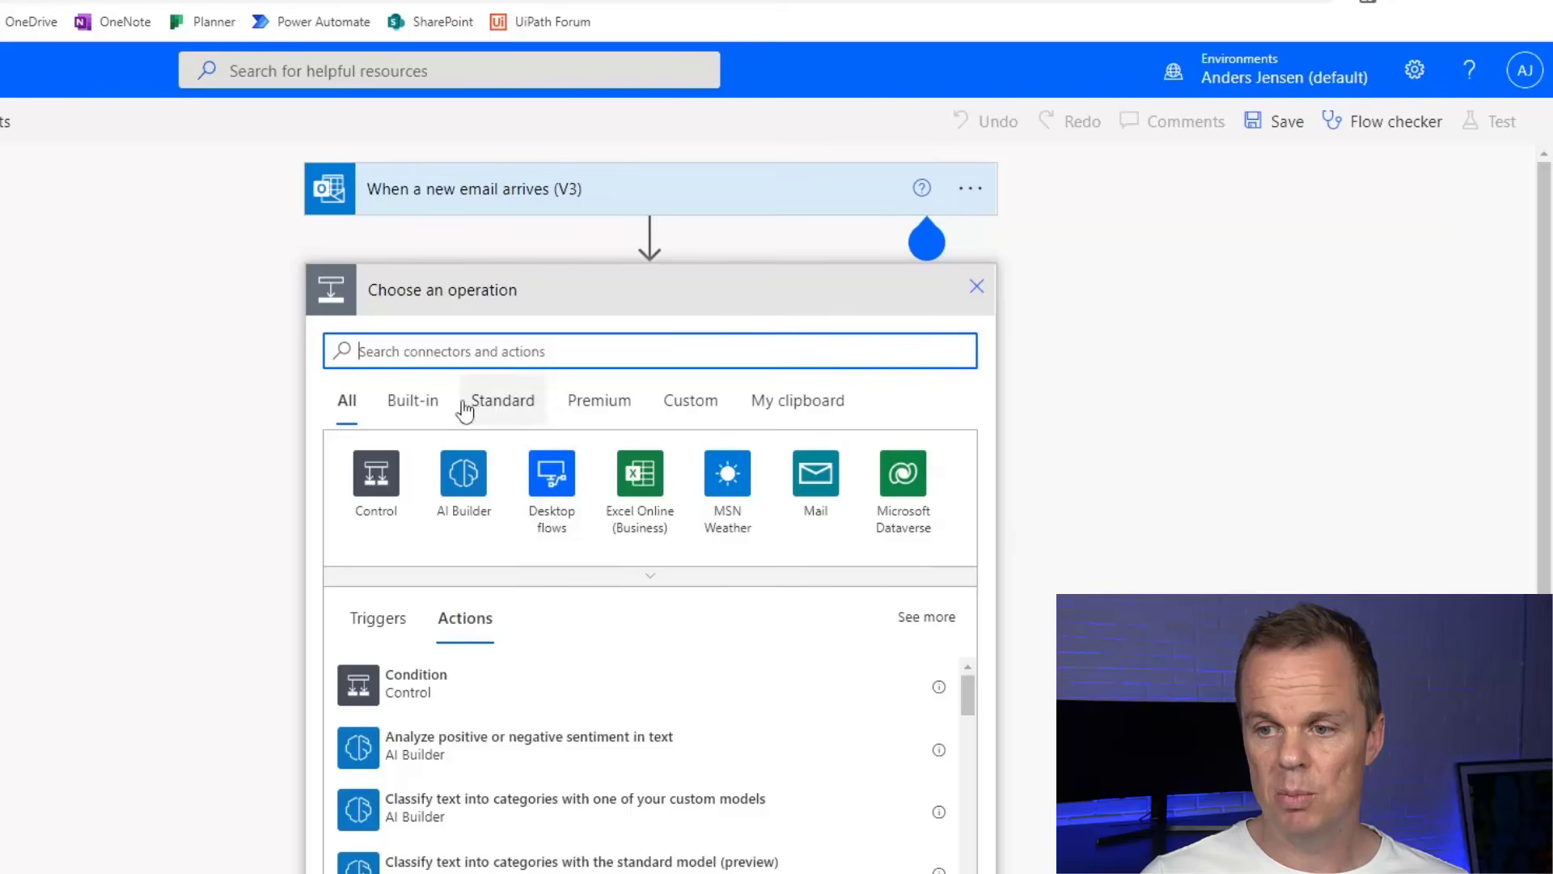
{"action": "left_click", "coordinate": [438, 408]}
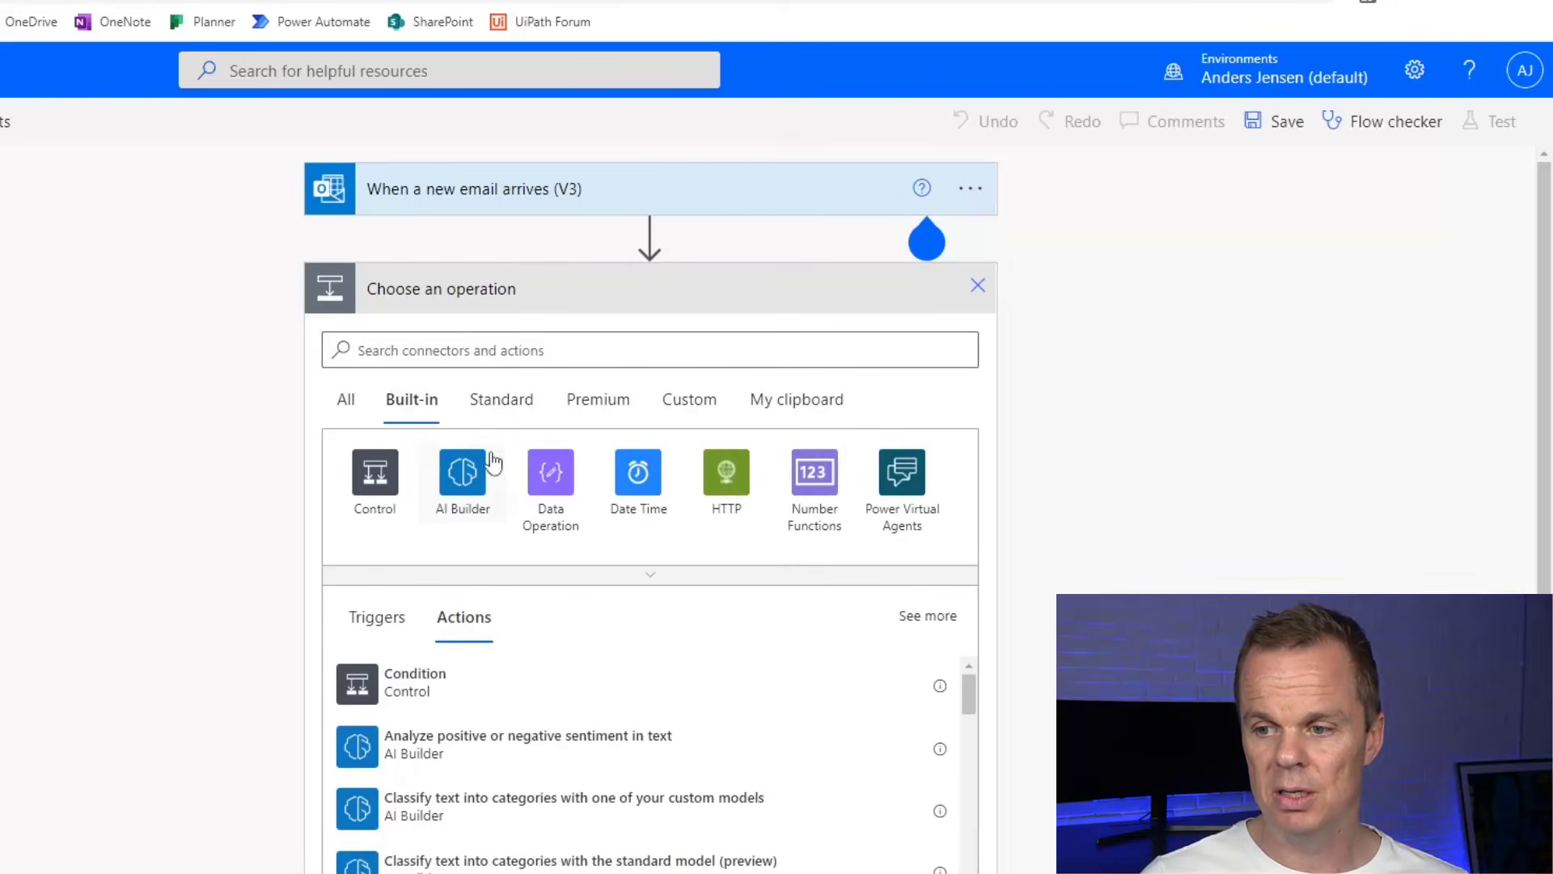
{"action": "left_click", "coordinate": [524, 412]}
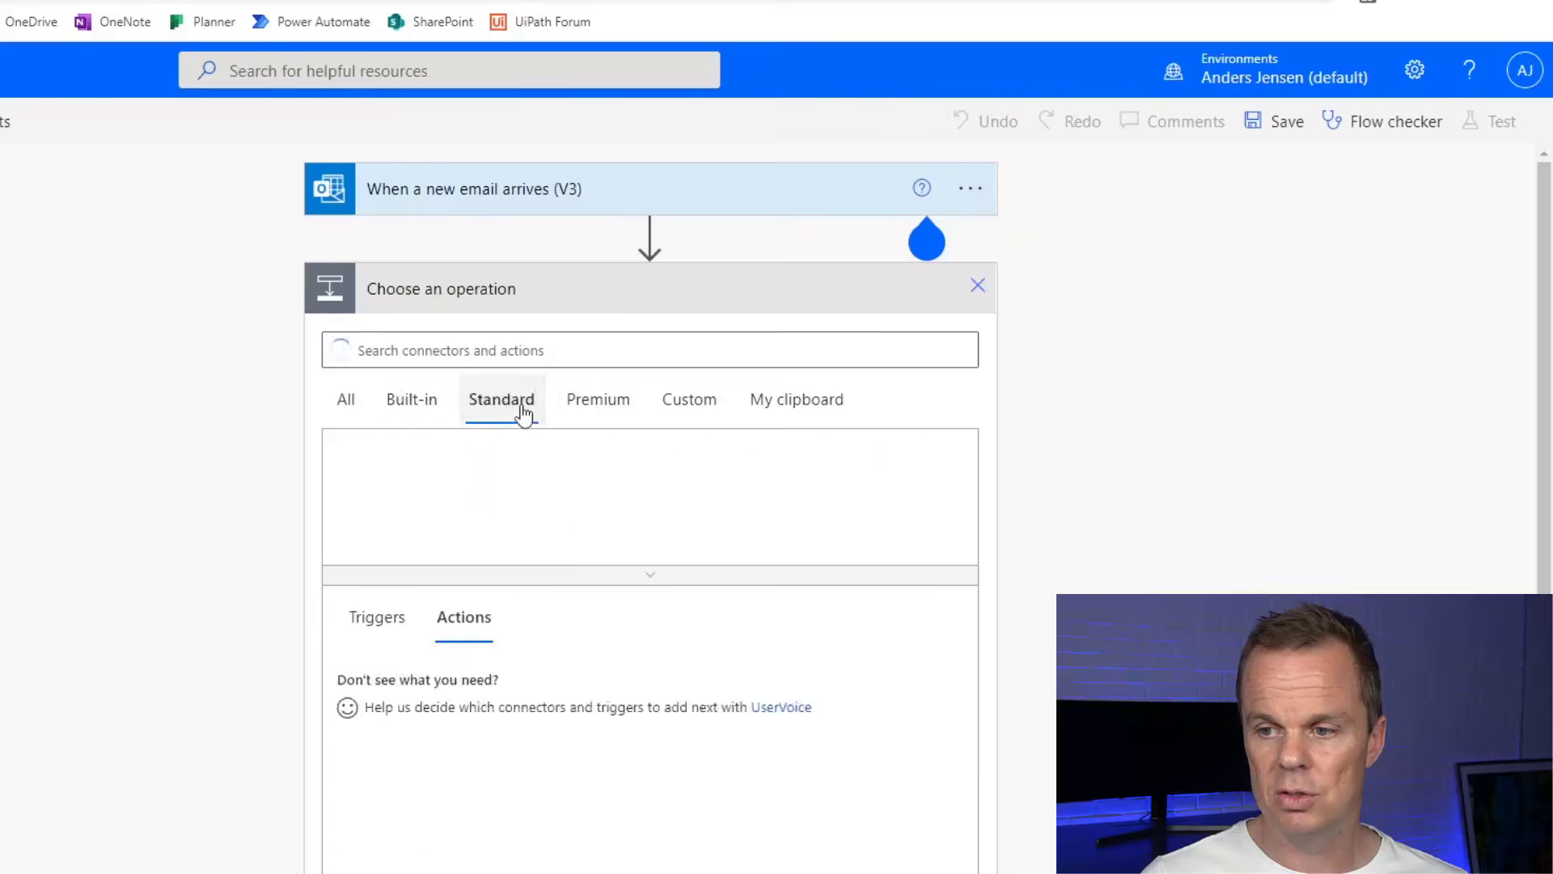
{"action": "scroll", "coordinate": [654, 783], "scroll_direction": "down", "scroll_amount": 5}
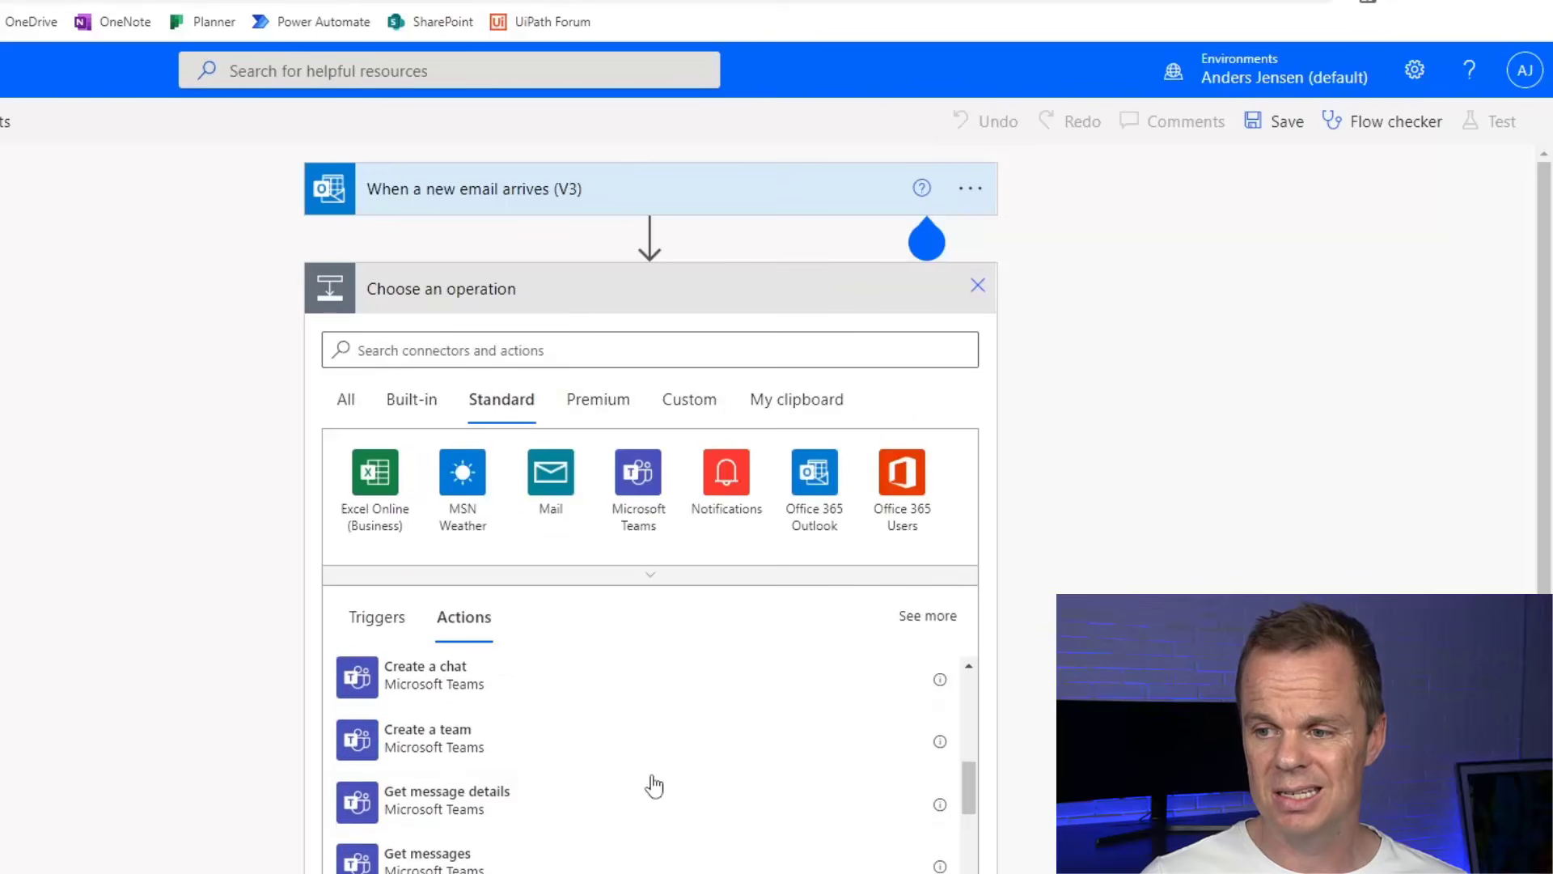
{"action": "scroll", "coordinate": [654, 783], "scroll_direction": "down", "scroll_amount": 5}
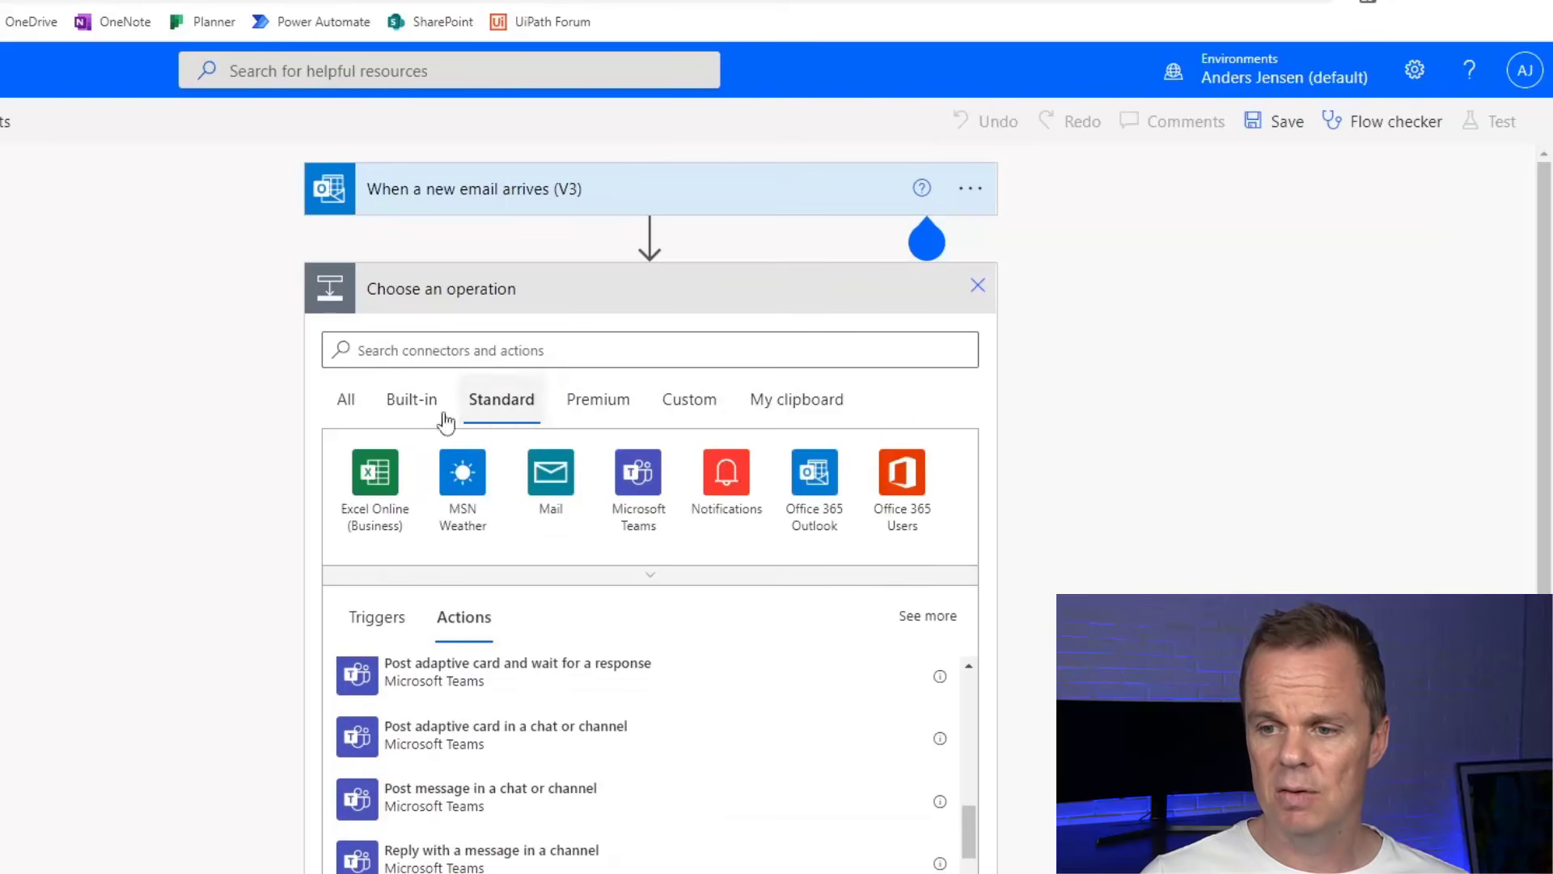
{"action": "left_click", "coordinate": [576, 402]}
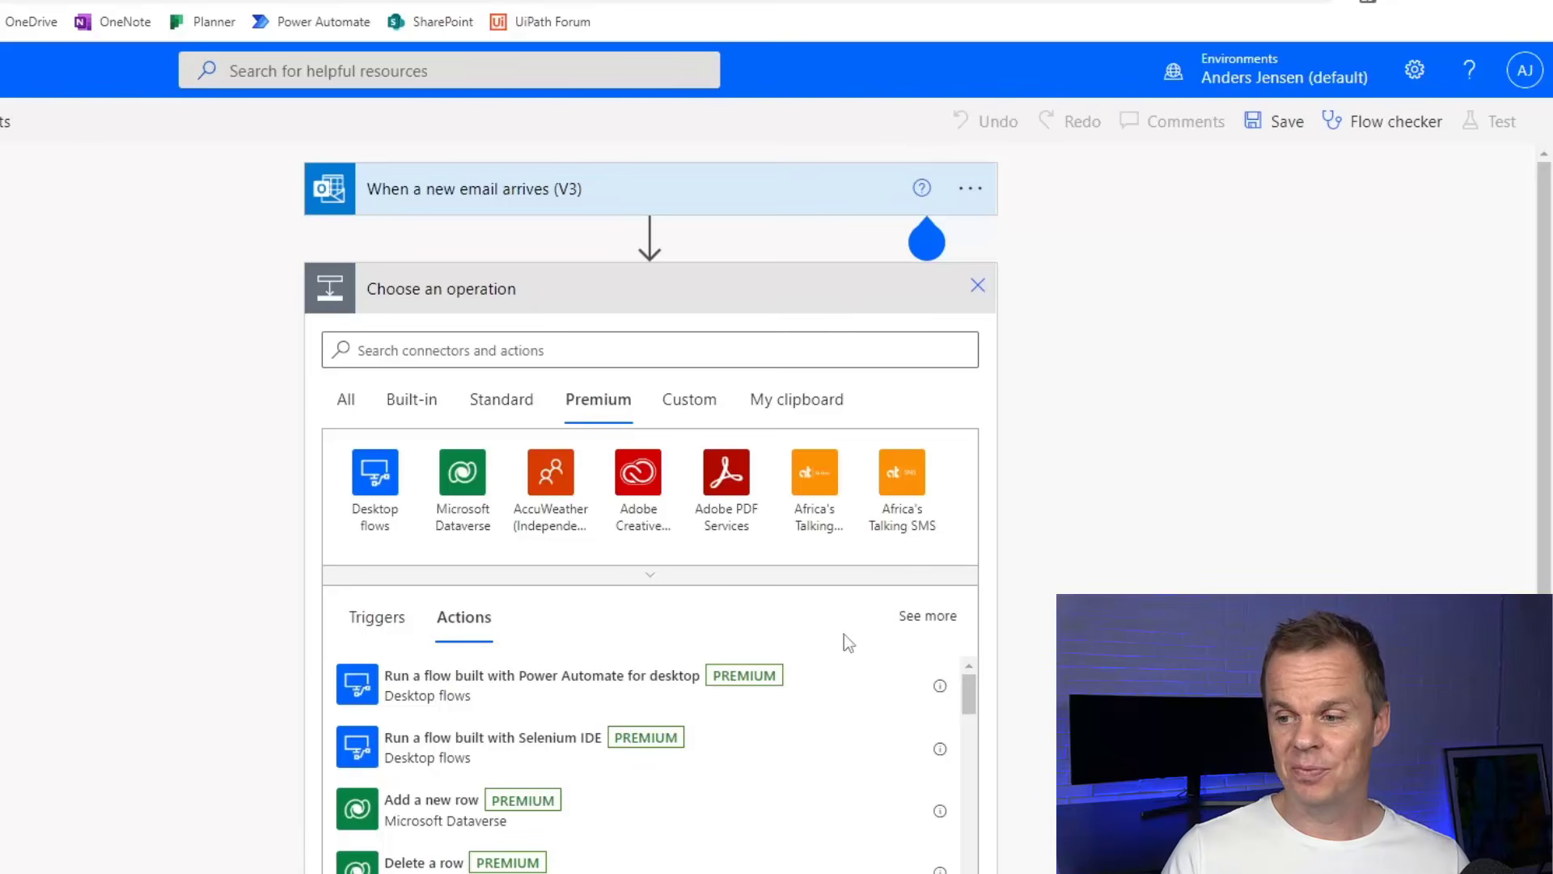
{"action": "left_click", "coordinate": [346, 403]}
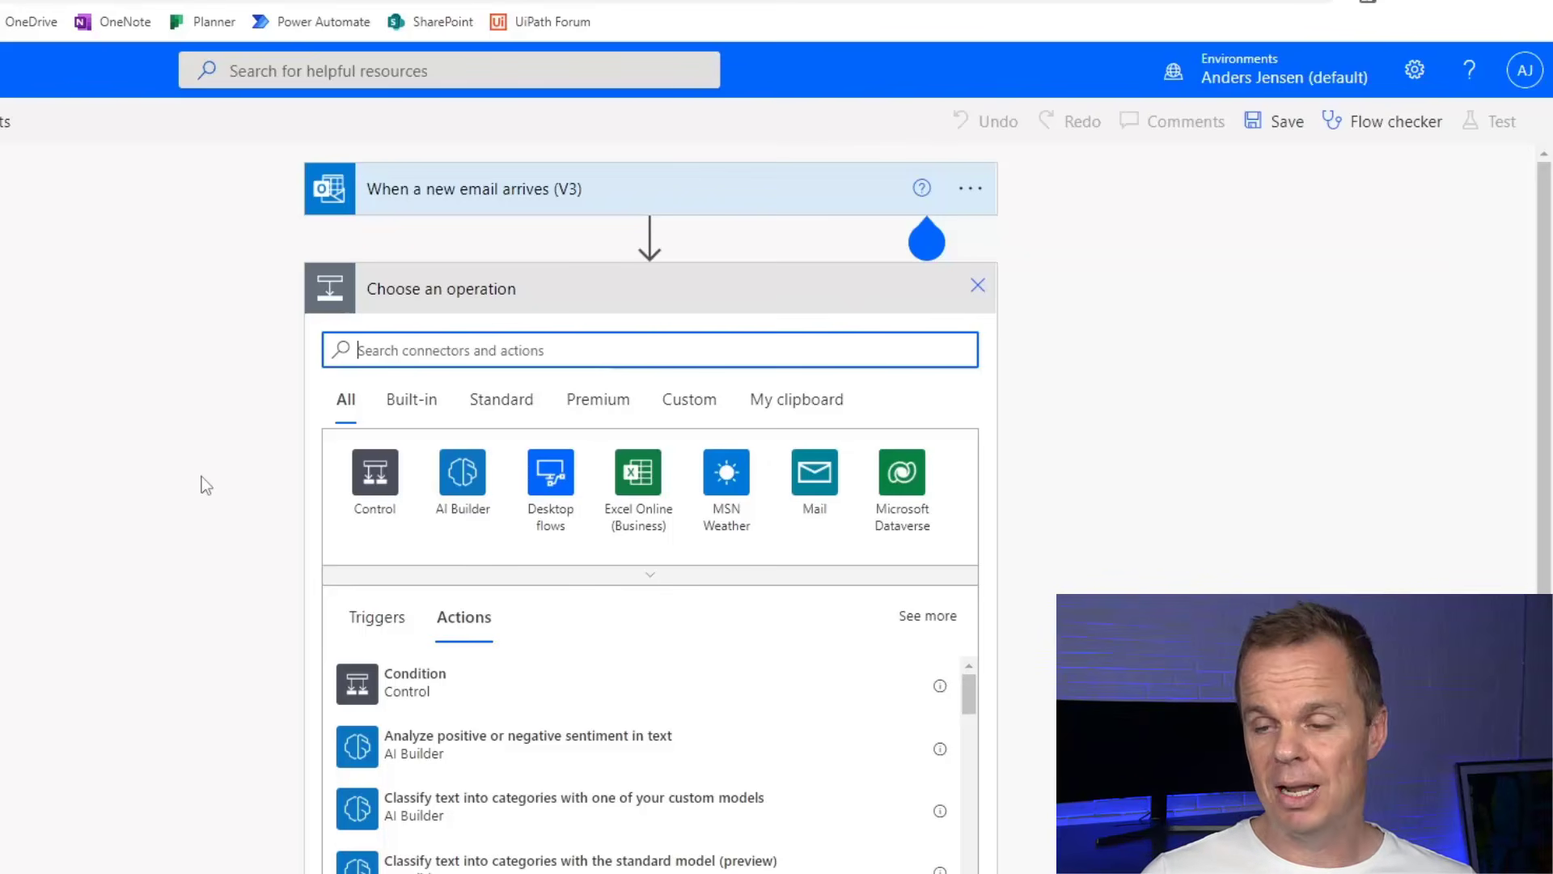
{"action": "type", "text": "apply"}
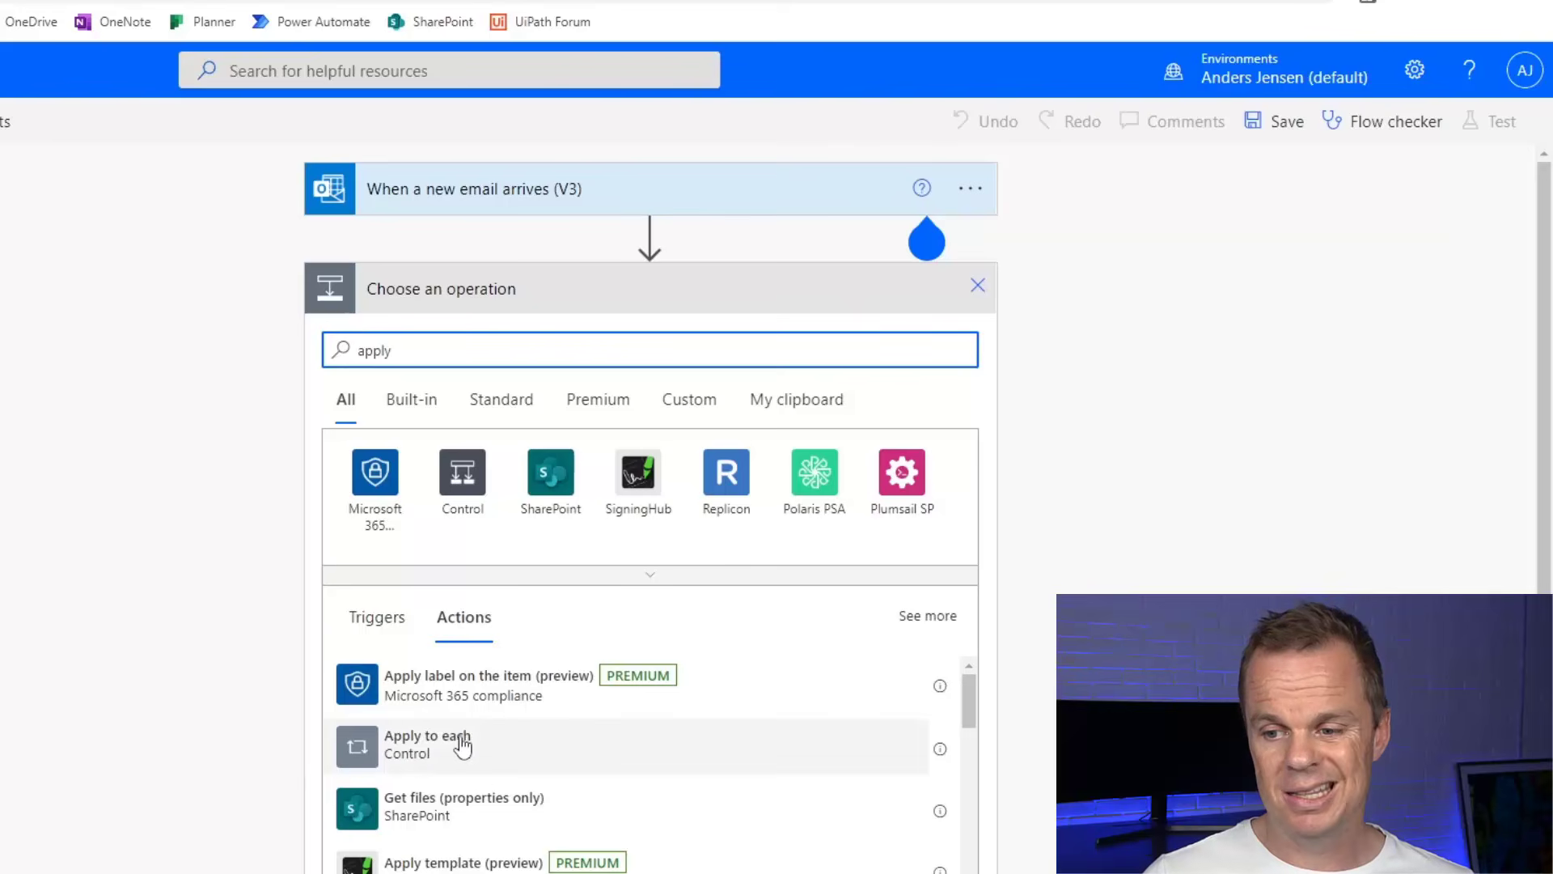
{"action": "left_click", "coordinate": [421, 756]}
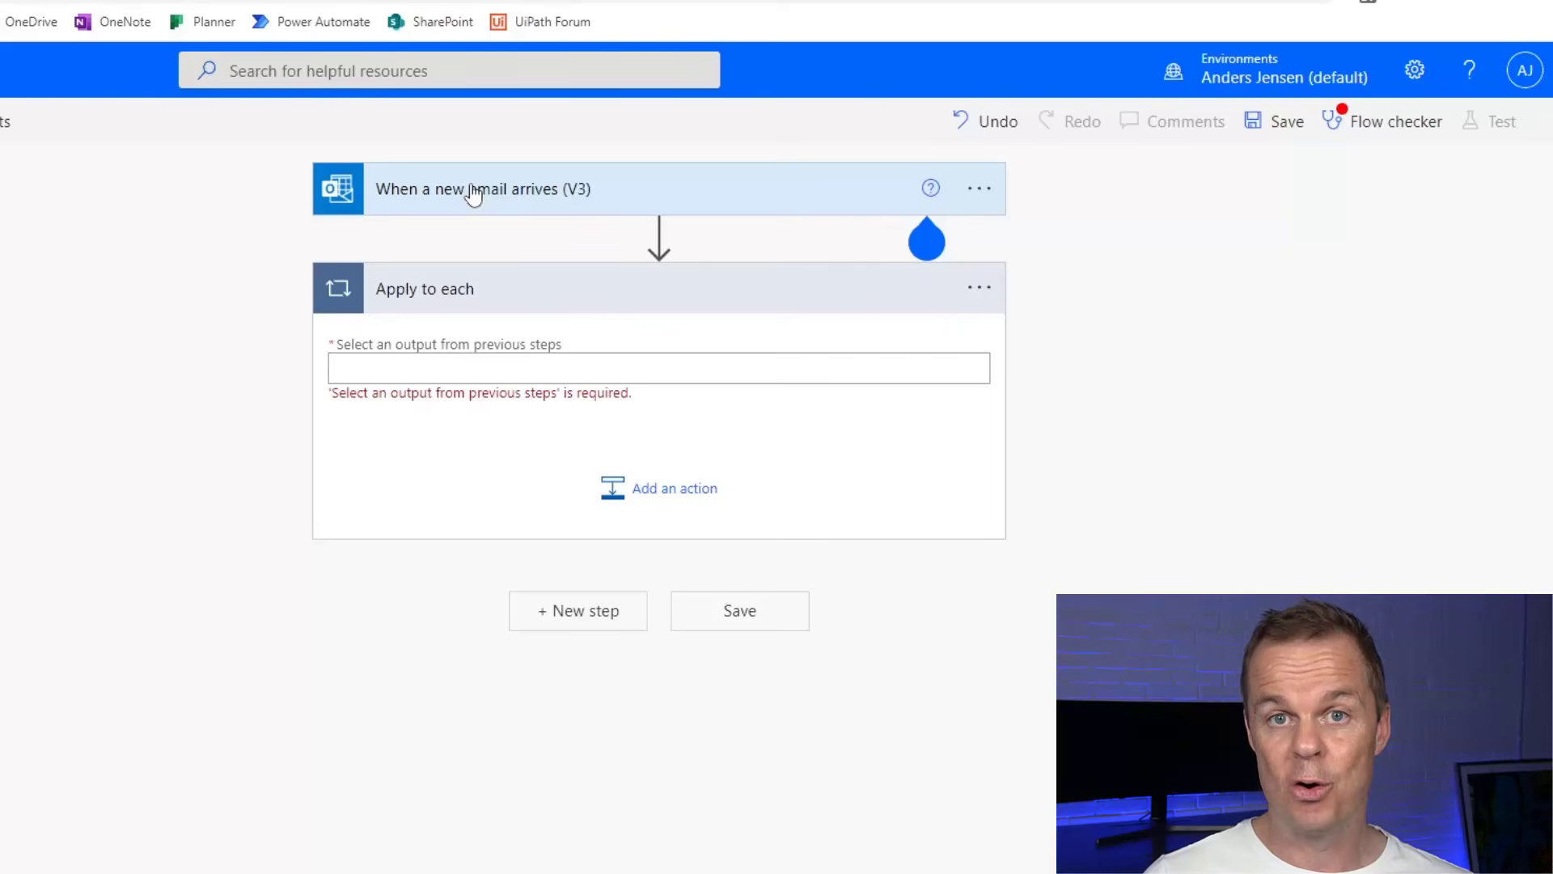
In the email trigger's advanced options, set the From filter to the sender's suggested contact
{"action": "left_click", "coordinate": [550, 212]}
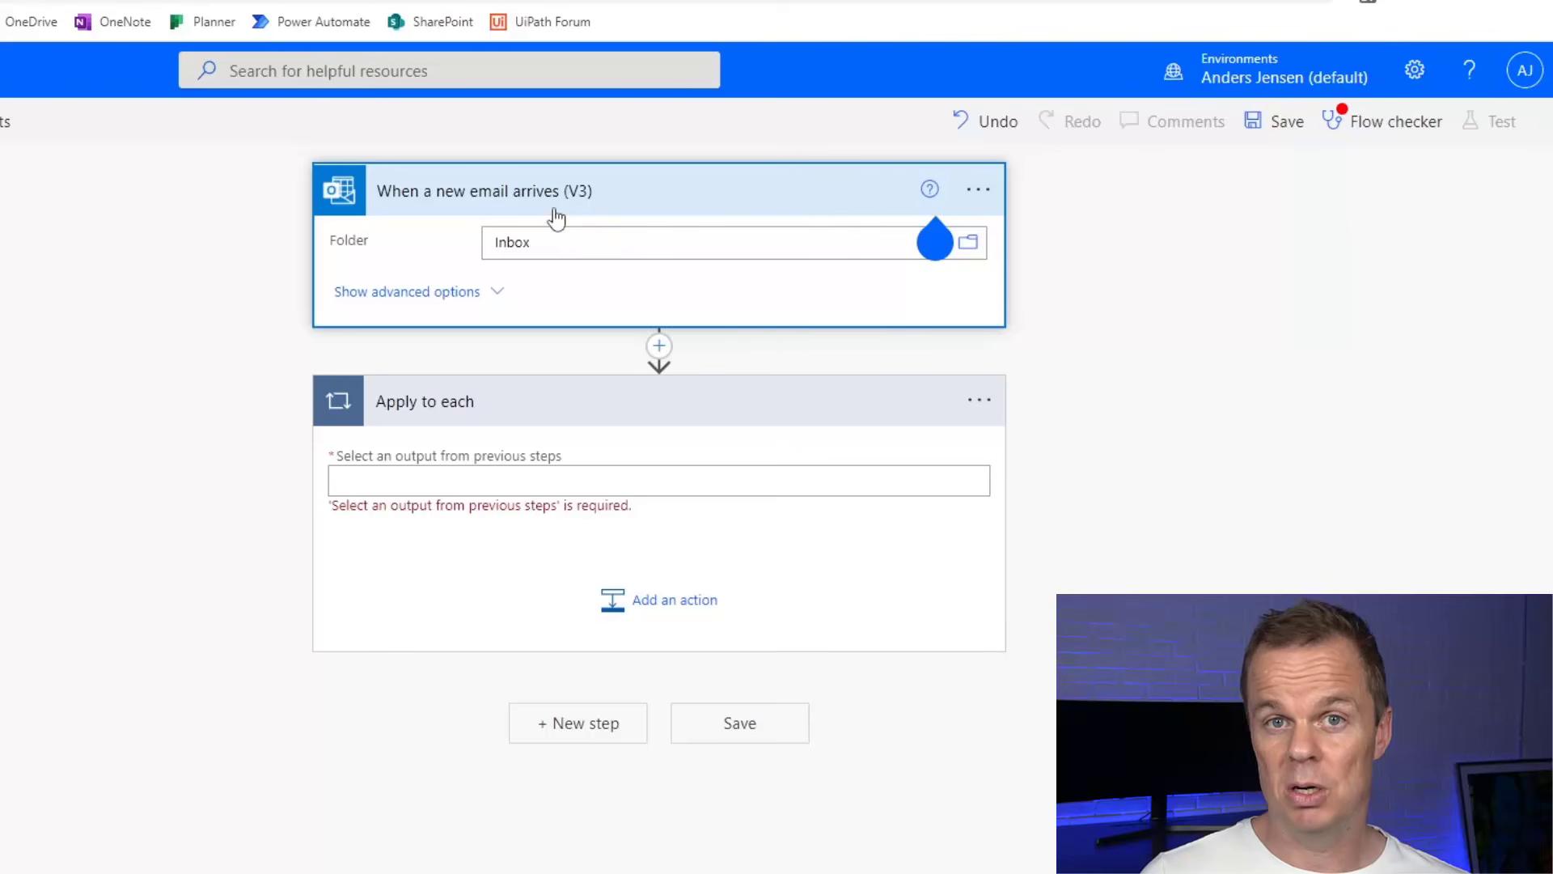
{"action": "left_click", "coordinate": [507, 298]}
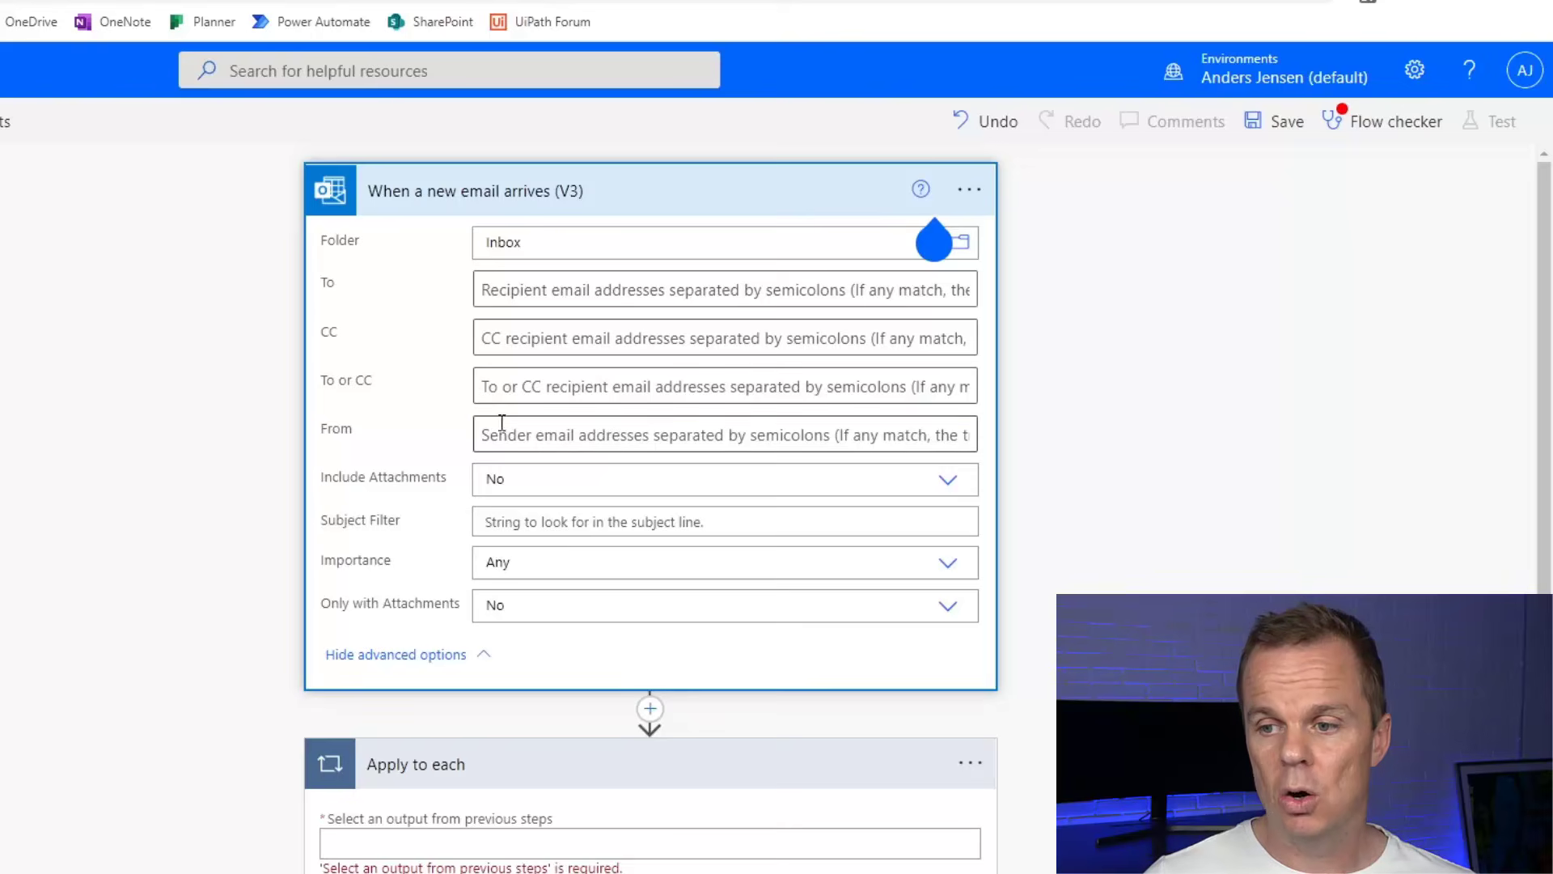
{"action": "left_click", "coordinate": [546, 441]}
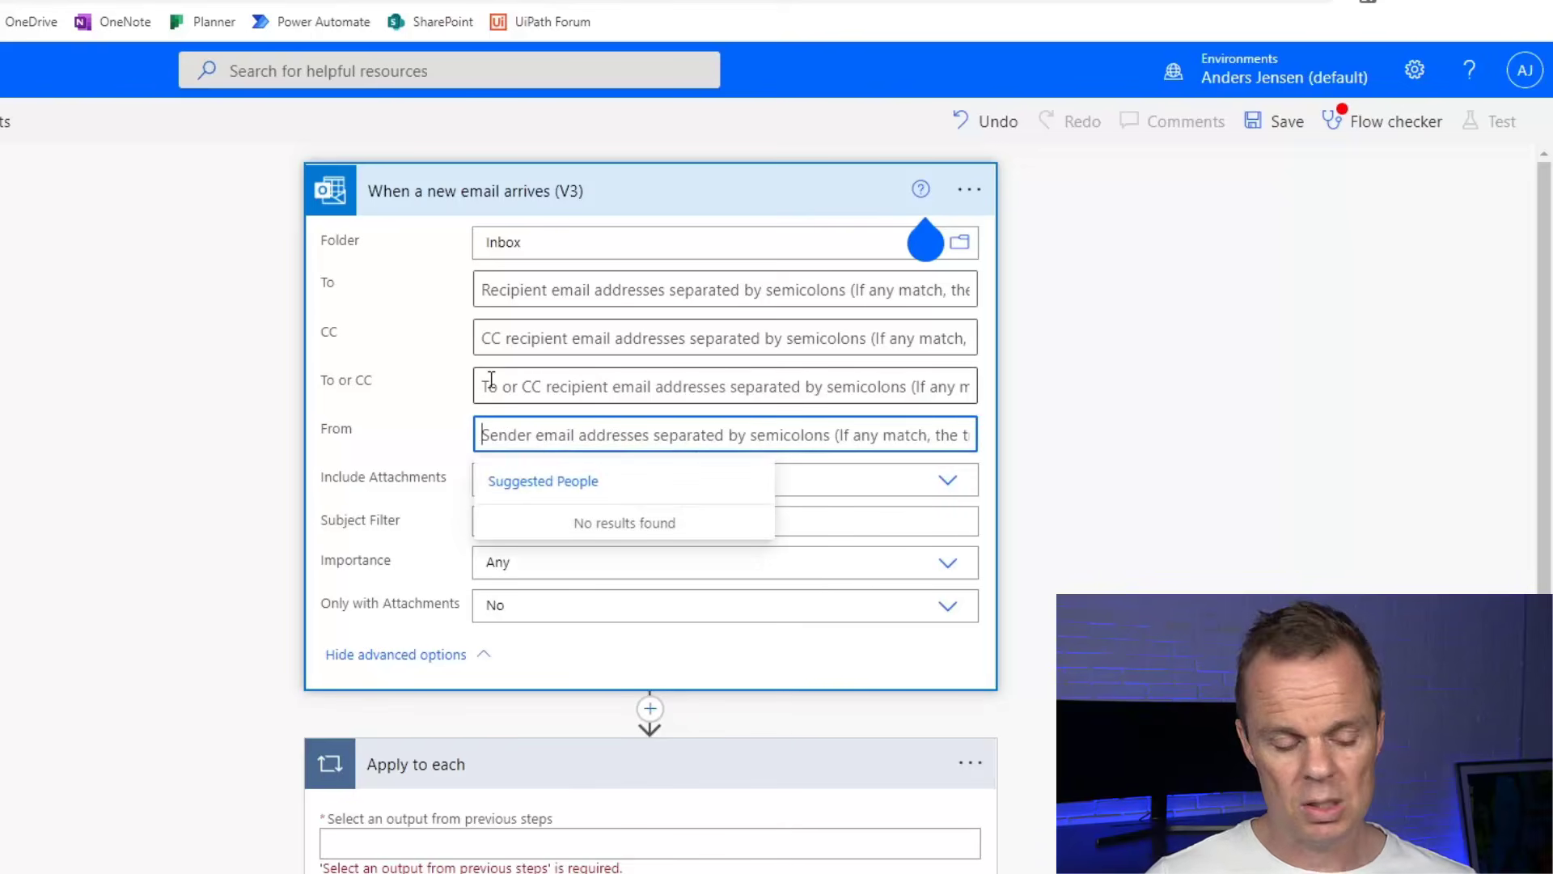
{"action": "type", "text": "anders"}
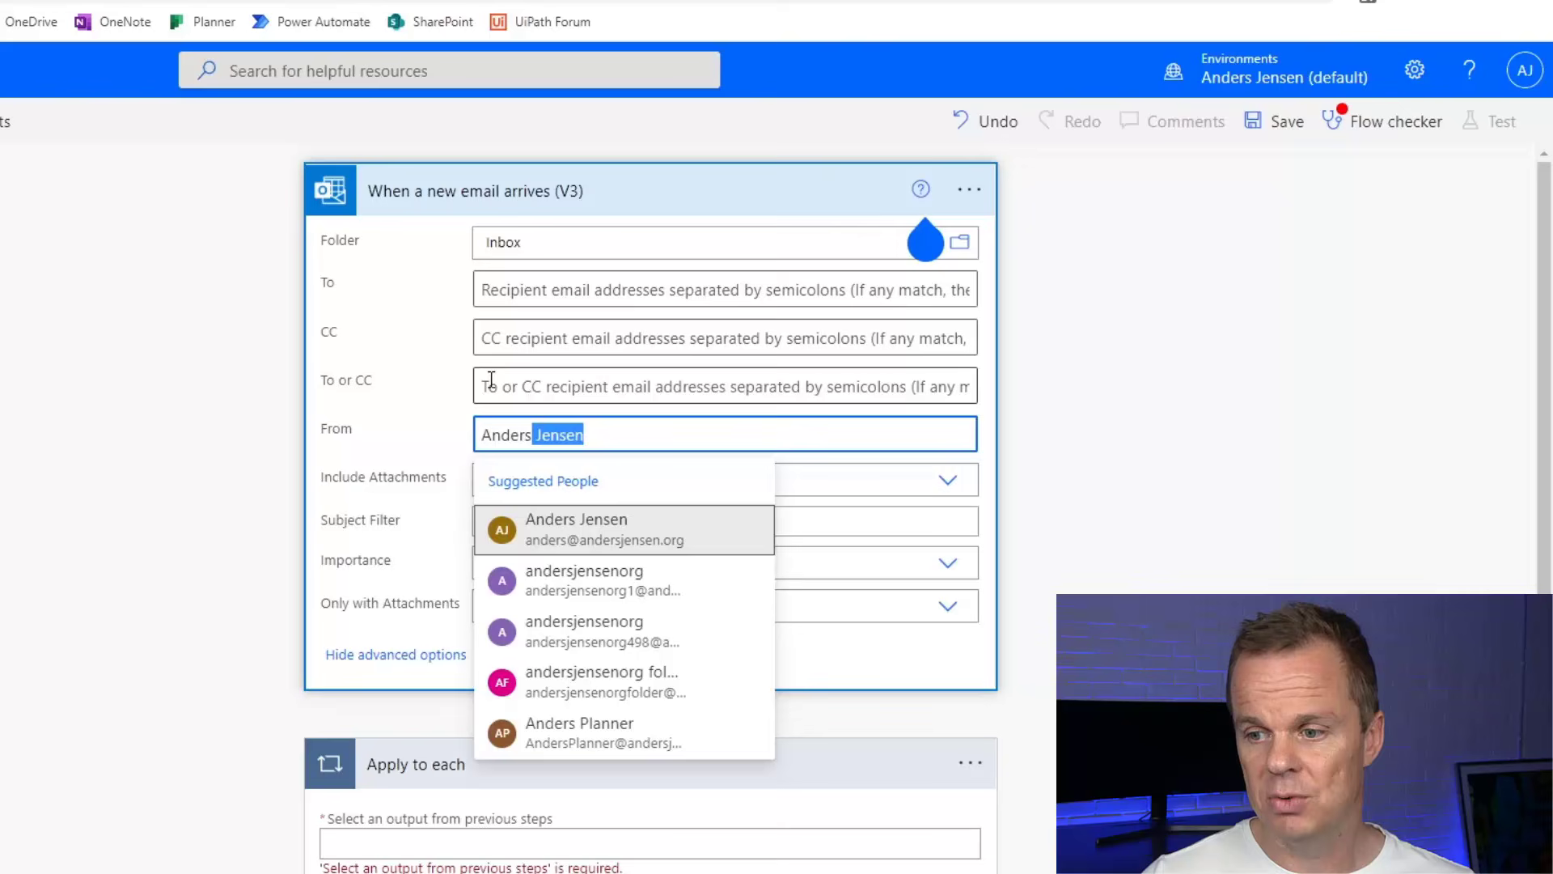
{"action": "left_click", "coordinate": [595, 521]}
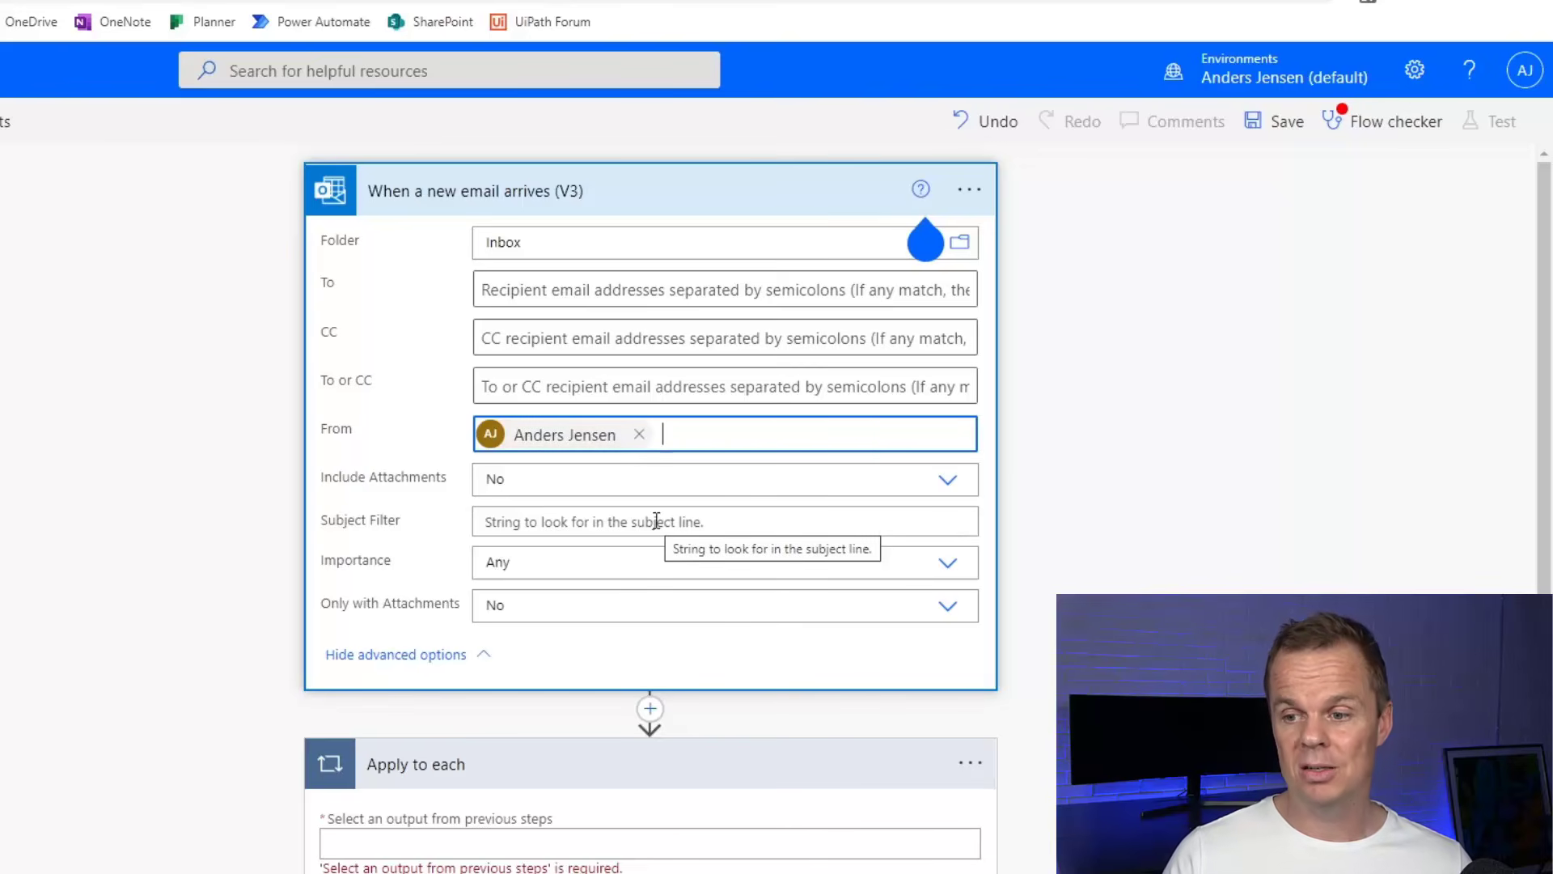
In the email trigger, set Include Attachments and Only with Attachments to Yes, and dismiss the Help notice
{"action": "left_click", "coordinate": [521, 479]}
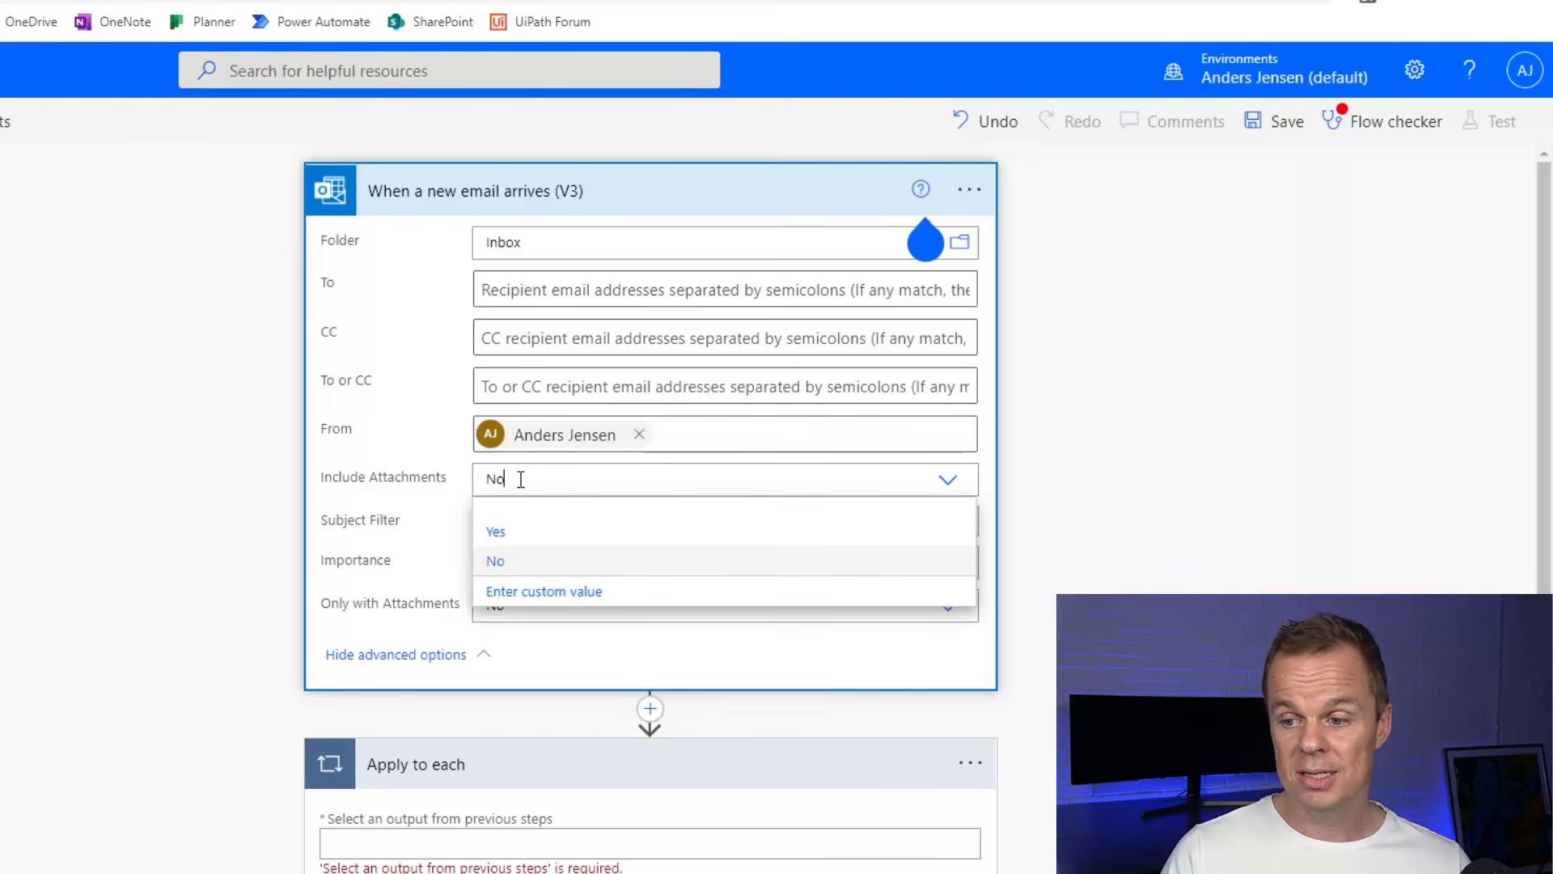
{"action": "left_click", "coordinate": [508, 528]}
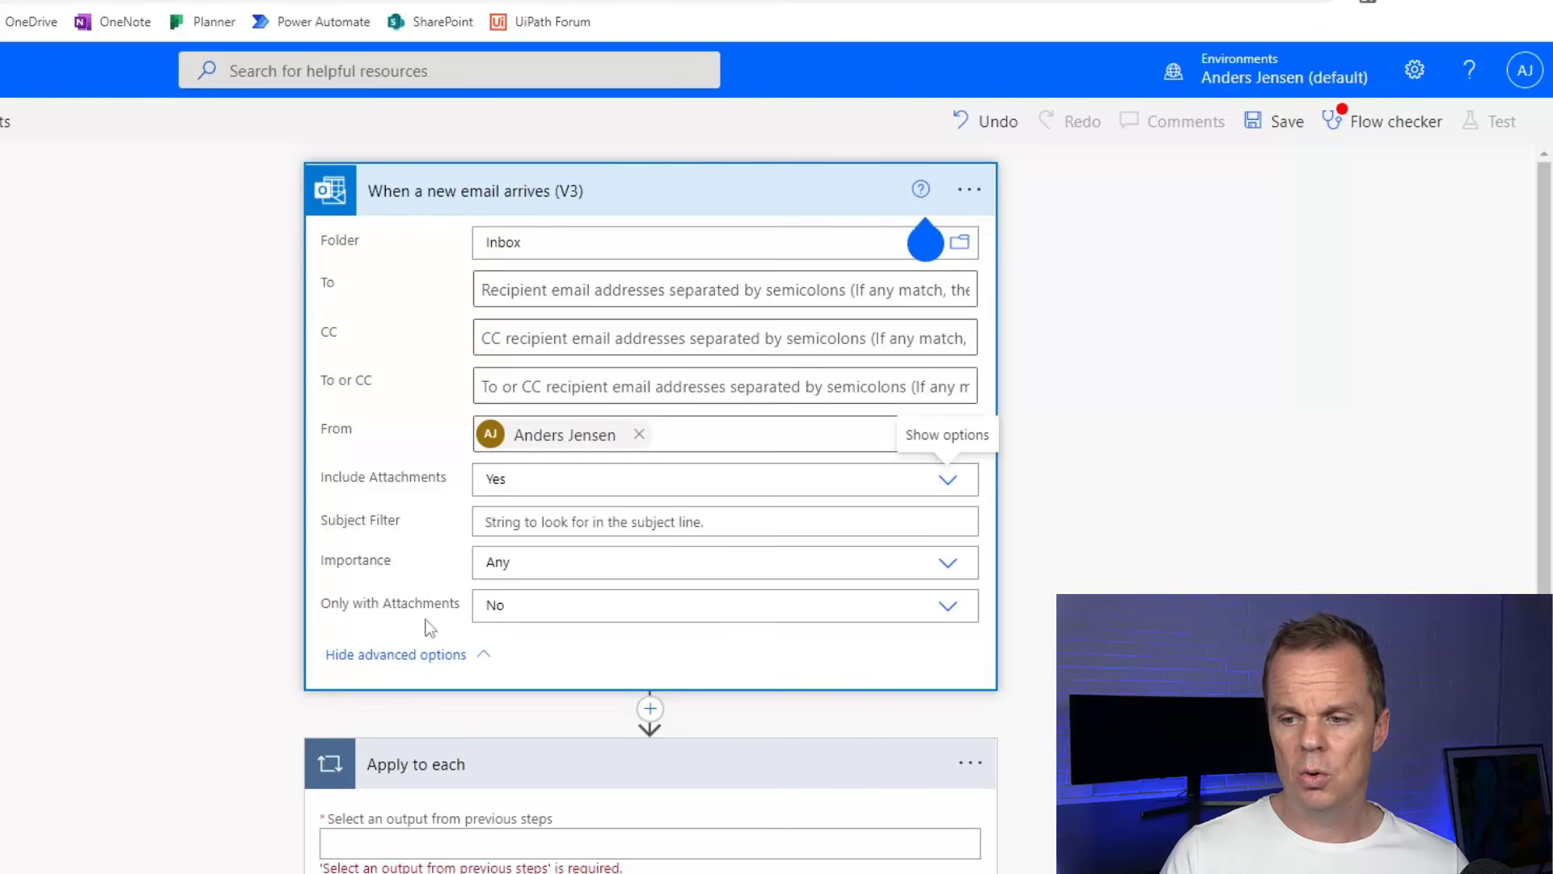
{"action": "left_click", "coordinate": [509, 607]}
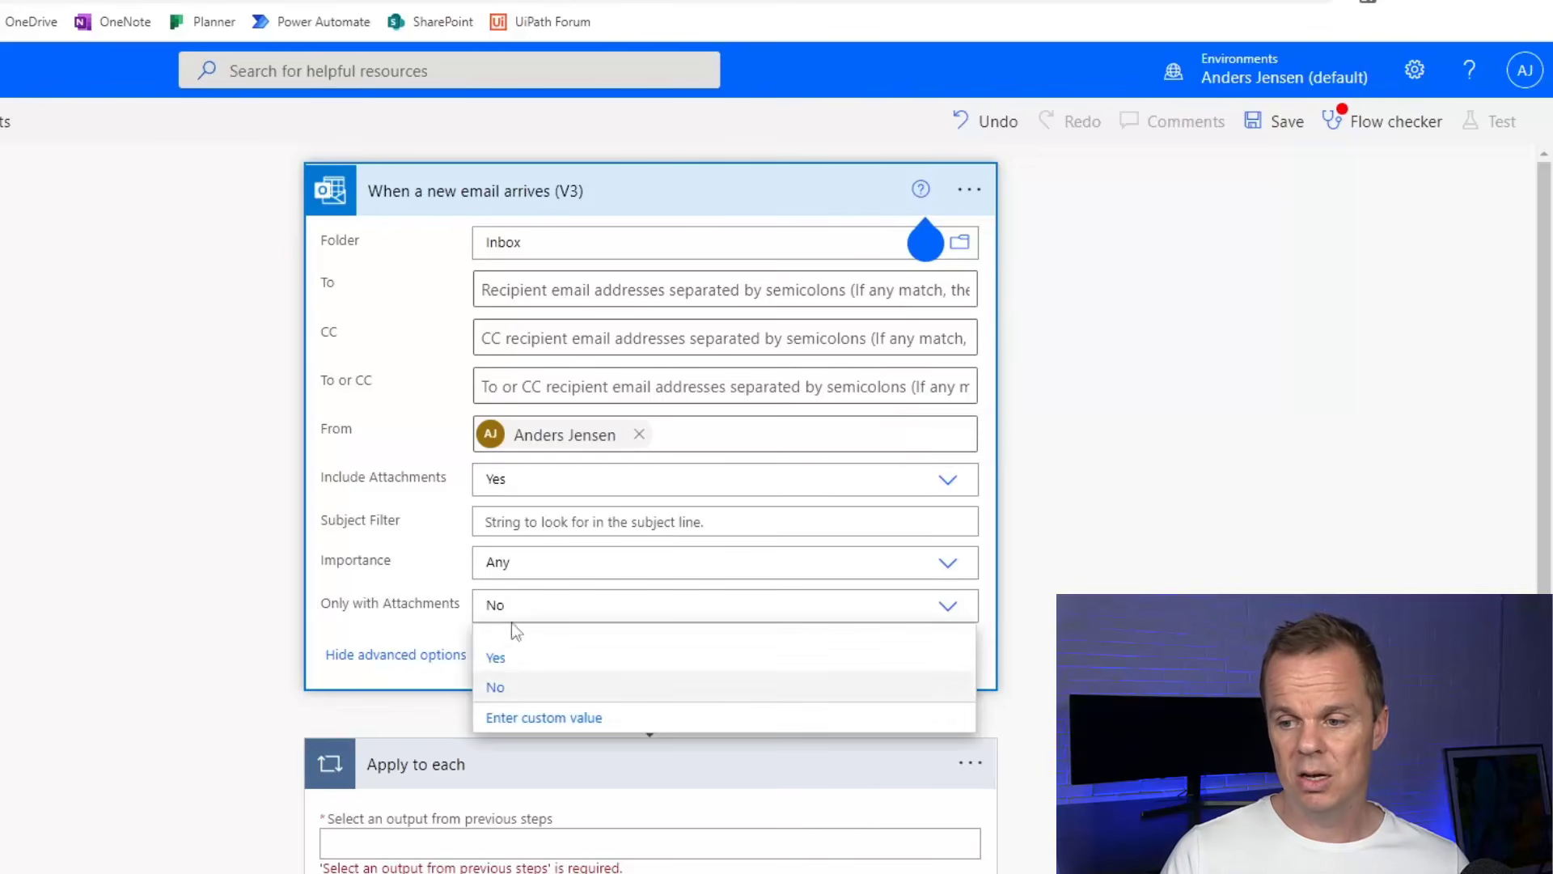
{"action": "left_click", "coordinate": [504, 655]}
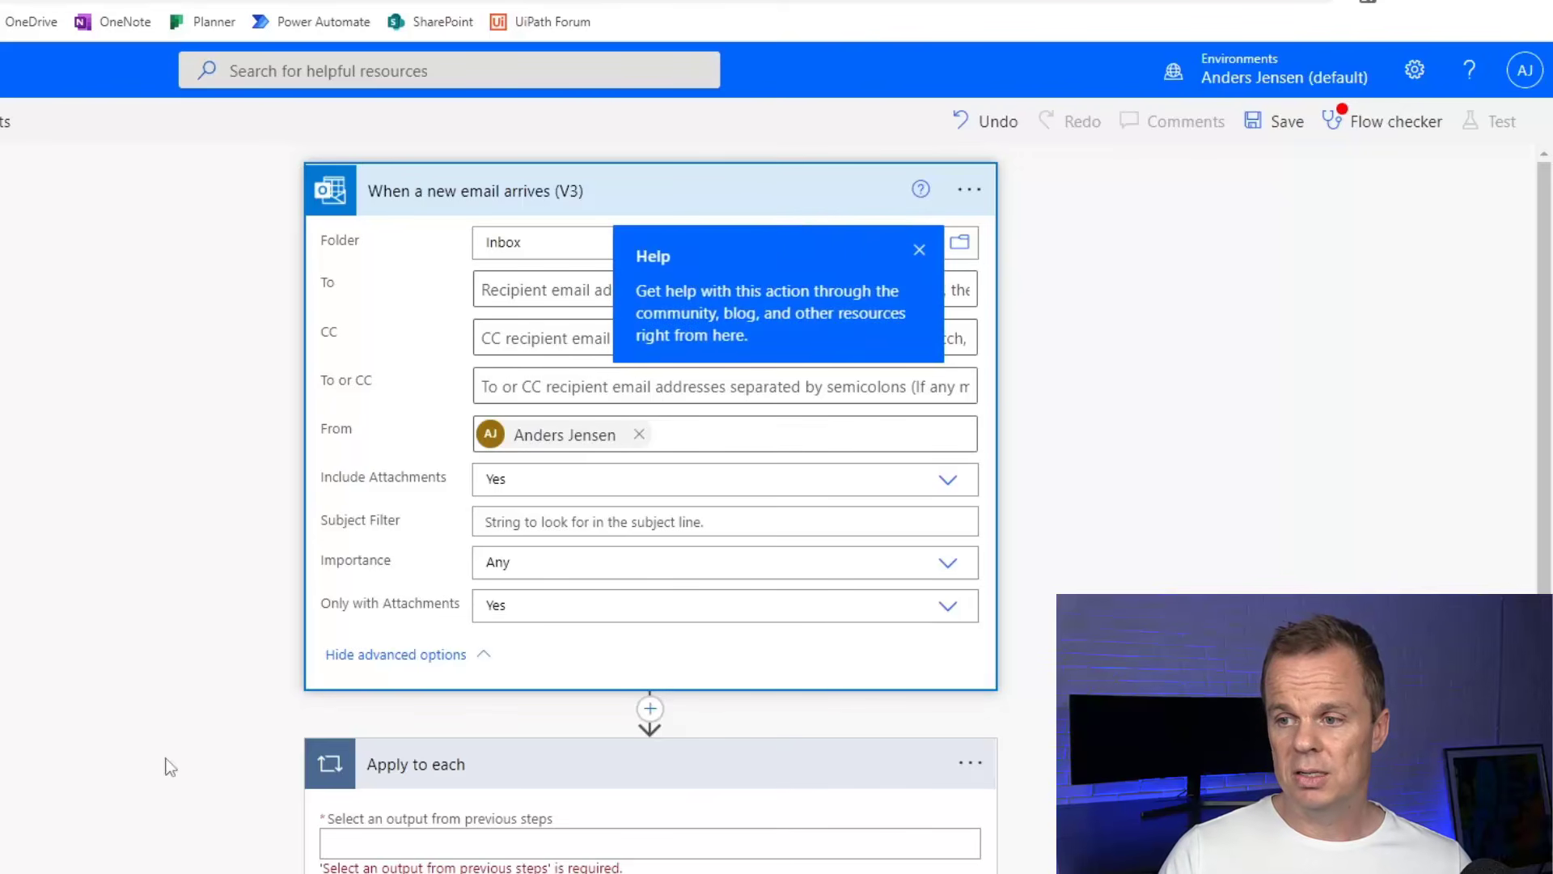
{"action": "left_click", "coordinate": [919, 250]}
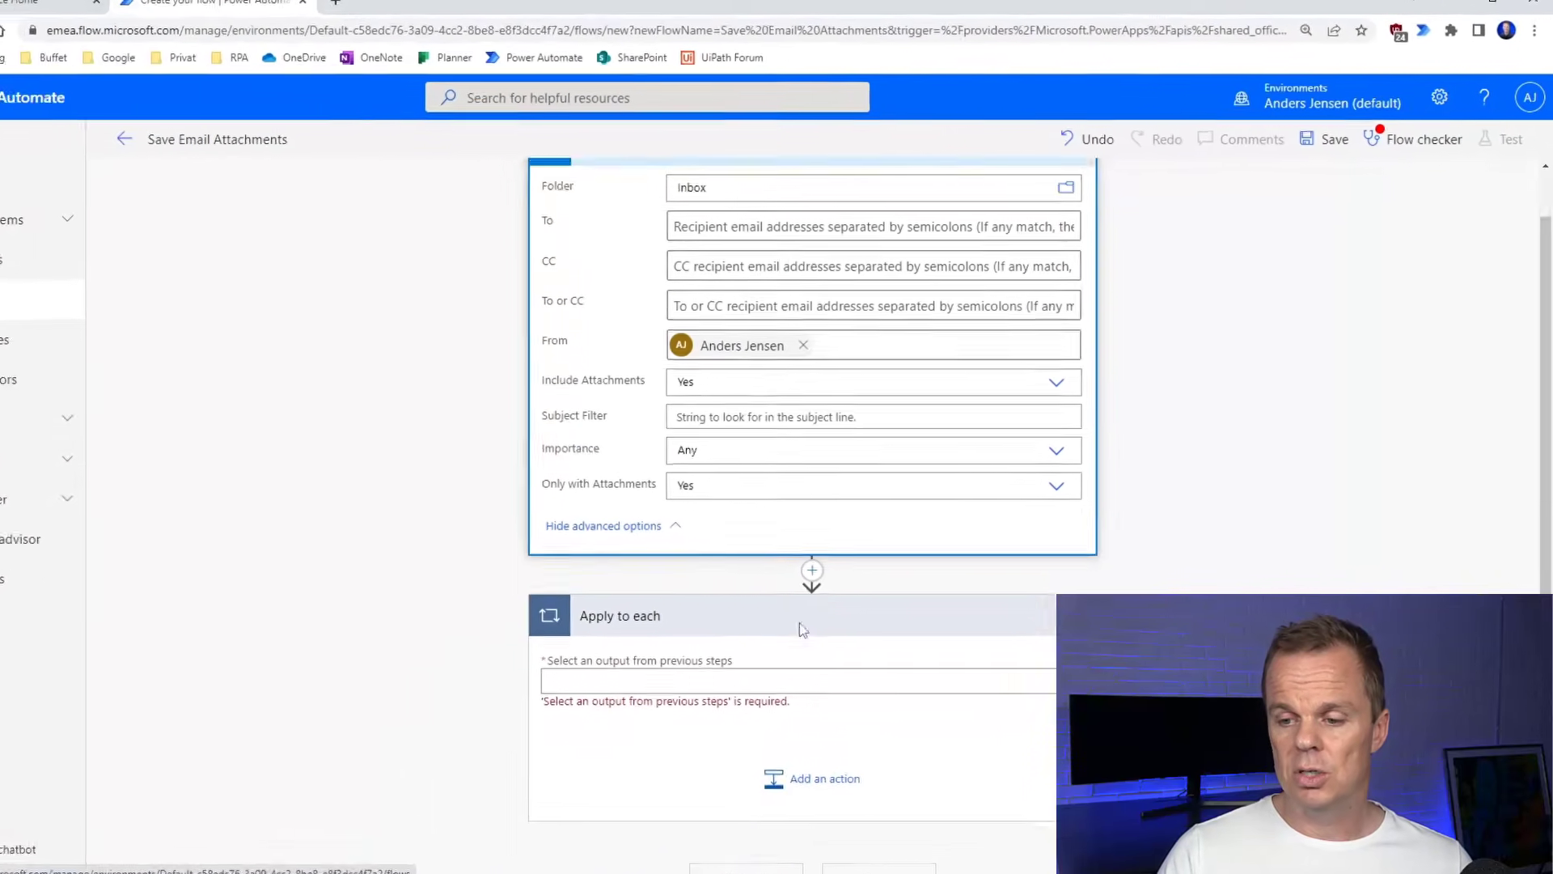
Open the dynamic content list for the output field of the "Apply to each" control
{"action": "scroll", "coordinate": [849, 605], "scroll_direction": "up", "scroll_amount": 1}
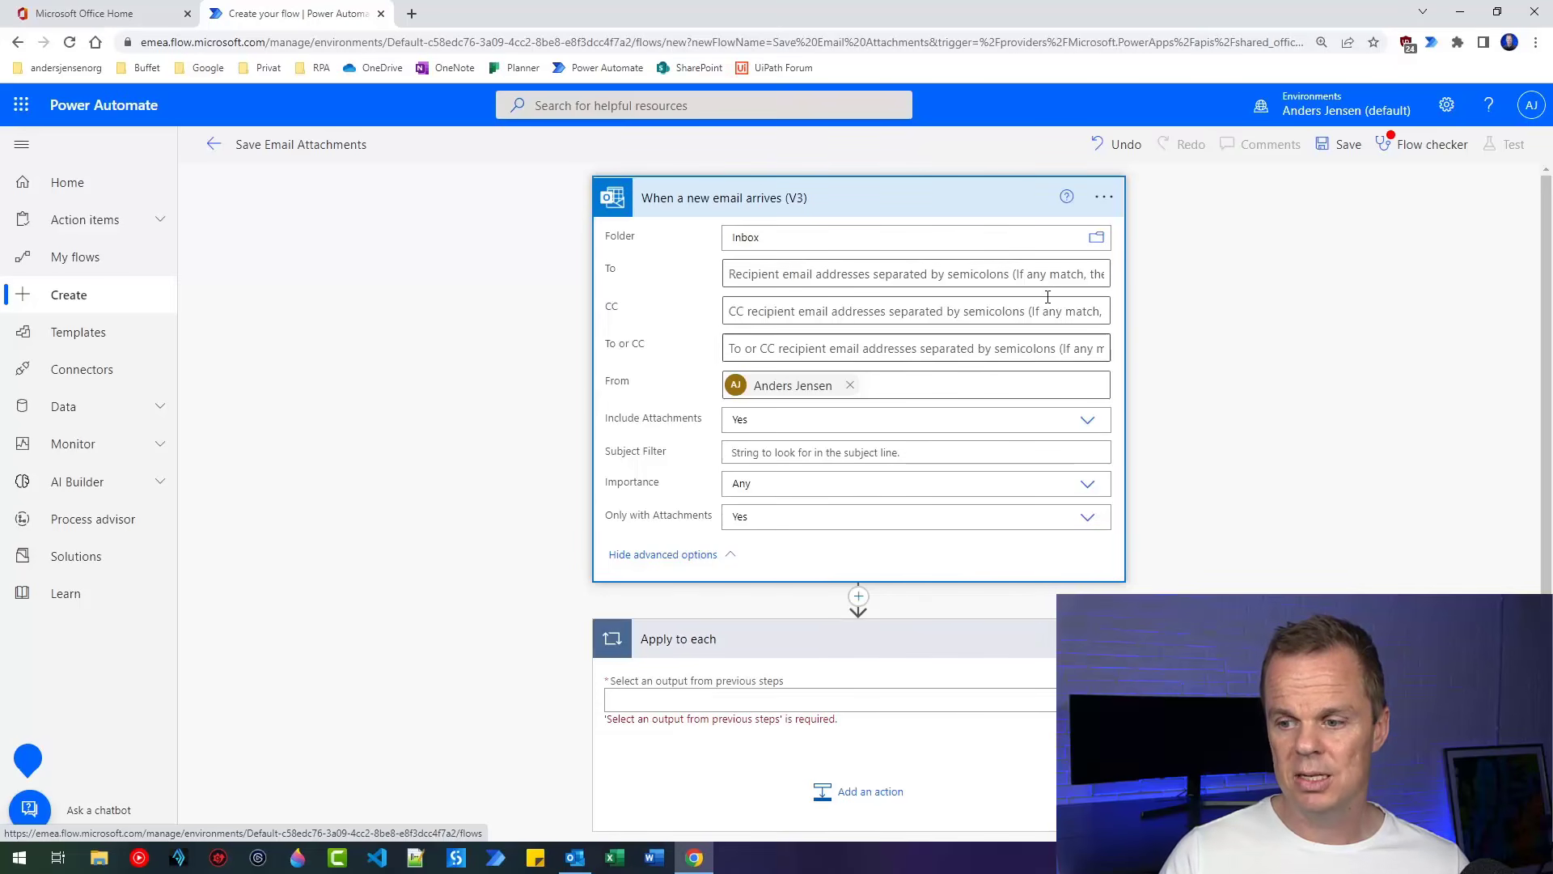
{"action": "scroll", "coordinate": [663, 633], "scroll_direction": "down", "scroll_amount": 1}
{"action": "scroll", "coordinate": [670, 622], "scroll_direction": "down", "scroll_amount": 1}
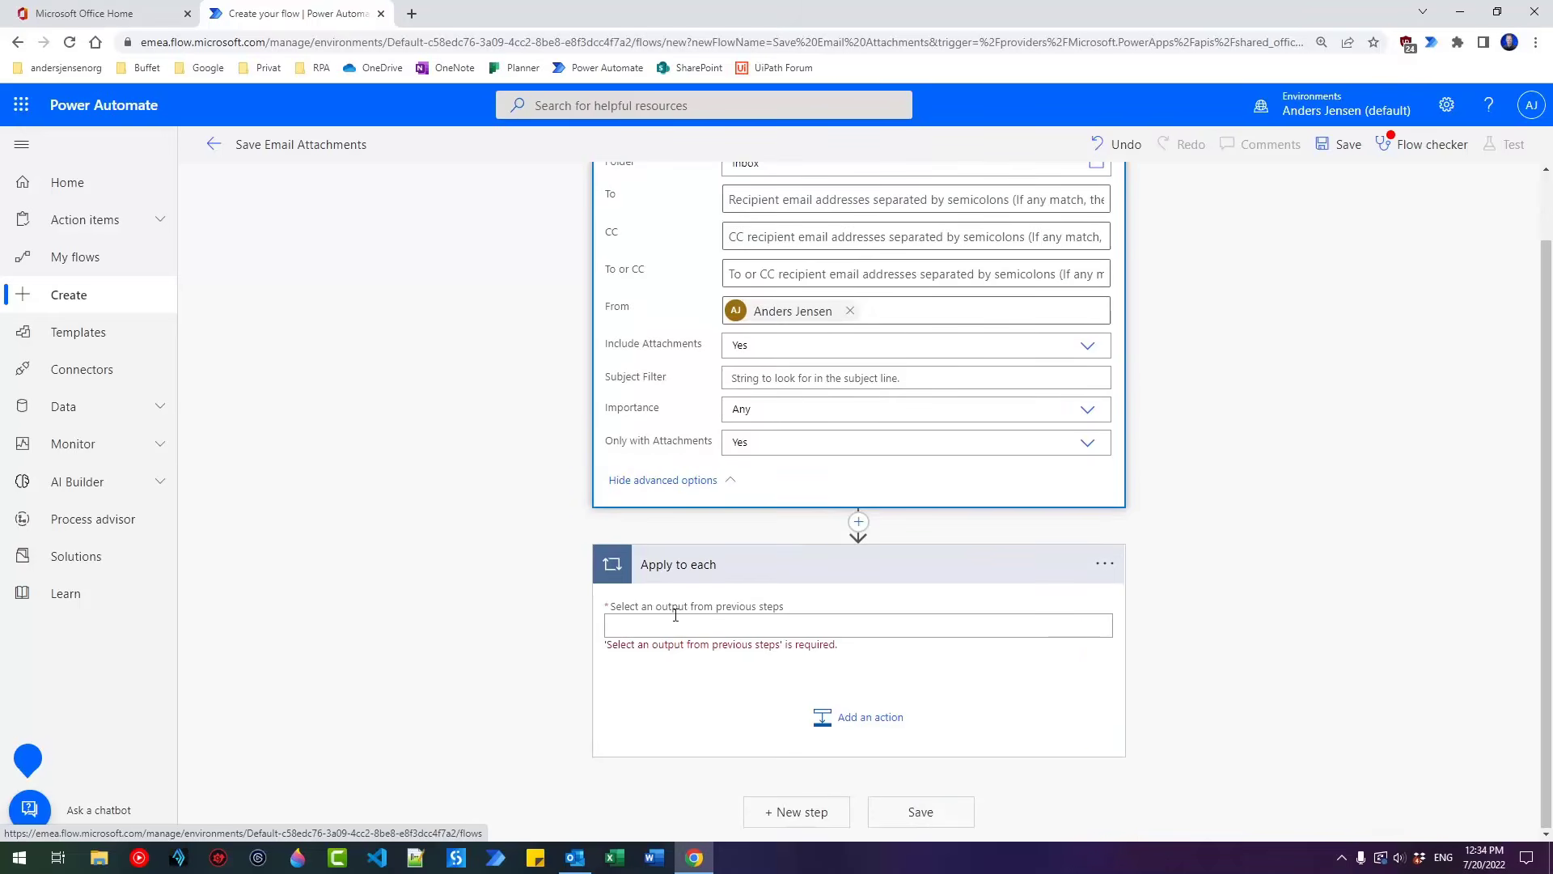
{"action": "left_click", "coordinate": [674, 616]}
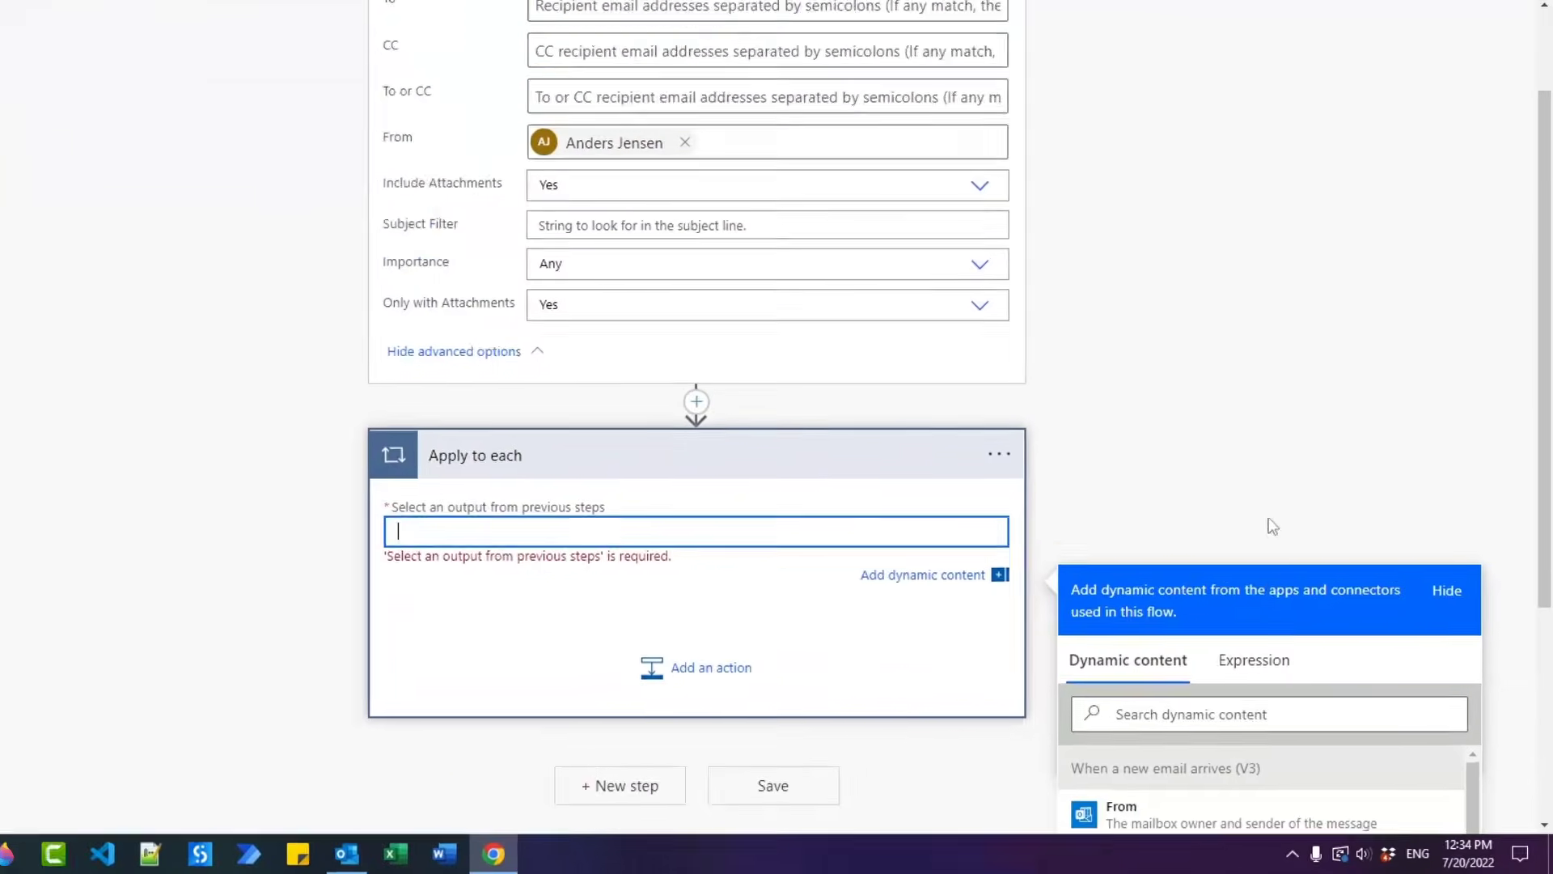
{"action": "scroll", "coordinate": [1137, 567], "scroll_direction": "down", "scroll_amount": 2}
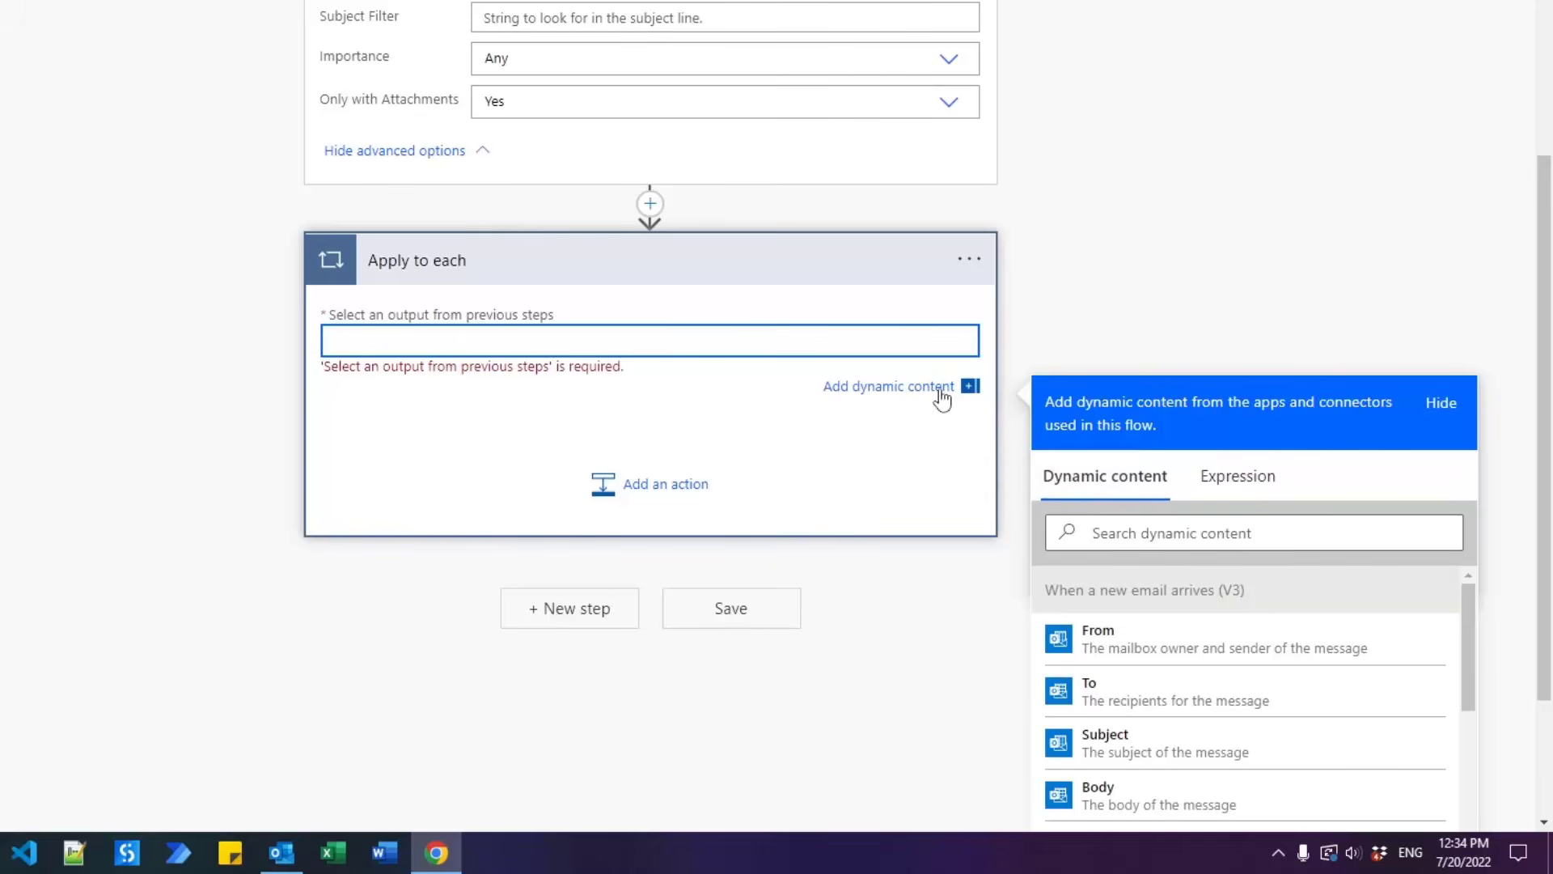
{"action": "left_click", "coordinate": [970, 386]}
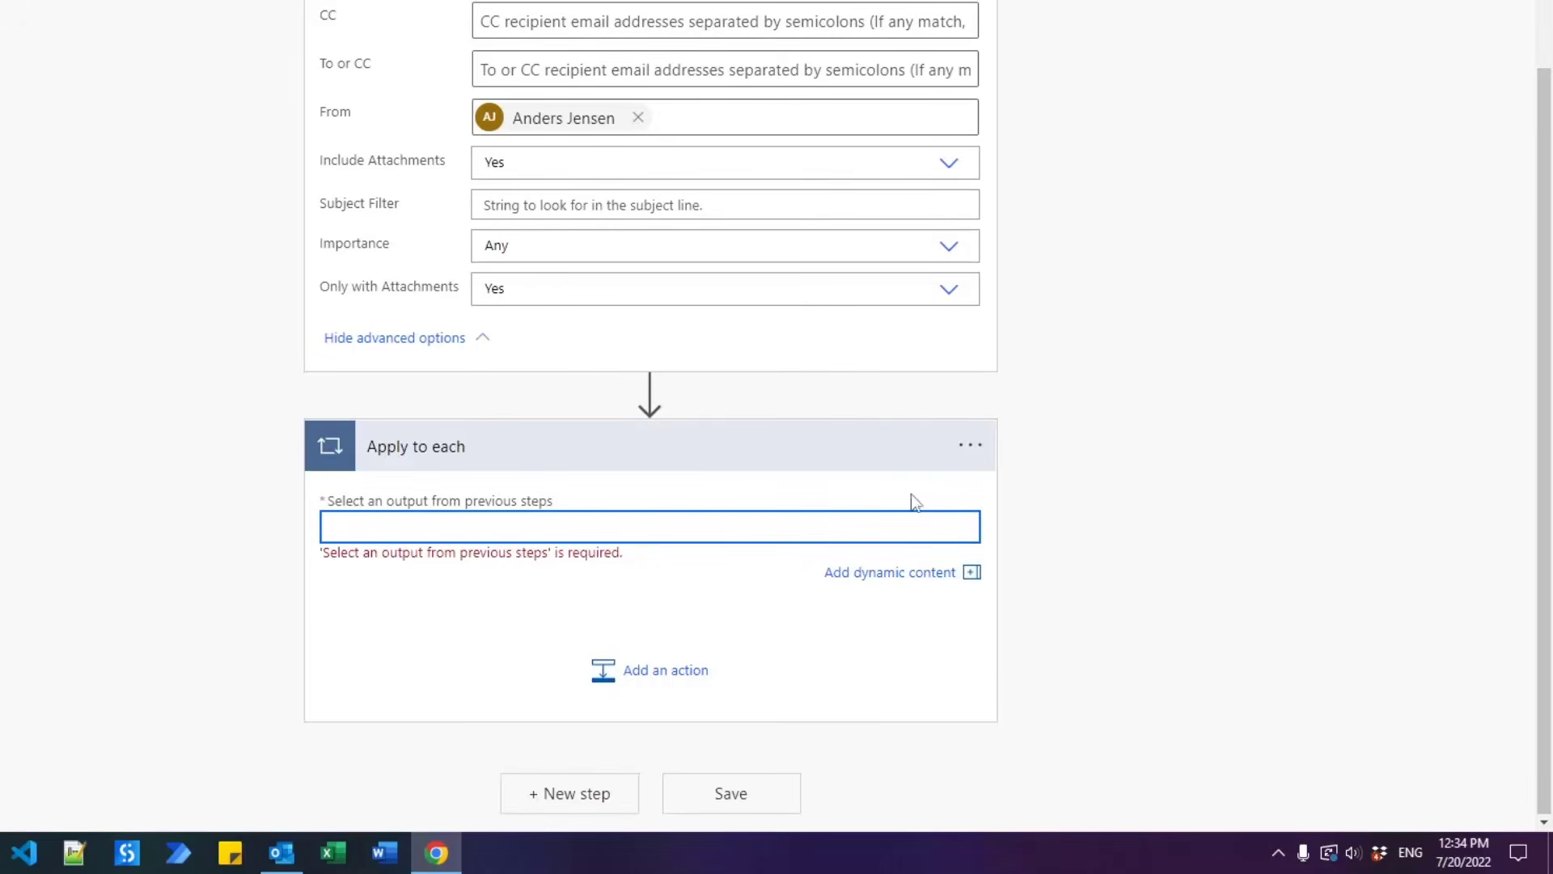
{"action": "left_click", "coordinate": [970, 576]}
{"action": "scroll", "coordinate": [1311, 559], "scroll_direction": "down", "scroll_amount": 5}
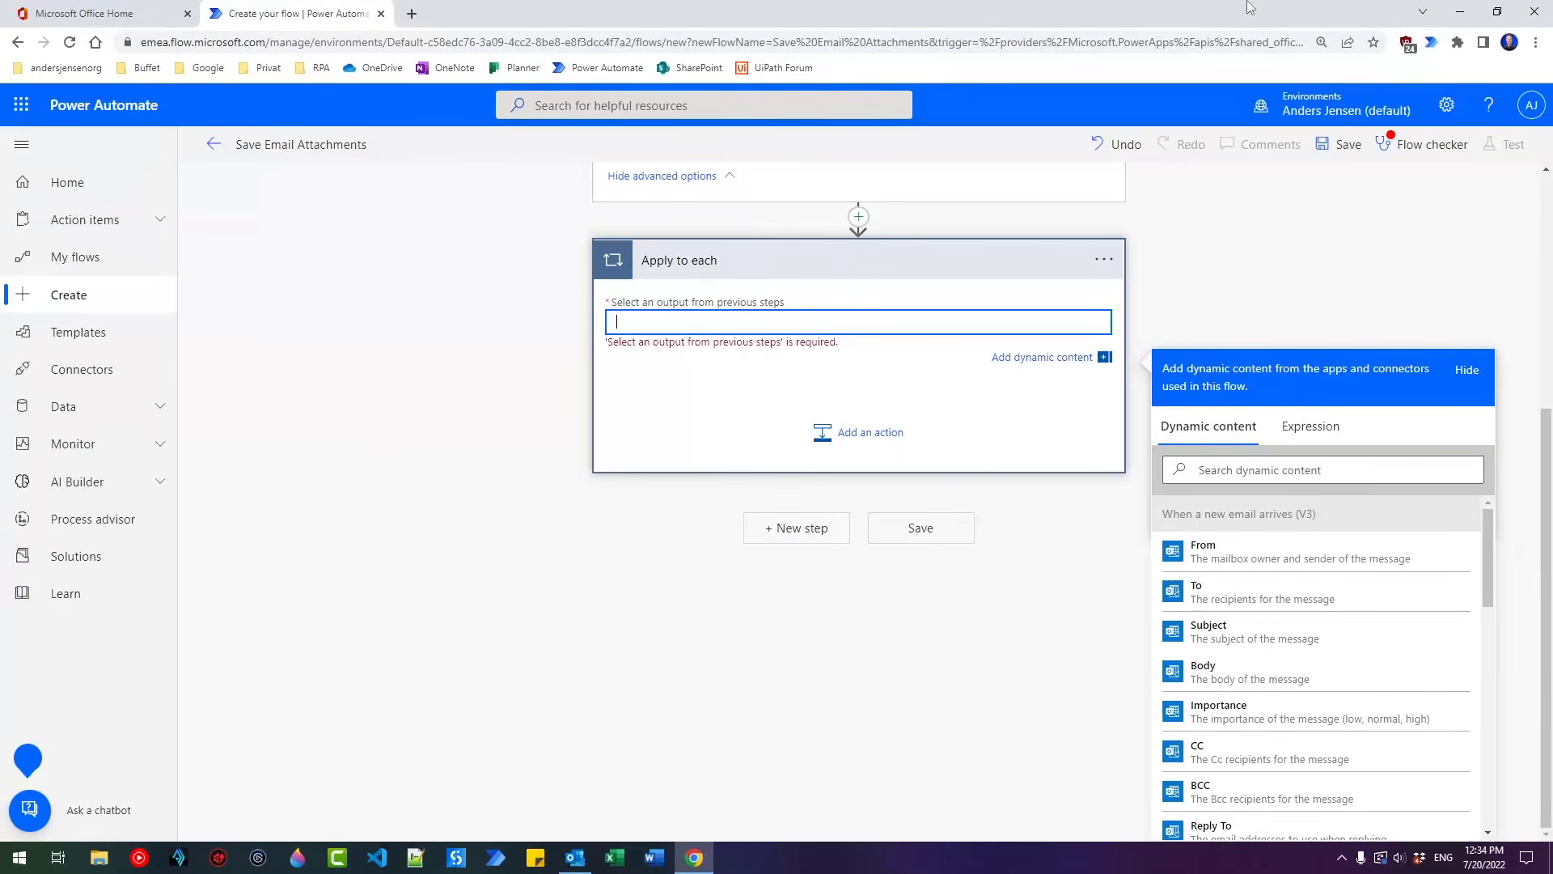
Narrow the browser window to compare the inline parameter suggestions, and maximize it again
{"action": "double_click", "coordinate": [1256, 13]}
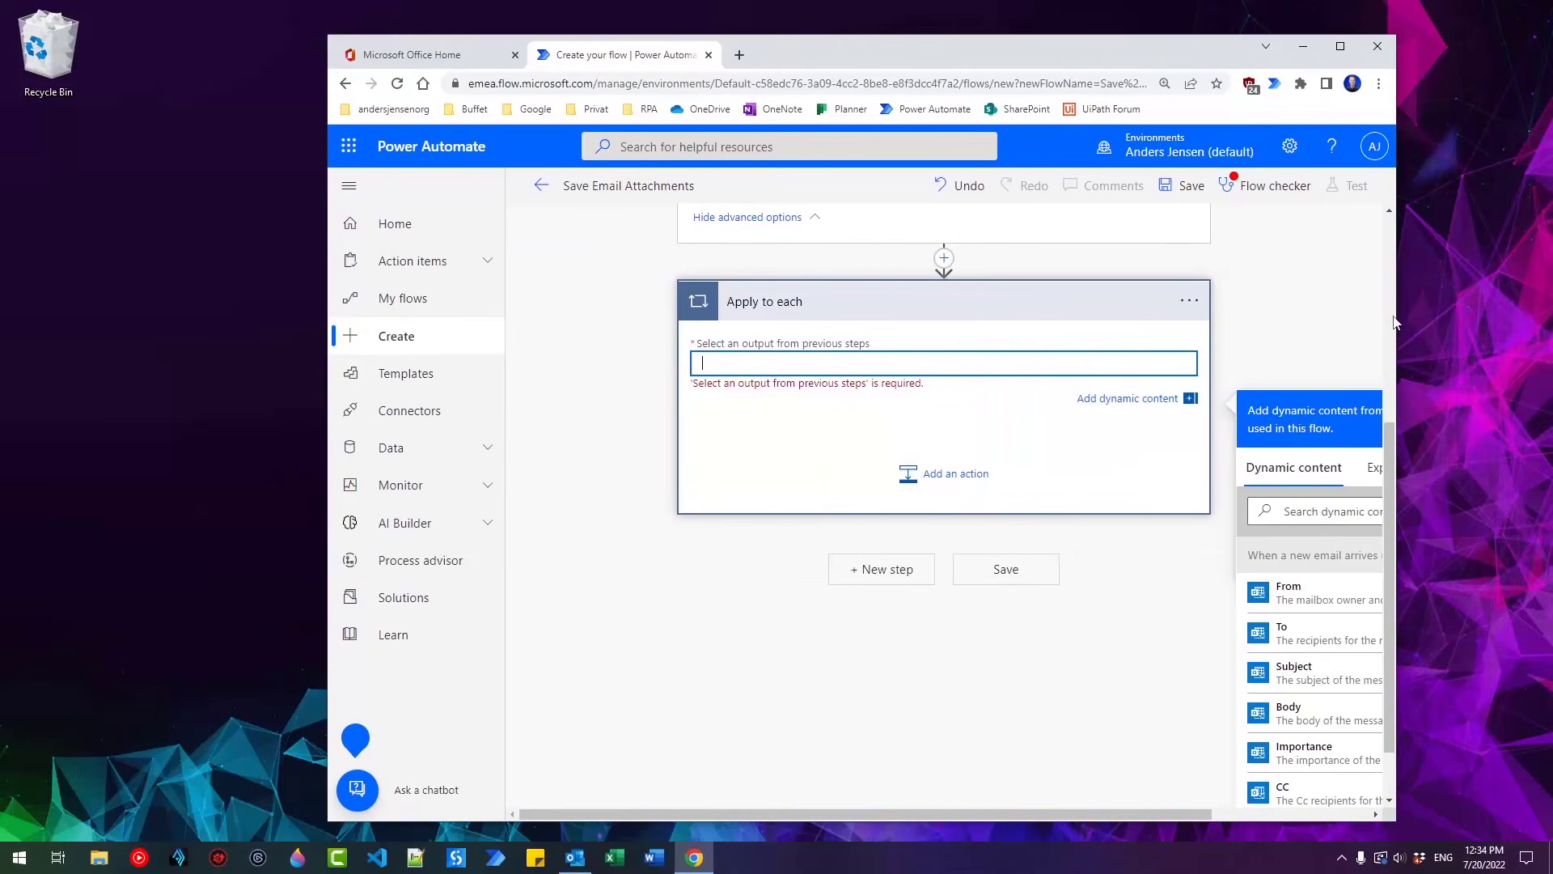
{"action": "left_click_drag", "start_coordinate": [1398, 316], "coordinate": [1137, 315]}
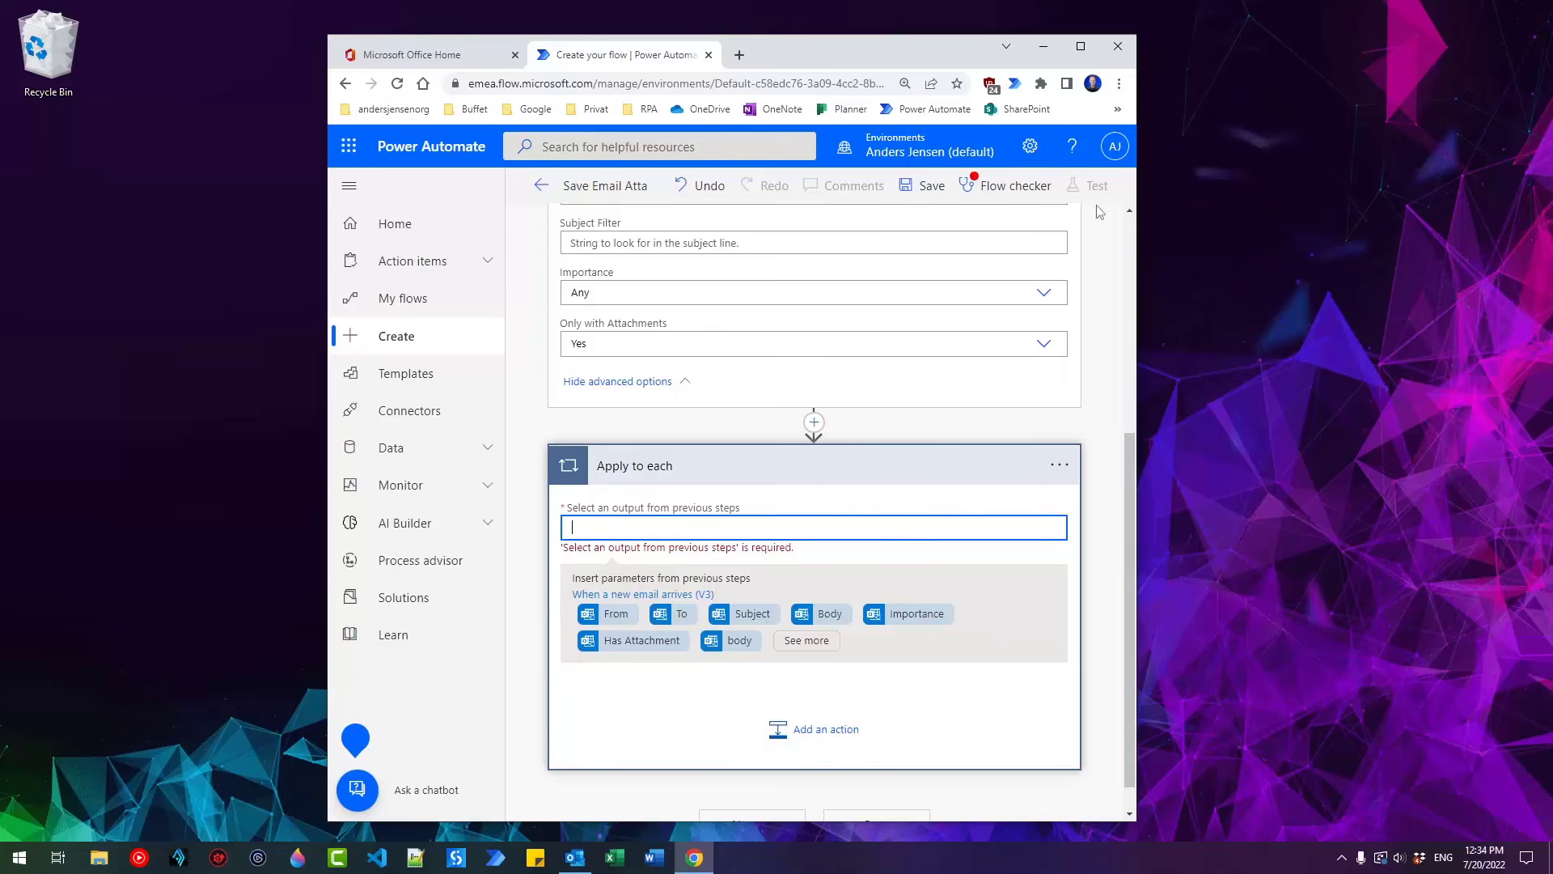
{"action": "left_click", "coordinate": [1080, 46]}
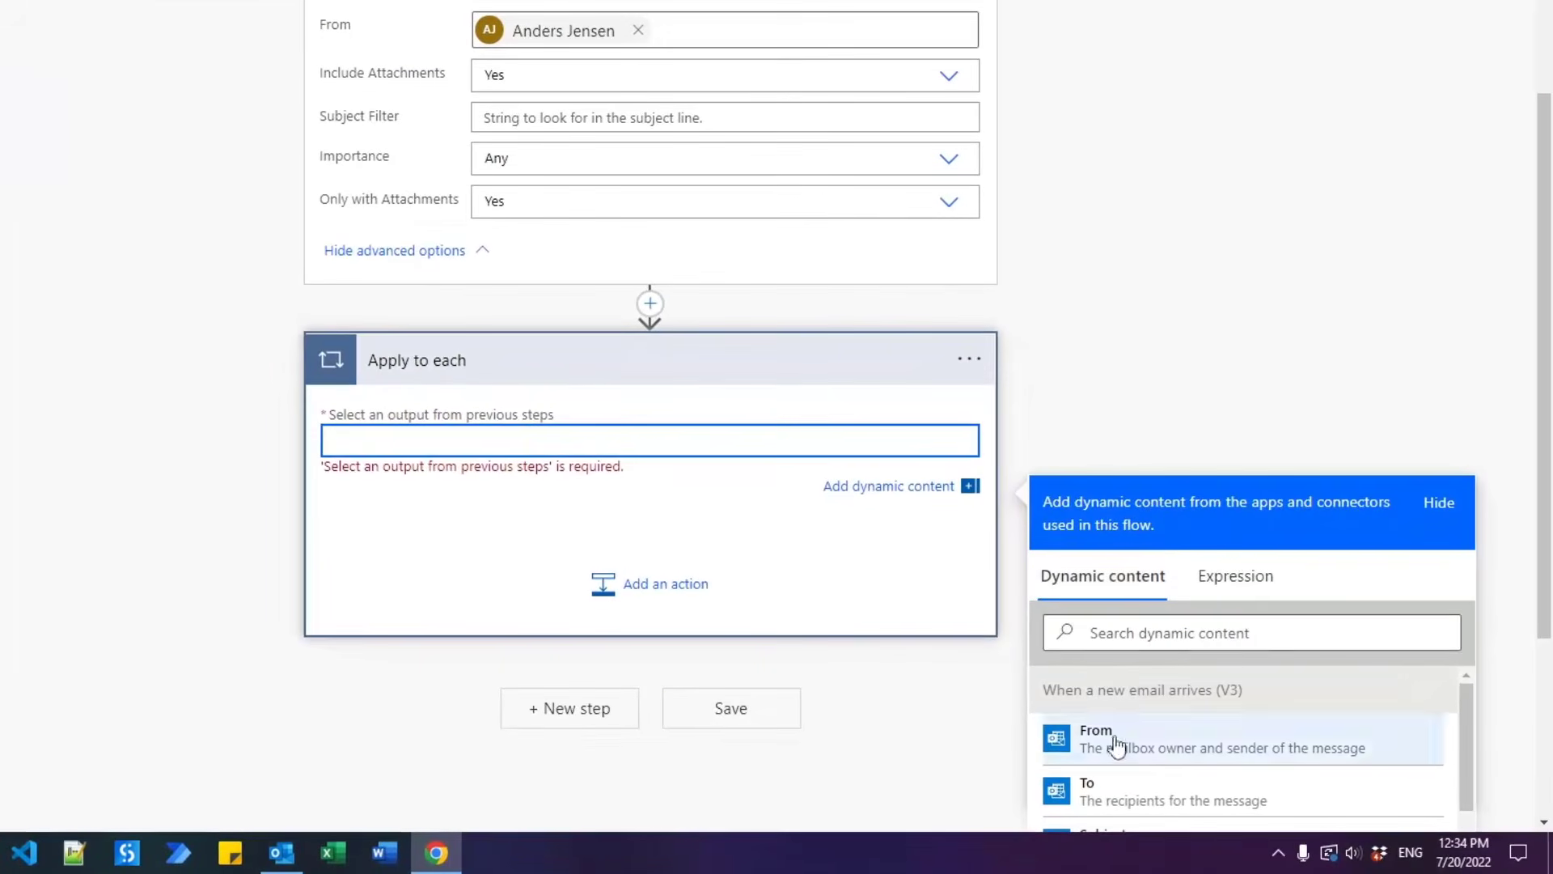
Search the dynamic content for "attachment" and set the "Apply to each" input to the email trigger's Attachments output
{"action": "scroll", "coordinate": [1249, 731], "scroll_direction": "down", "scroll_amount": 1}
{"action": "scroll", "coordinate": [1241, 728], "scroll_direction": "down", "scroll_amount": 1}
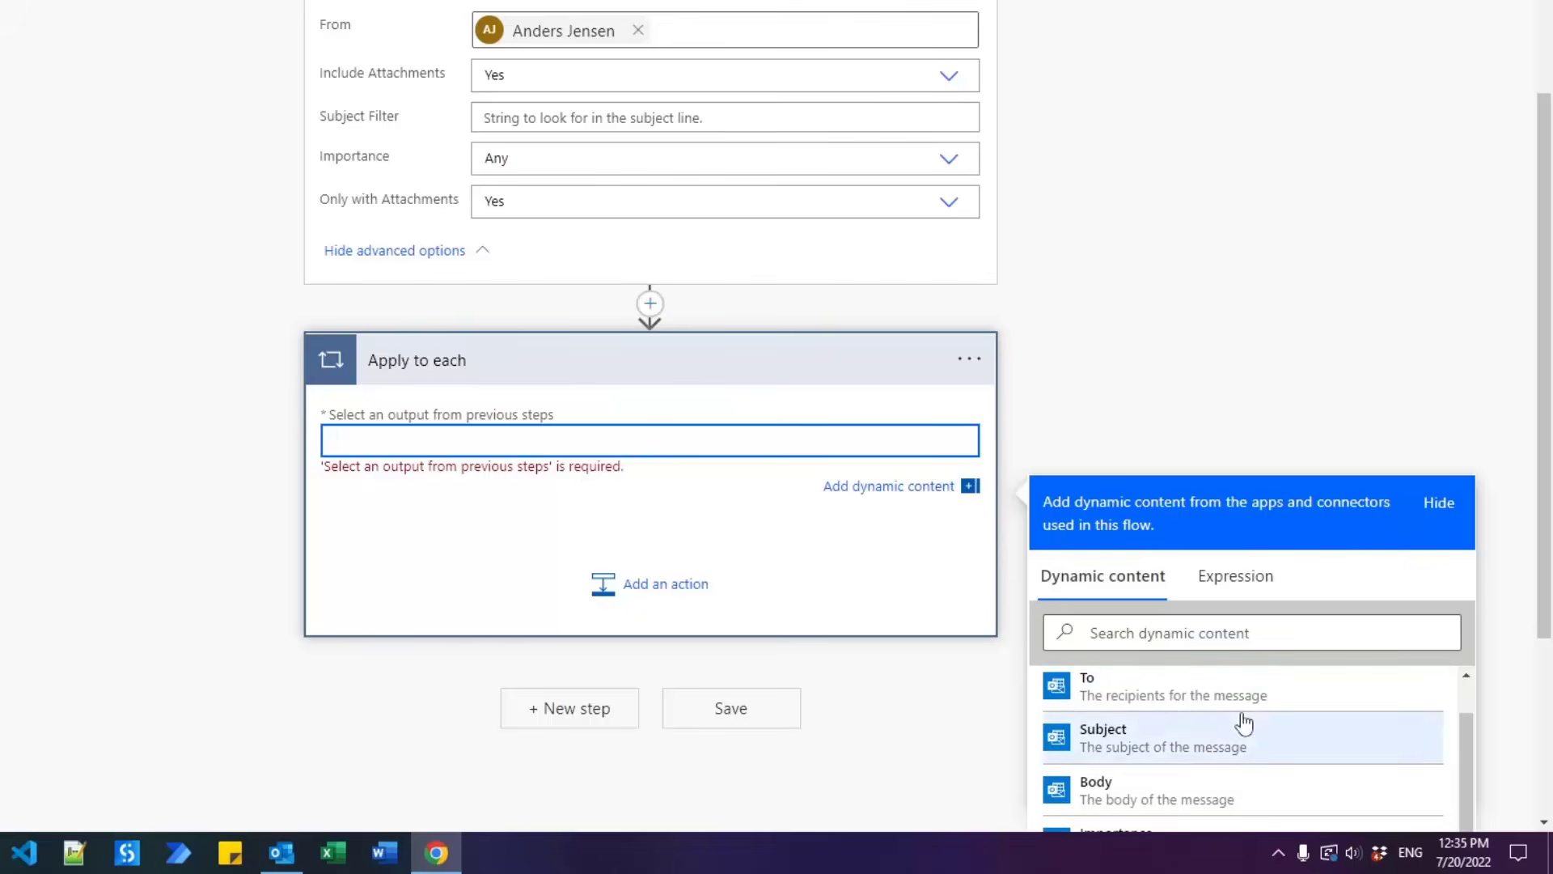
{"action": "scroll", "coordinate": [1237, 715], "scroll_direction": "down", "scroll_amount": 2}
{"action": "scroll", "coordinate": [1238, 722], "scroll_direction": "down", "scroll_amount": 6}
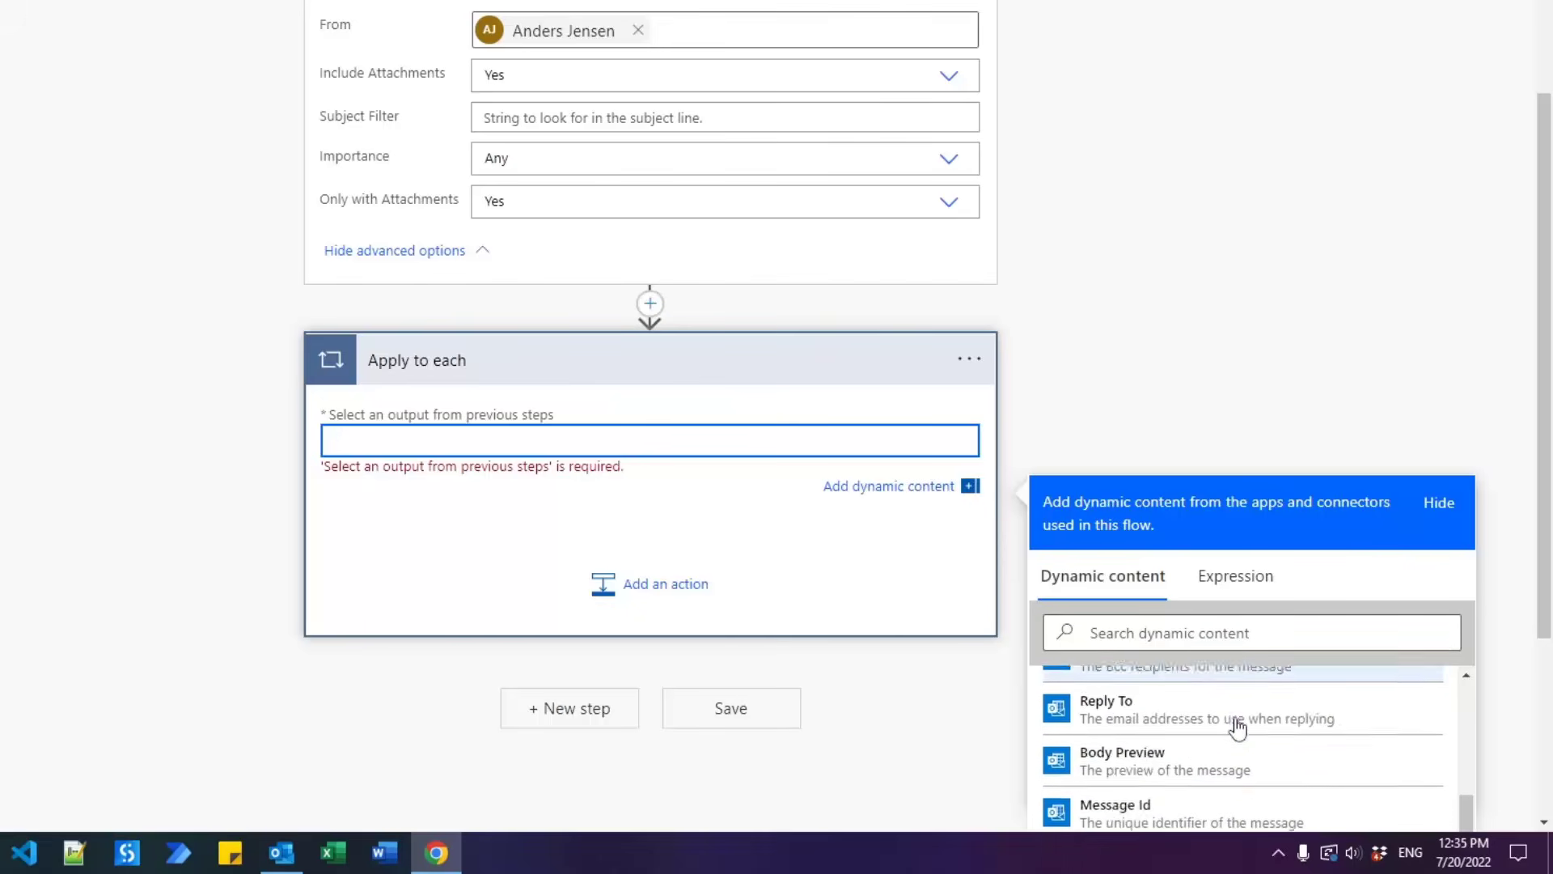
{"action": "scroll", "coordinate": [1237, 739], "scroll_direction": "up", "scroll_amount": 1}
{"action": "scroll", "coordinate": [1238, 738], "scroll_direction": "down", "scroll_amount": 6}
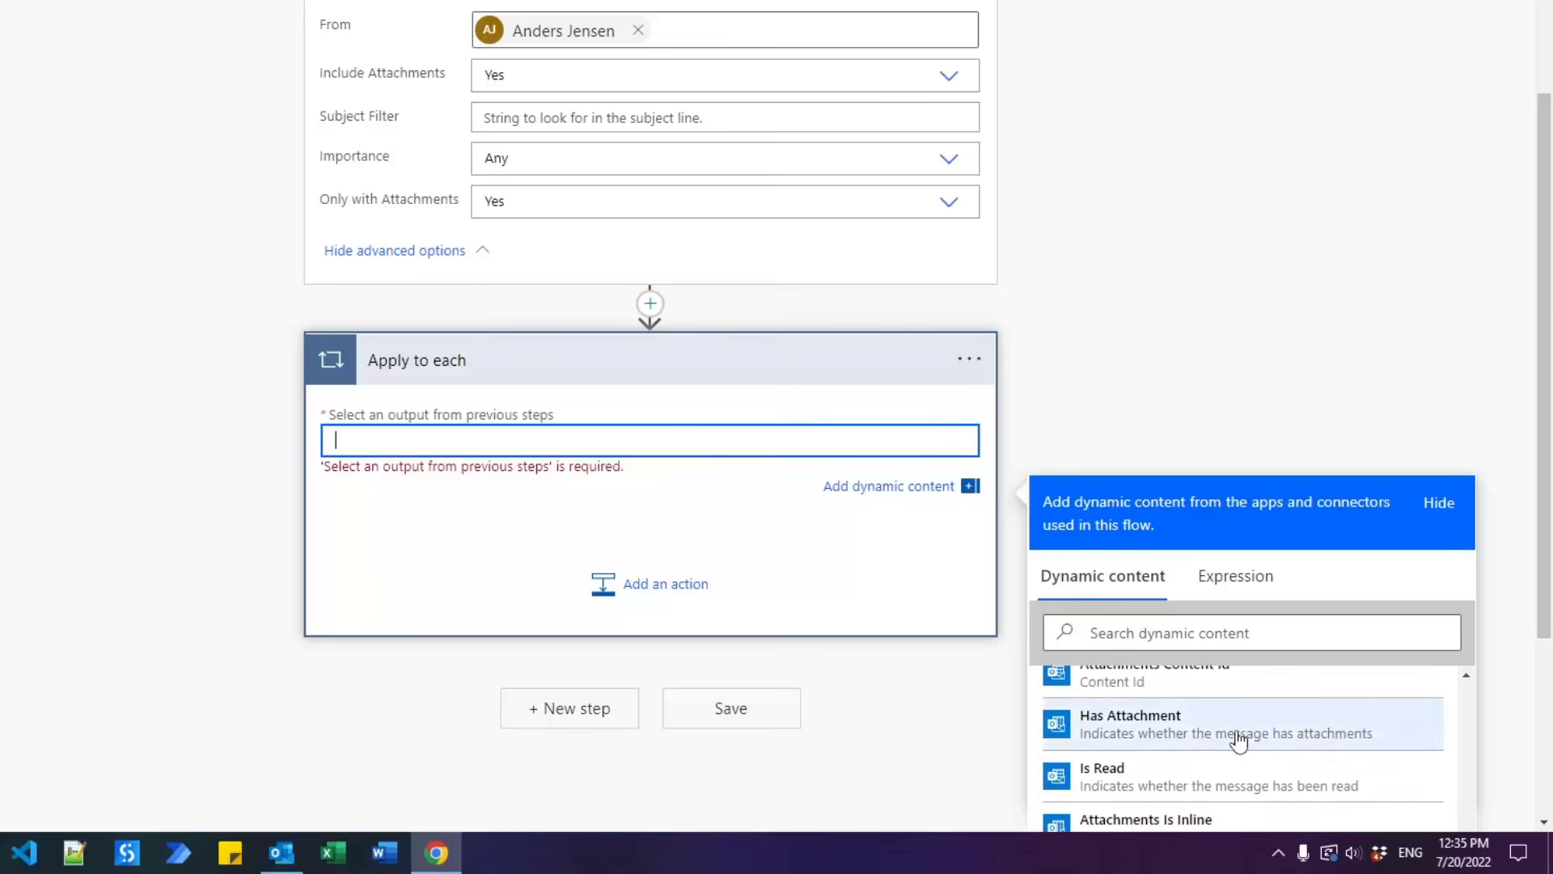
{"action": "scroll", "coordinate": [1238, 739], "scroll_direction": "down", "scroll_amount": 4}
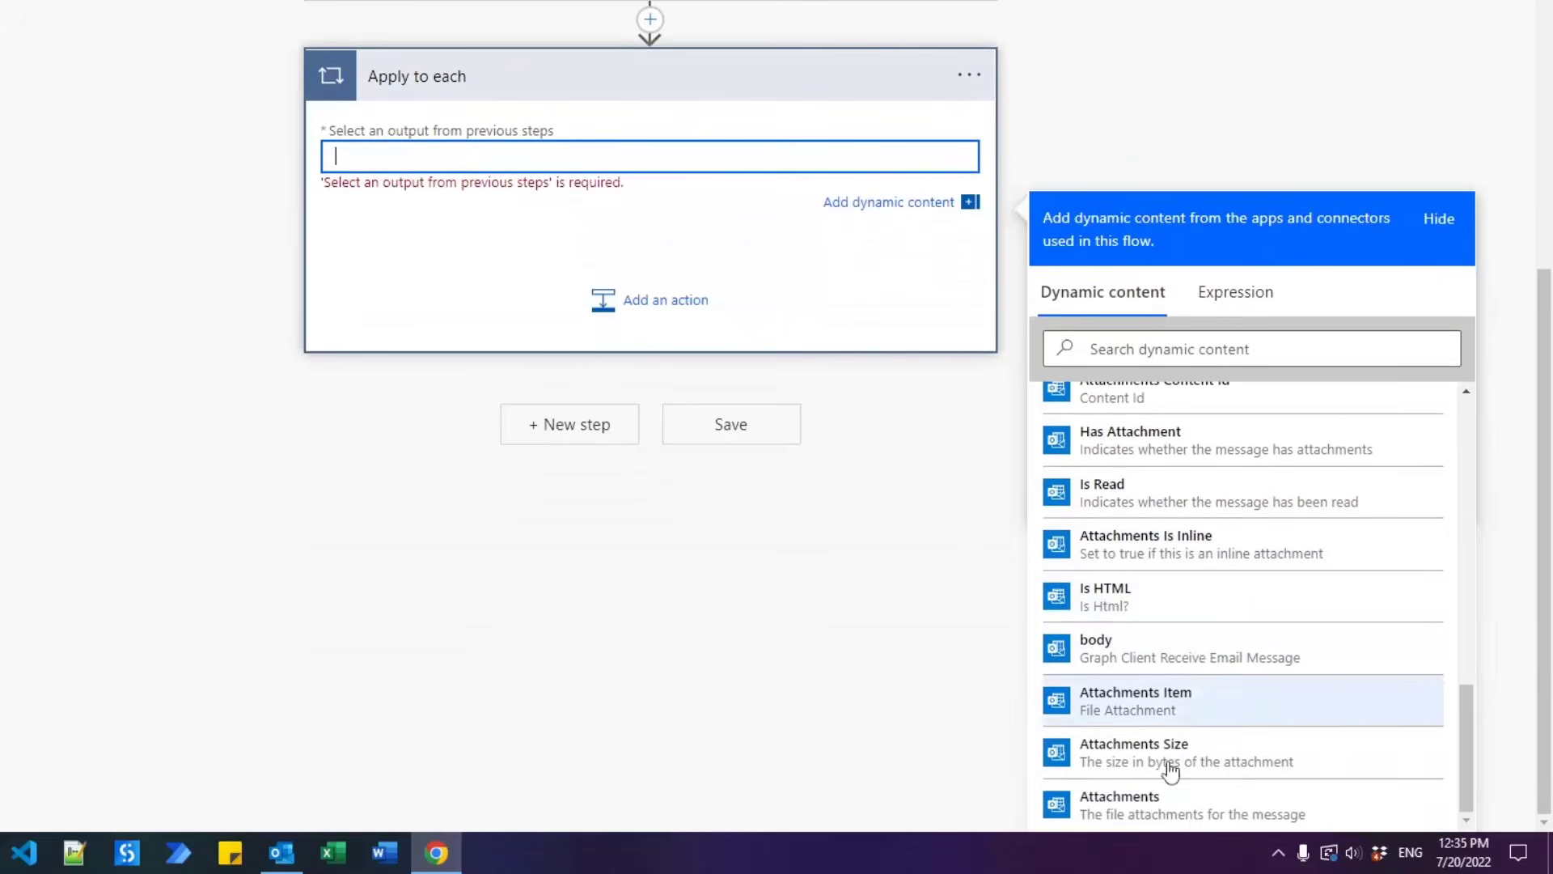
{"action": "left_click", "coordinate": [1096, 348]}
{"action": "type", "text": "a"}
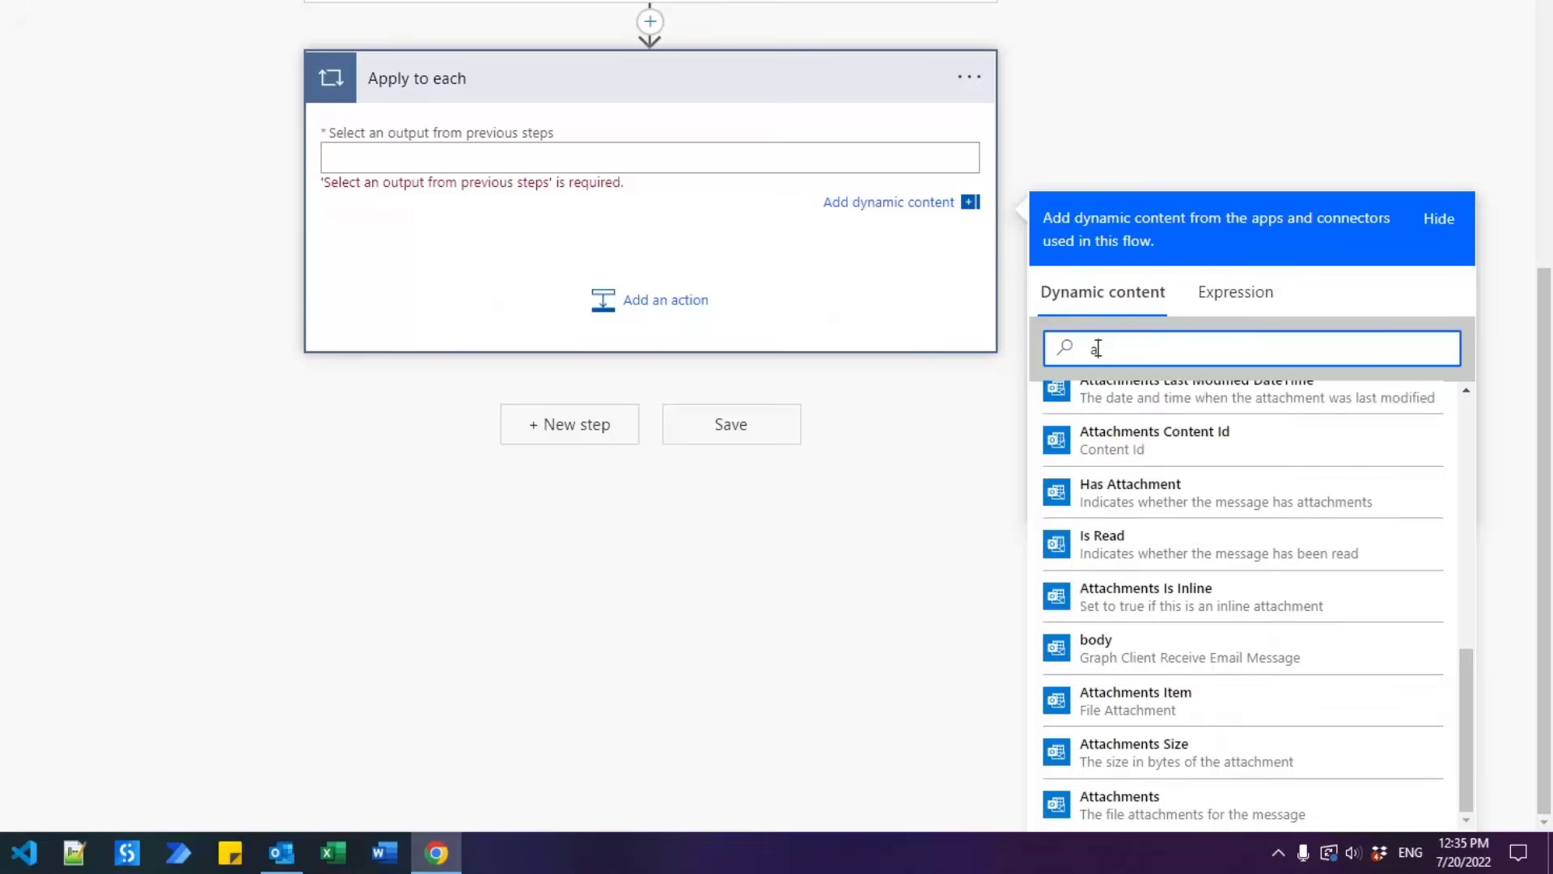
{"action": "type", "text": "ttachment"}
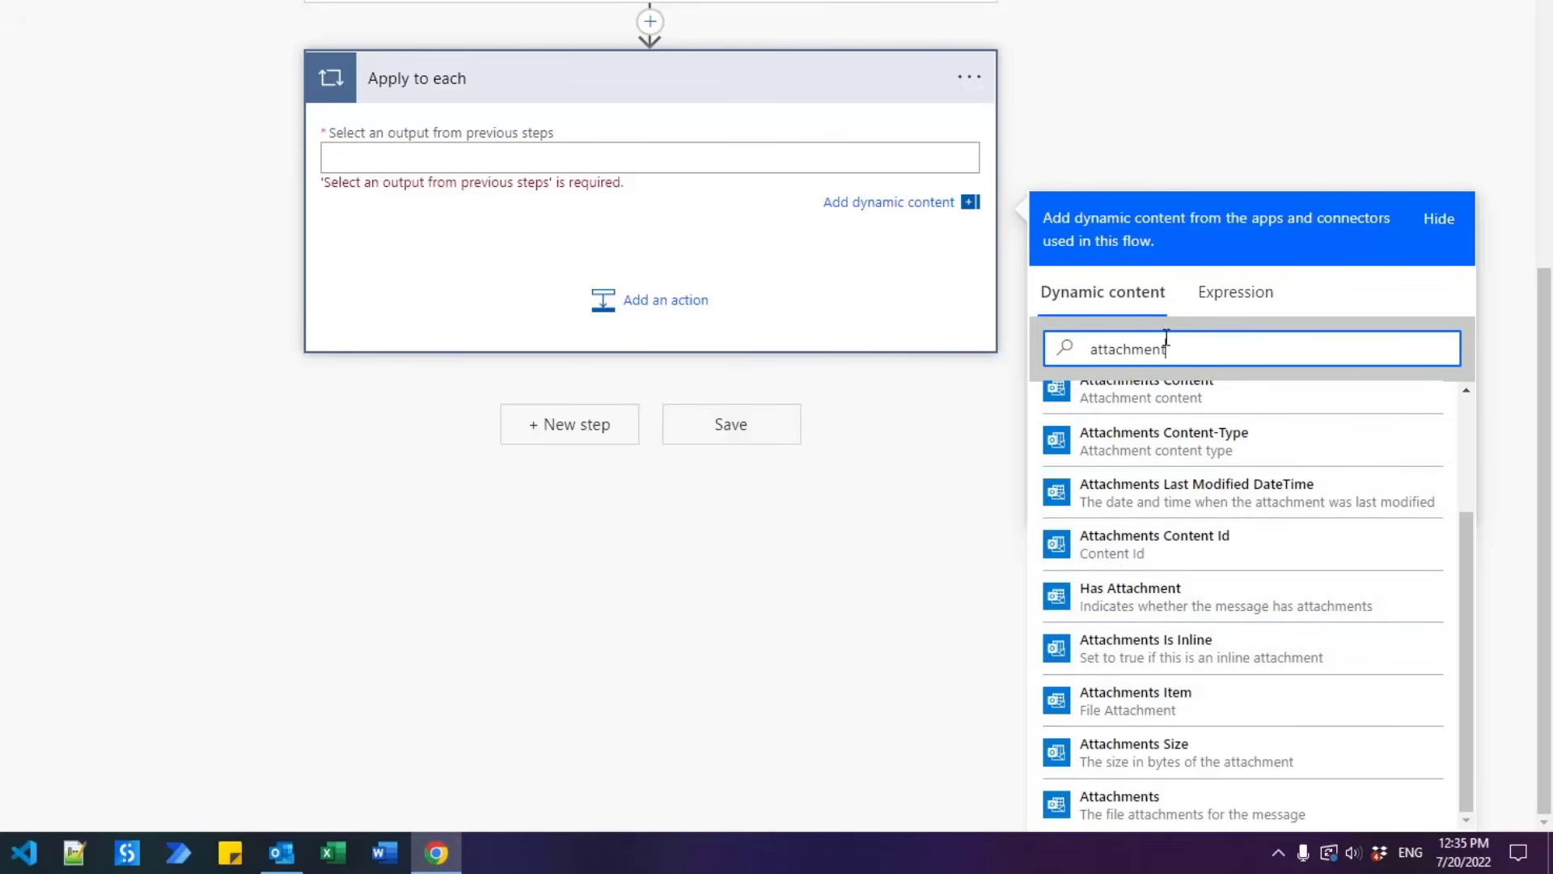
{"action": "left_click", "coordinate": [1150, 809]}
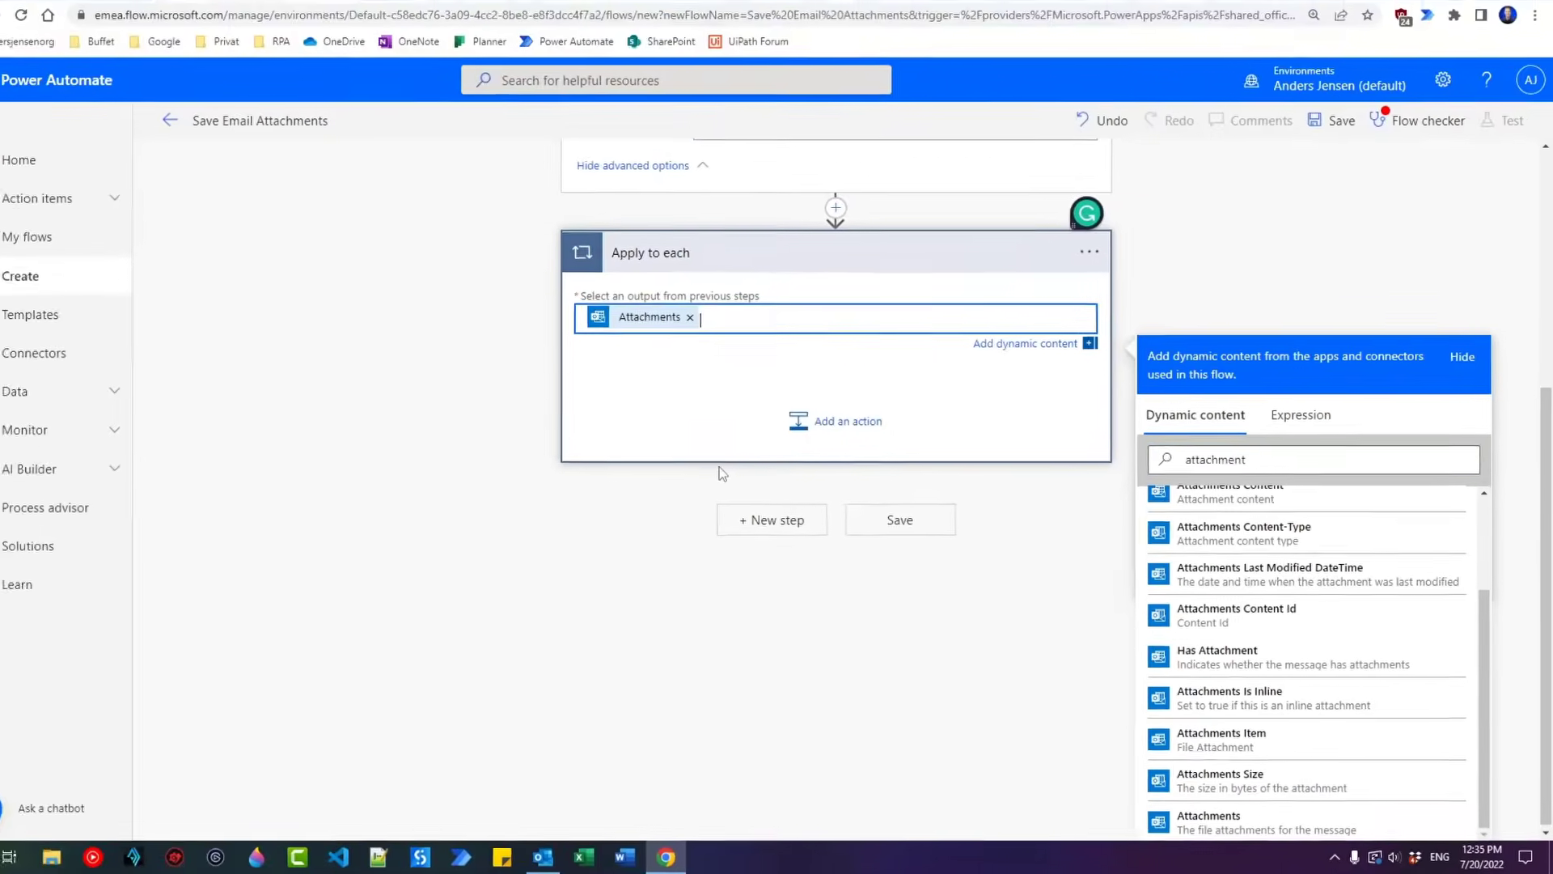
{"action": "scroll", "coordinate": [906, 393], "scroll_direction": "up", "scroll_amount": 3}
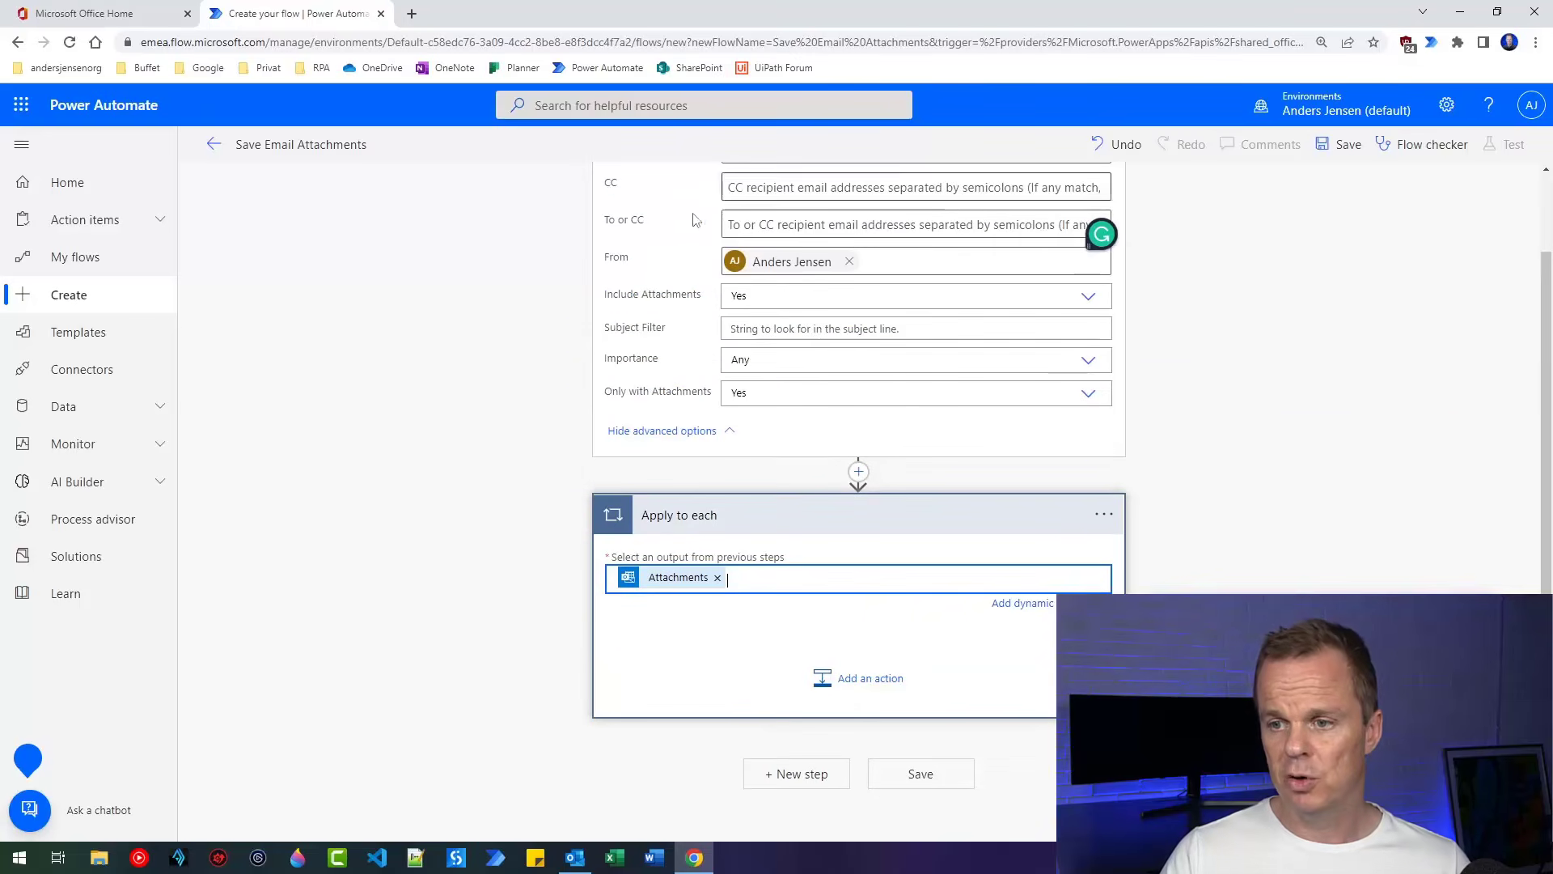
{"action": "mouse_move", "coordinate": [777, 305]}
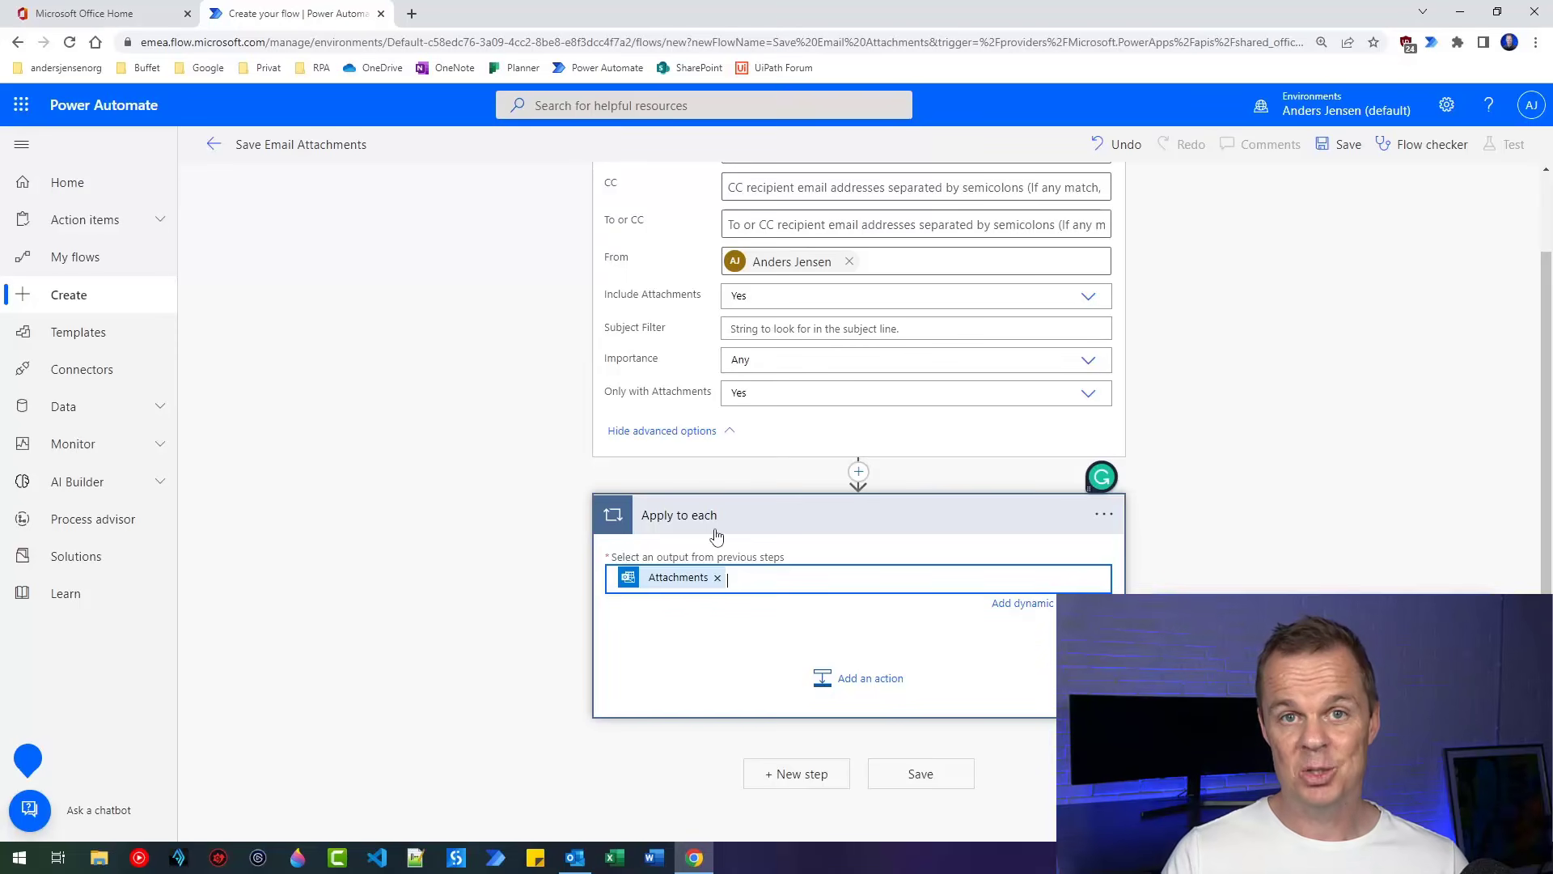
{"action": "scroll", "coordinate": [715, 534], "scroll_direction": "up", "scroll_amount": 1}
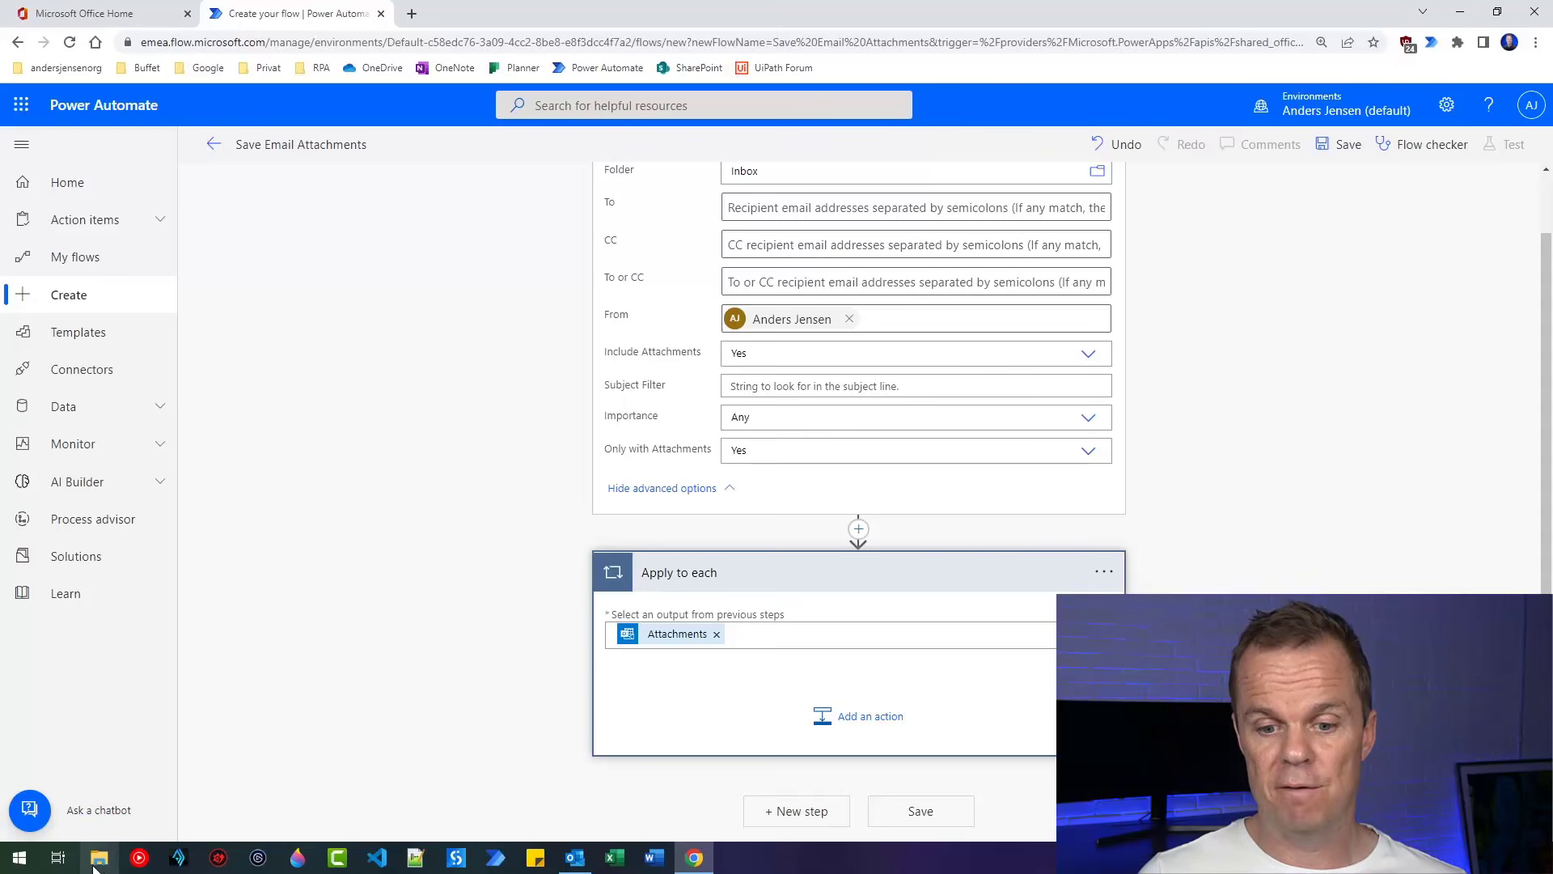
Switch to the Microsoft Office home page and open OneDrive from the app launcher
{"action": "left_click", "coordinate": [108, 18]}
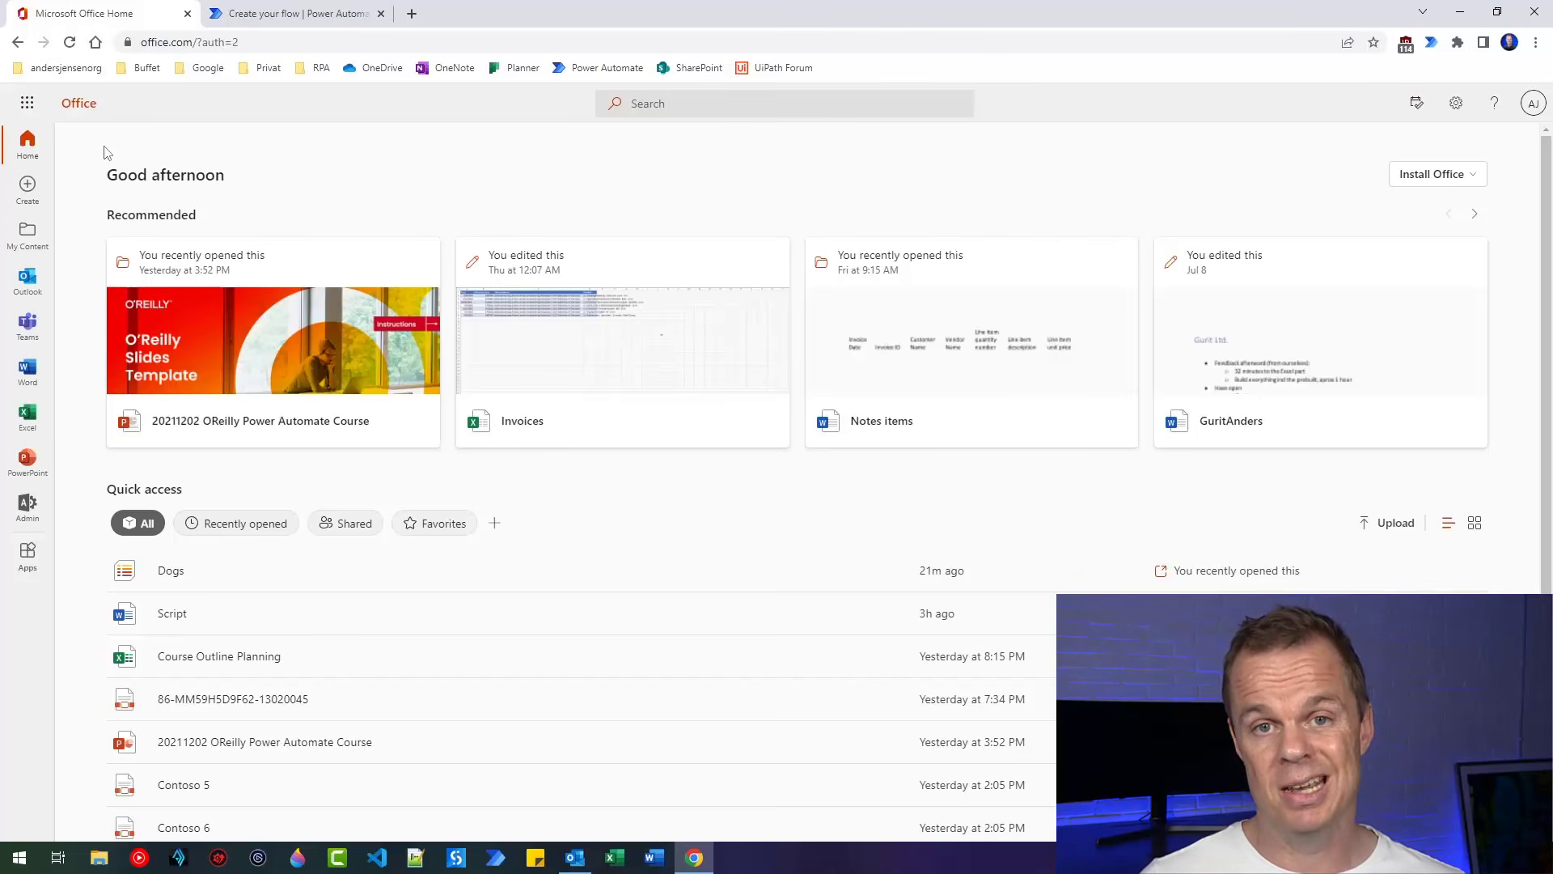
{"action": "left_click", "coordinate": [28, 114]}
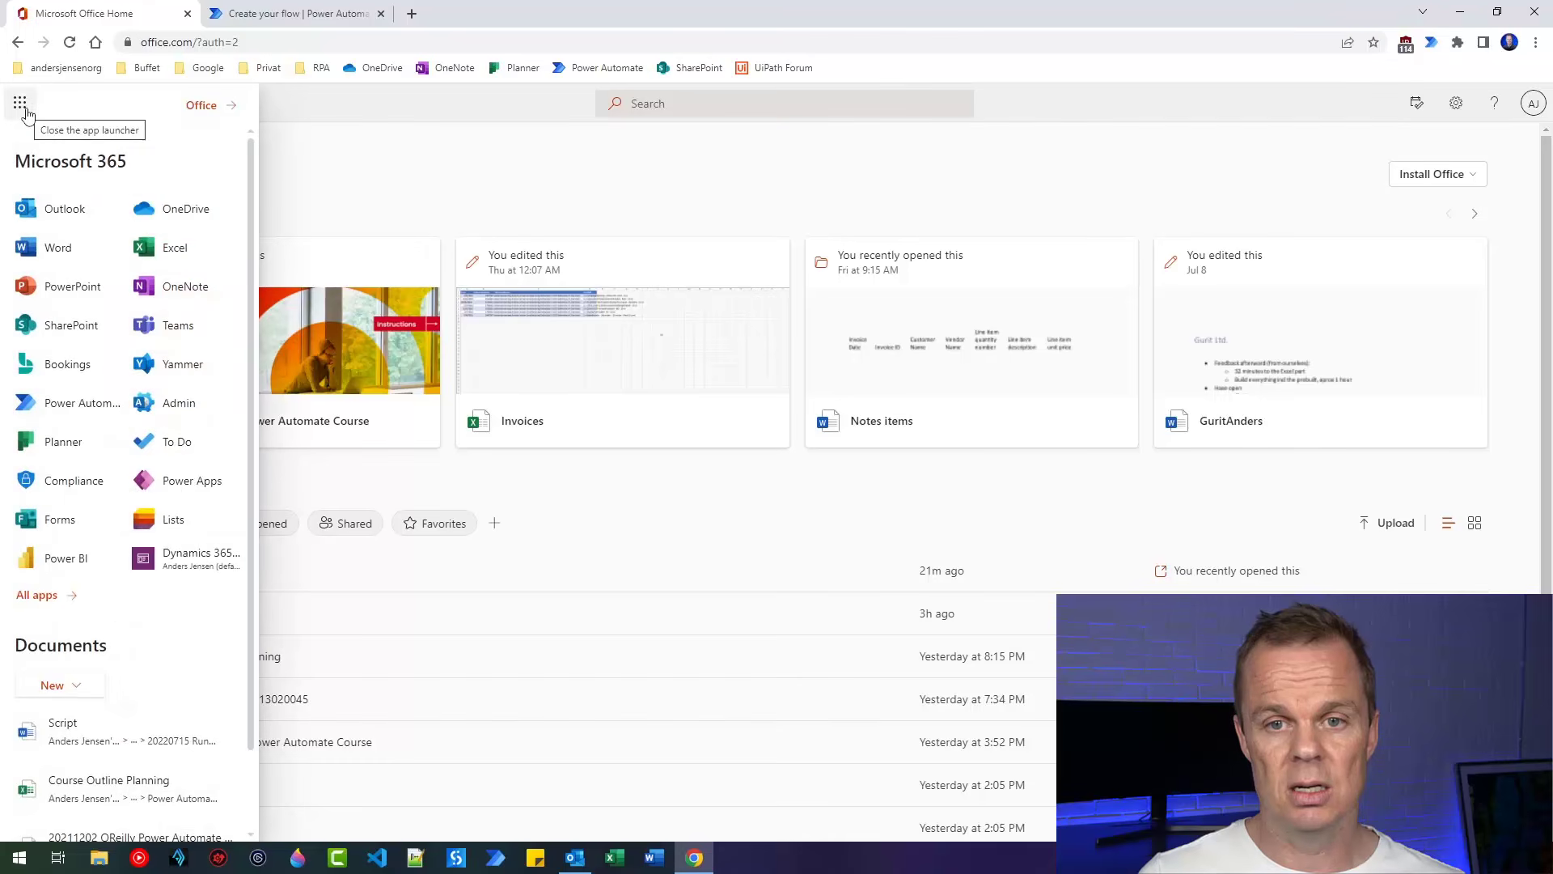
{"action": "left_click", "coordinate": [164, 210]}
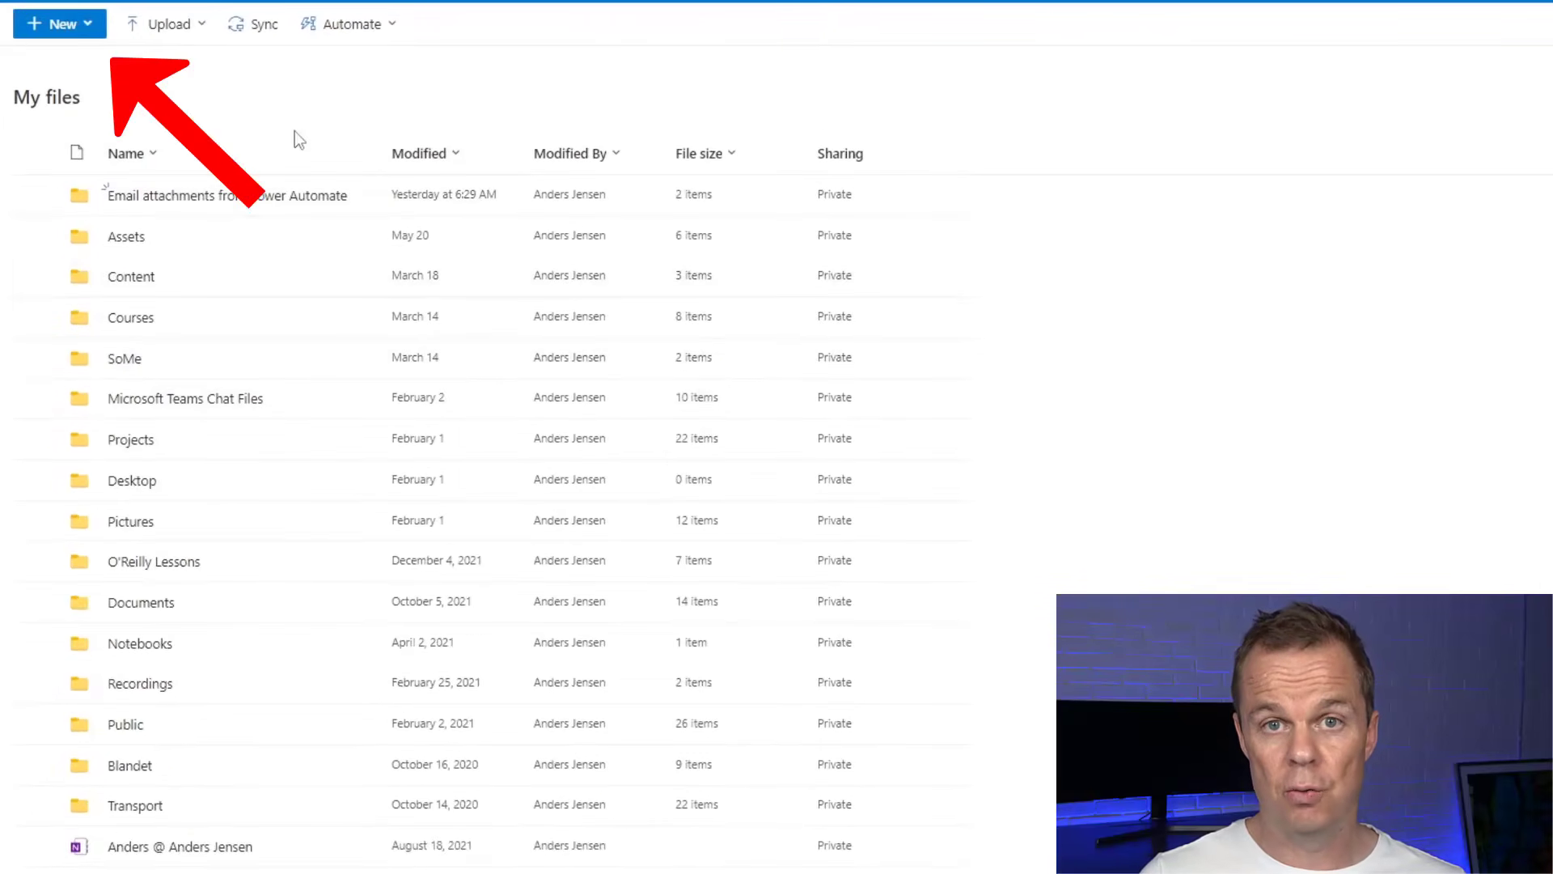
Create a folder named "Live" in My files
{"action": "left_click", "coordinate": [90, 36]}
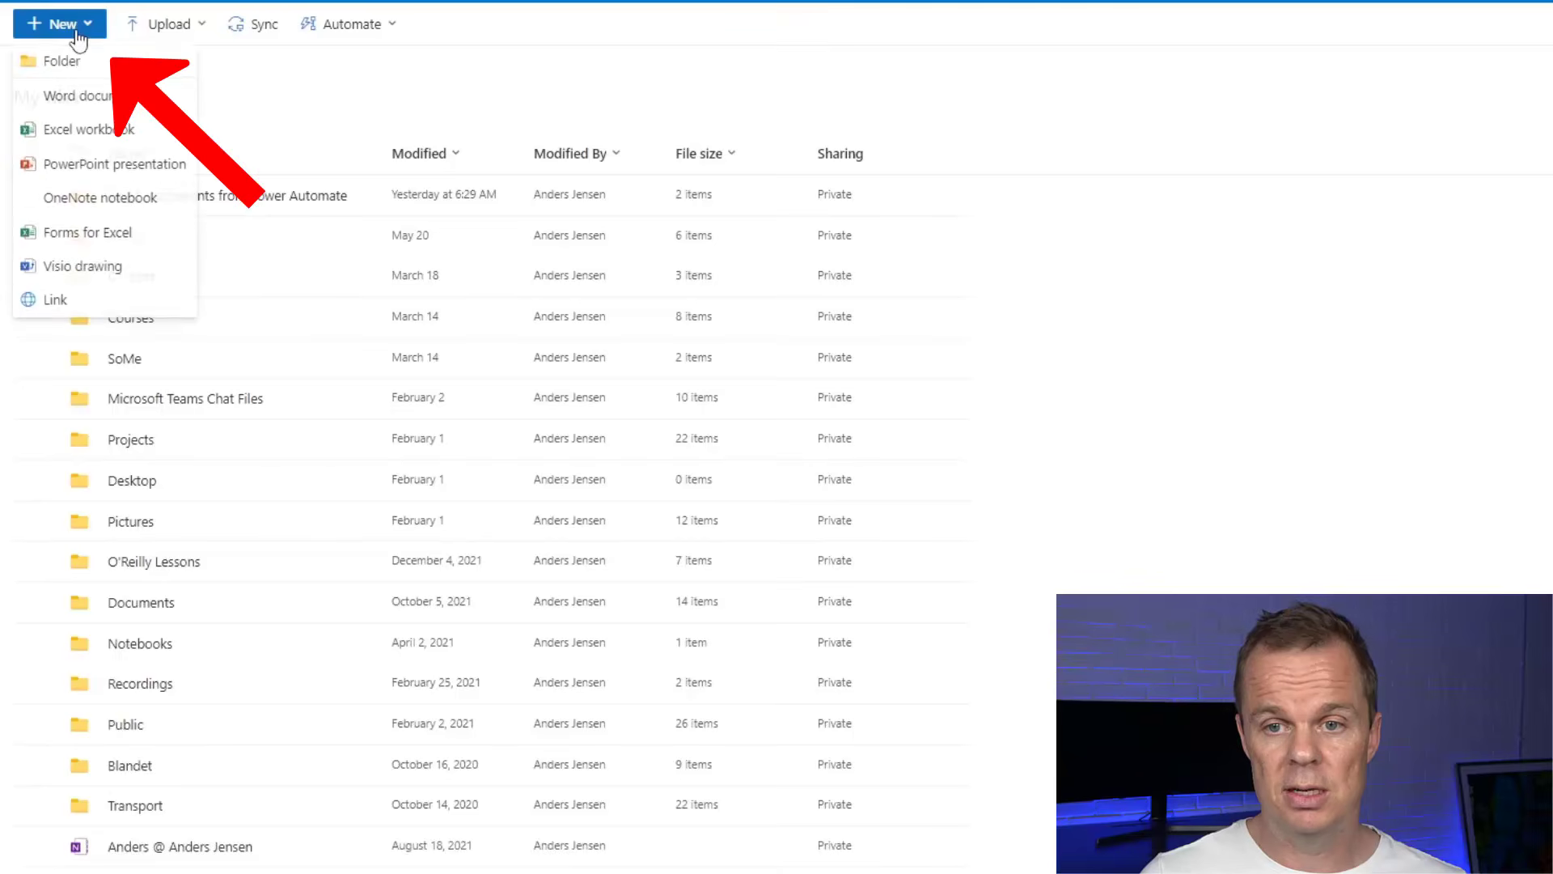
{"action": "left_click", "coordinate": [74, 72]}
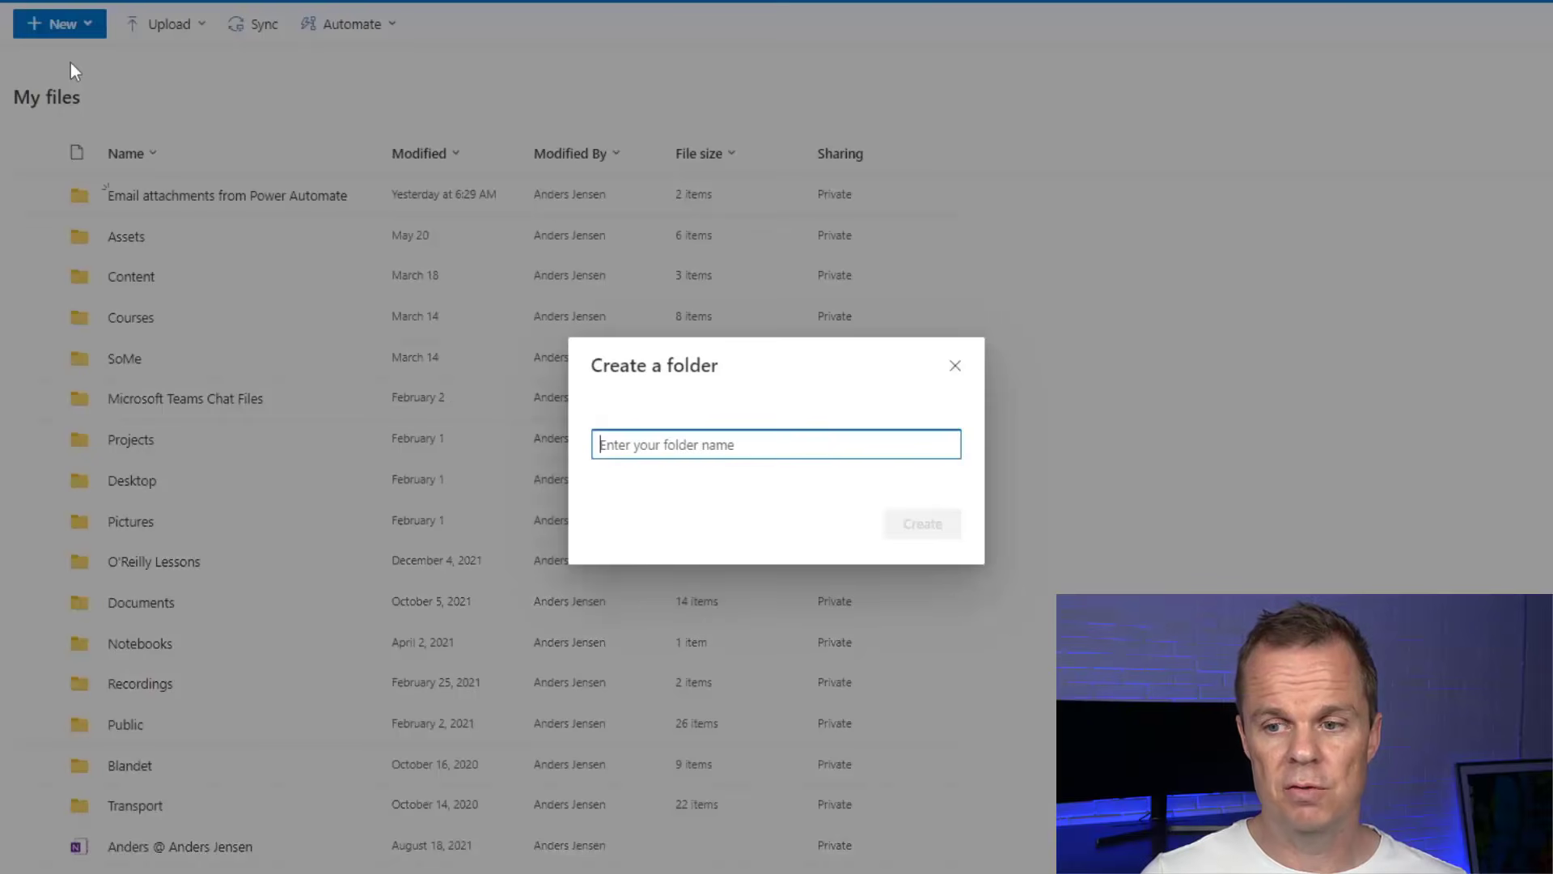
{"action": "type", "text": "Live"}
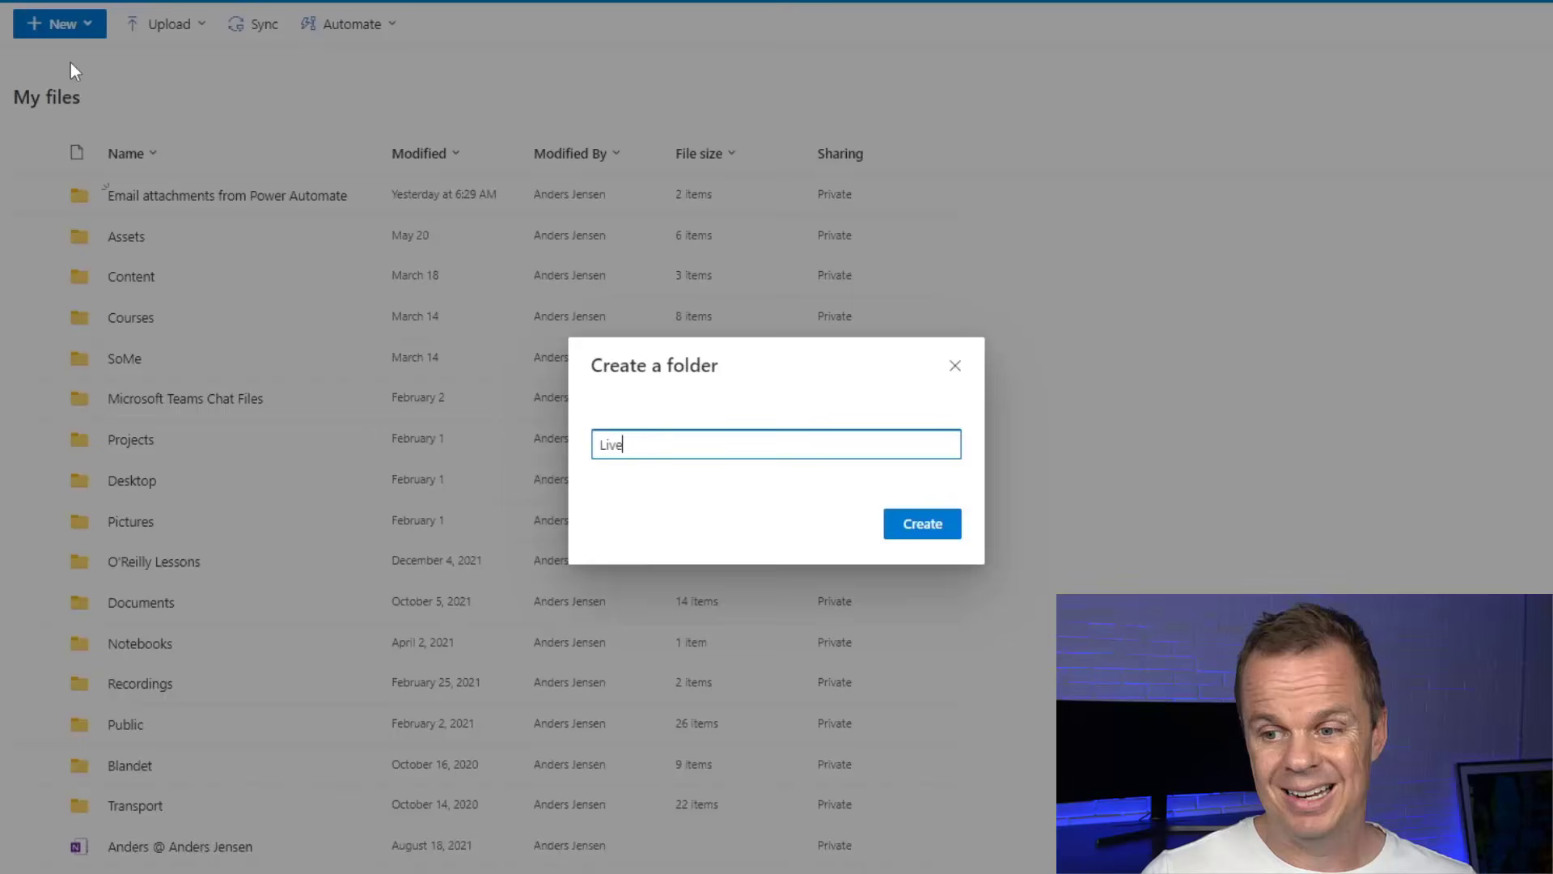
{"action": "left_click", "coordinate": [926, 536]}
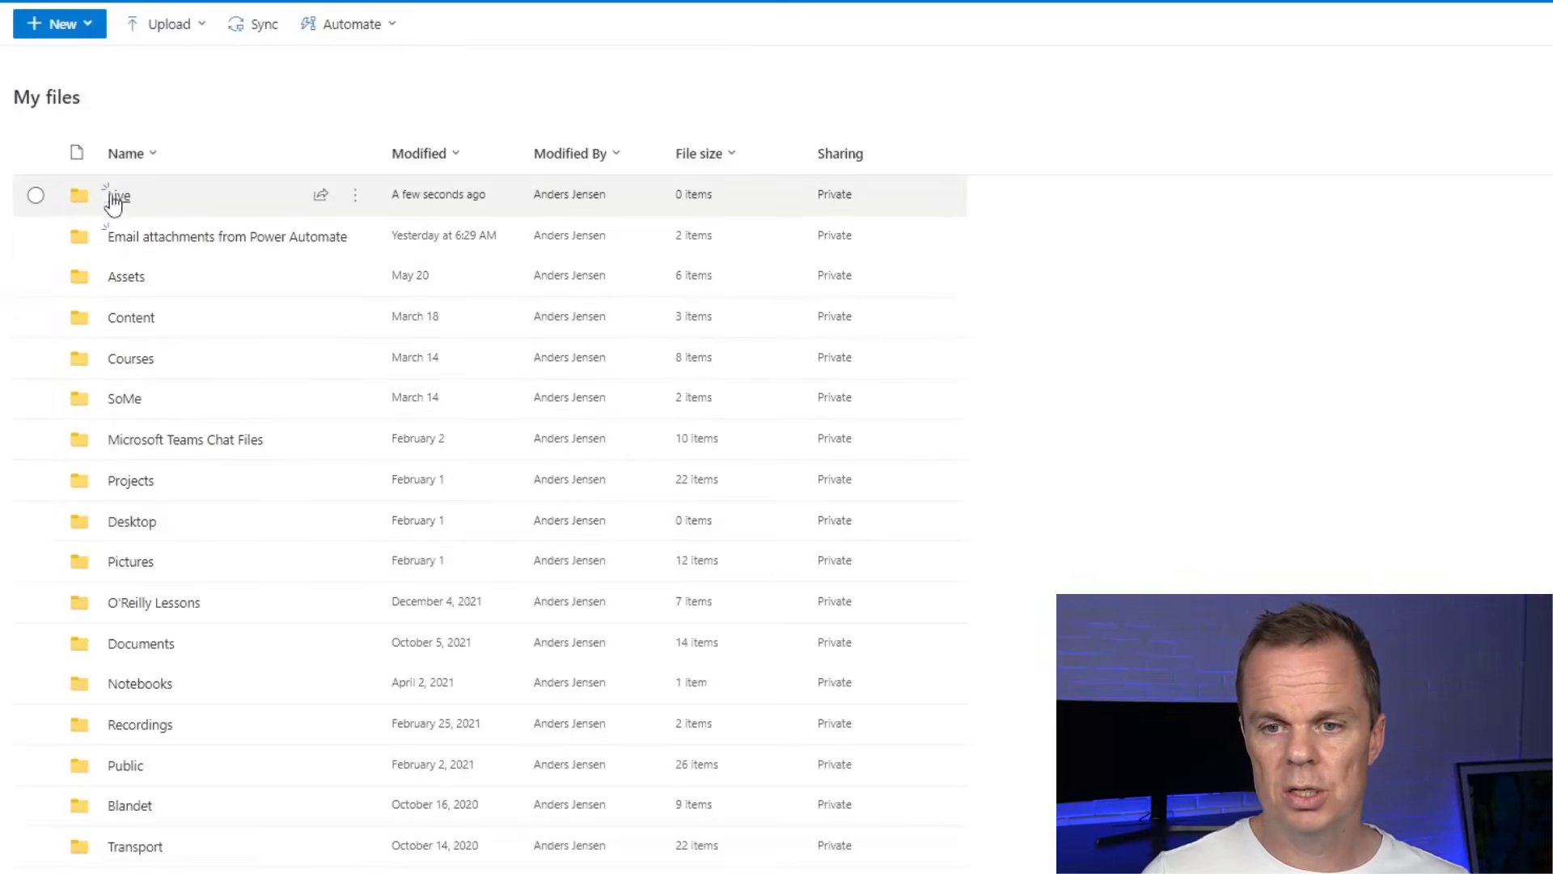
Create a subfolder named "Email Attachments" inside the "Live" folder
{"action": "left_click", "coordinate": [119, 198]}
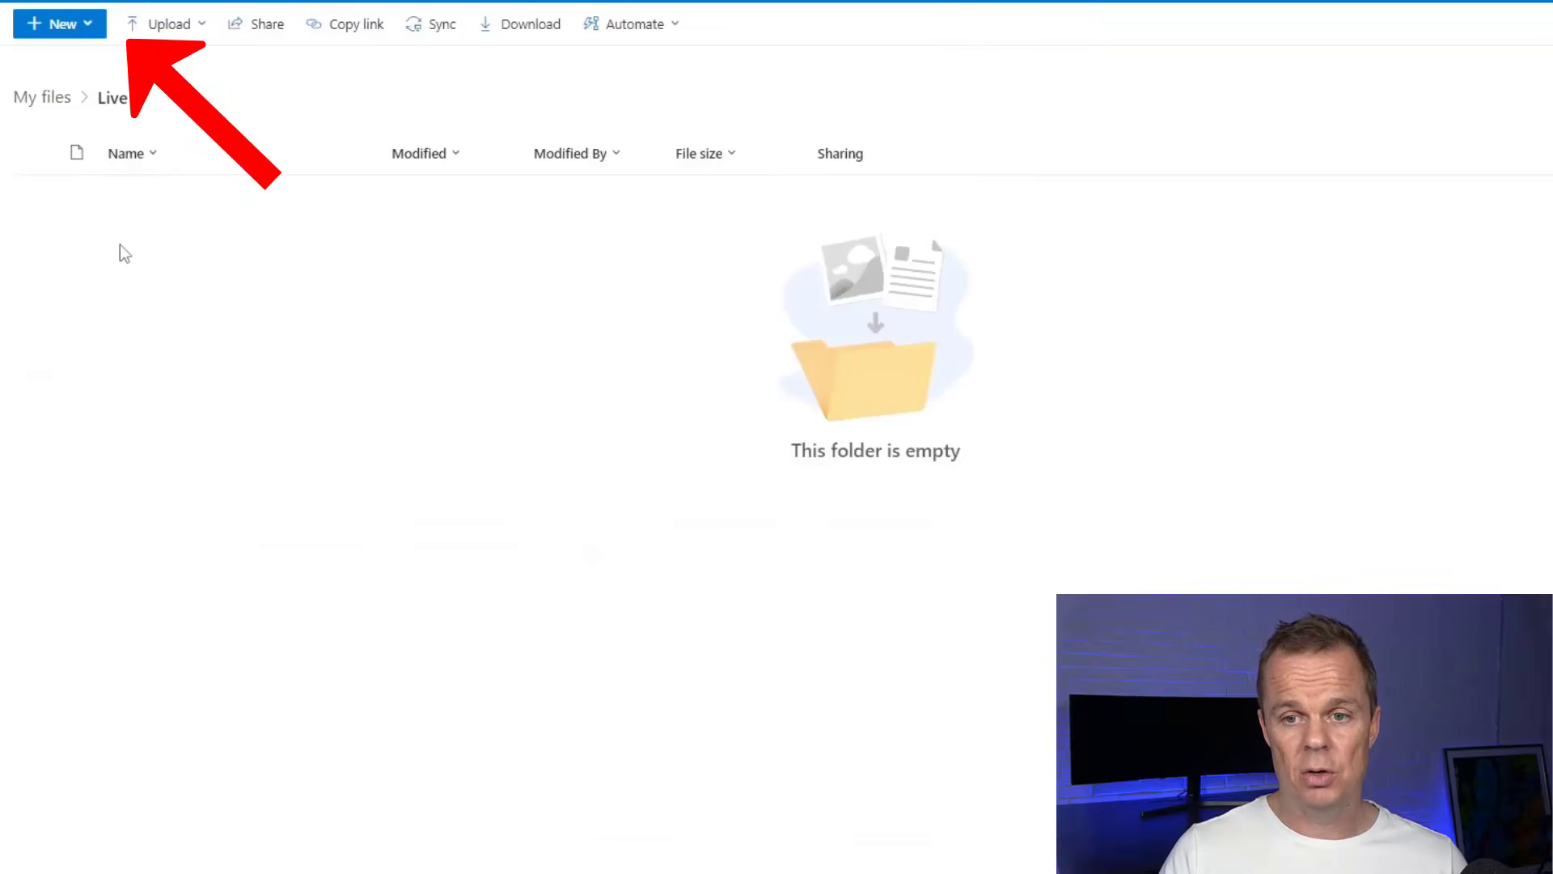
{"action": "left_click", "coordinate": [61, 29]}
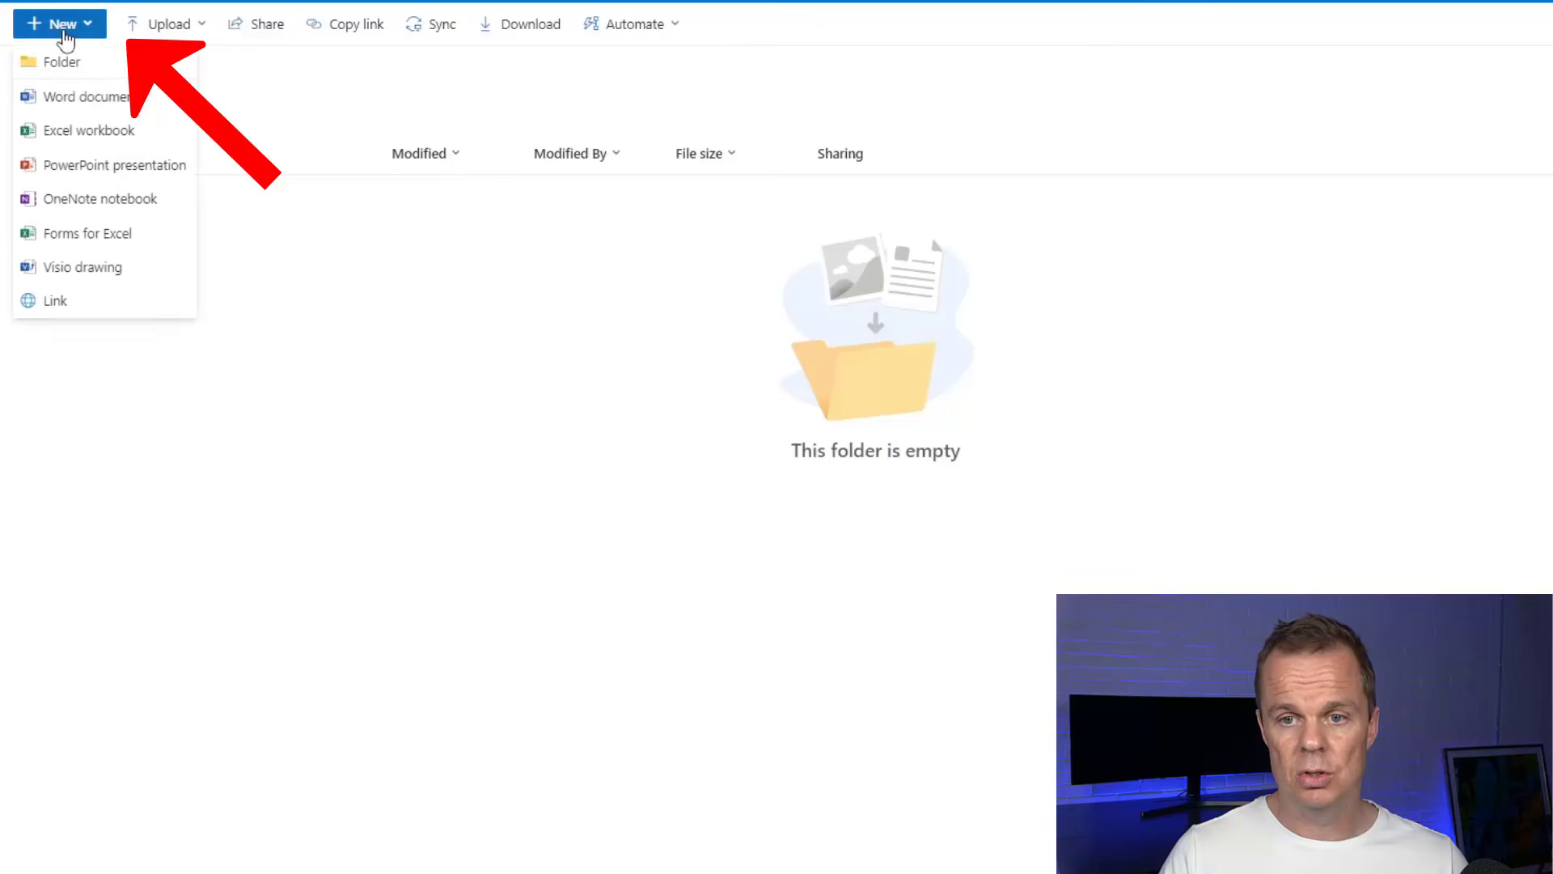
{"action": "left_click", "coordinate": [87, 66]}
{"action": "type", "text": "Em"}
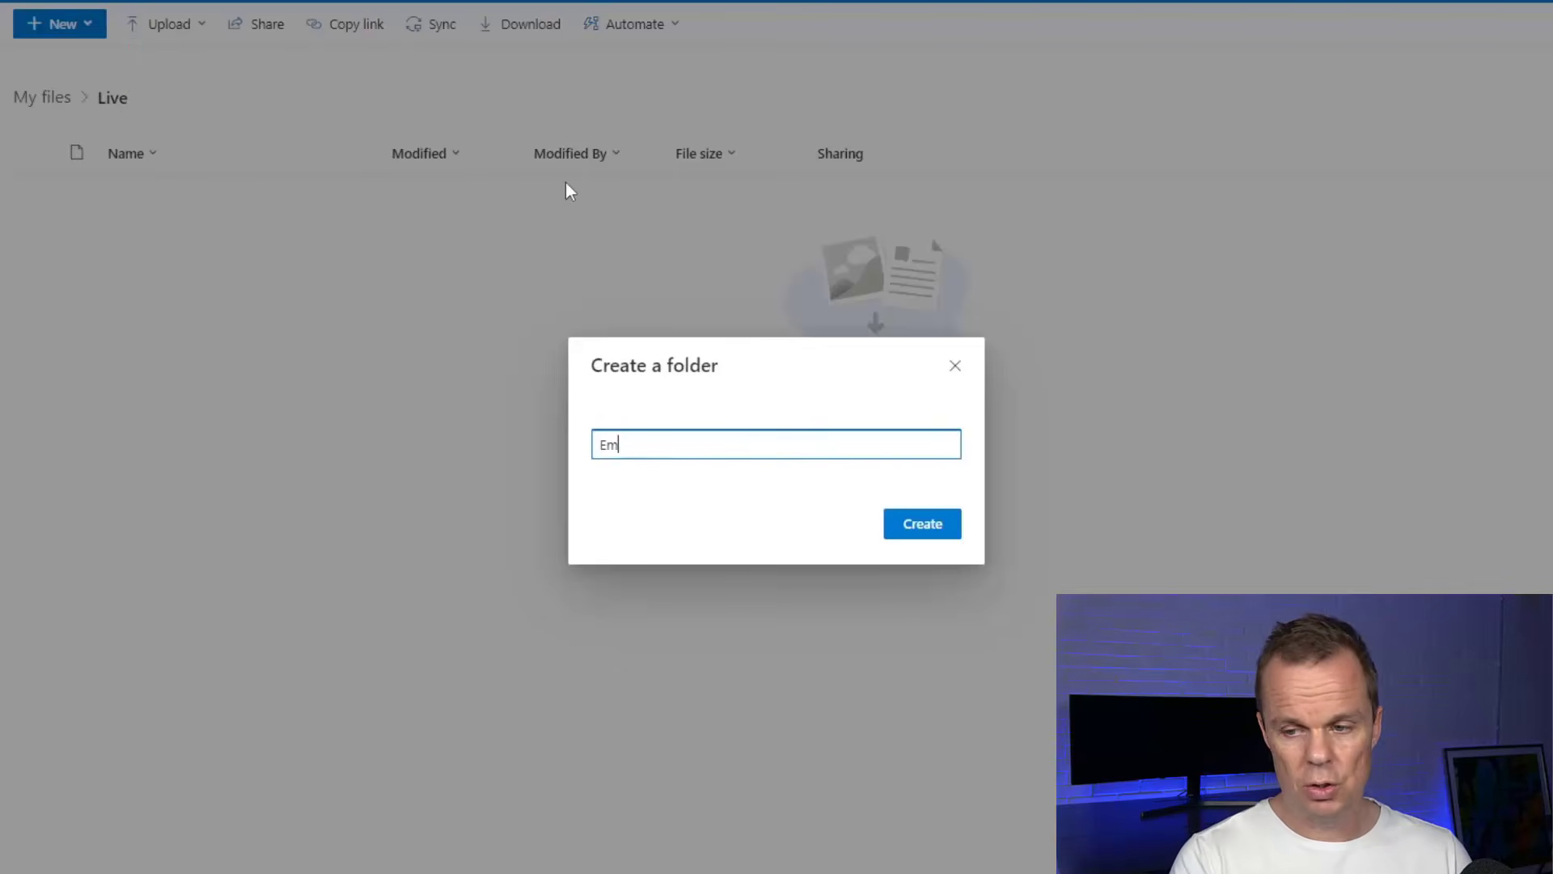
{"action": "type", "text": "ail Attachments"}
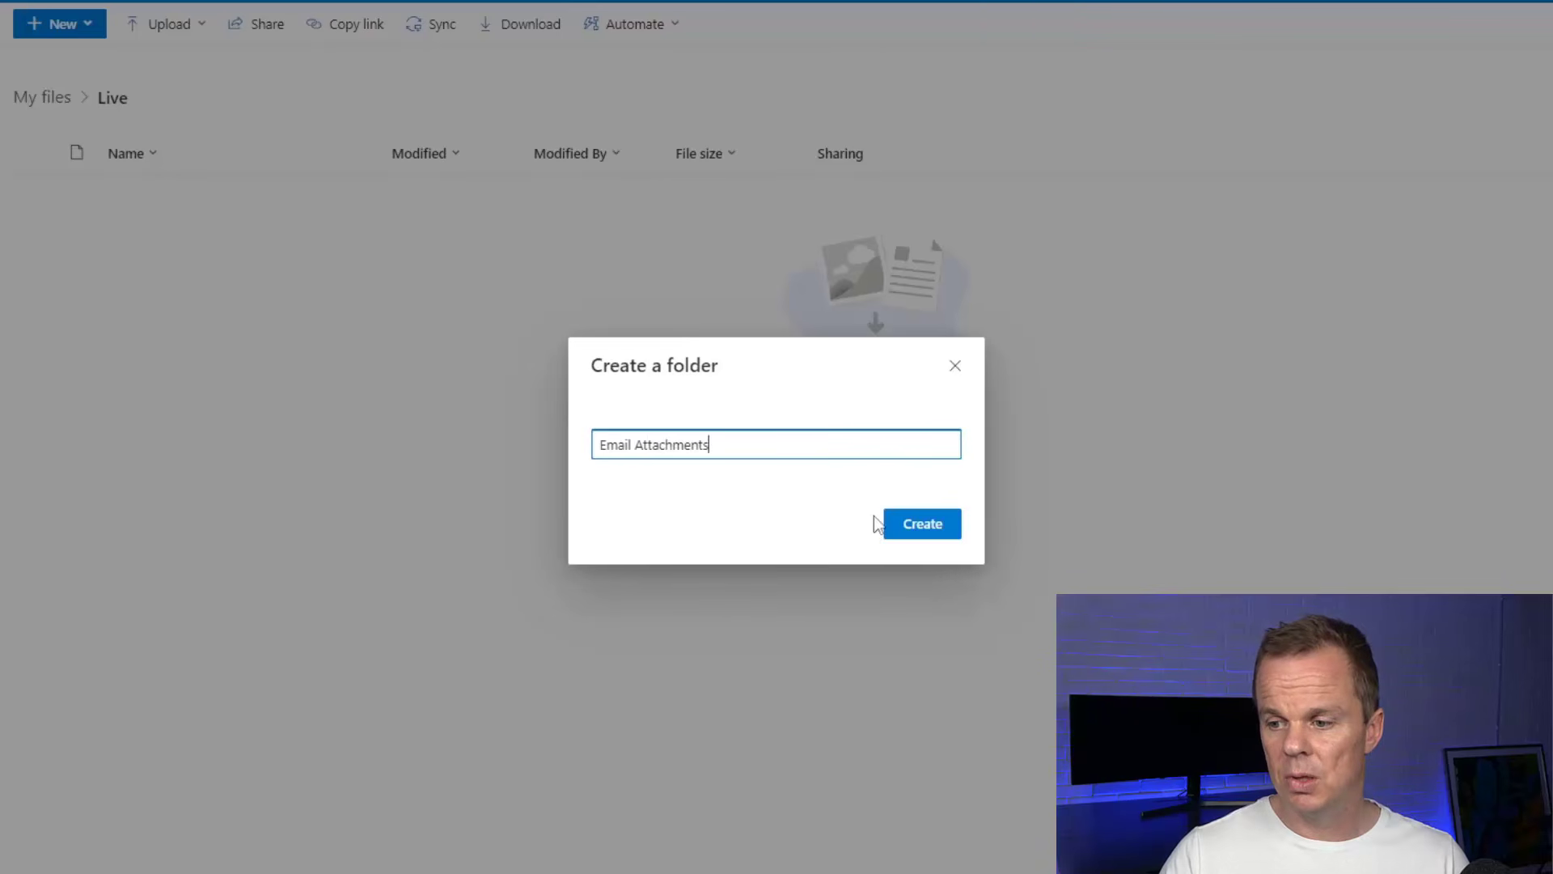
{"action": "left_click", "coordinate": [920, 542]}
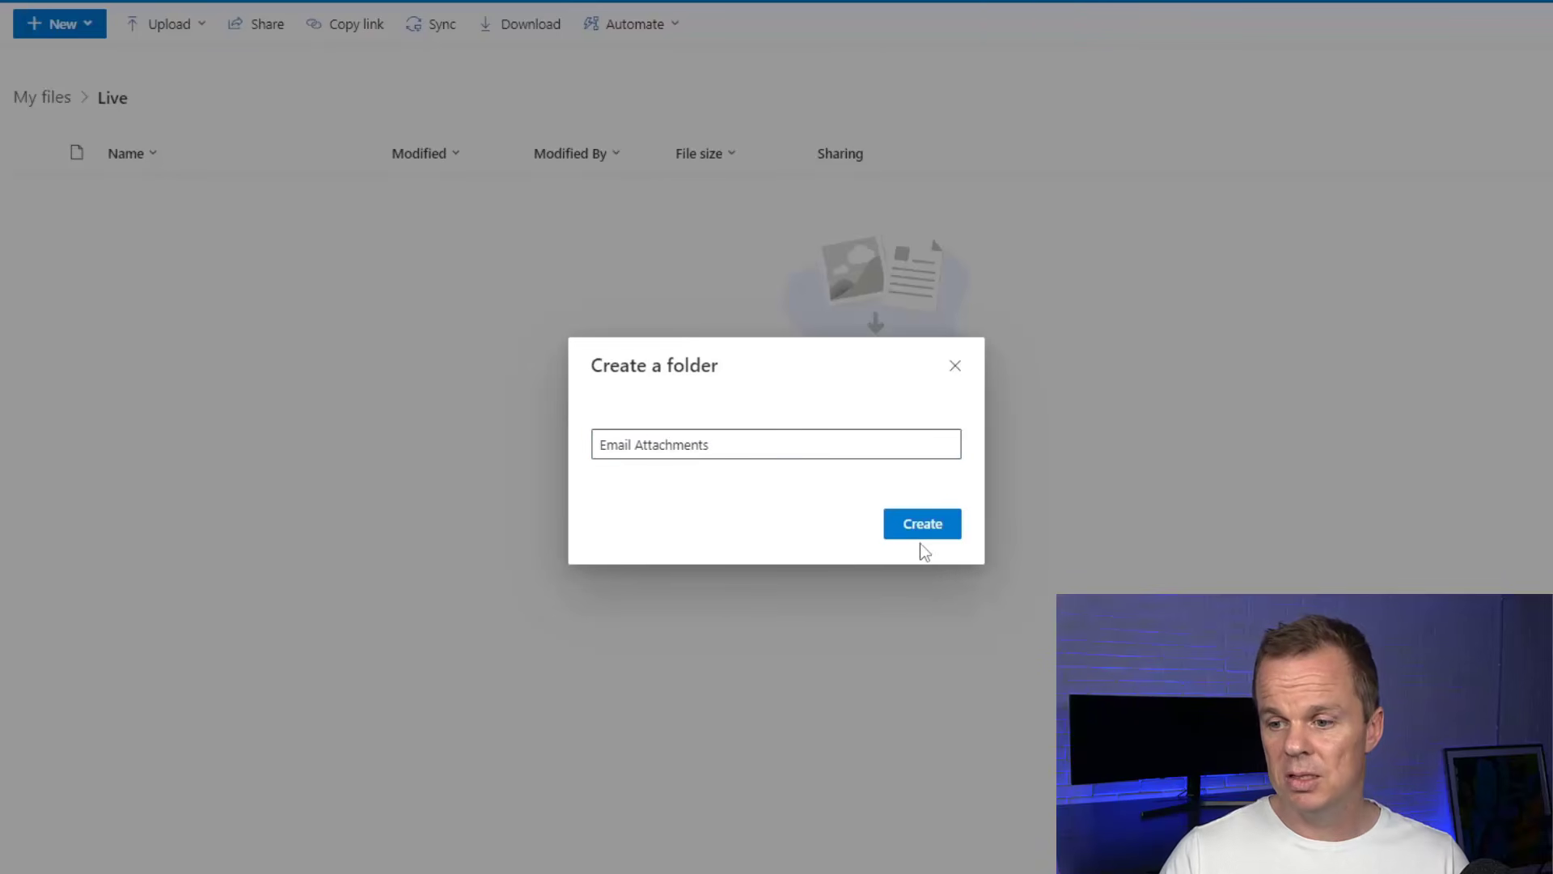
{"action": "left_click", "coordinate": [933, 524]}
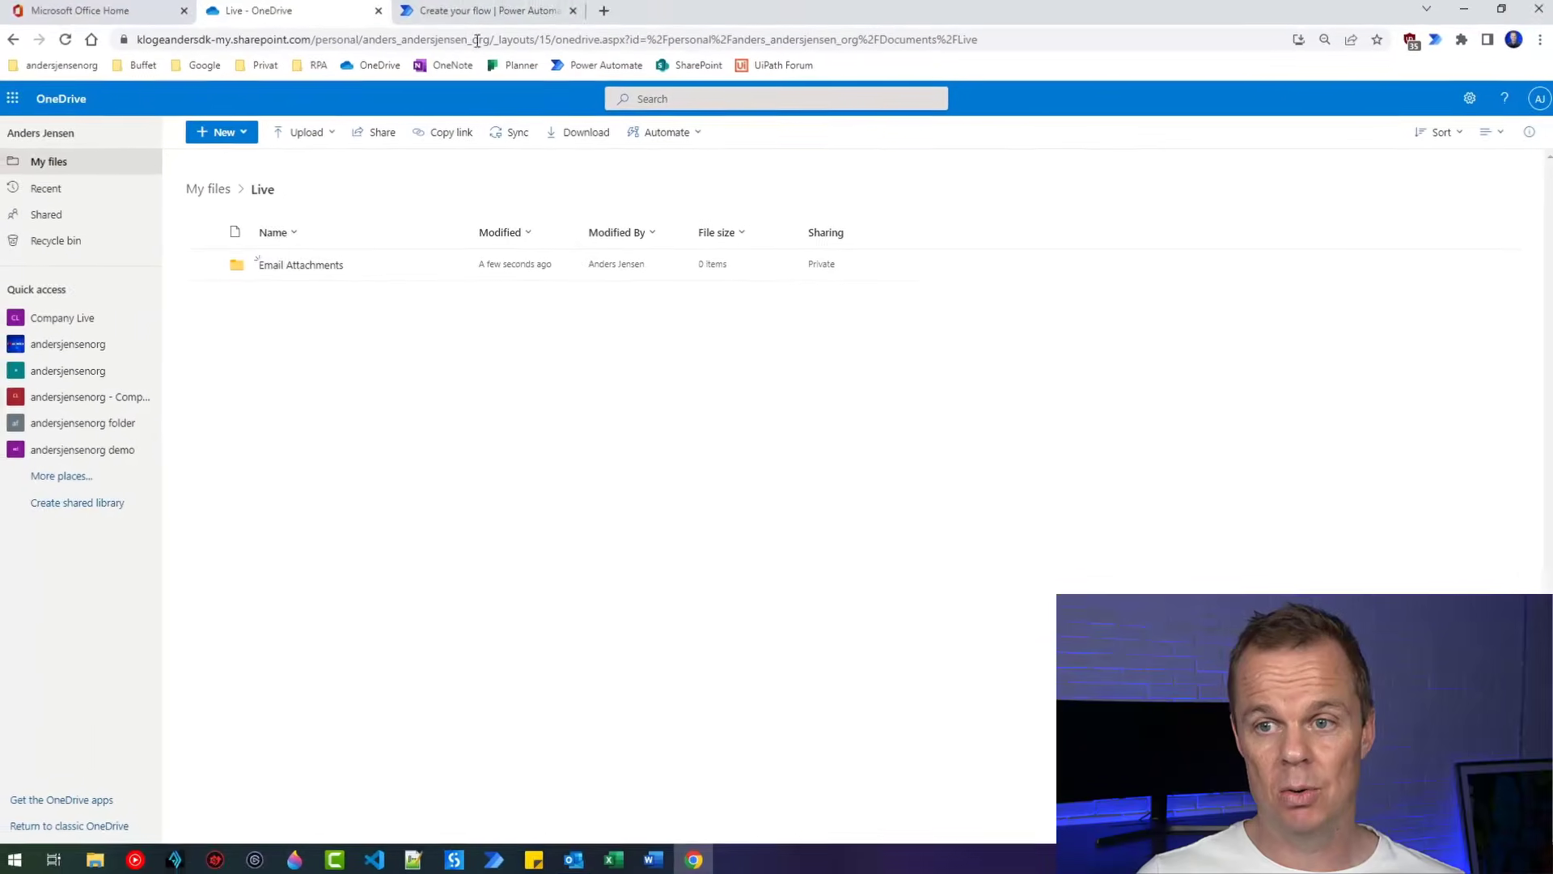
Return to the Power Automate flow and add a OneDrive for Business "Create file" action inside the "Apply to each" loop
{"action": "left_click", "coordinate": [469, 11]}
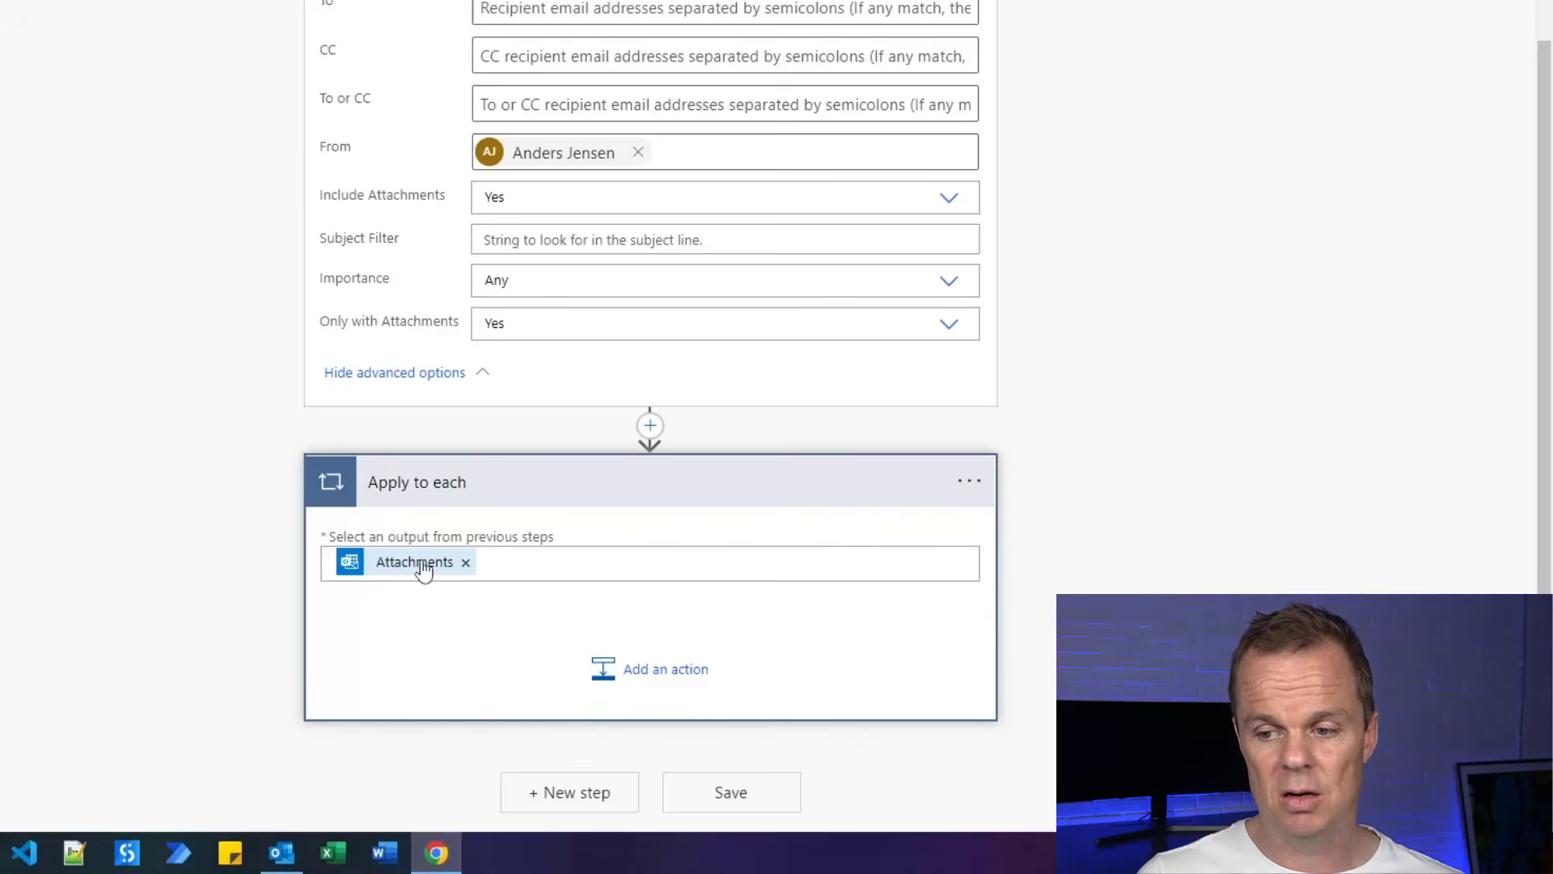
{"action": "left_click", "coordinate": [649, 684]}
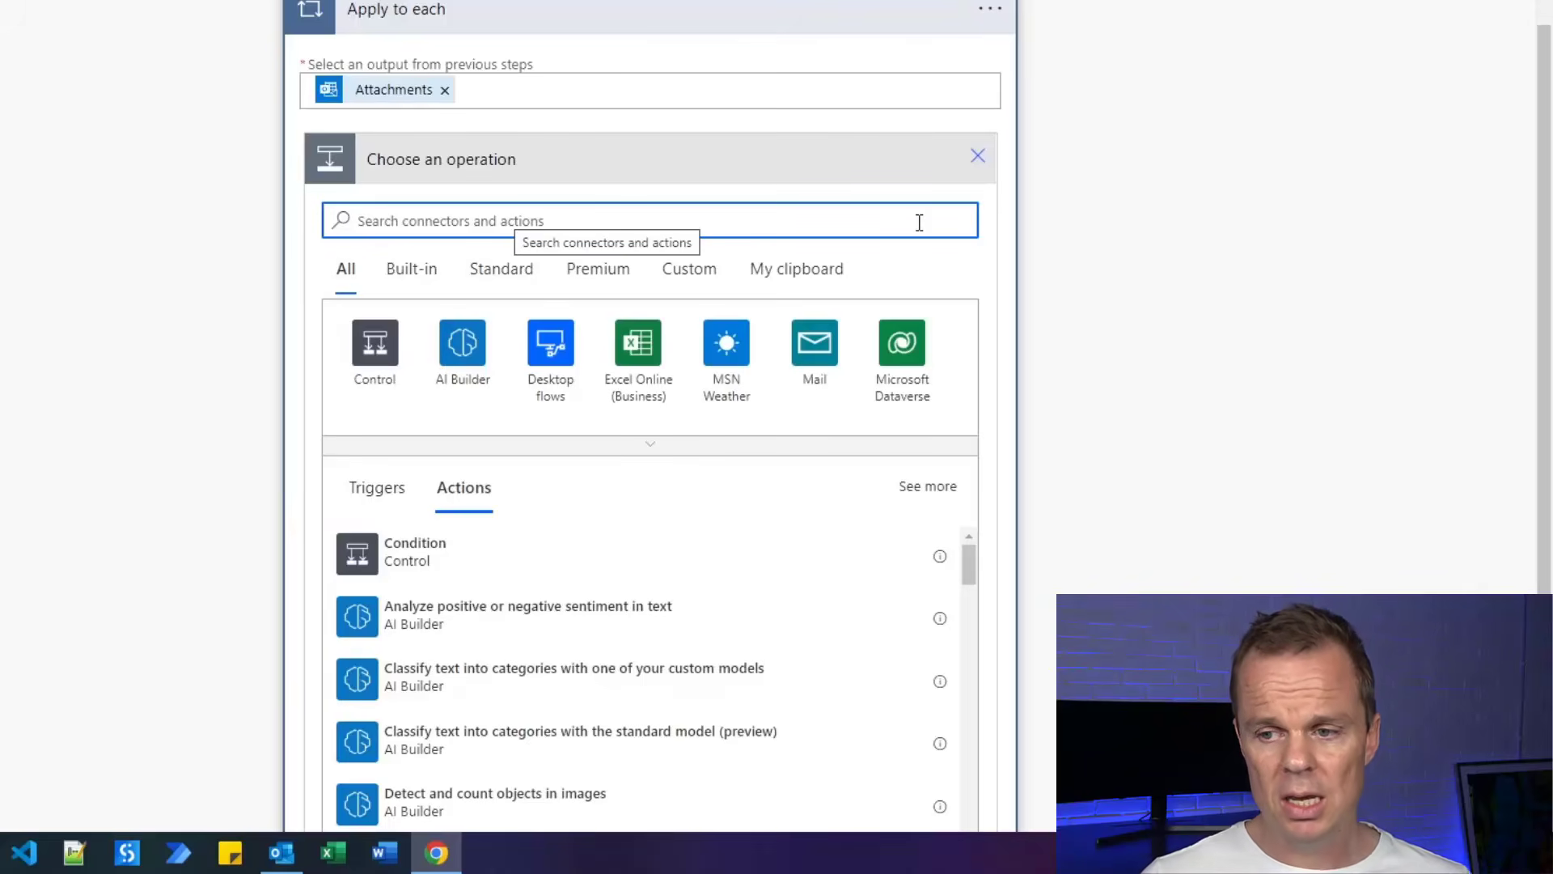
{"action": "type", "text": "create file"}
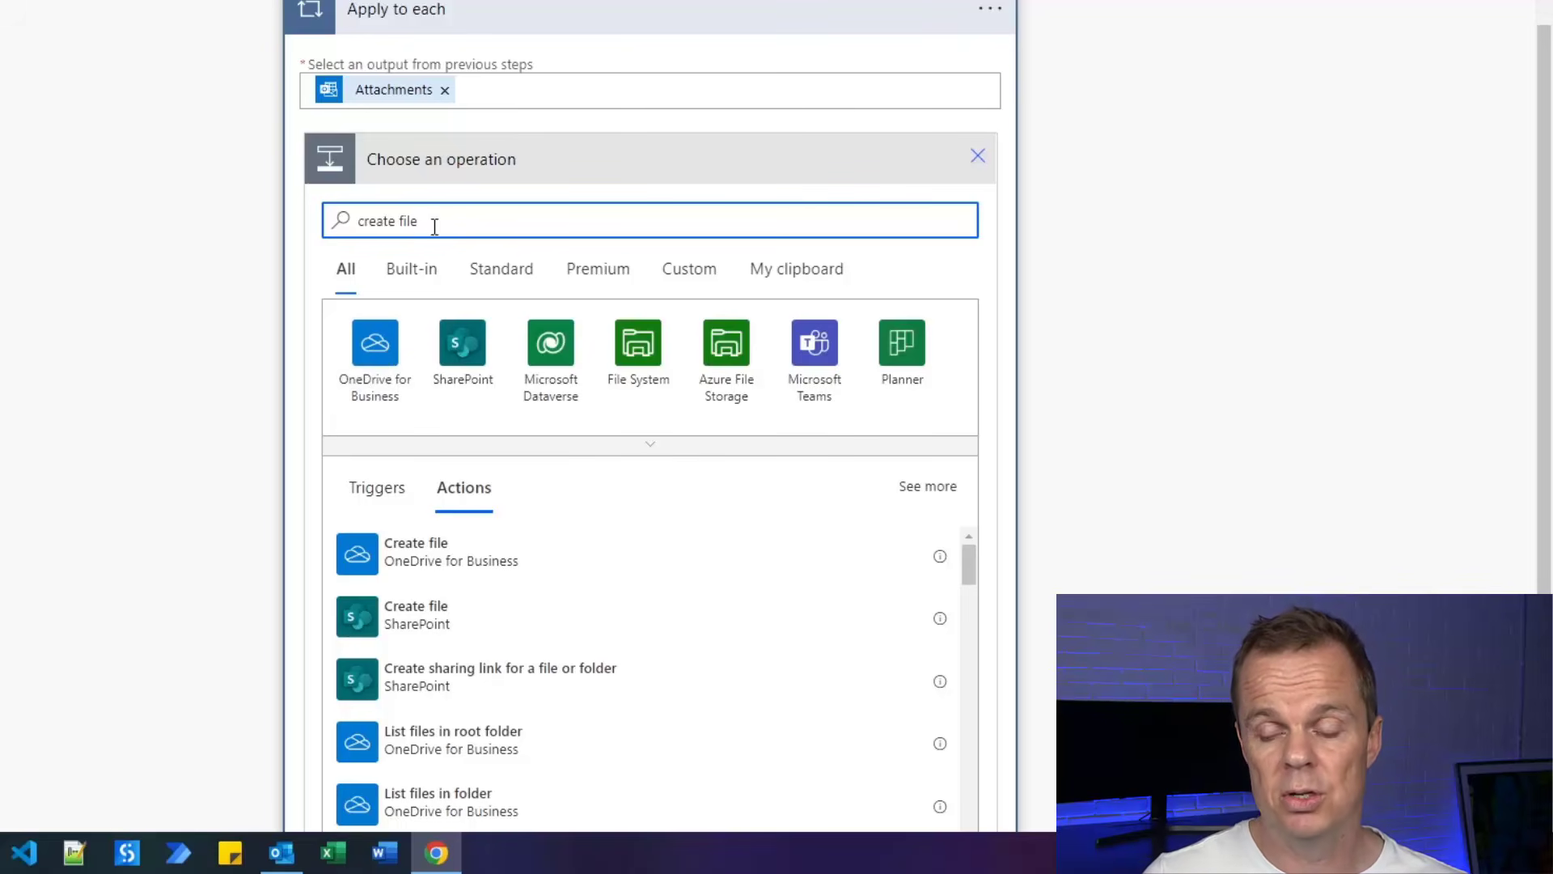
{"action": "left_click_drag", "start_coordinate": [447, 223], "coordinate": [348, 228]}
{"action": "type", "text": "onedrive"}
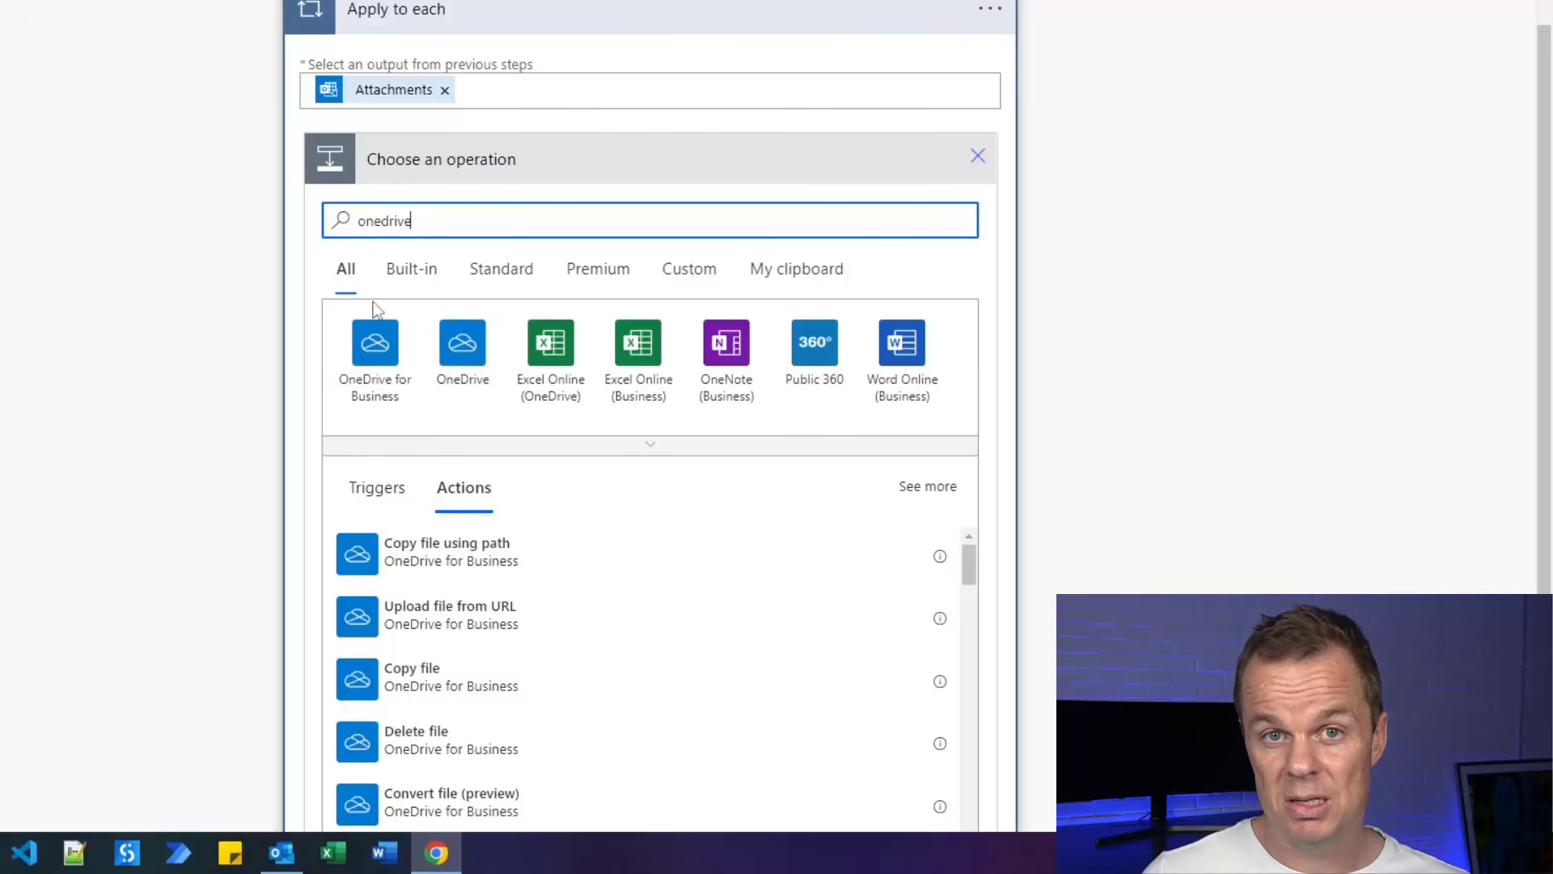
{"action": "left_click", "coordinate": [378, 356]}
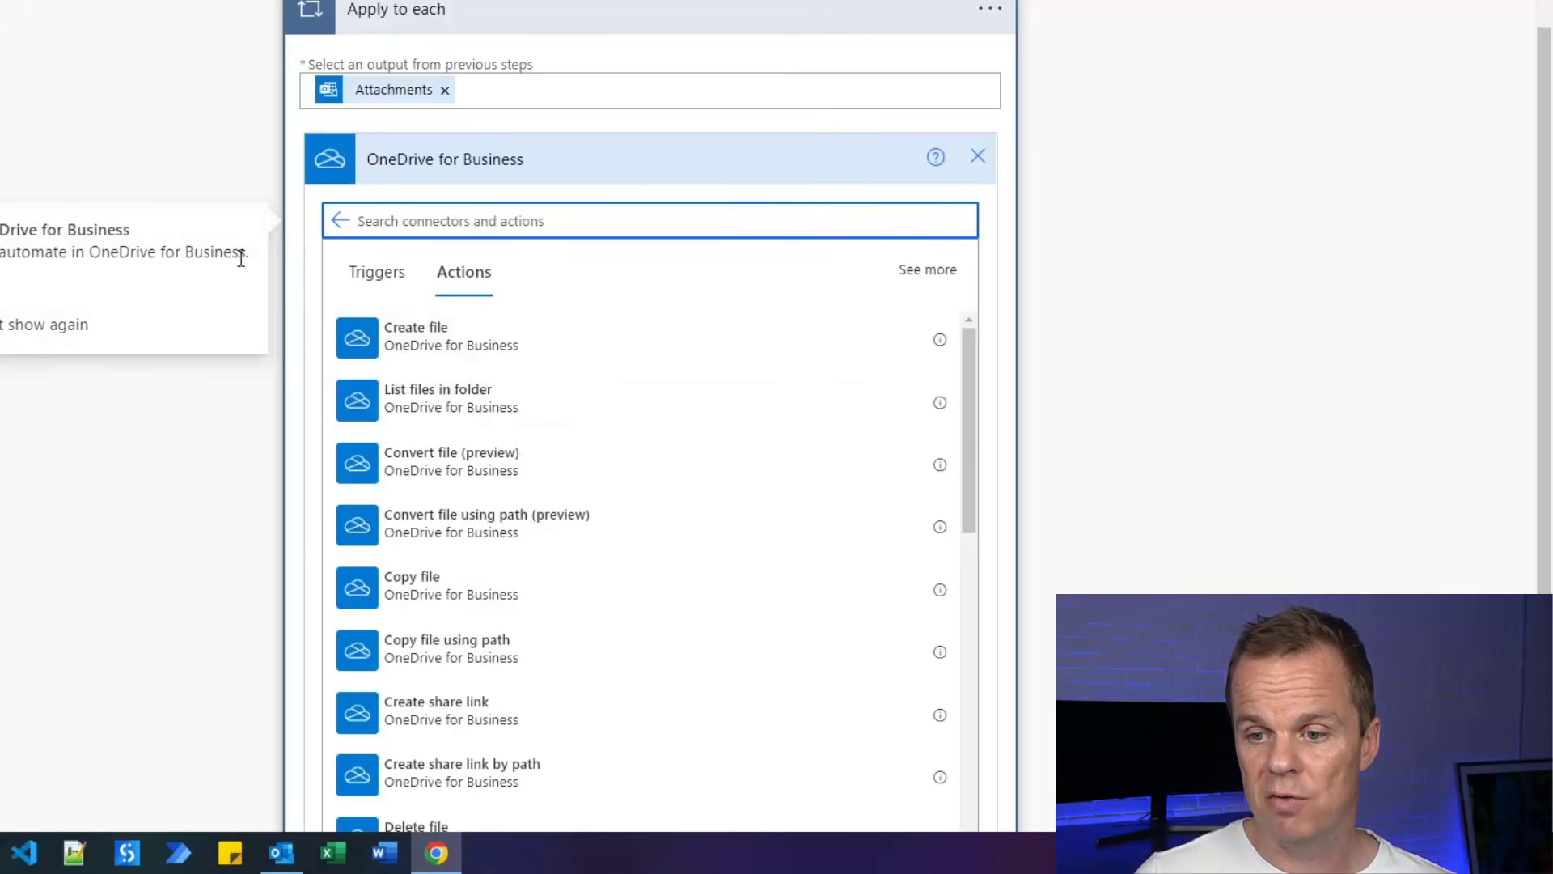
{"action": "scroll", "coordinate": [450, 477], "scroll_direction": "down", "scroll_amount": 6}
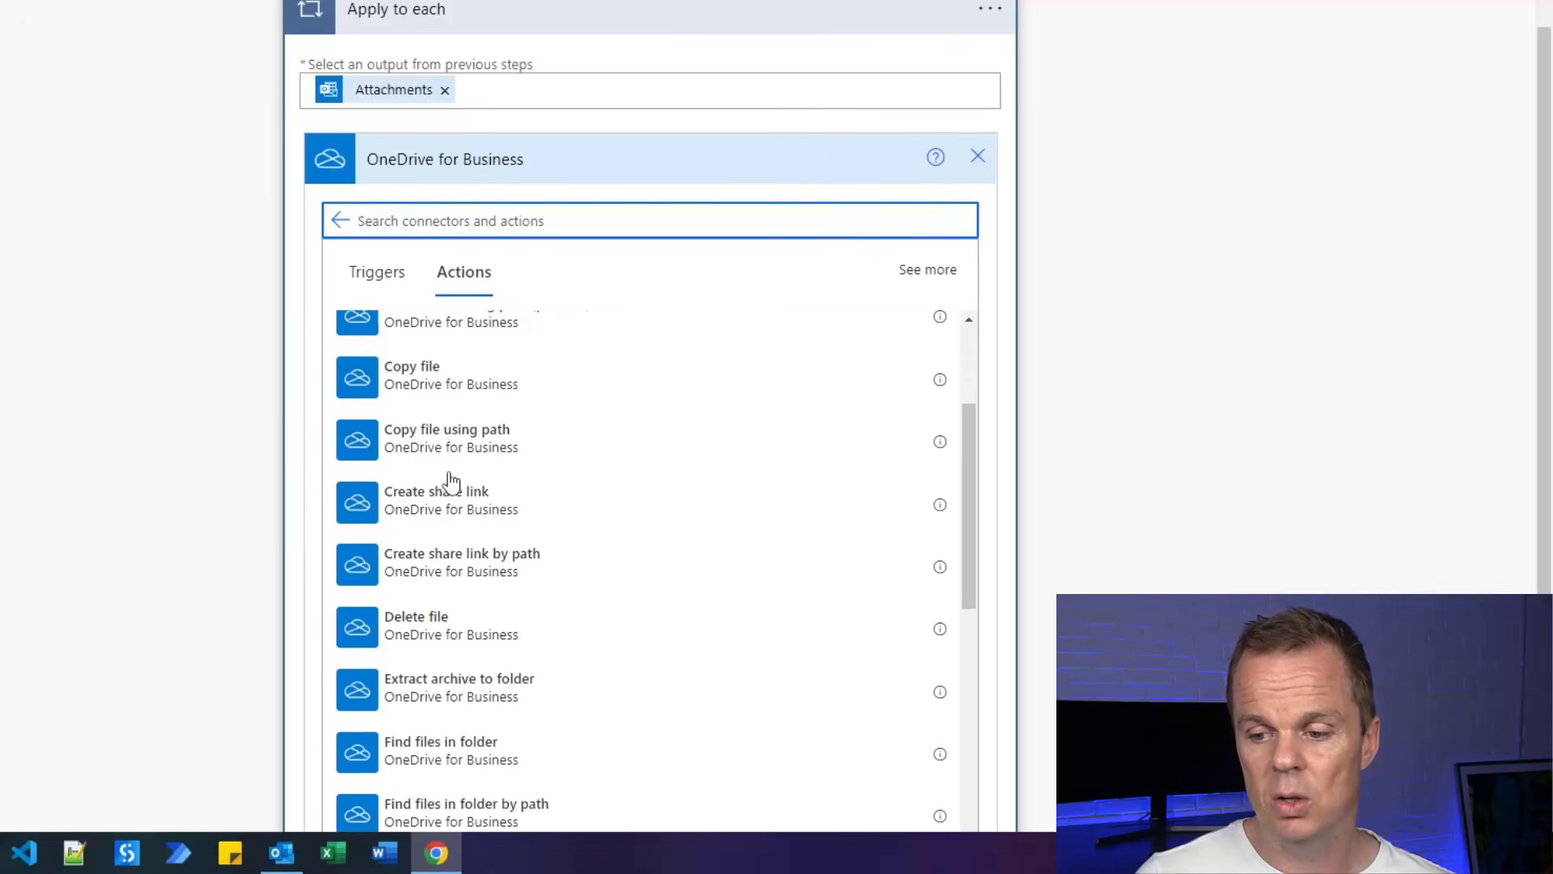
{"action": "scroll", "coordinate": [448, 474], "scroll_direction": "up", "scroll_amount": 6}
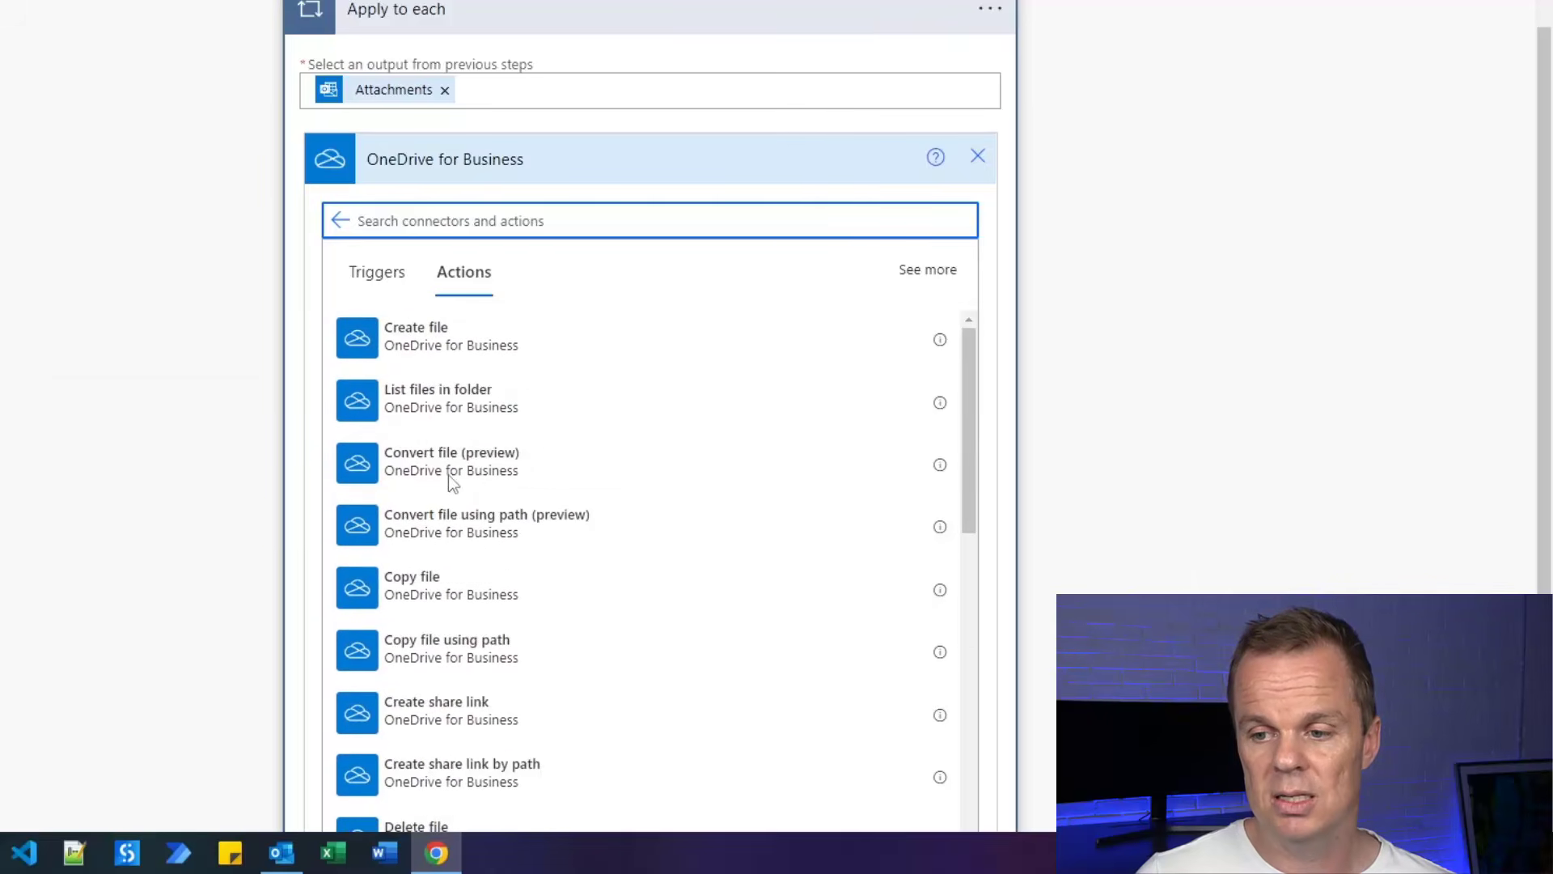
{"action": "left_click", "coordinate": [444, 344]}
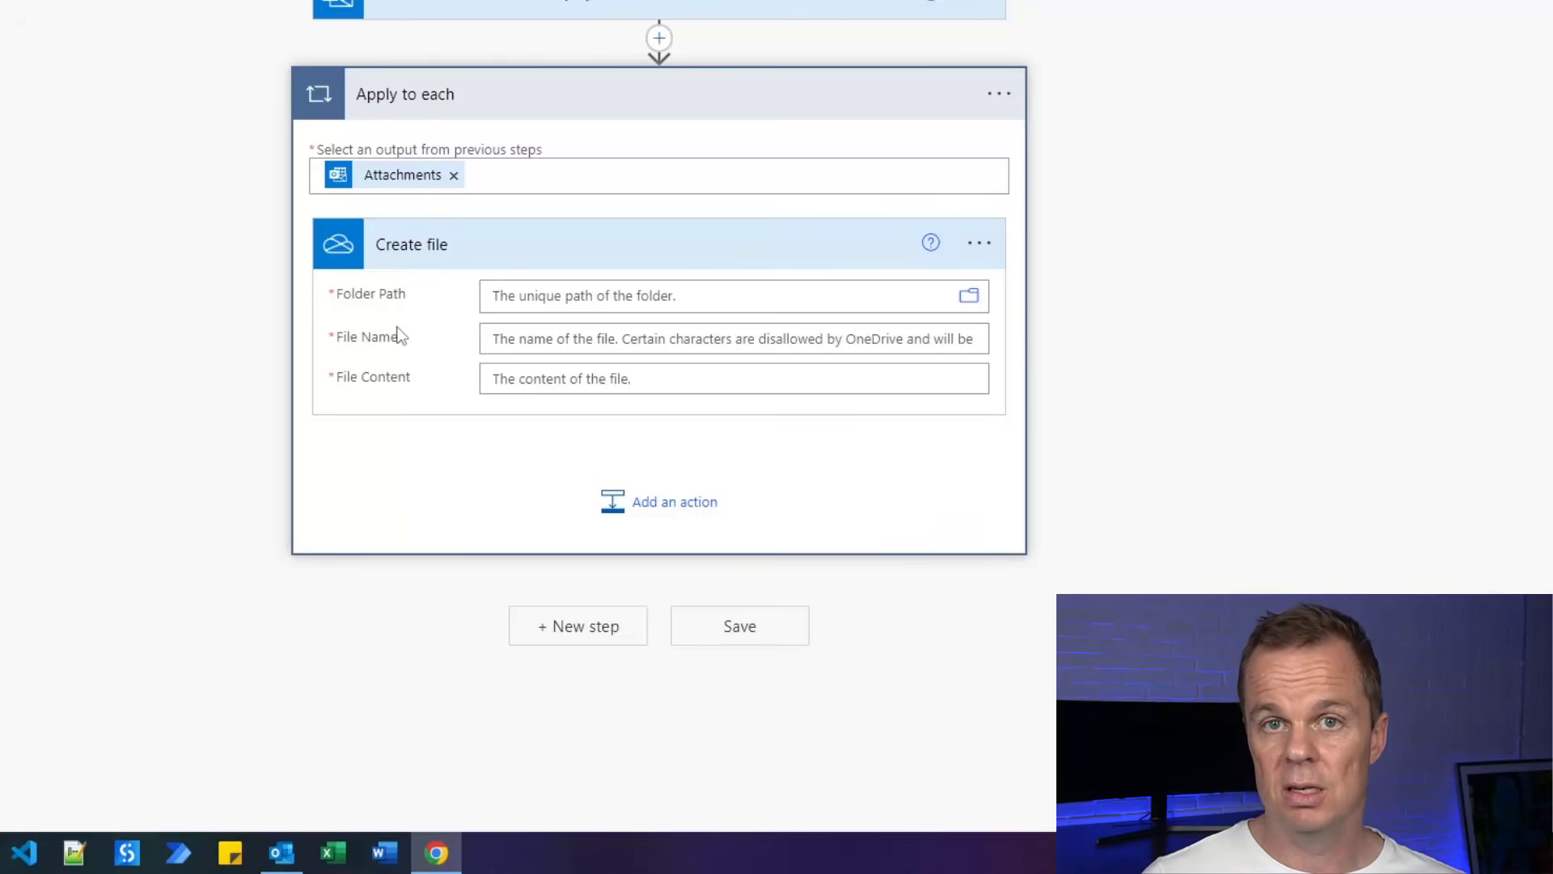
Browse the OneDrive folders and set the "Create file" action's Folder Path to /Live/Email Attachments
{"action": "left_click", "coordinate": [969, 298]}
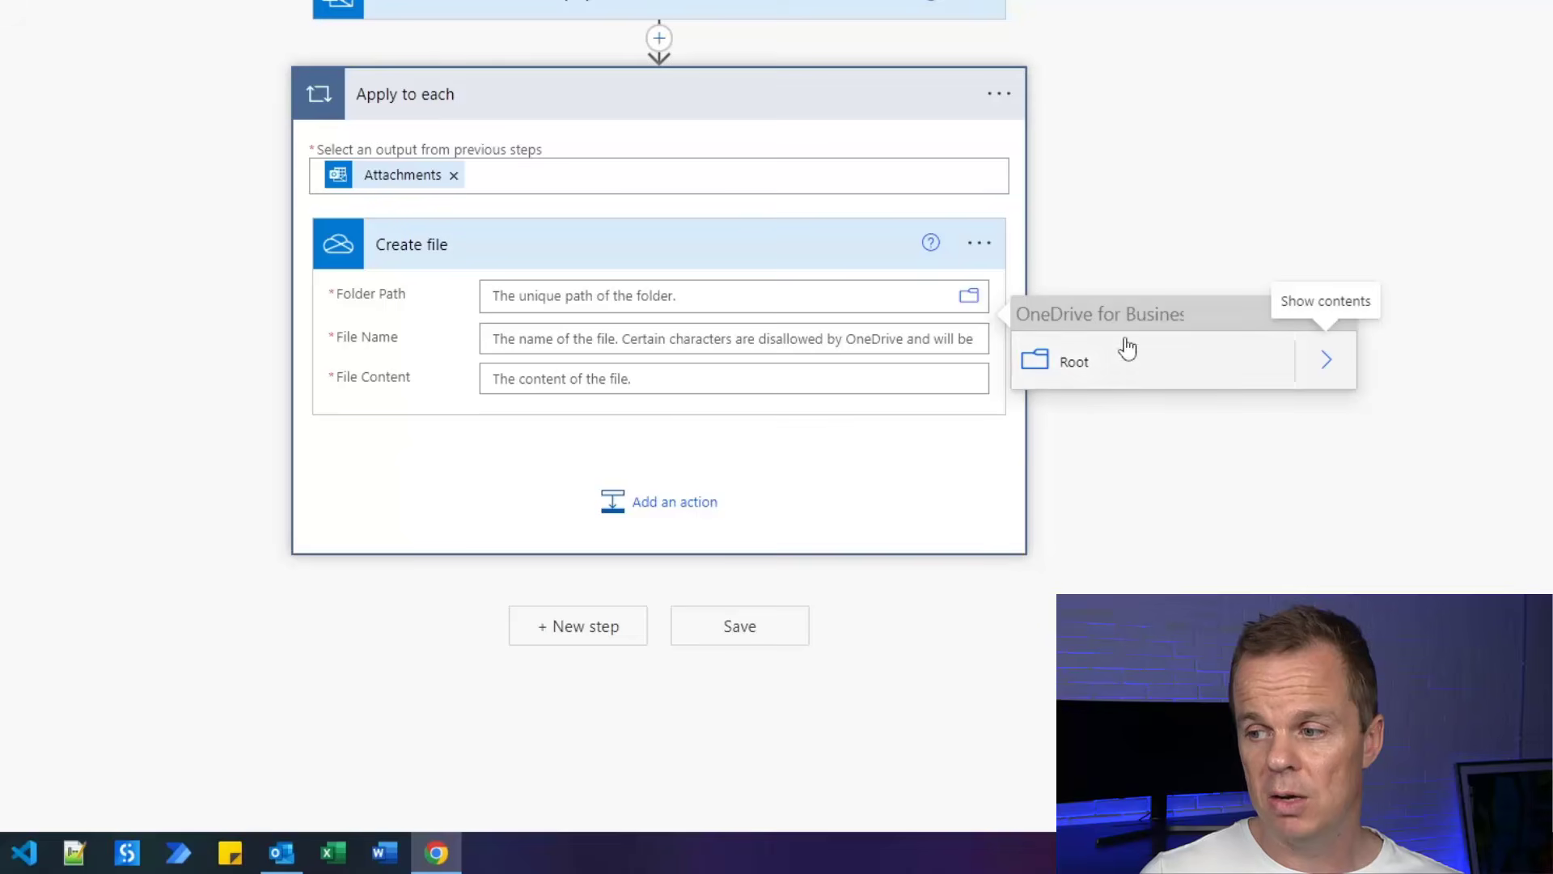
{"action": "left_click", "coordinate": [1325, 372]}
{"action": "scroll", "coordinate": [1197, 512], "scroll_direction": "down", "scroll_amount": 2}
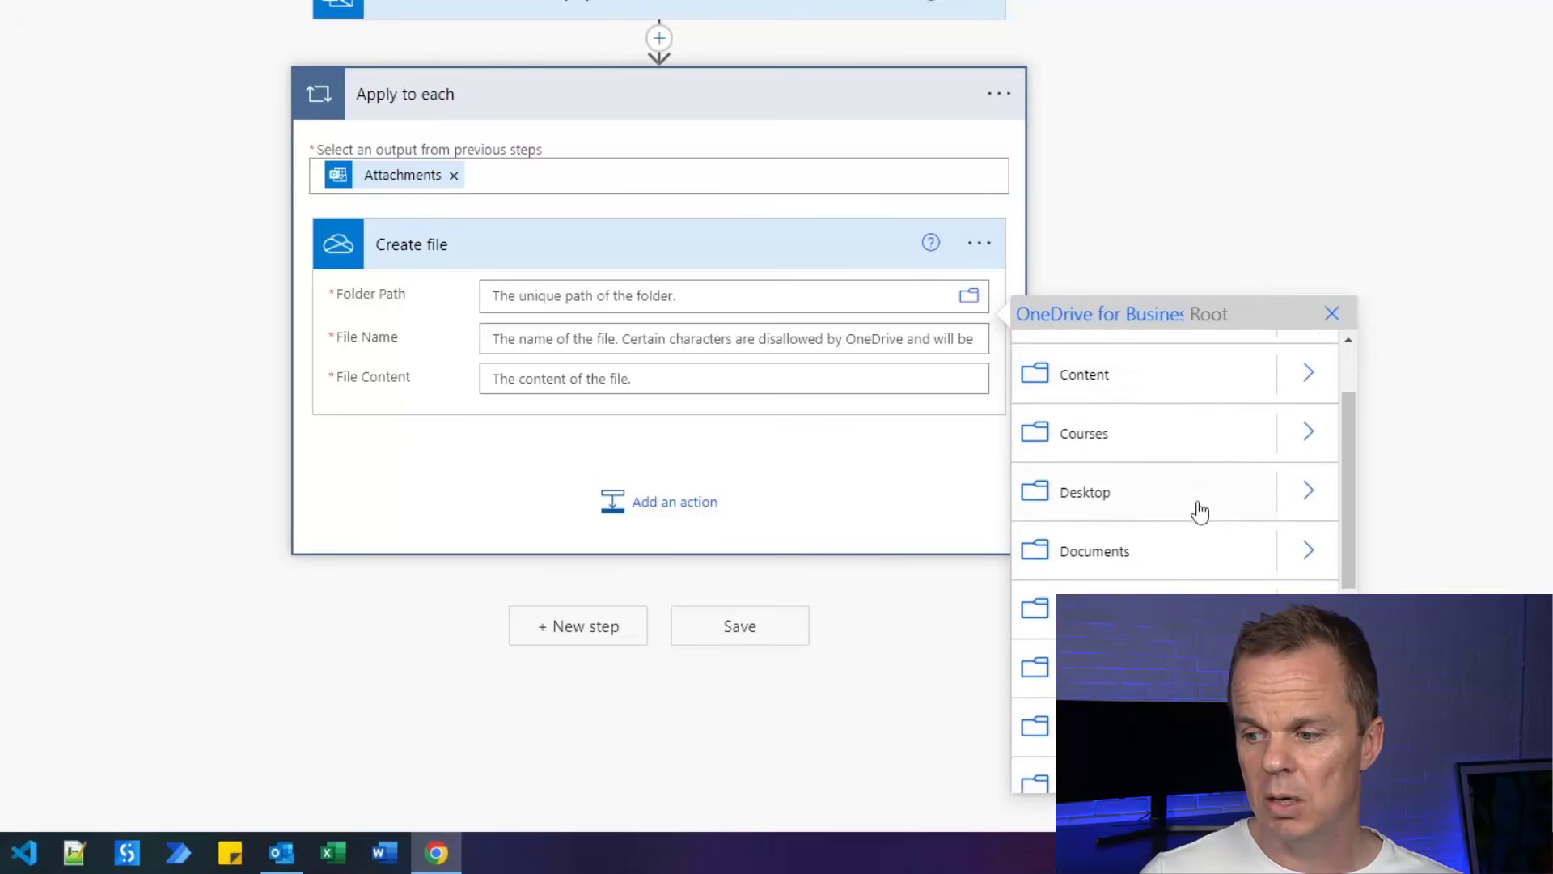
{"action": "scroll", "coordinate": [1200, 511], "scroll_direction": "down", "scroll_amount": 2}
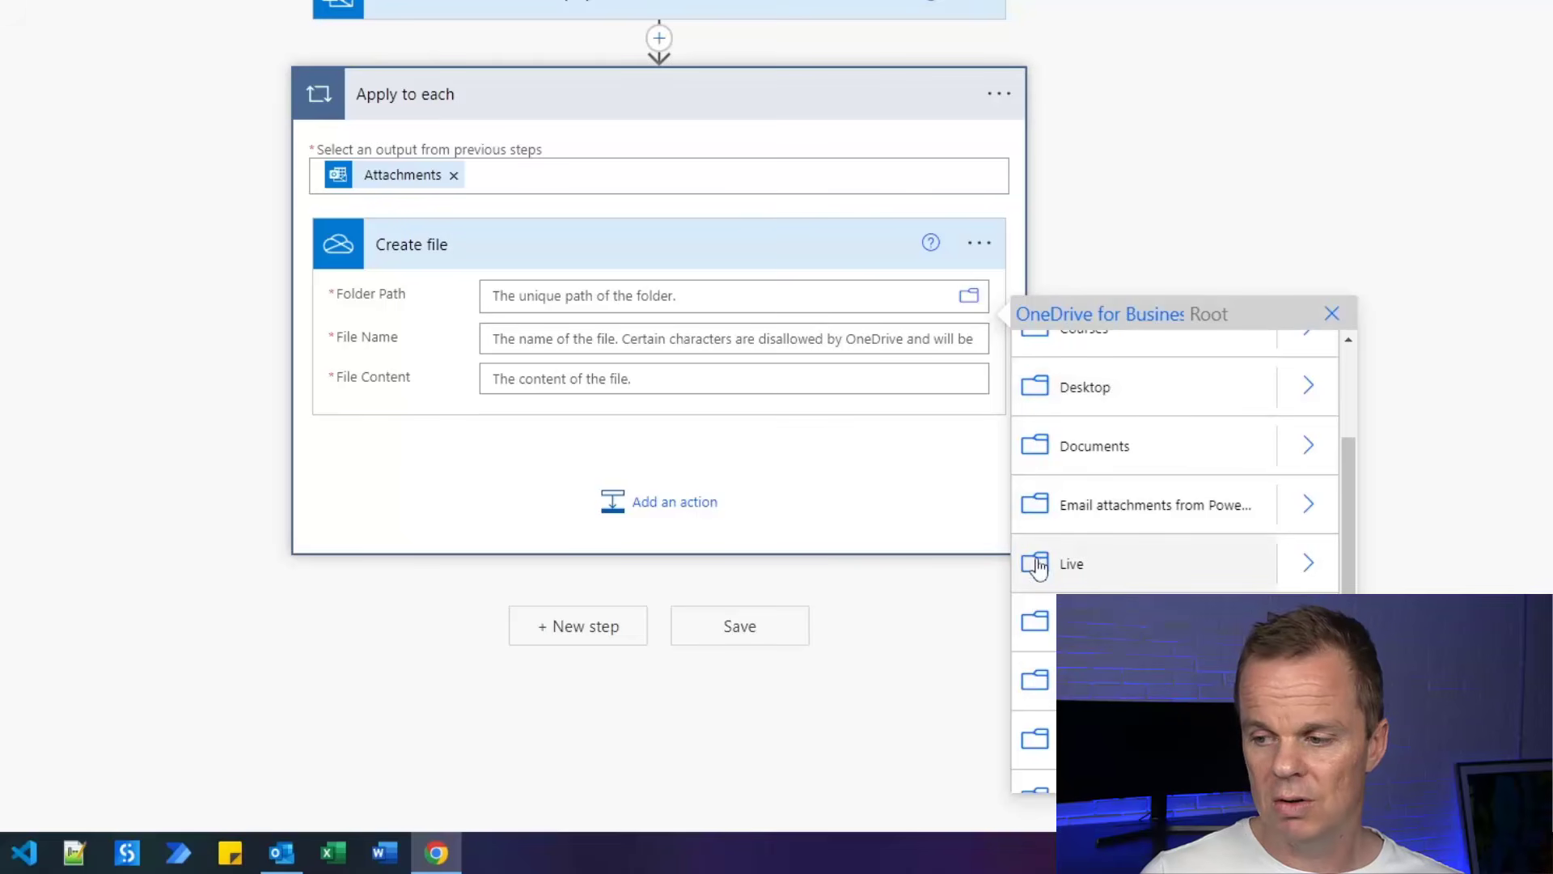
{"action": "left_click", "coordinate": [1307, 569]}
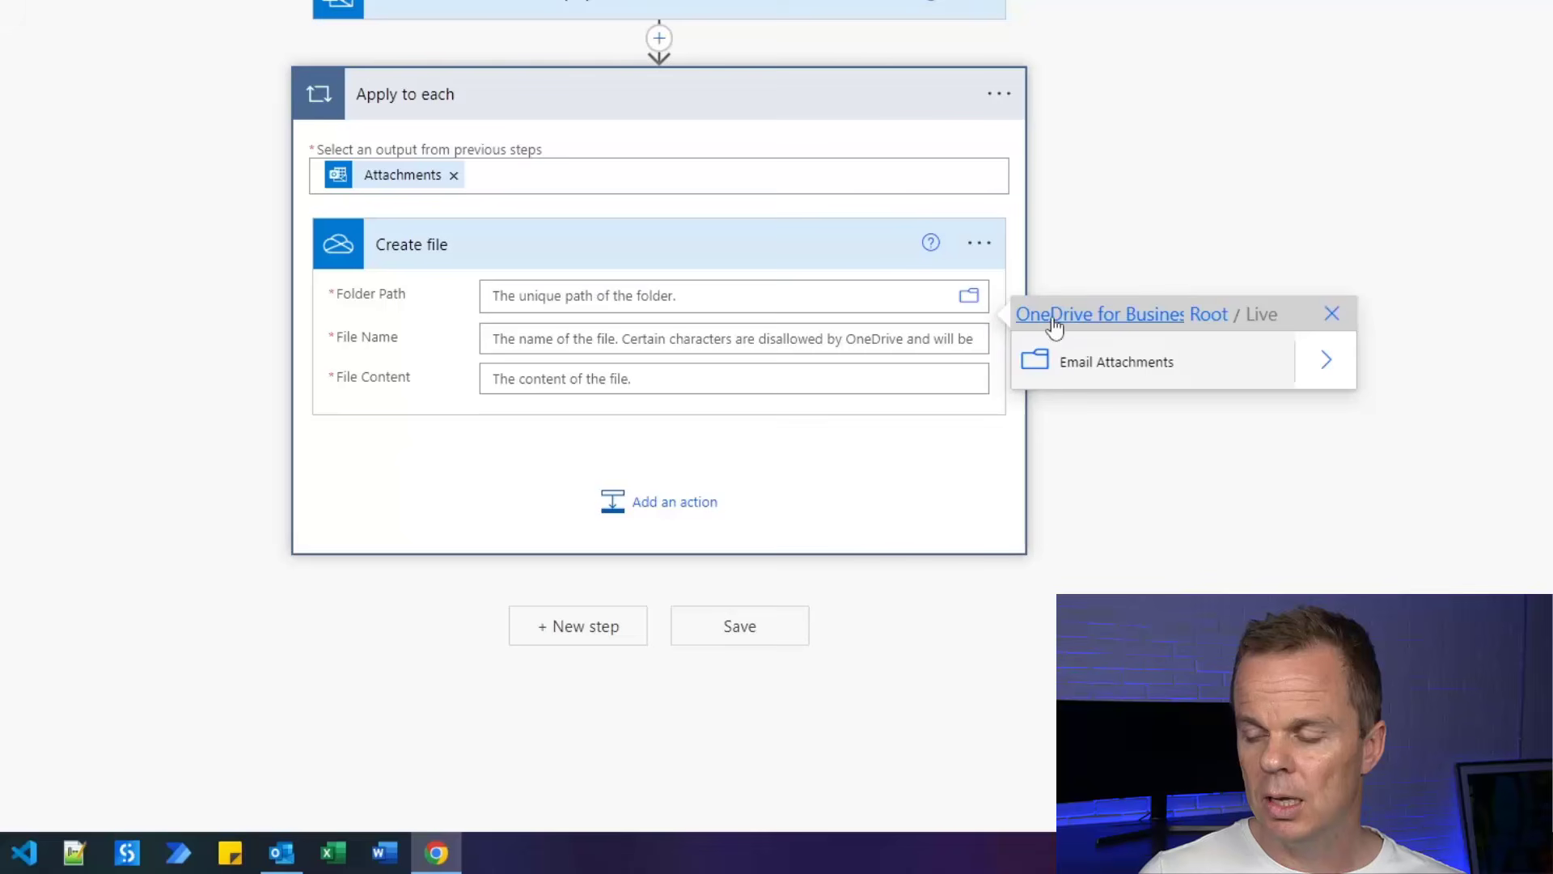
{"action": "left_click", "coordinate": [1097, 363]}
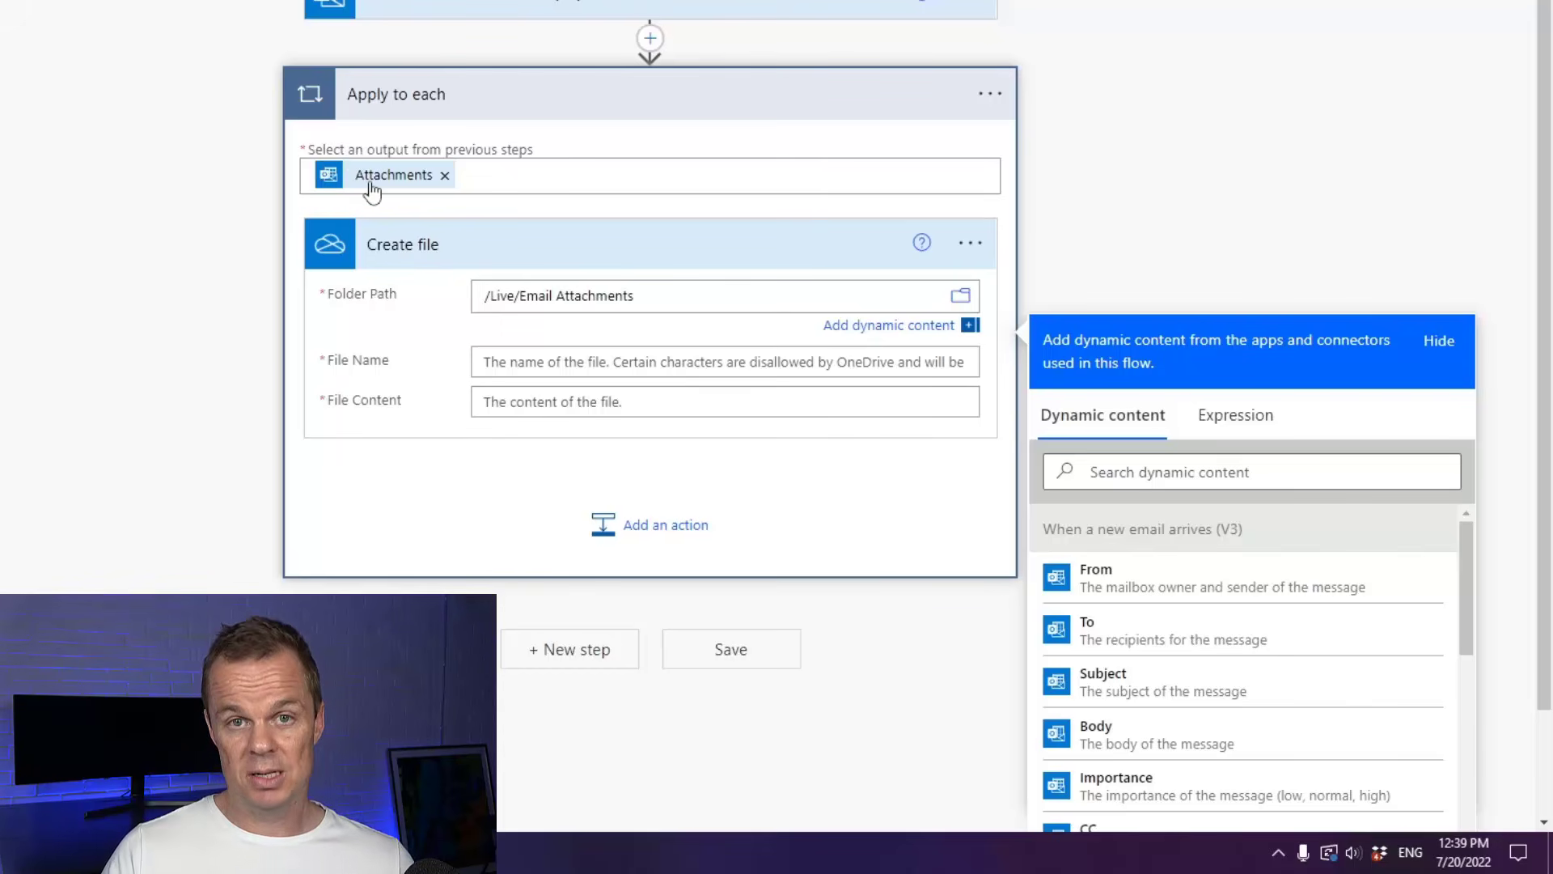
Search the dynamic content for "attachment name" and set the File Name to the email trigger's Attachments Name
{"action": "mouse_move", "coordinate": [372, 191]}
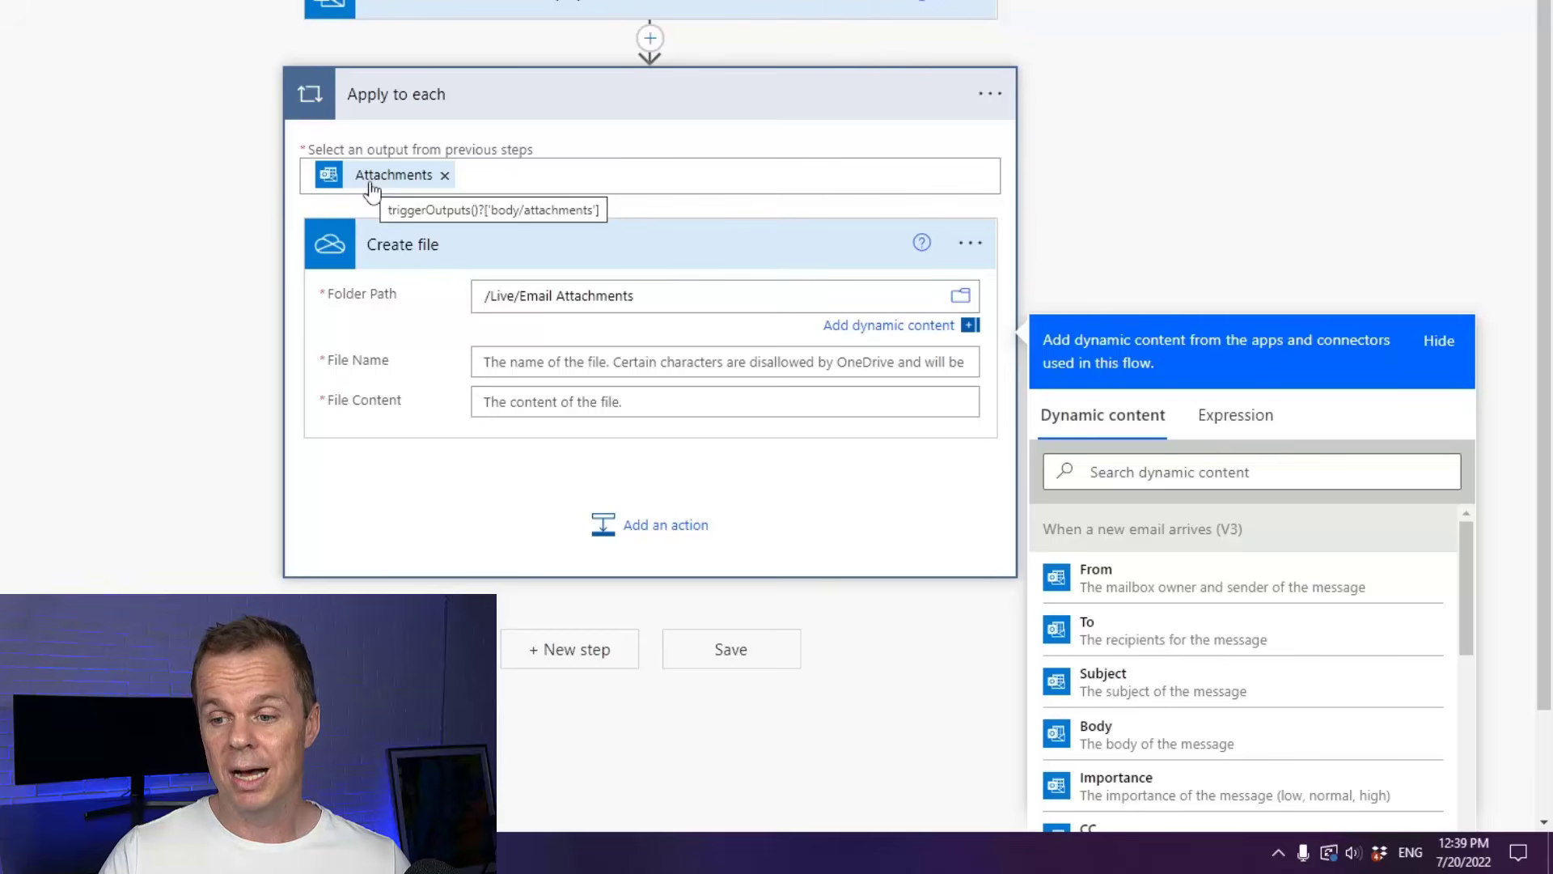
{"action": "left_click", "coordinate": [593, 361]}
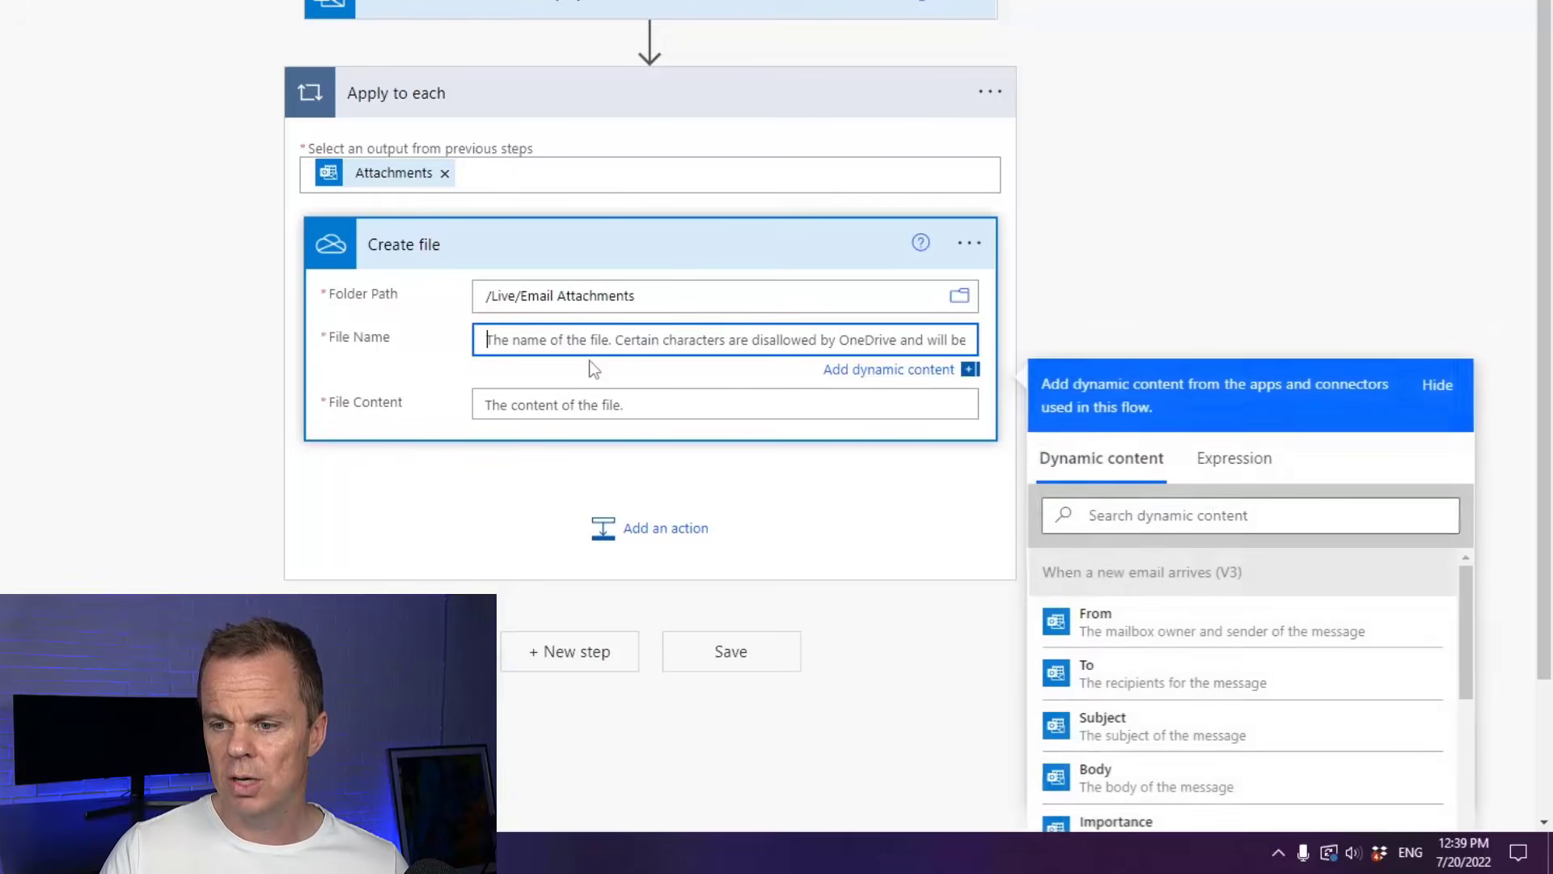
{"action": "left_click", "coordinate": [1136, 518]}
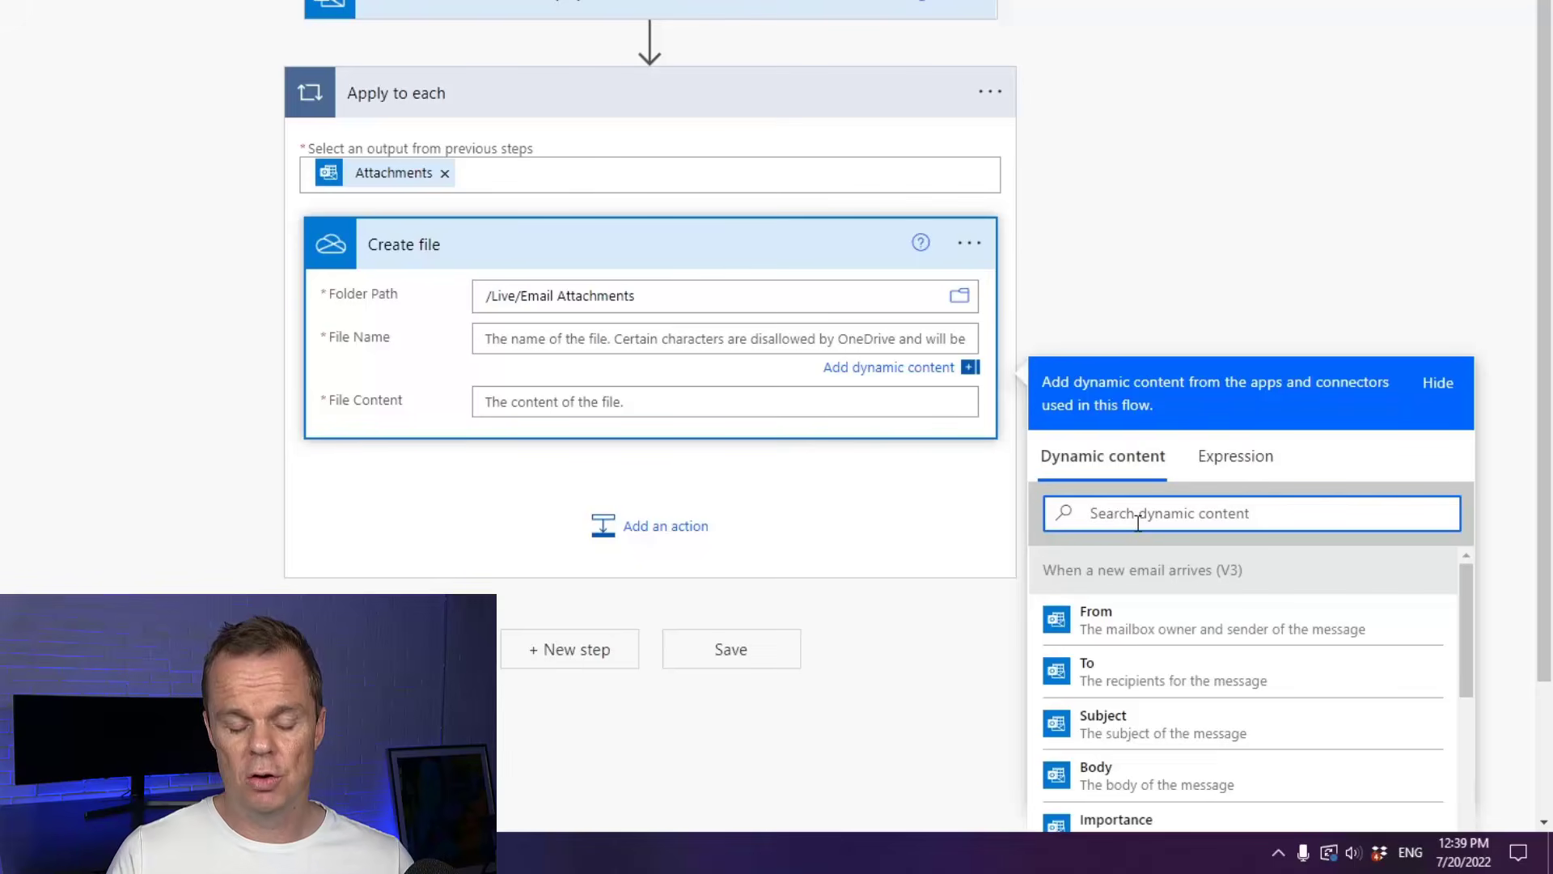
{"action": "type", "text": "att"}
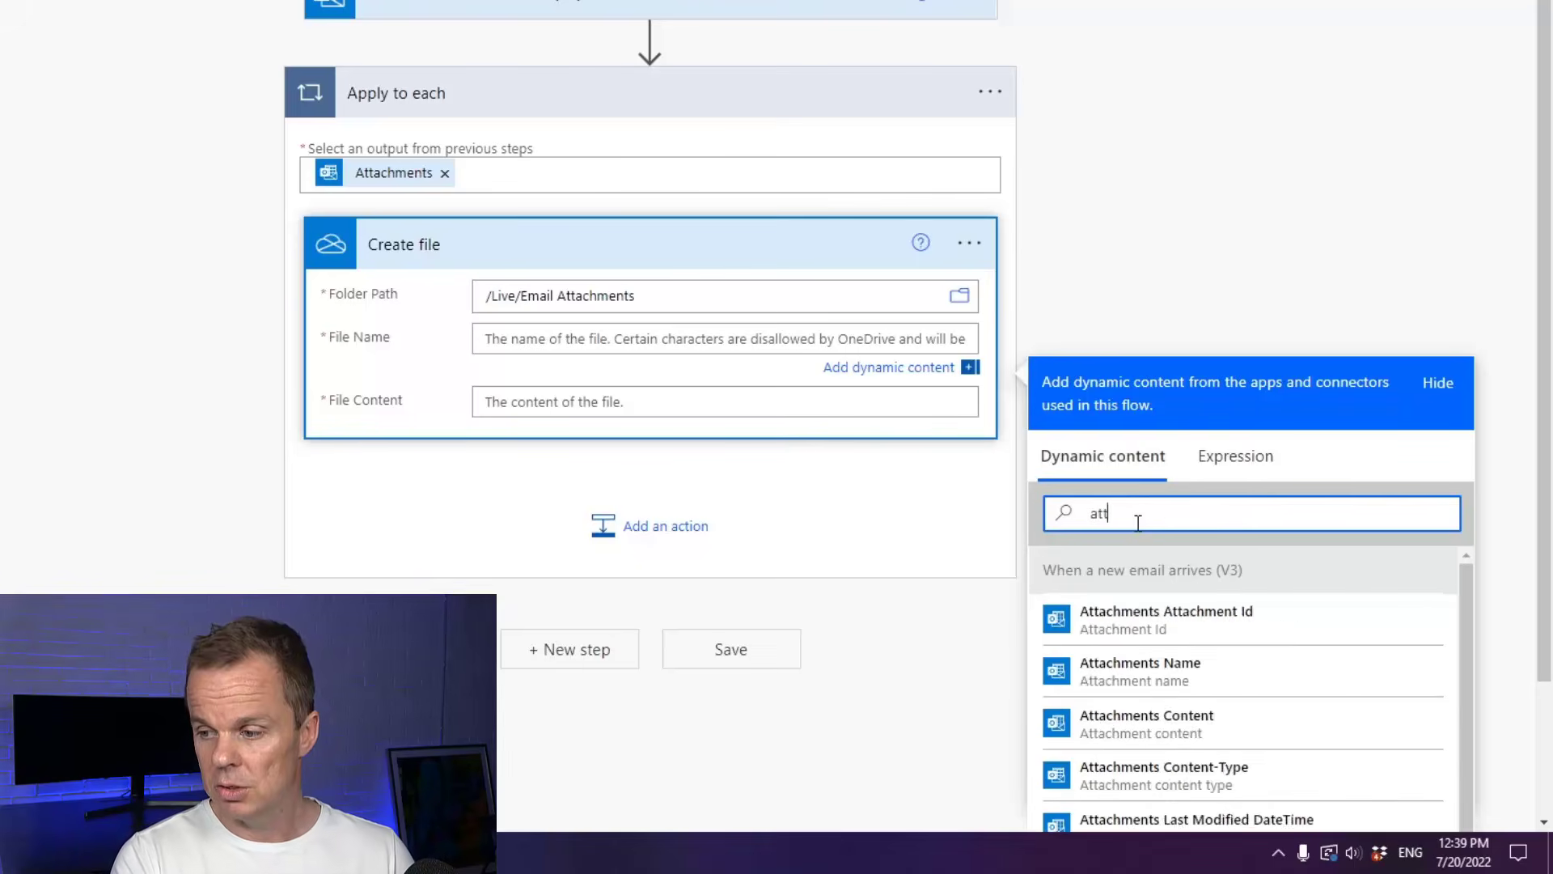
{"action": "type", "text": "achment "}
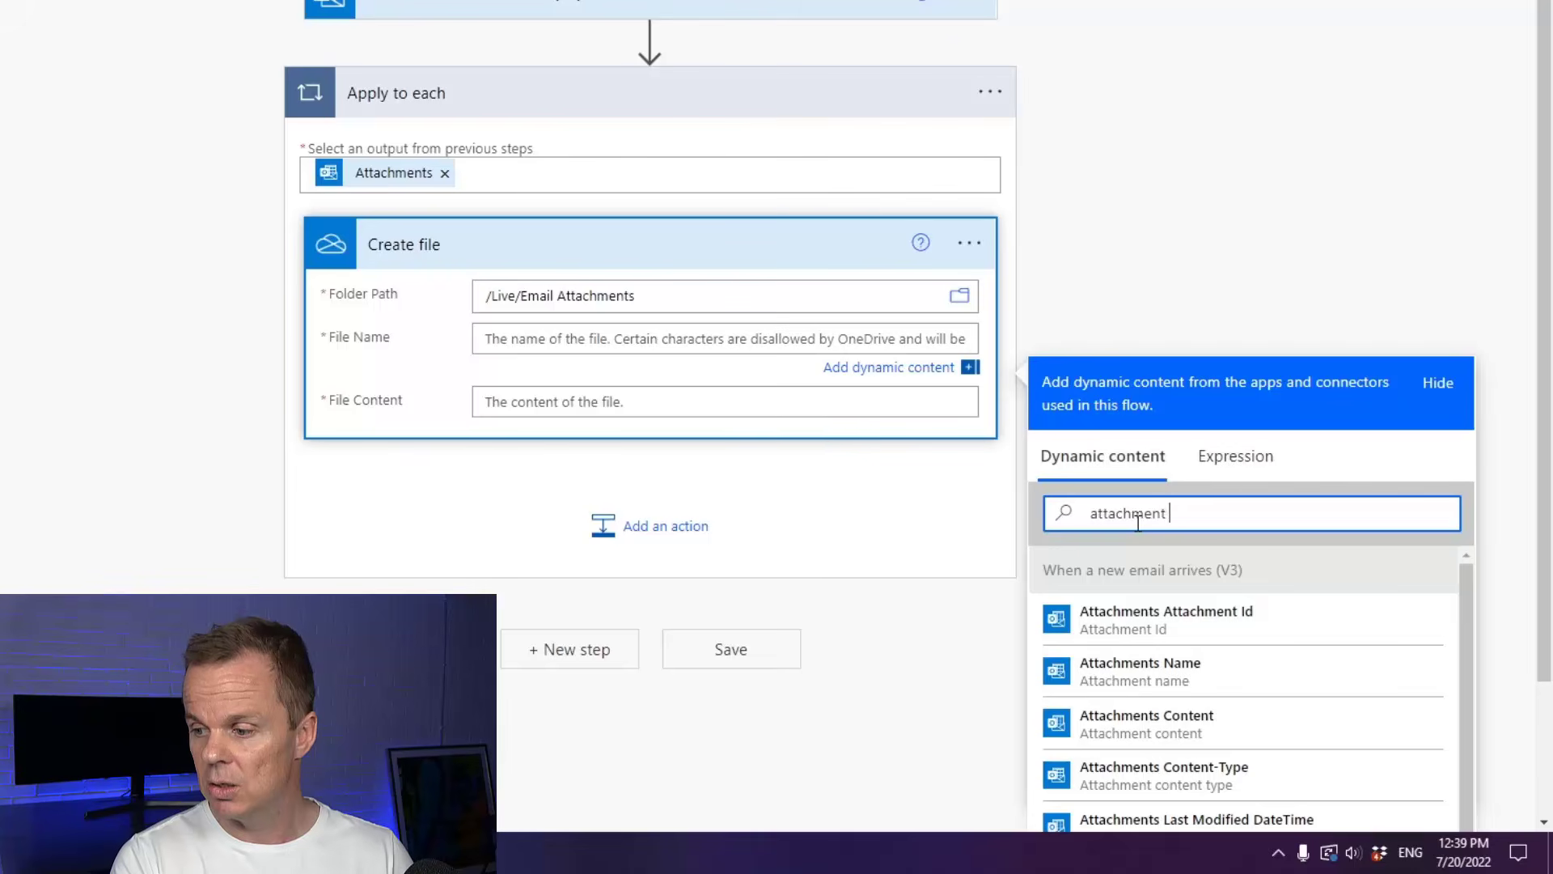
{"action": "type", "text": "name"}
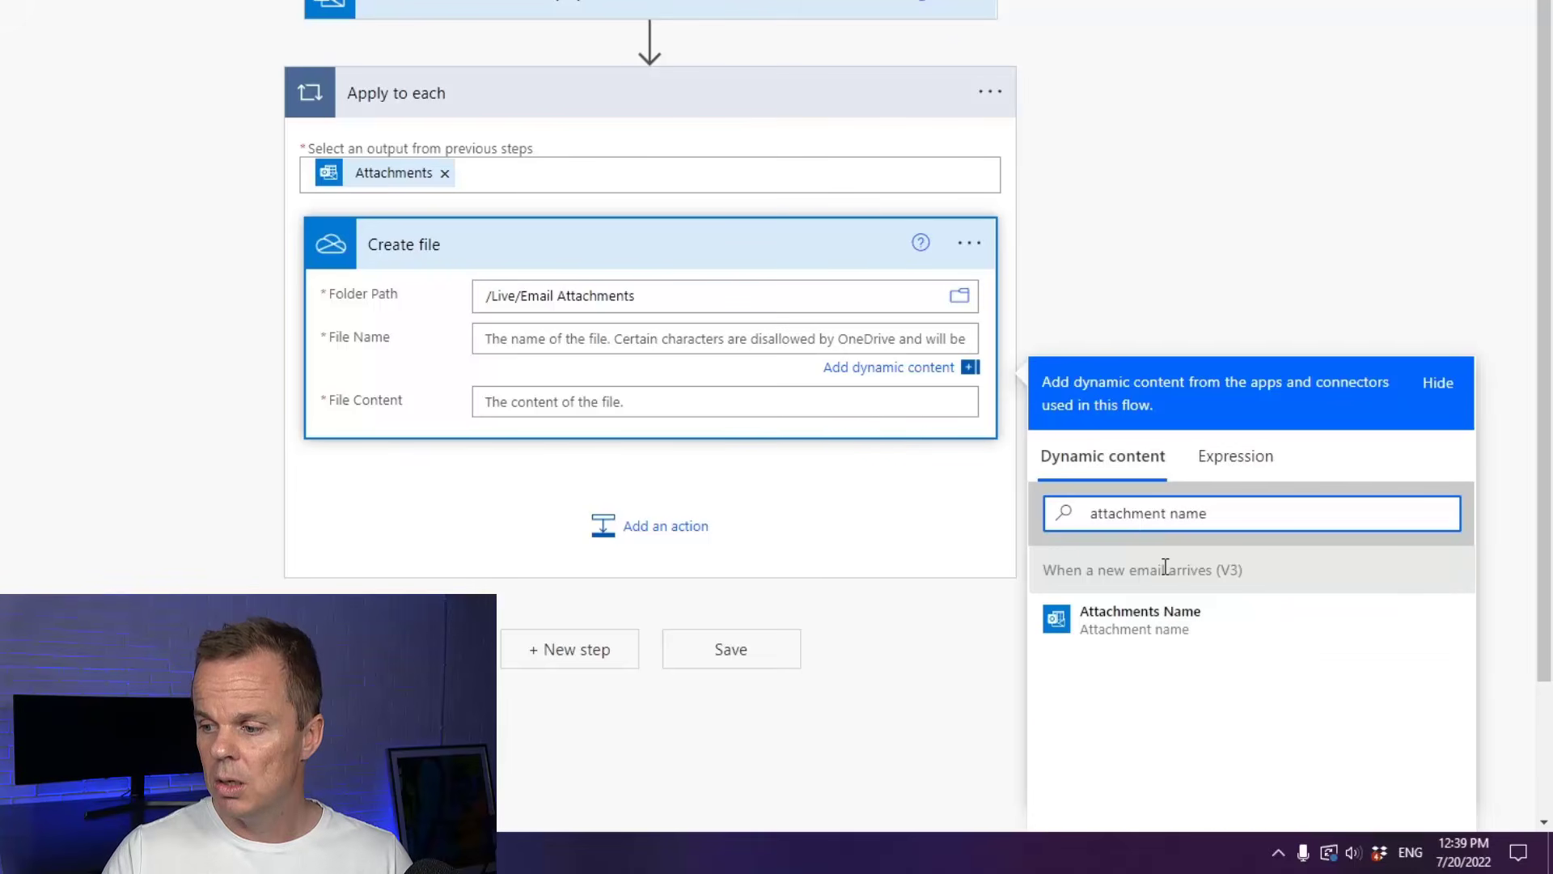
{"action": "left_click", "coordinate": [1189, 630]}
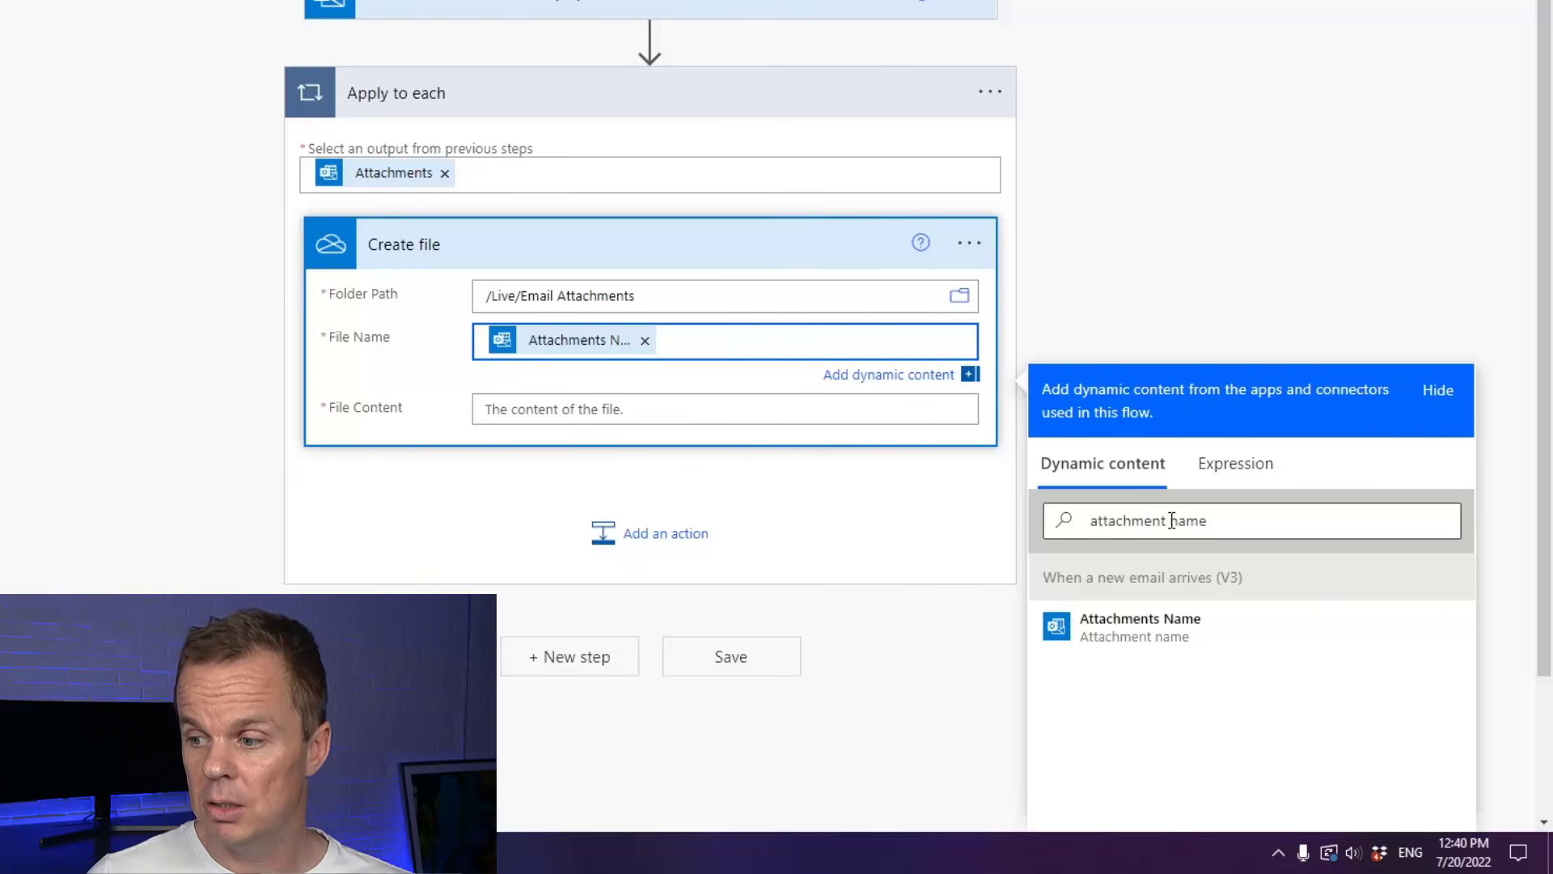
{"action": "left_click_drag", "start_coordinate": [1169, 518], "coordinate": [1208, 520]}
{"action": "type", "text": "con"}
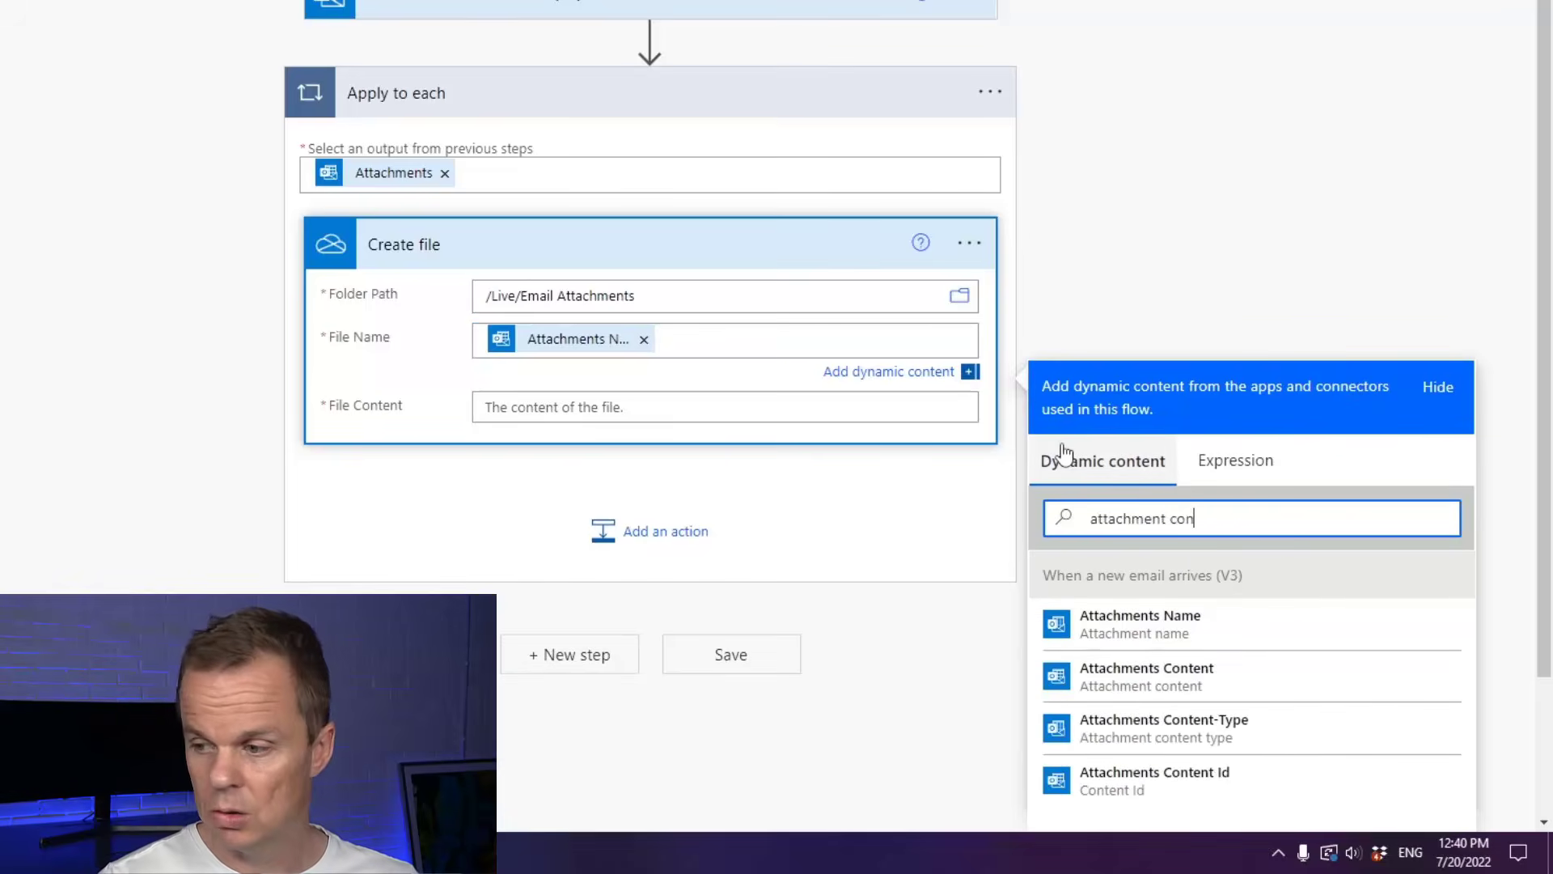
{"action": "type", "text": "tent"}
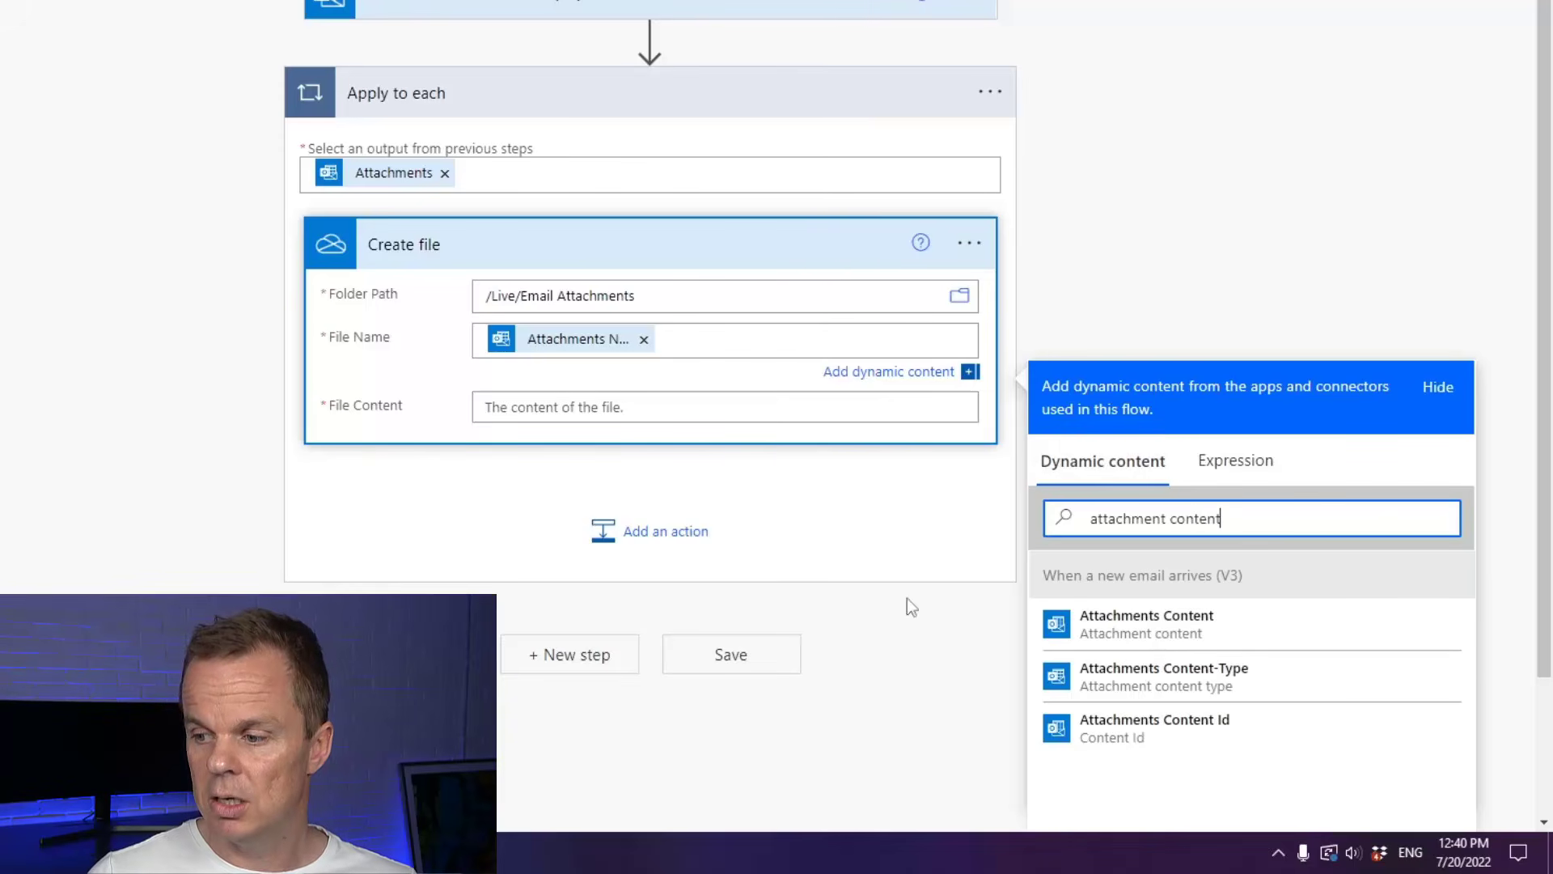
{"action": "left_click", "coordinate": [1177, 635]}
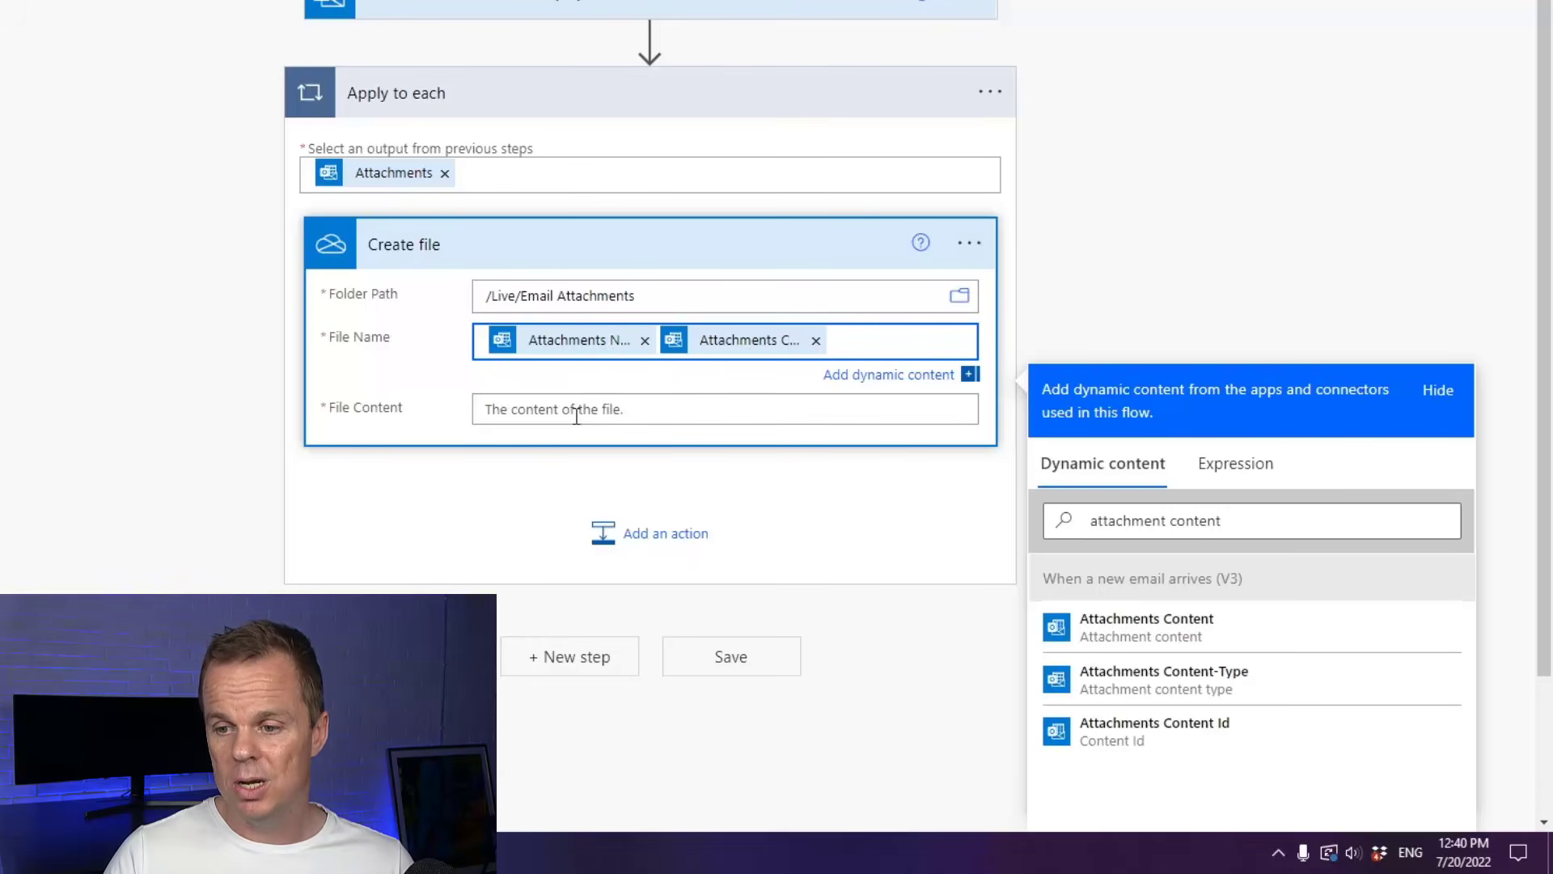
{"action": "left_click", "coordinate": [816, 341]}
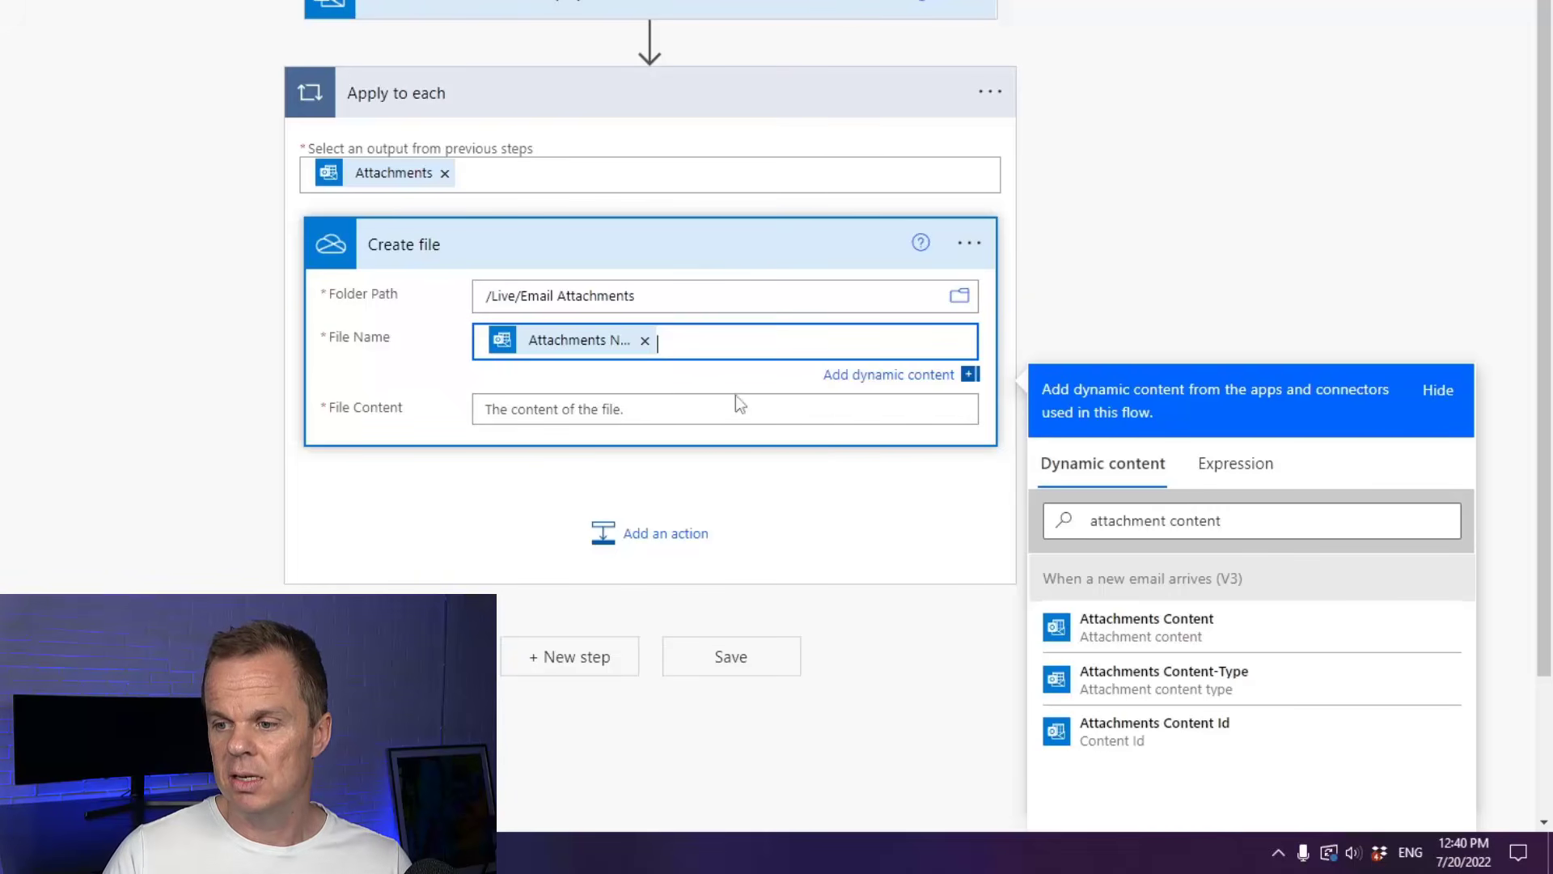
Set the File Content to the email trigger's Attachments Content and save the flow
{"action": "left_click", "coordinate": [729, 400]}
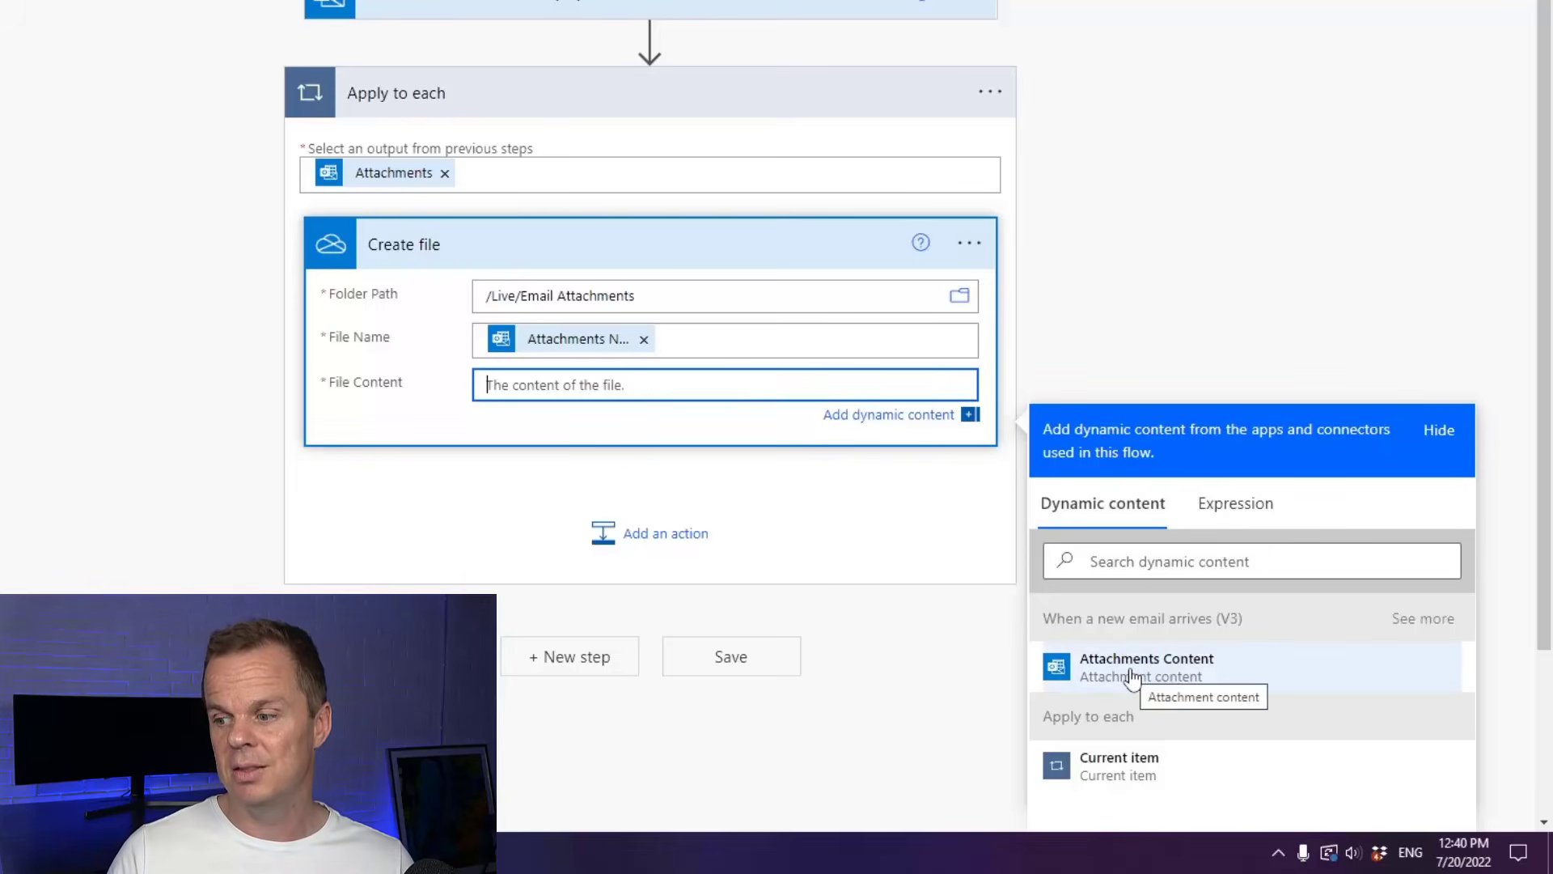
{"action": "left_click", "coordinate": [1178, 682]}
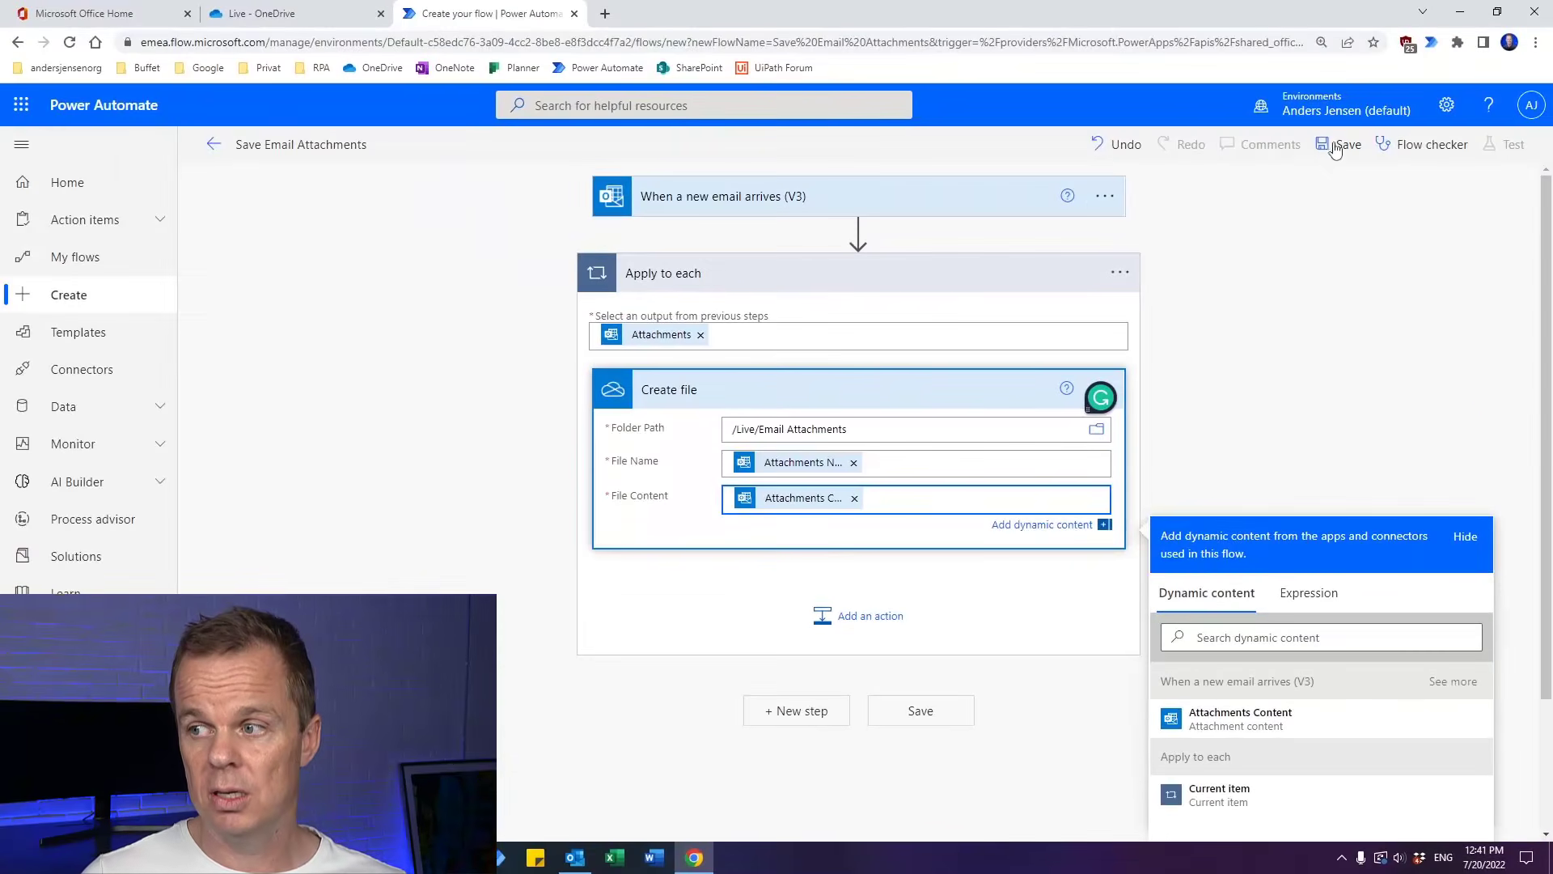
{"action": "left_click", "coordinate": [1339, 150]}
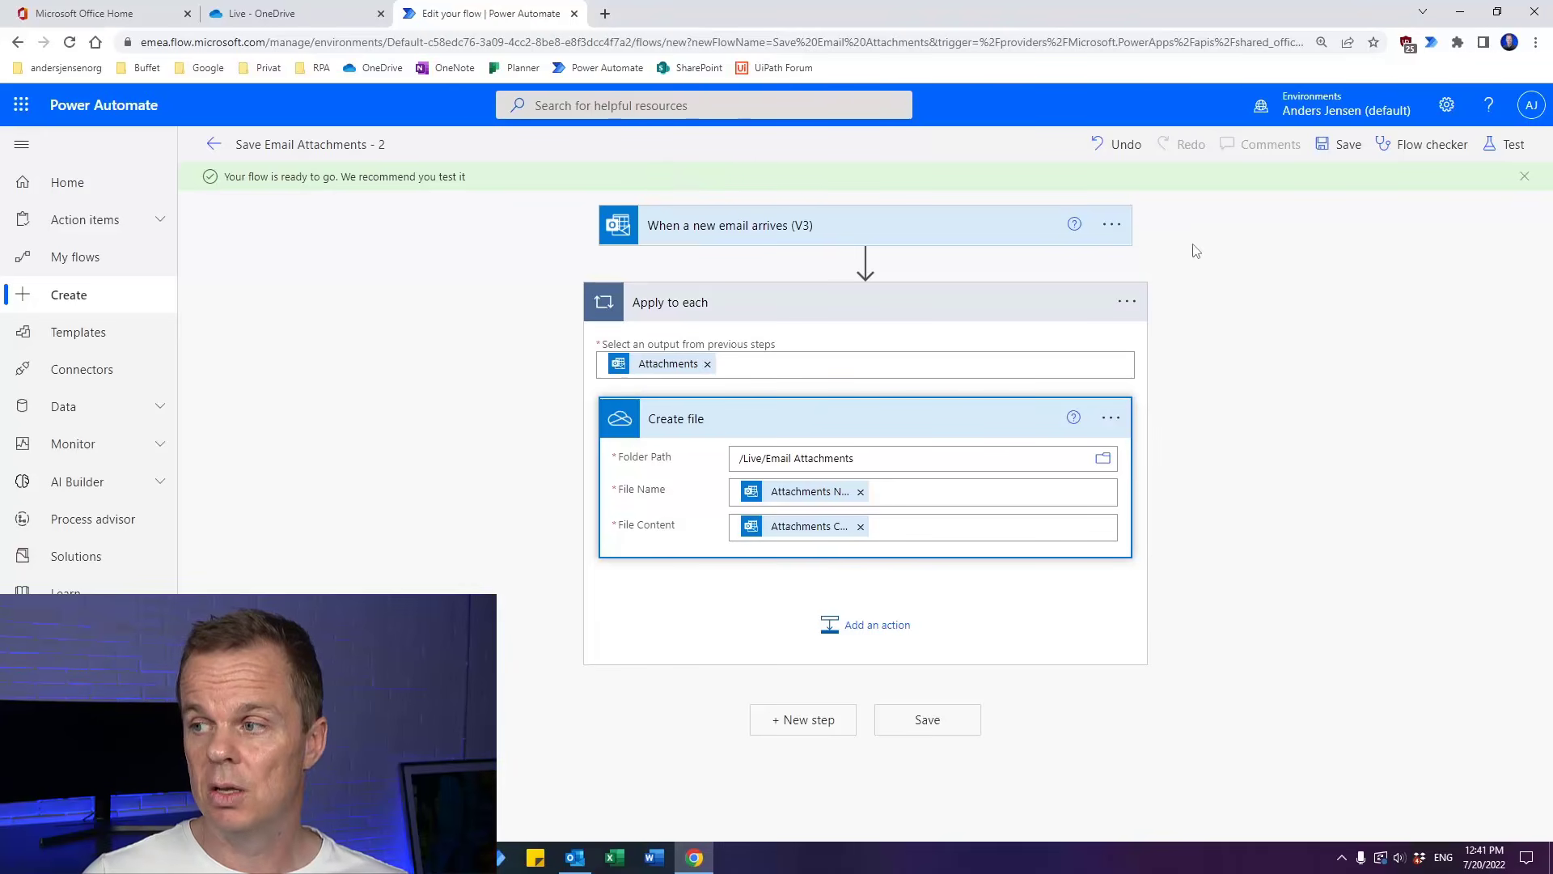
Start a manual test of the saved flow
{"action": "left_click", "coordinate": [1499, 150]}
{"action": "left_click", "coordinate": [1282, 189]}
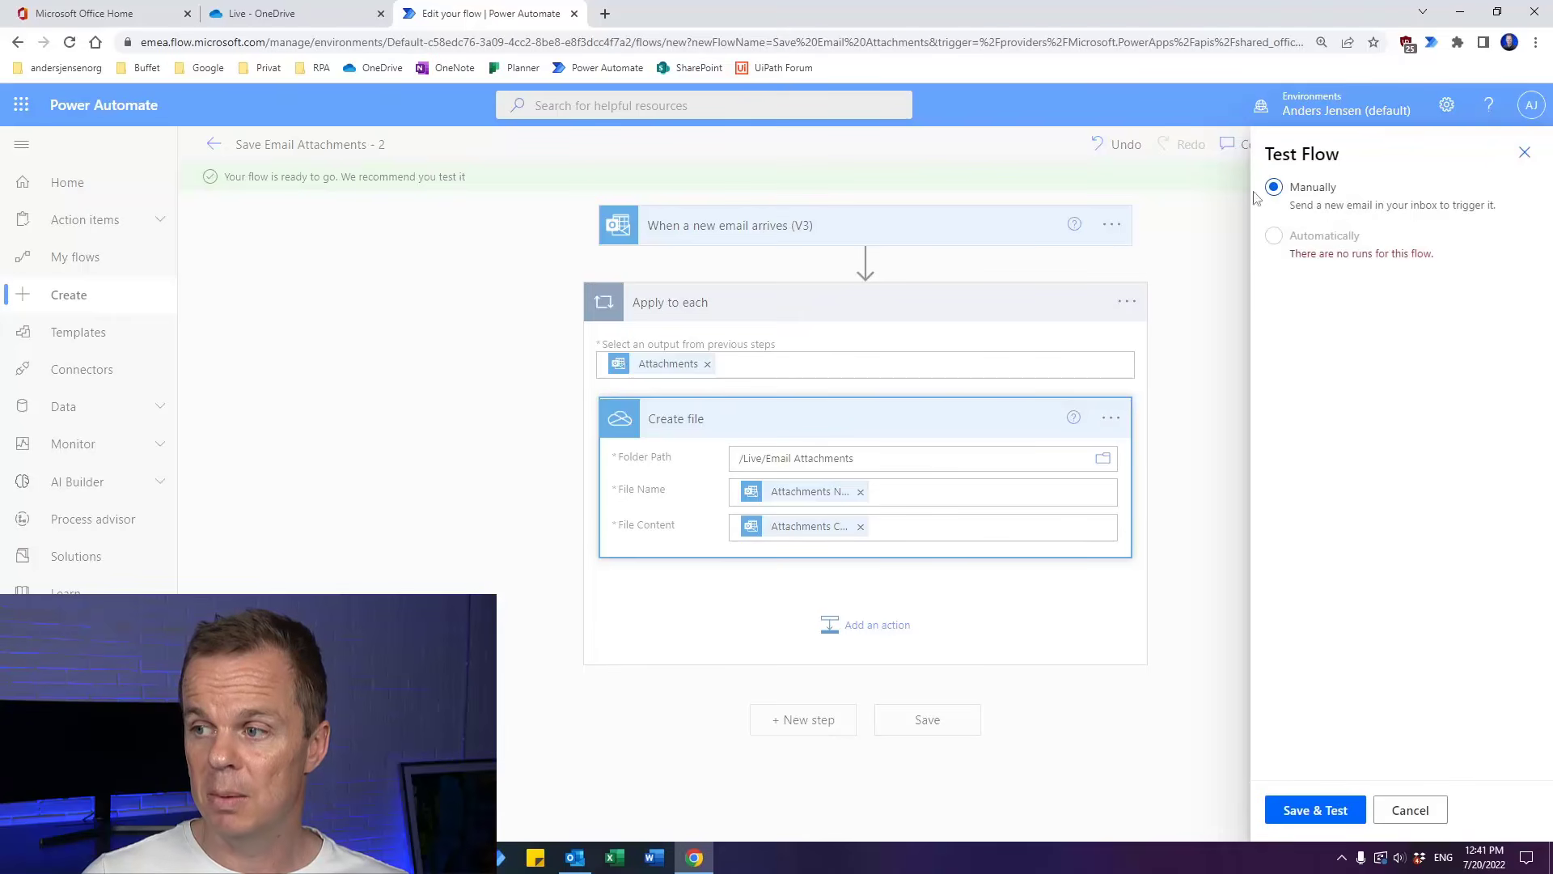
{"action": "left_click", "coordinate": [1311, 813]}
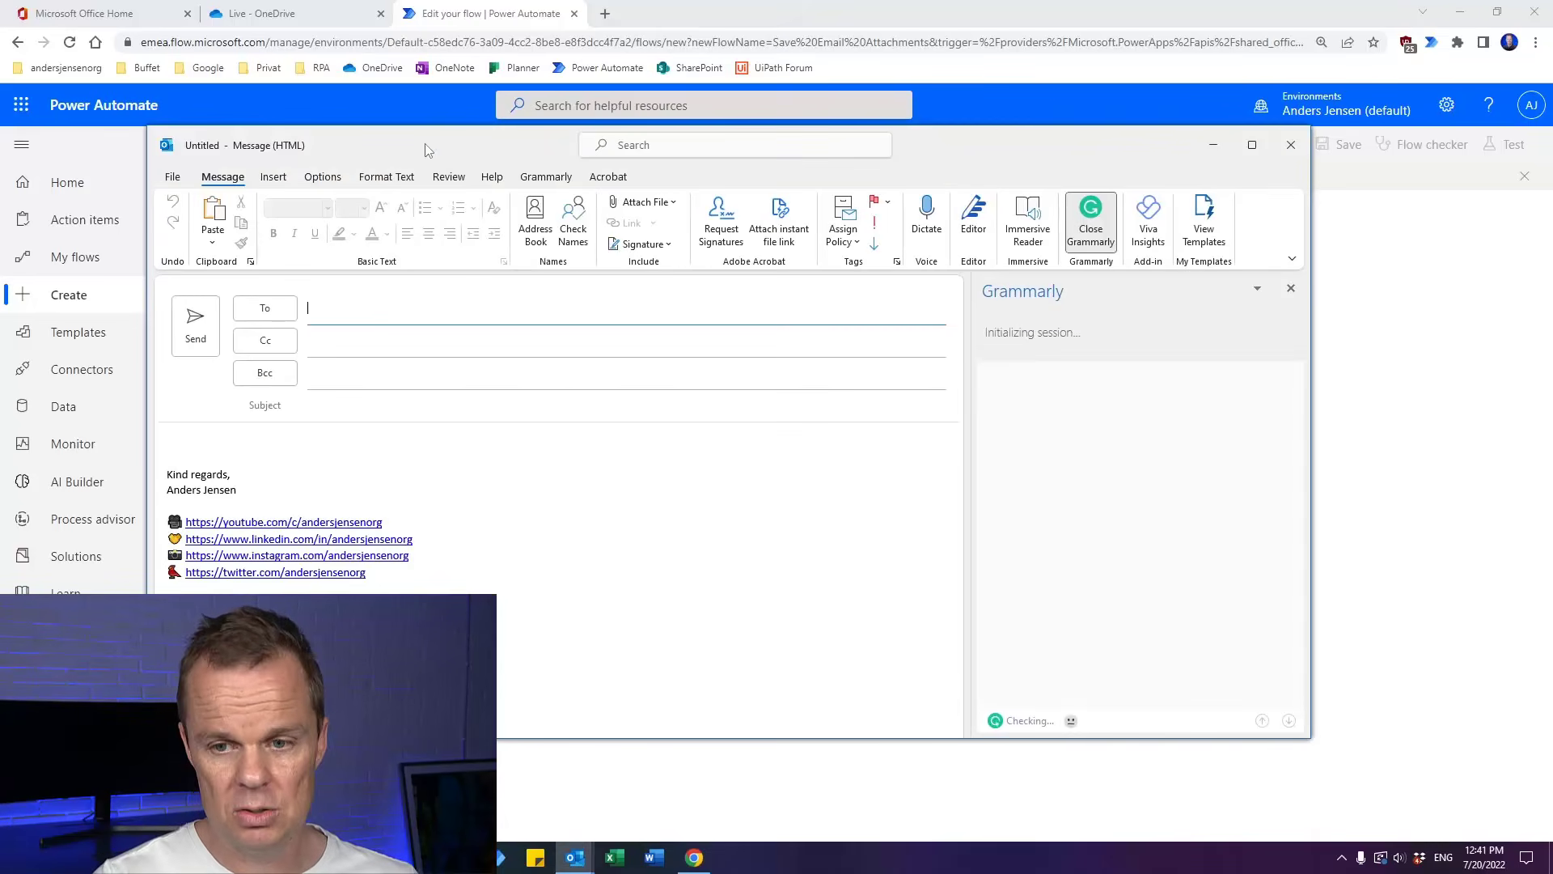
Address the new email to the sender monitored by the flow and create an empty text document on the desktop
{"action": "type", "text": "anders"}
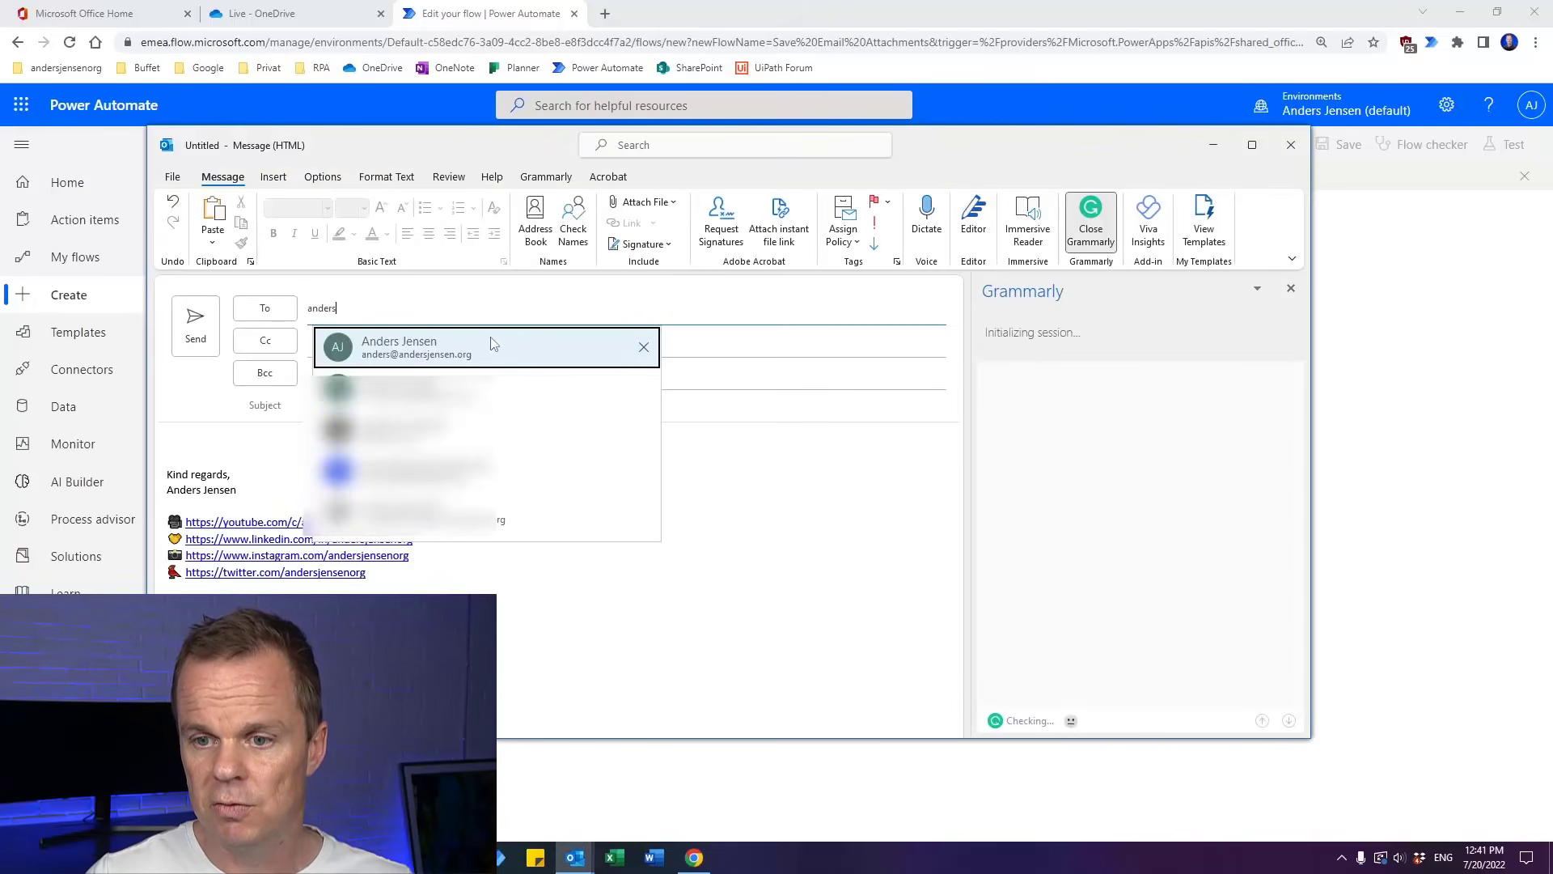
{"action": "left_click", "coordinate": [492, 343]}
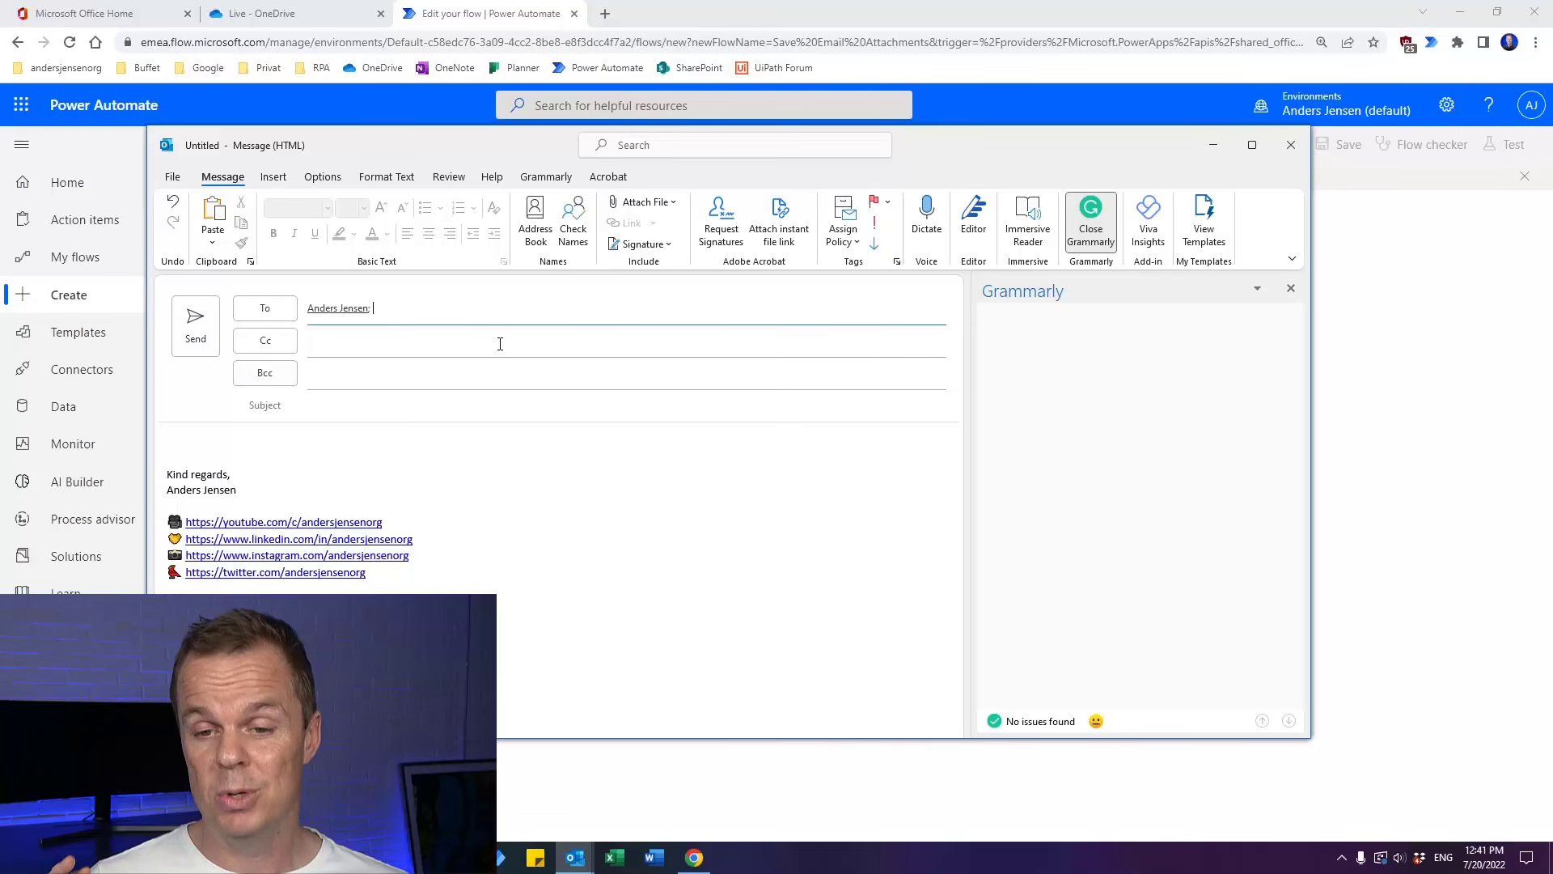
{"action": "left_click", "coordinate": [1459, 12]}
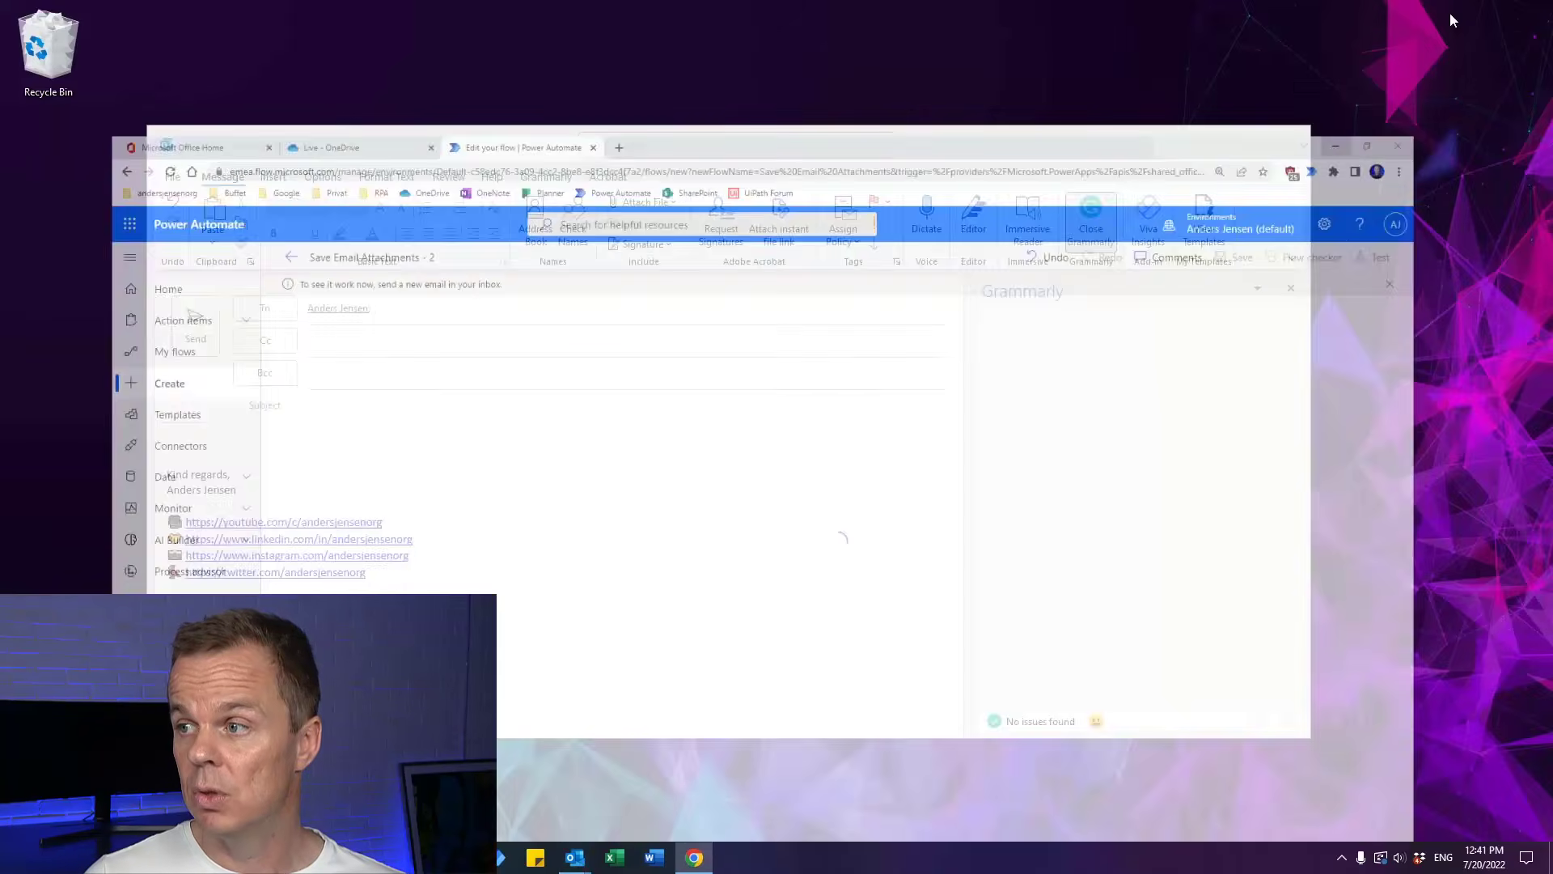
{"action": "right_click", "coordinate": [1256, 78]}
{"action": "mouse_move", "coordinate": [1321, 305]}
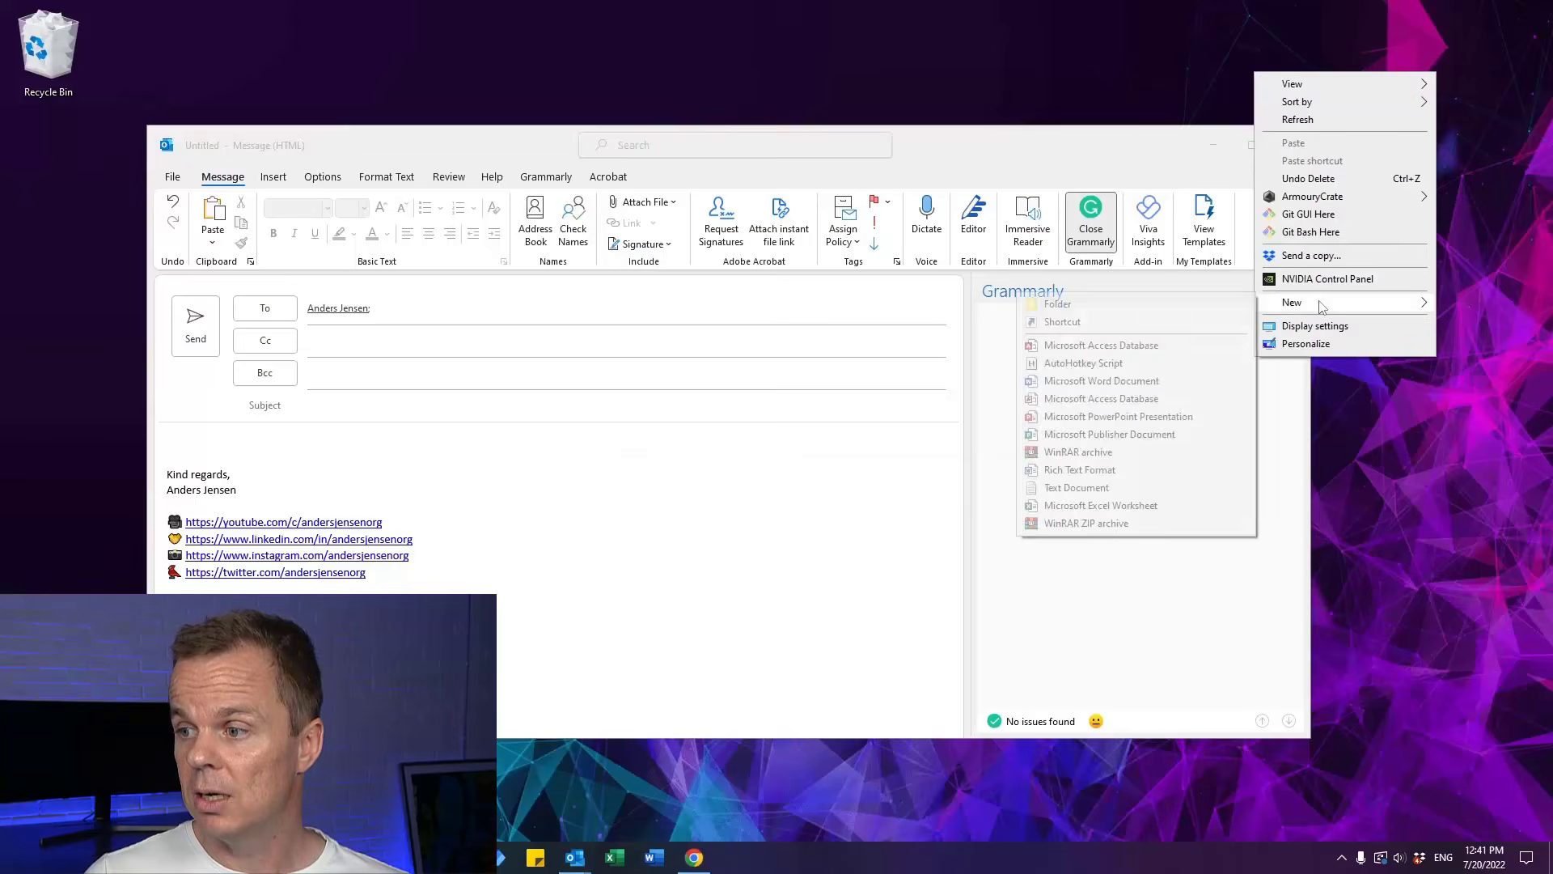
{"action": "left_click", "coordinate": [1127, 47]}
{"action": "right_click", "coordinate": [1414, 68]}
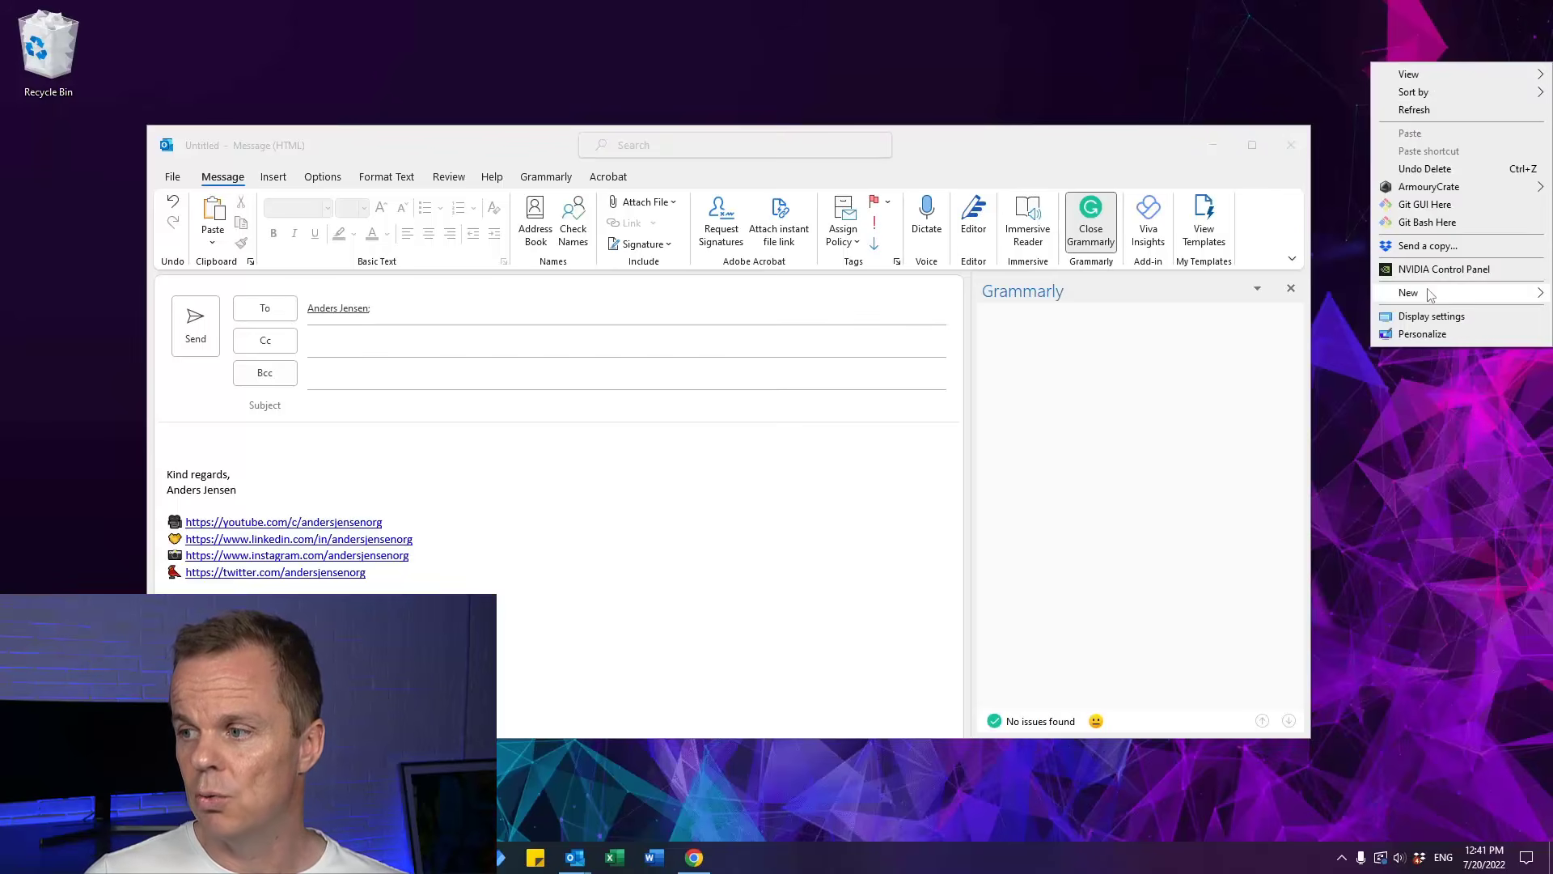
{"action": "mouse_move", "coordinate": [1429, 296]}
{"action": "left_click", "coordinate": [1205, 479]}
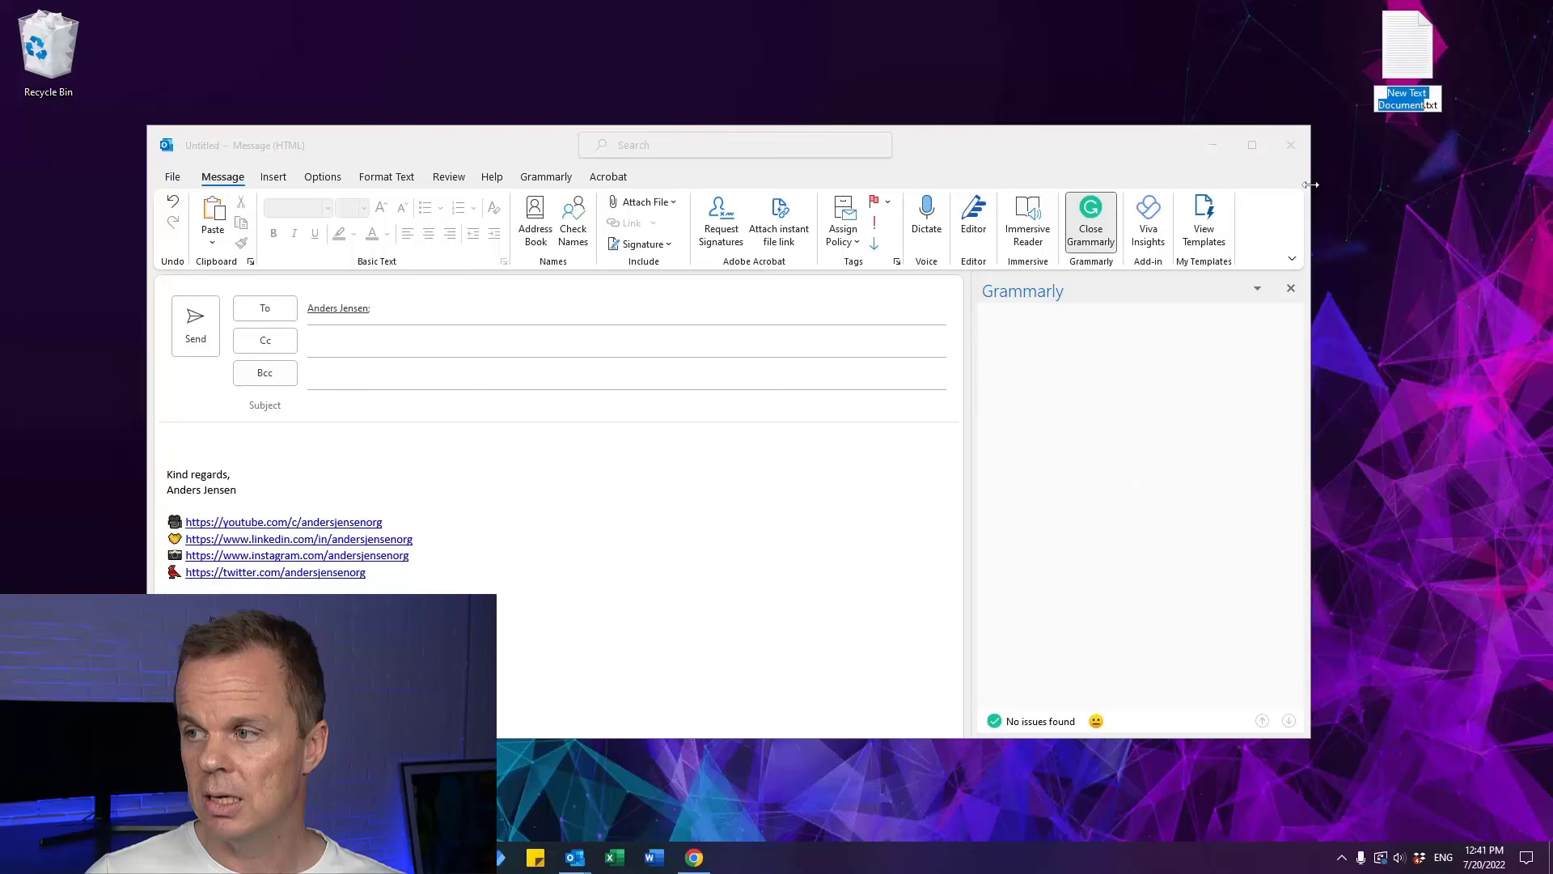
Attach New Text Document.txt from the desktop to the email and send it without a subject
{"action": "left_click_drag", "start_coordinate": [1386, 72], "coordinate": [293, 453]}
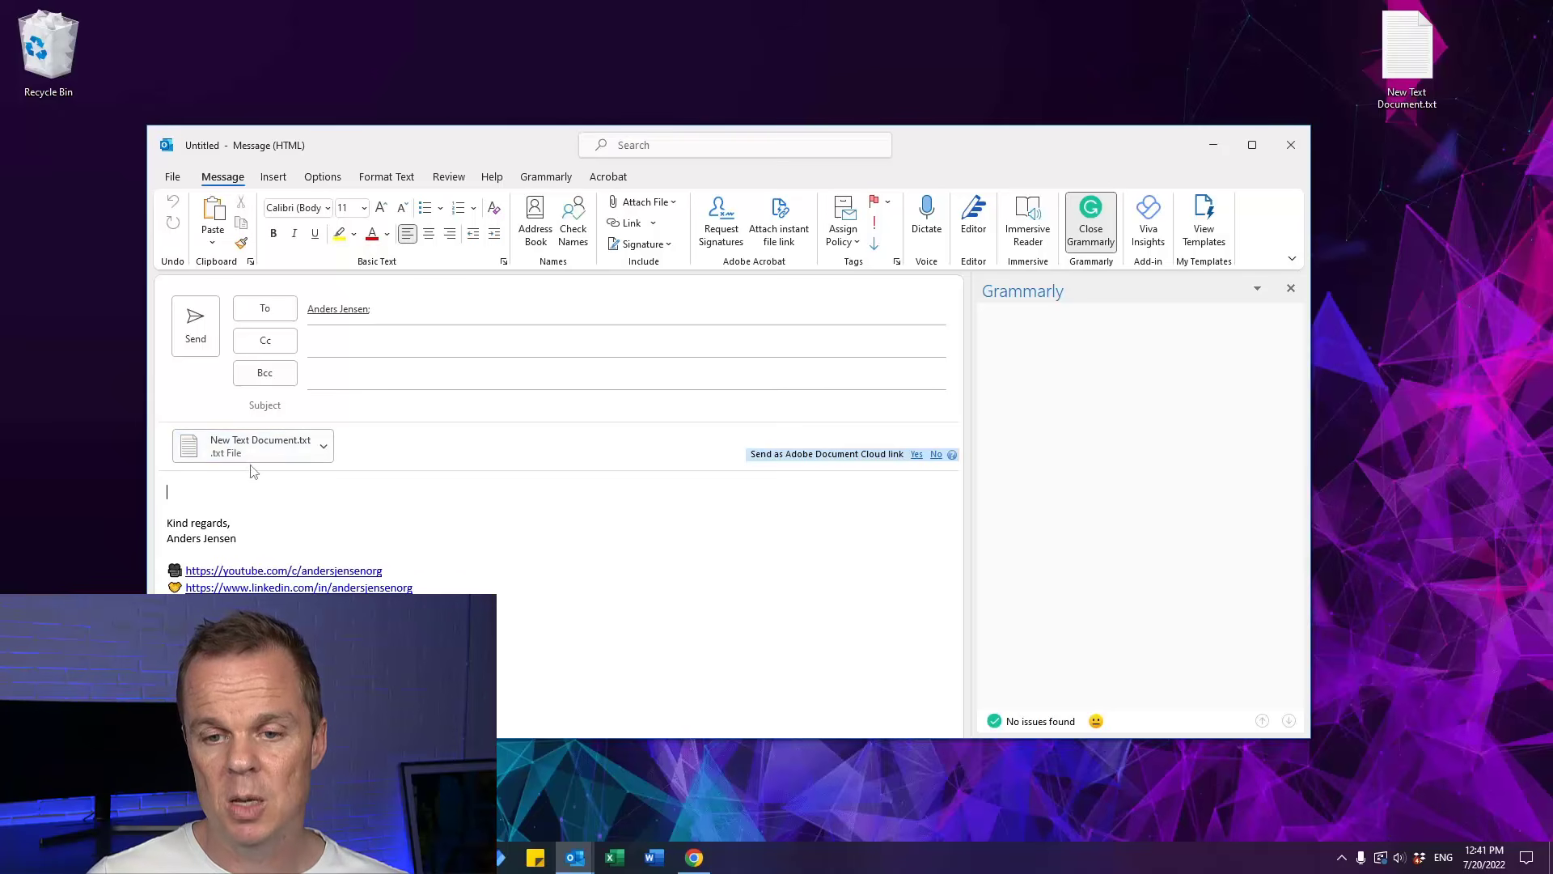
{"action": "left_click", "coordinate": [204, 344]}
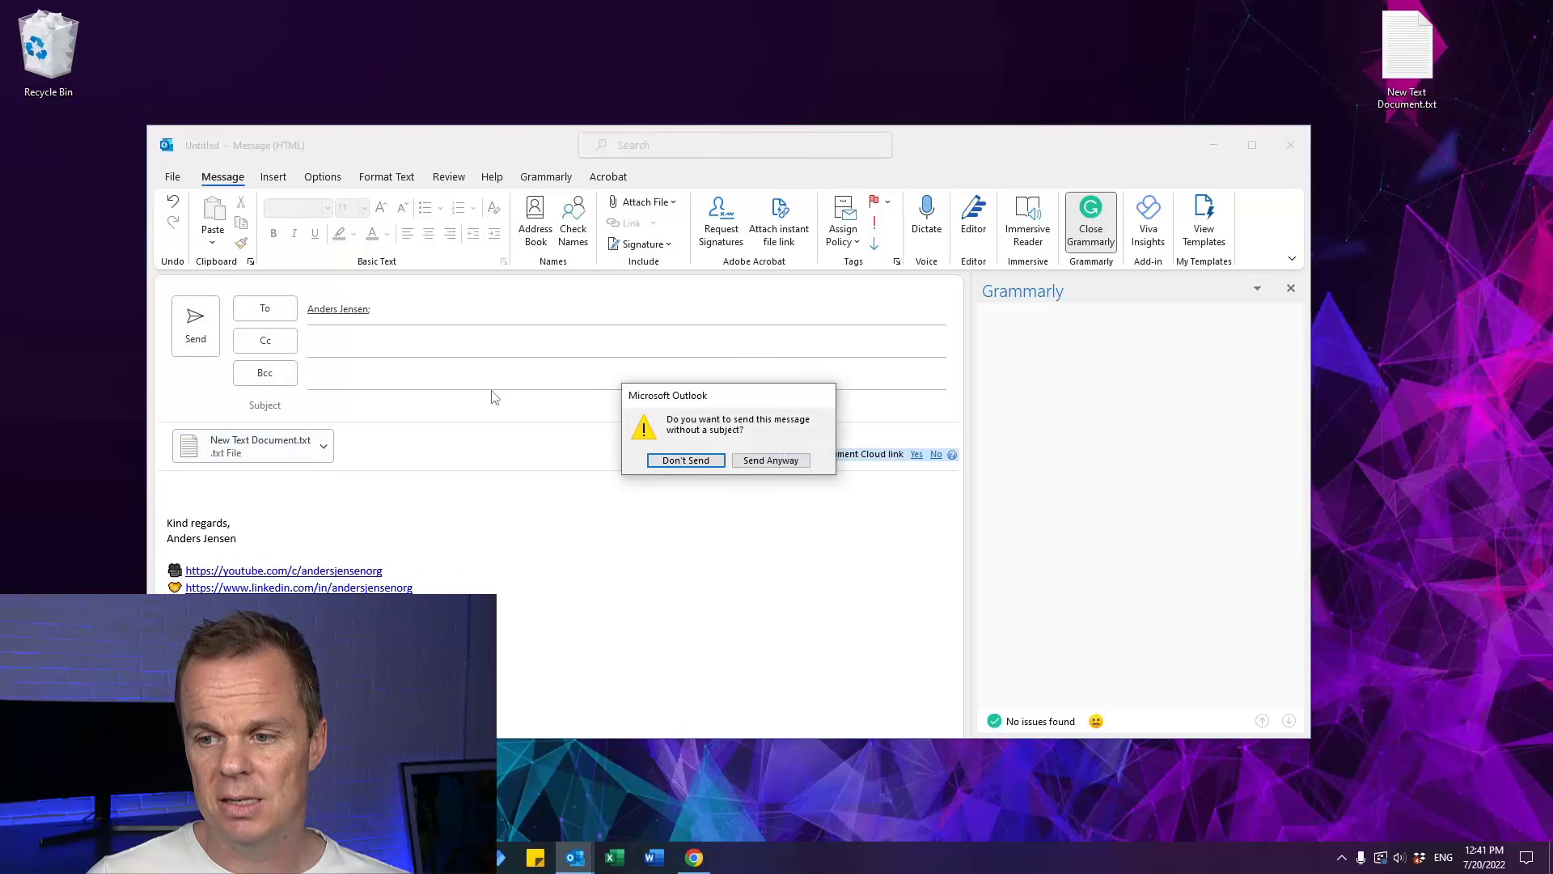
{"action": "left_click", "coordinate": [771, 460]}
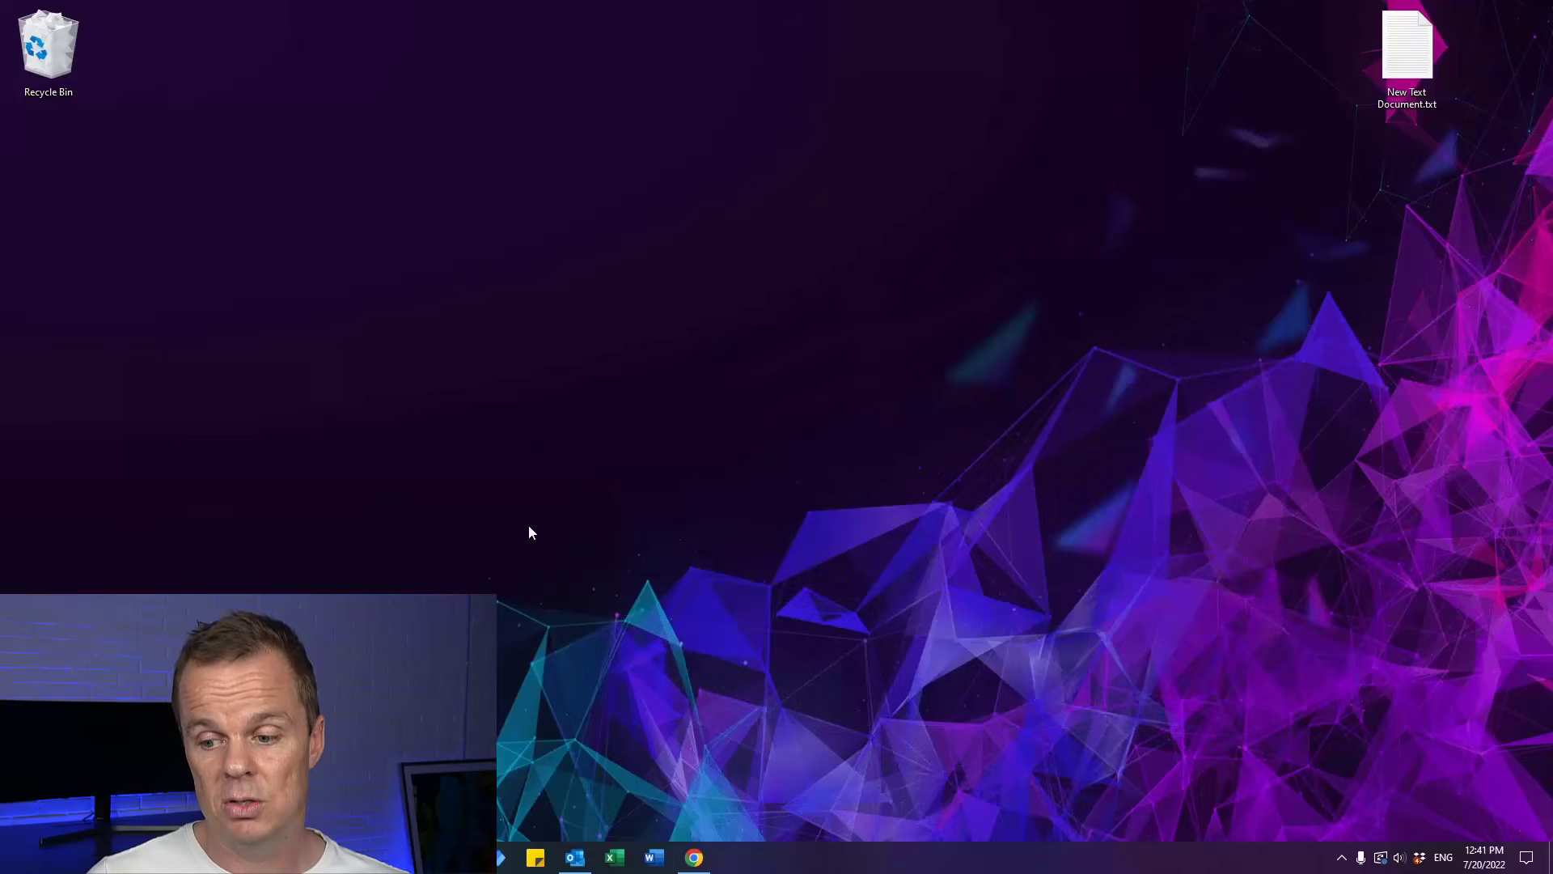
Return to the flow's test run in the browser and examine the raw outputs of the "When a new email arrives (V3)" trigger
{"action": "left_click", "coordinate": [691, 862]}
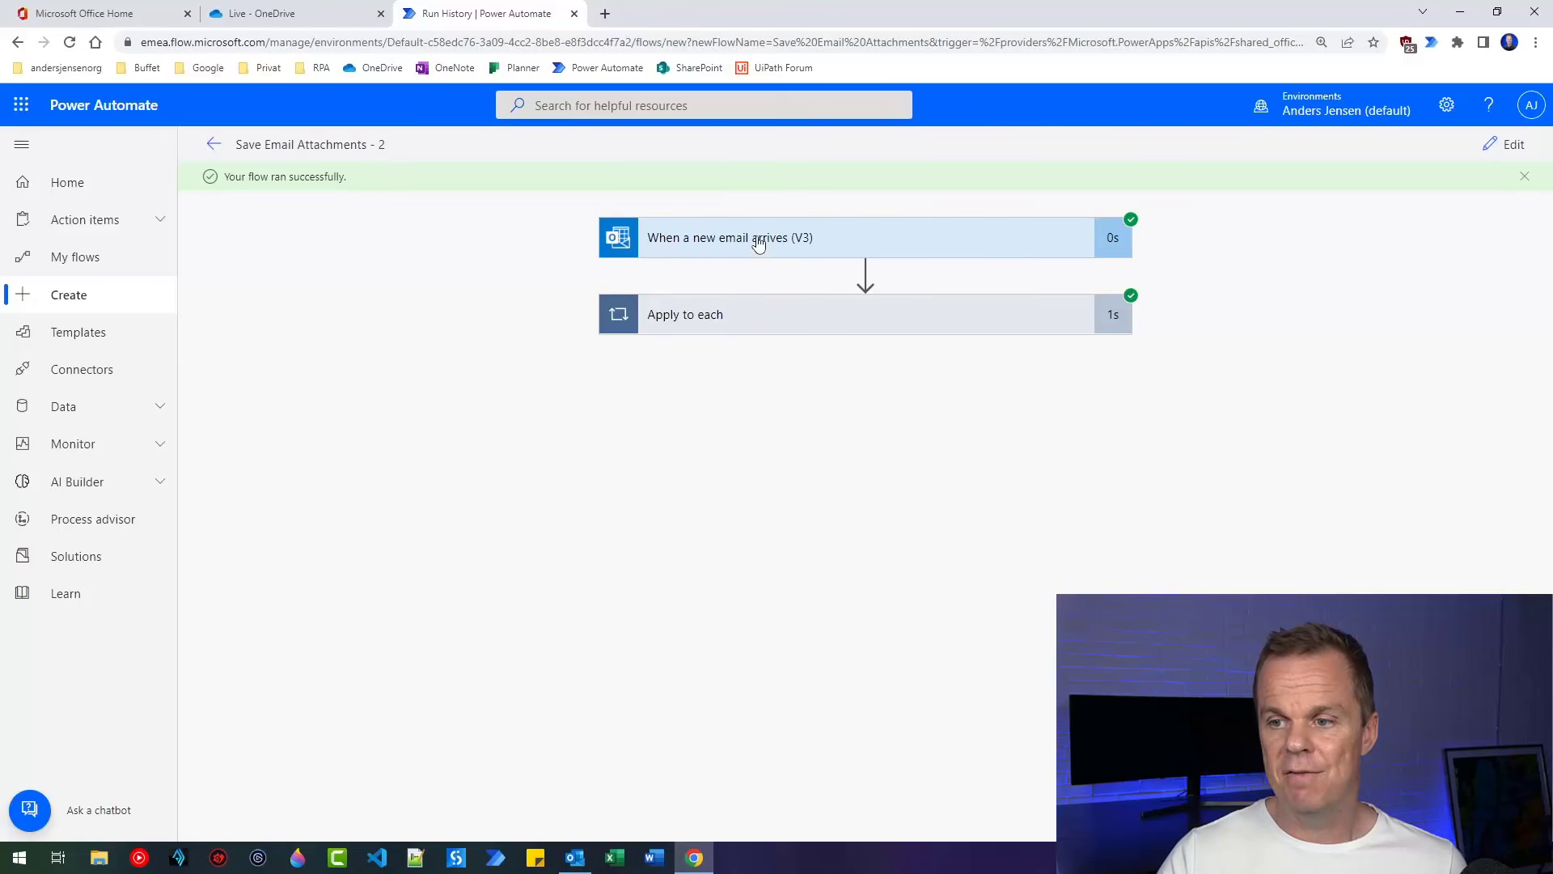
{"action": "left_click", "coordinate": [844, 239]}
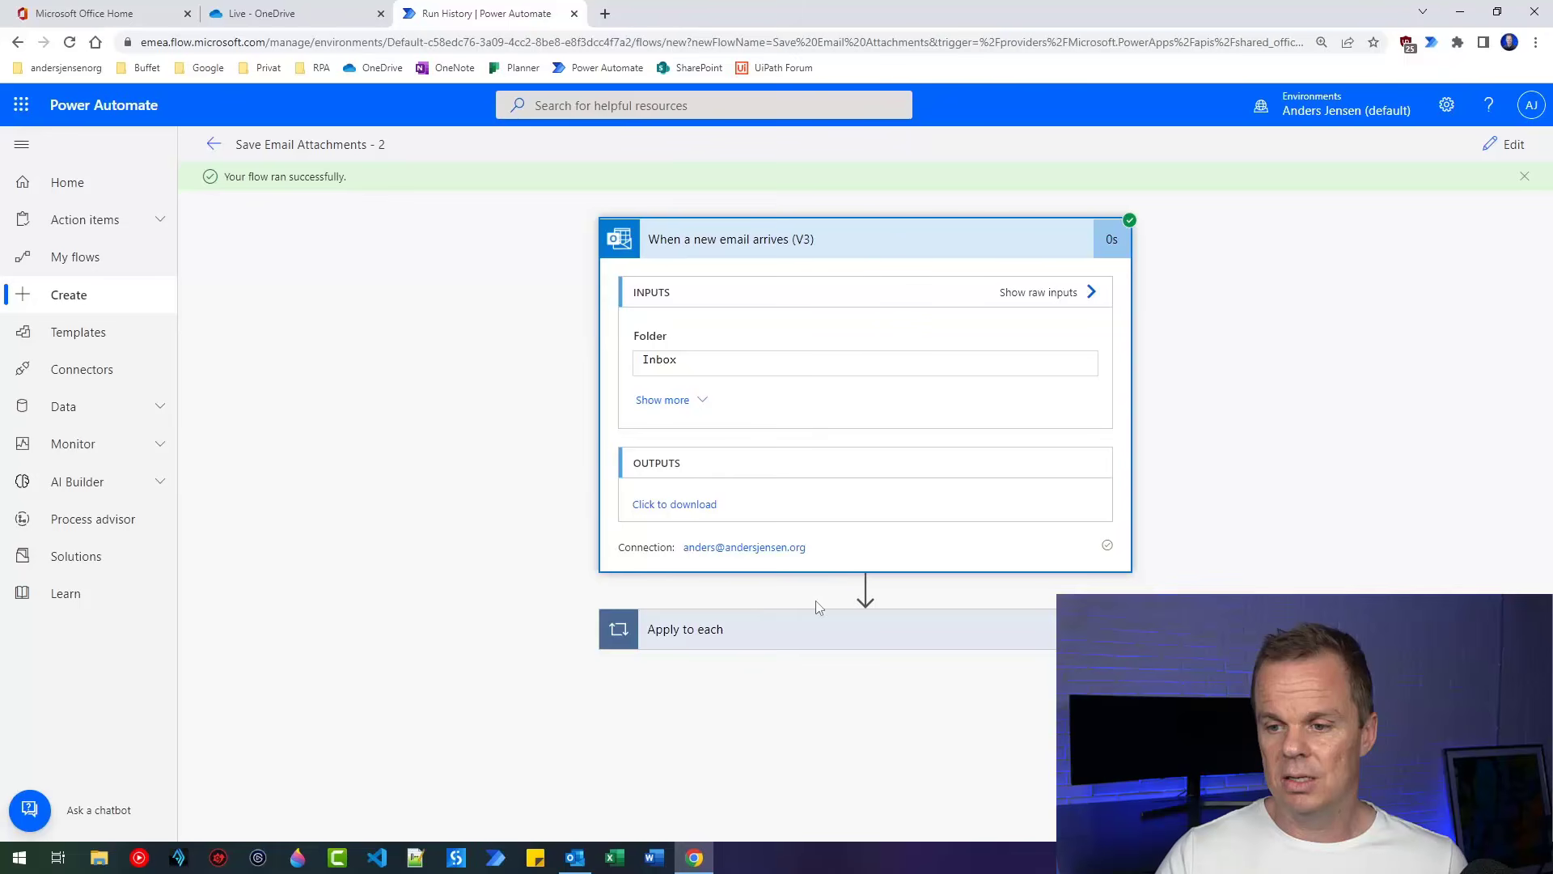
{"action": "left_click", "coordinate": [674, 506]}
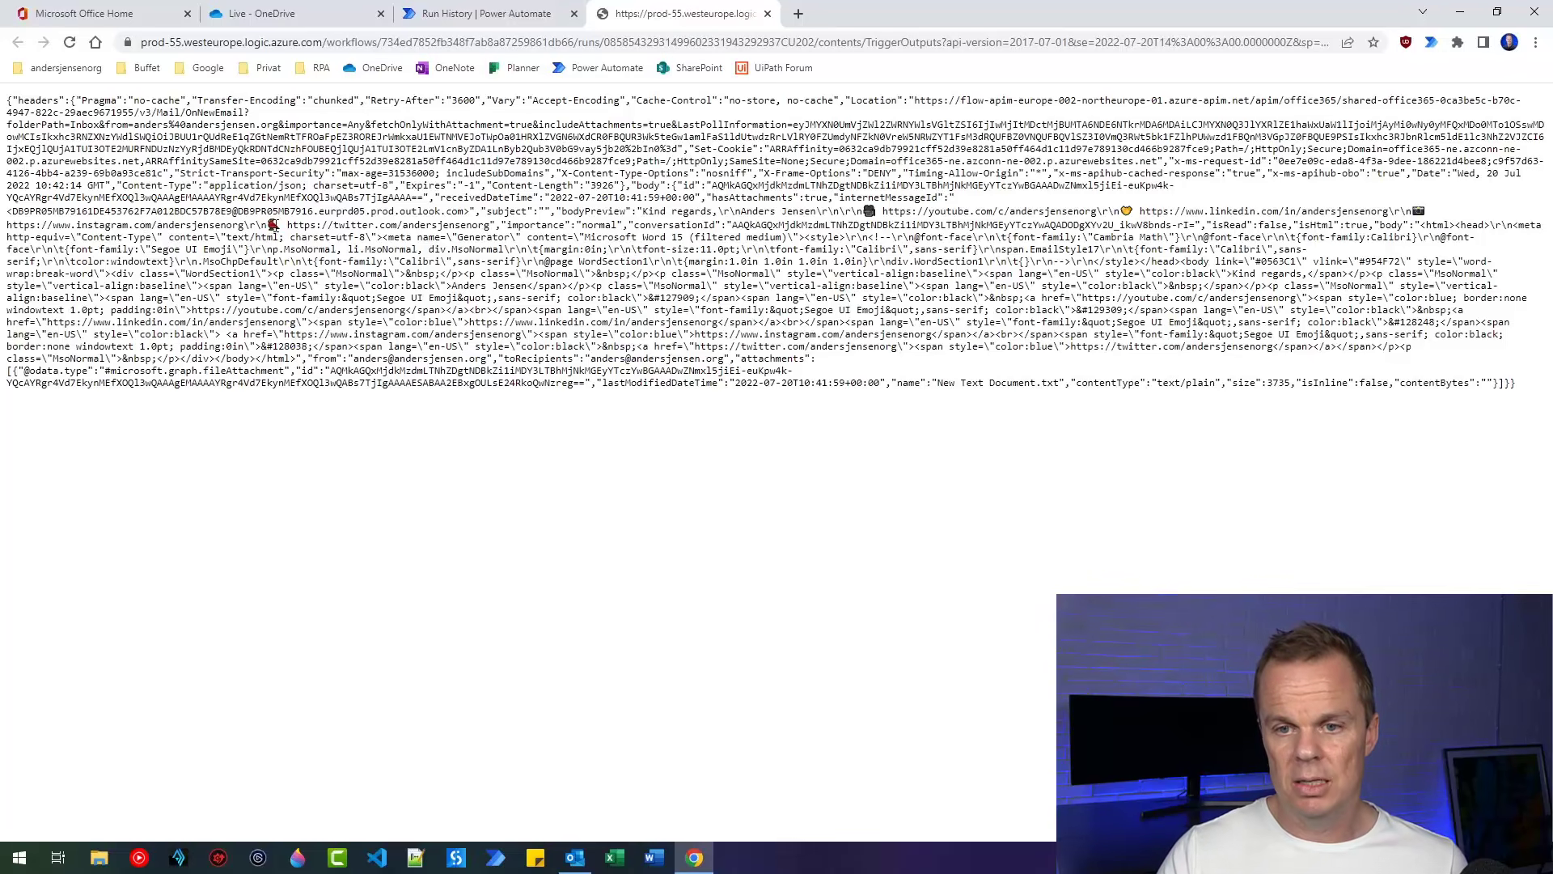
{"action": "left_click_drag", "start_coordinate": [274, 225], "coordinate": [8, 224]}
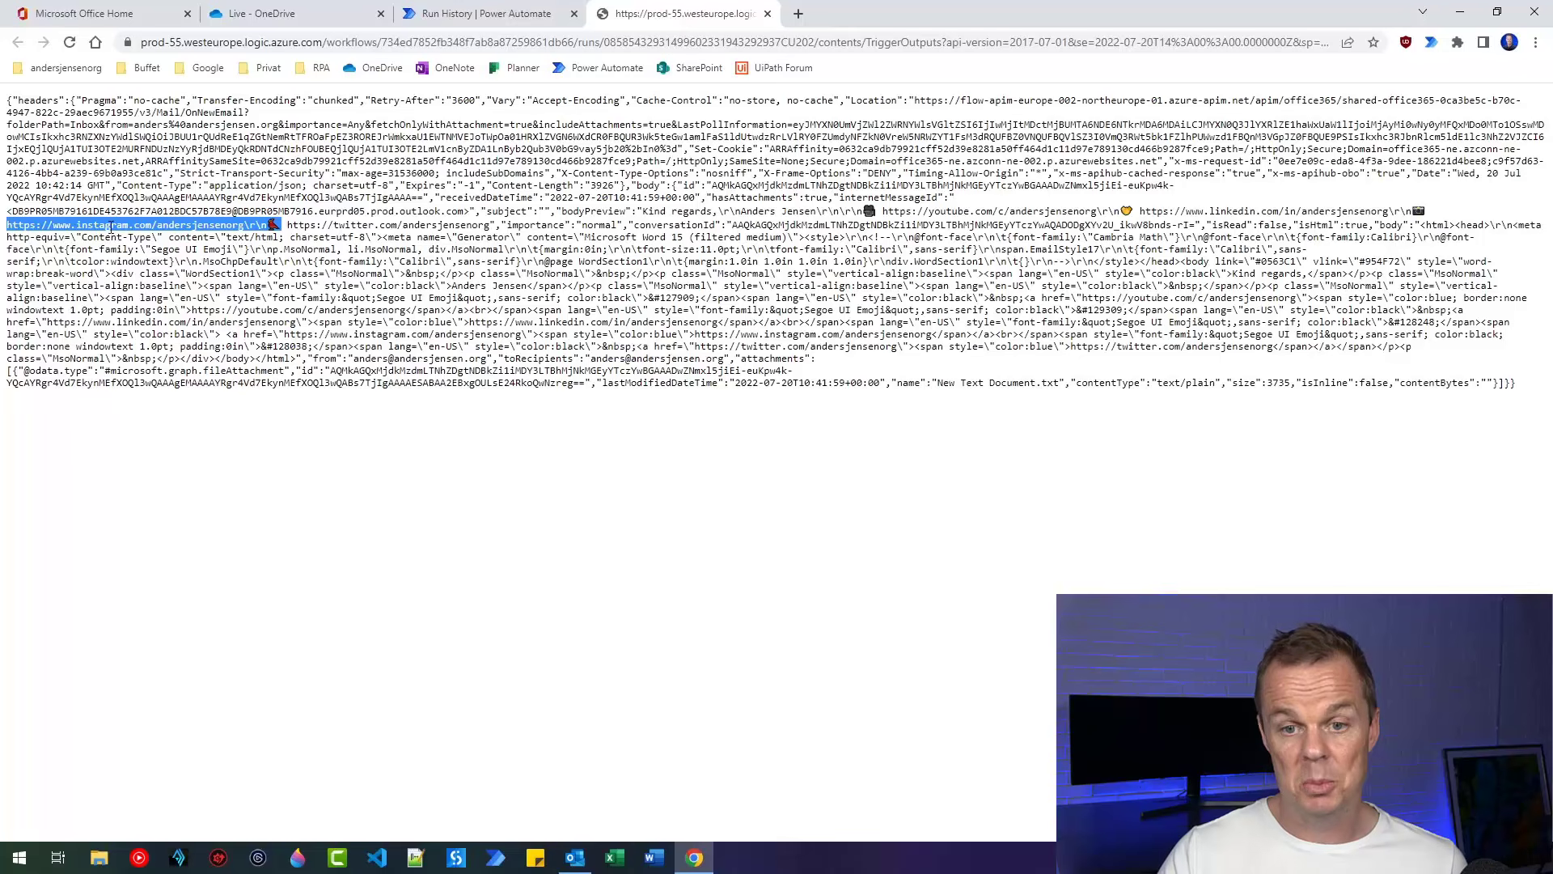
{"action": "left_click", "coordinate": [329, 232]}
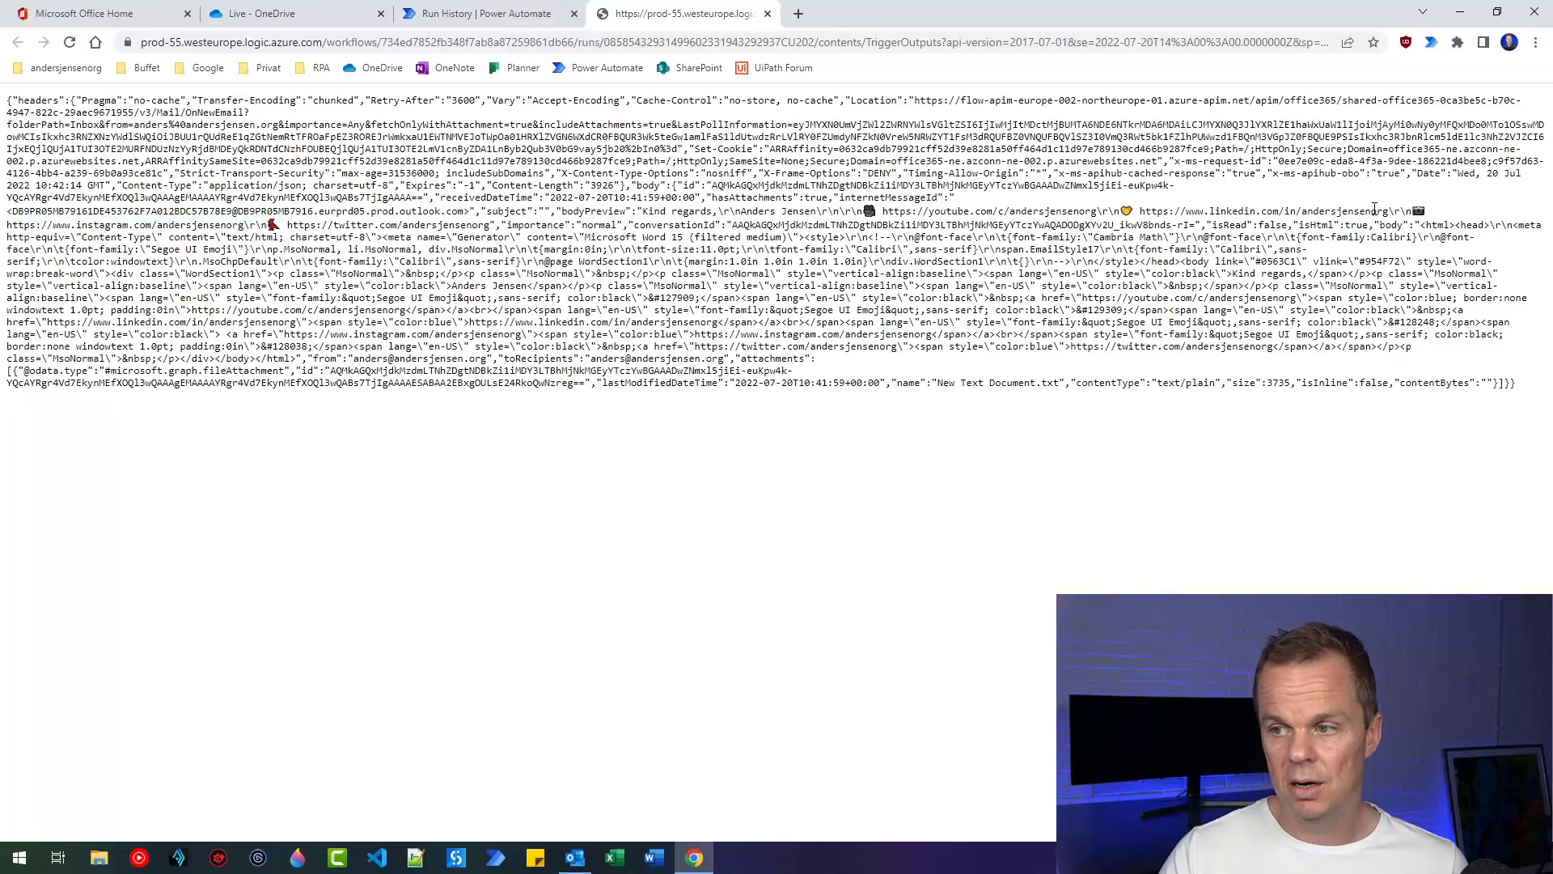
{"action": "left_click", "coordinate": [767, 14]}
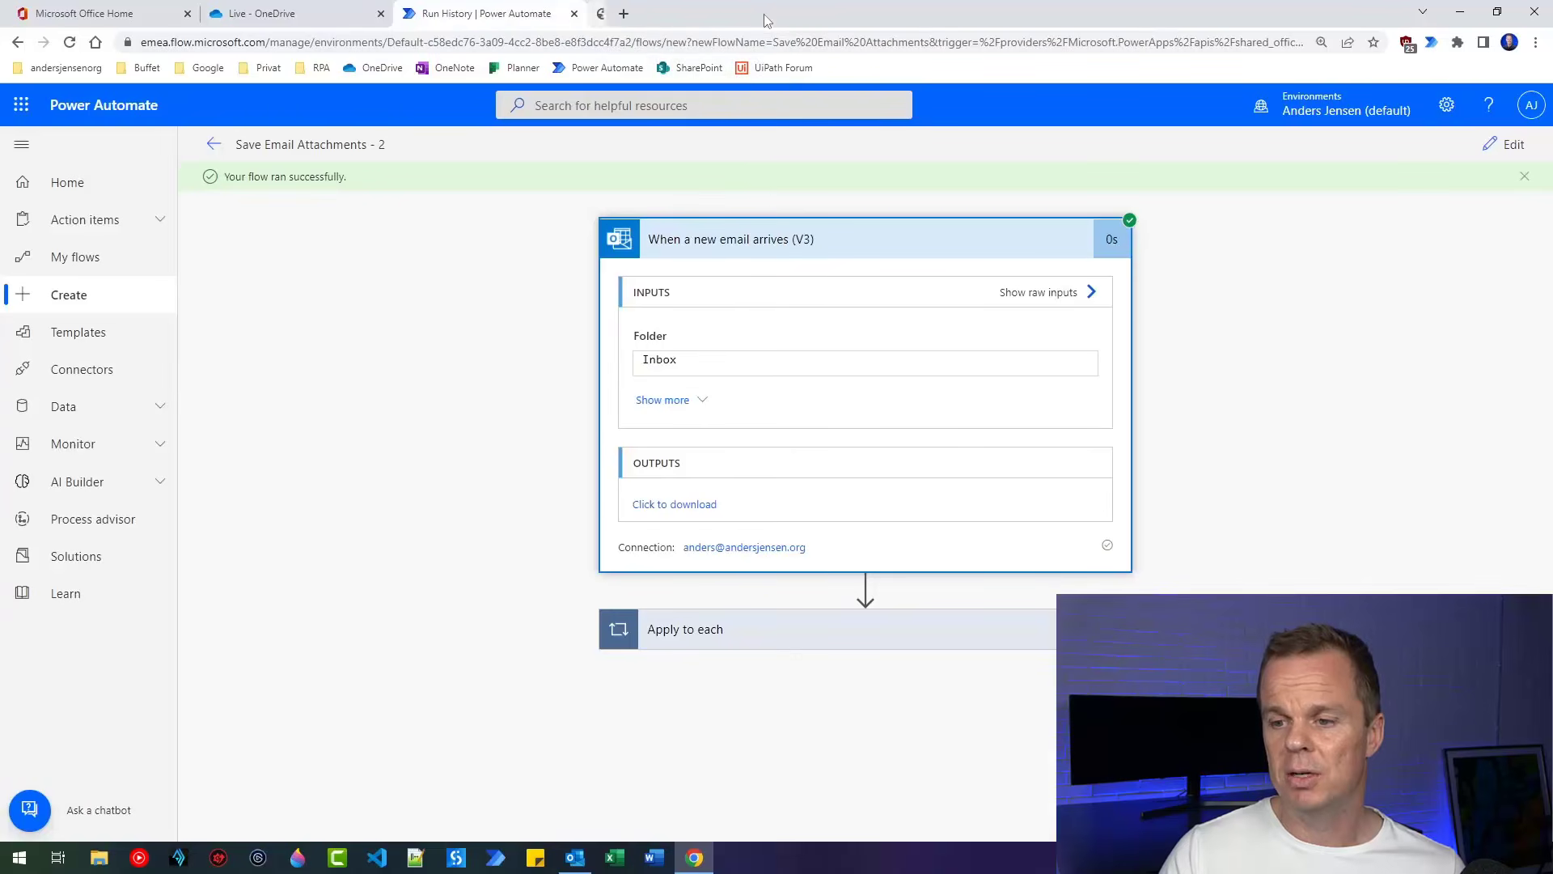
Expand the "Apply to each" loop and examine the inputs and outputs of its "Create file" action
{"action": "left_click", "coordinate": [718, 643]}
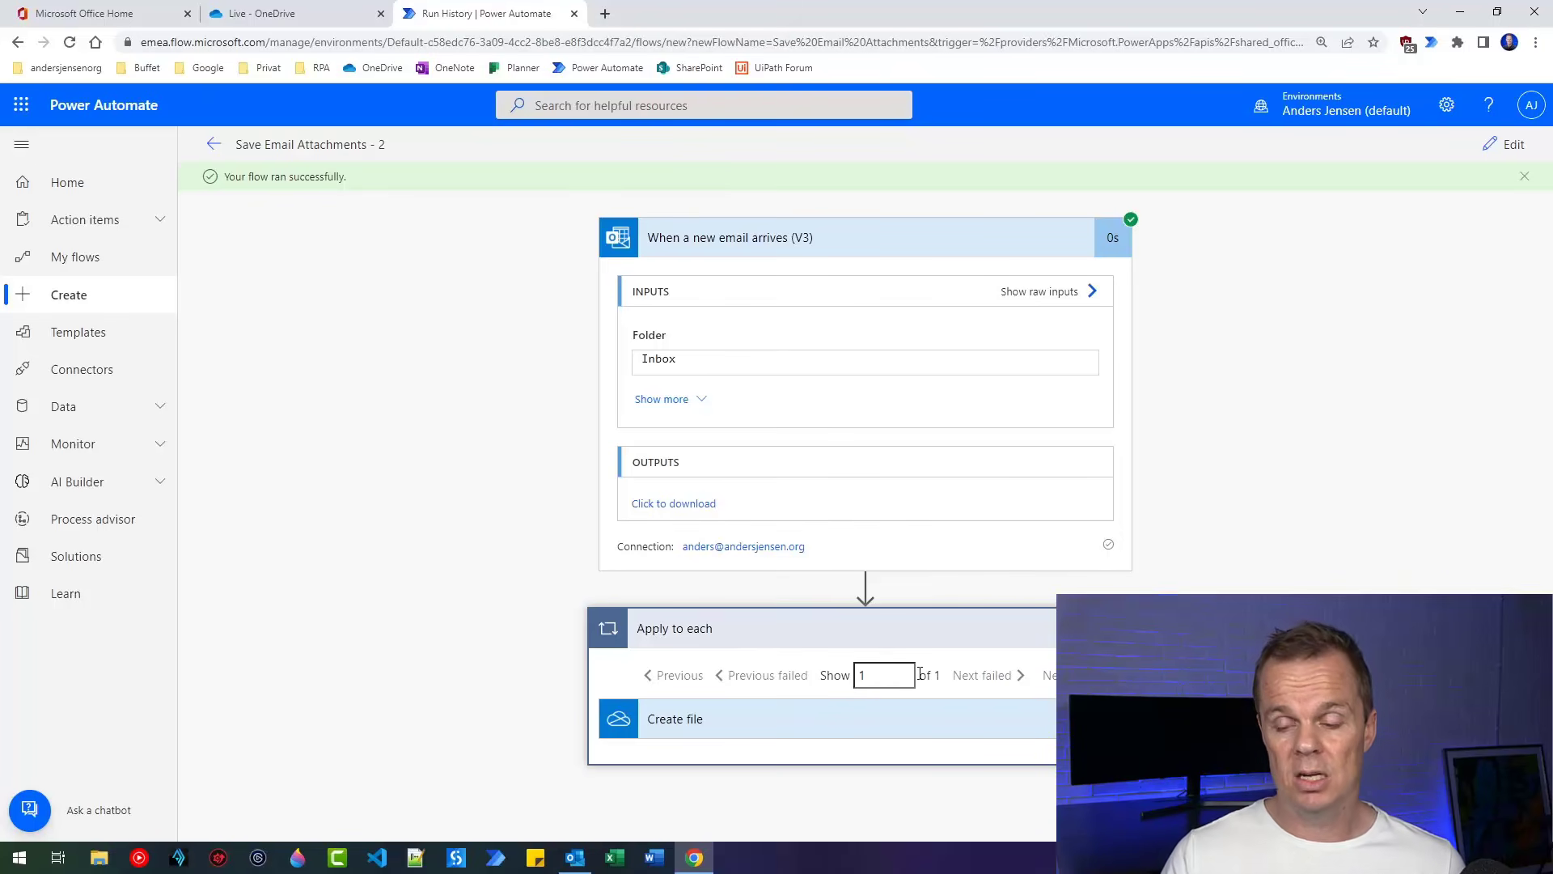
{"action": "left_click", "coordinate": [711, 730]}
{"action": "scroll", "coordinate": [811, 696], "scroll_direction": "down", "scroll_amount": 4}
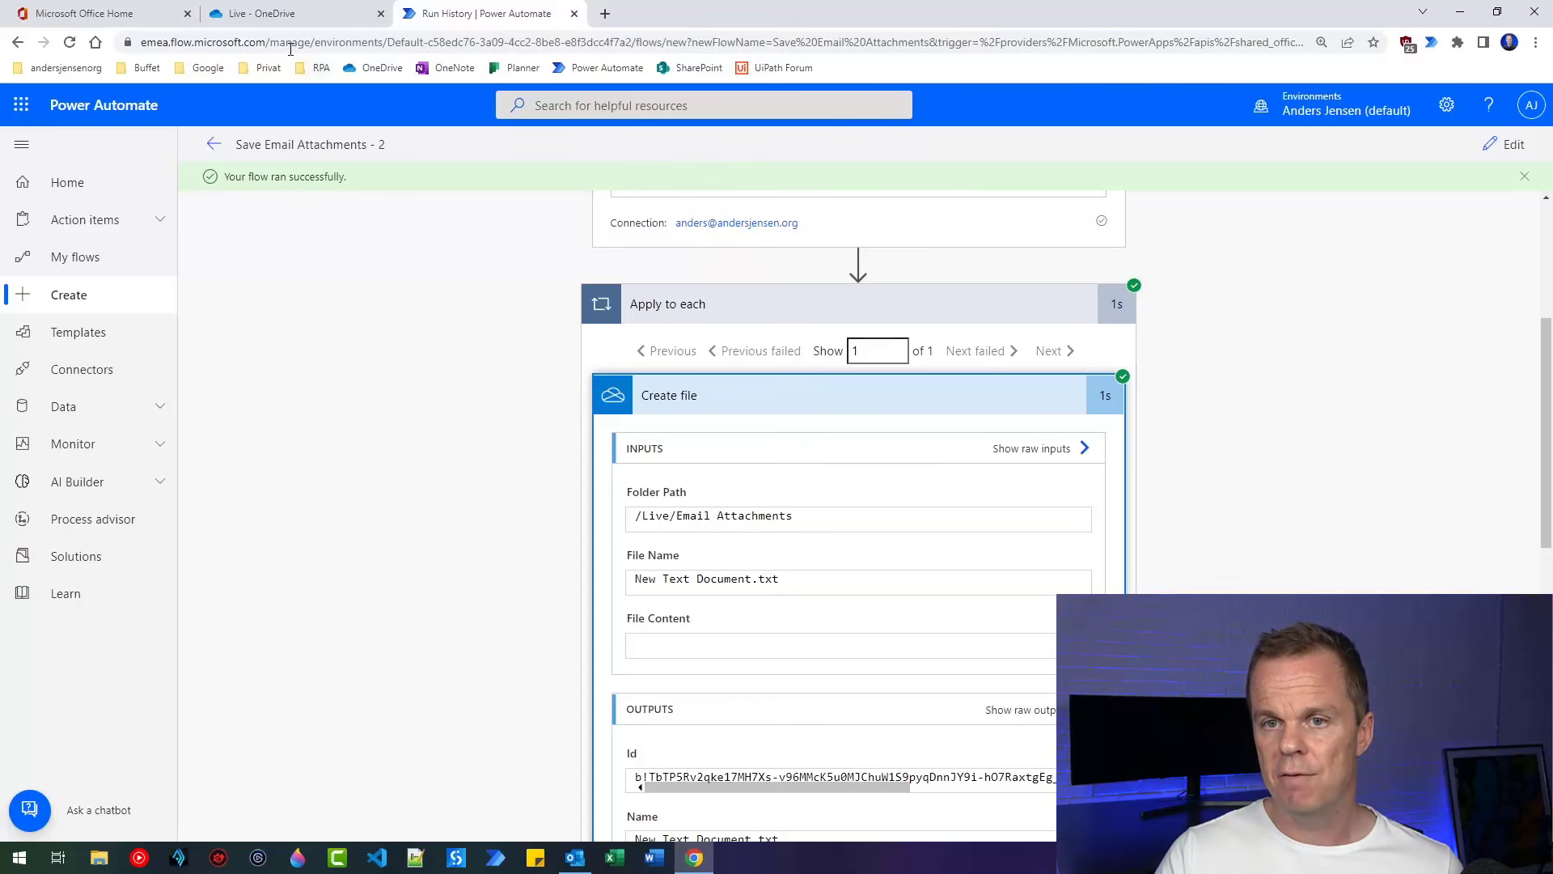
Check the Live/Email Attachments folder for the saved attachment, first in OneDrive online and also in File Explorer
{"action": "left_click", "coordinate": [303, 22]}
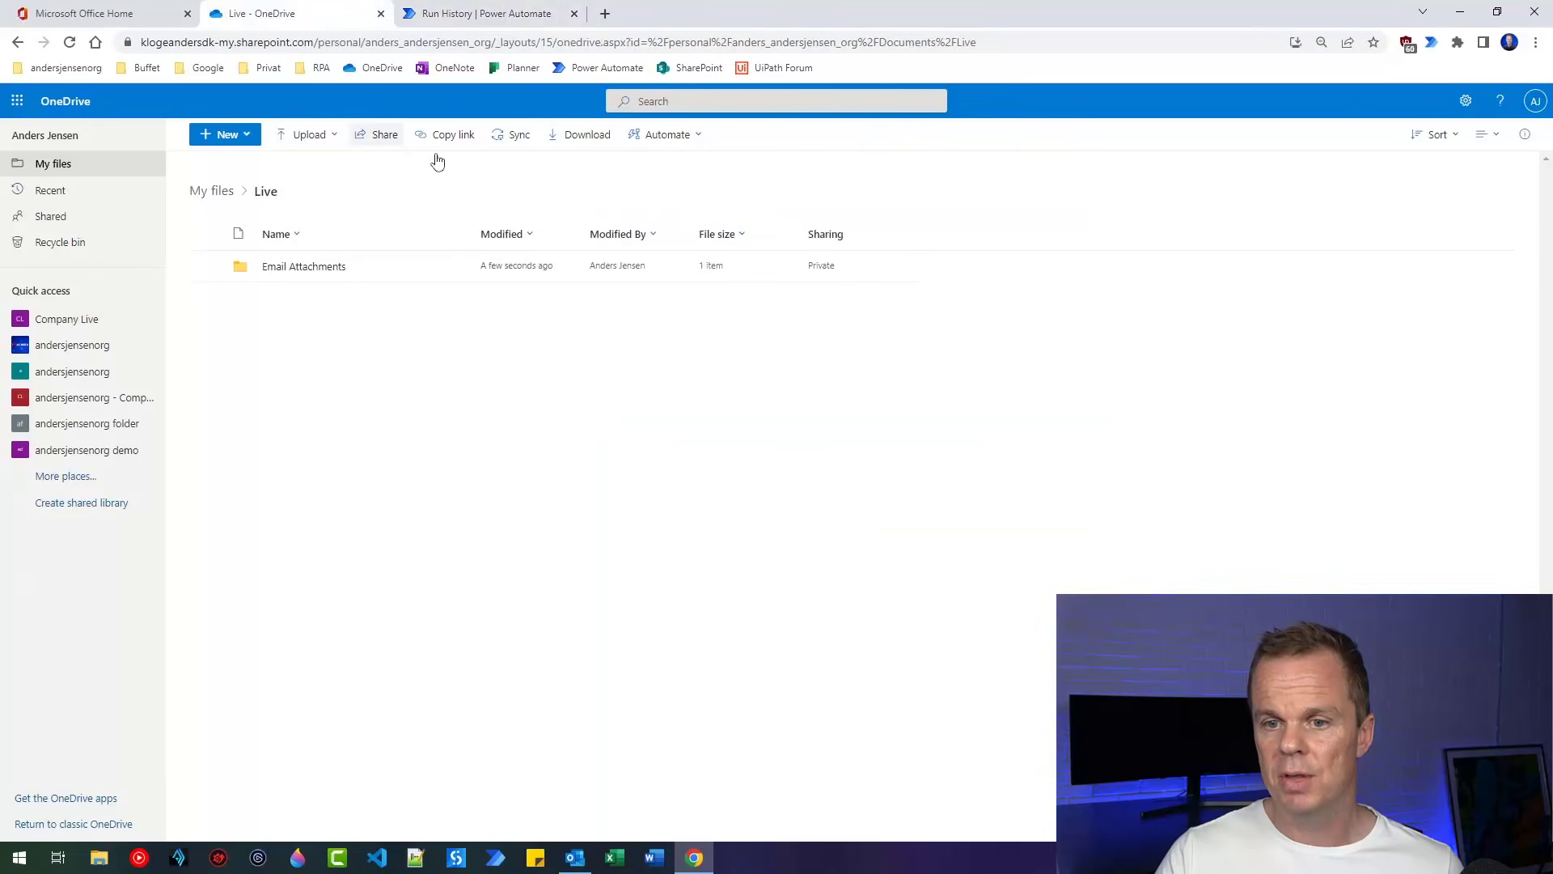
{"action": "left_click", "coordinate": [324, 267]}
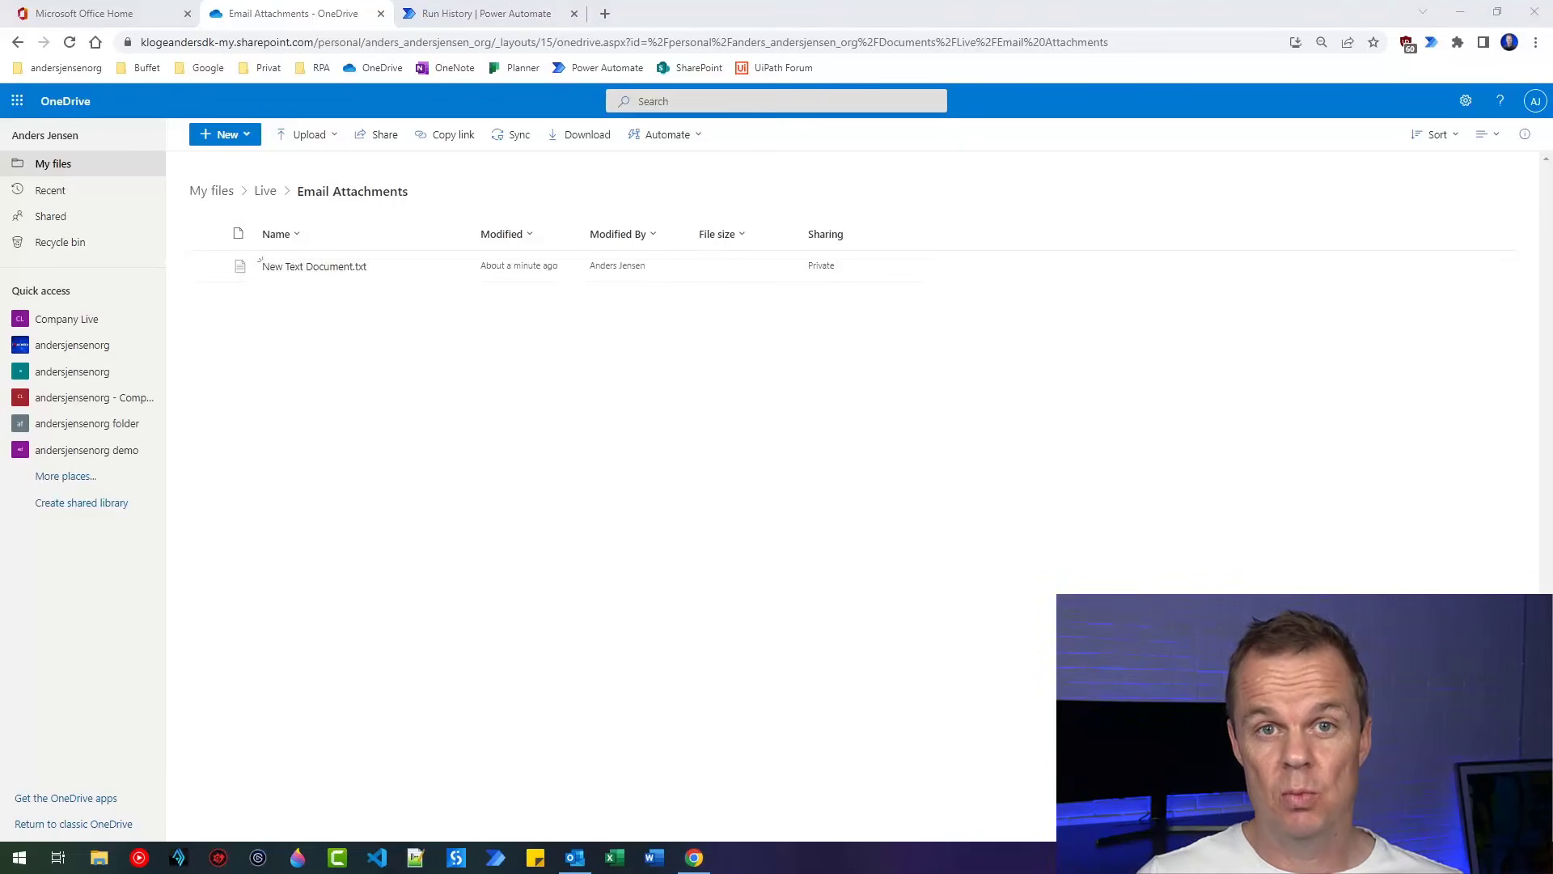
{"action": "left_click_drag", "start_coordinate": [0, 169], "coordinate": [676, 144]}
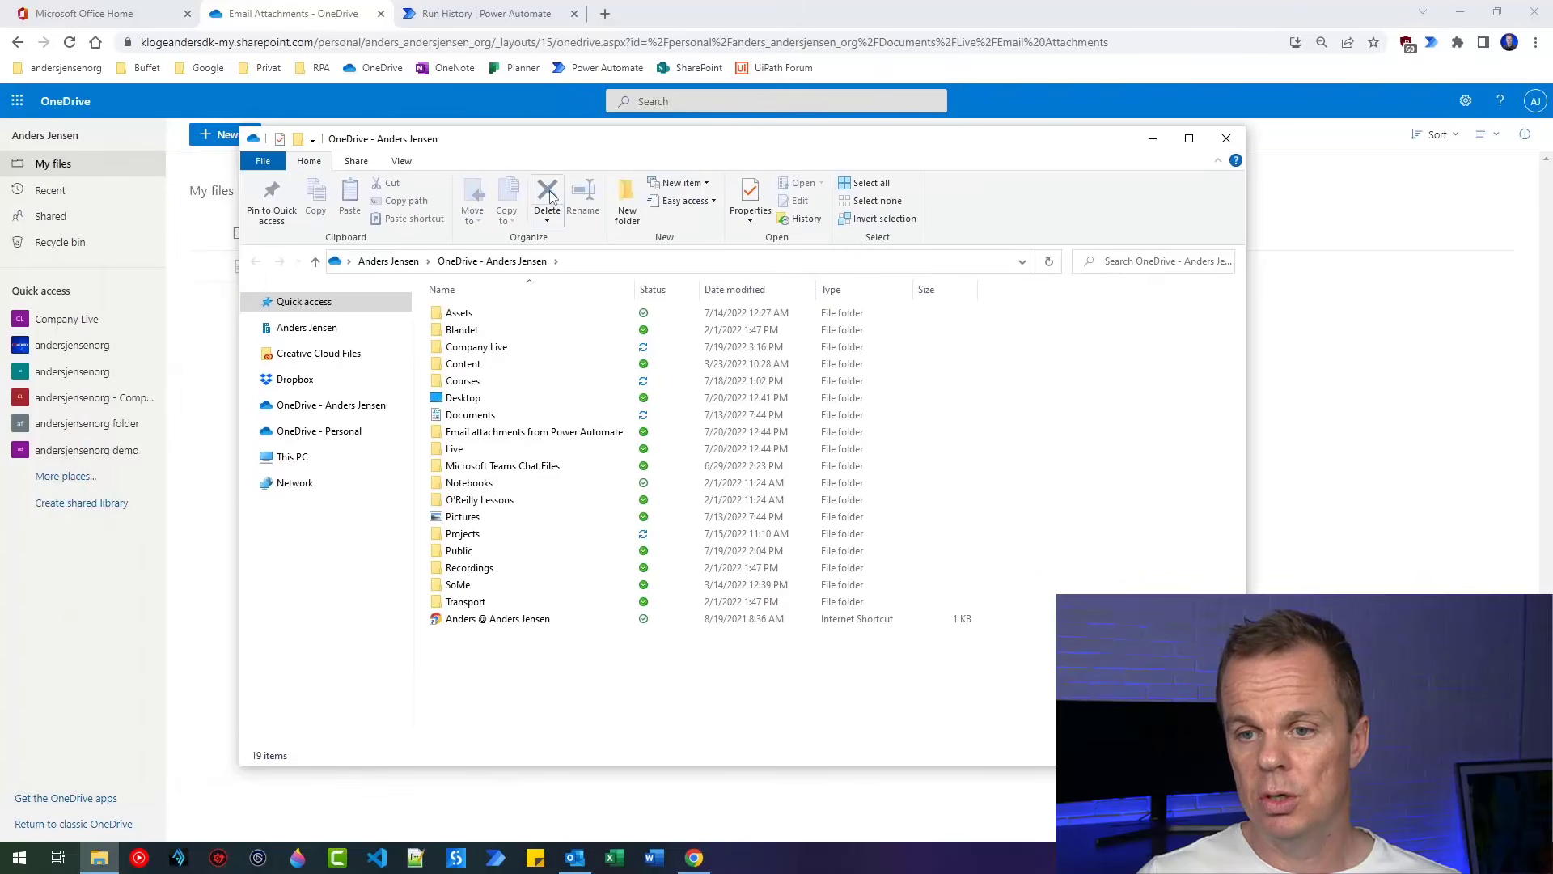
{"action": "double_click", "coordinate": [470, 449]}
{"action": "double_click", "coordinate": [501, 317]}
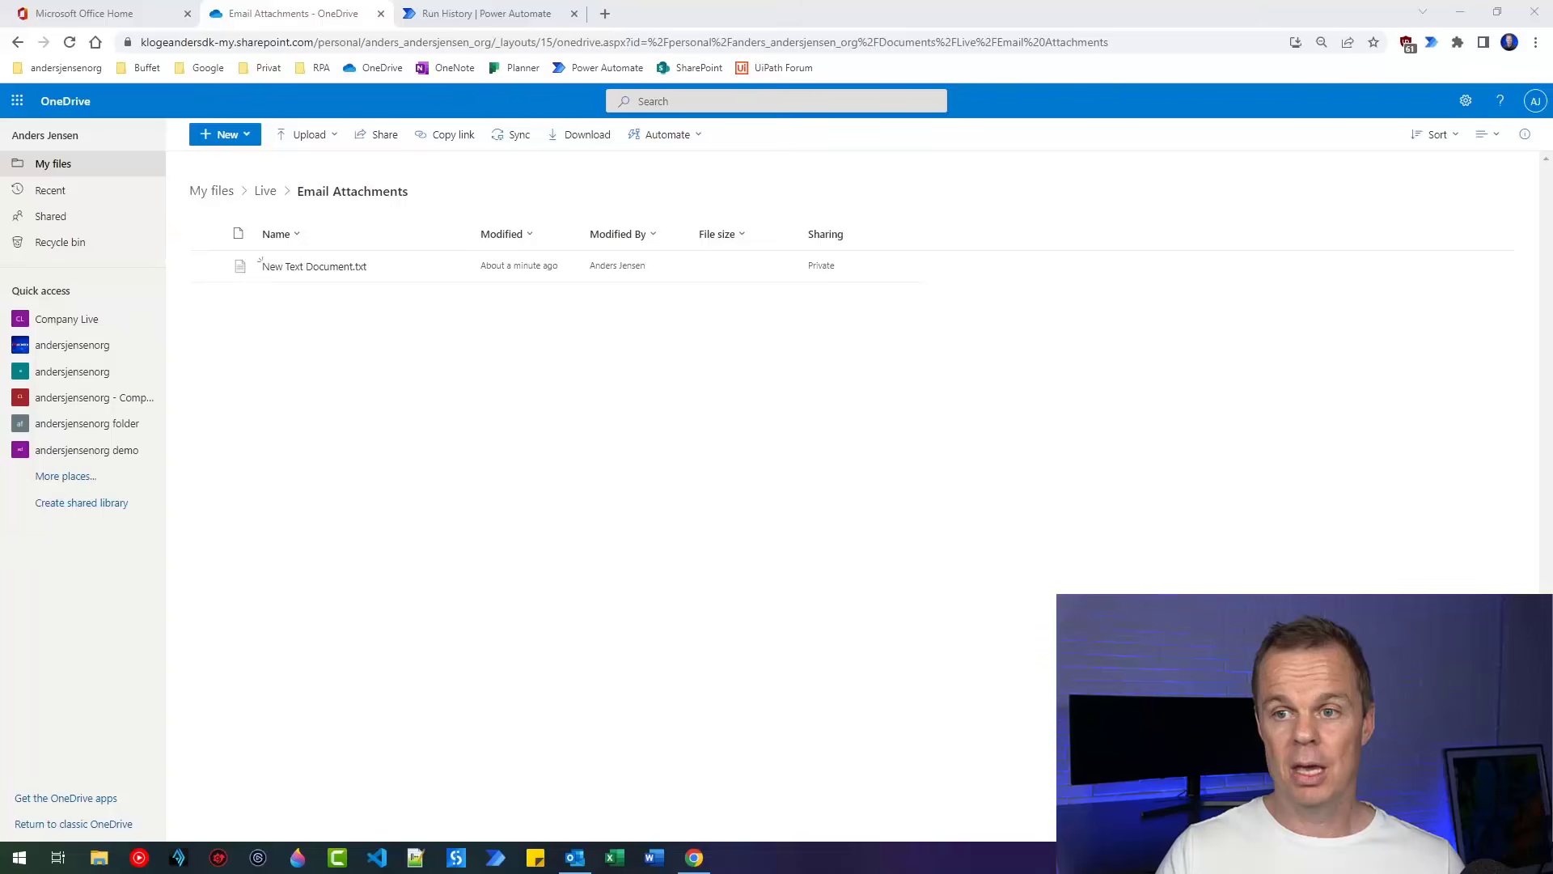
Go to the flow's details page in Power Automate, review the "Create file" action of the run in its history, and return to the details
{"action": "left_click", "coordinate": [486, 25]}
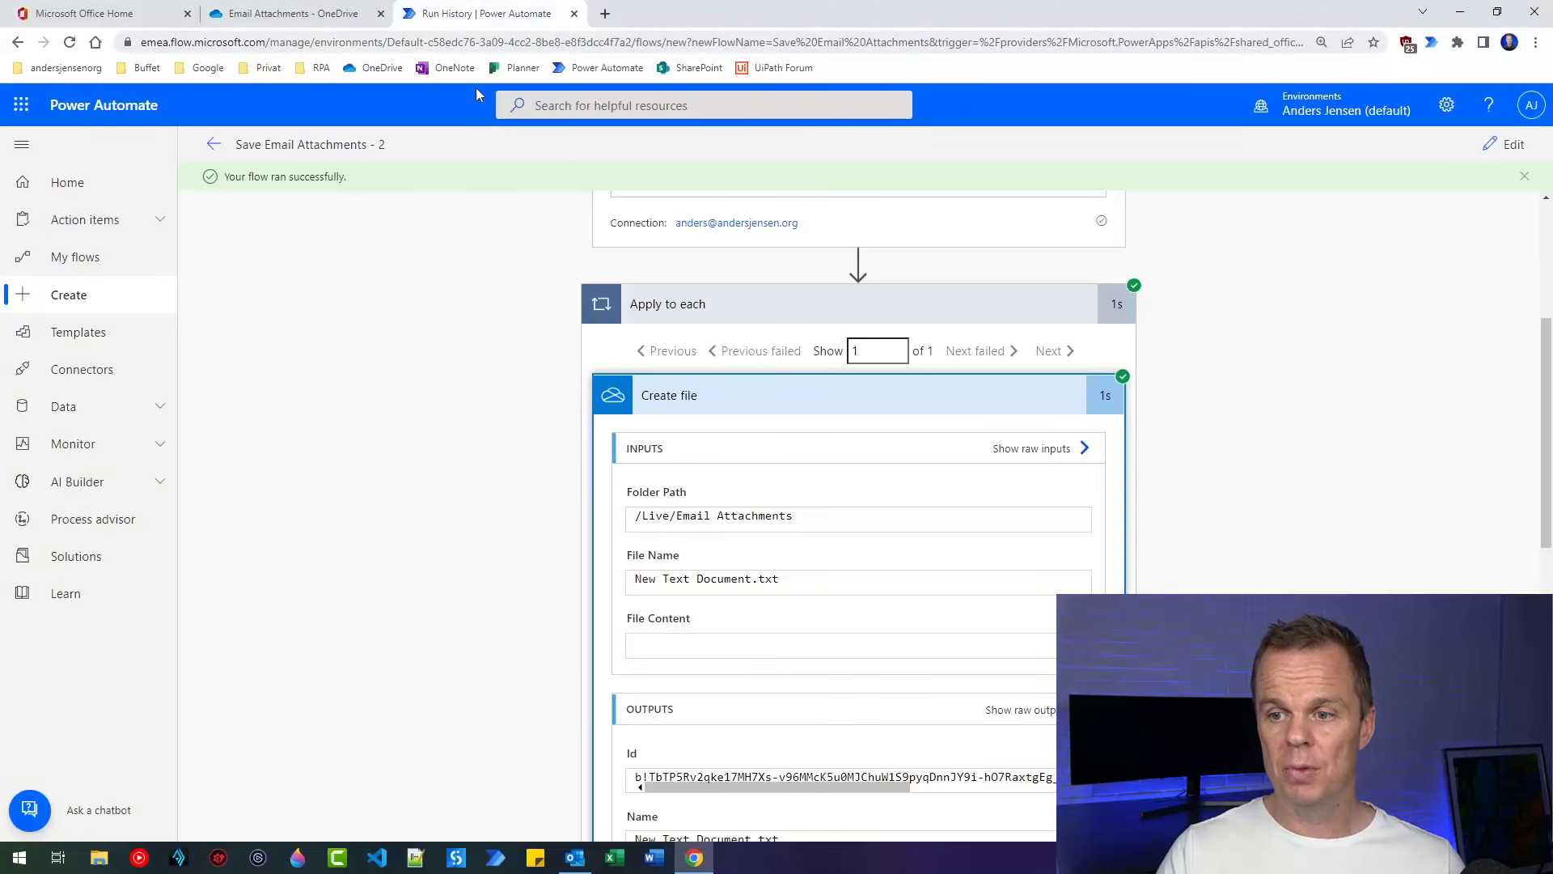
{"action": "left_click", "coordinate": [215, 145]}
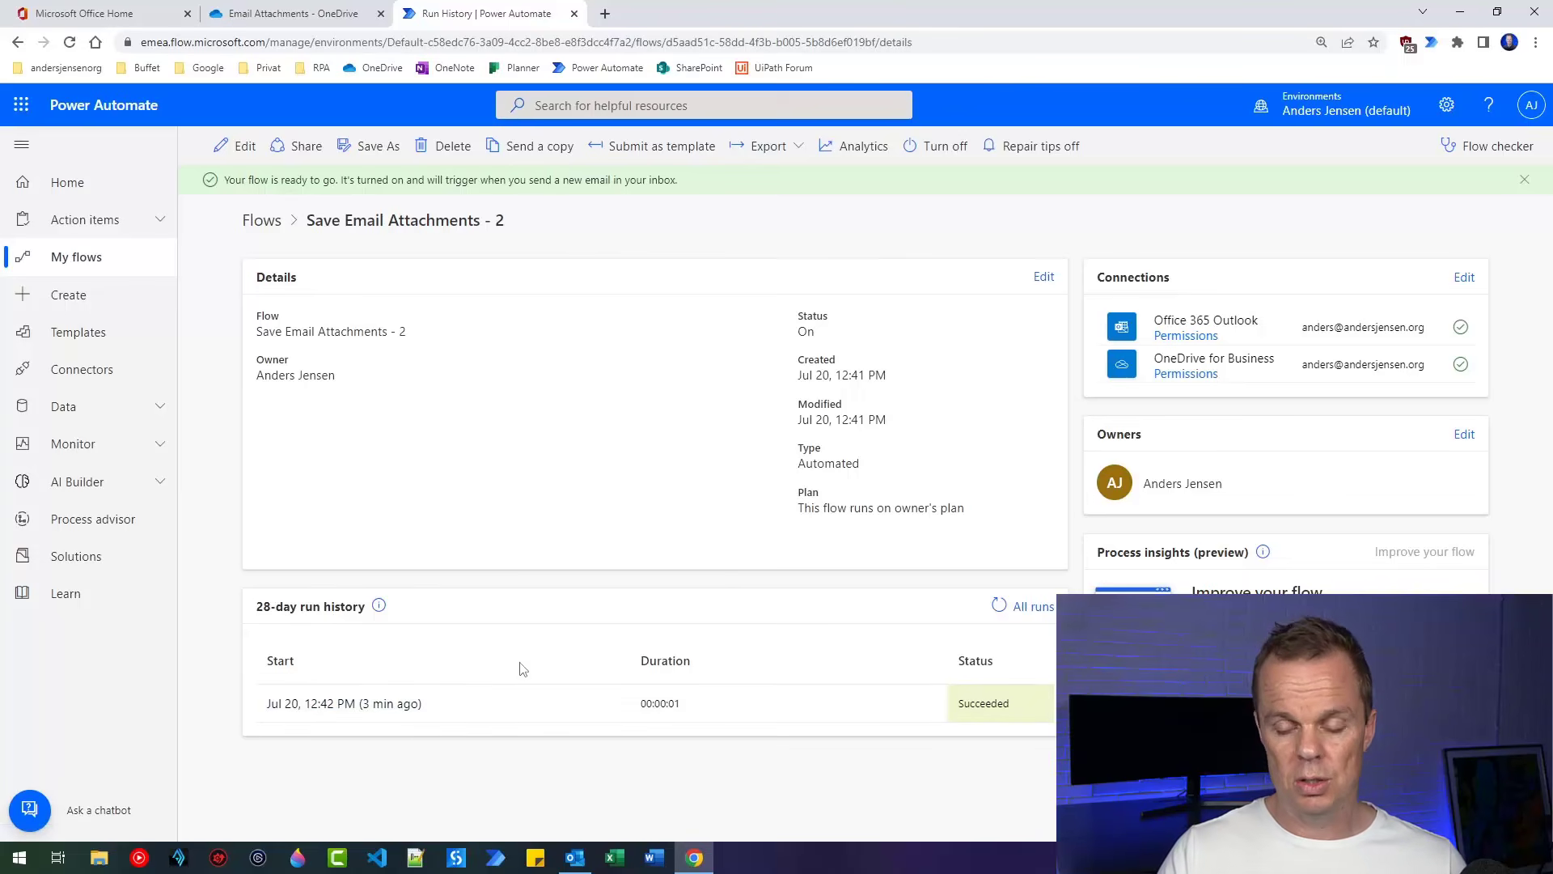
{"action": "left_click", "coordinate": [394, 703]}
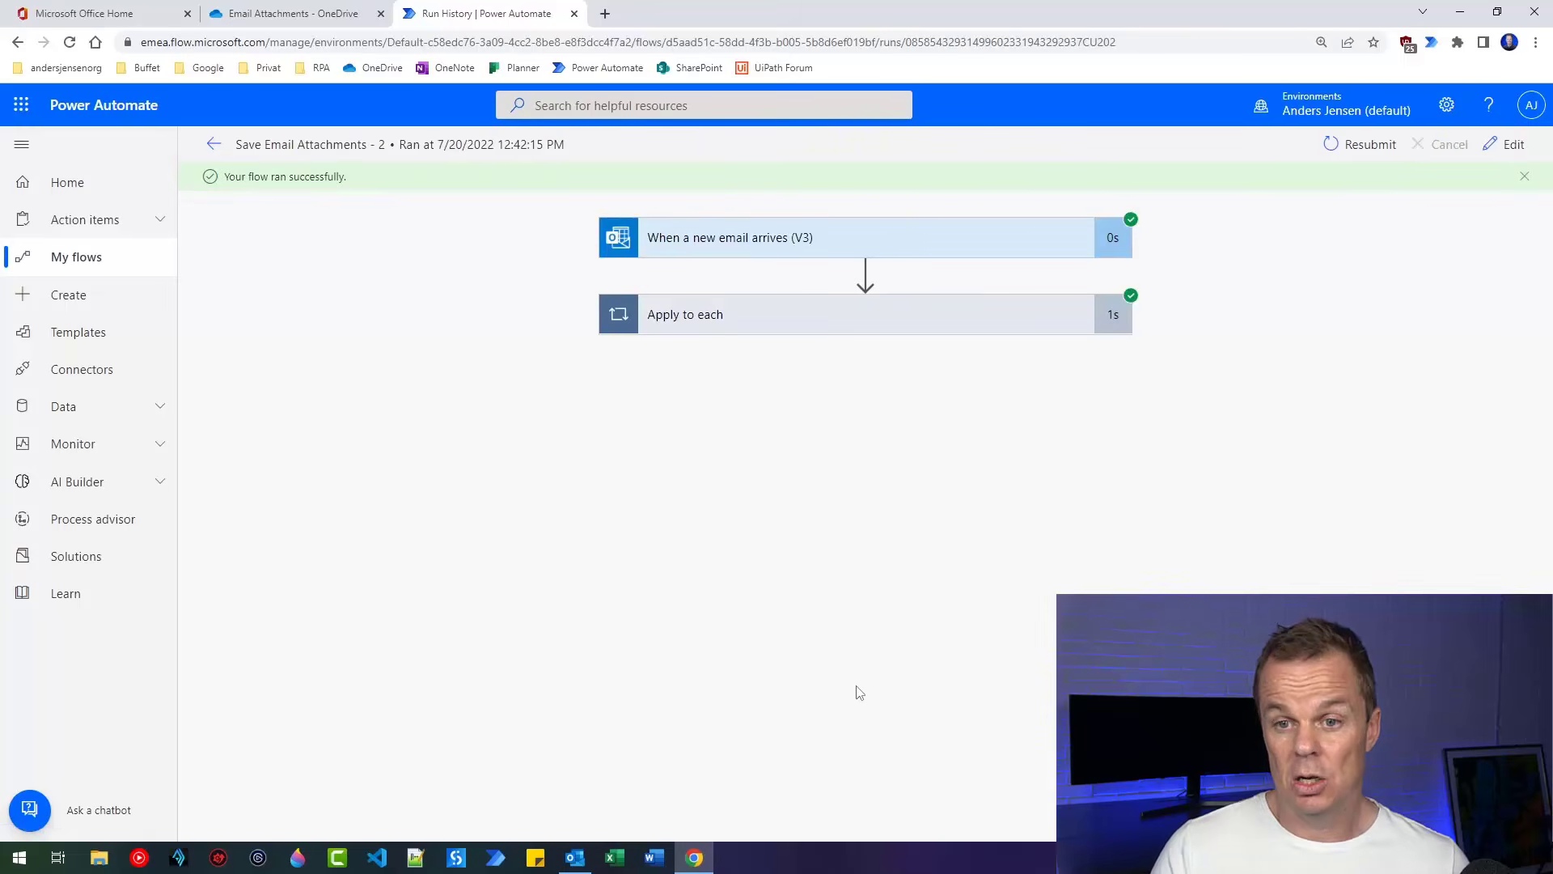
{"action": "left_click", "coordinate": [719, 324]}
{"action": "left_click", "coordinate": [773, 422]}
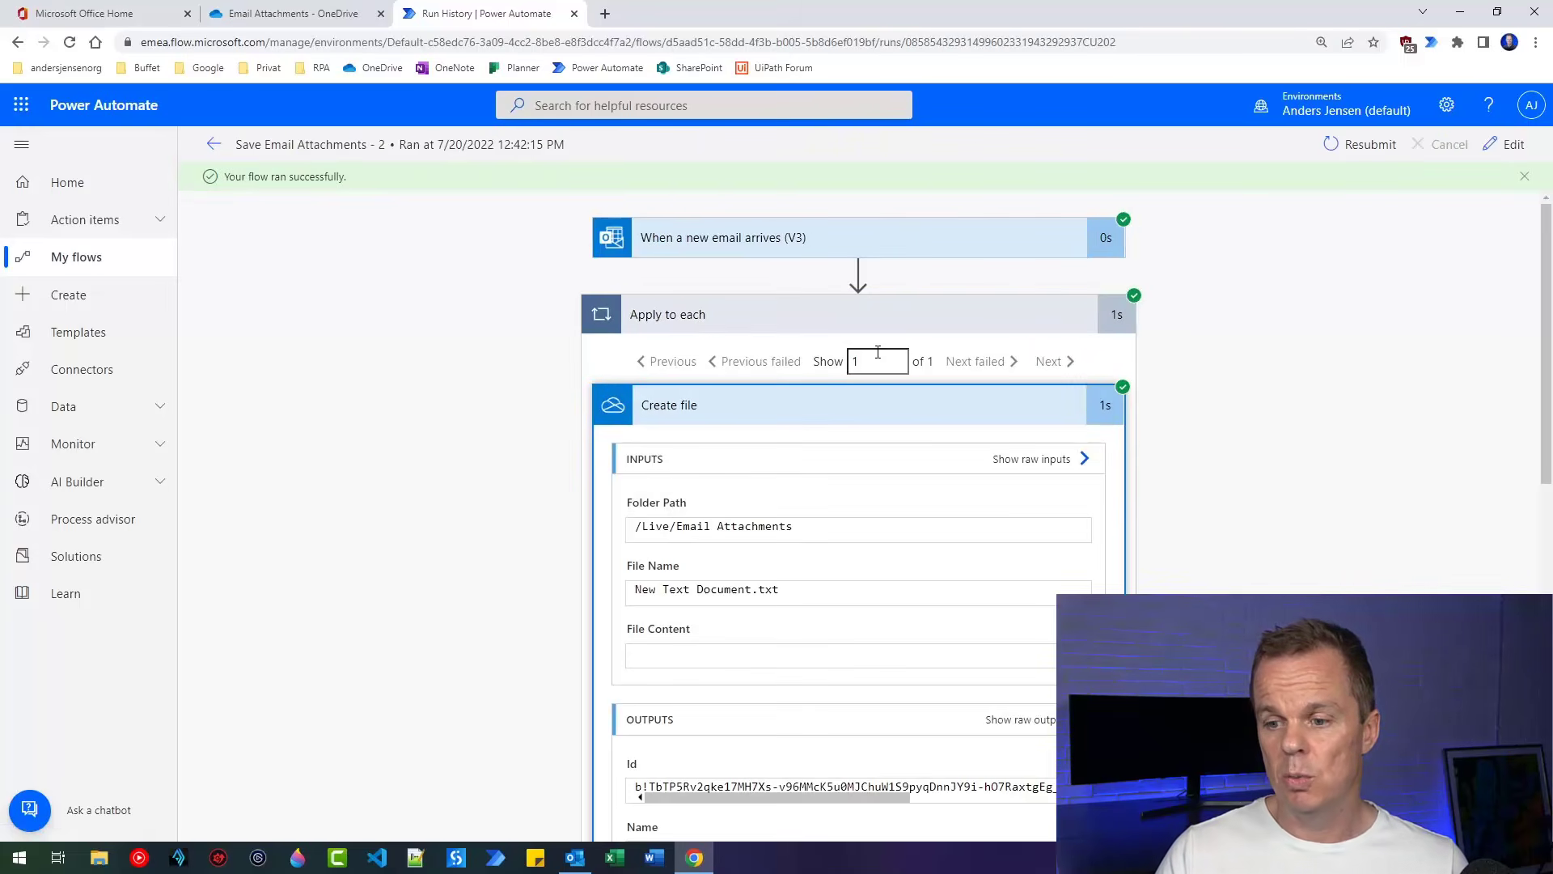
{"action": "left_click", "coordinate": [213, 148]}
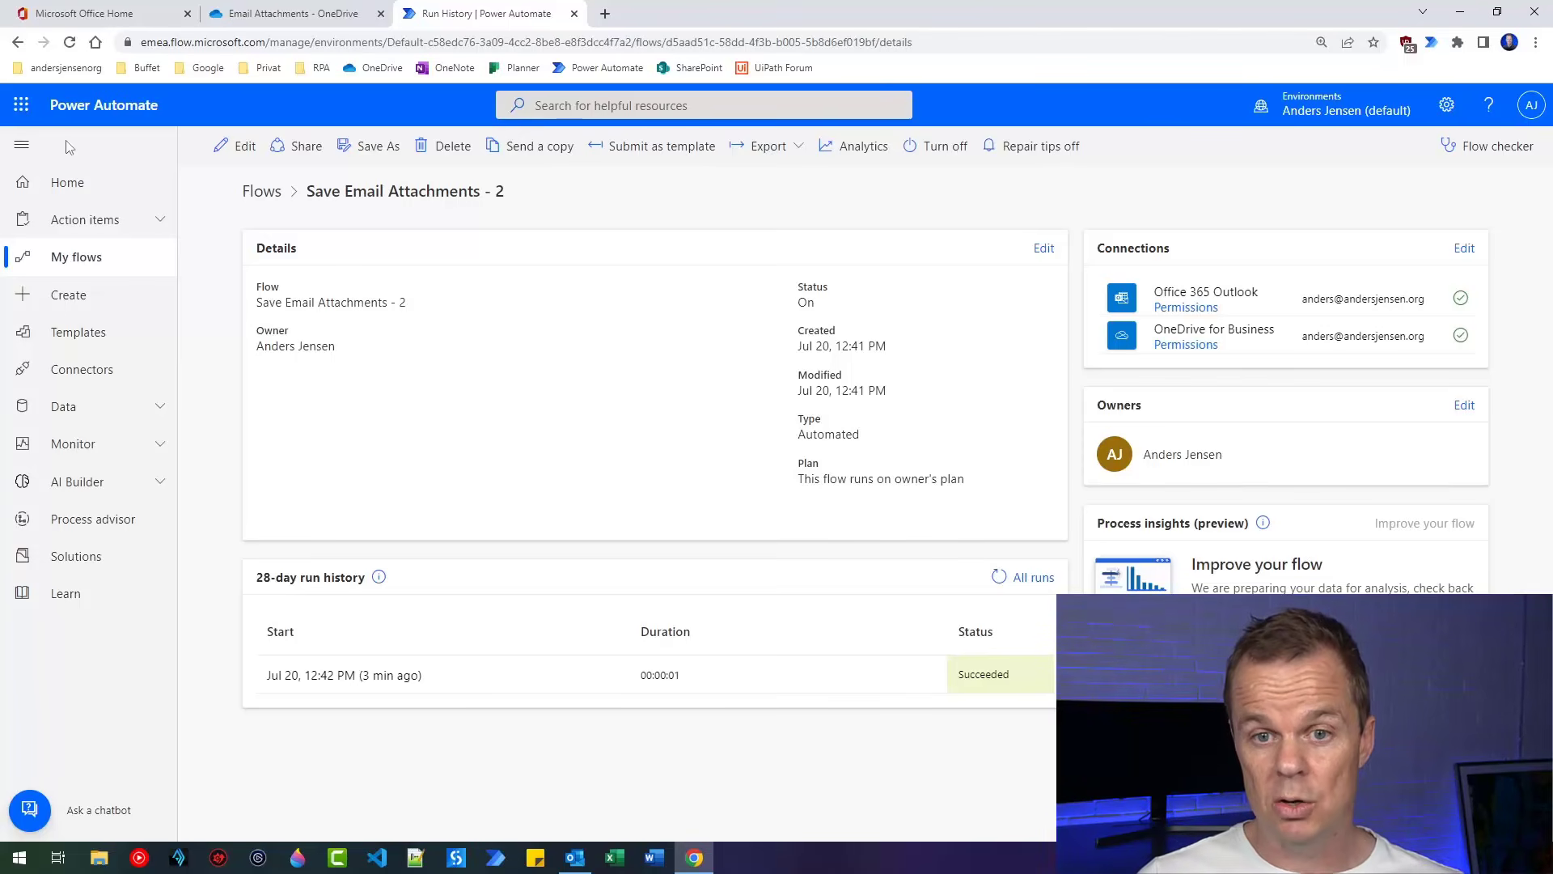
Open the My flows list and show the available actions for the "Save Email Attachments - 2" flow
{"action": "left_click", "coordinate": [65, 182]}
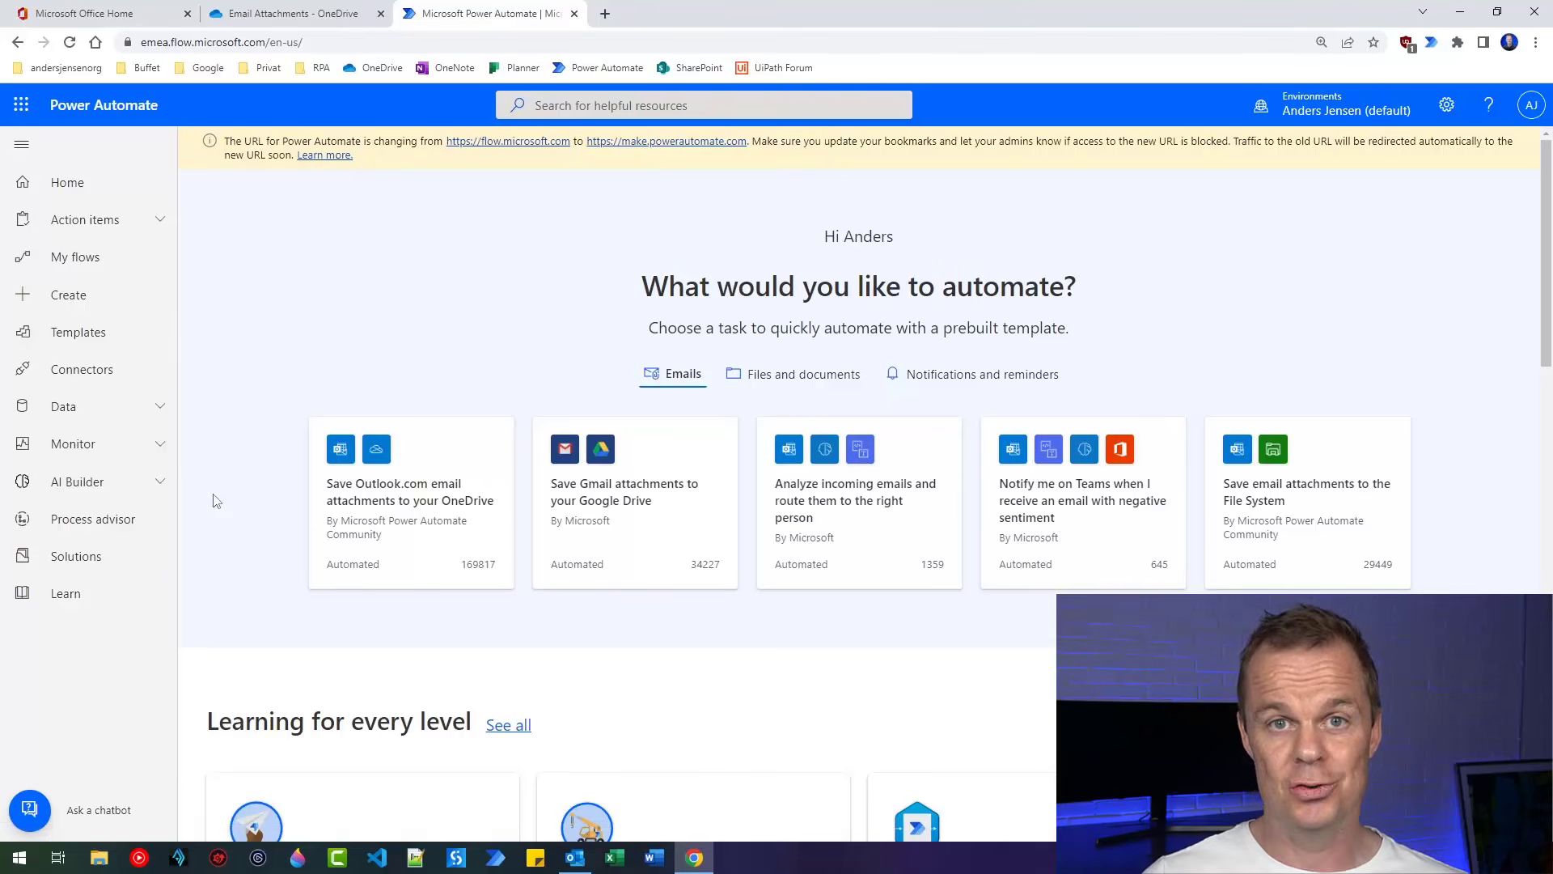
{"action": "left_click", "coordinate": [107, 275]}
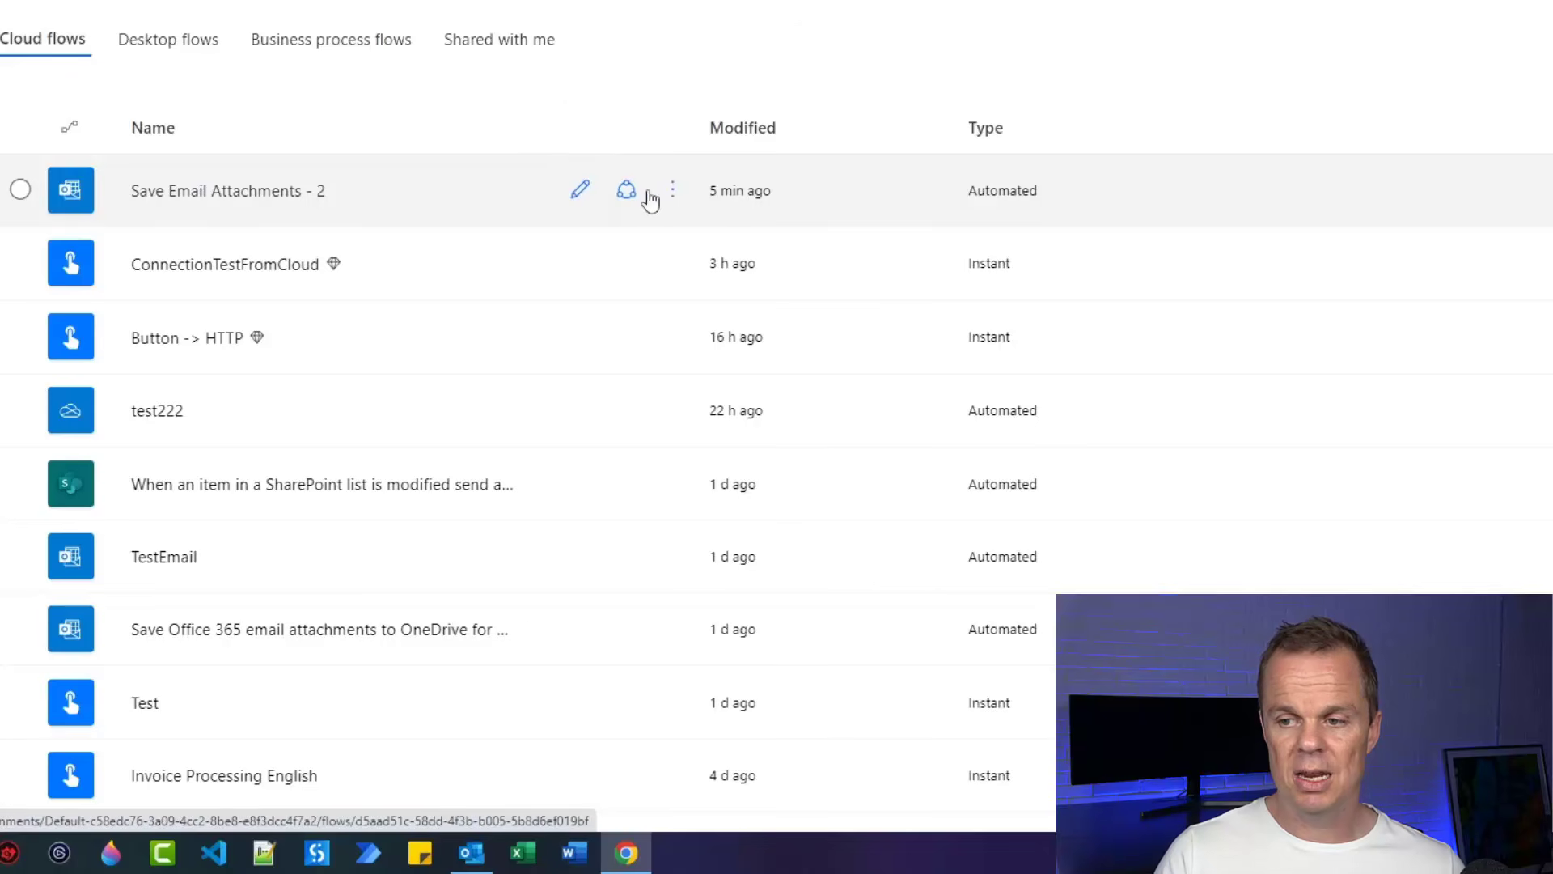
{"action": "left_click", "coordinate": [675, 194]}
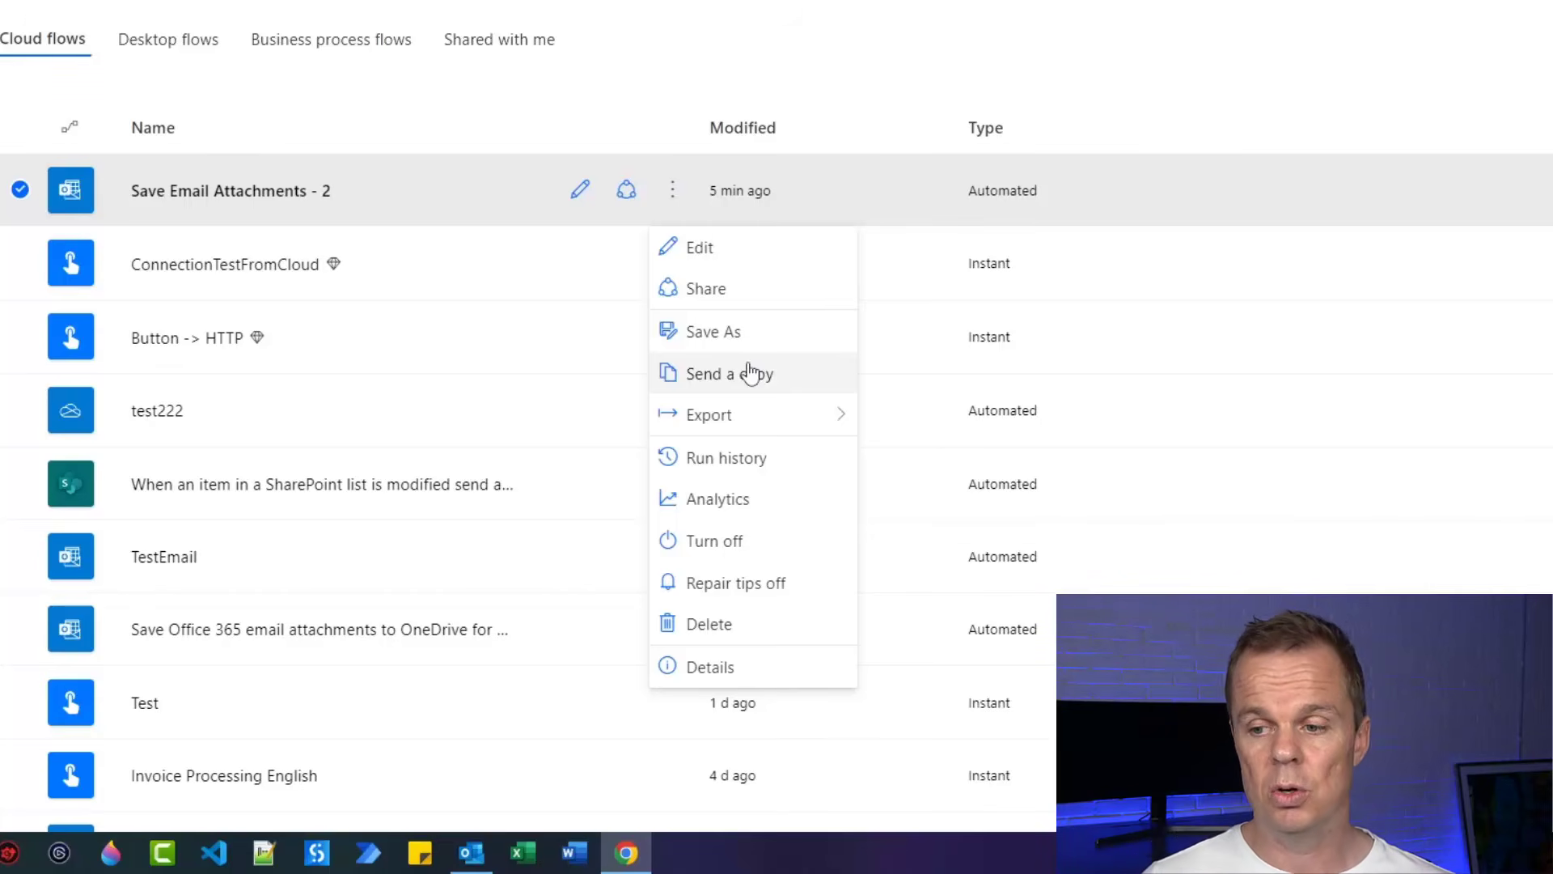
{"action": "mouse_move", "coordinate": [728, 419]}
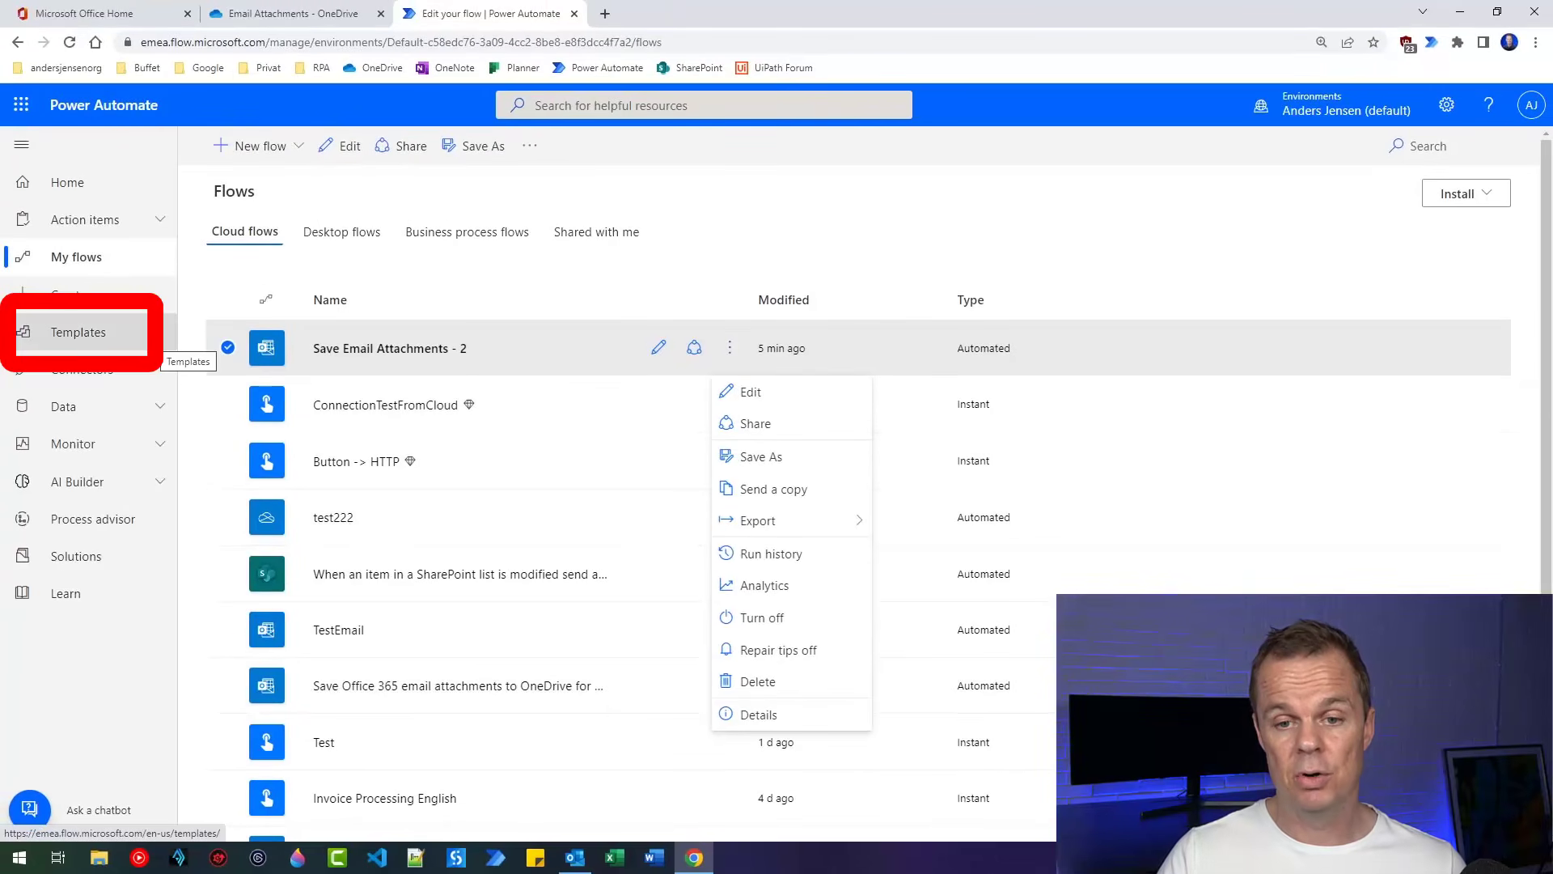
Open the Power Automate template gallery, search it for "sharepoint" and browse the matching templates
{"action": "left_click", "coordinate": [139, 342]}
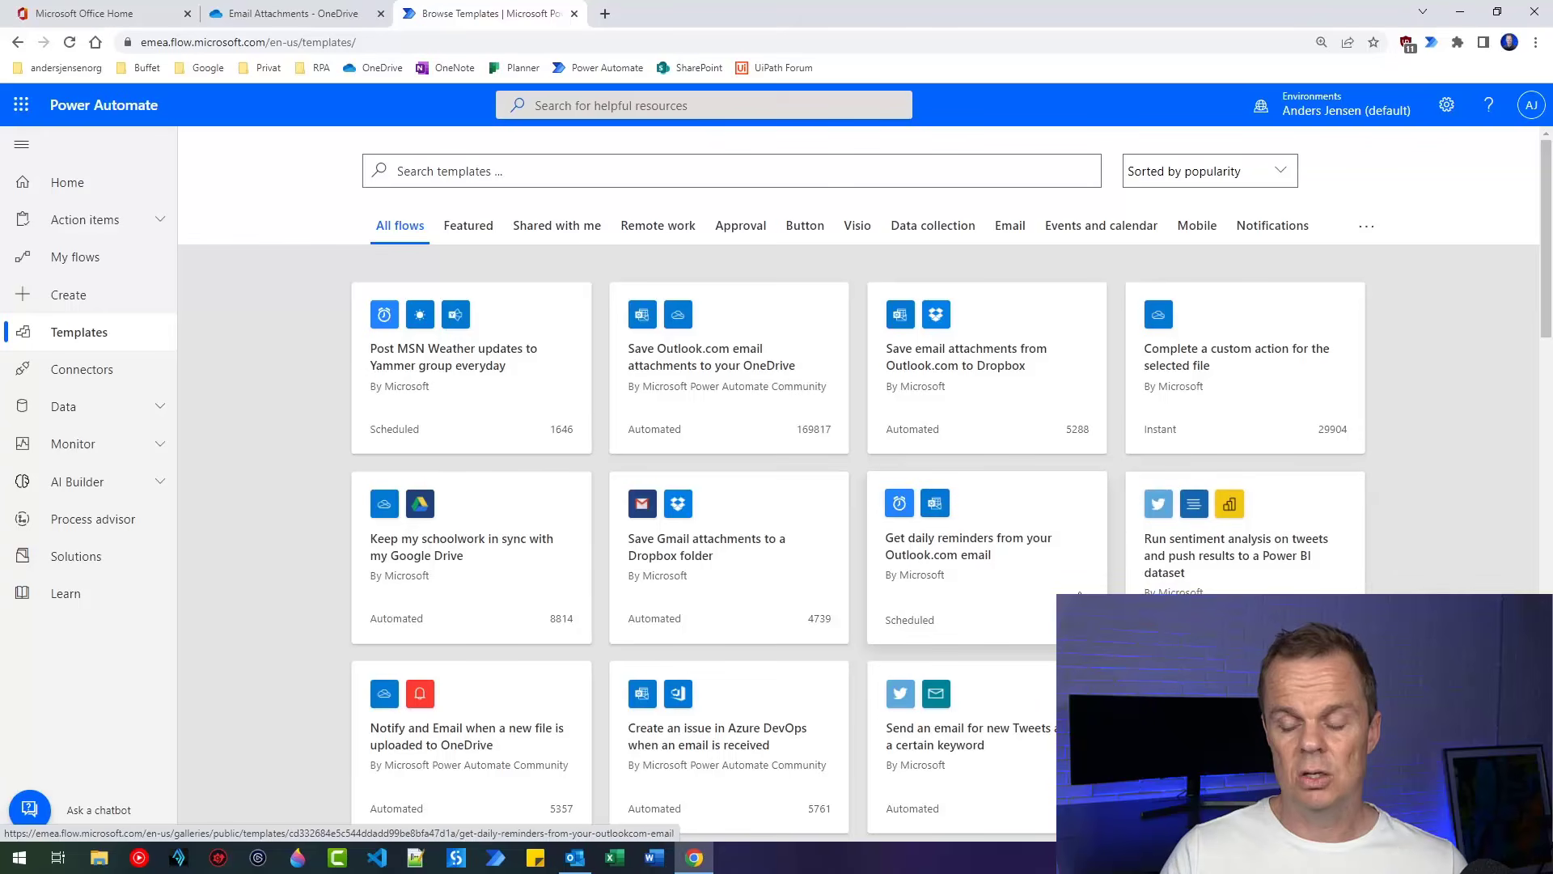
{"action": "scroll", "coordinate": [938, 558], "scroll_direction": "down", "scroll_amount": 1}
{"action": "scroll", "coordinate": [938, 558], "scroll_direction": "up", "scroll_amount": 1}
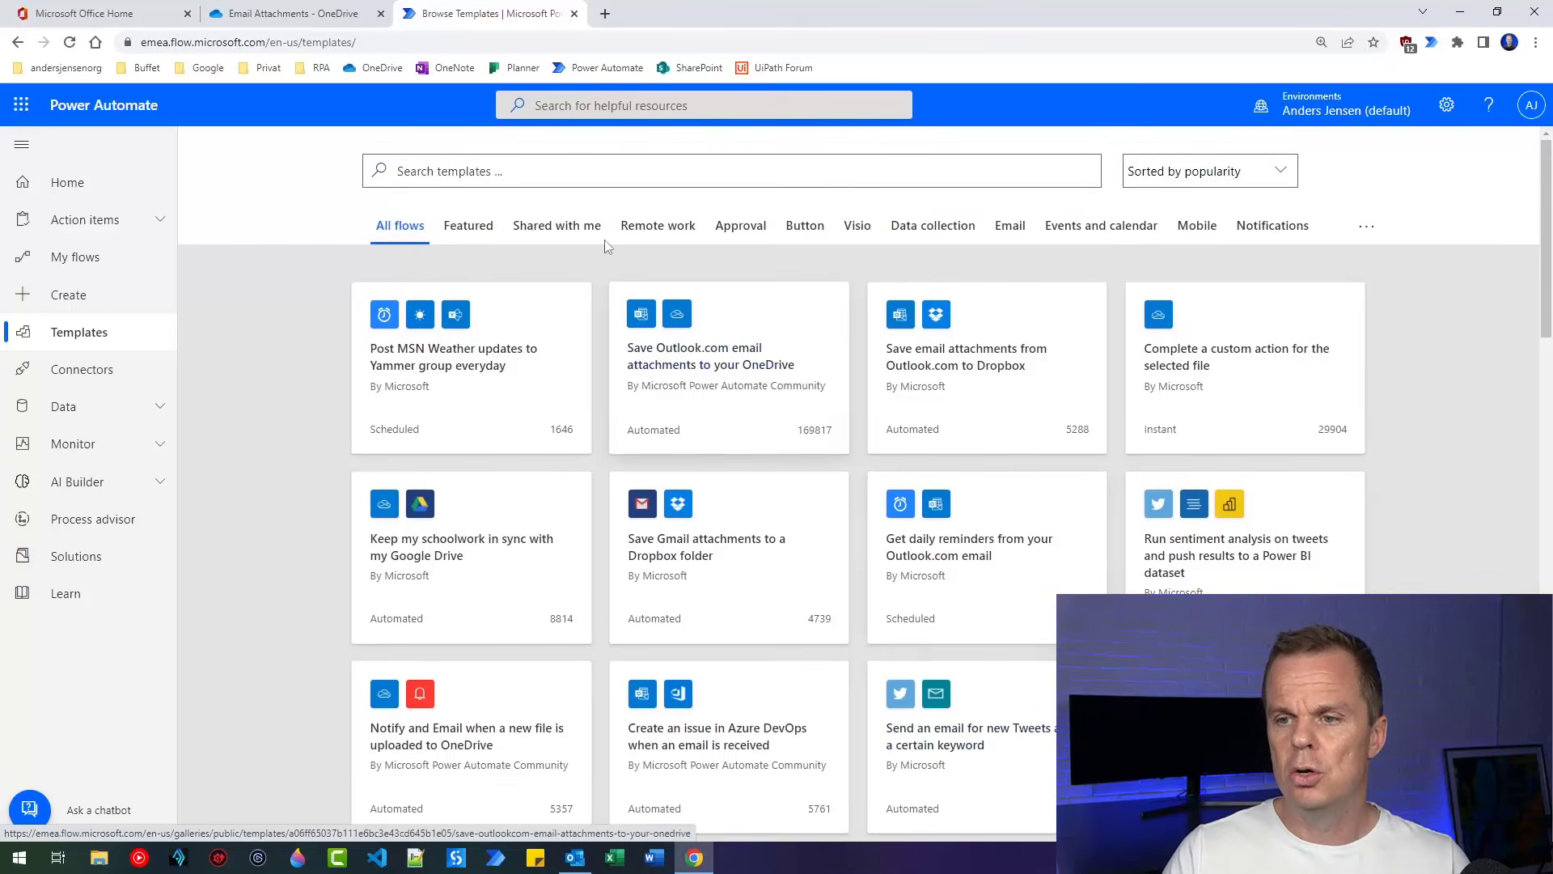
{"action": "left_click", "coordinate": [571, 177]}
{"action": "type", "text": "sharepoint"}
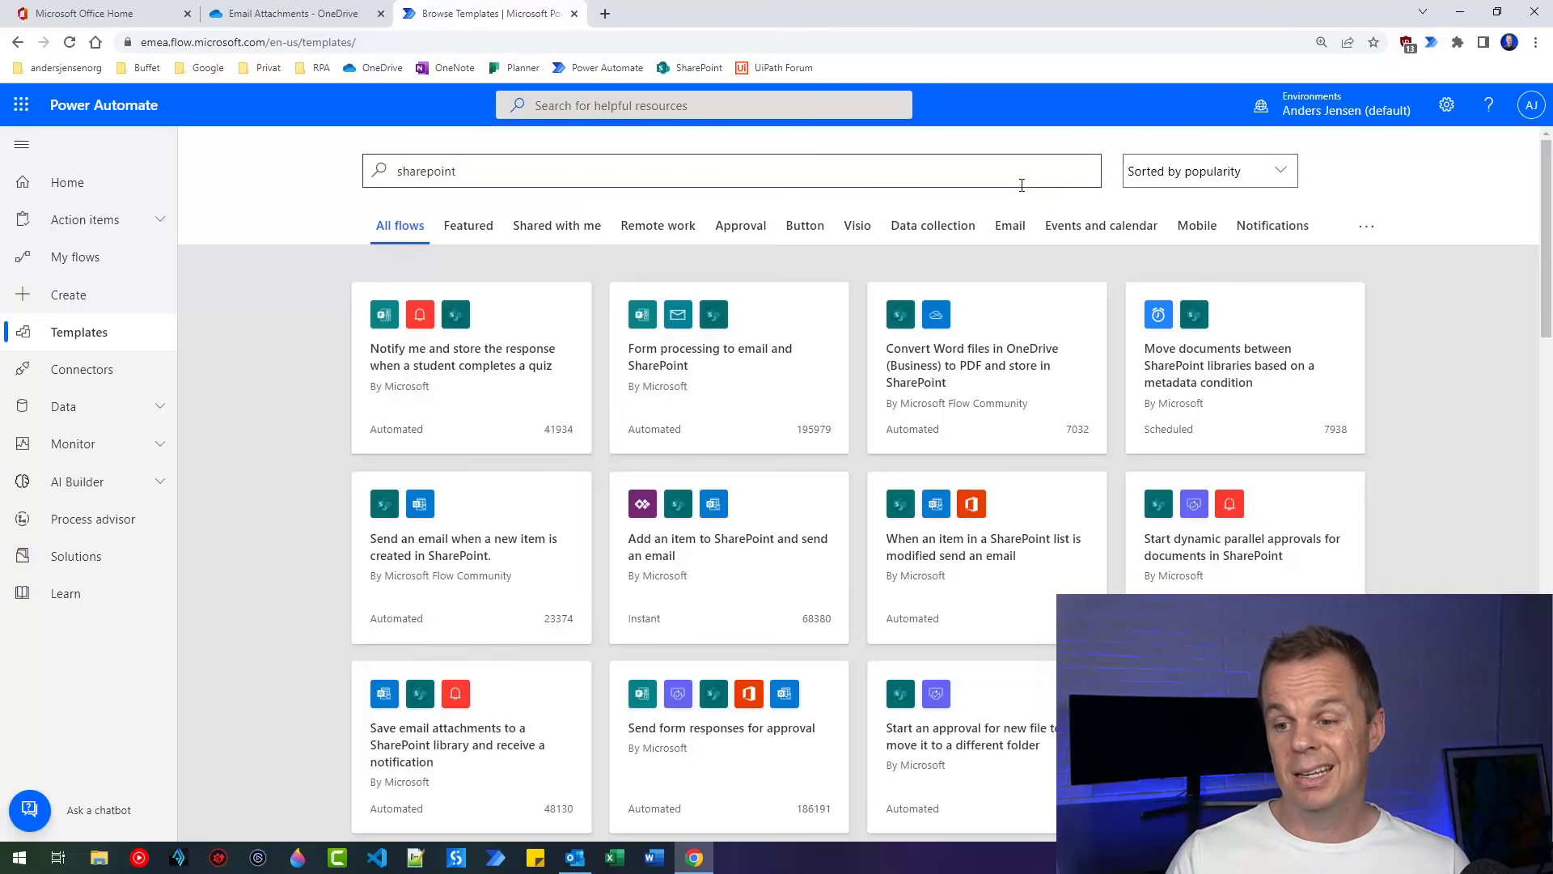
{"action": "scroll", "coordinate": [948, 463], "scroll_direction": "down", "scroll_amount": 15}
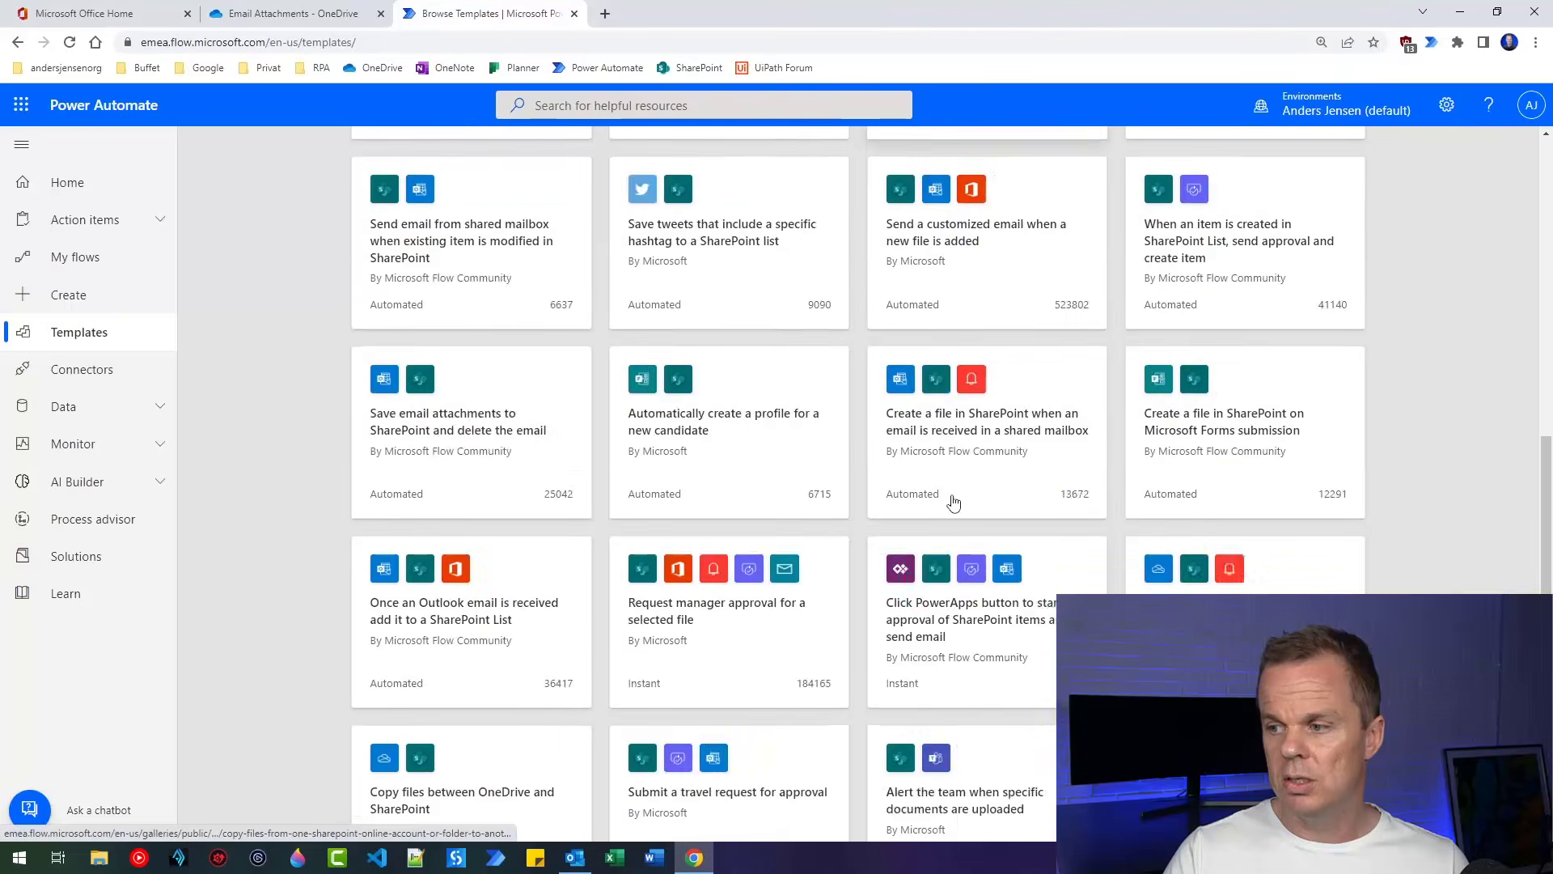
{"action": "left_click", "coordinate": [889, 817]}
{"action": "scroll", "coordinate": [914, 615], "scroll_direction": "down", "scroll_amount": 2}
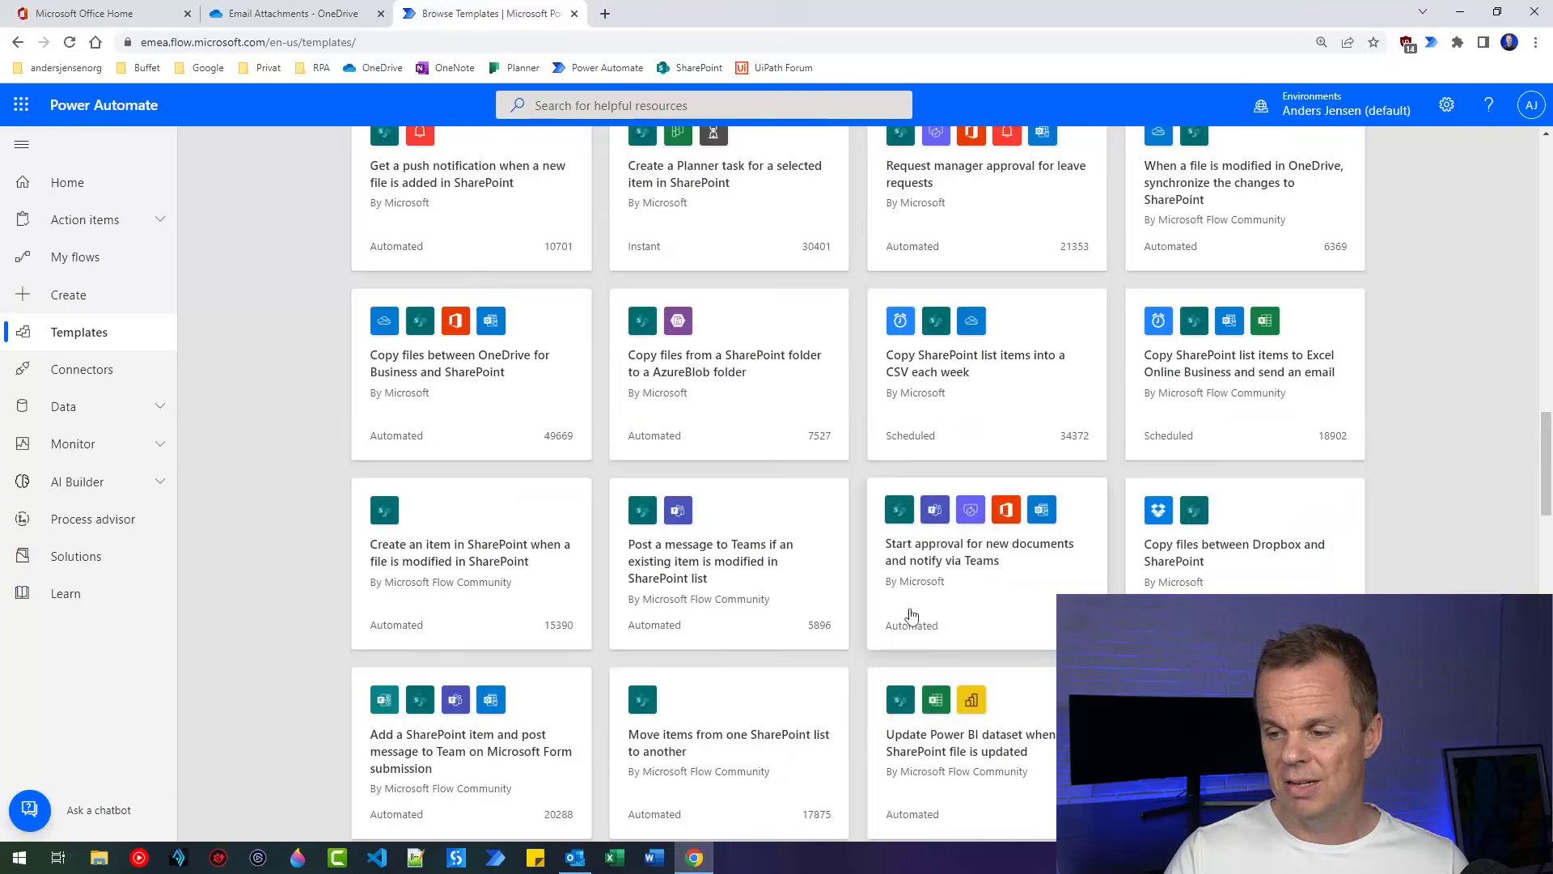
Search the template gallery for "sharepoint item"
{"action": "scroll", "coordinate": [915, 593], "scroll_direction": "up", "scroll_amount": 15}
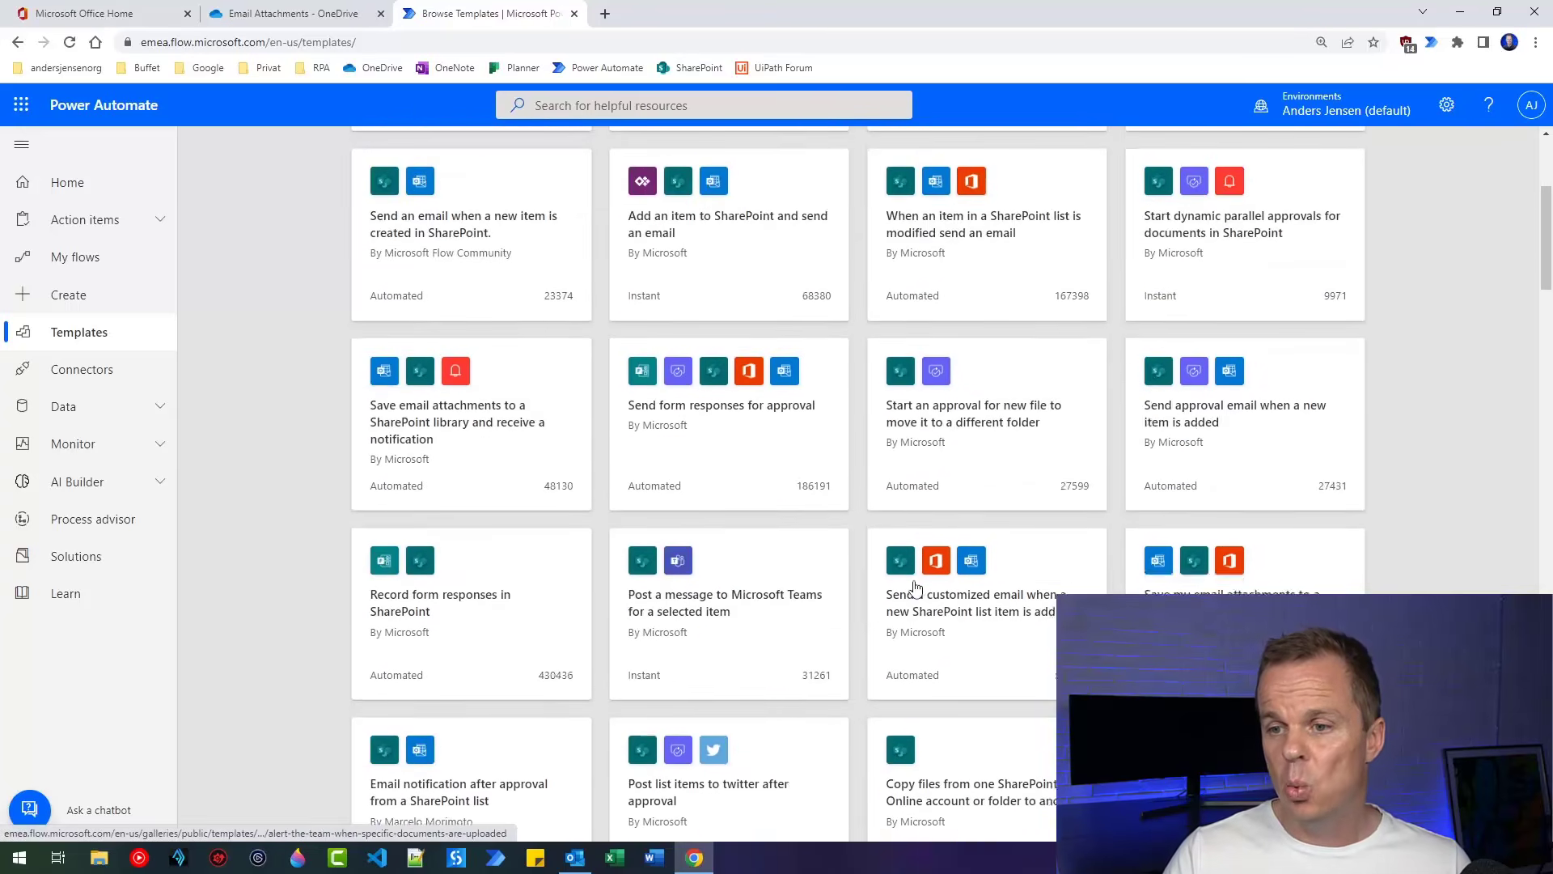
{"action": "scroll", "coordinate": [915, 583], "scroll_direction": "up", "scroll_amount": 3}
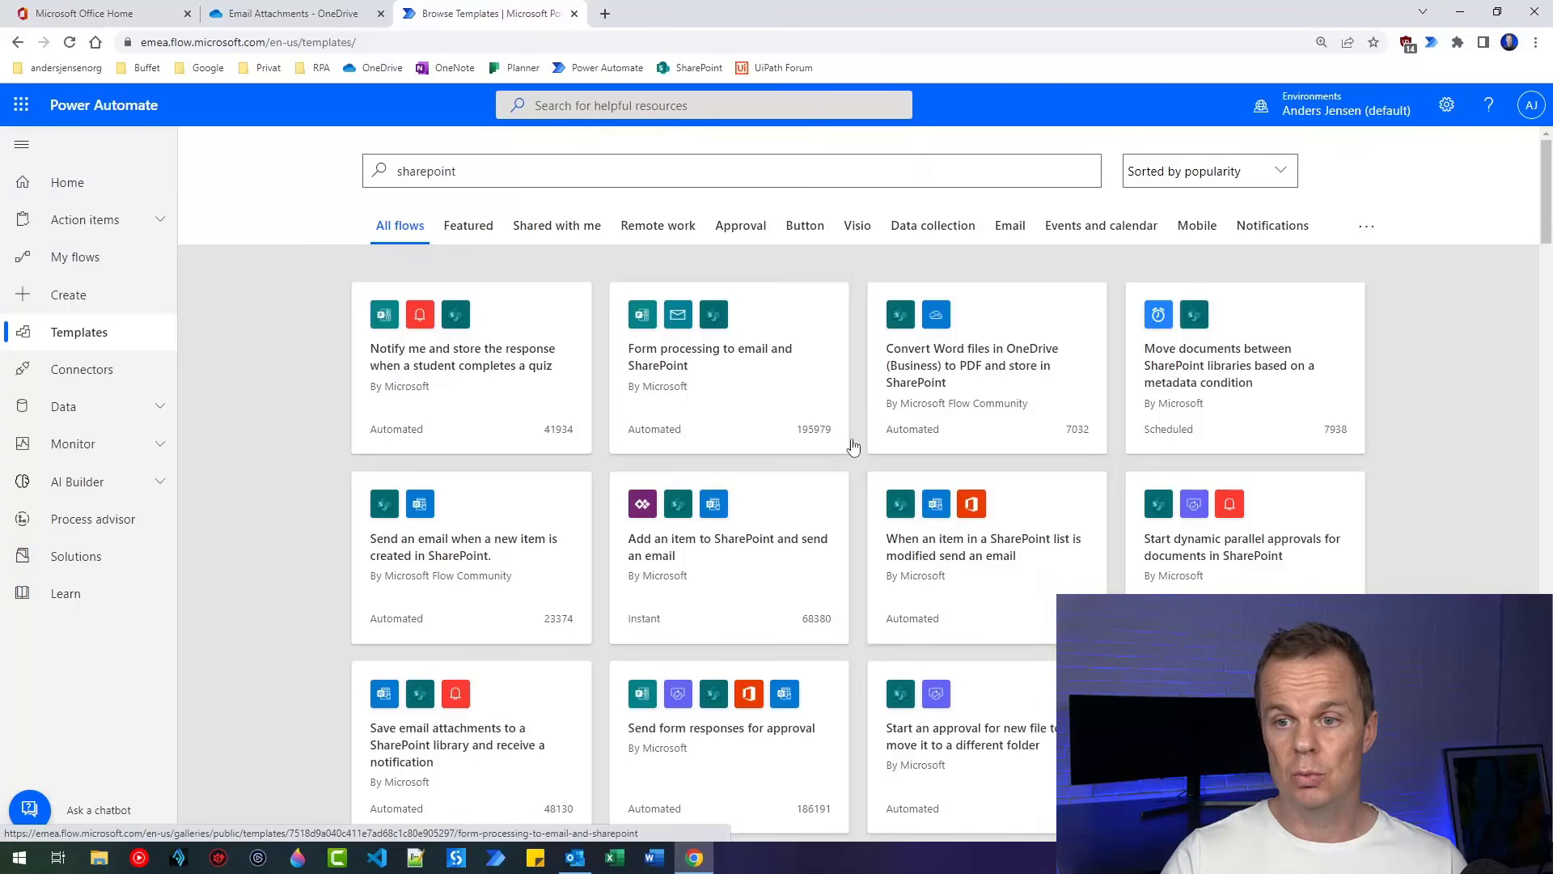
{"action": "left_click", "coordinate": [613, 178]}
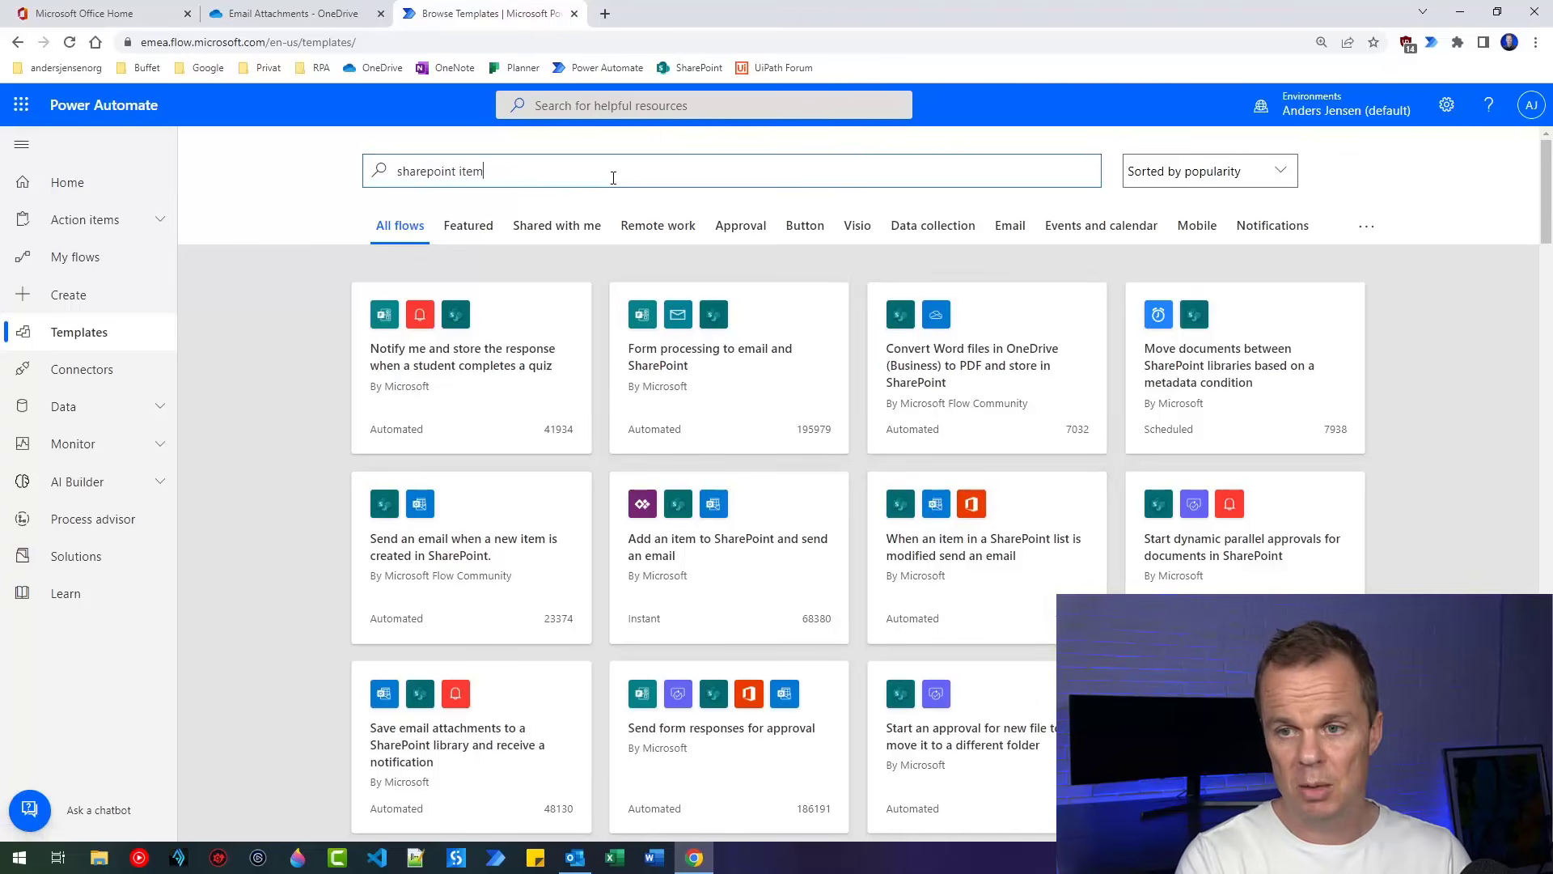
{"action": "key", "text": "Return"}
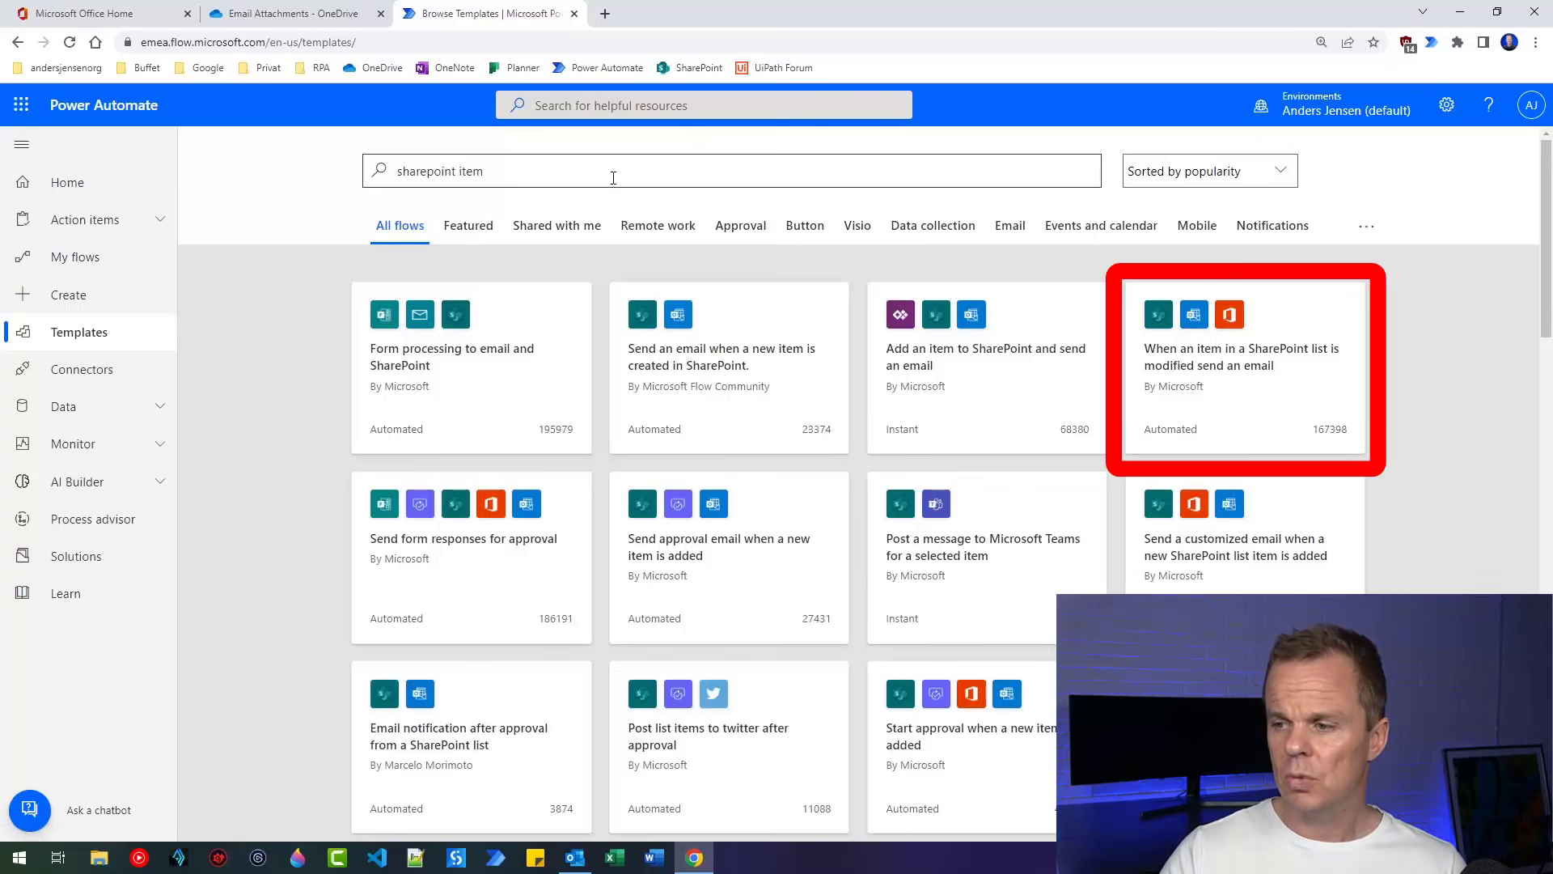
Open the "When an item in a SharePoint list is modified send an email" template and continue with its listed connections
{"action": "left_click", "coordinate": [1227, 372]}
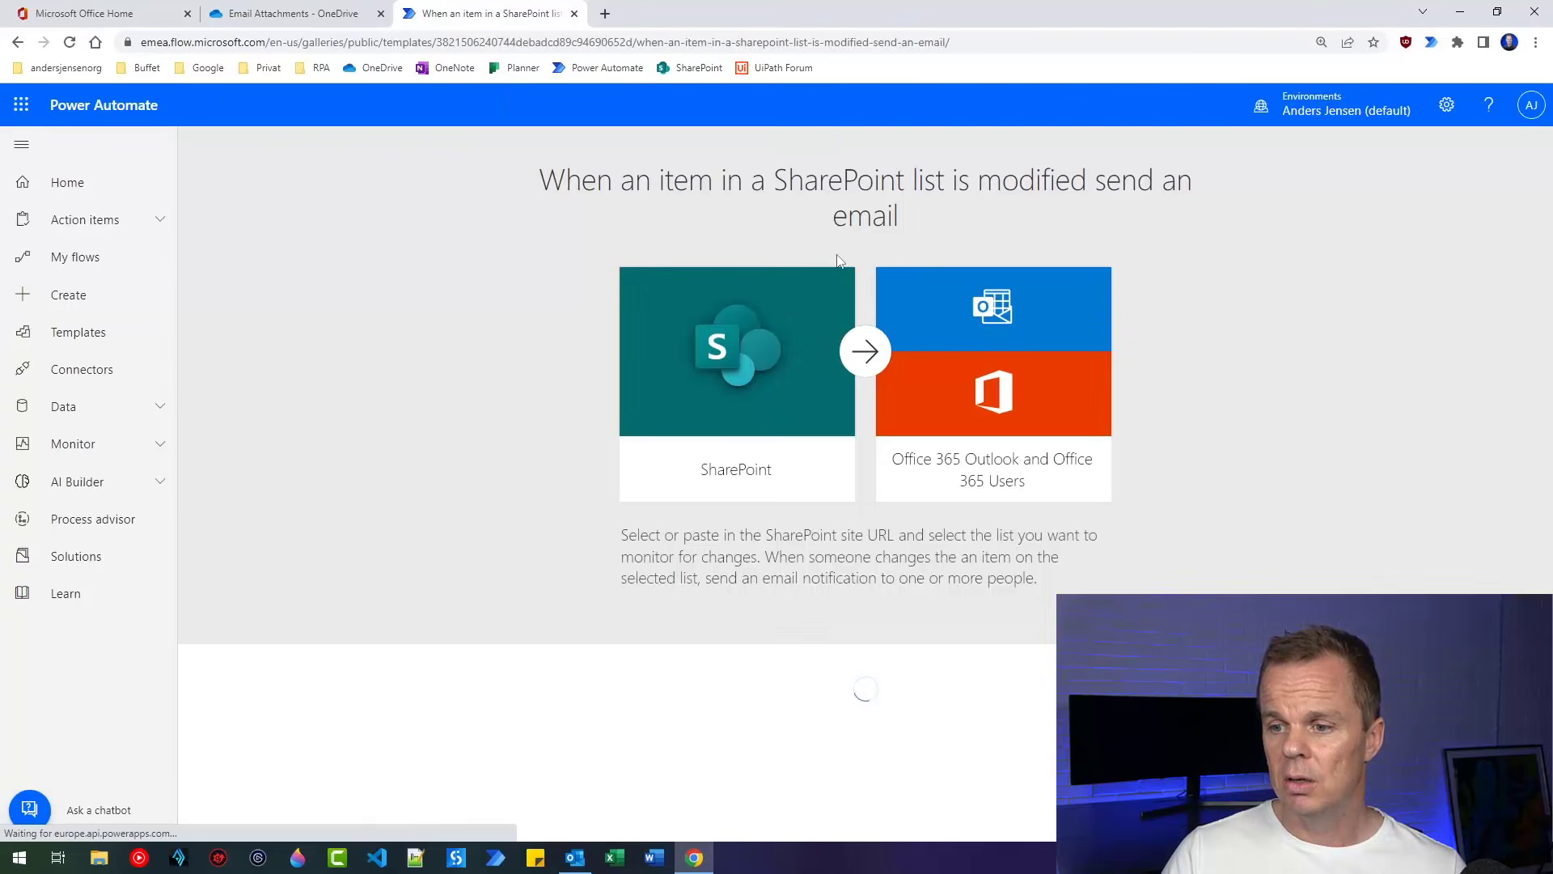
{"action": "scroll", "coordinate": [793, 625], "scroll_direction": "down", "scroll_amount": 1}
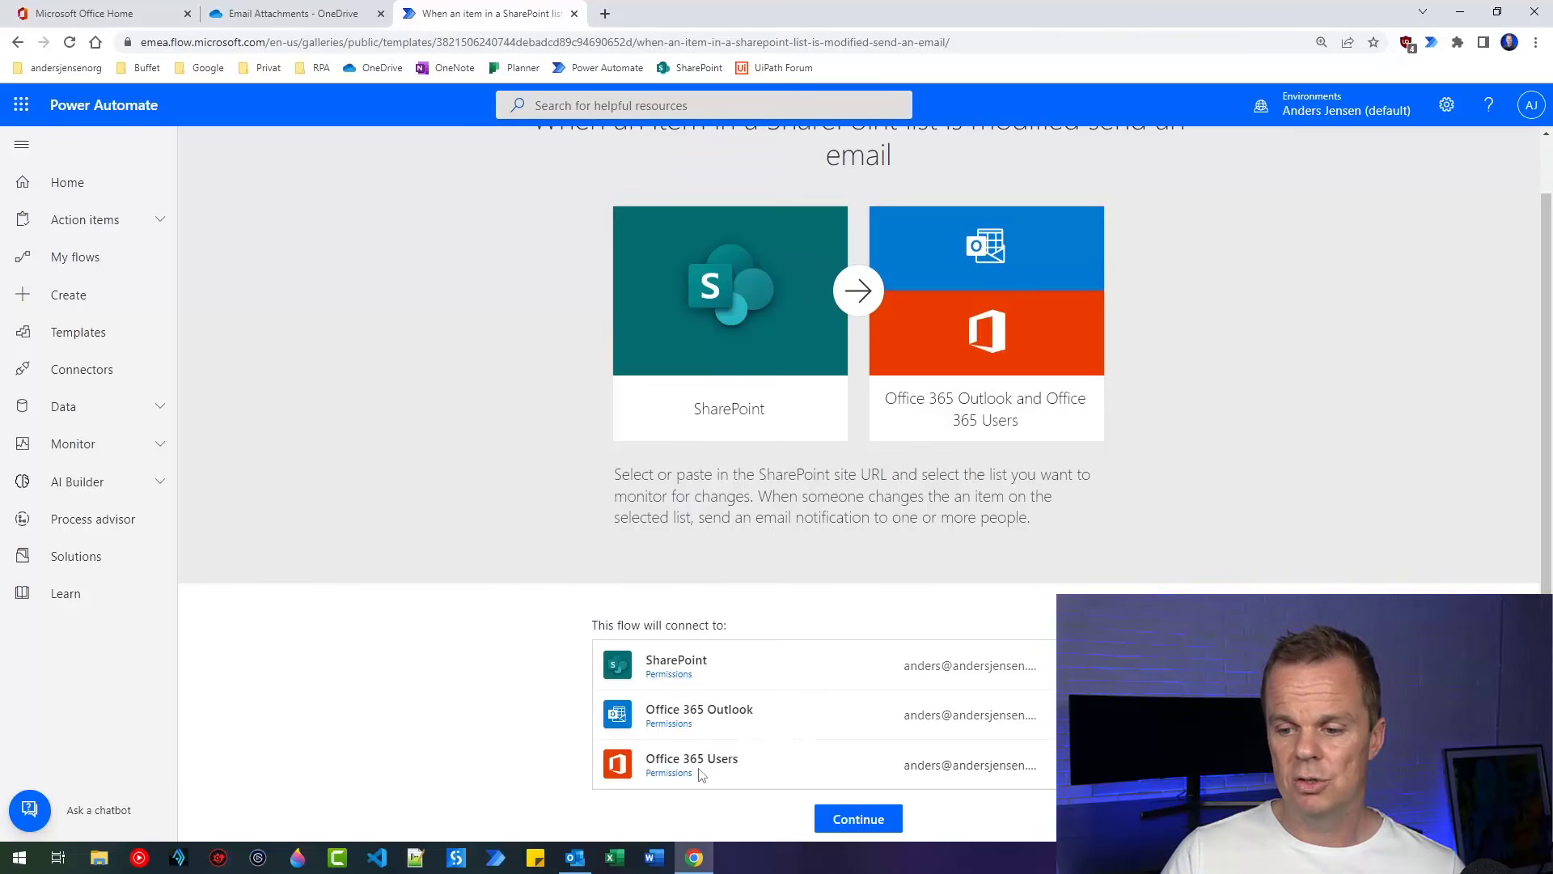
{"action": "left_click", "coordinate": [858, 819]}
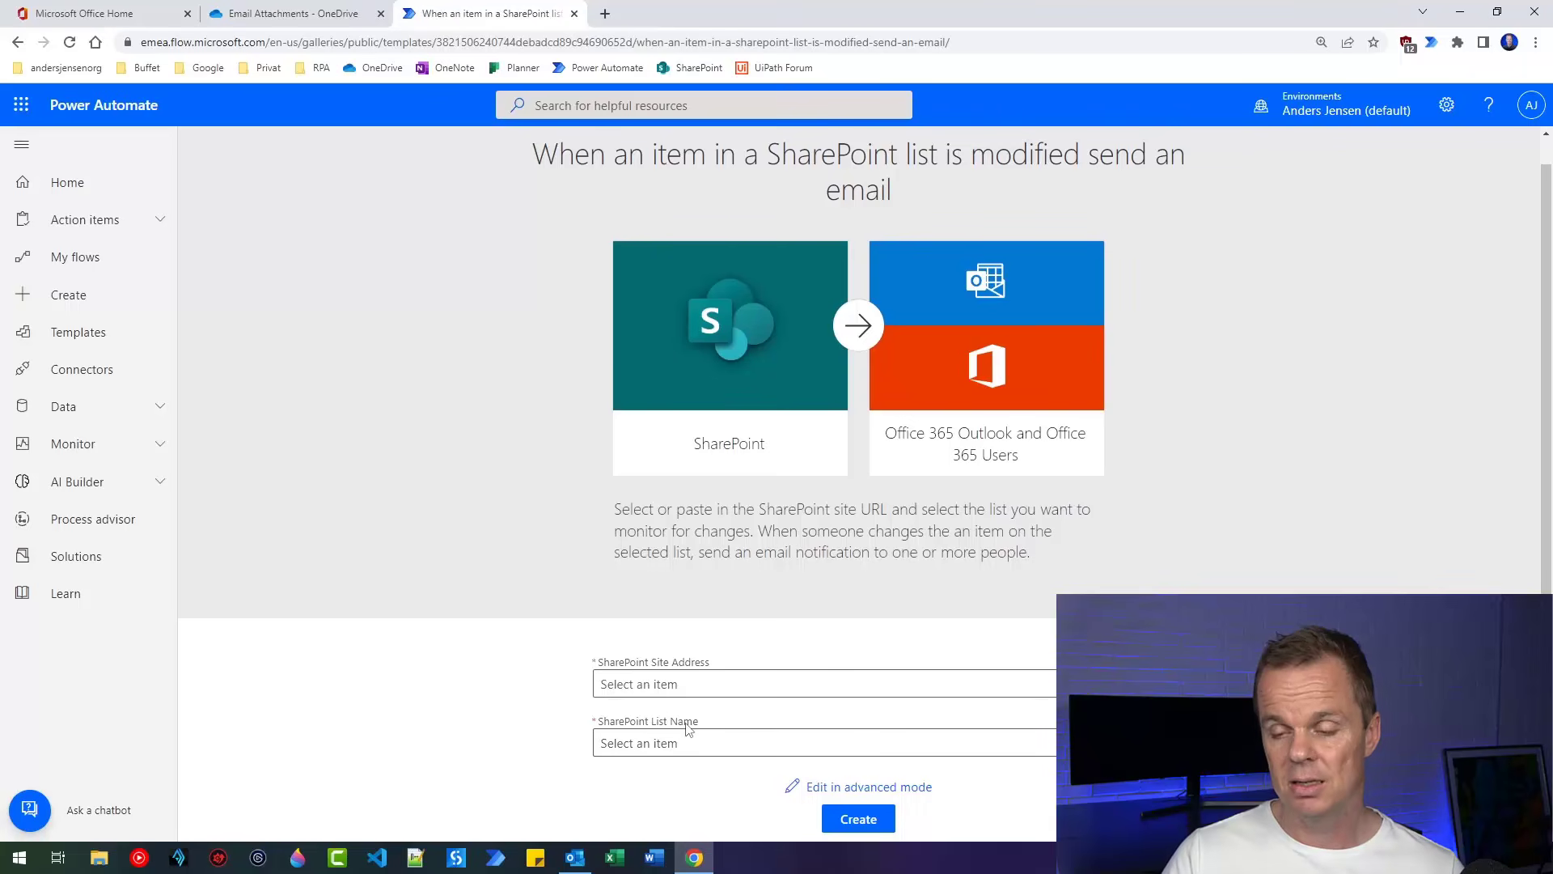
Go to SharePoint from the Office home page and open the Dogs list of the Company Live site
{"action": "left_click", "coordinate": [120, 13]}
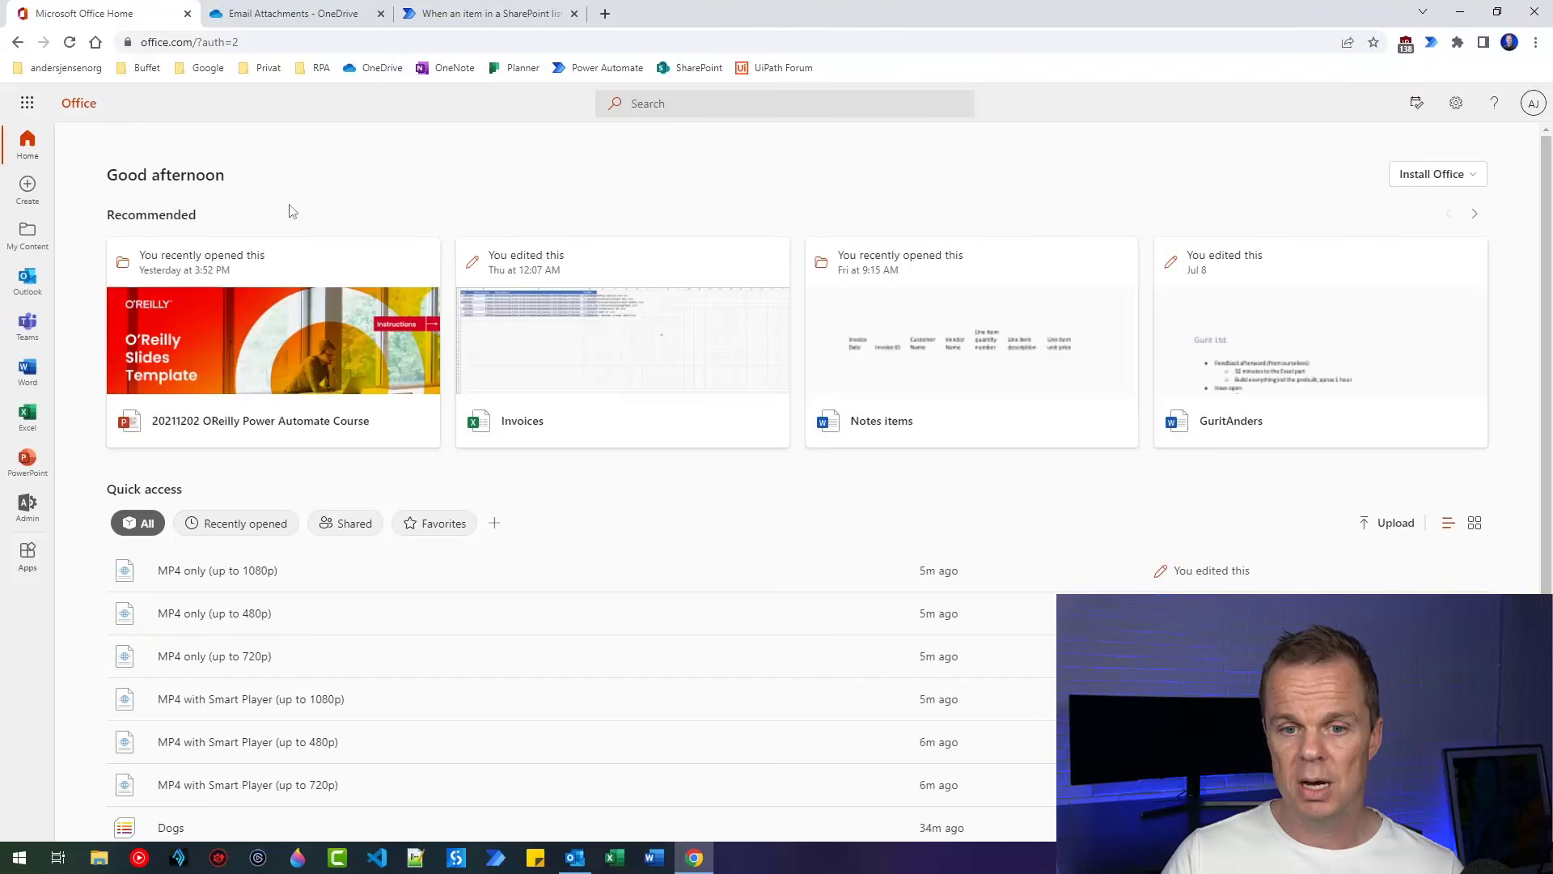
{"action": "left_click", "coordinate": [27, 103]}
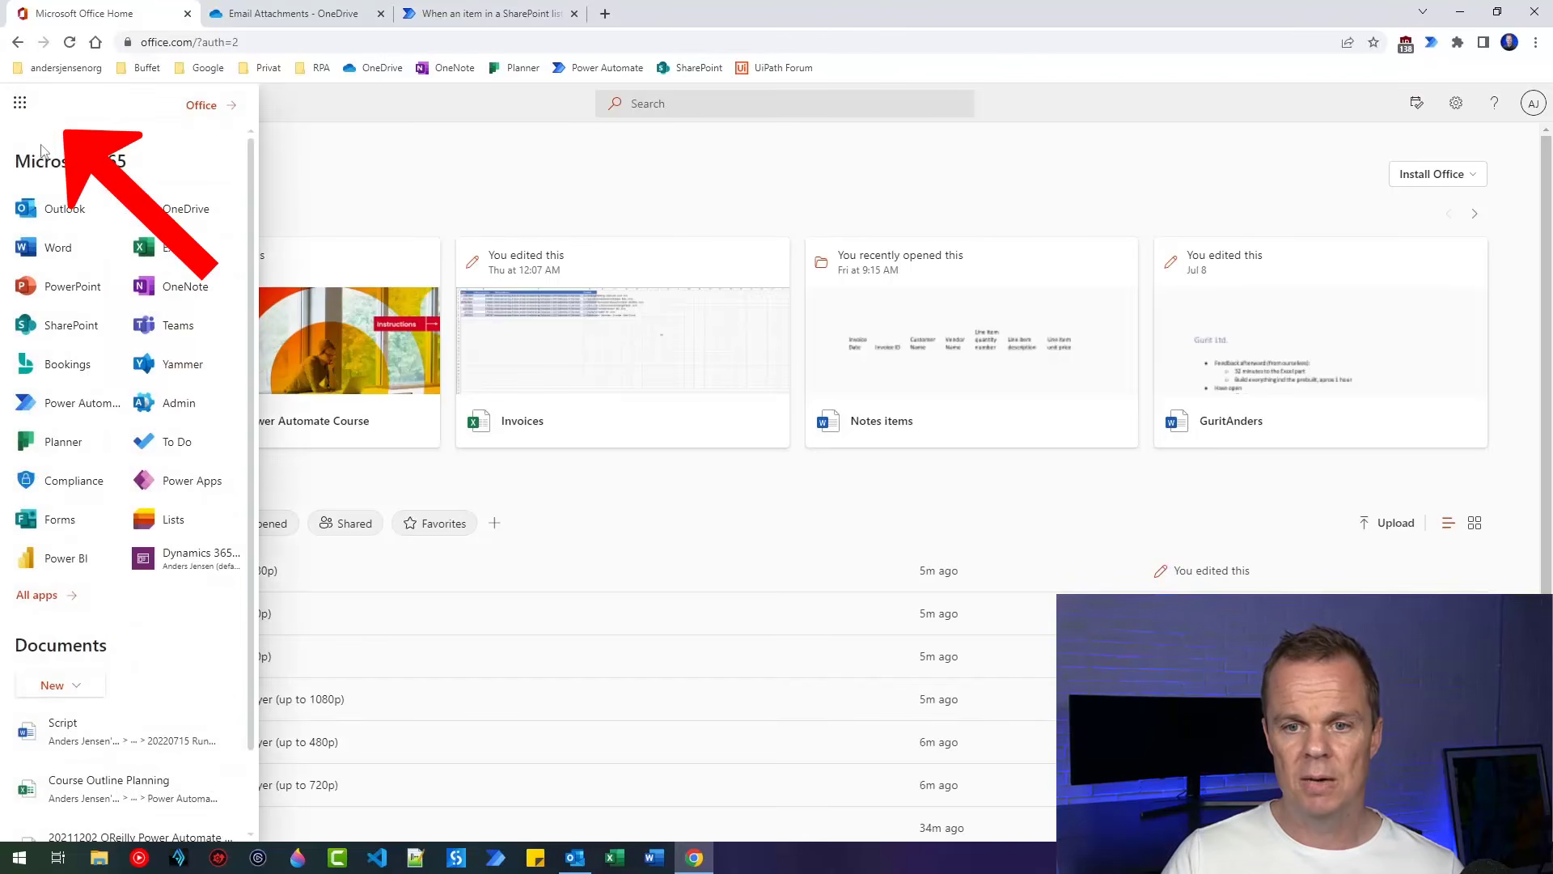
{"action": "left_click", "coordinate": [89, 328]}
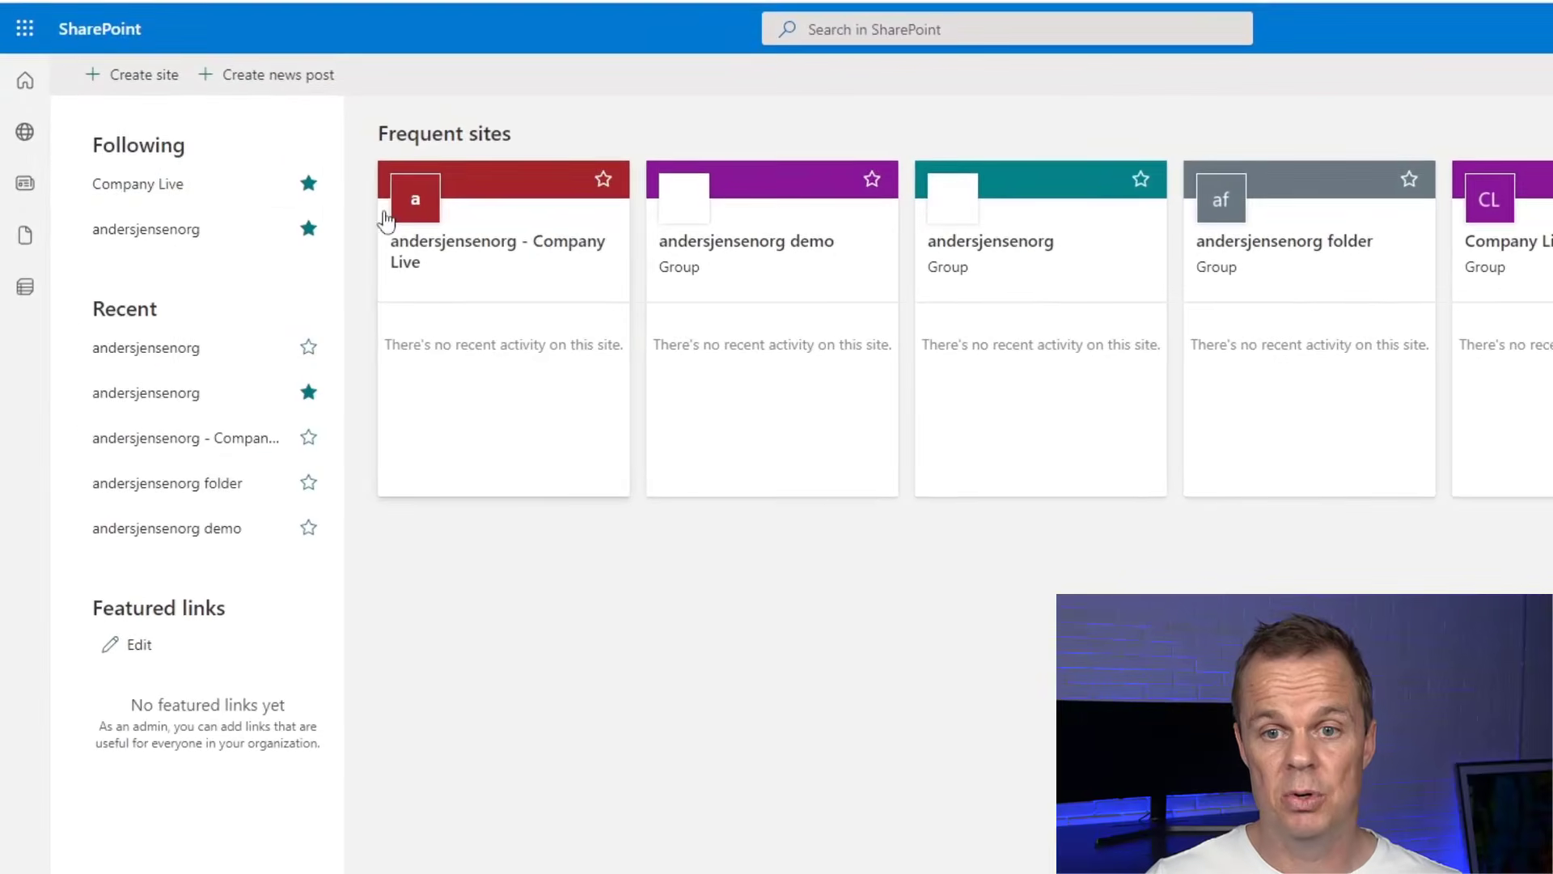
{"action": "left_click", "coordinate": [162, 192]}
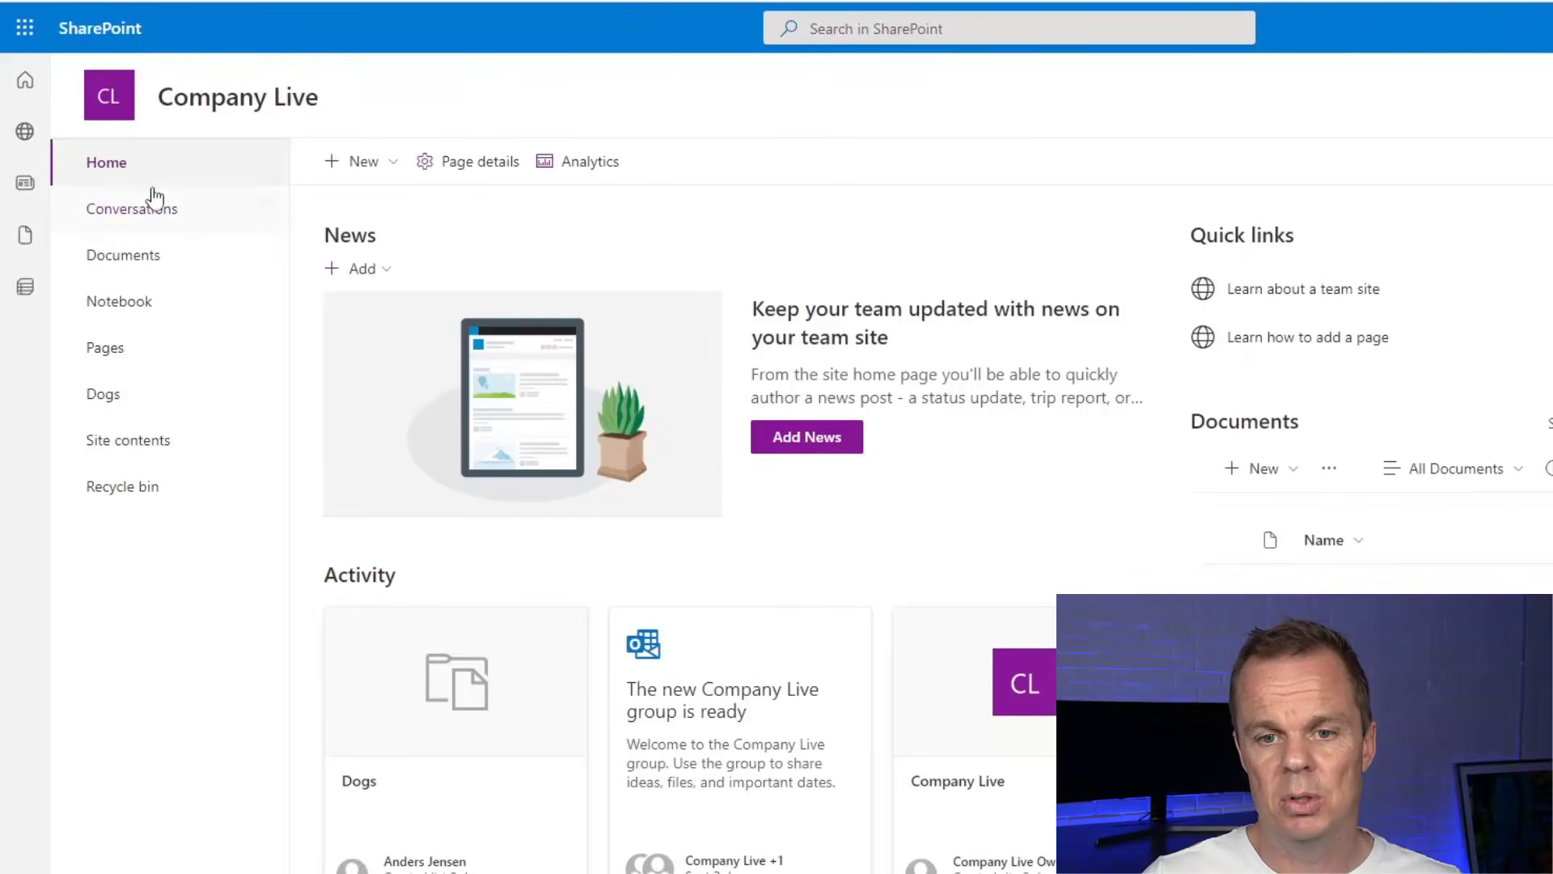
{"action": "left_click", "coordinate": [191, 393]}
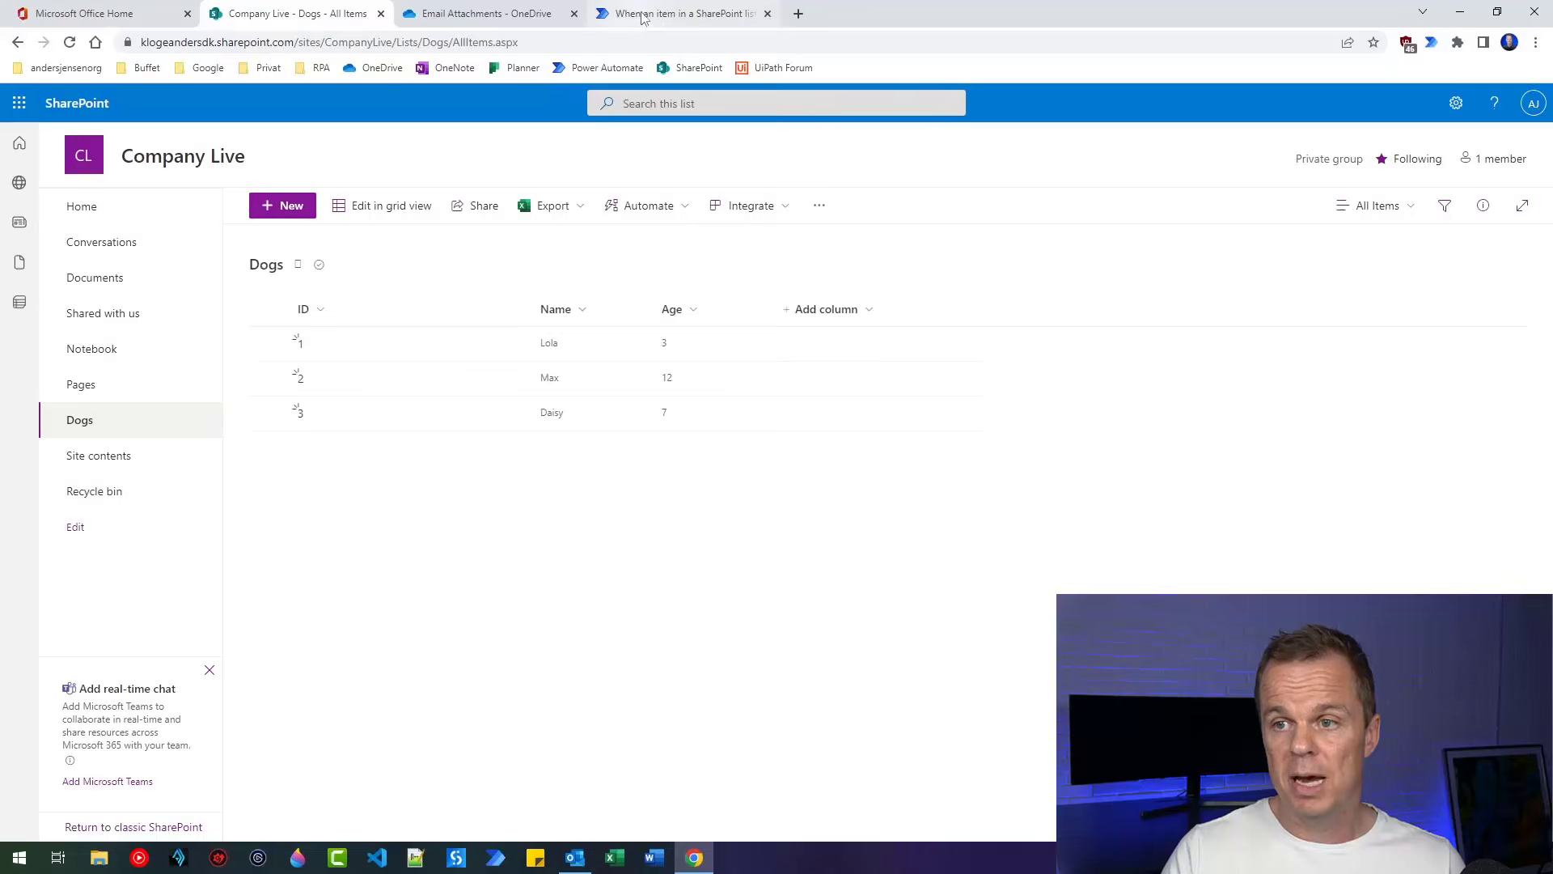
Back in Power Automate, create the flow from the template with the Company Live site and the Dogs list
{"action": "left_click", "coordinate": [643, 16]}
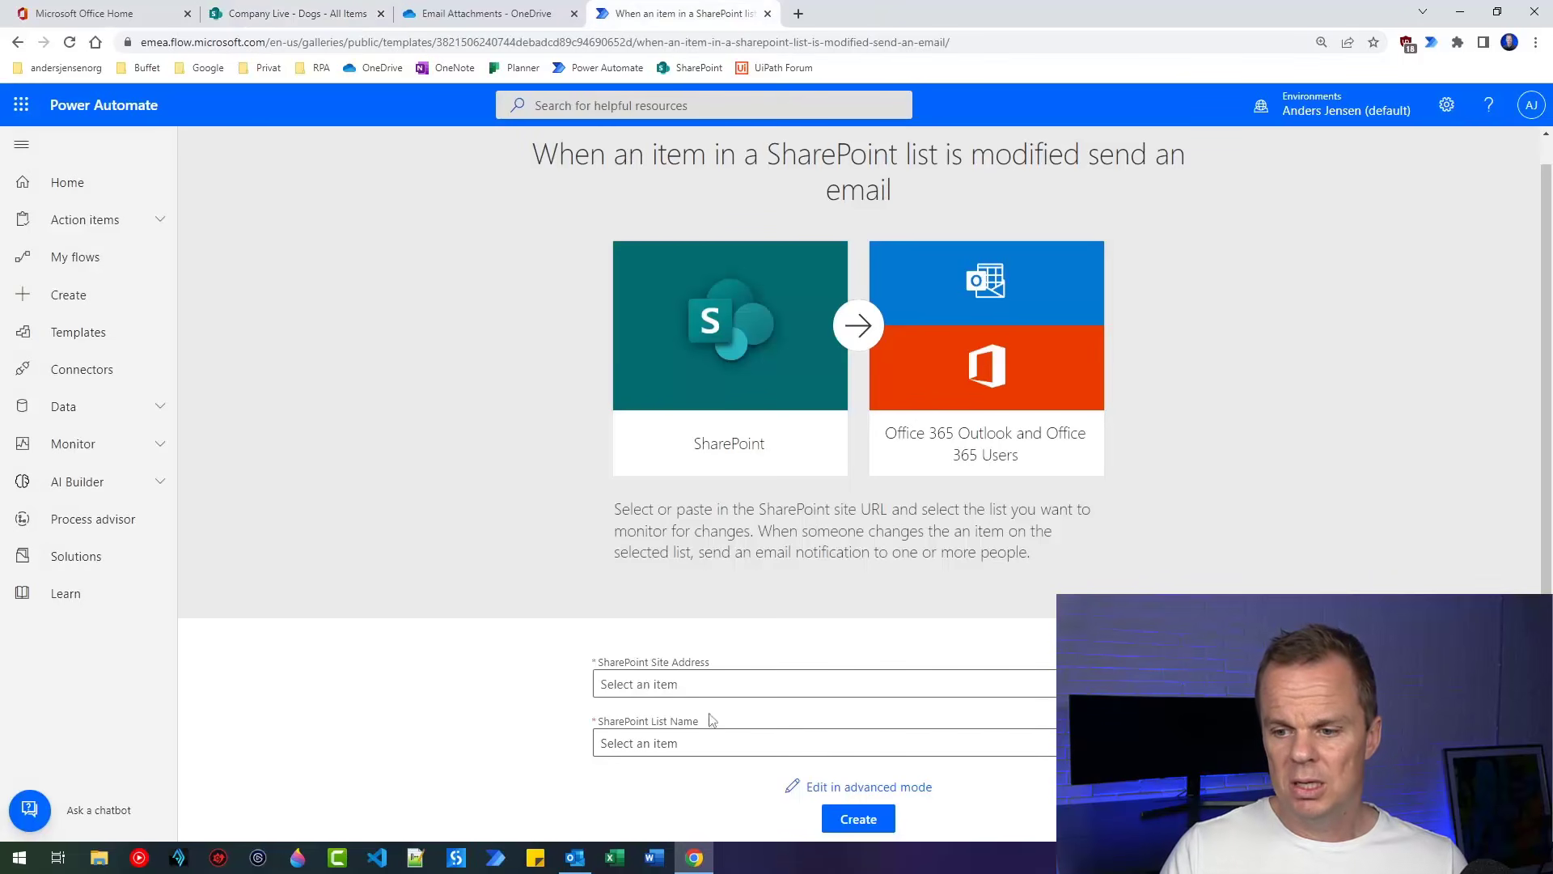
{"action": "left_click", "coordinate": [675, 689]}
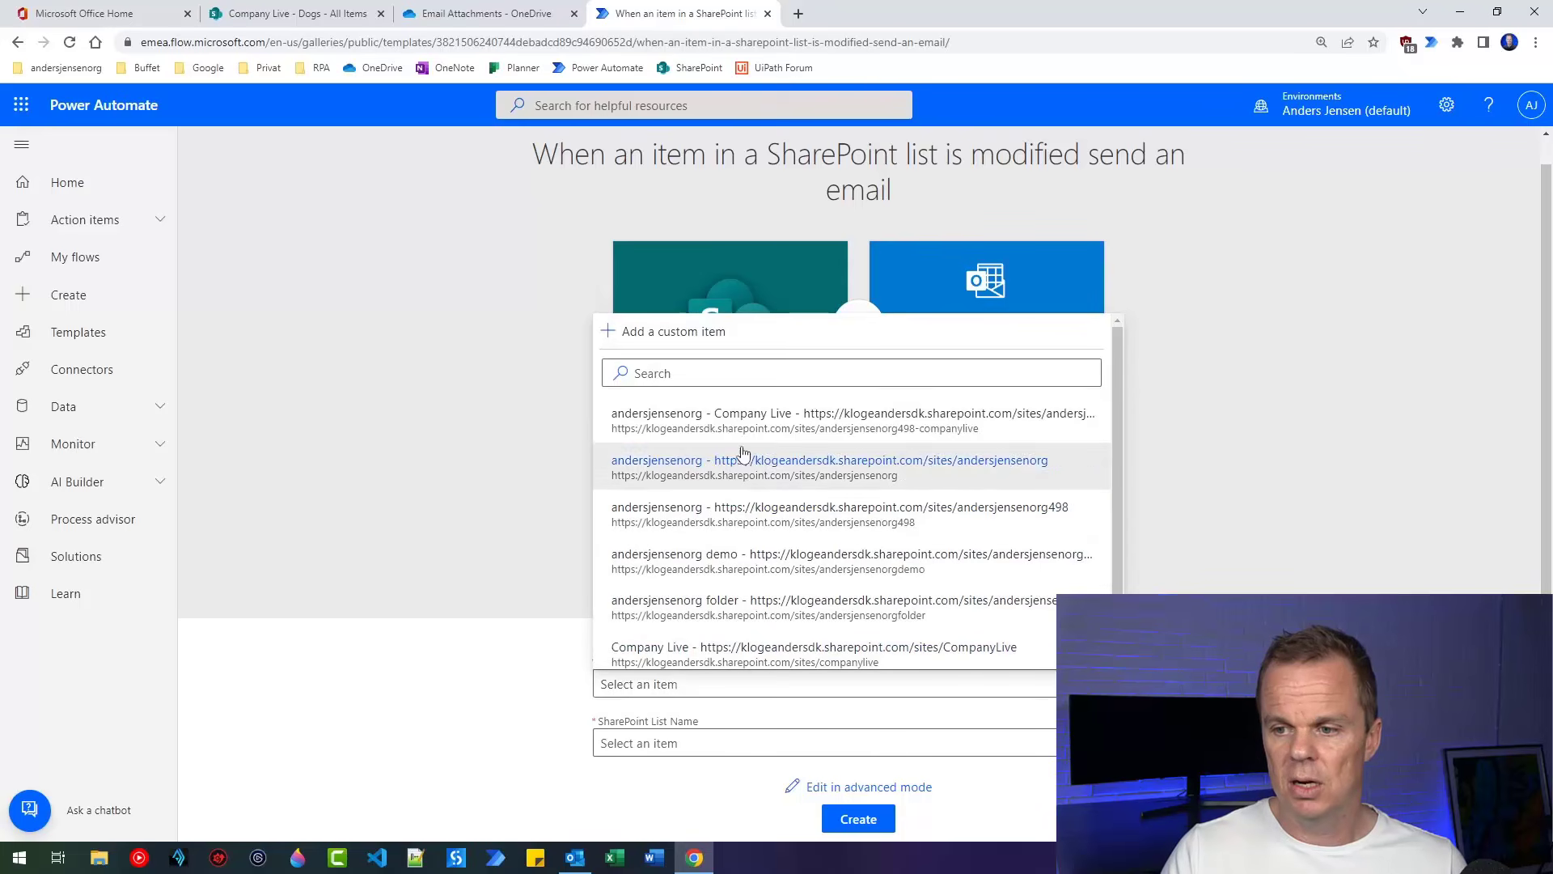
{"action": "left_click", "coordinate": [796, 421]}
{"action": "left_click", "coordinate": [796, 745]}
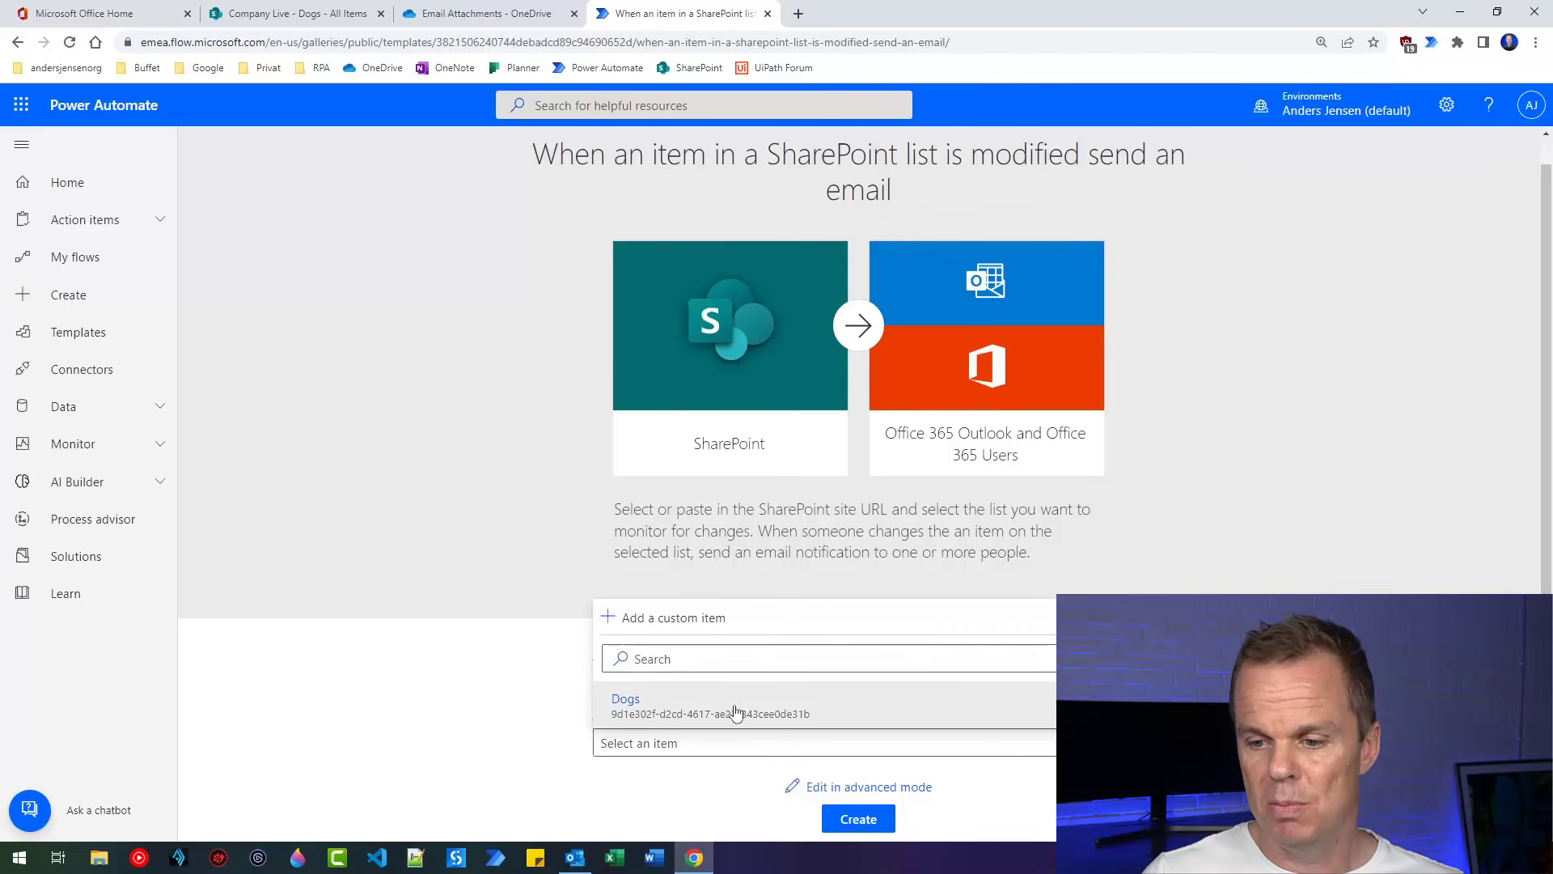
{"action": "left_click", "coordinate": [663, 708]}
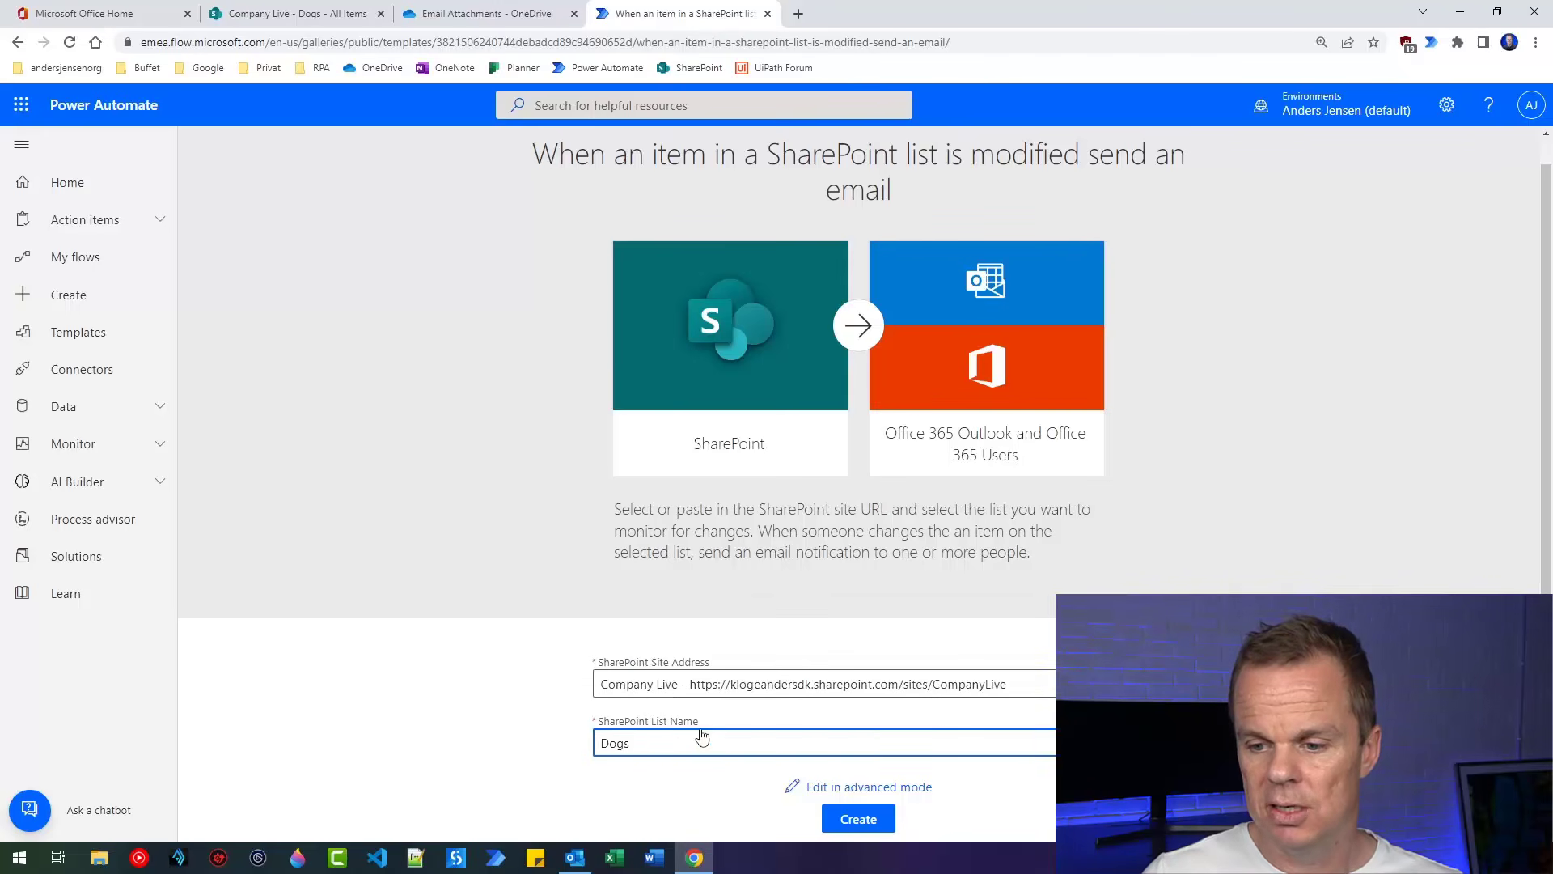
{"action": "left_click", "coordinate": [847, 821]}
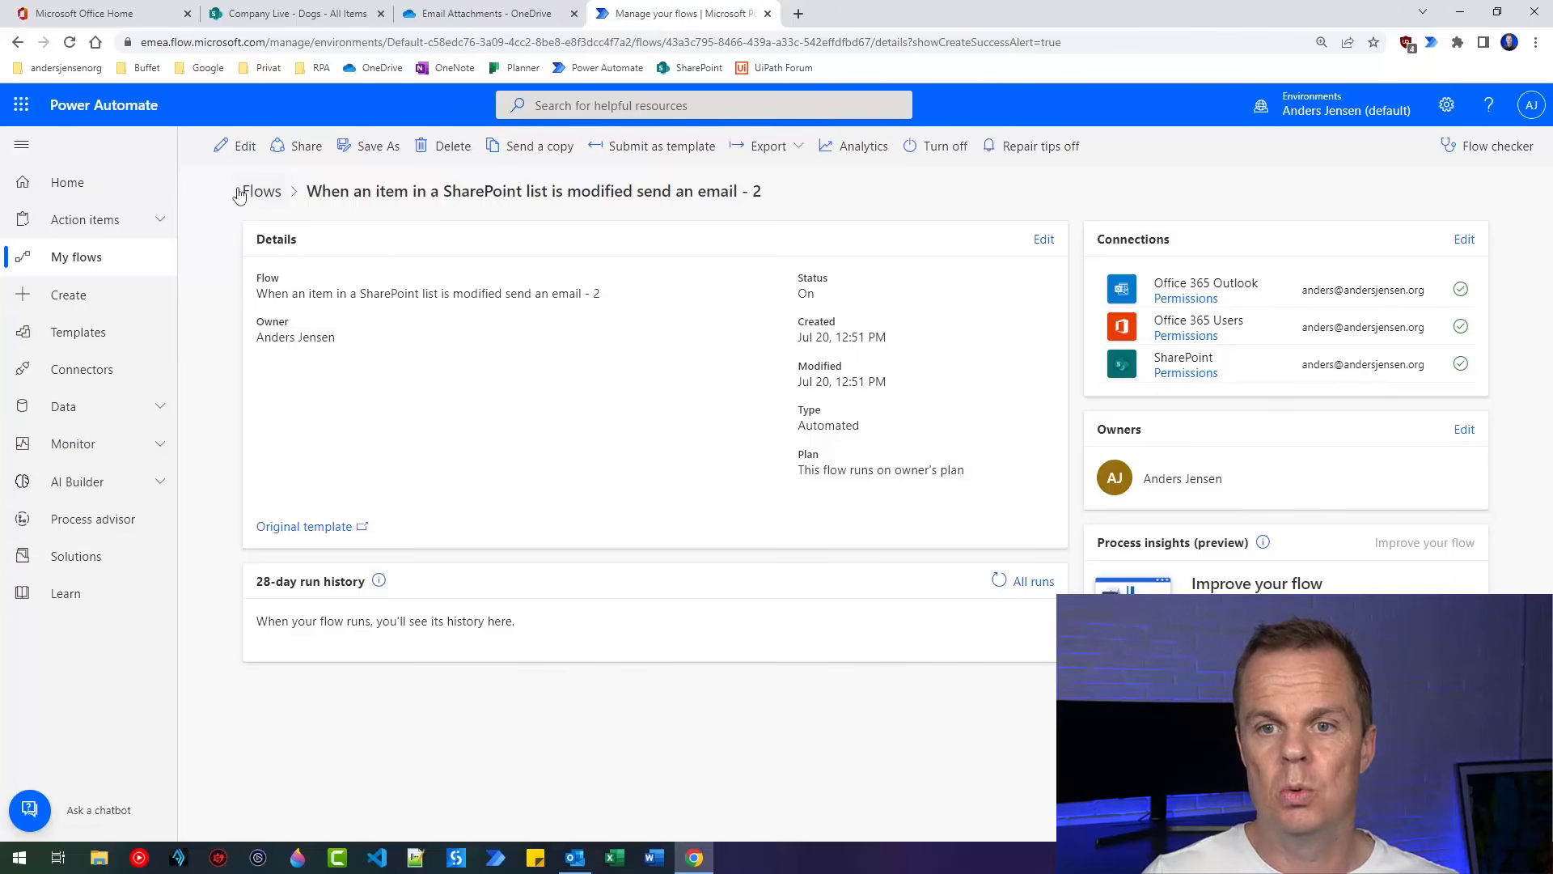
Open the new flow for editing and review the settings of its trigger, "Get my profile (V2)" and "Send Email" actions
{"action": "left_click", "coordinate": [240, 147]}
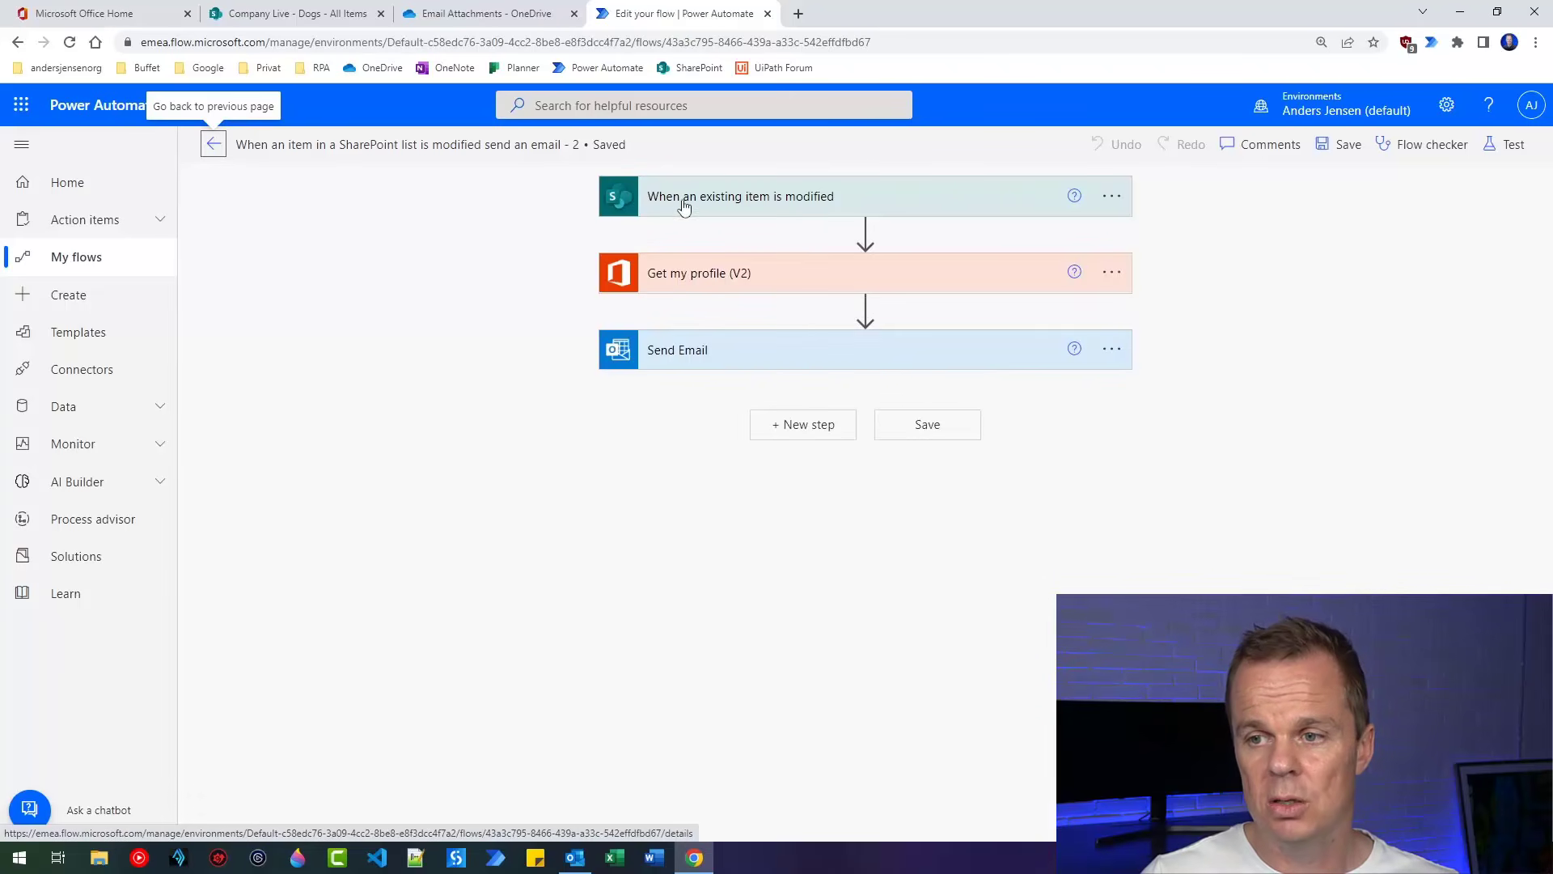
{"action": "left_click", "coordinate": [749, 206]}
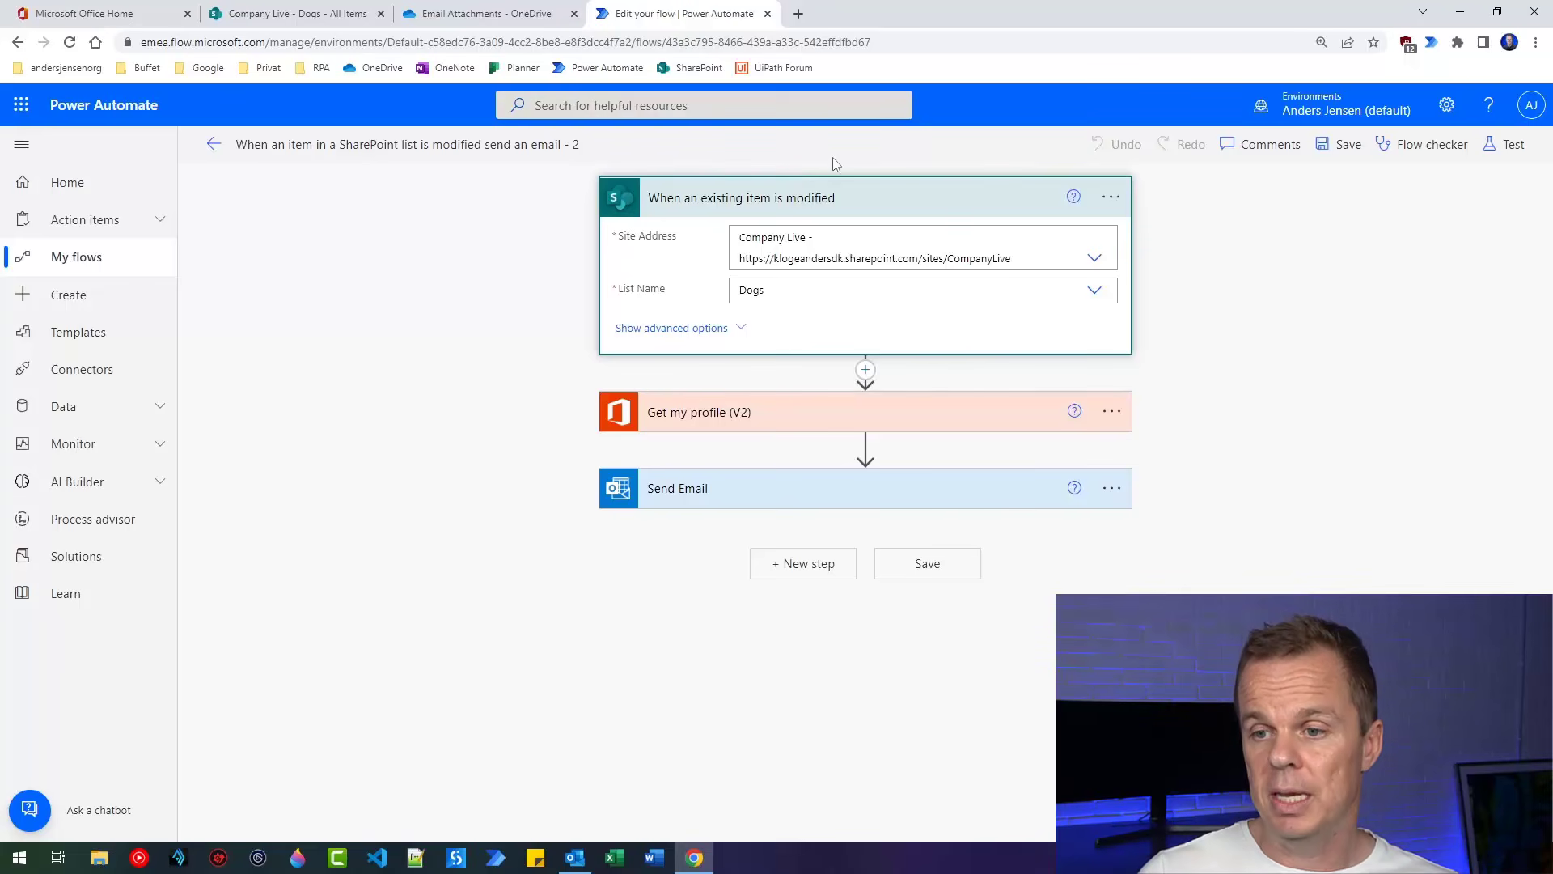
{"action": "left_click", "coordinate": [737, 414]}
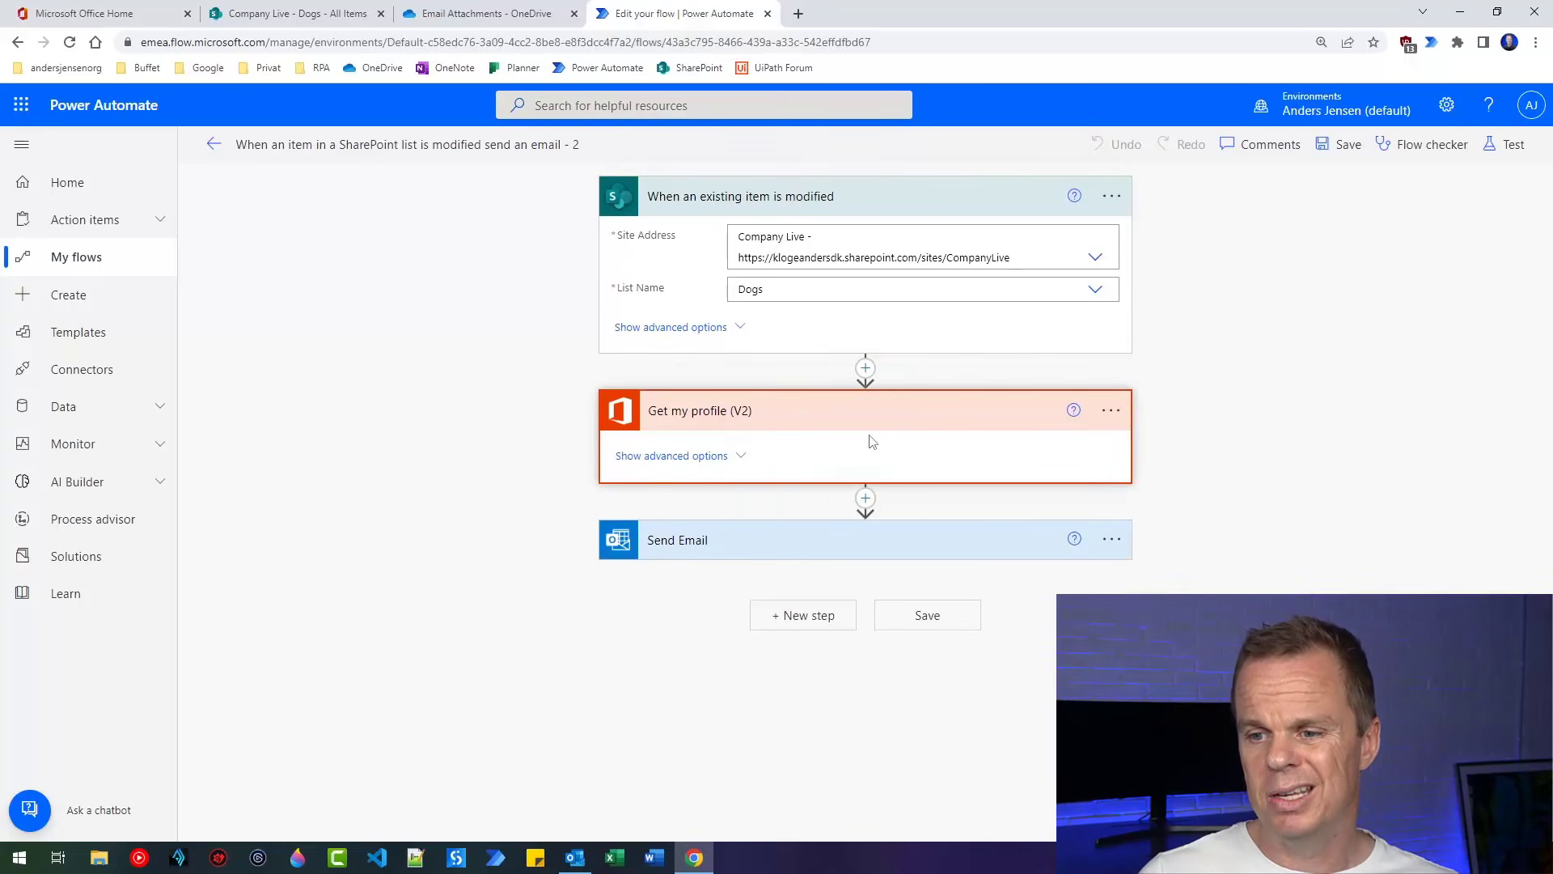
{"action": "left_click", "coordinate": [752, 460]}
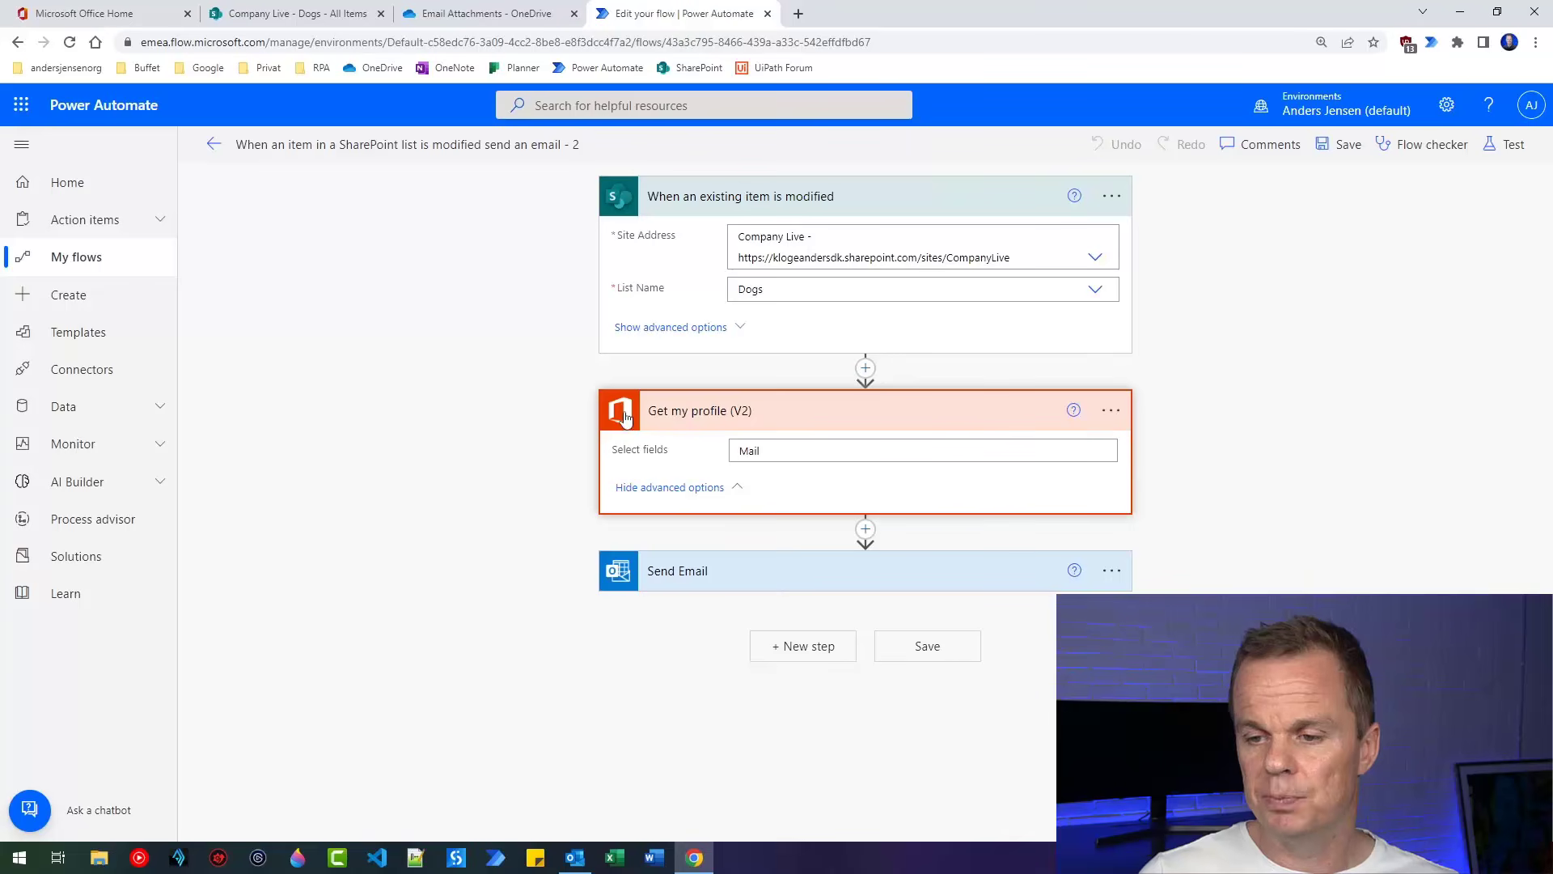
{"action": "left_click", "coordinate": [713, 571]}
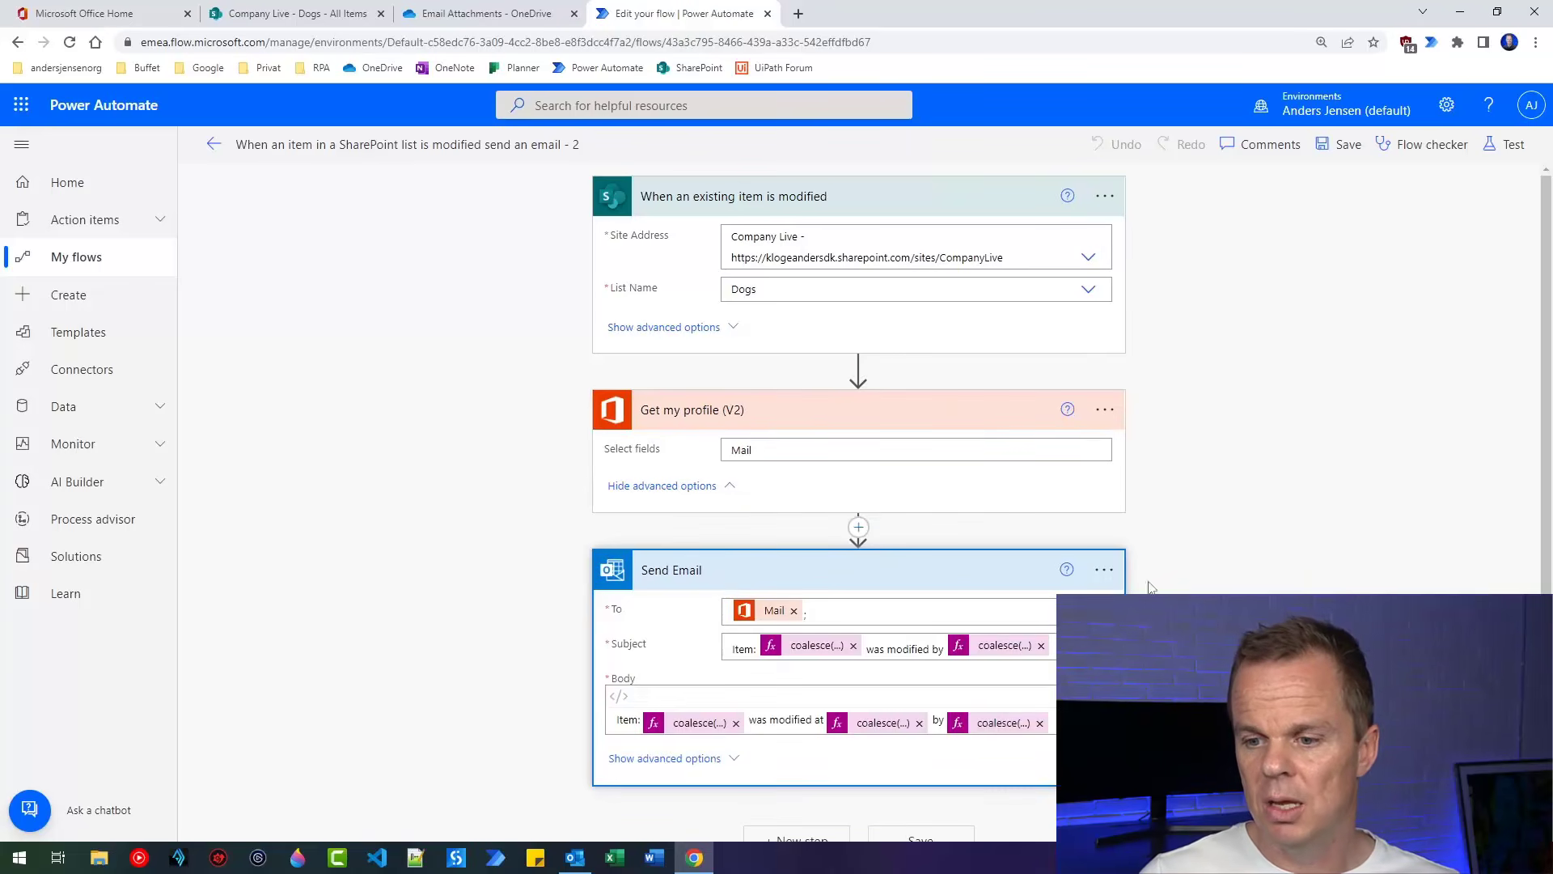
{"action": "scroll", "coordinate": [747, 539], "scroll_direction": "down", "scroll_amount": 1}
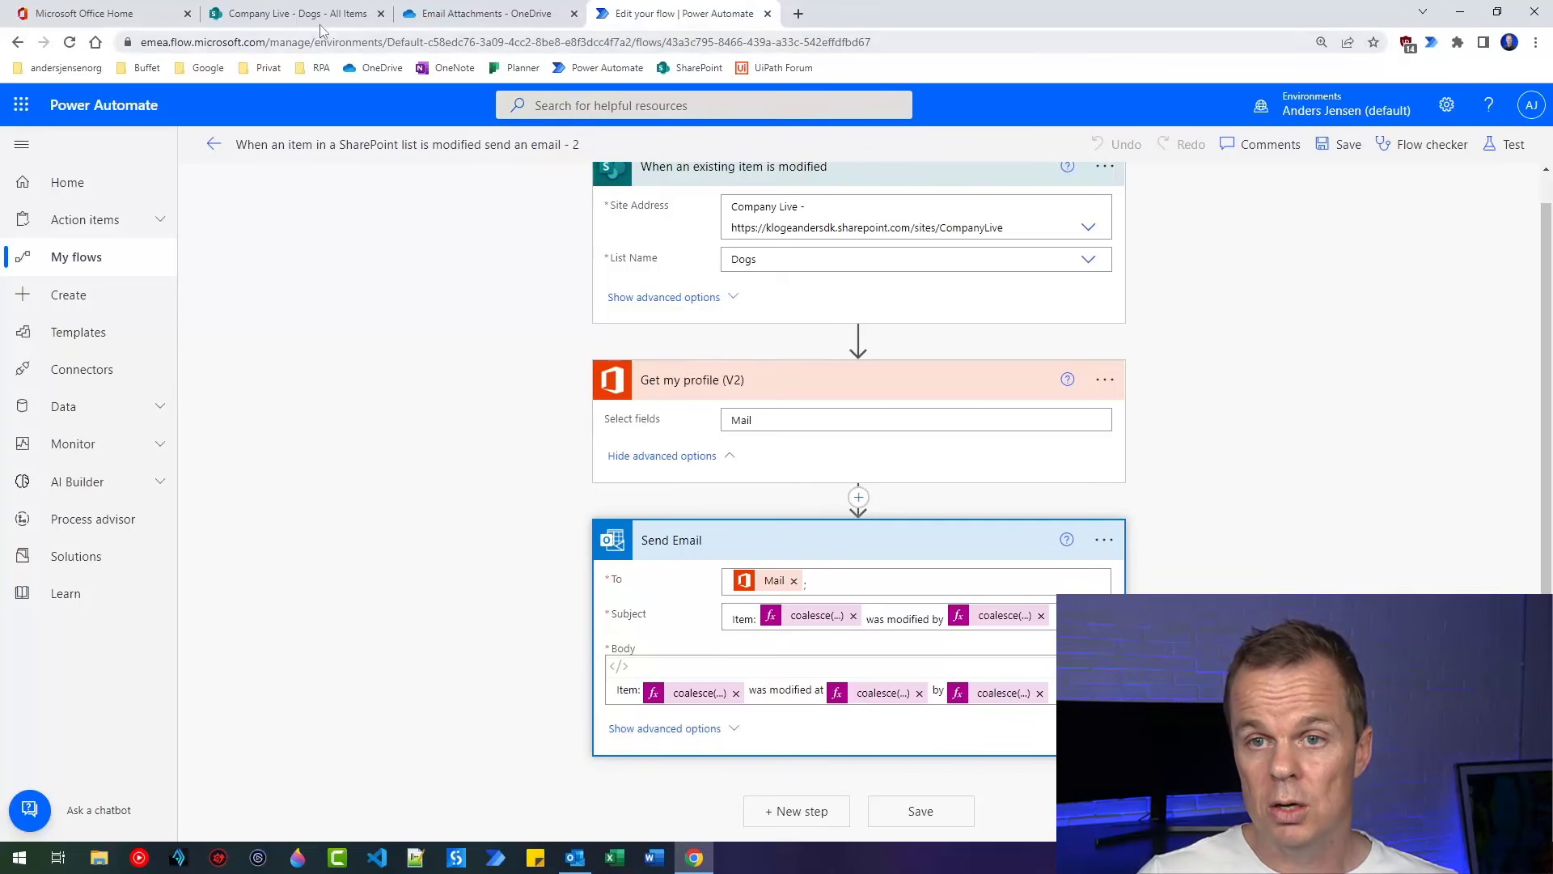
In the SharePoint Dogs list, set Max's age to 11 and save the item
{"action": "left_click", "coordinate": [287, 17]}
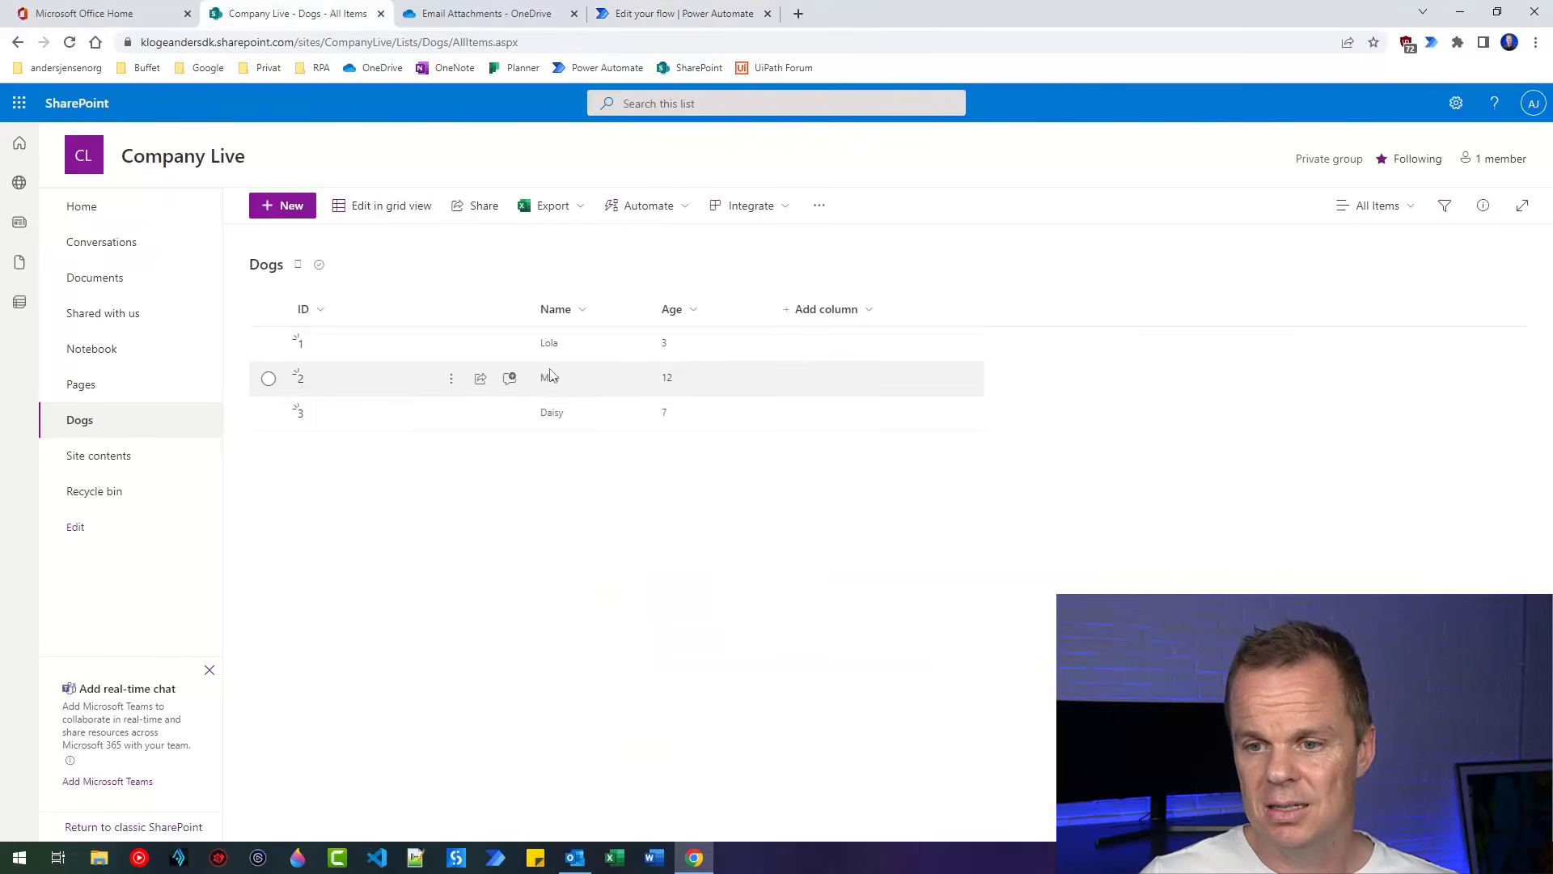
{"action": "left_click", "coordinate": [456, 383]}
{"action": "left_click", "coordinate": [491, 403]}
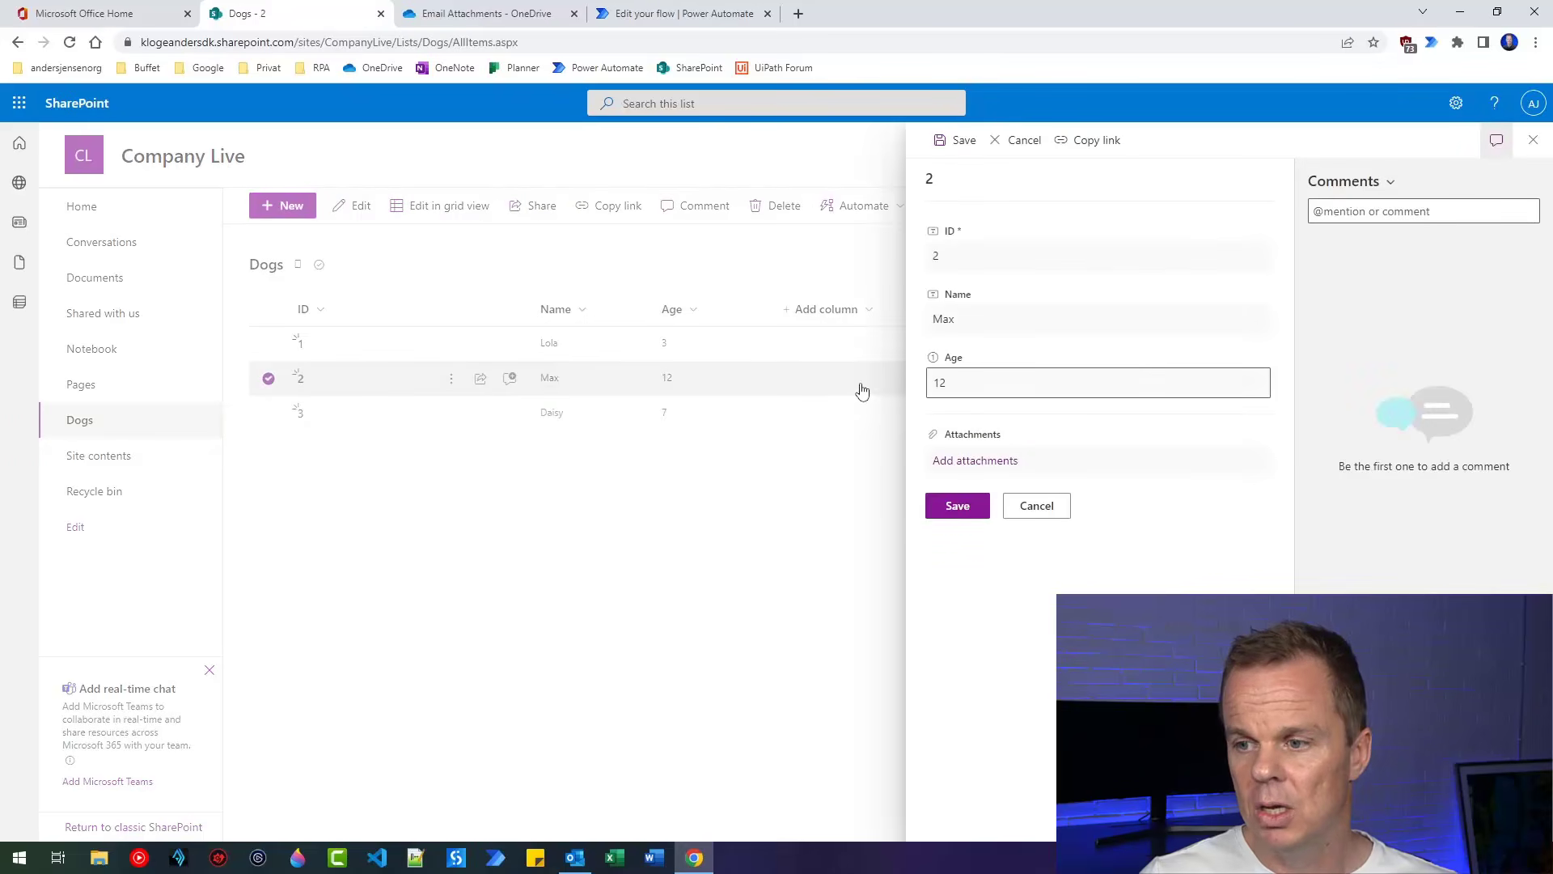
{"action": "double_click", "coordinate": [957, 381]}
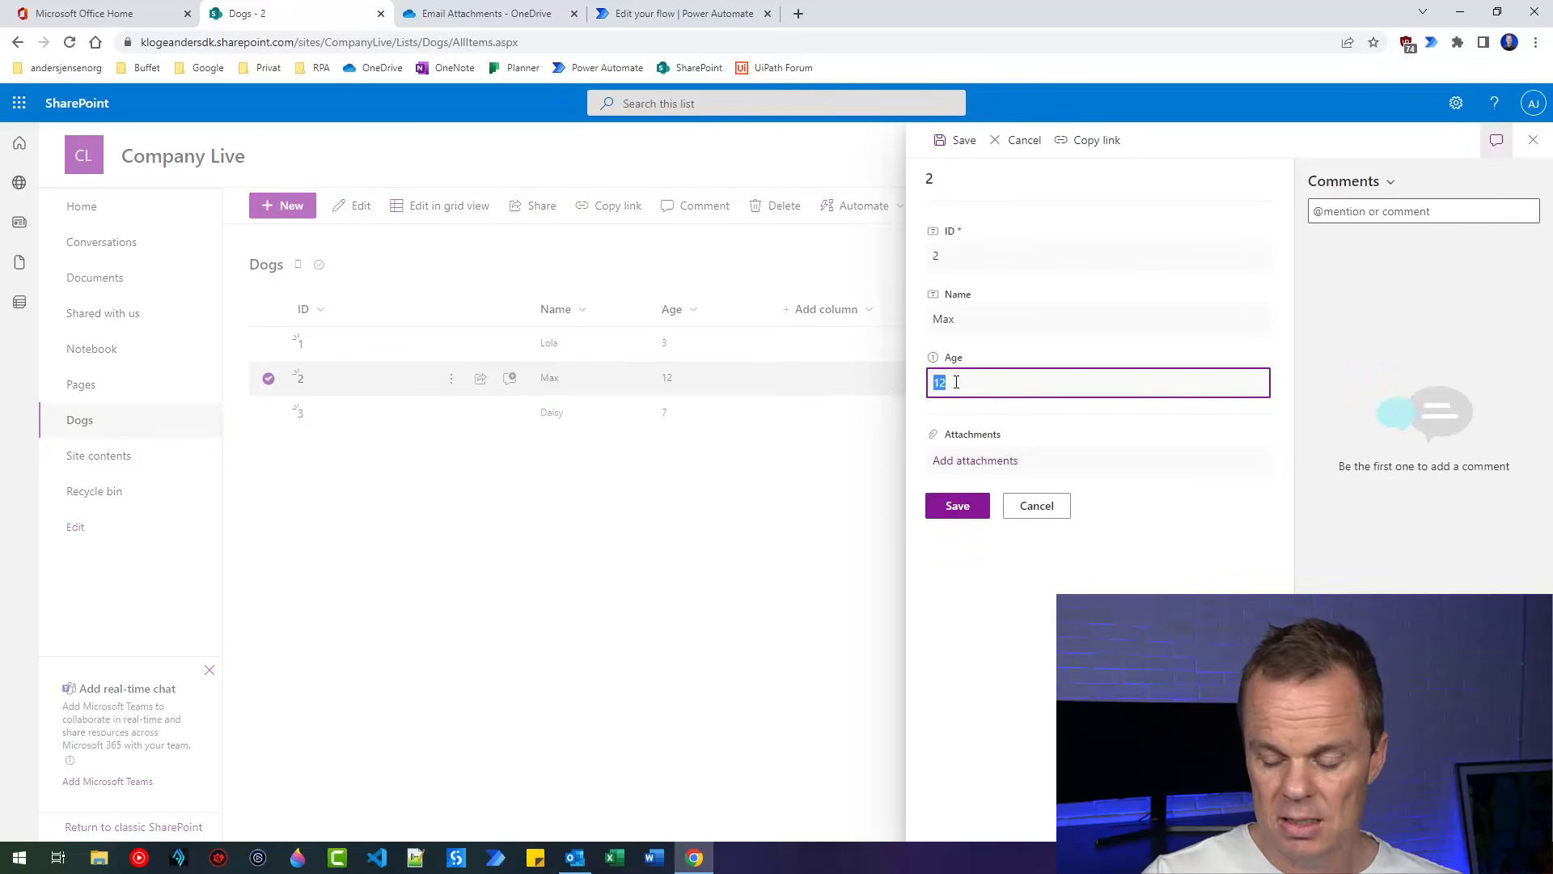
{"action": "type", "text": "11"}
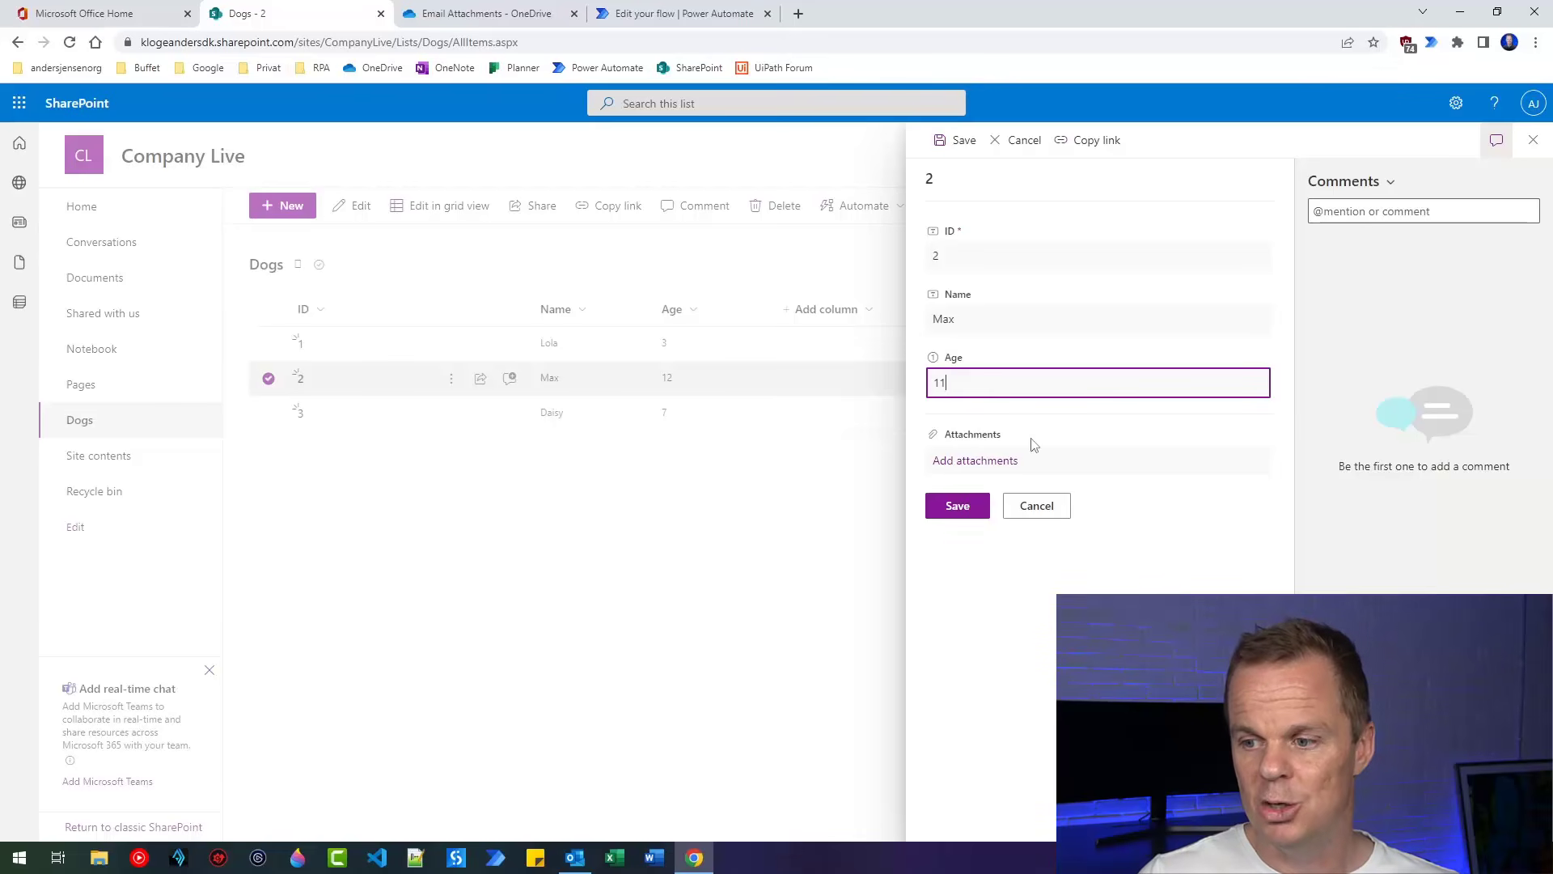
{"action": "left_click", "coordinate": [966, 508]}
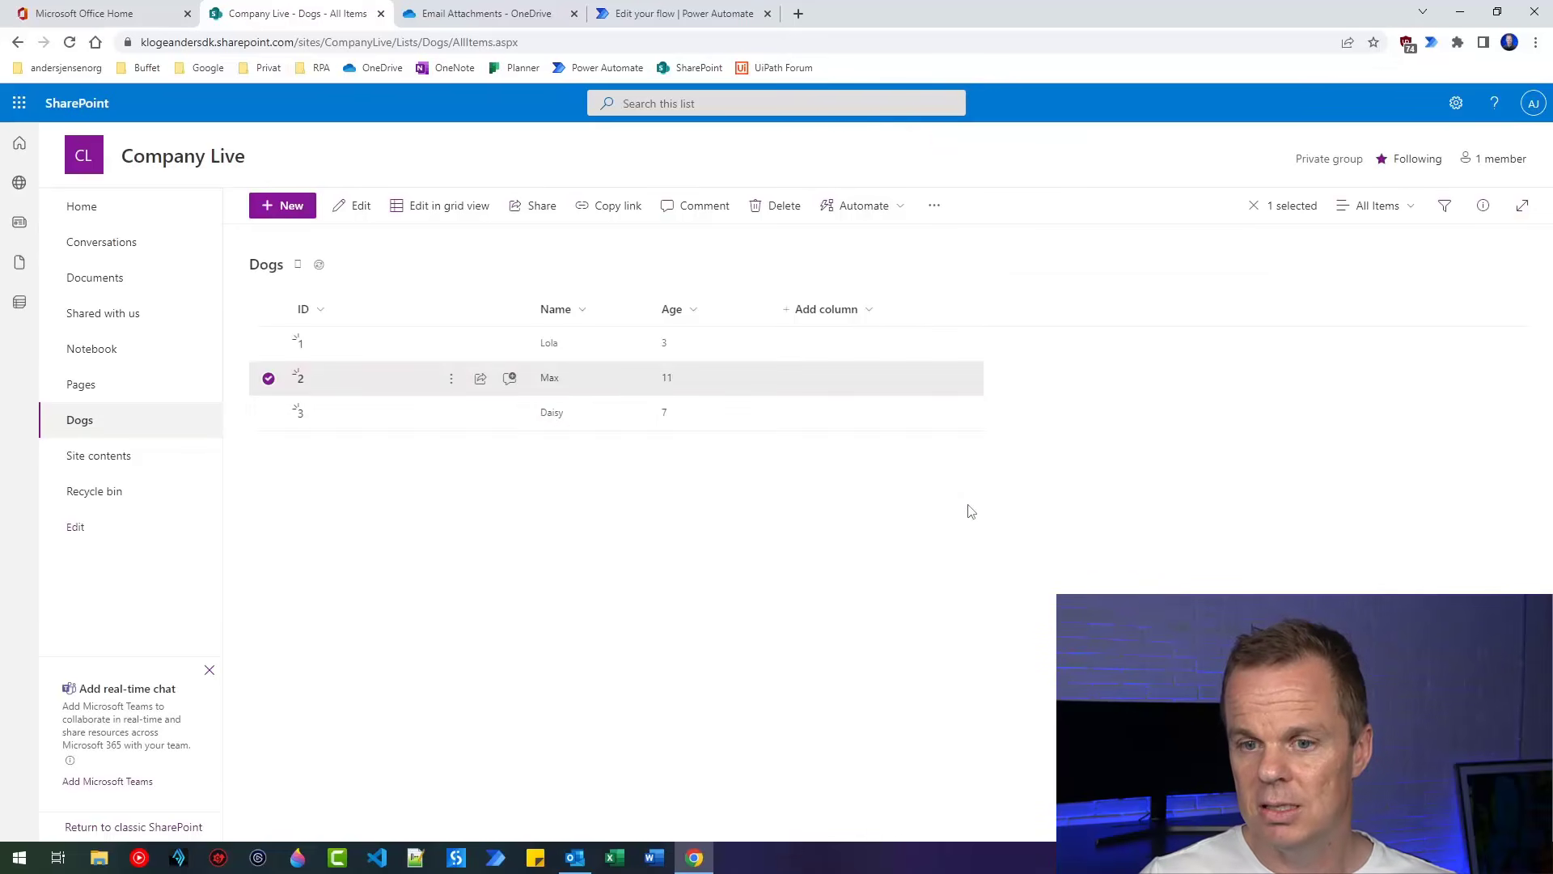
Return to the flow's details page in Power Automate, refresh its run history and open the latest run
{"action": "left_click", "coordinate": [648, 14]}
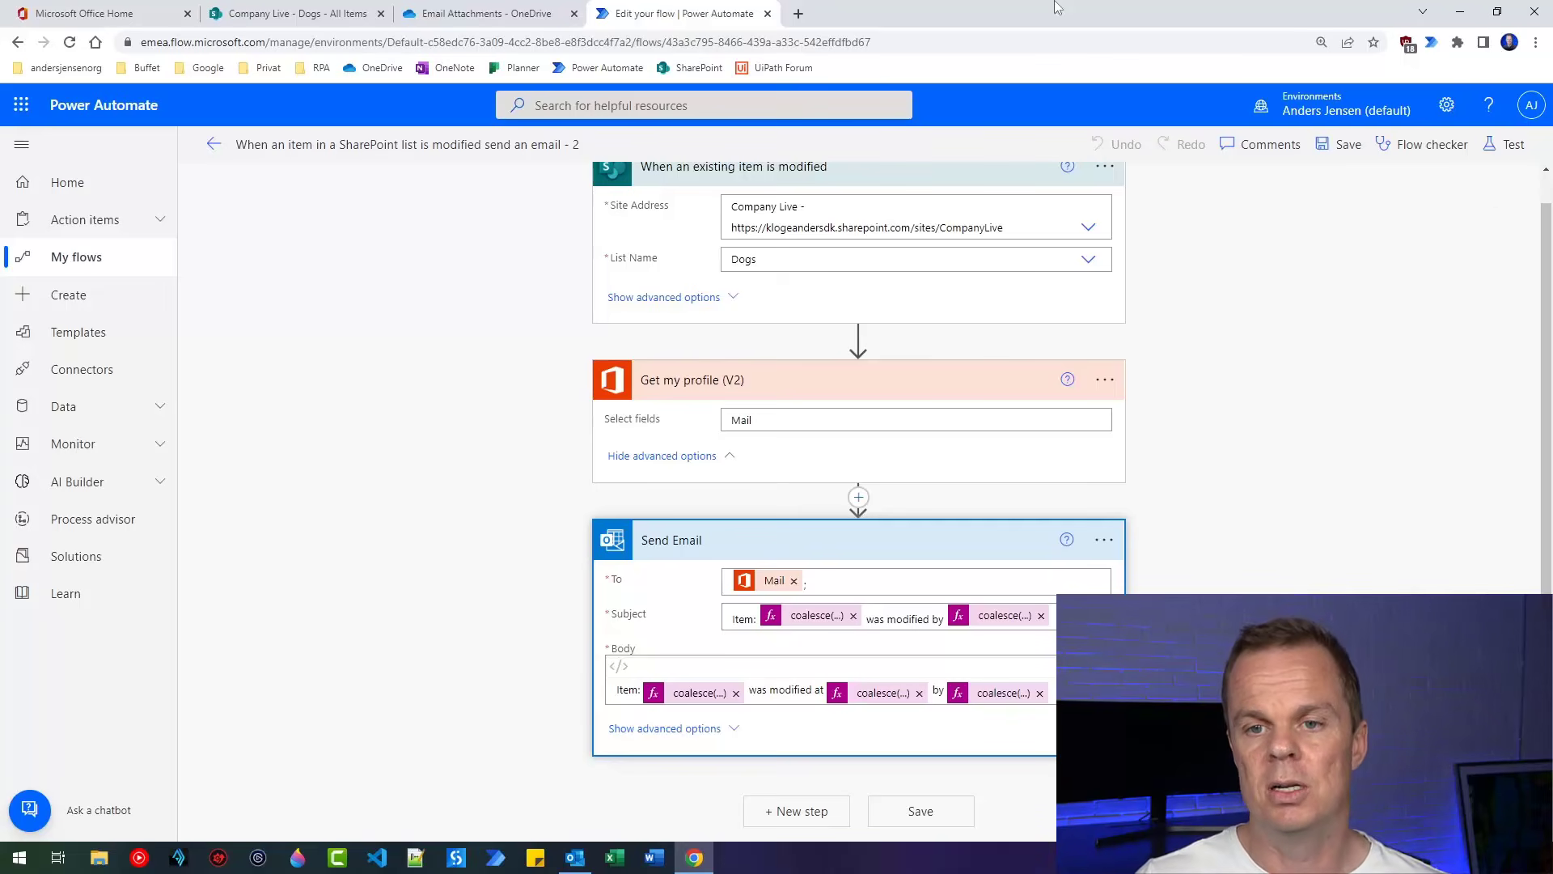
{"action": "left_click", "coordinate": [213, 146]}
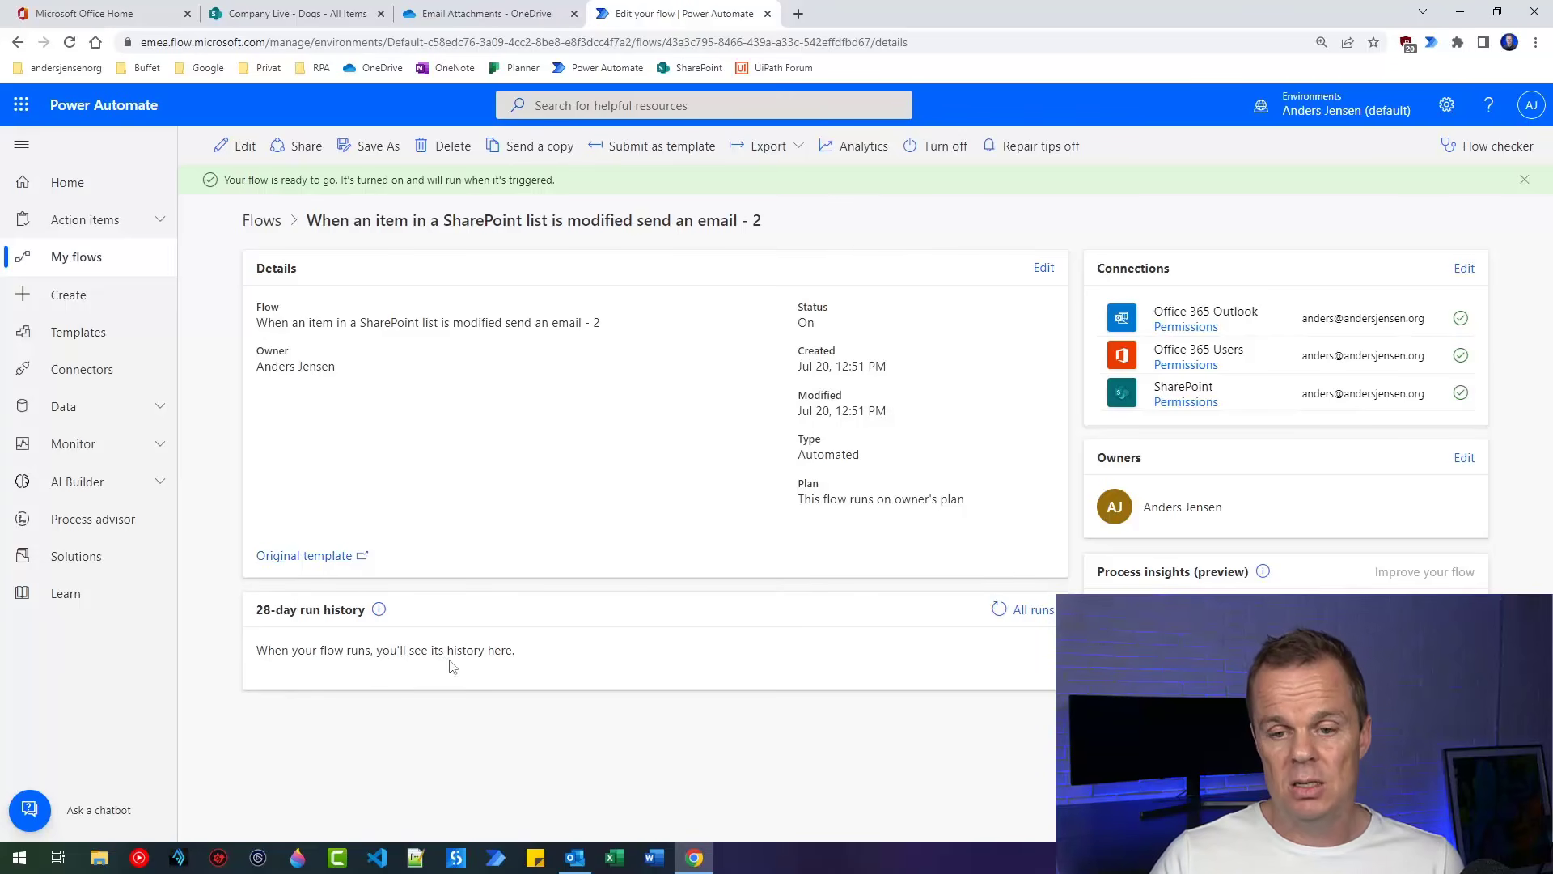
{"action": "left_click", "coordinate": [69, 42]}
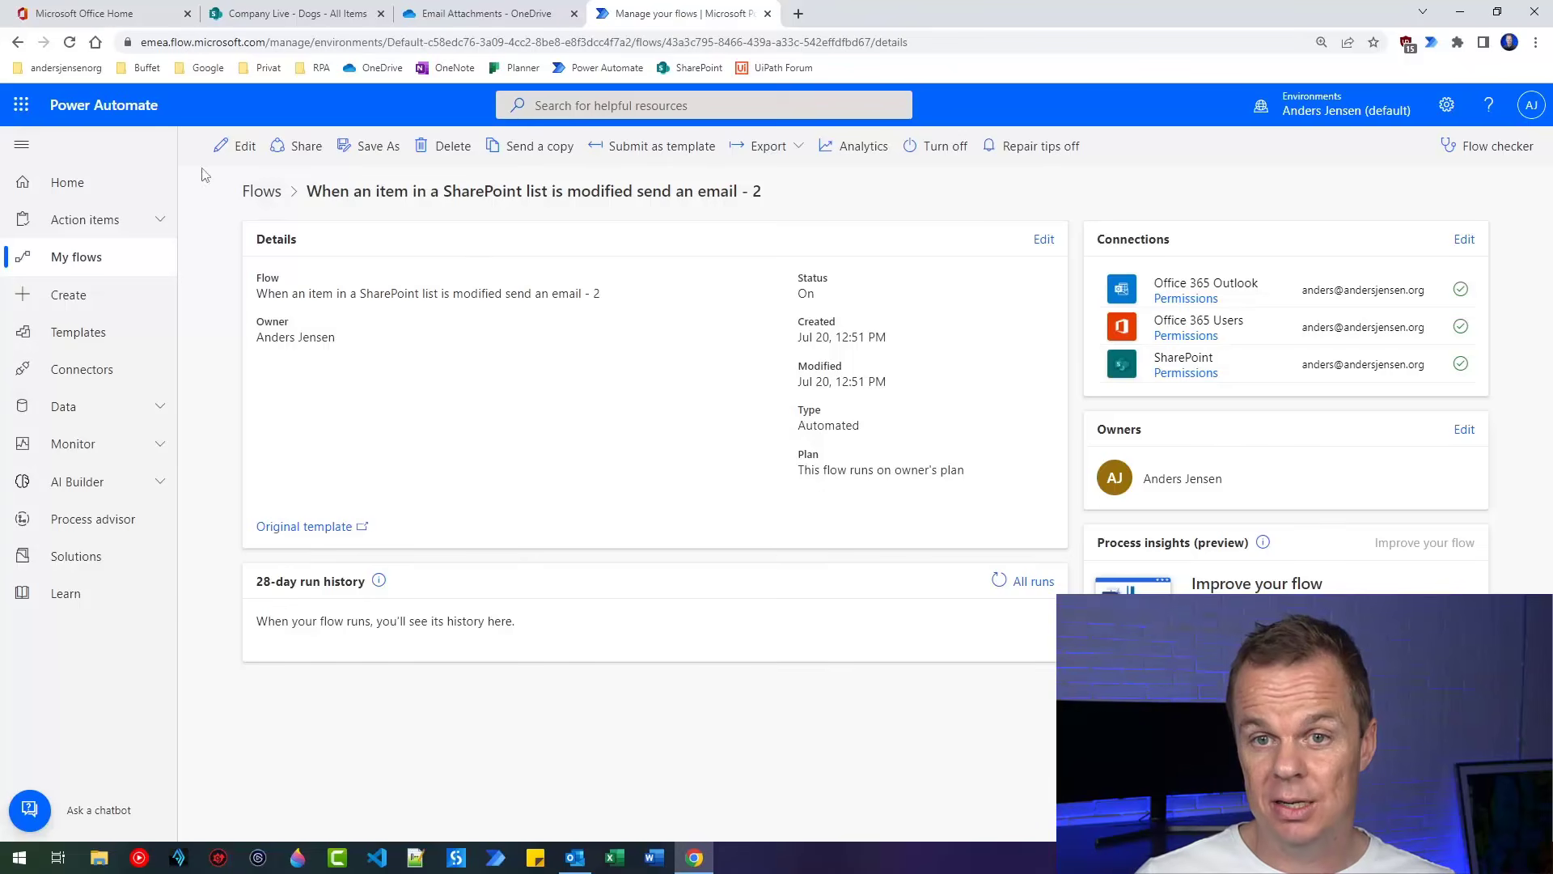
{"action": "left_click", "coordinate": [70, 43]}
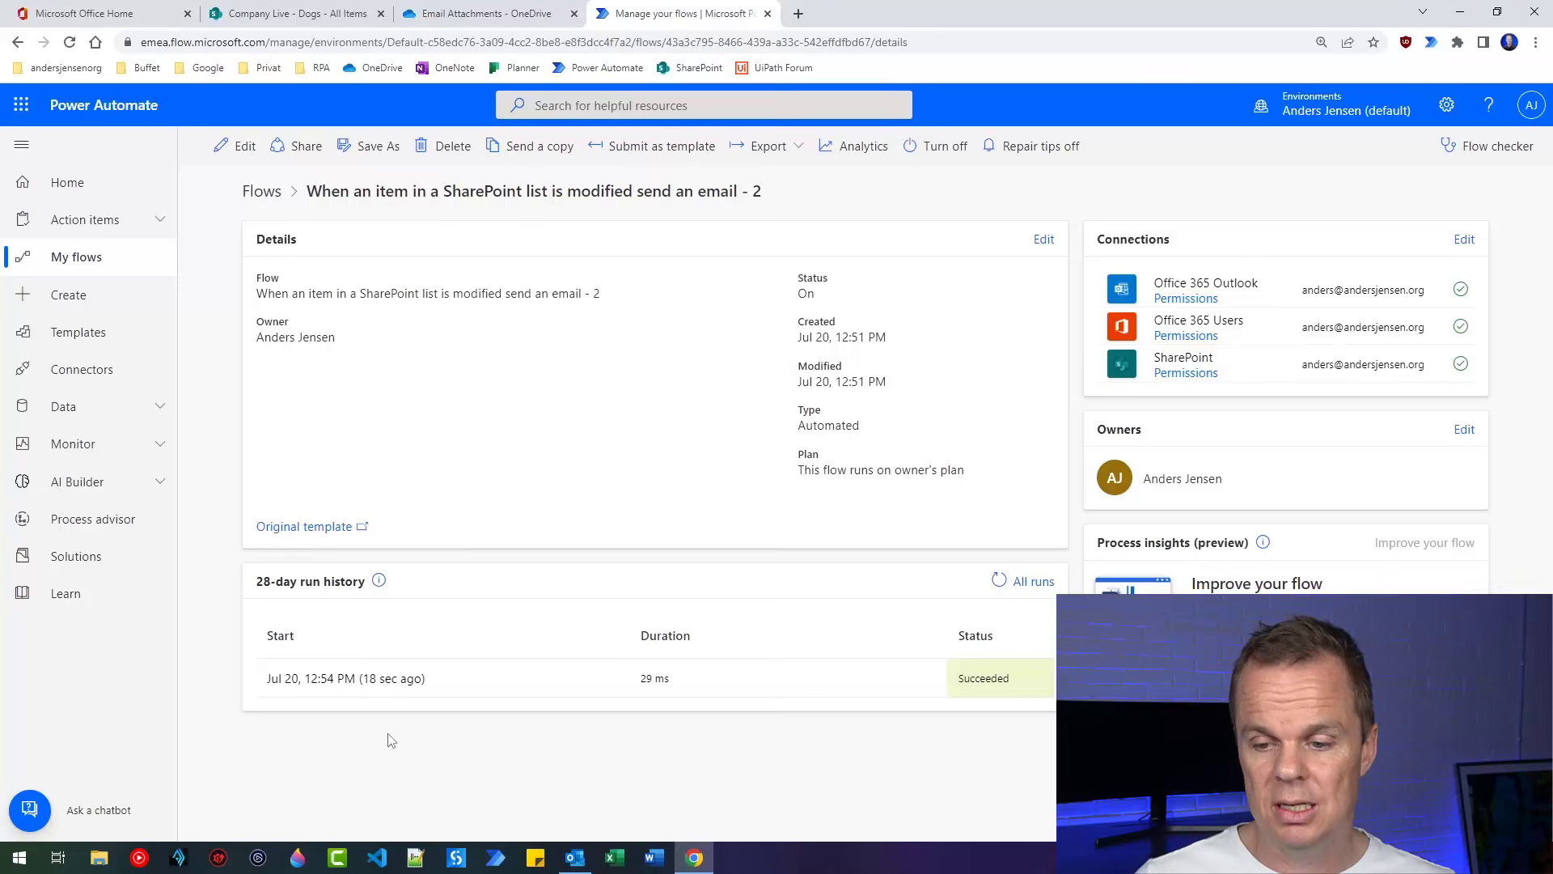
{"action": "left_click", "coordinate": [394, 692]}
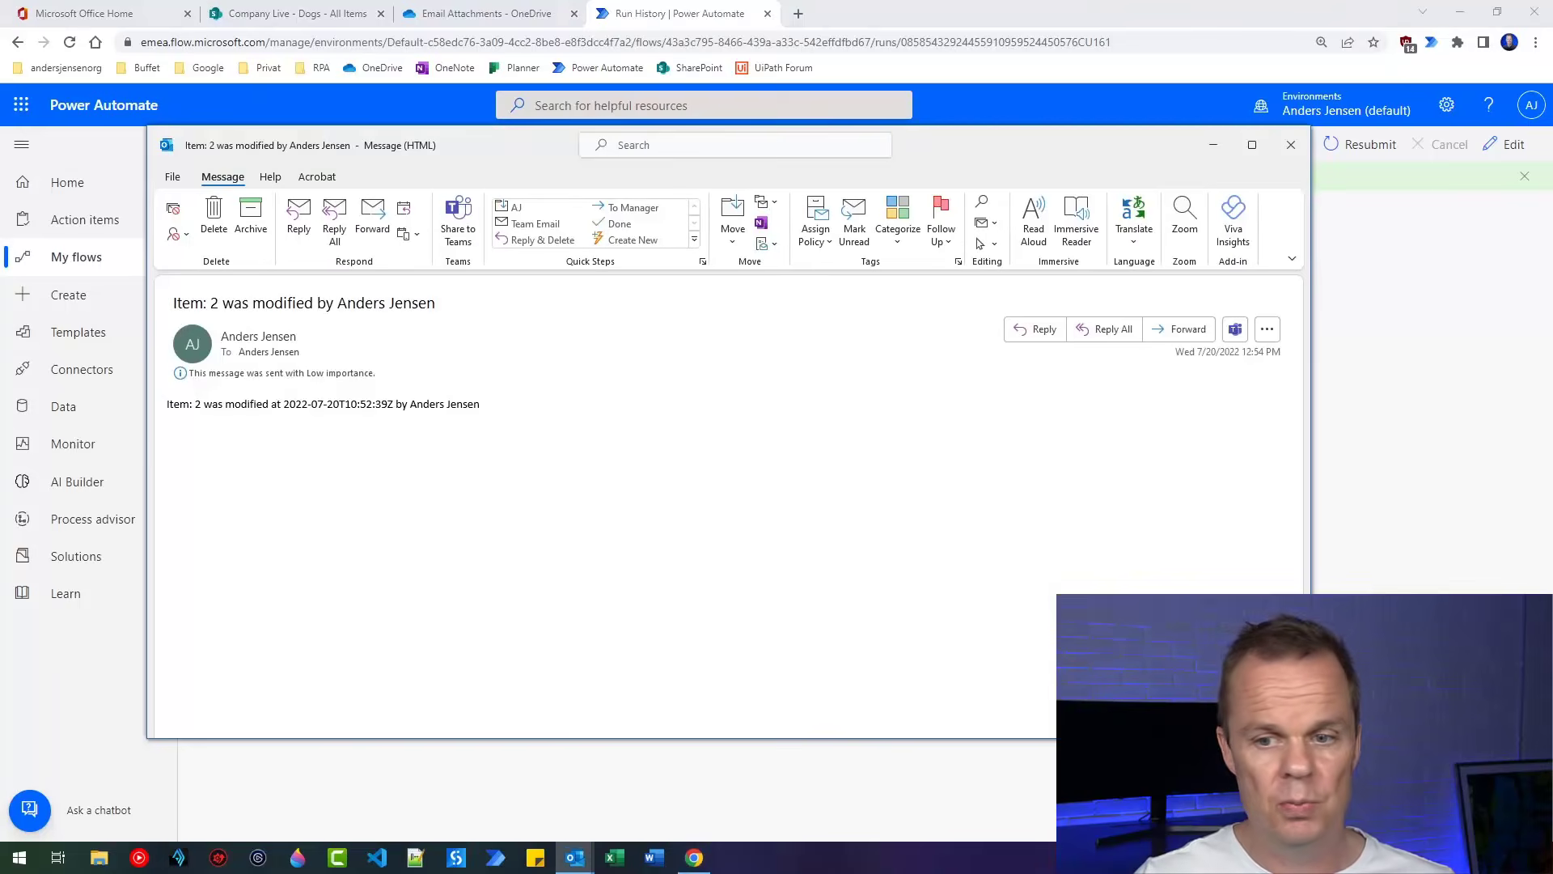
Move the notification email's window to compare the message with the flow run, and close the email
{"action": "left_click_drag", "start_coordinate": [496, 154], "coordinate": [585, 428]}
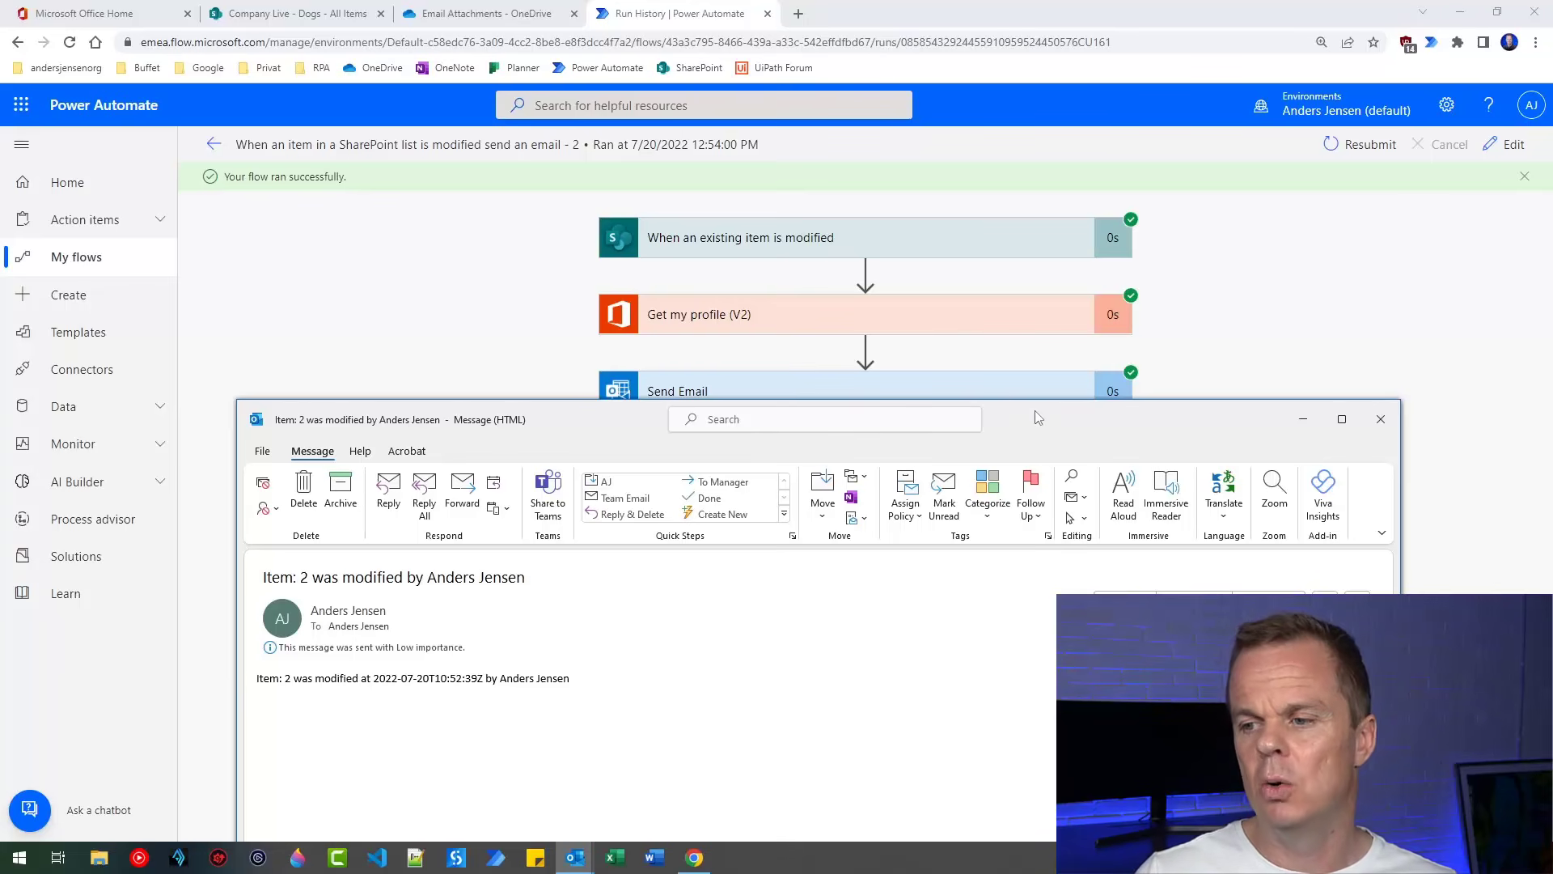
{"action": "left_click_drag", "start_coordinate": [1033, 416], "coordinate": [941, 168]}
{"action": "left_click", "coordinate": [1283, 169]}
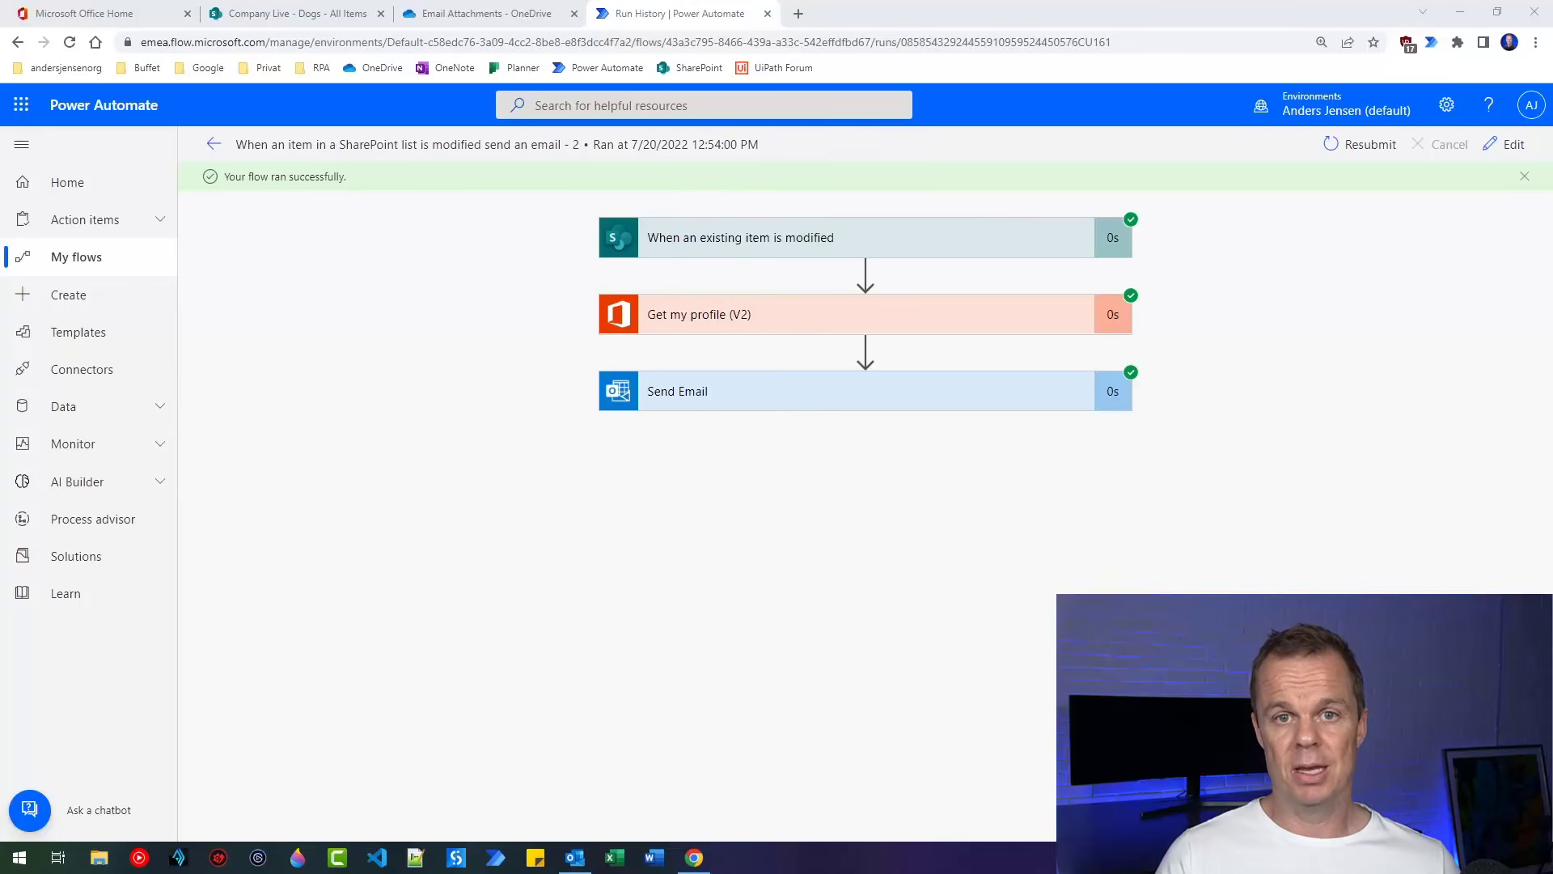
Open the "Save Email Attachments - 2" cloud flow for editing
{"action": "left_click", "coordinate": [121, 303]}
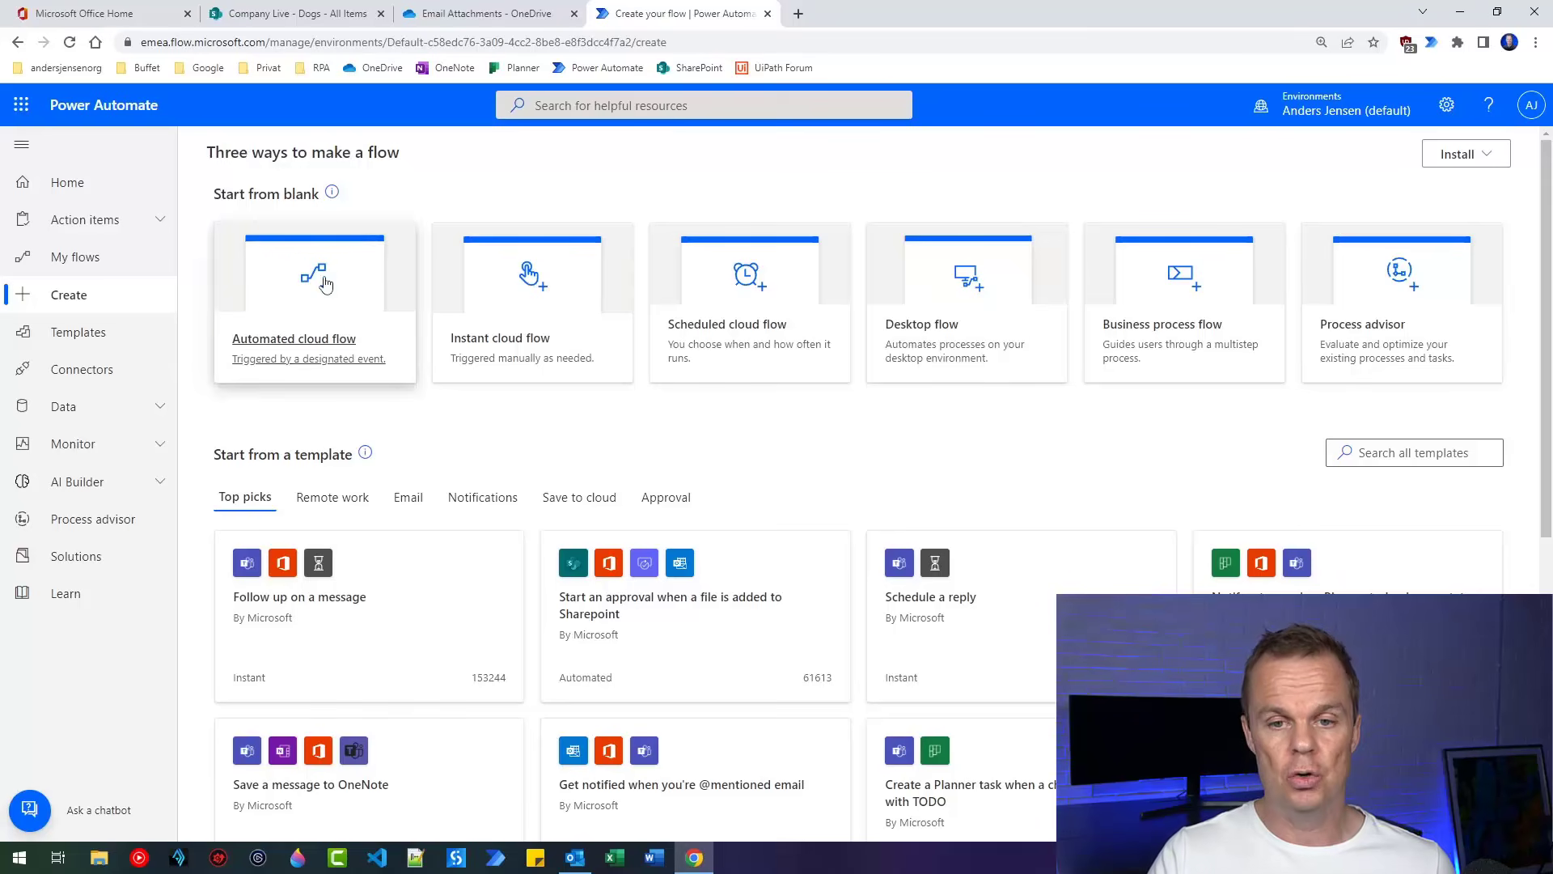
{"action": "left_click", "coordinate": [83, 264]}
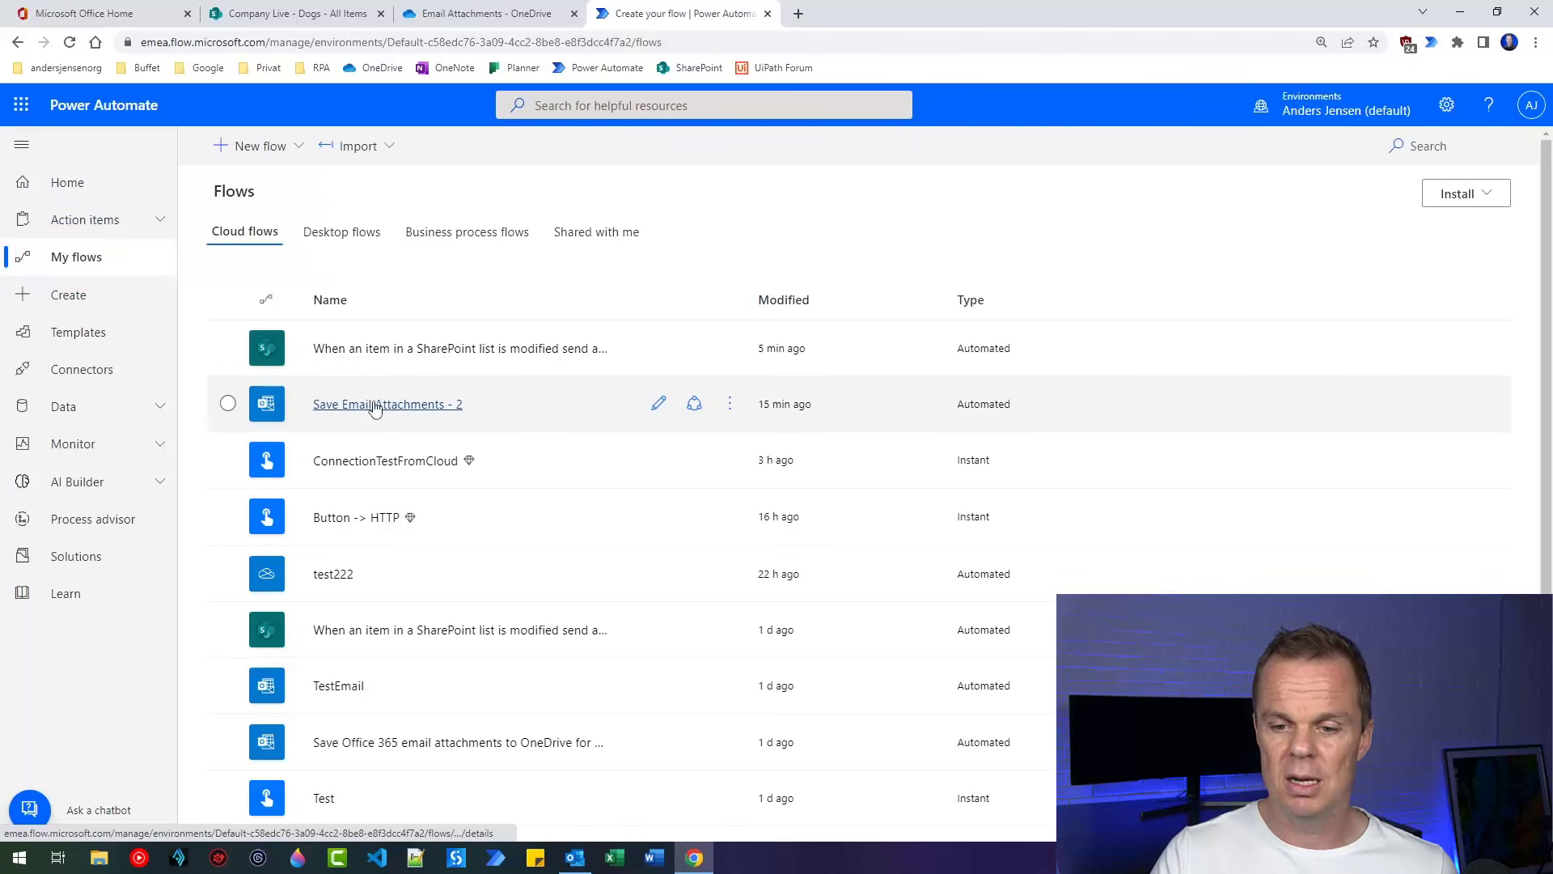
{"action": "left_click", "coordinate": [660, 405]}
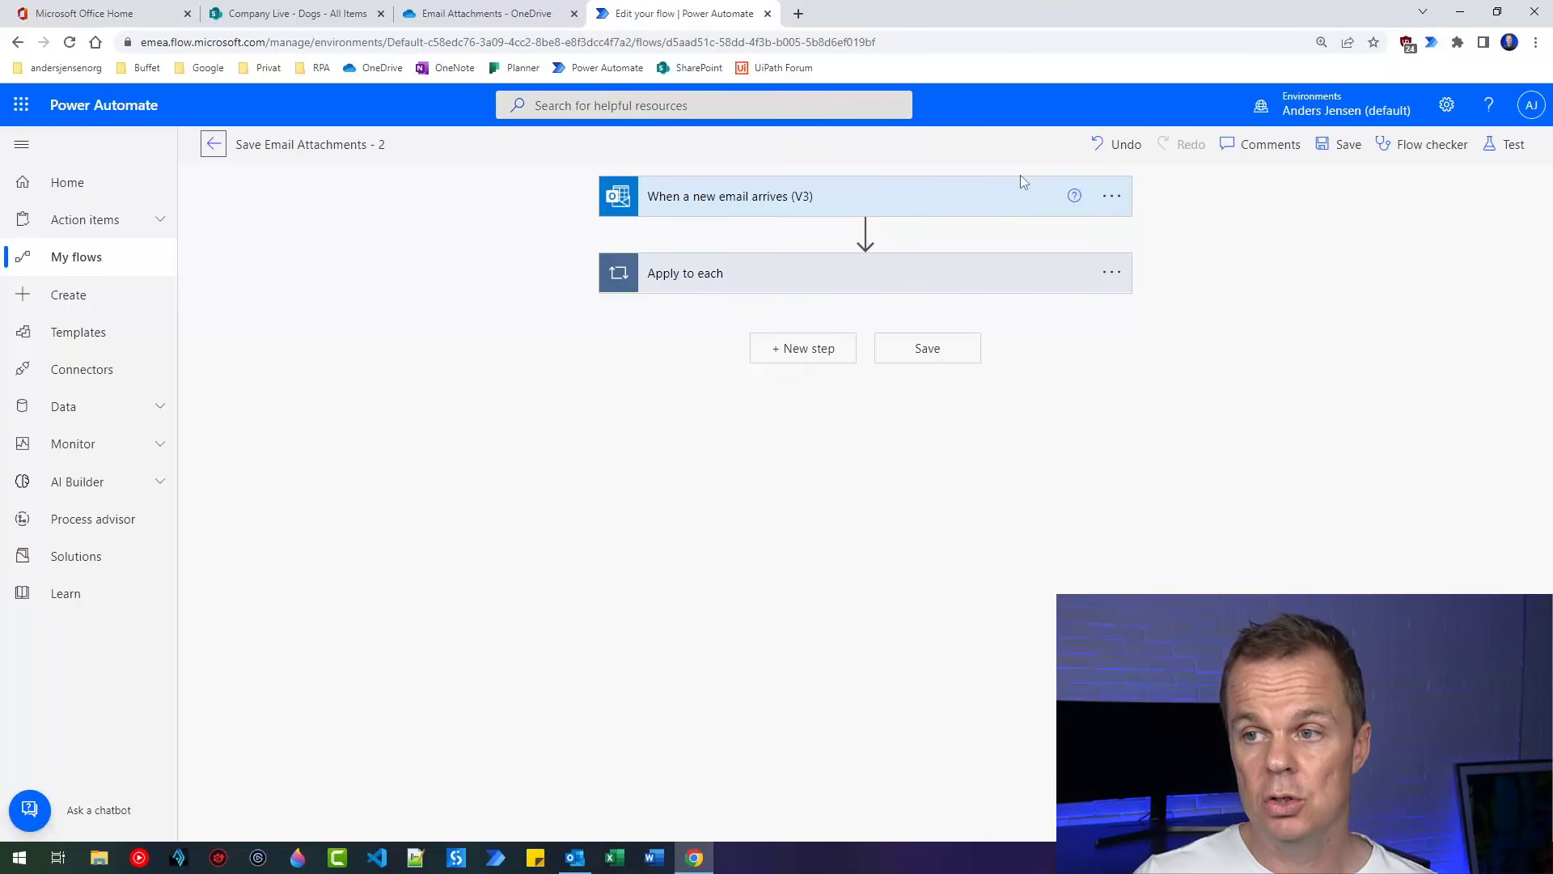
In Outlook, send a new email without a subject to your own address with New Text Document.txt from the desktop attached
{"action": "left_click", "coordinate": [1460, 12]}
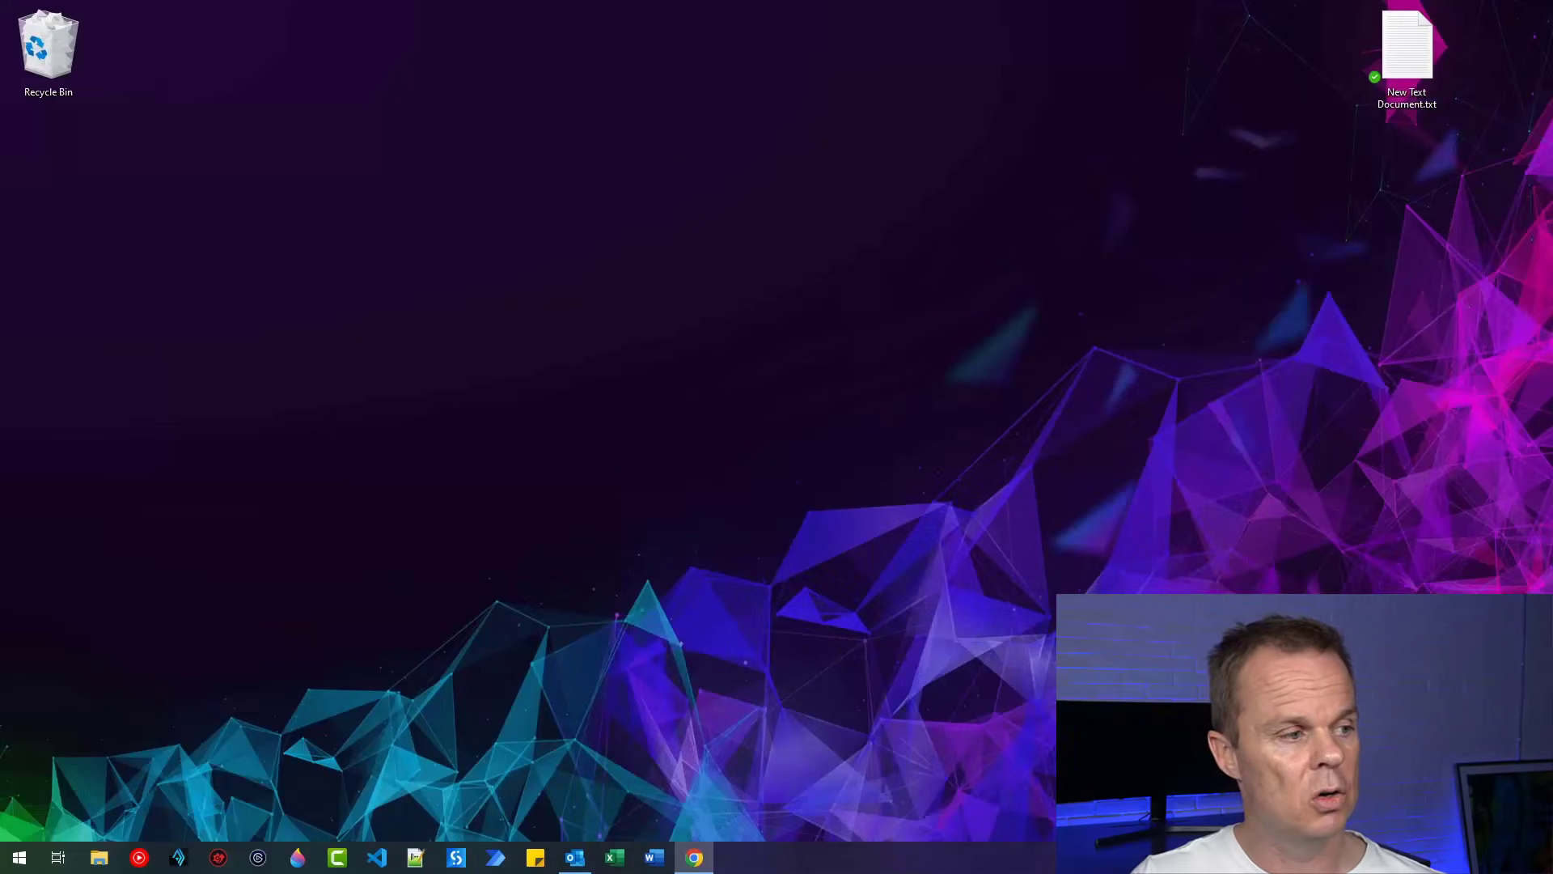
{"action": "key", "text": "ctrl+n"}
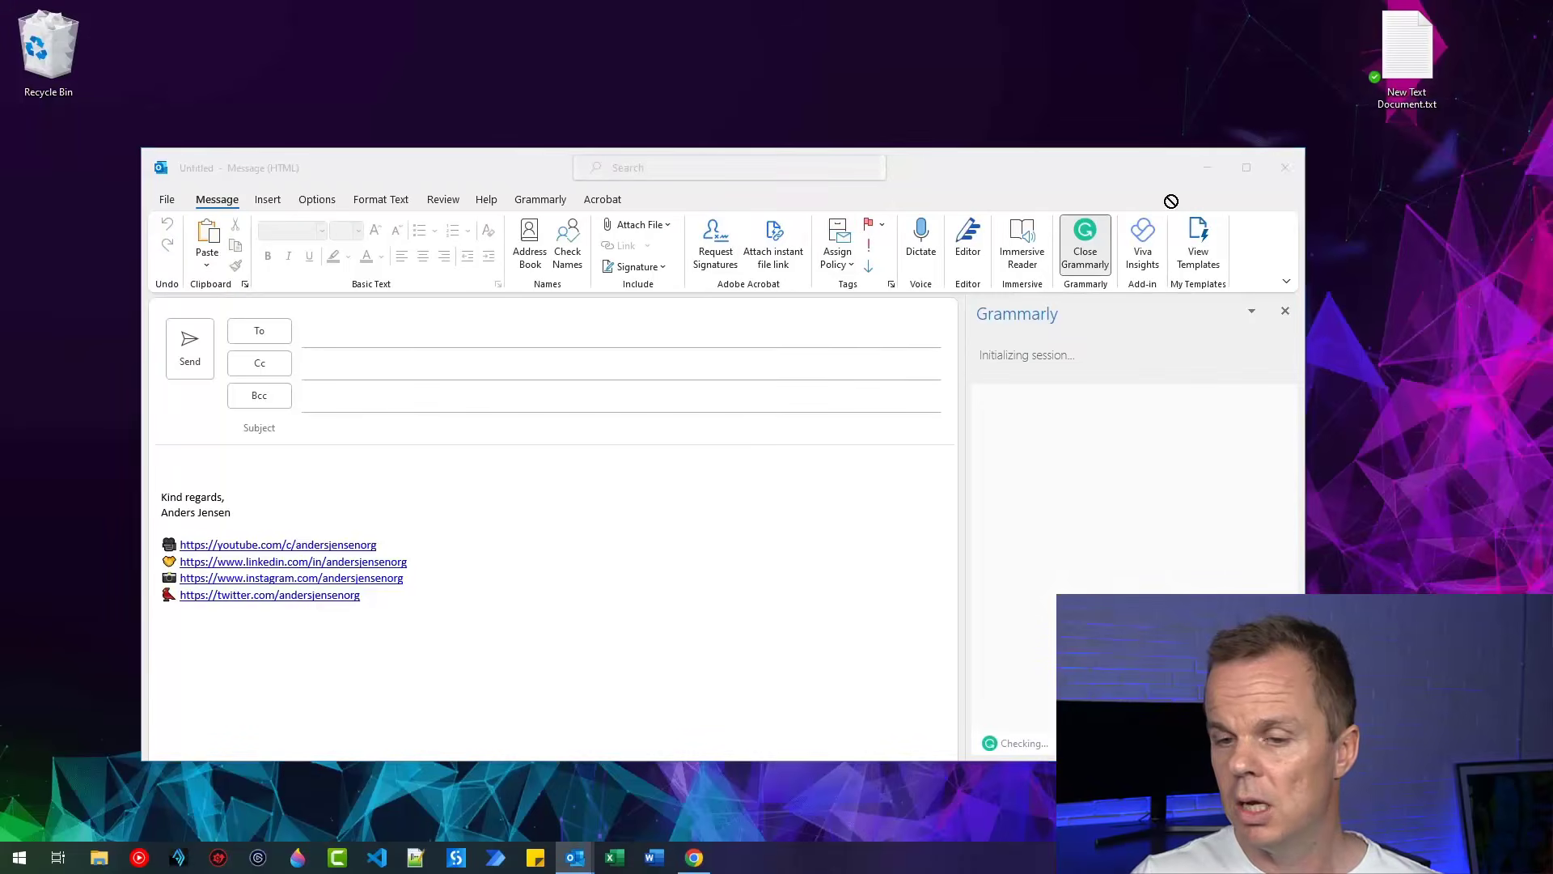
{"action": "left_click_drag", "start_coordinate": [430, 494], "coordinate": [432, 496]}
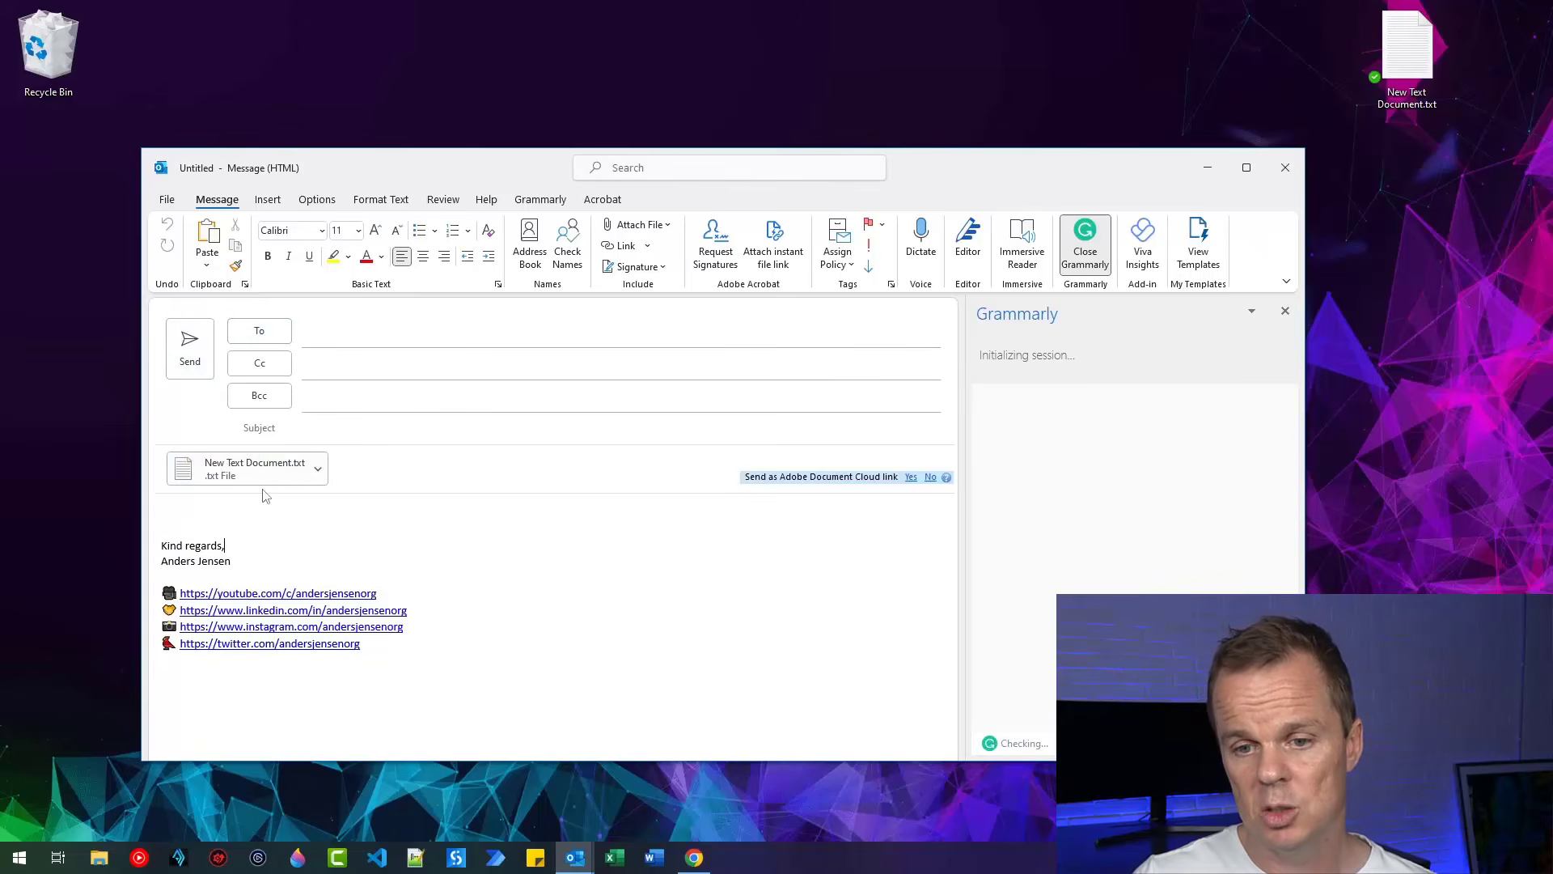
{"action": "left_click", "coordinate": [348, 337]}
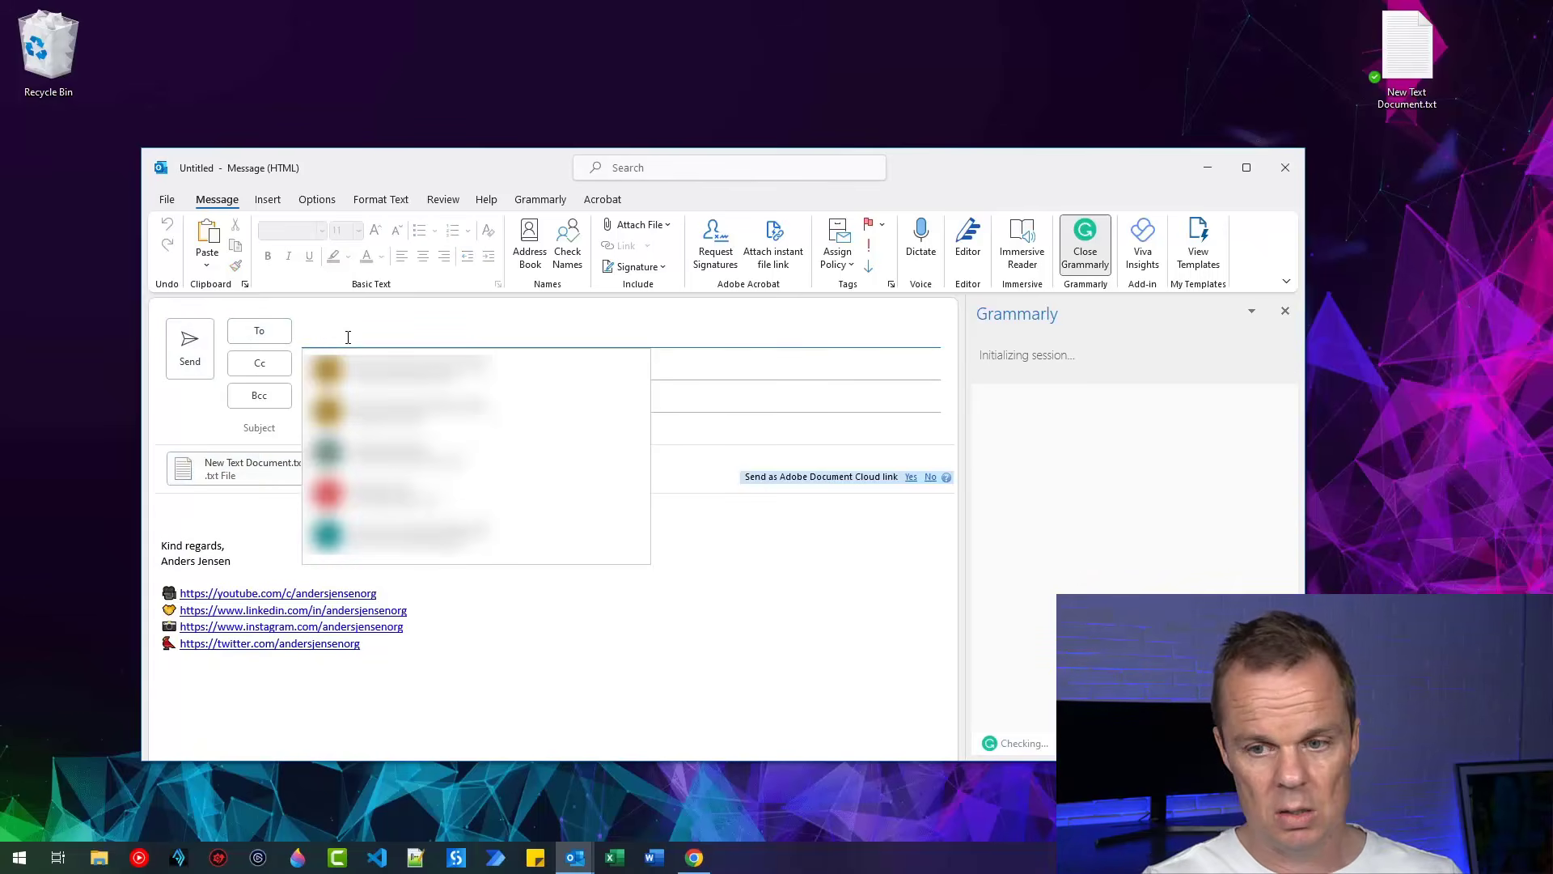
{"action": "type", "text": "anders"}
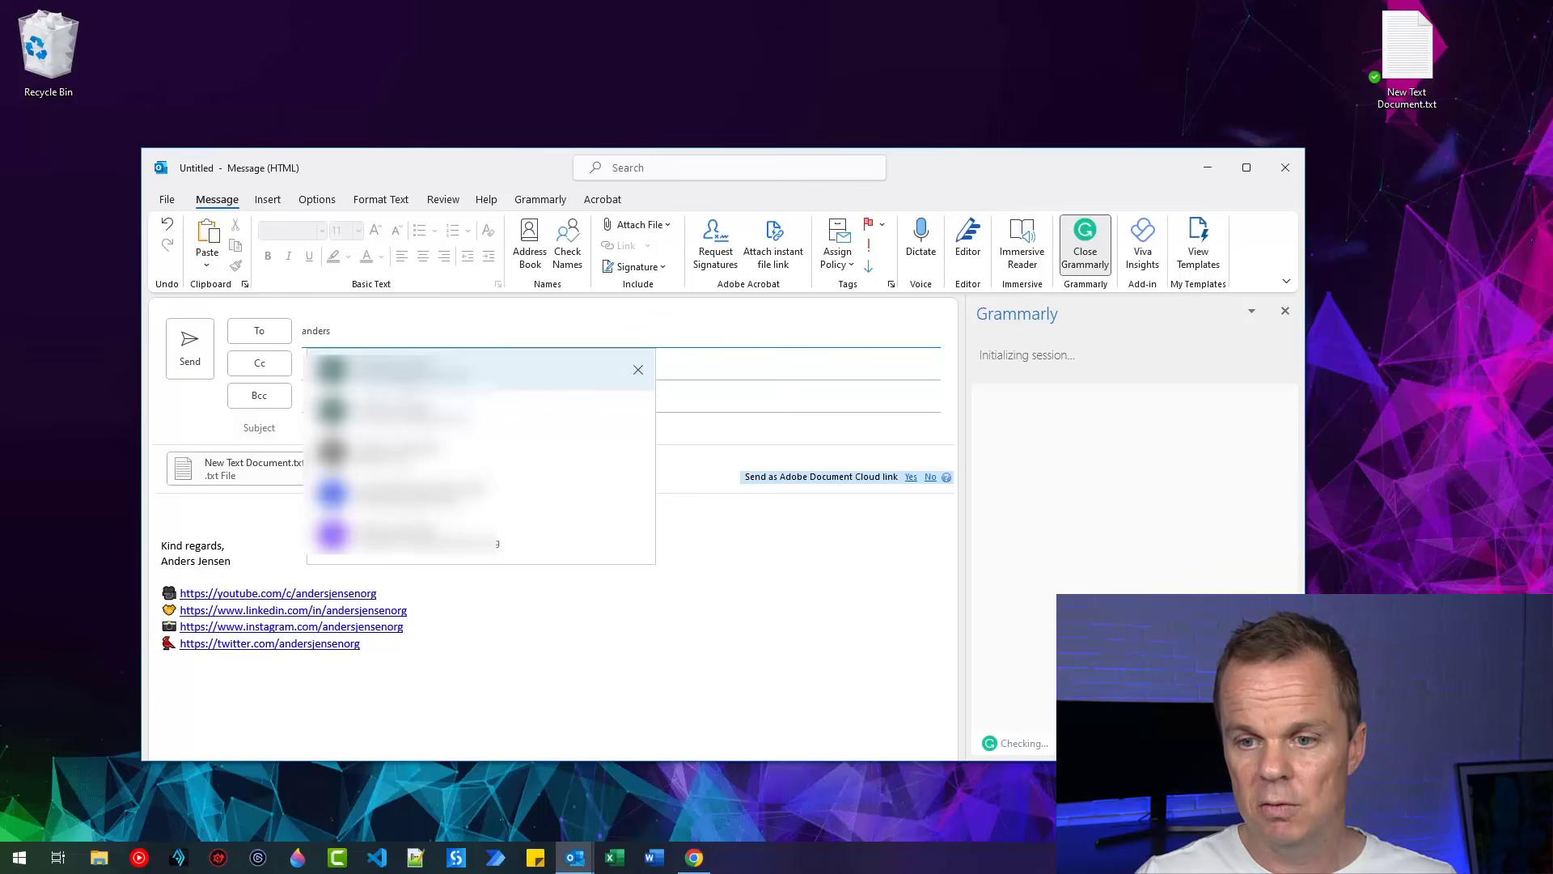
{"action": "left_click", "coordinate": [378, 379]}
{"action": "left_click", "coordinate": [190, 348]}
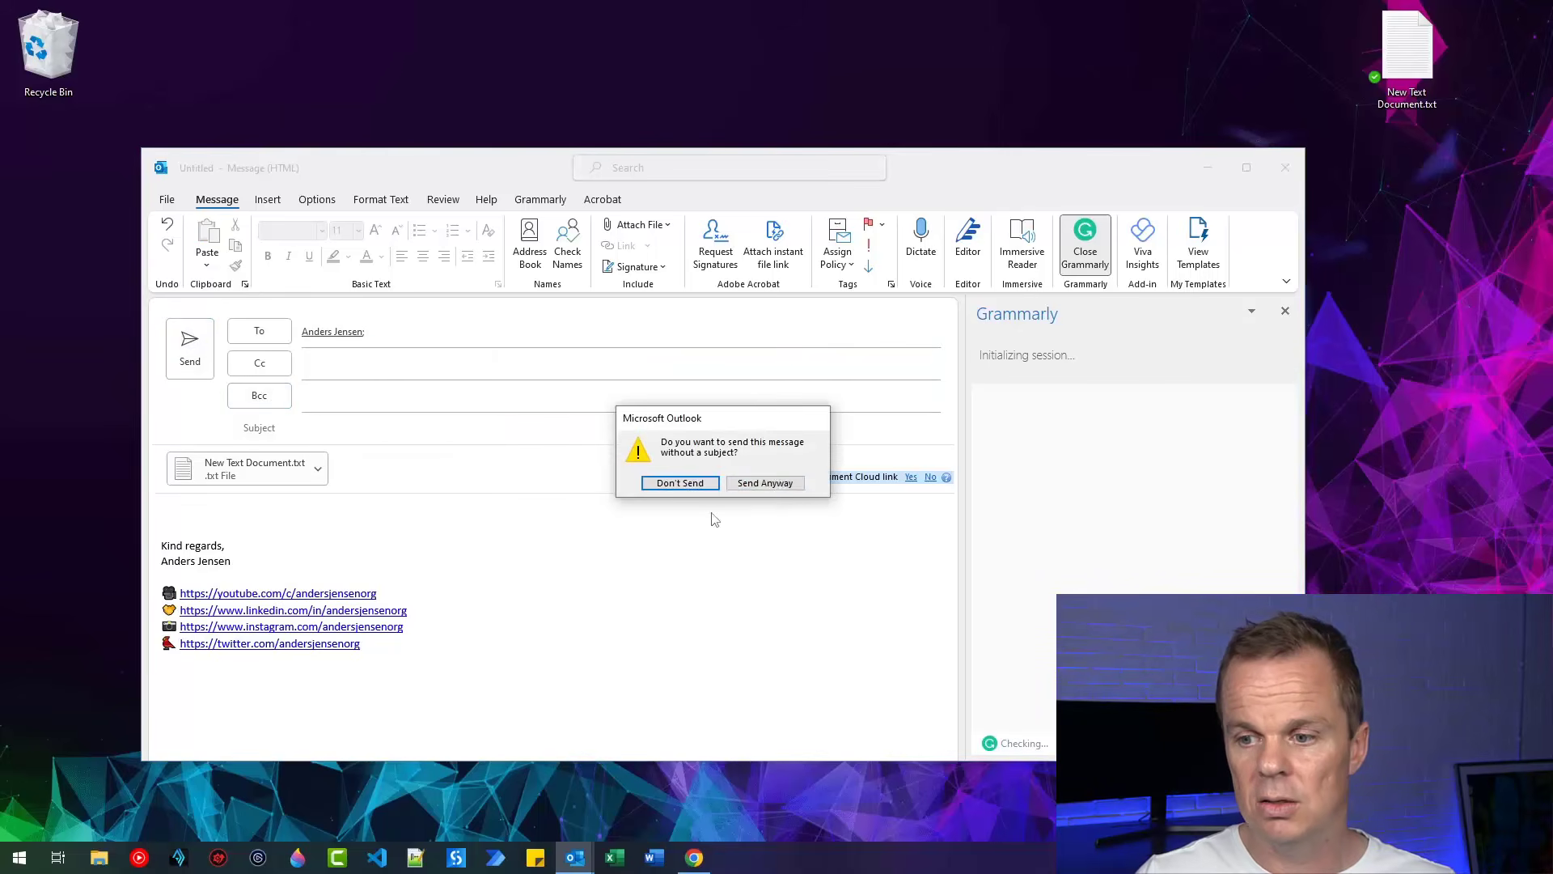
{"action": "left_click", "coordinate": [765, 482]}
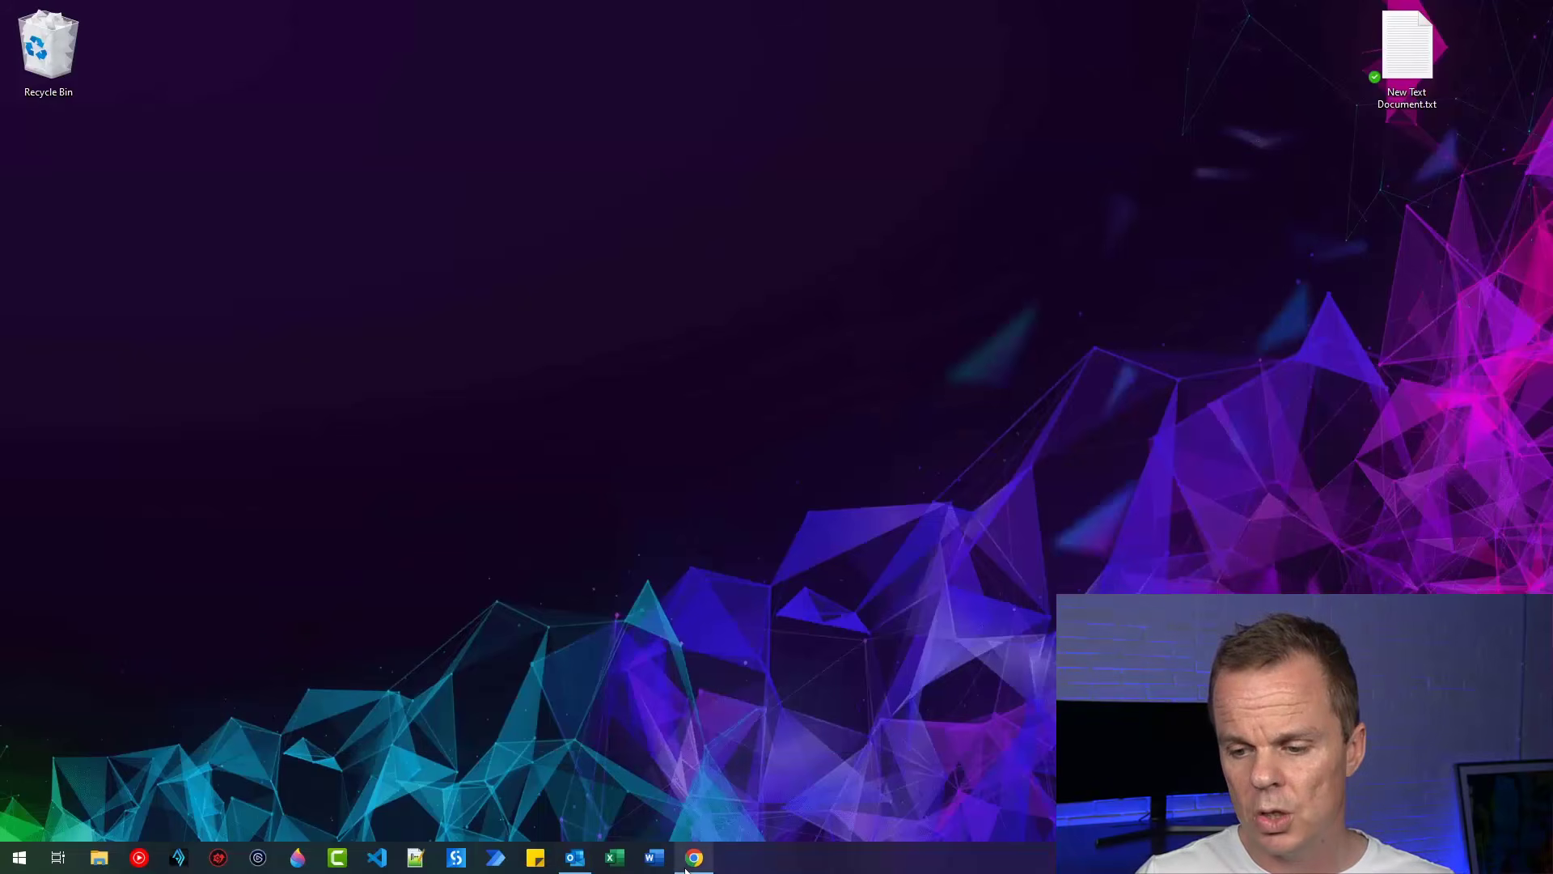
Switch back to Power Automate, return to the flow's details page and refresh its run history
{"action": "left_click", "coordinate": [688, 864]}
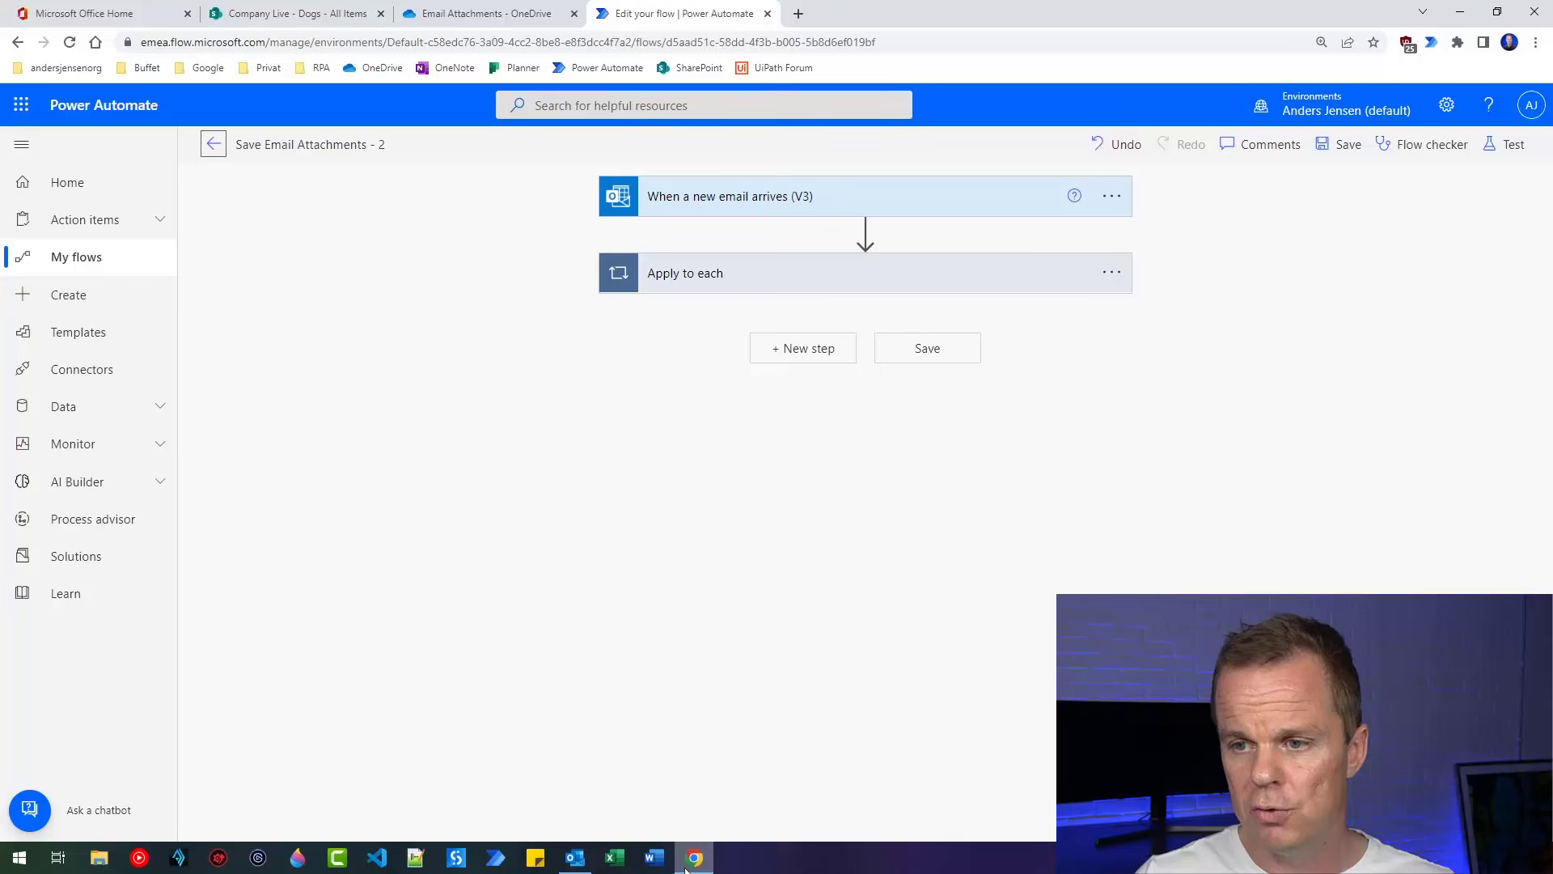
{"action": "left_click", "coordinate": [214, 145]}
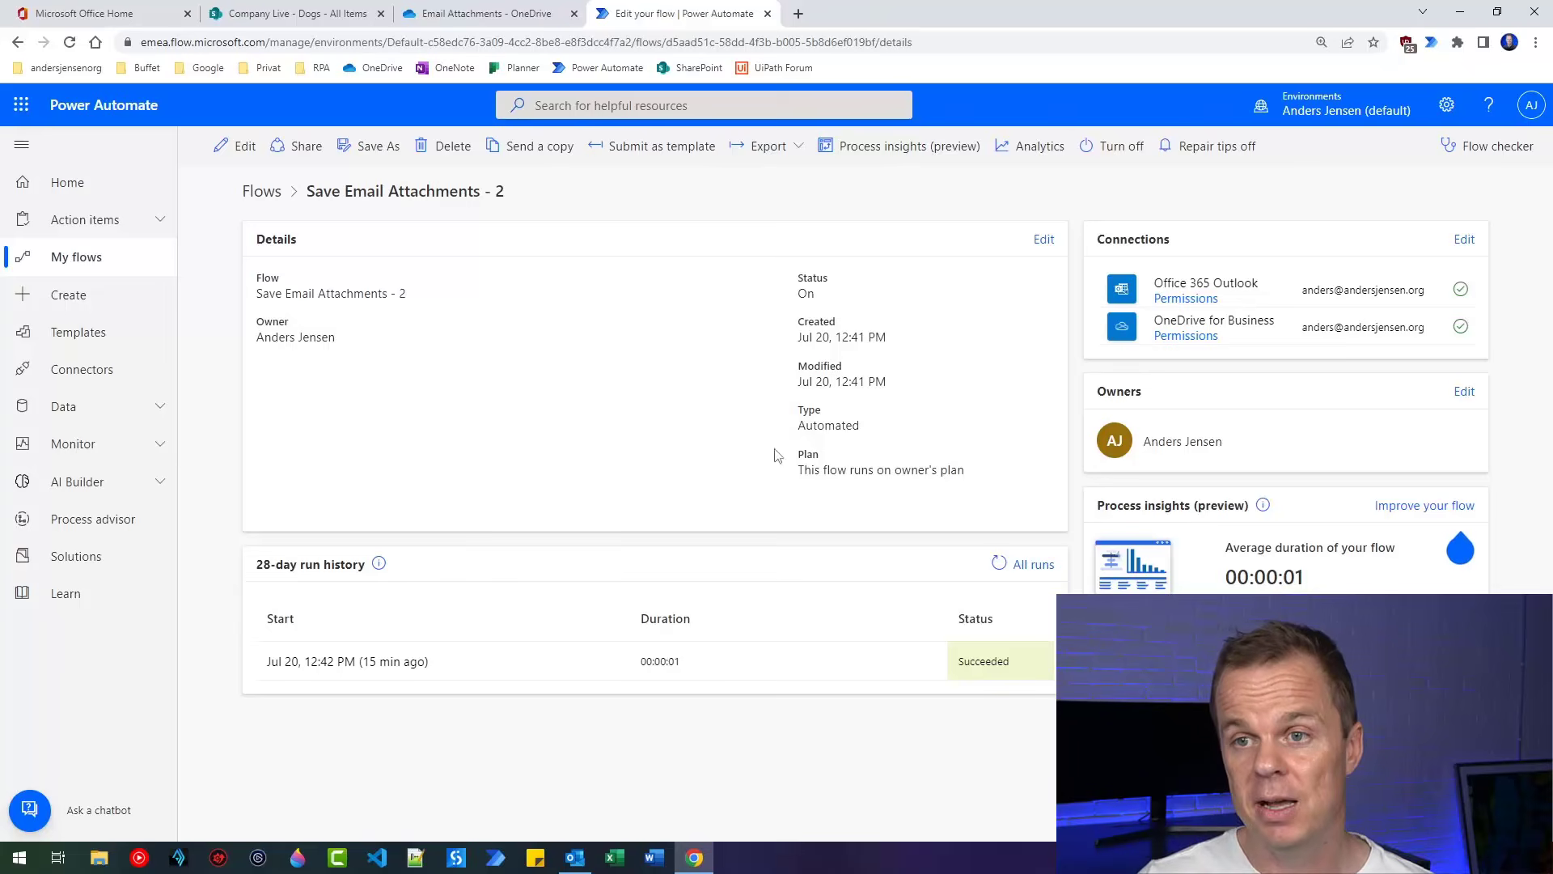
{"action": "left_click", "coordinate": [70, 42]}
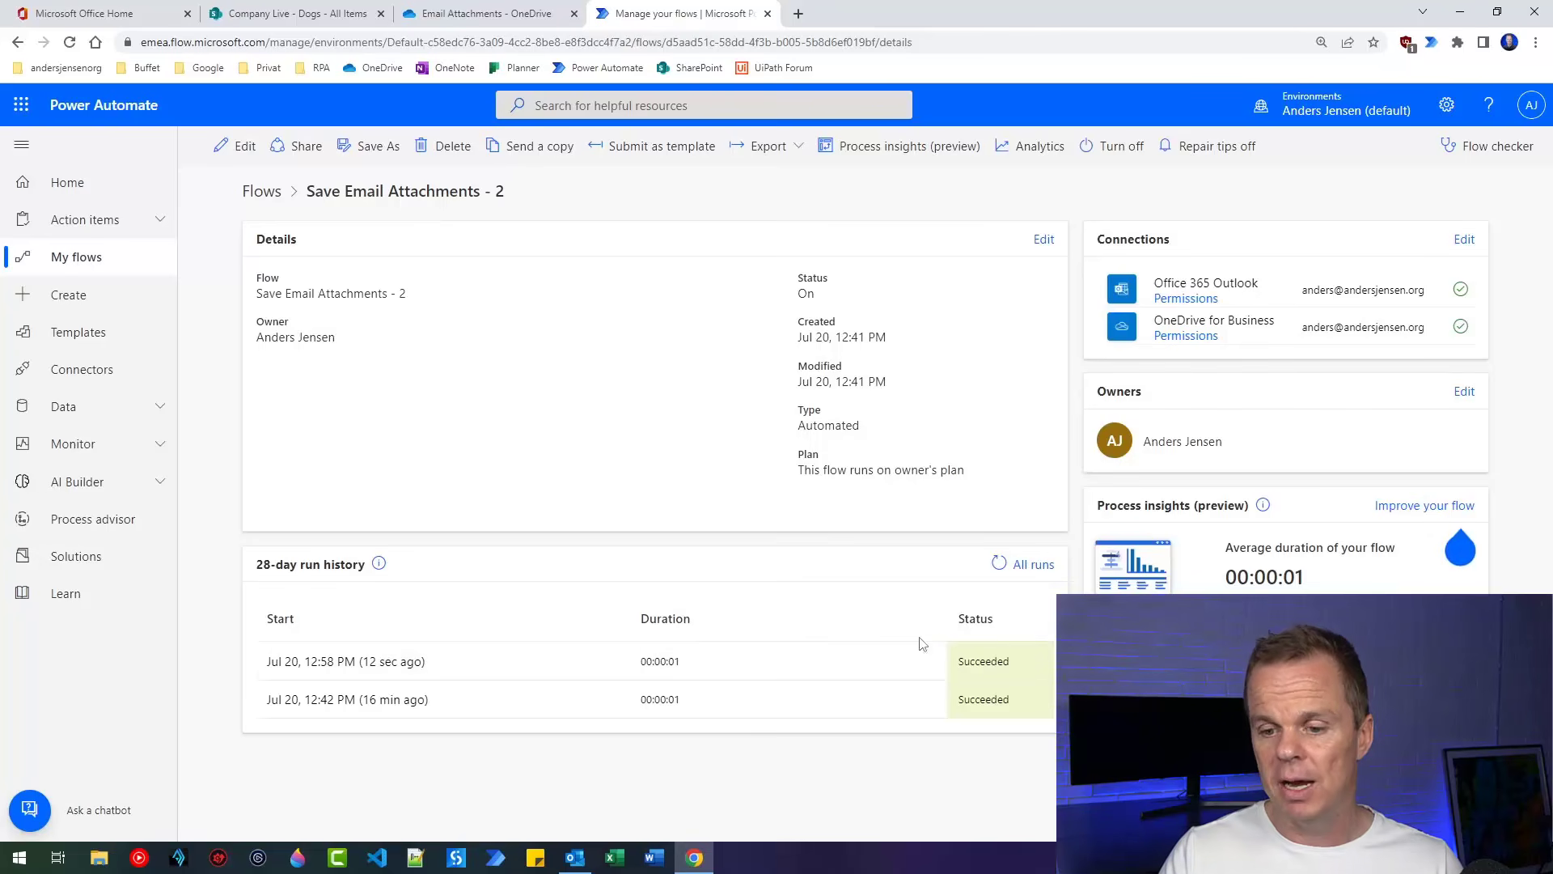
Refresh the Email Attachments folder in OneDrive and check the modified time and details of New Text Document.txt
{"action": "left_click", "coordinate": [483, 14]}
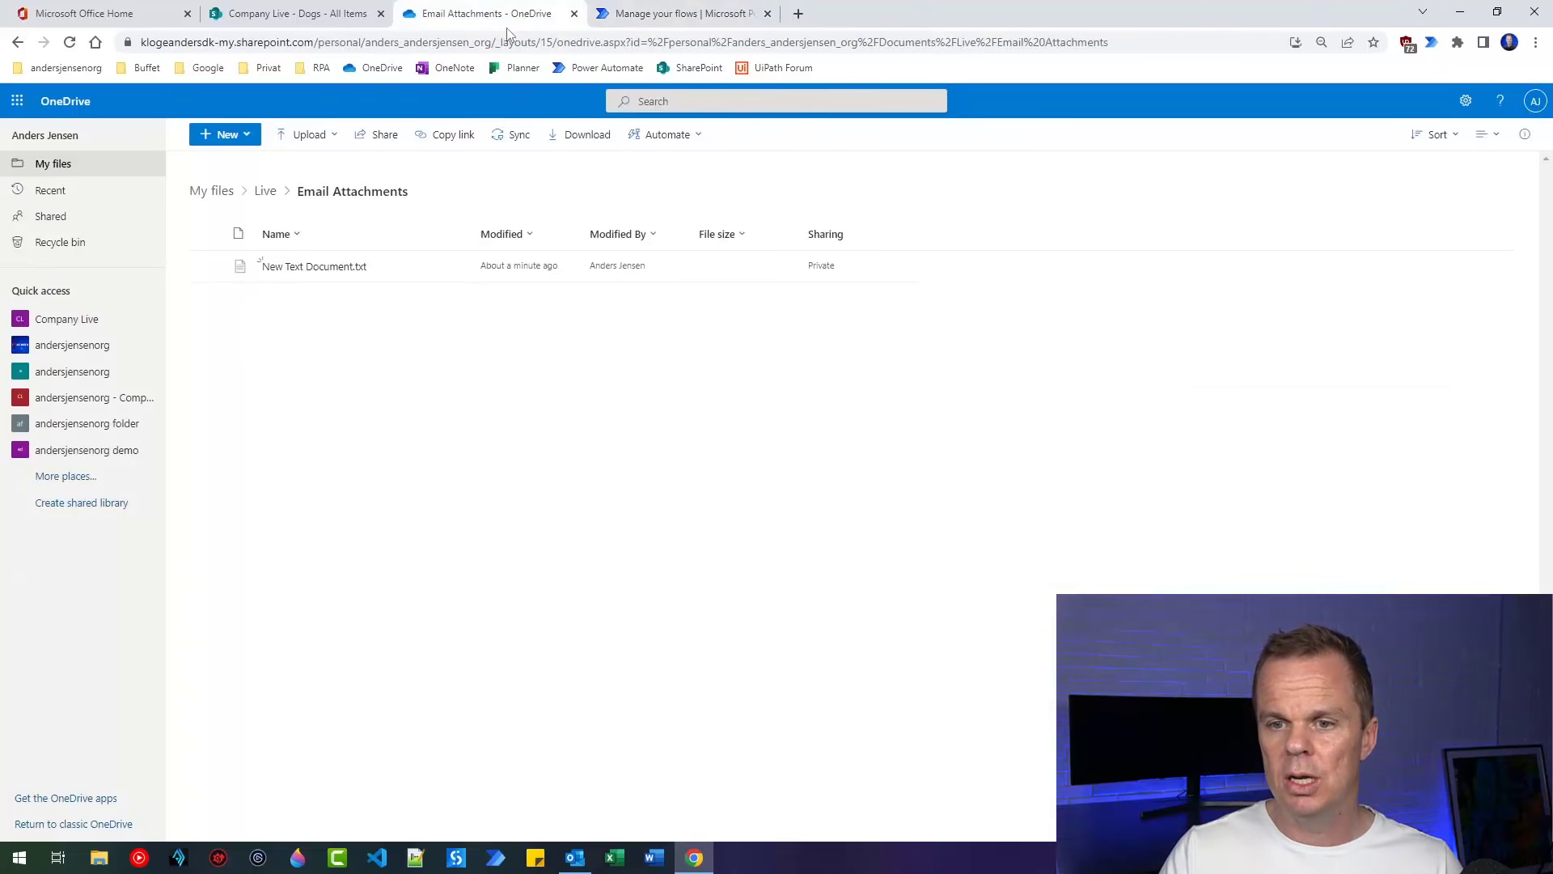
{"action": "left_click", "coordinate": [69, 42]}
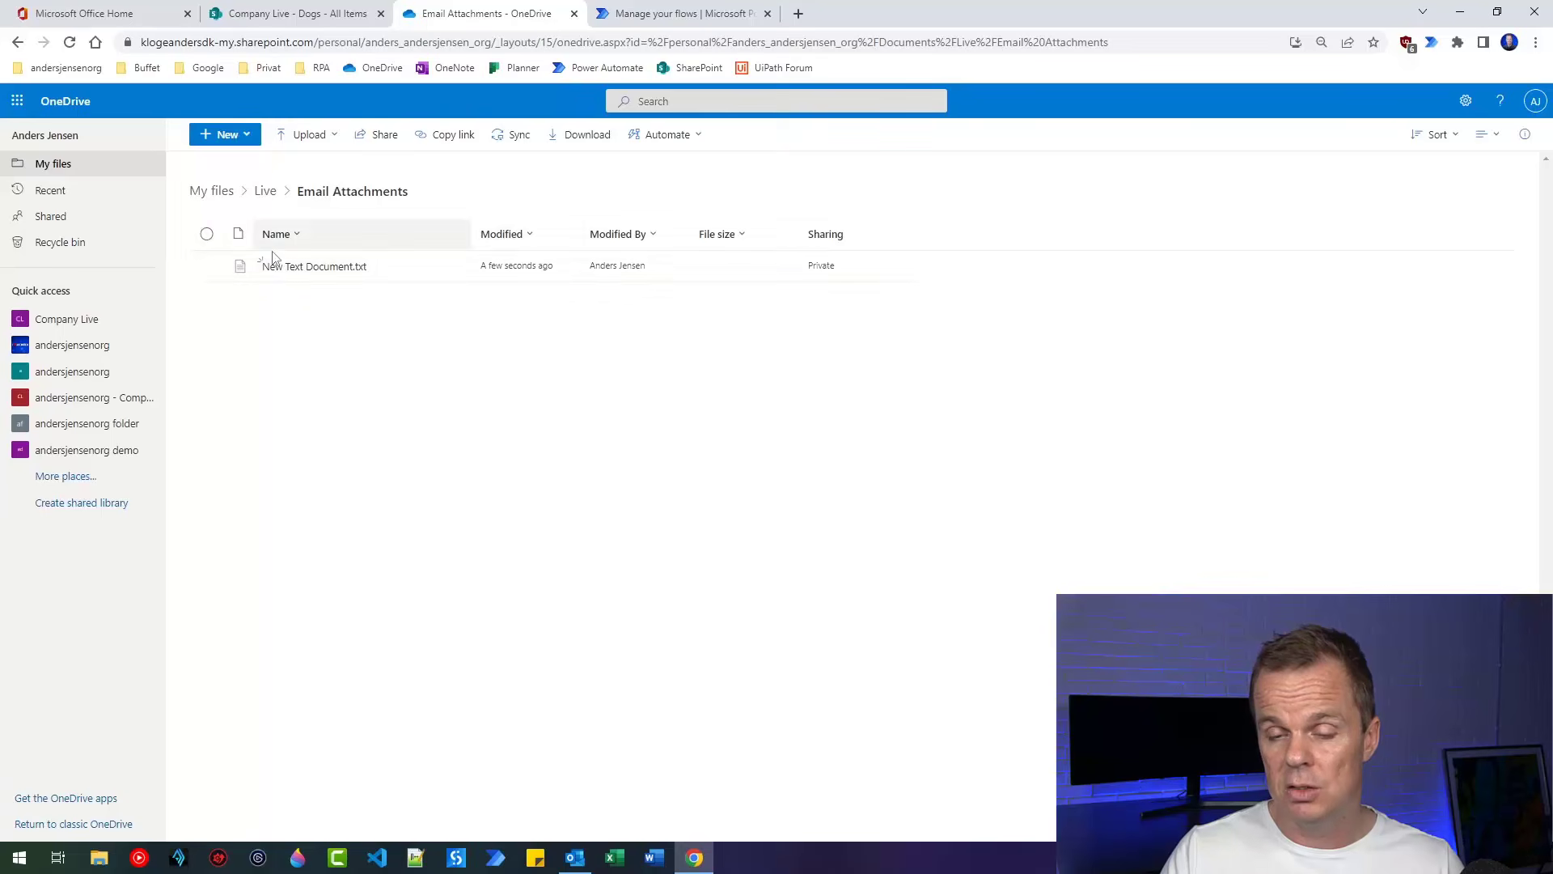
{"action": "mouse_move", "coordinate": [273, 277]}
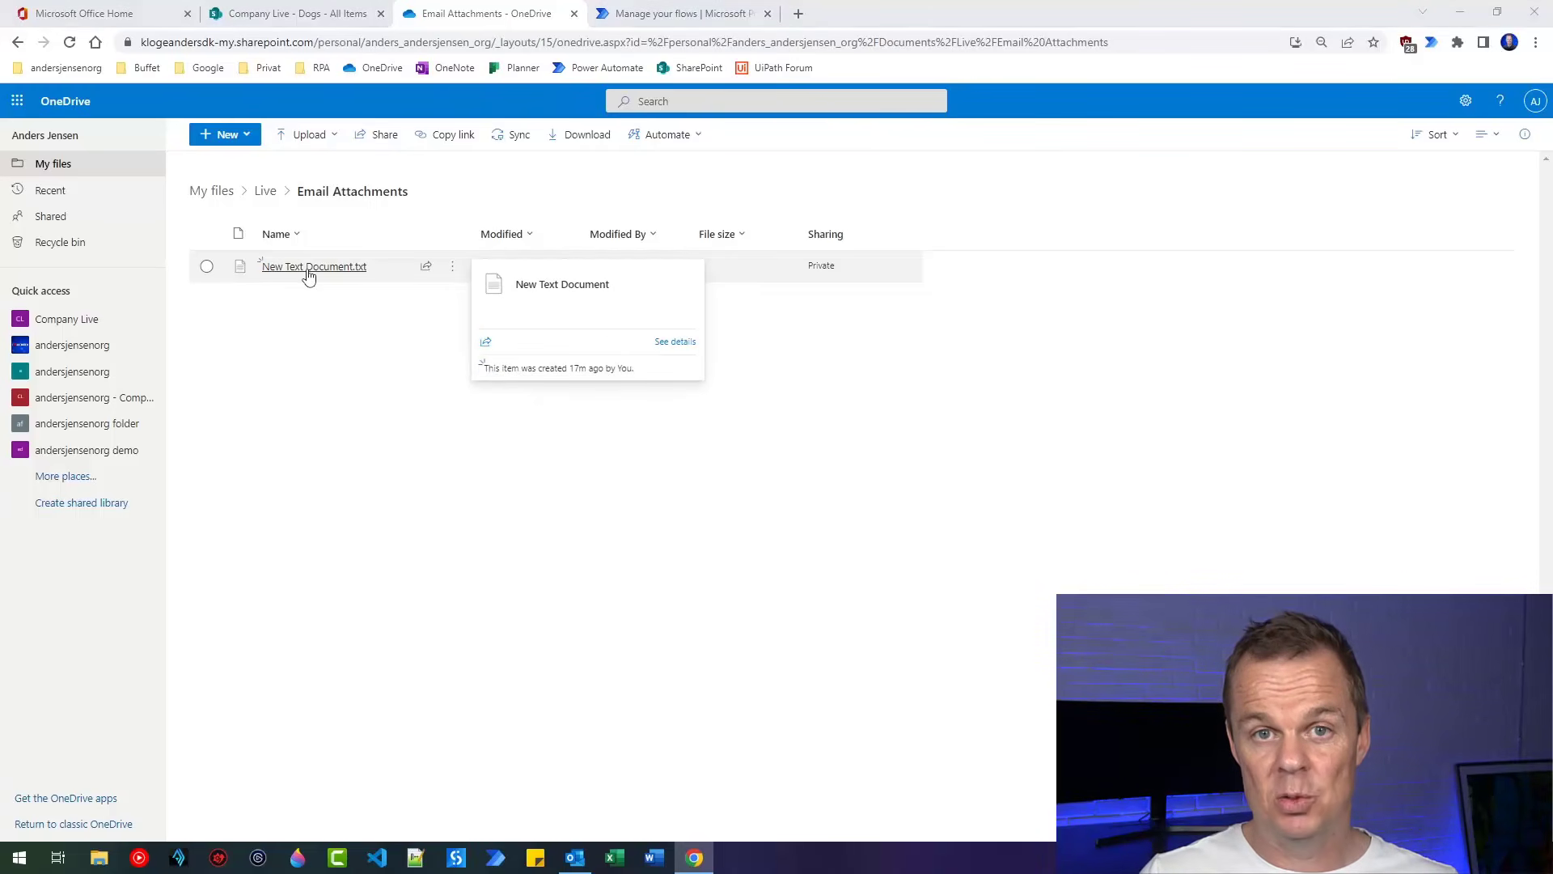
Edit the "Save Email Attachments - 2" flow and add a Date Time "Current time" action between the email trigger and "Apply to each"
{"action": "left_click", "coordinate": [651, 16]}
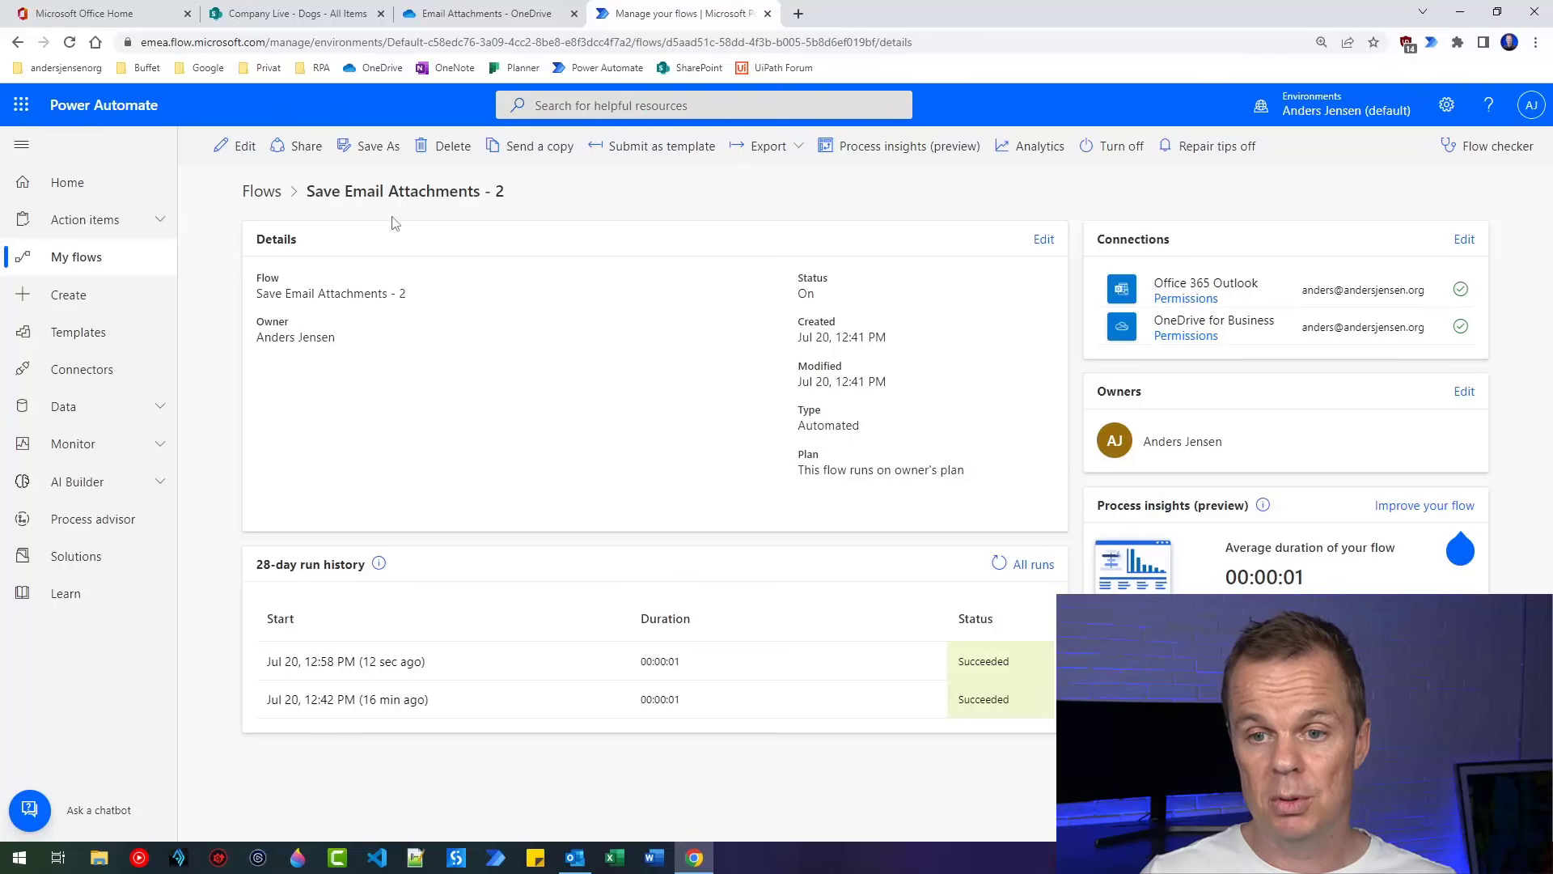
{"action": "left_click", "coordinate": [246, 146]}
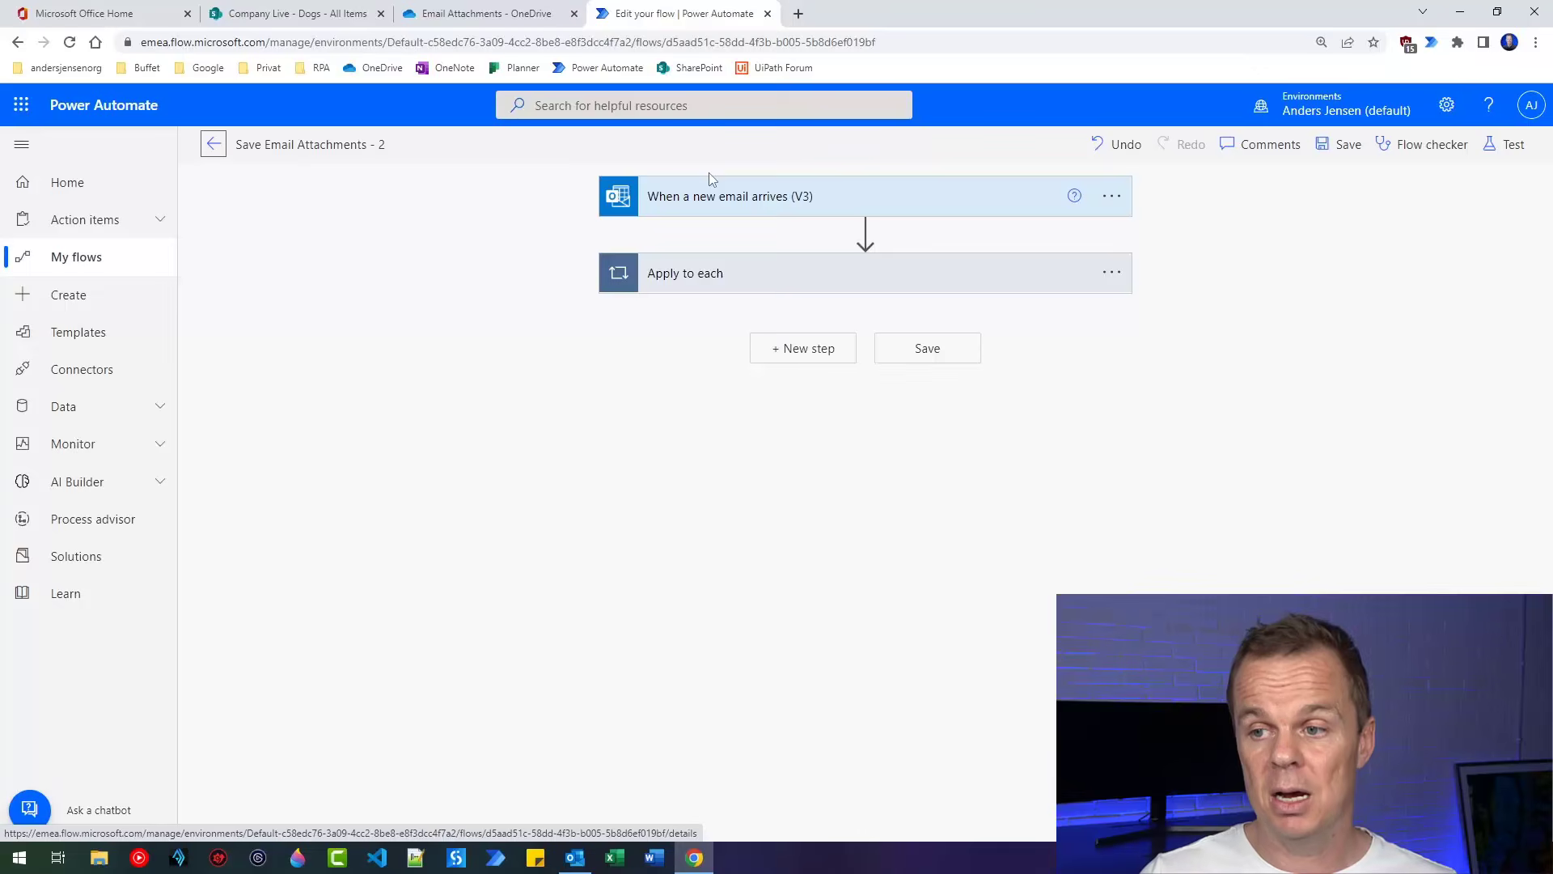
{"action": "mouse_move", "coordinate": [865, 230]}
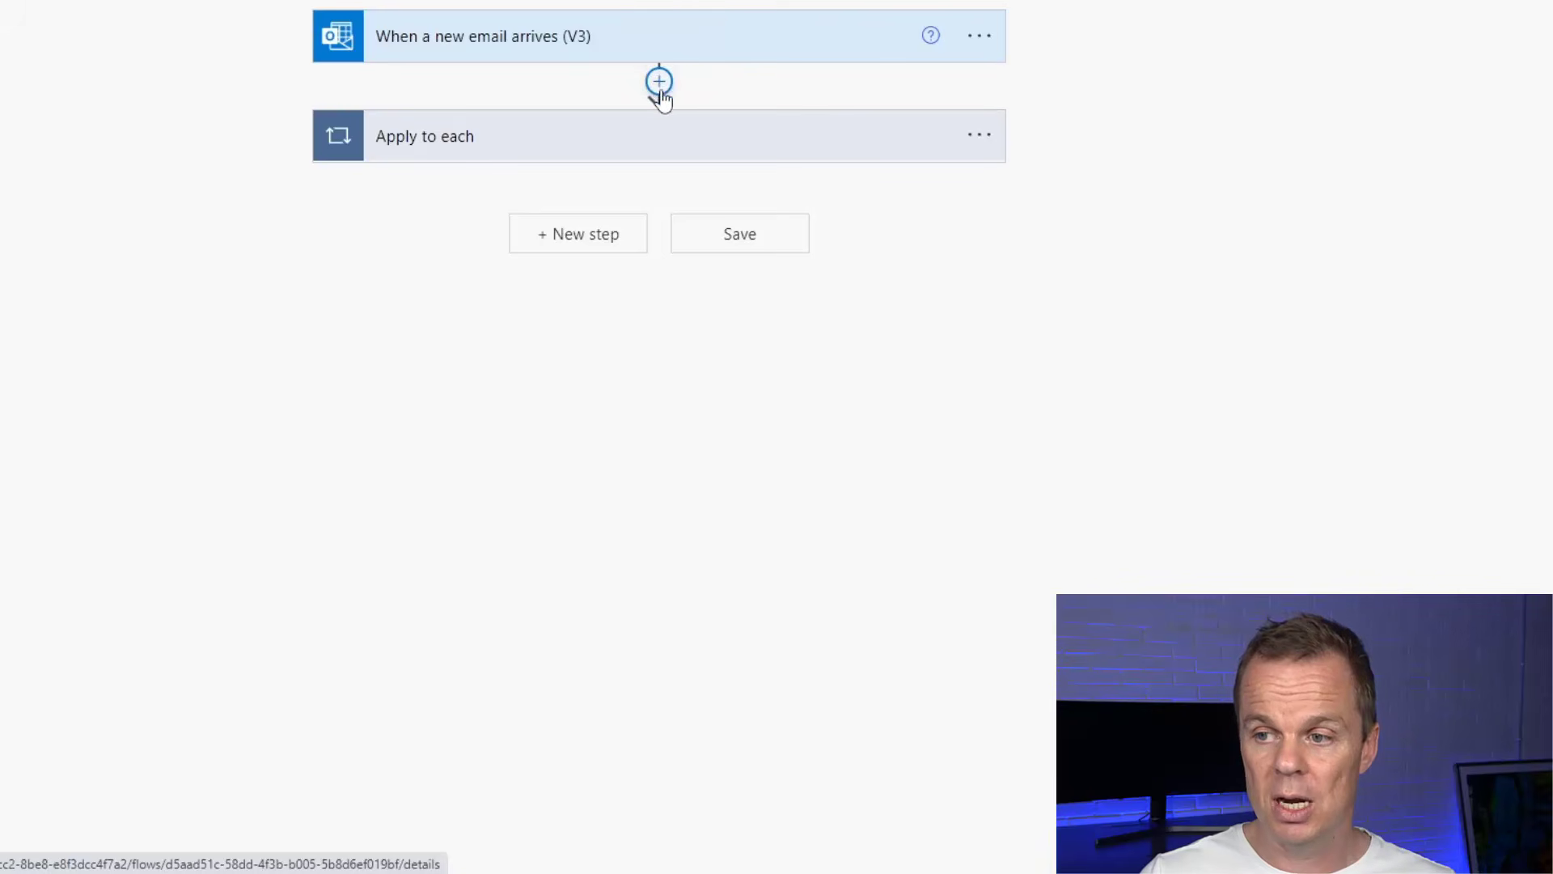
{"action": "left_click", "coordinate": [659, 89]}
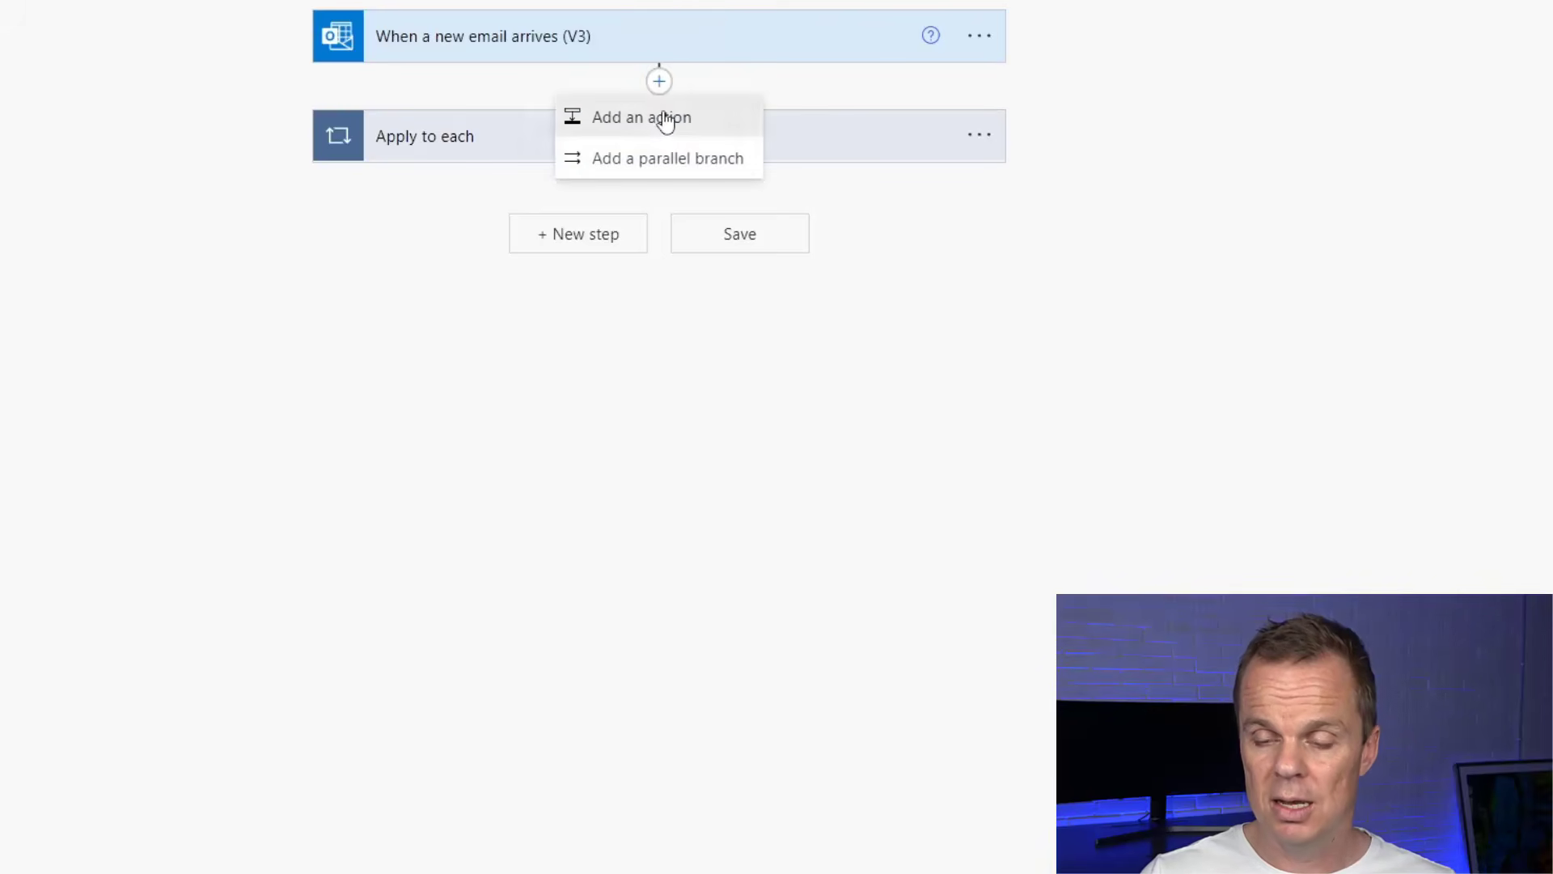
{"action": "left_click", "coordinate": [662, 118]}
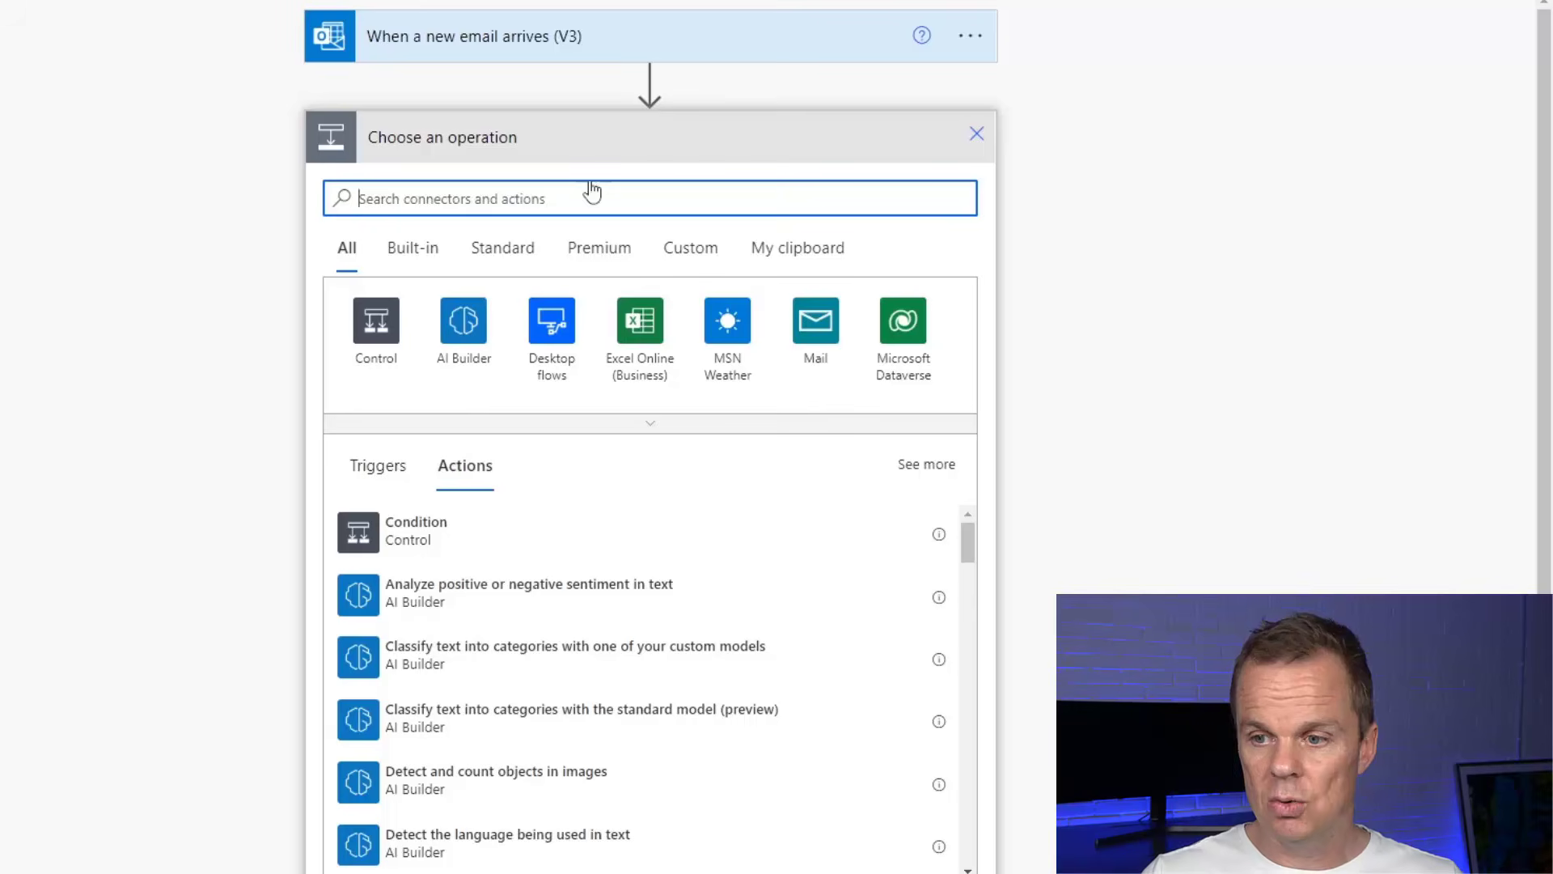
{"action": "type", "text": "current"}
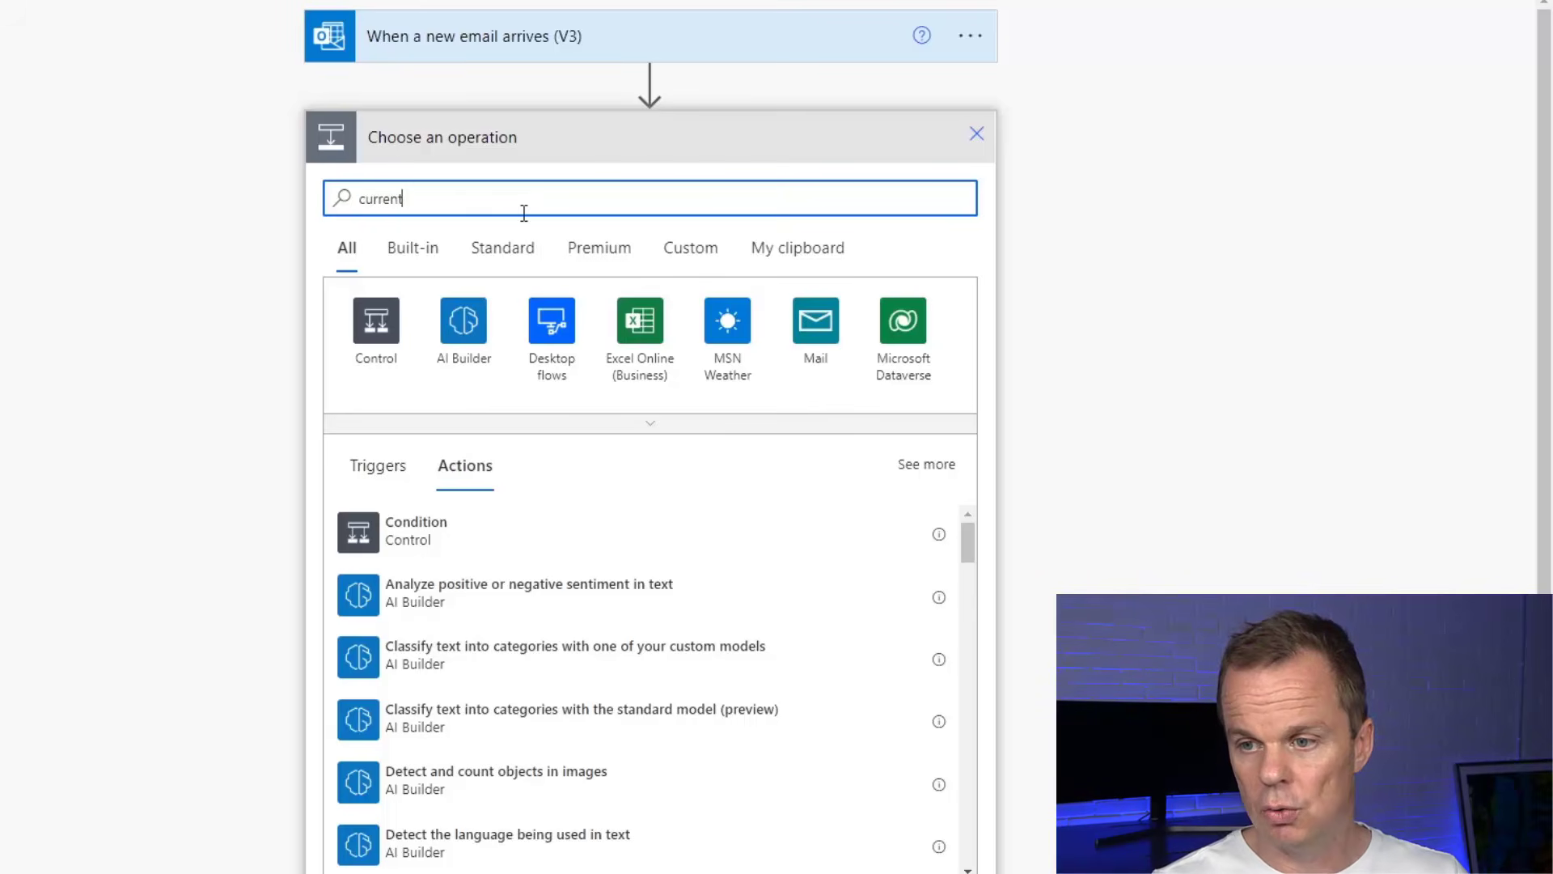
{"action": "type", "text": " time"}
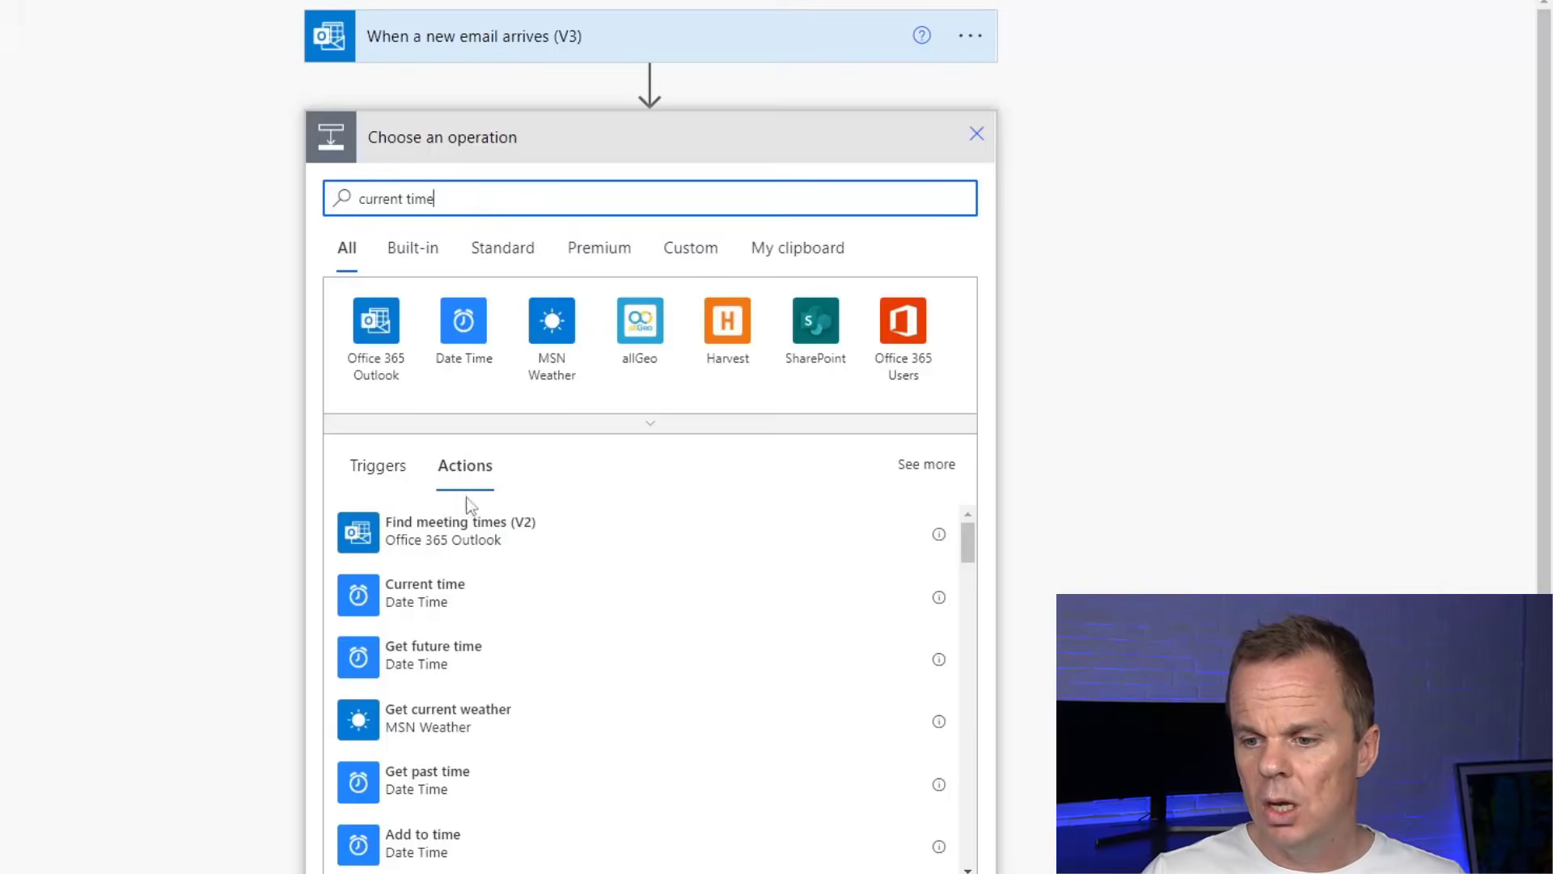
{"action": "left_click", "coordinate": [479, 603]}
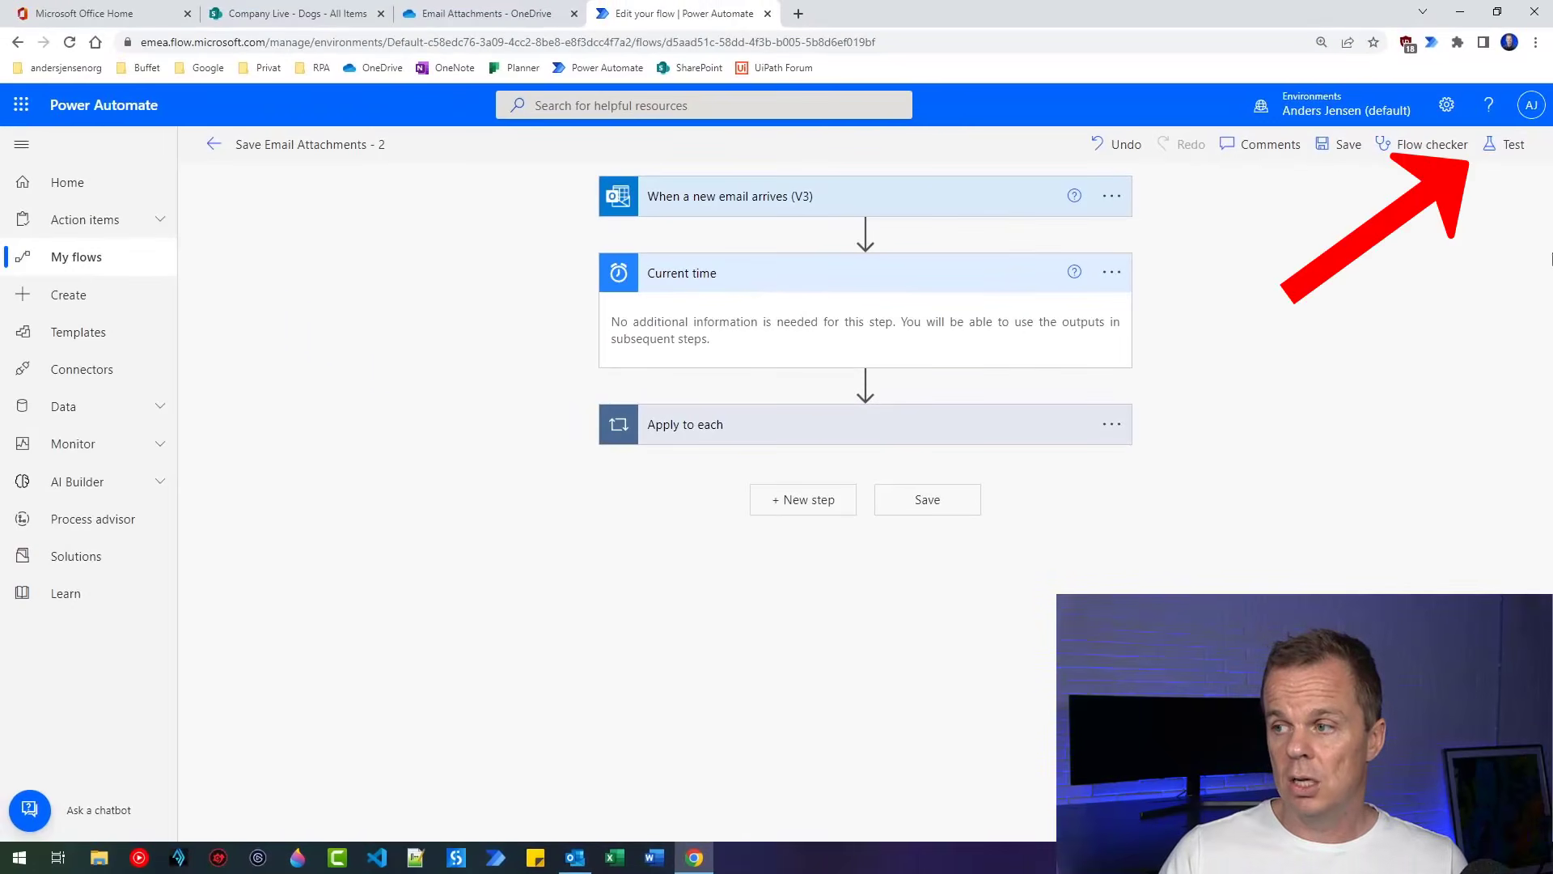
Save and manually test the flow, triggering it with a subjectless Outlook email to your own address with New Text Document.txt attached
{"action": "left_click", "coordinate": [1506, 145]}
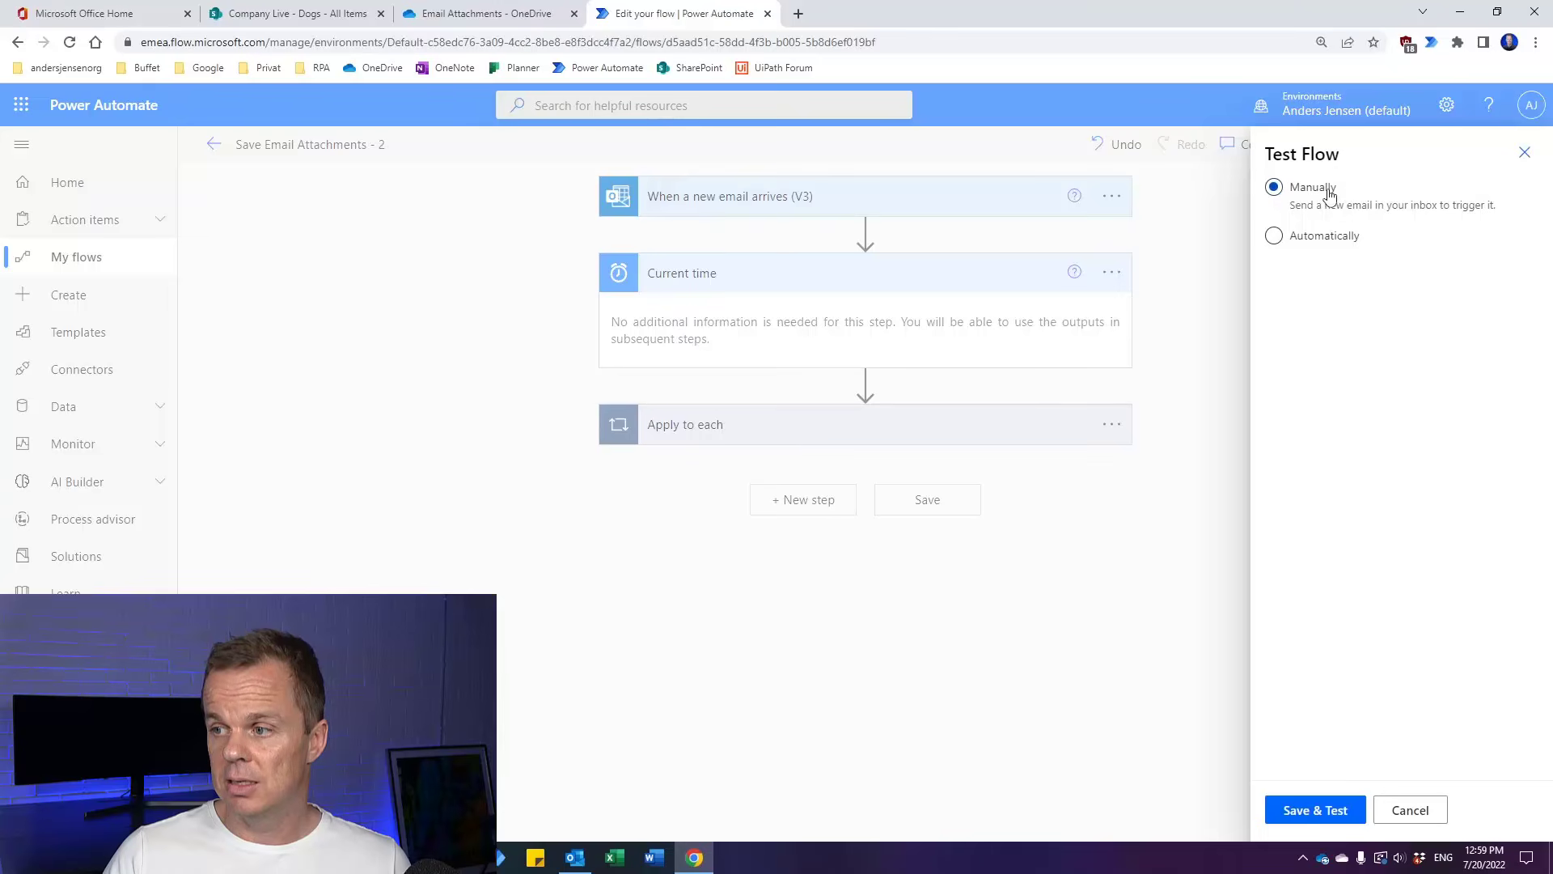
{"action": "left_click", "coordinate": [1300, 811]}
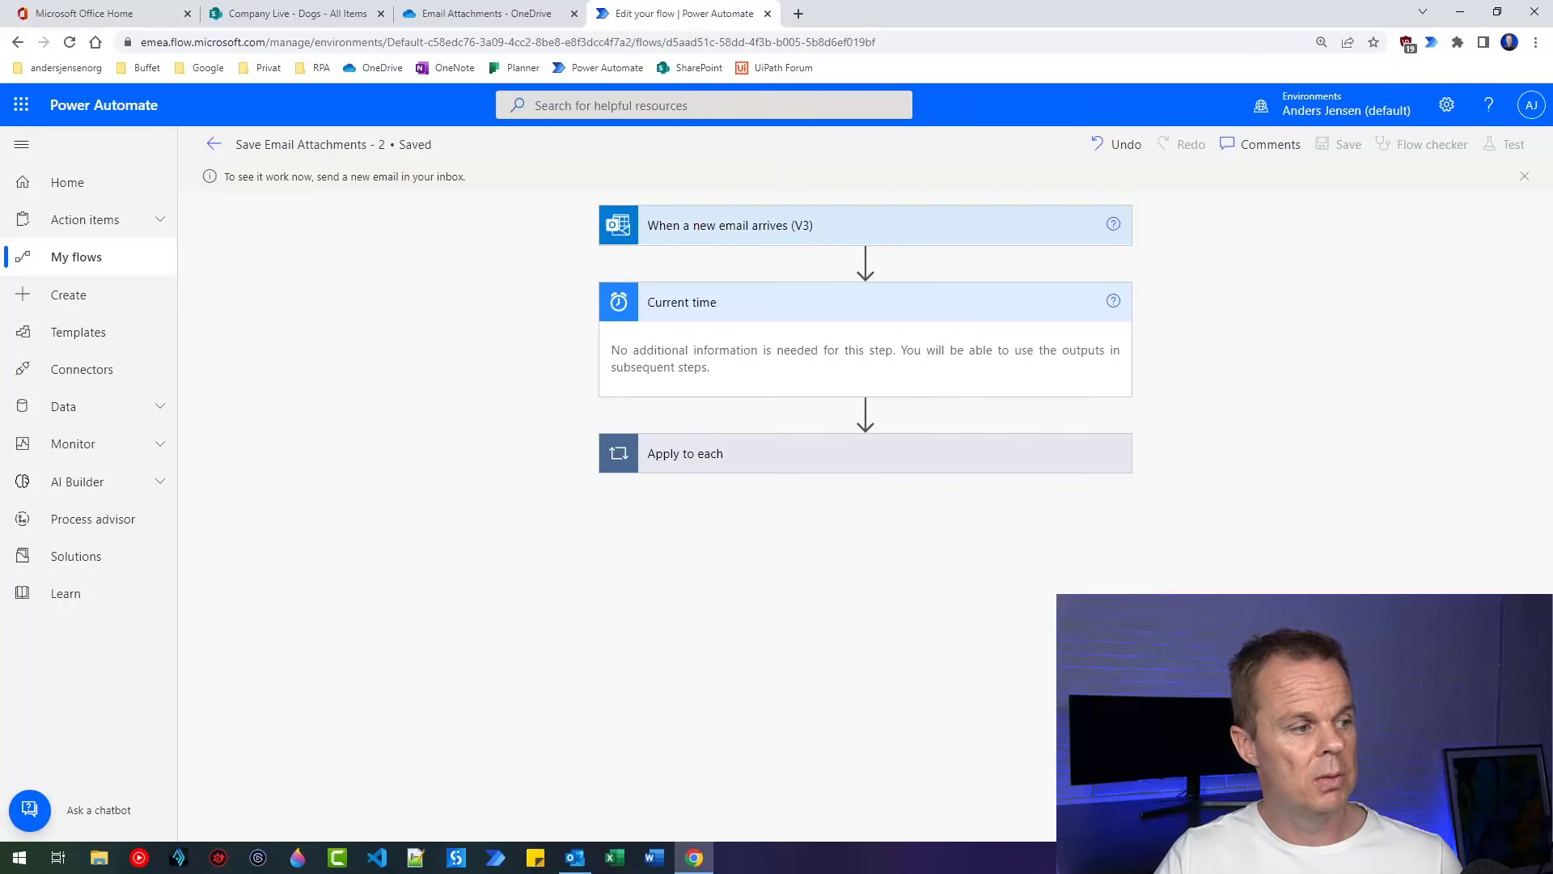
{"action": "key", "text": "ctrl+n"}
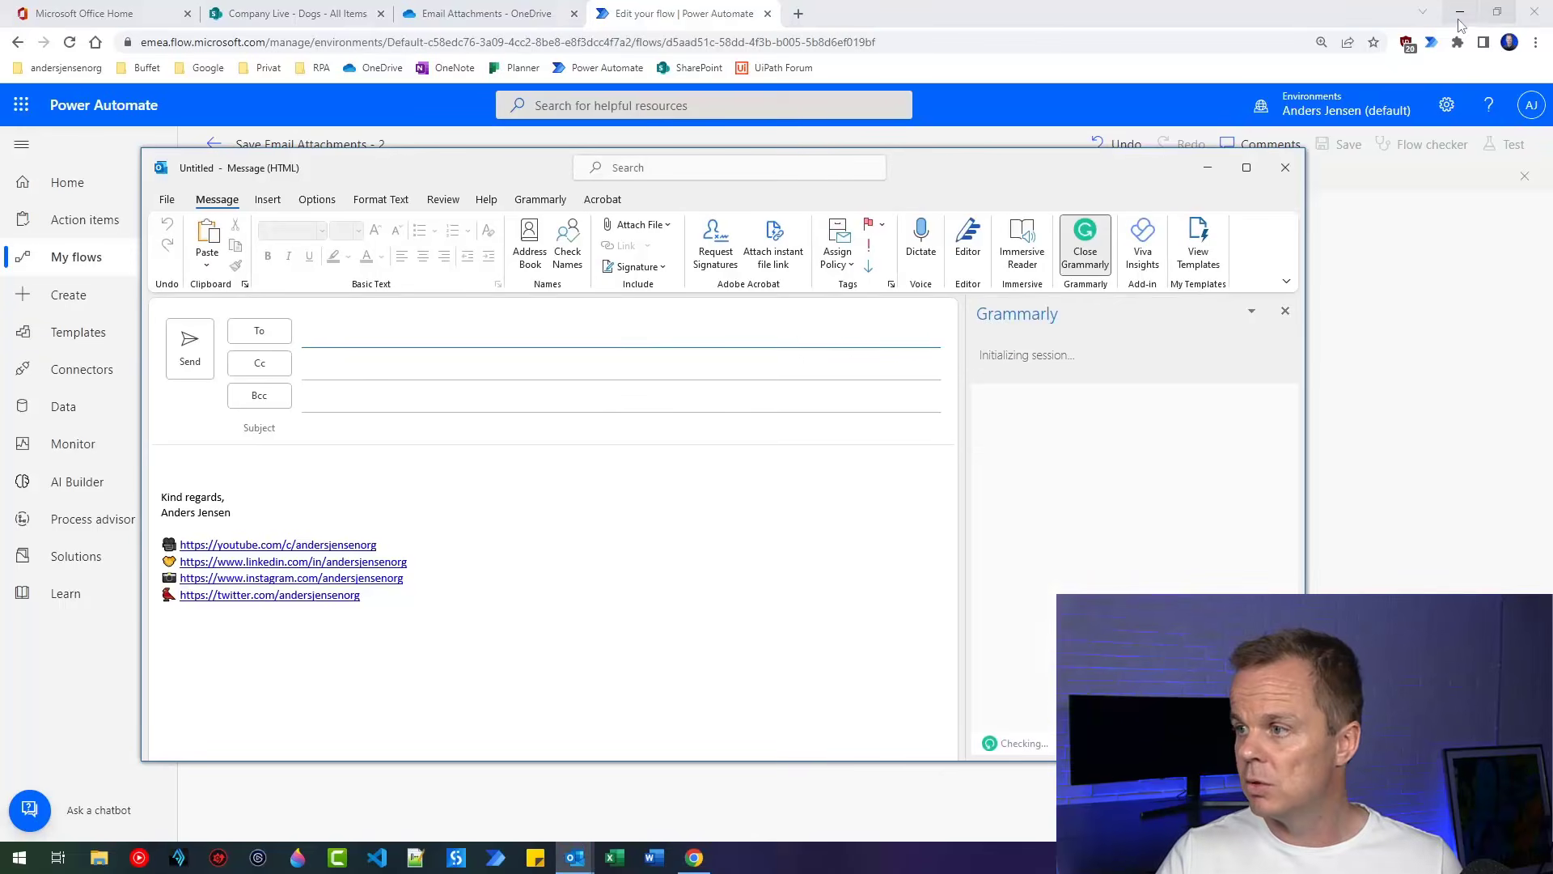
{"action": "left_click", "coordinate": [1459, 13]}
{"action": "left_click_drag", "start_coordinate": [1407, 48], "coordinate": [416, 547]}
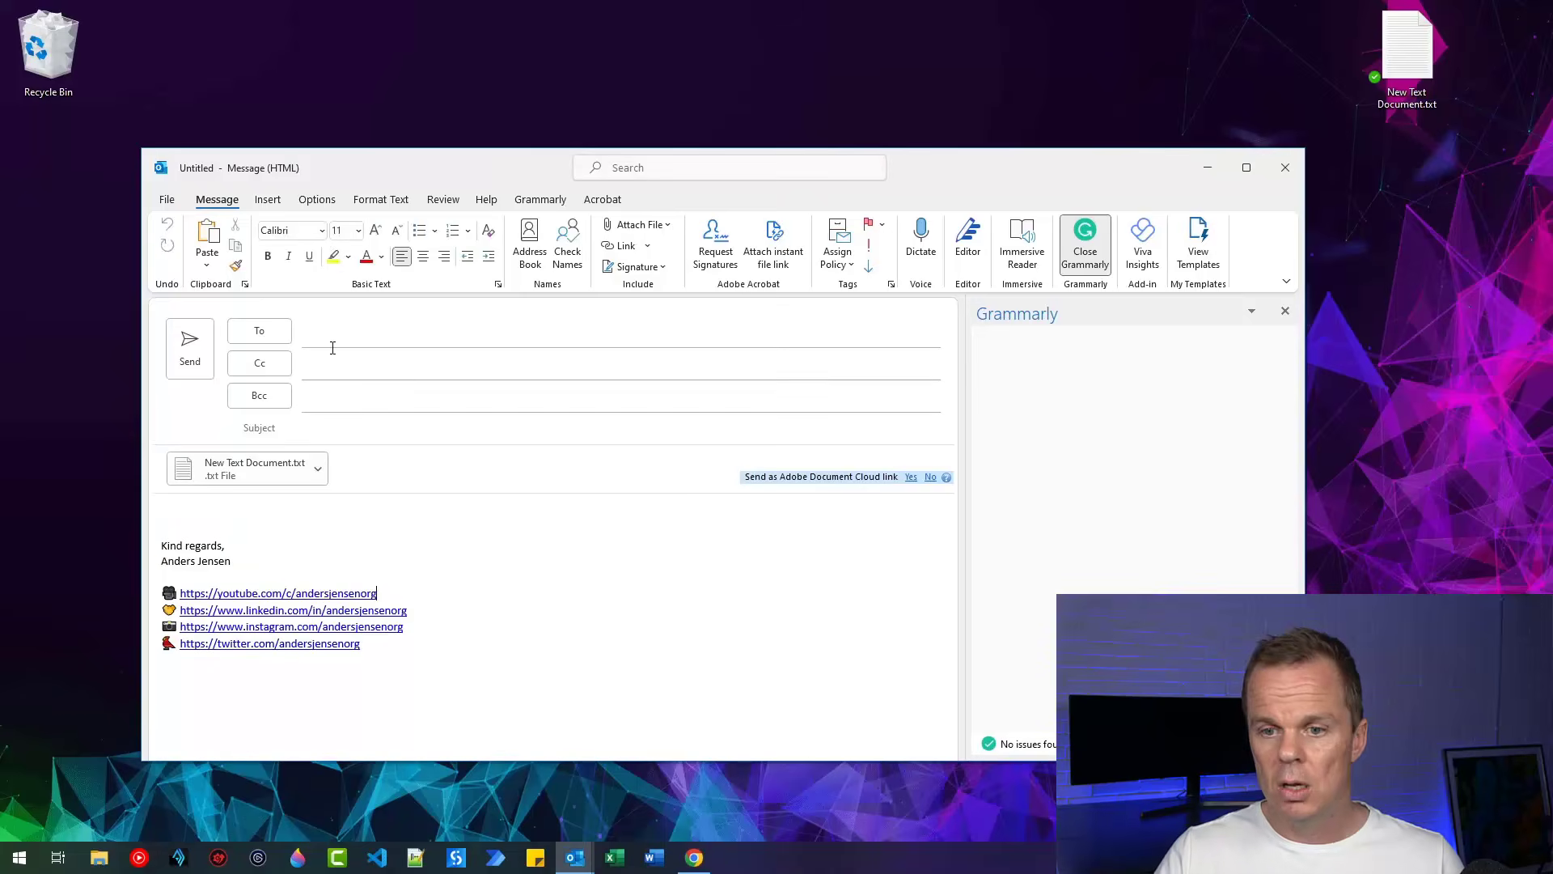
{"action": "left_click", "coordinate": [333, 347]}
{"action": "type", "text": "anders"}
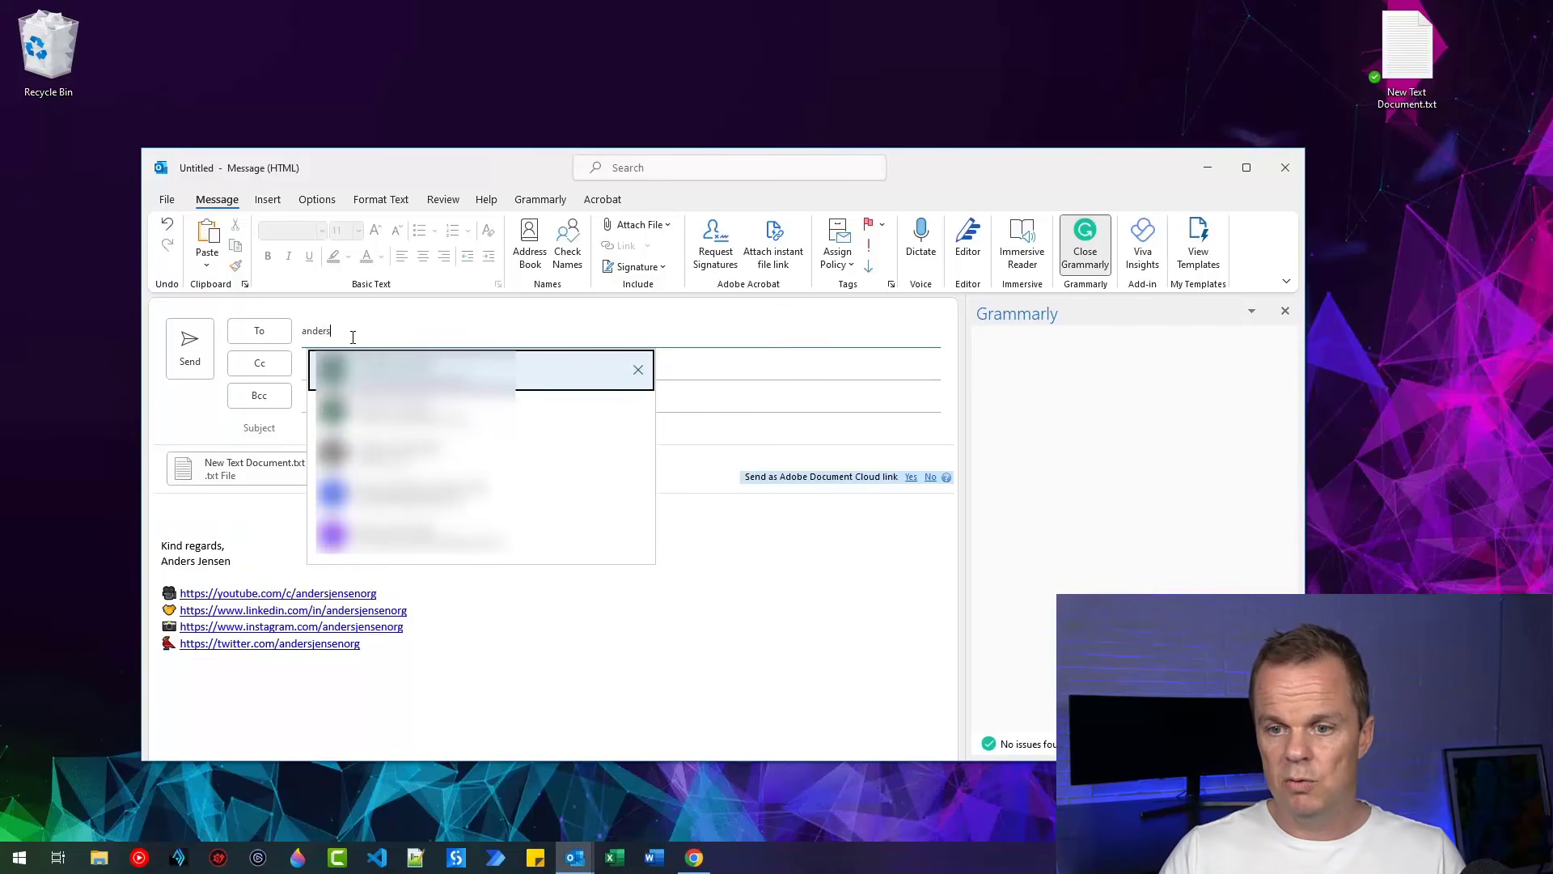
{"action": "left_click", "coordinate": [356, 361]}
{"action": "left_click", "coordinate": [190, 348]}
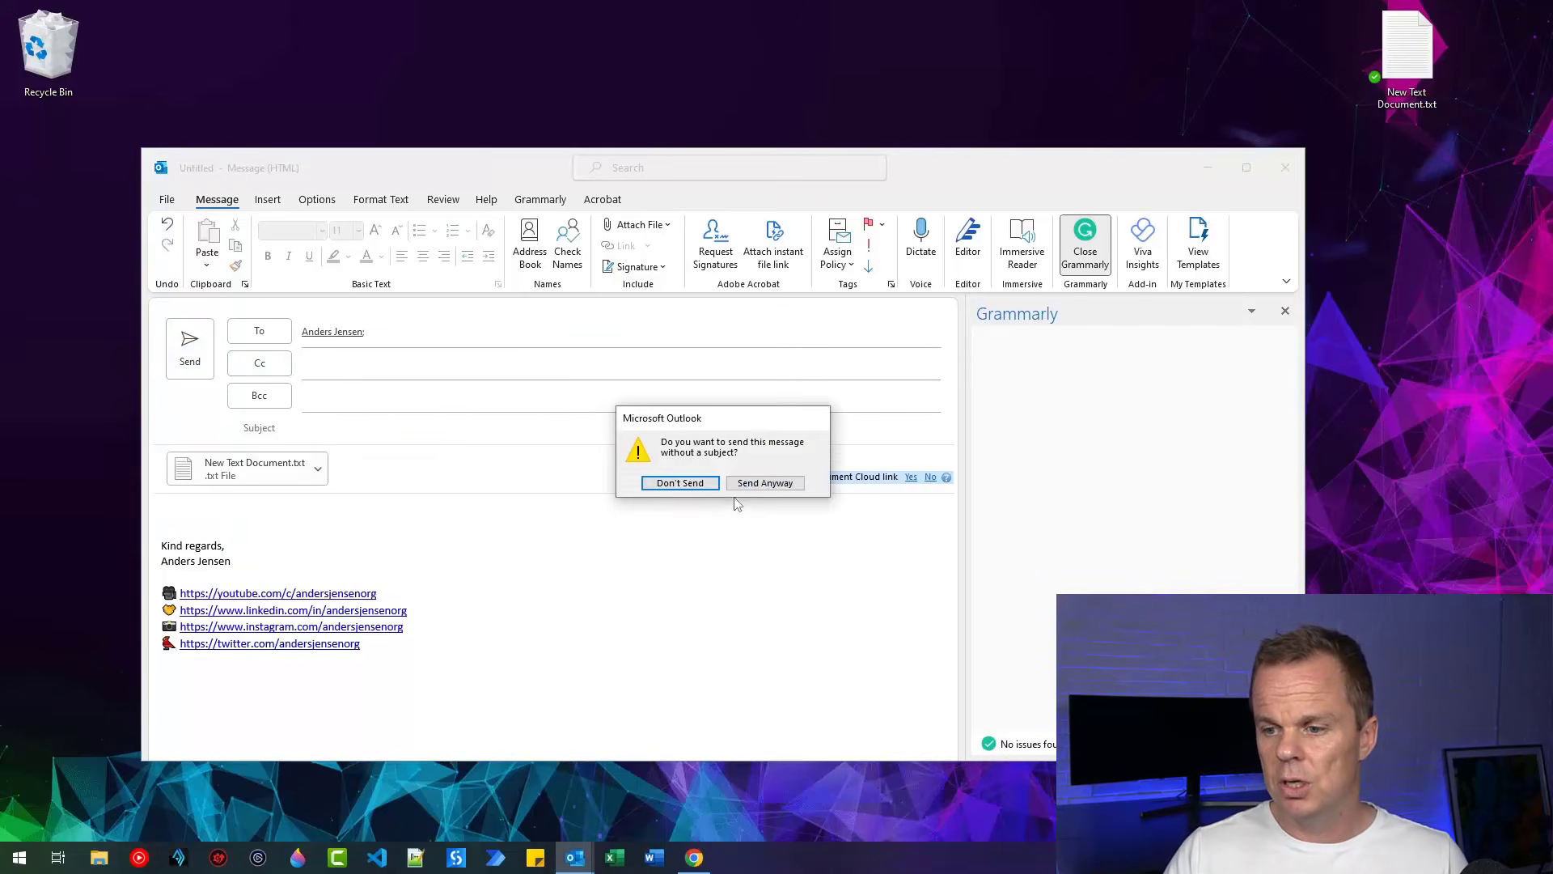
{"action": "left_click", "coordinate": [745, 484]}
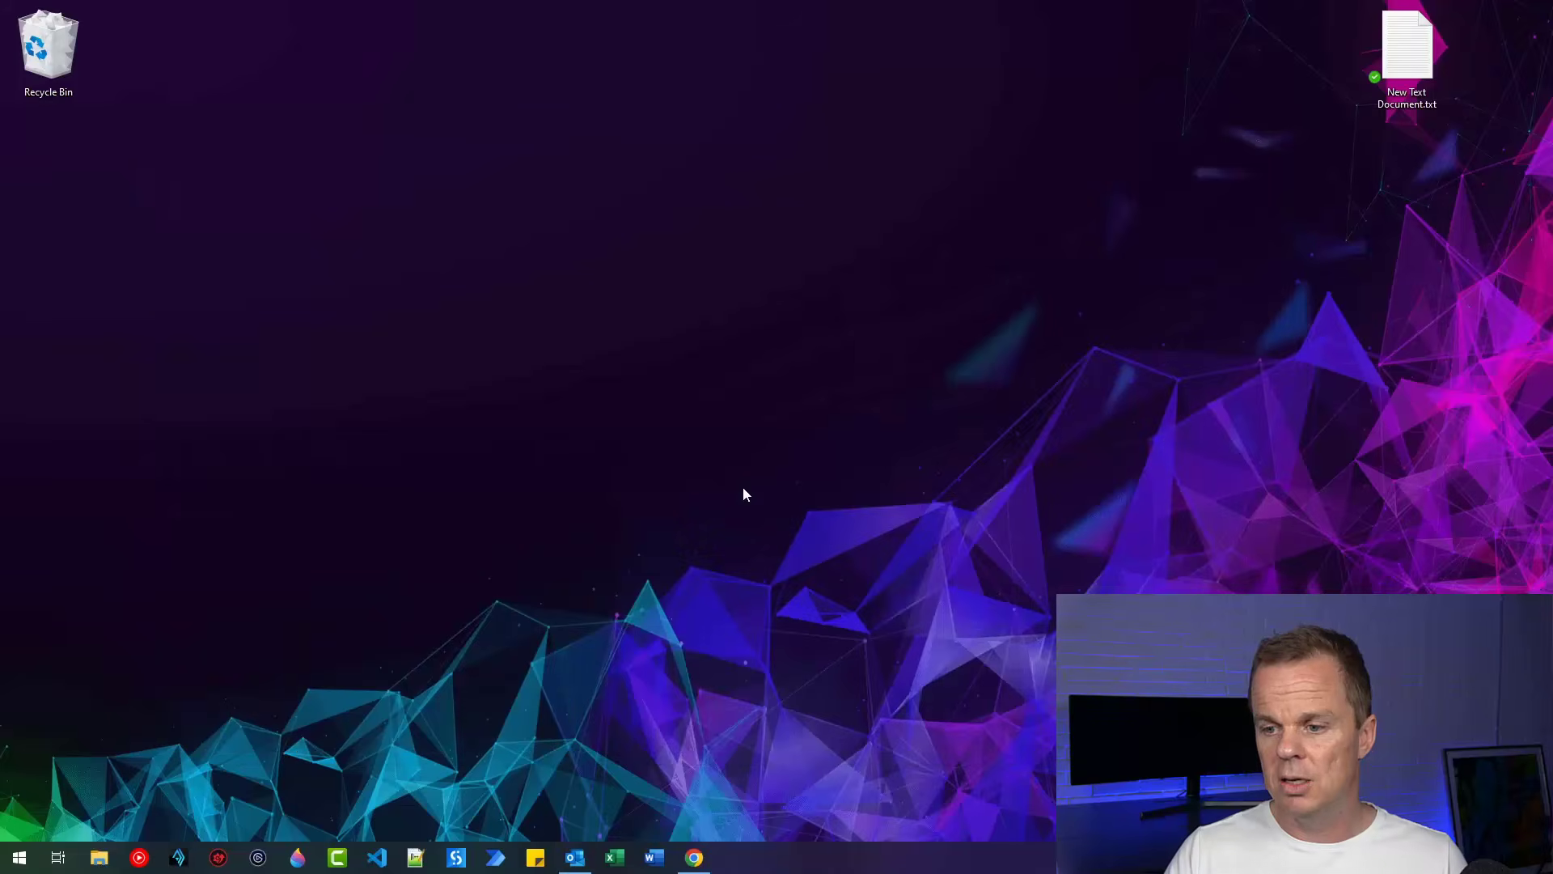
Return to the test run in Power Automate and examine the inputs and outputs of the "Current time" action
{"action": "left_click", "coordinate": [694, 857]}
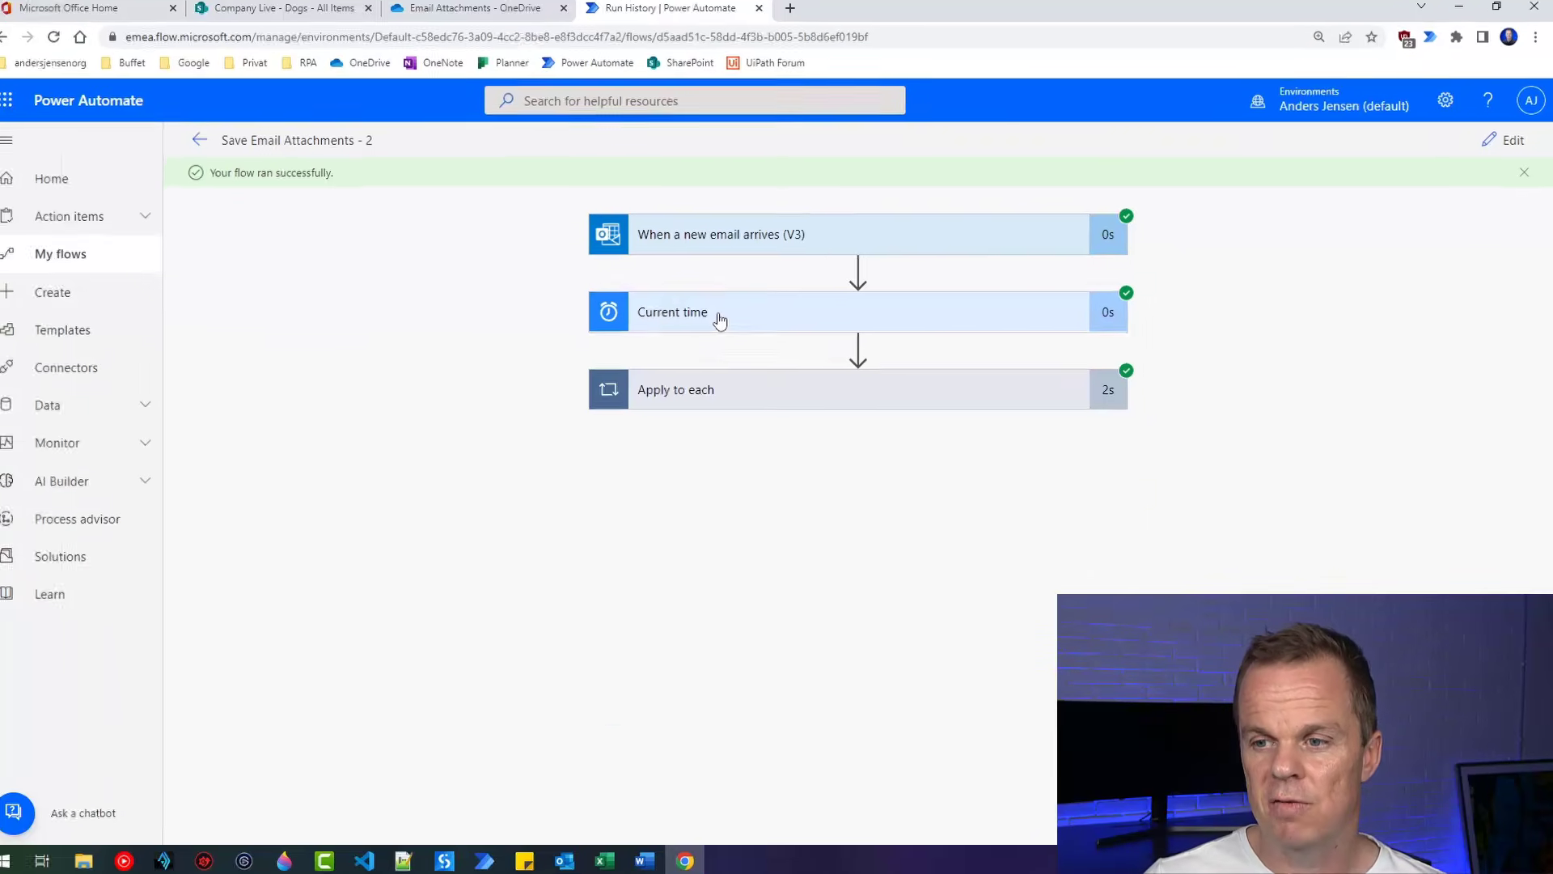
{"action": "left_click", "coordinate": [723, 321]}
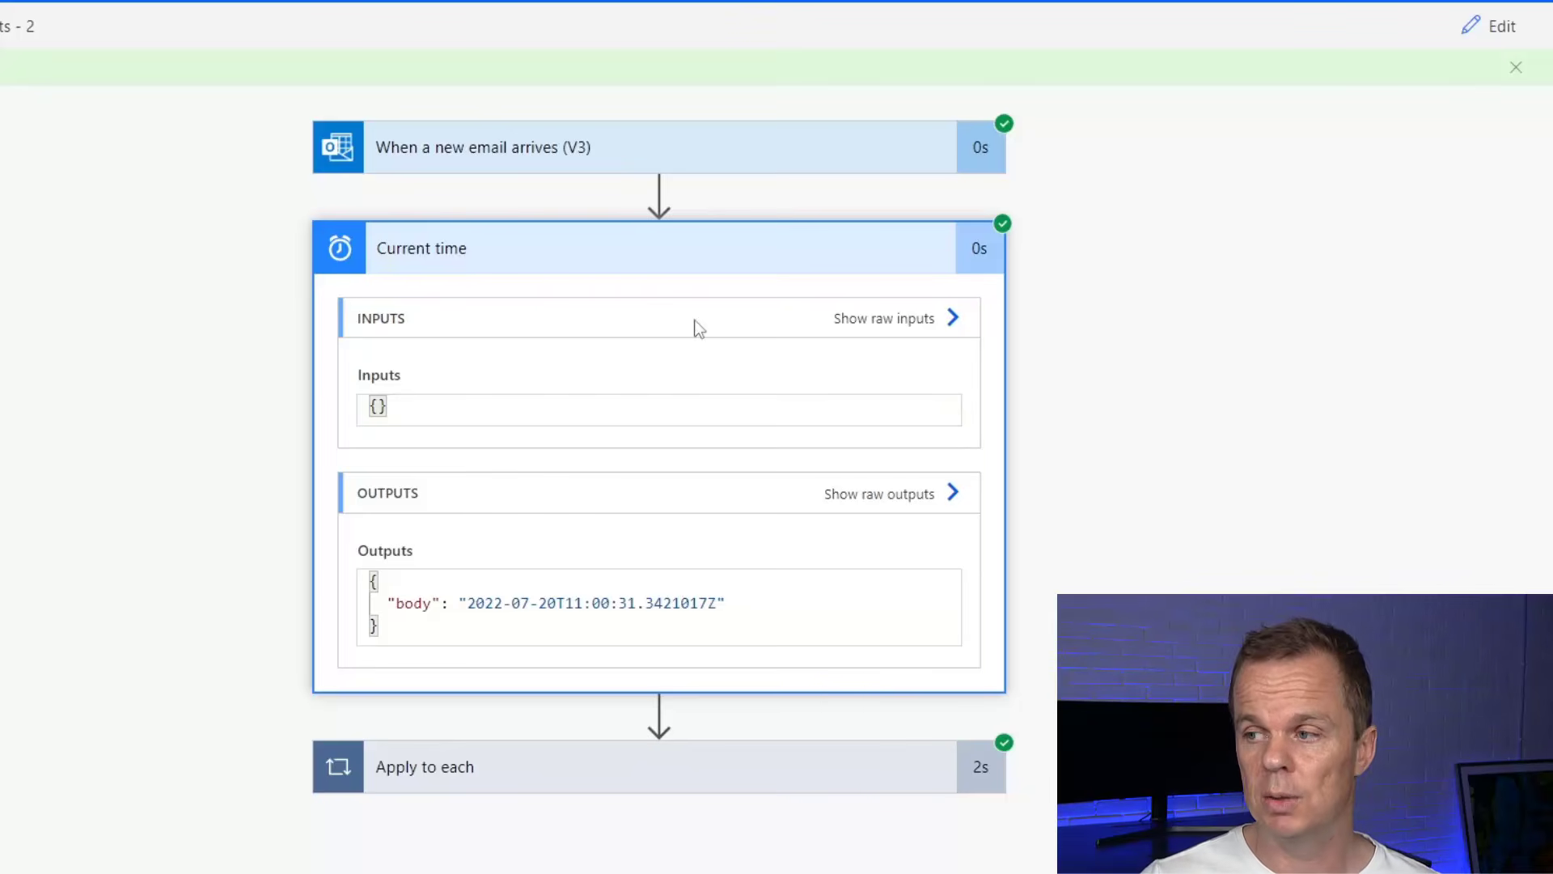
Edit the flow and add a Date Time "Convert time zone" action between "Current time" and "Apply to each"
{"action": "left_click", "coordinate": [1488, 29]}
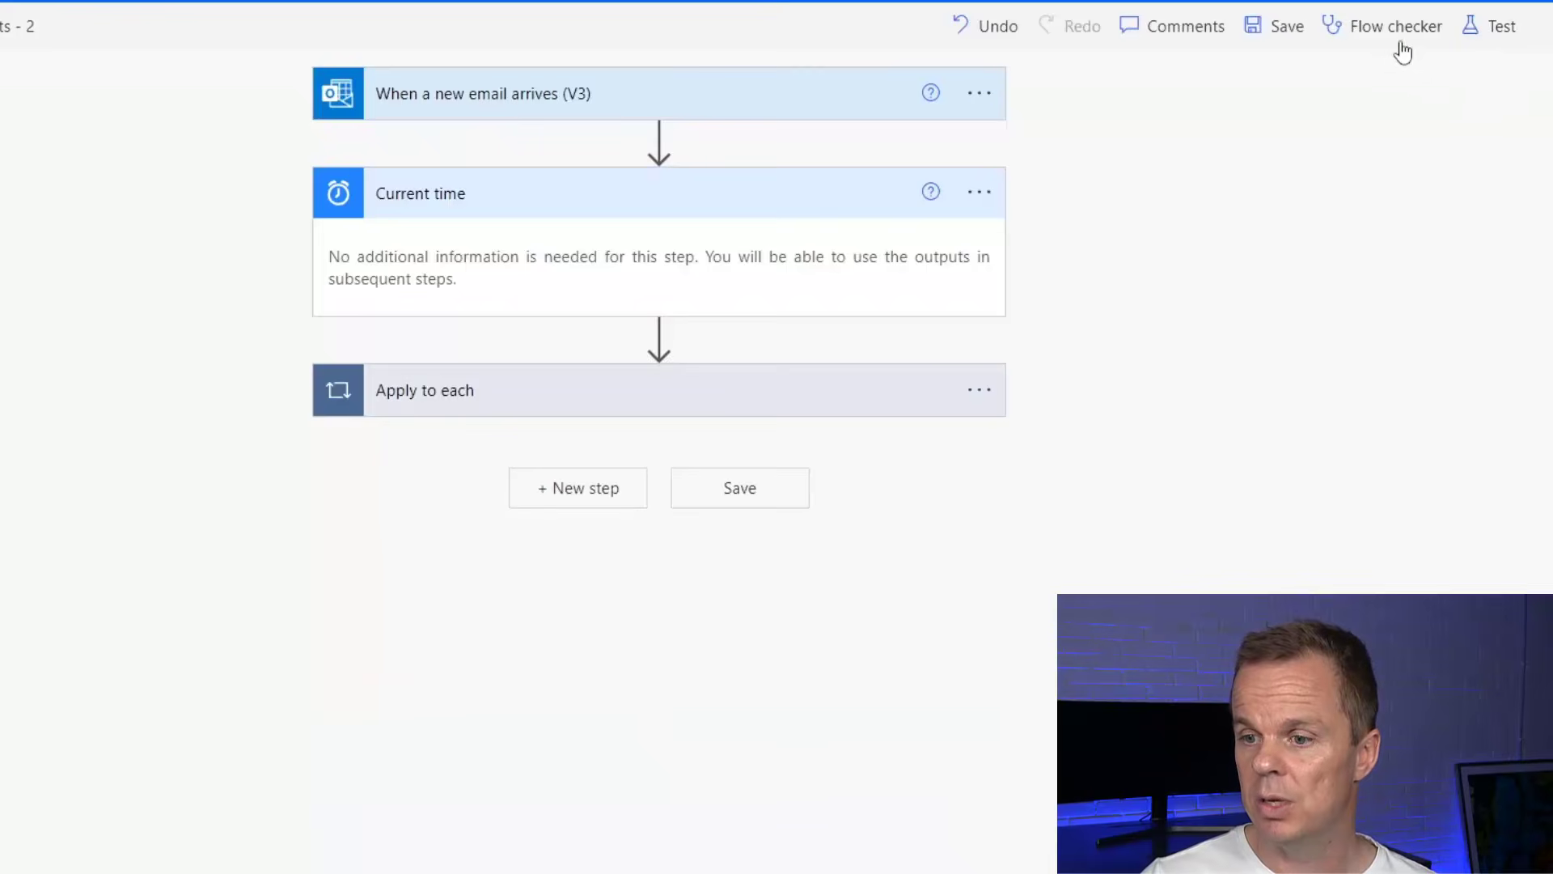
{"action": "mouse_move", "coordinate": [659, 346]}
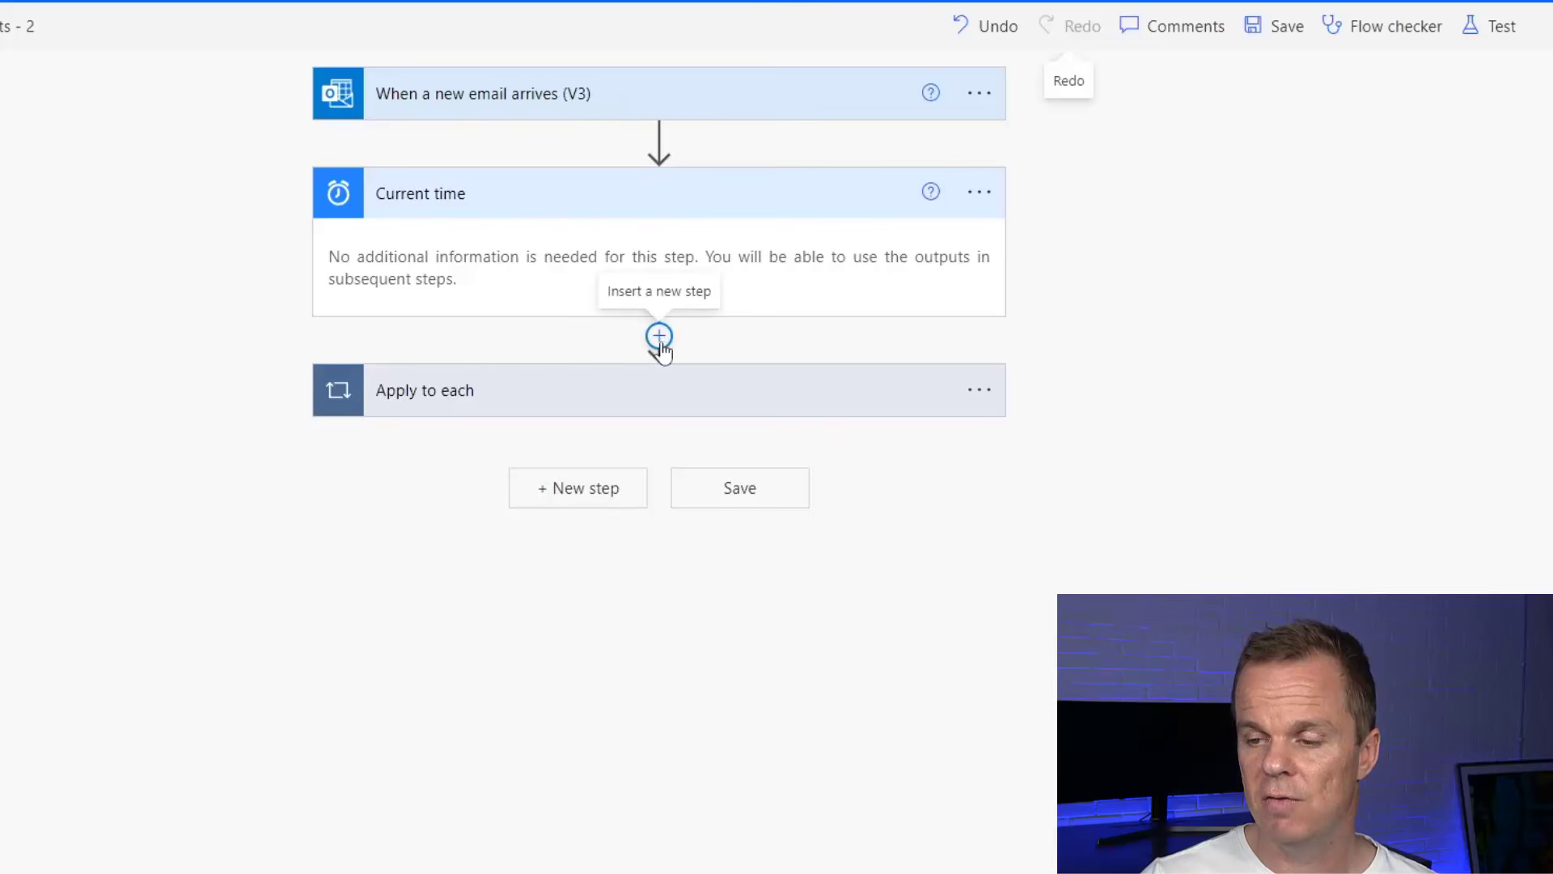
{"action": "left_click", "coordinate": [660, 339]}
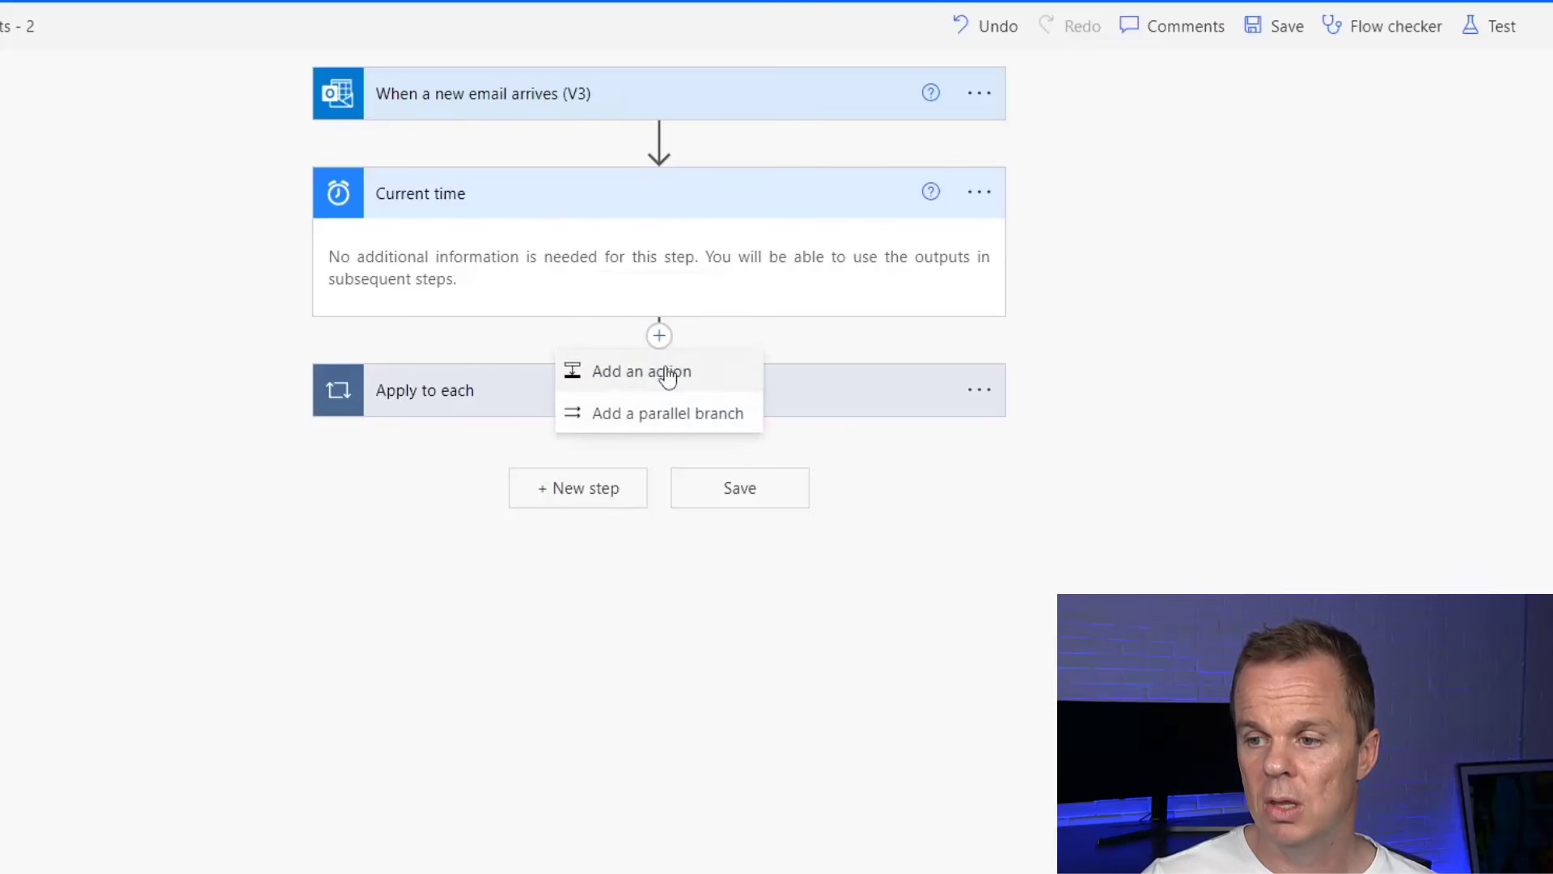
{"action": "left_click", "coordinate": [667, 374]}
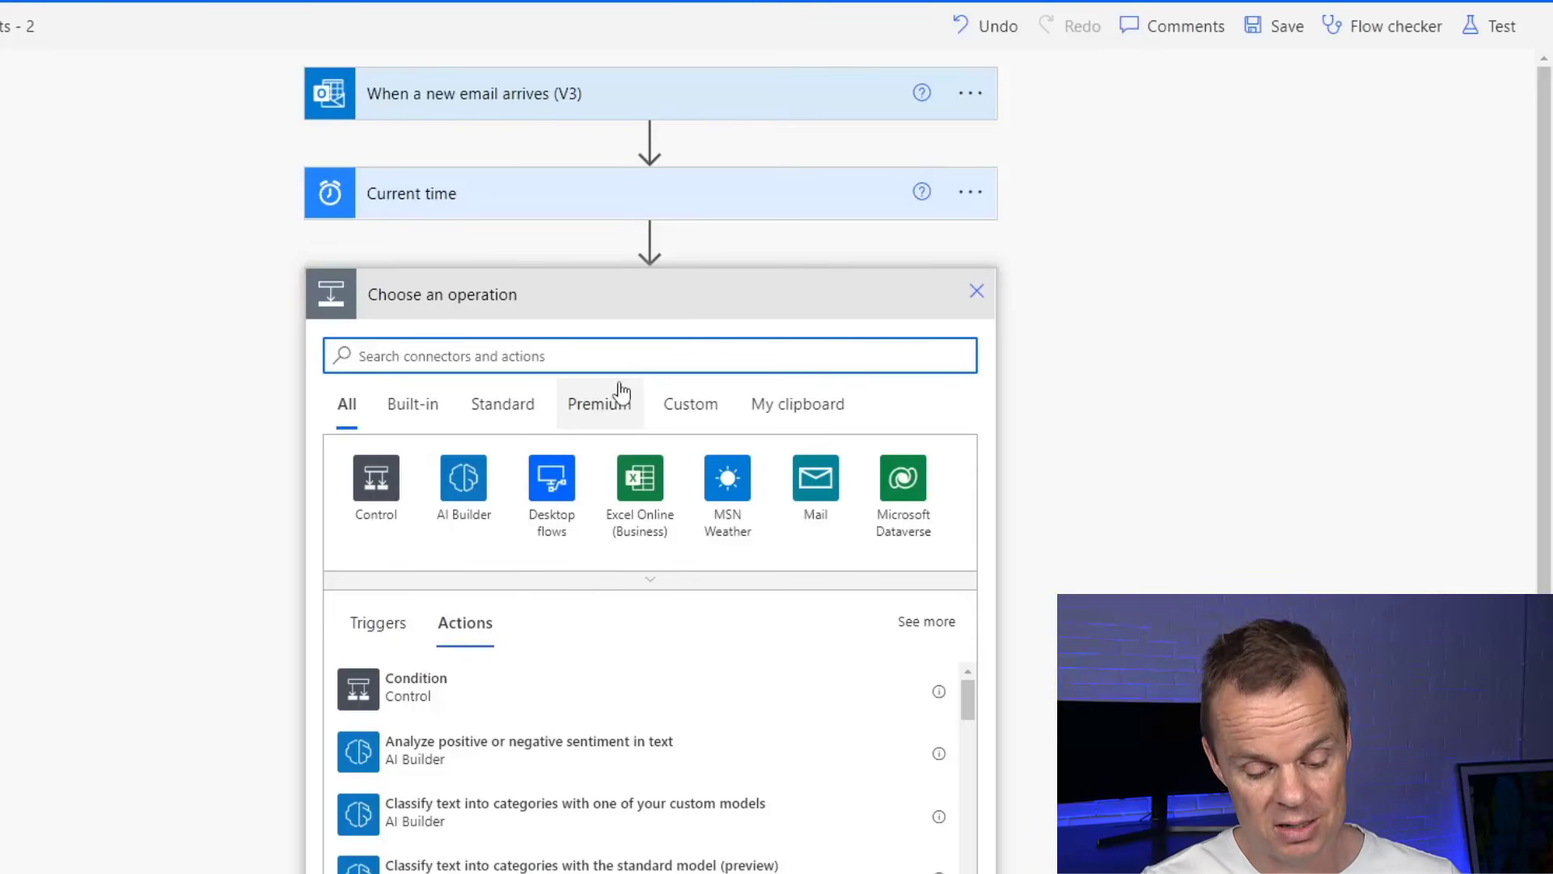
{"action": "type", "text": "convert"}
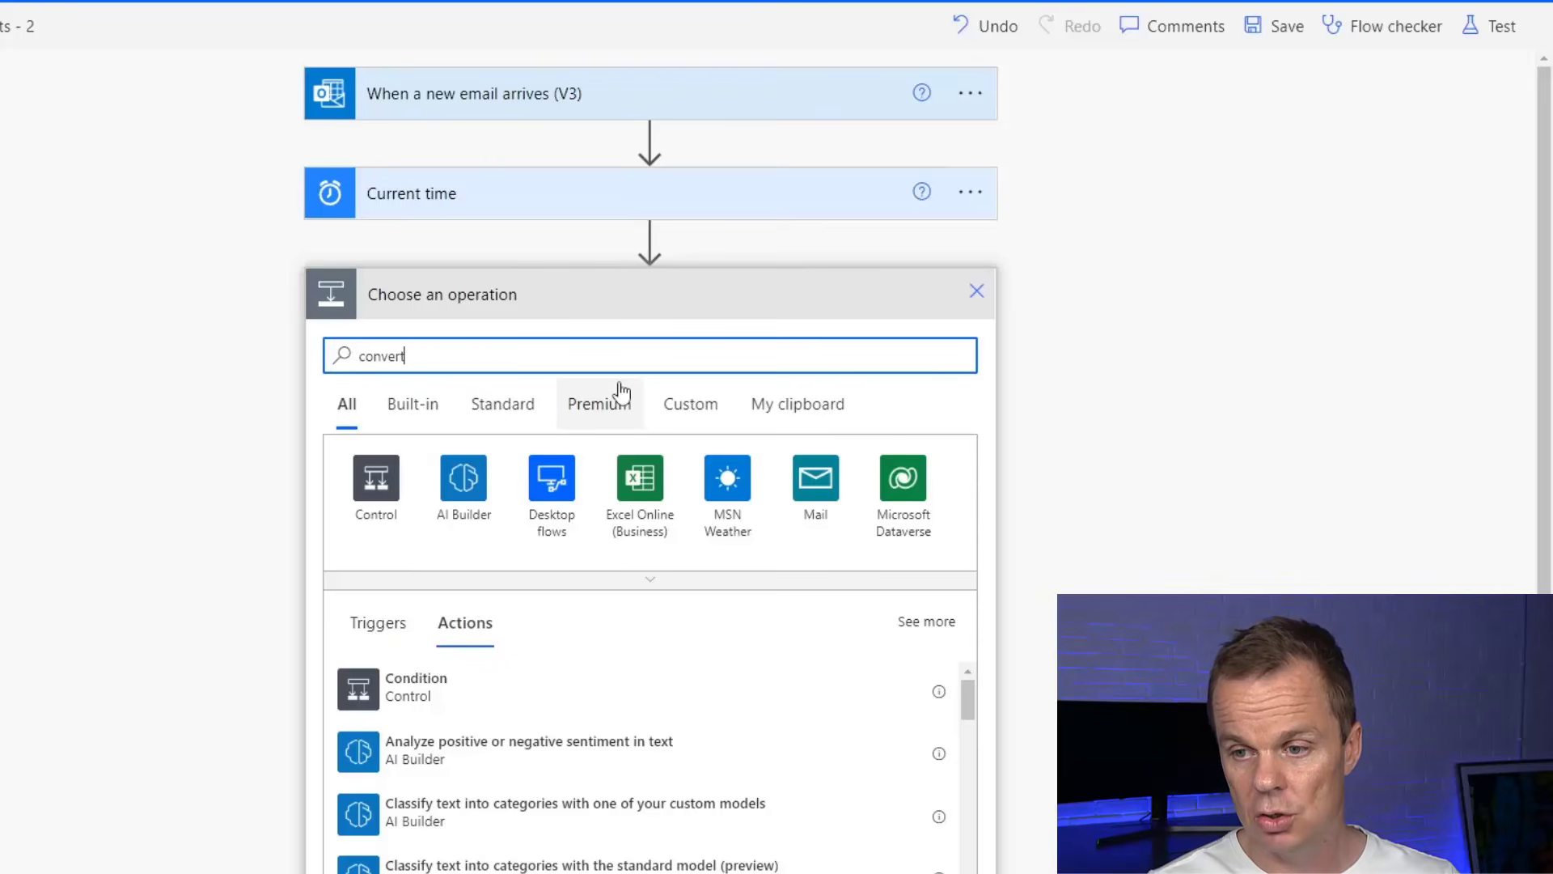
{"action": "type", "text": " time"}
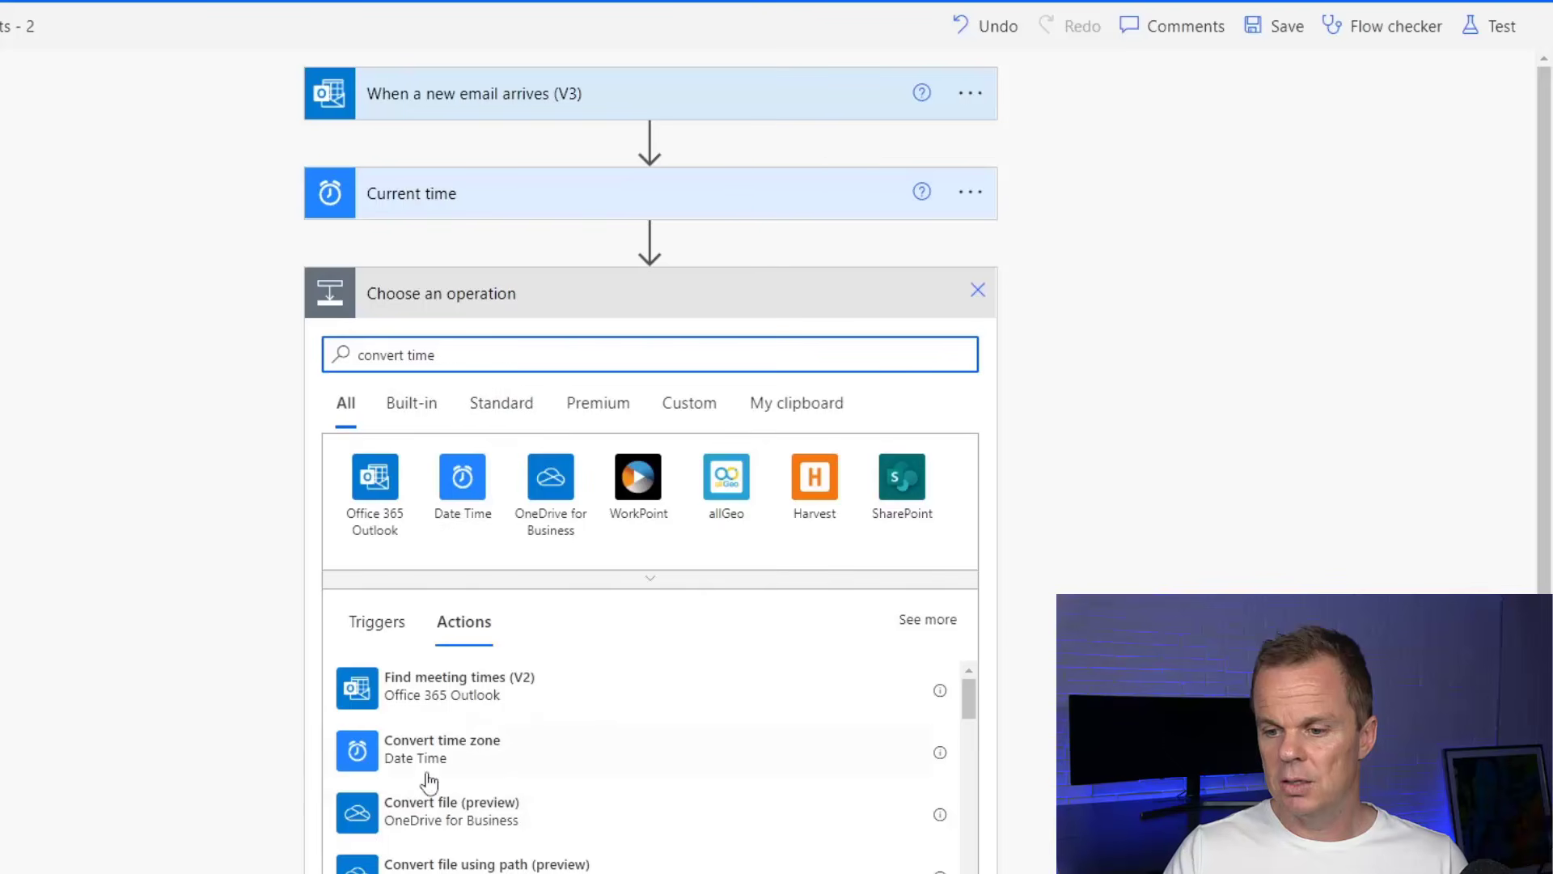
{"action": "left_click", "coordinate": [456, 756]}
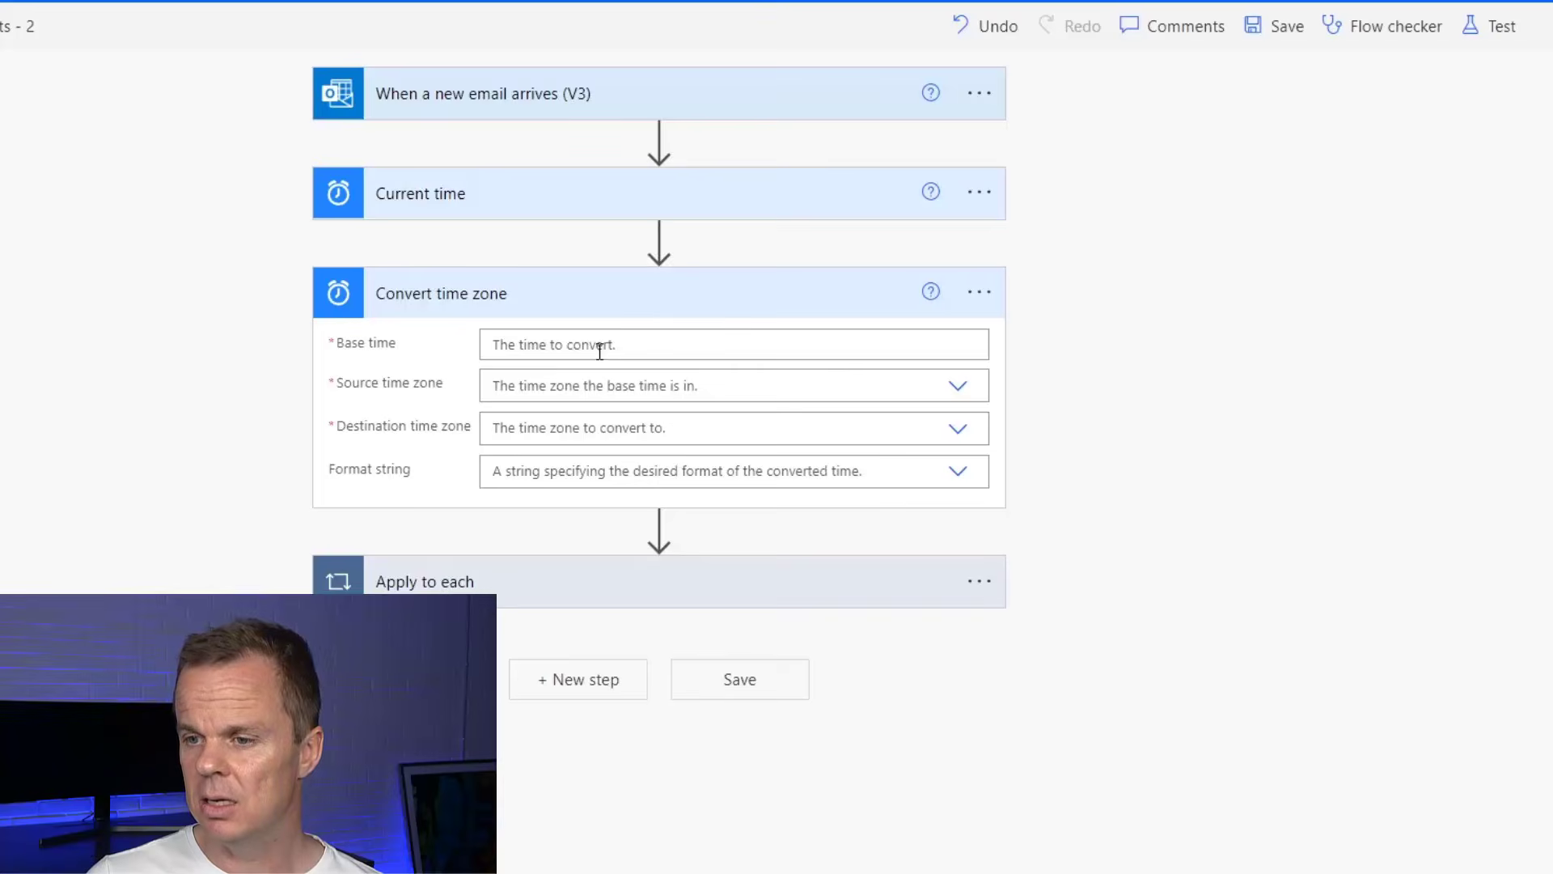
In Convert time zone, use the Current time output as base time and (UTC) Coordinated Universal Time as source time zone
{"action": "left_click", "coordinate": [596, 346]}
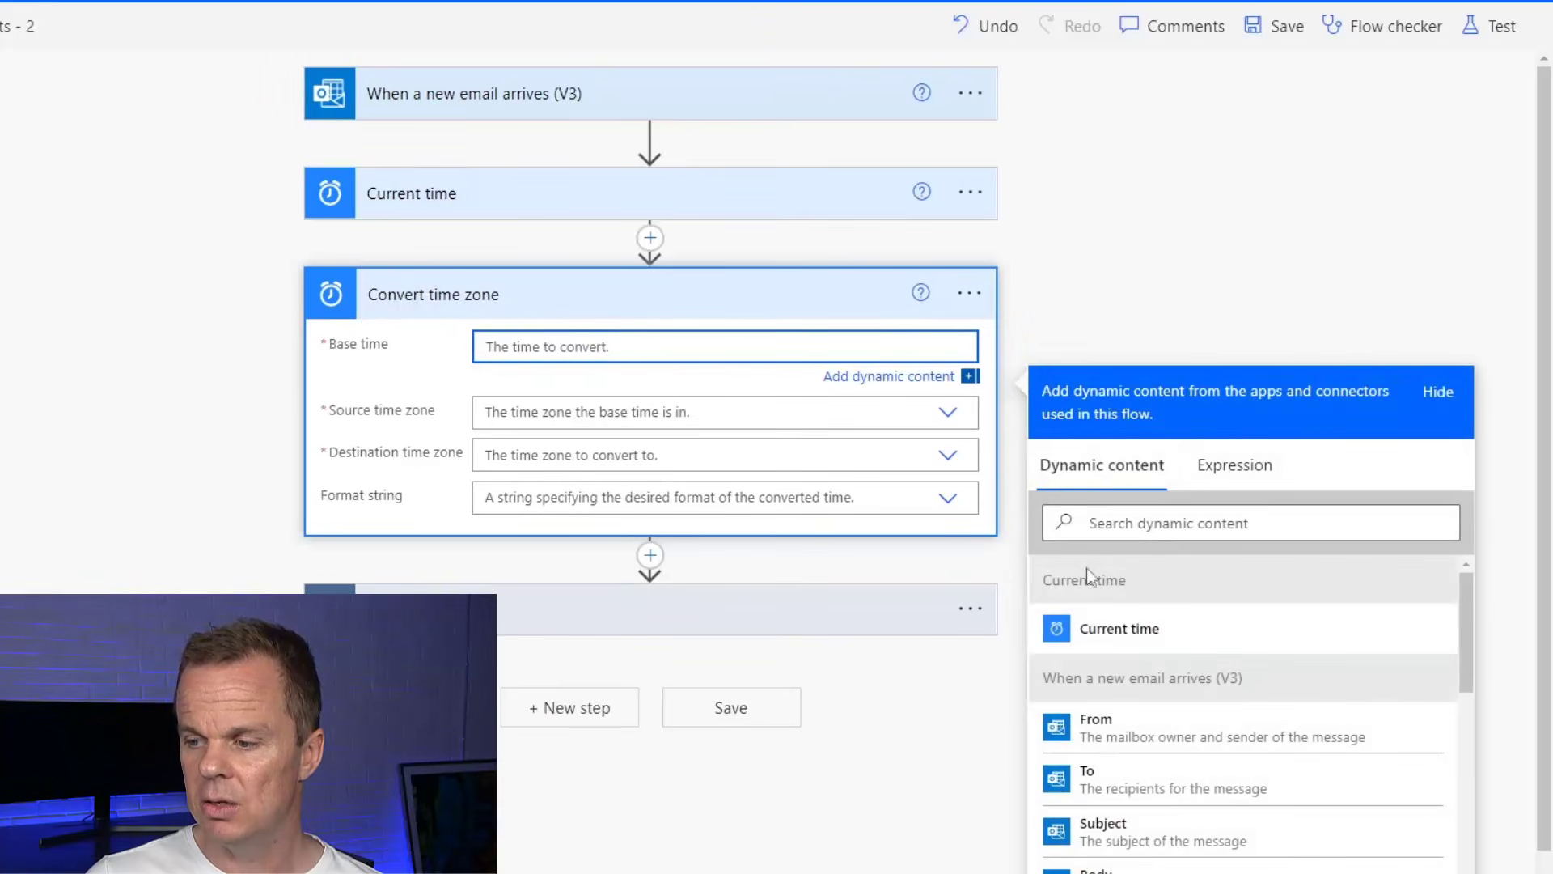
{"action": "left_click", "coordinate": [1105, 629]}
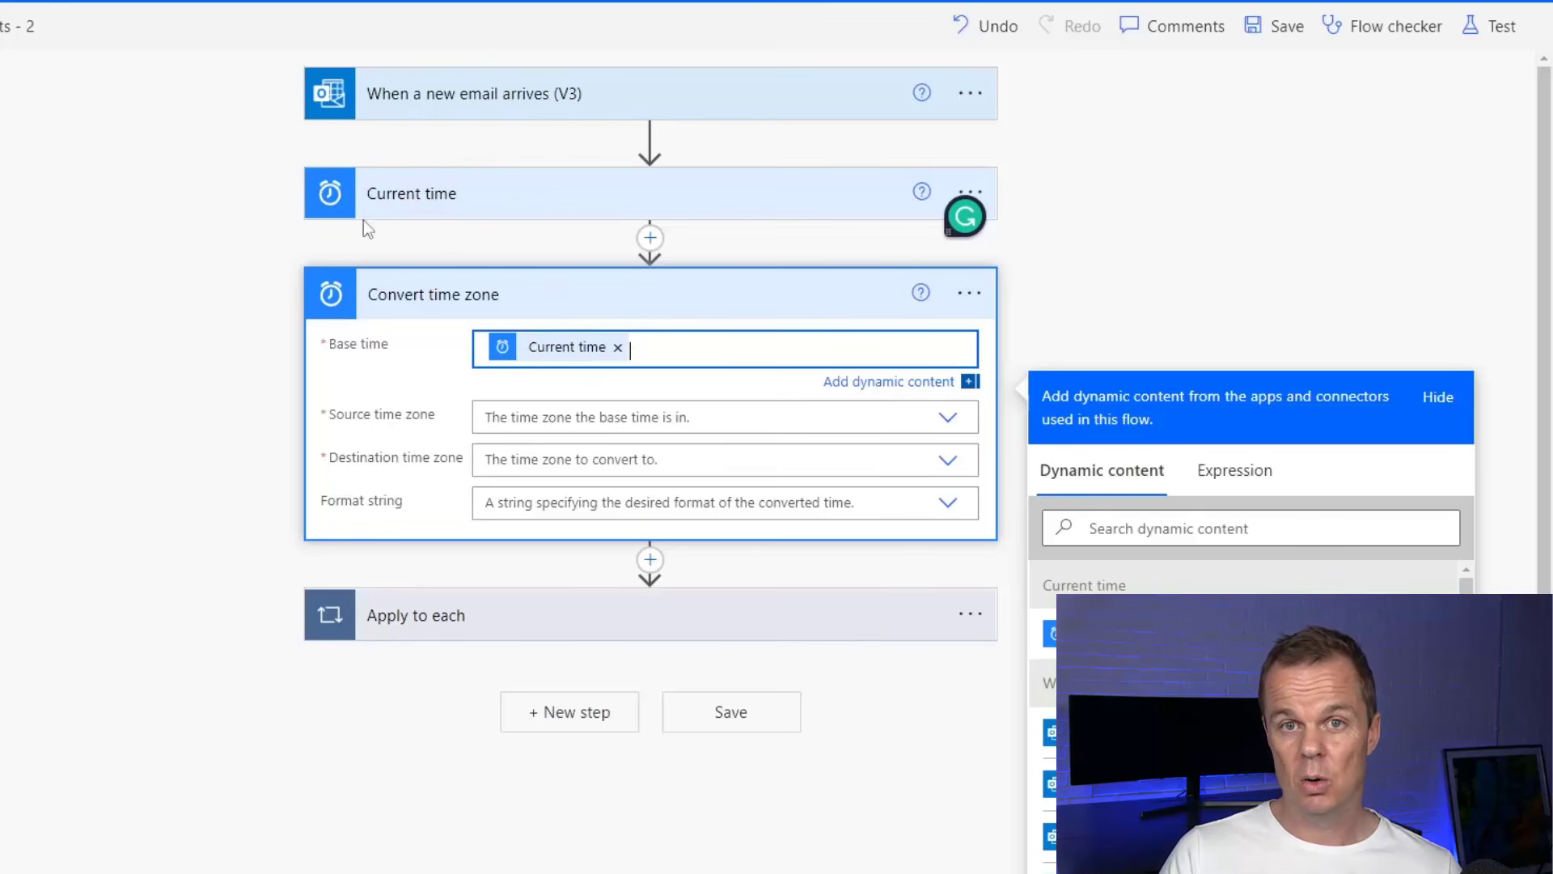
{"action": "left_click", "coordinate": [521, 415]}
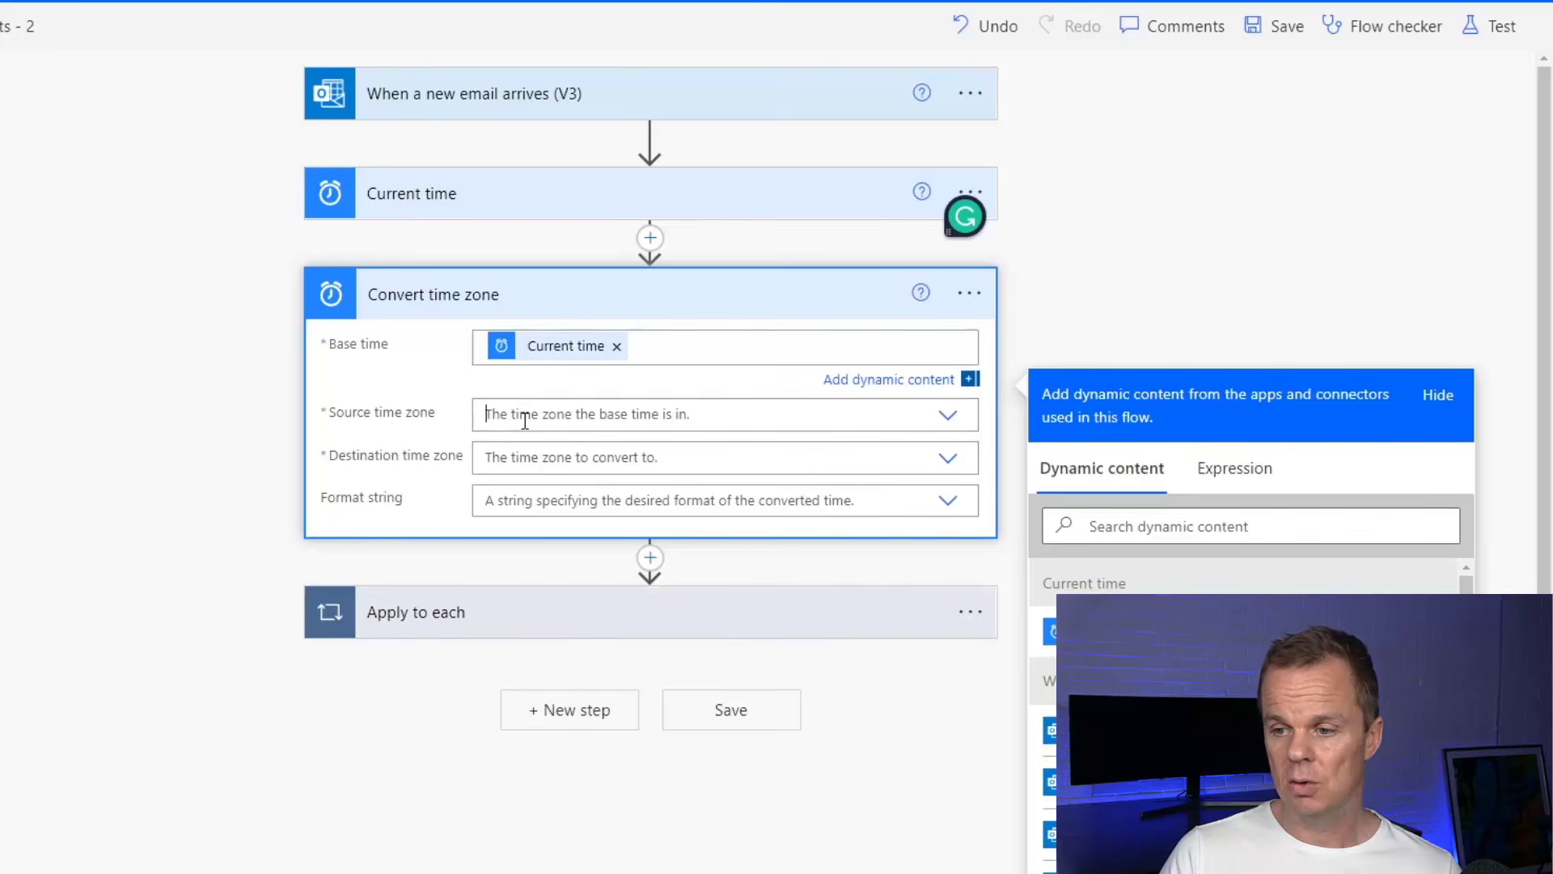
{"action": "scroll", "coordinate": [659, 550], "scroll_direction": "down", "scroll_amount": 15}
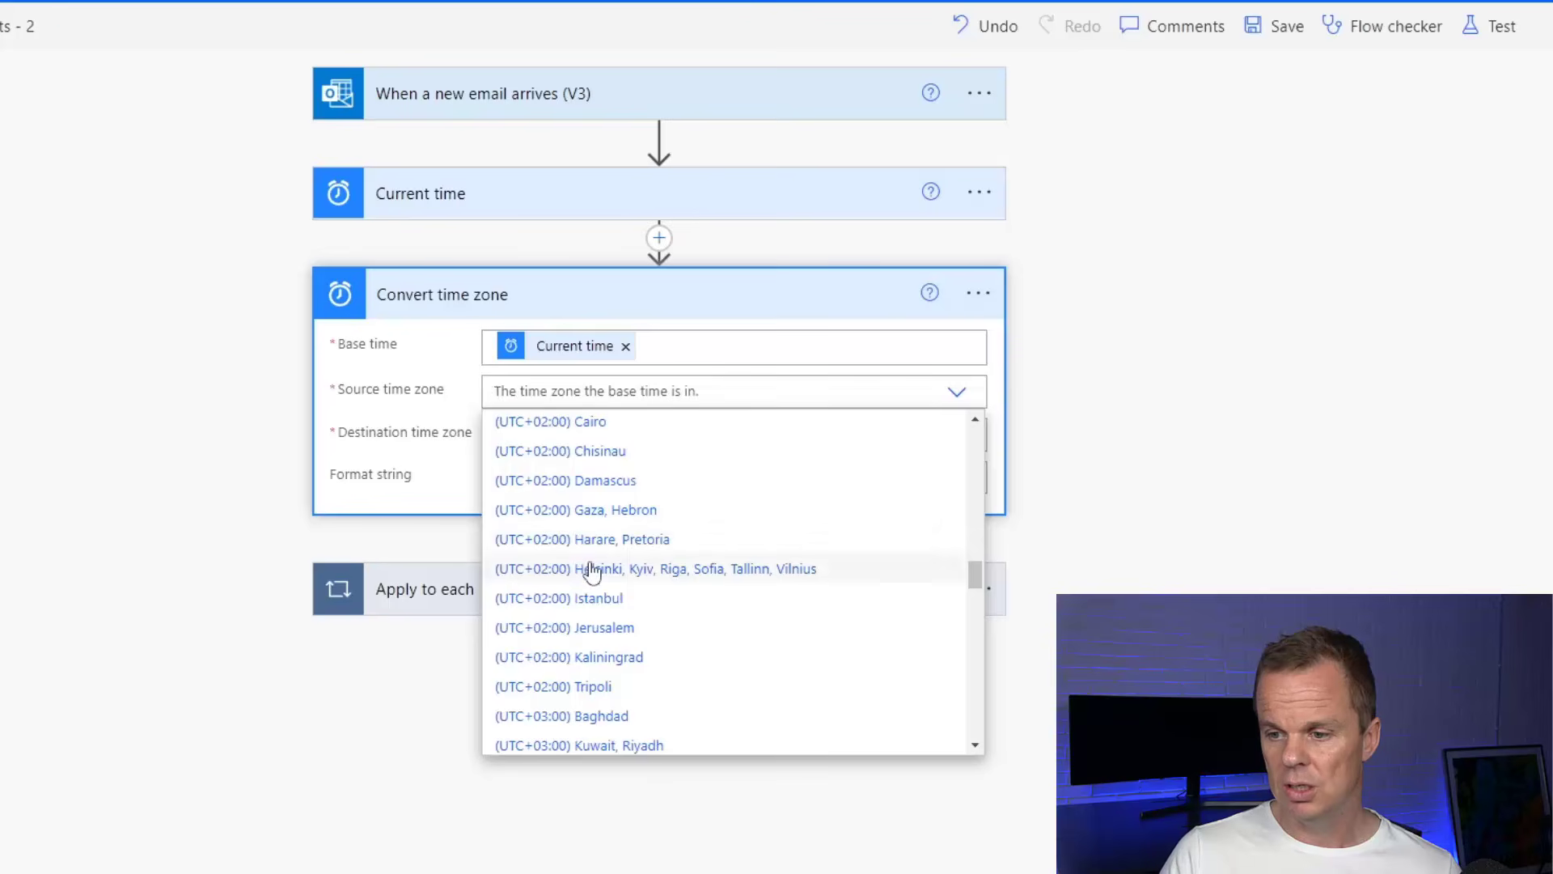
{"action": "scroll", "coordinate": [594, 566], "scroll_direction": "up", "scroll_amount": 4}
{"action": "scroll", "coordinate": [599, 566], "scroll_direction": "up", "scroll_amount": 2}
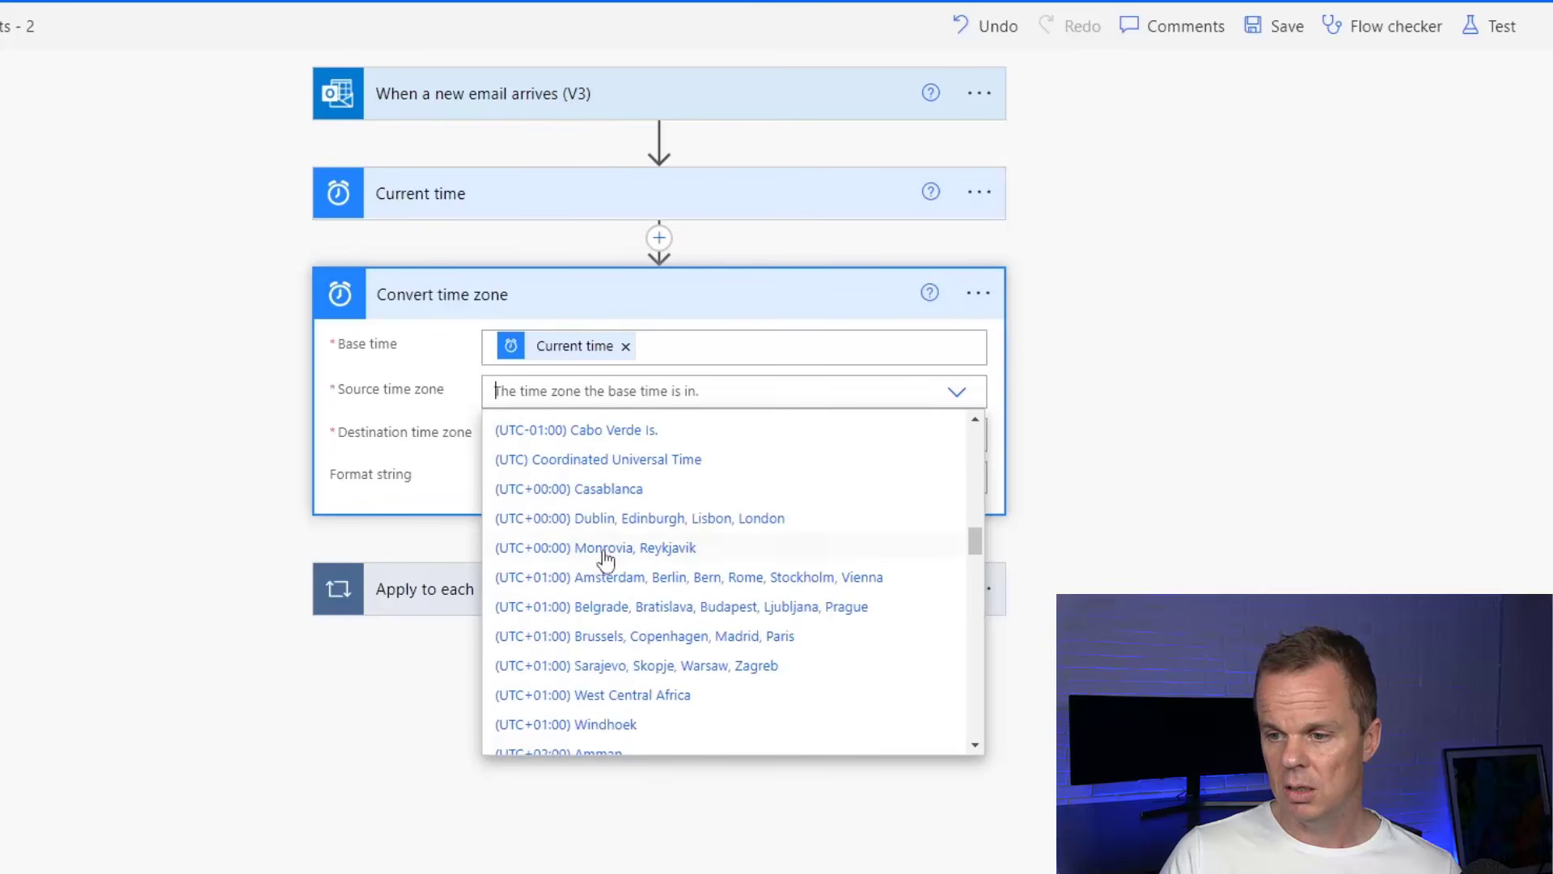
{"action": "left_click", "coordinate": [588, 461]}
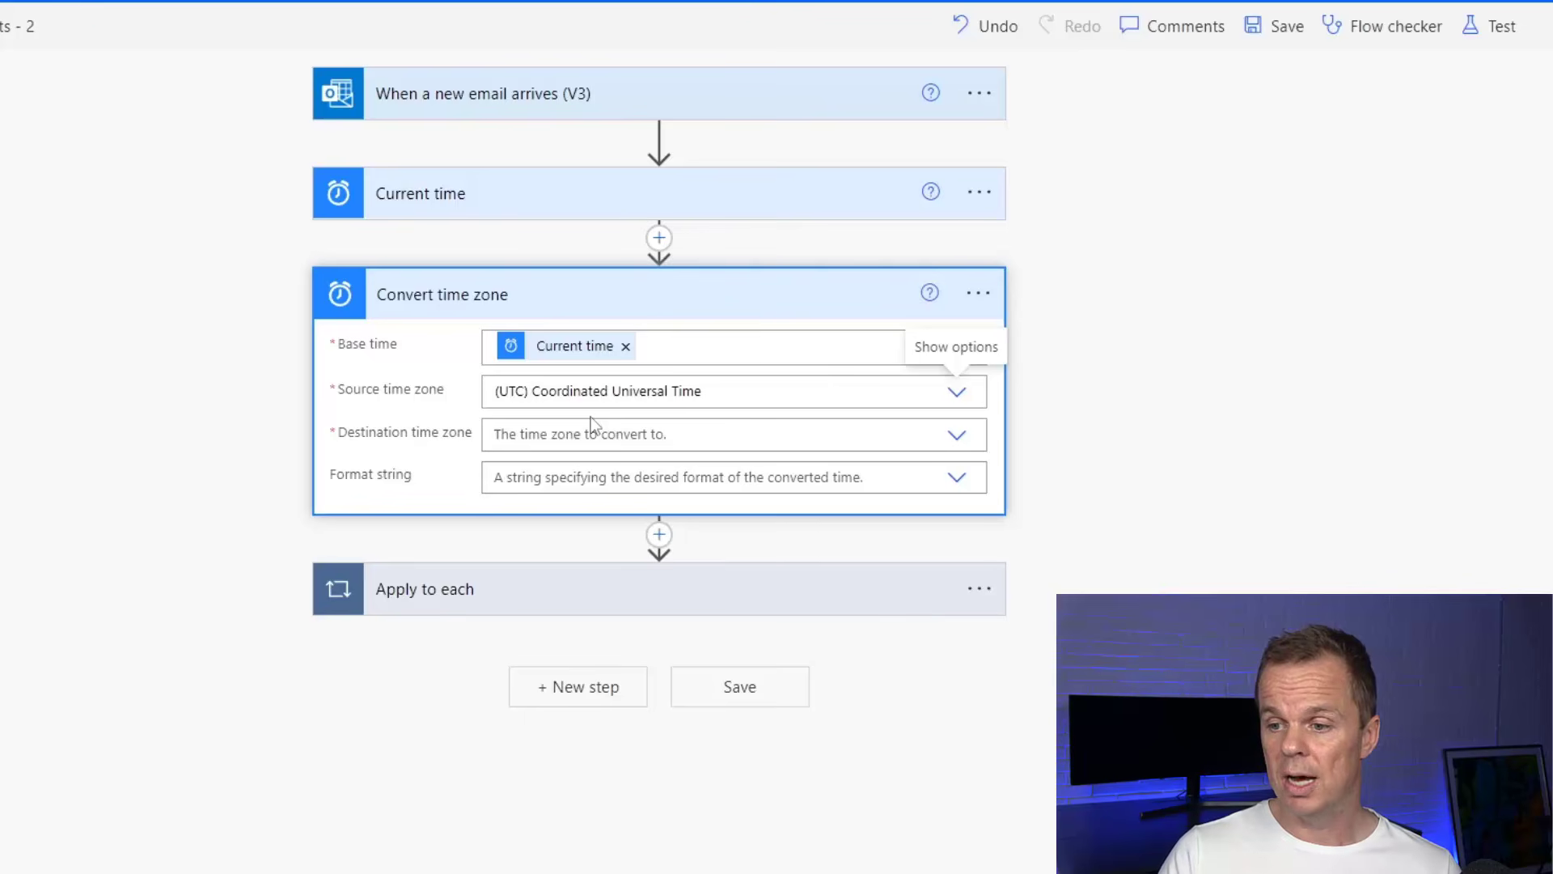
Set the destination time zone to (UTC+01:00) Brussels, Copenhagen, Madrid, Paris
{"action": "left_click", "coordinate": [863, 444]}
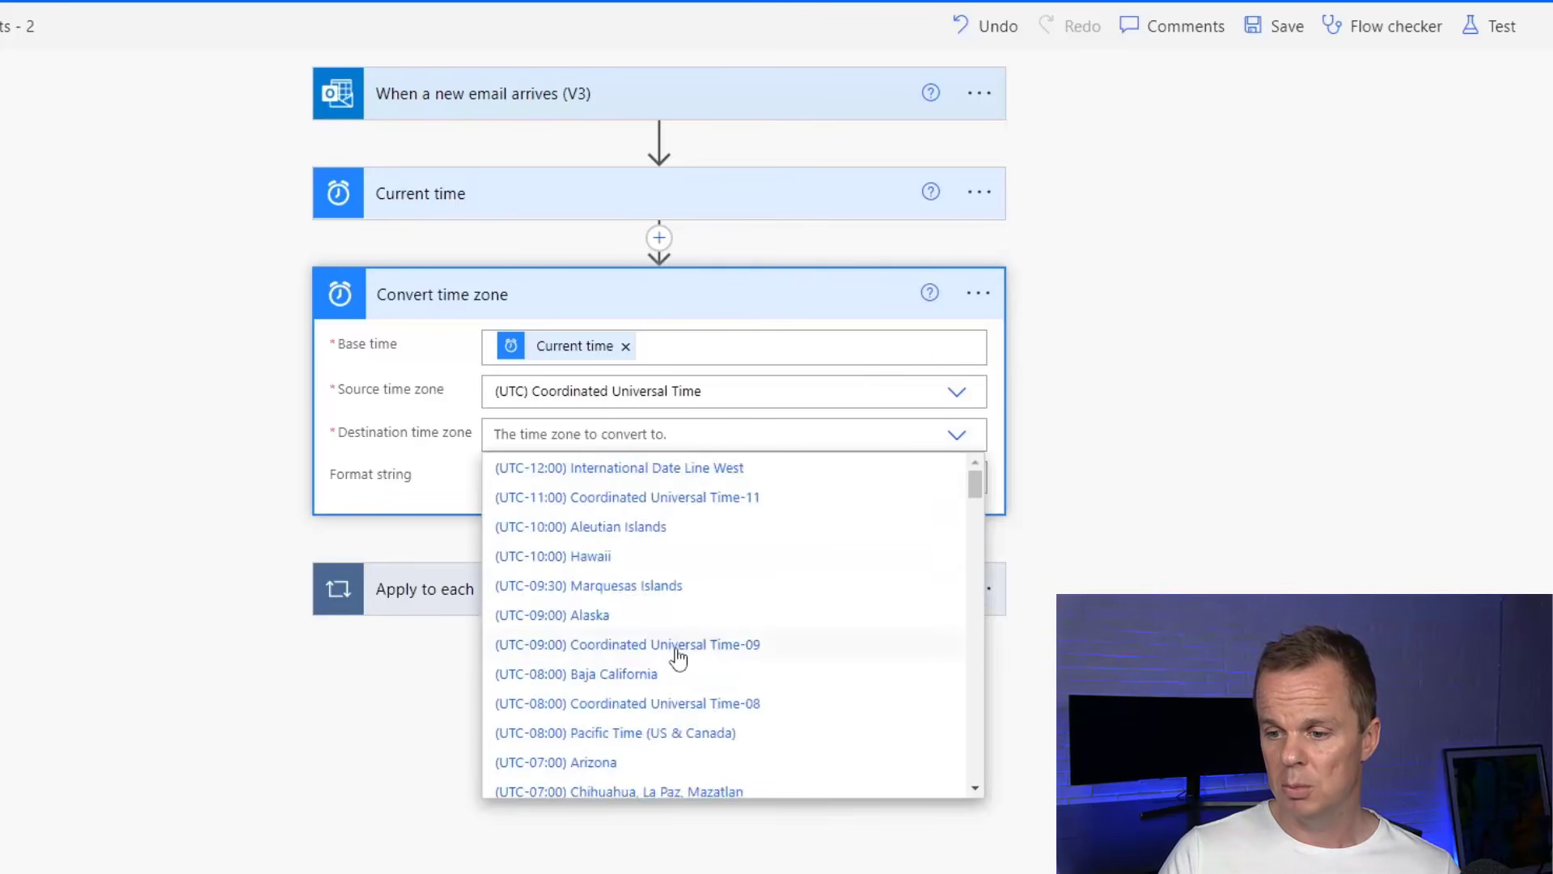
{"action": "scroll", "coordinate": [678, 652], "scroll_direction": "down", "scroll_amount": 20}
{"action": "scroll", "coordinate": [677, 652], "scroll_direction": "up", "scroll_amount": 4}
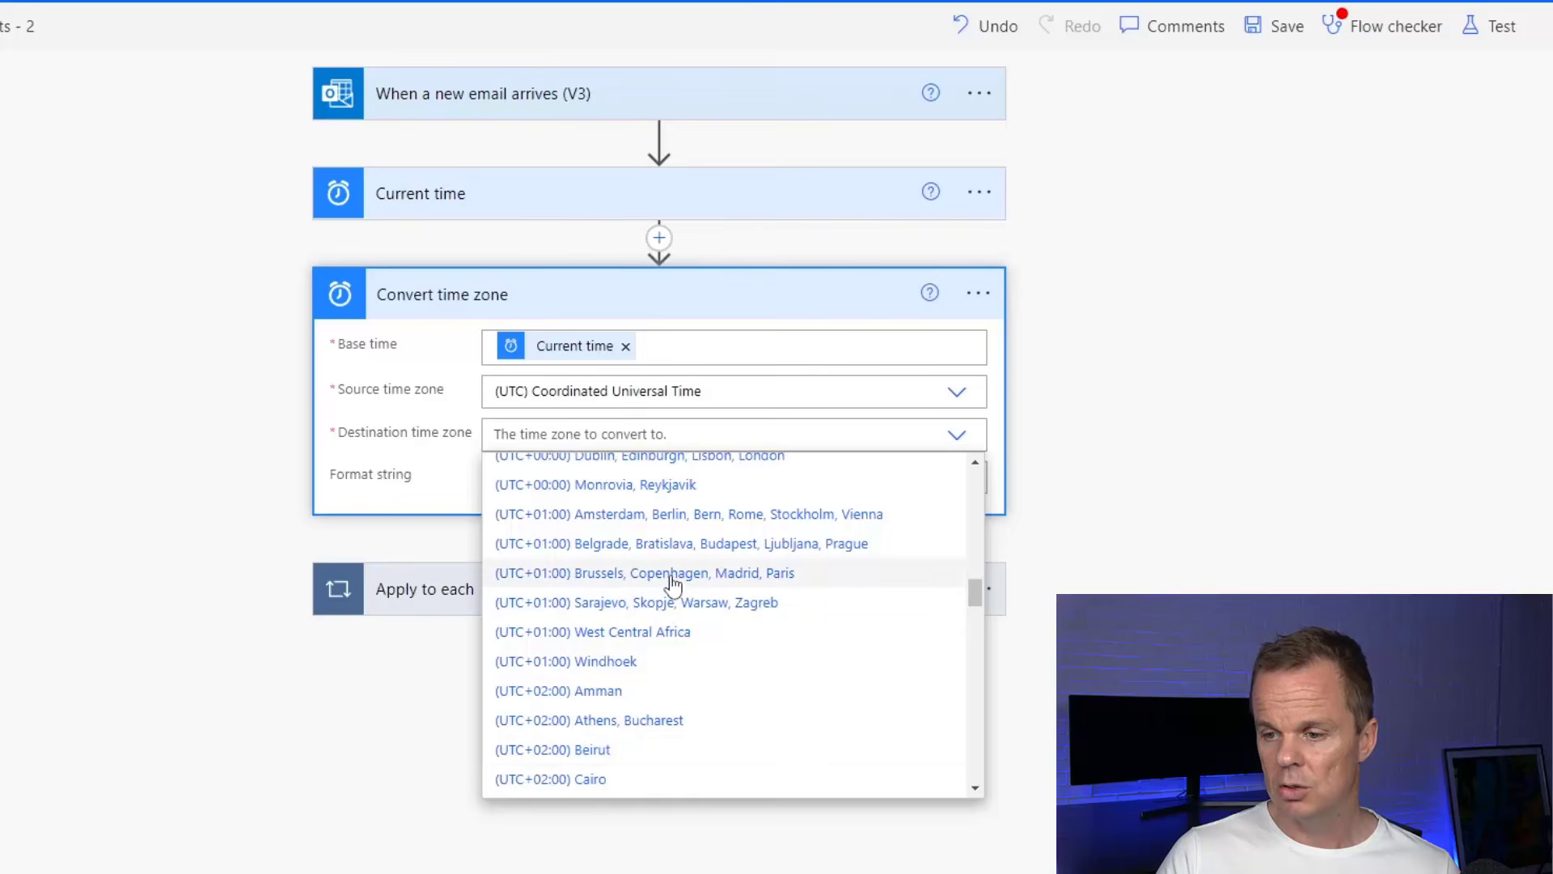
{"action": "left_click", "coordinate": [672, 576]}
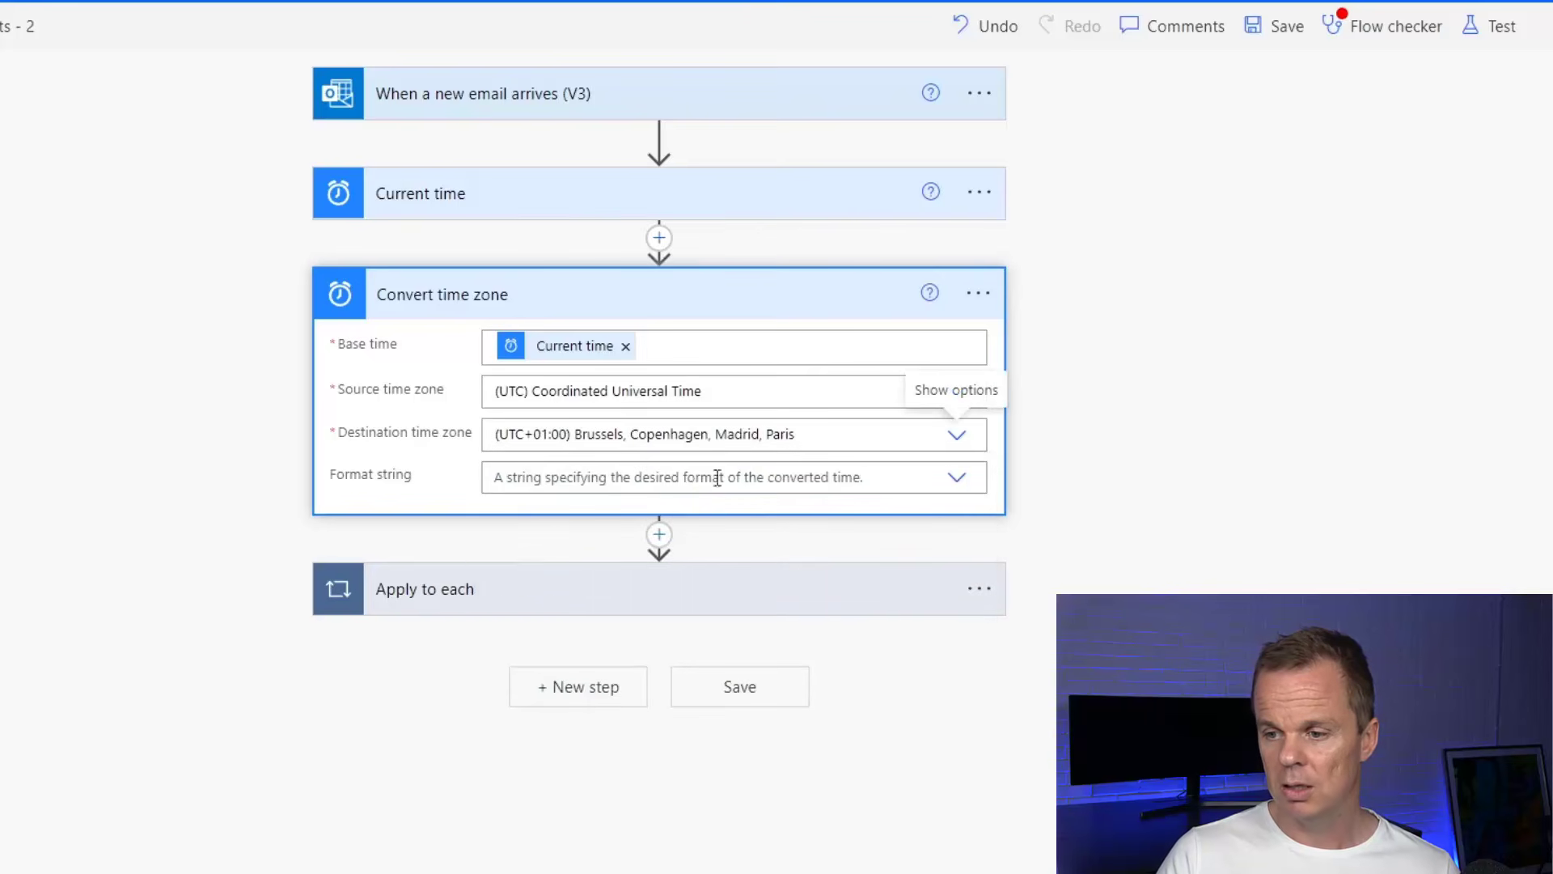
Enter the custom format string yyyyMMddHHmmss for the converted time and save the flow
{"action": "left_click", "coordinate": [593, 486]}
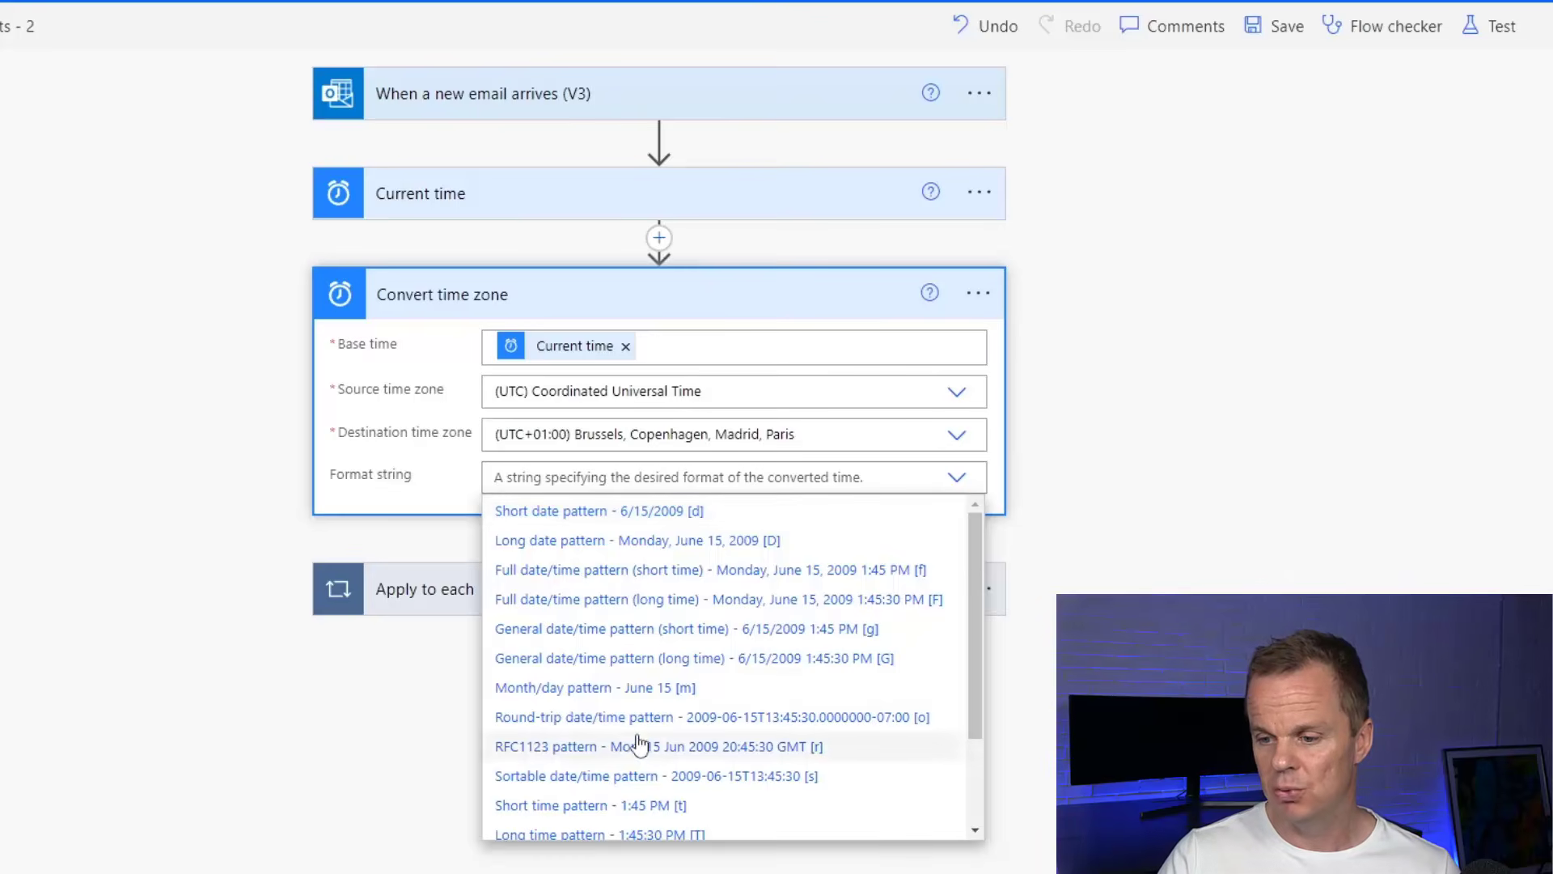
{"action": "scroll", "coordinate": [639, 736], "scroll_direction": "down", "scroll_amount": 2}
{"action": "scroll", "coordinate": [647, 696], "scroll_direction": "up", "scroll_amount": 2}
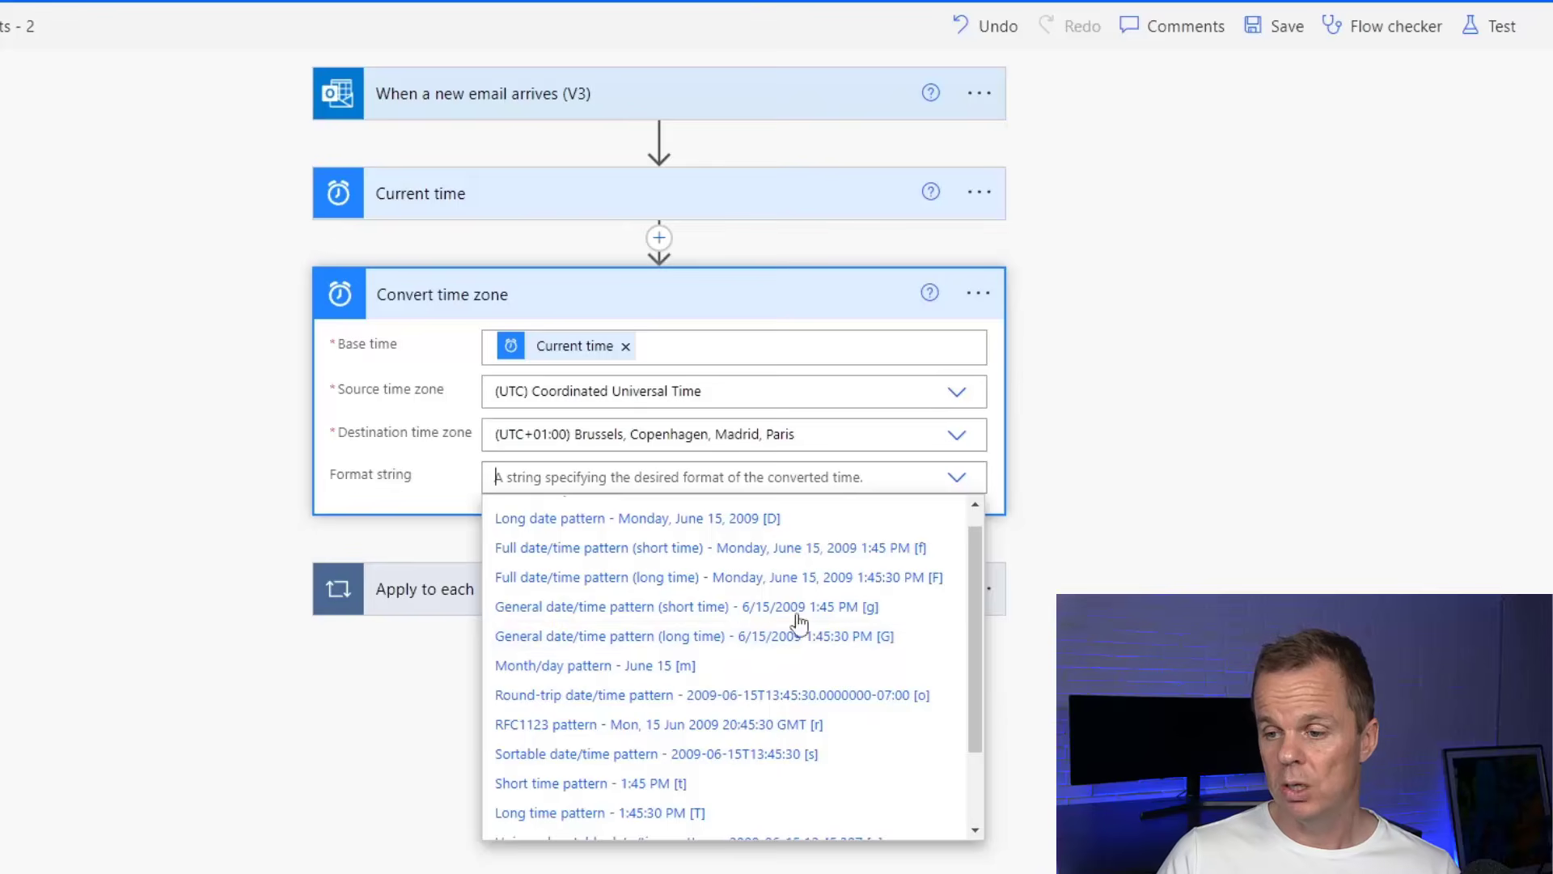
{"action": "scroll", "coordinate": [636, 578], "scroll_direction": "down", "scroll_amount": 2}
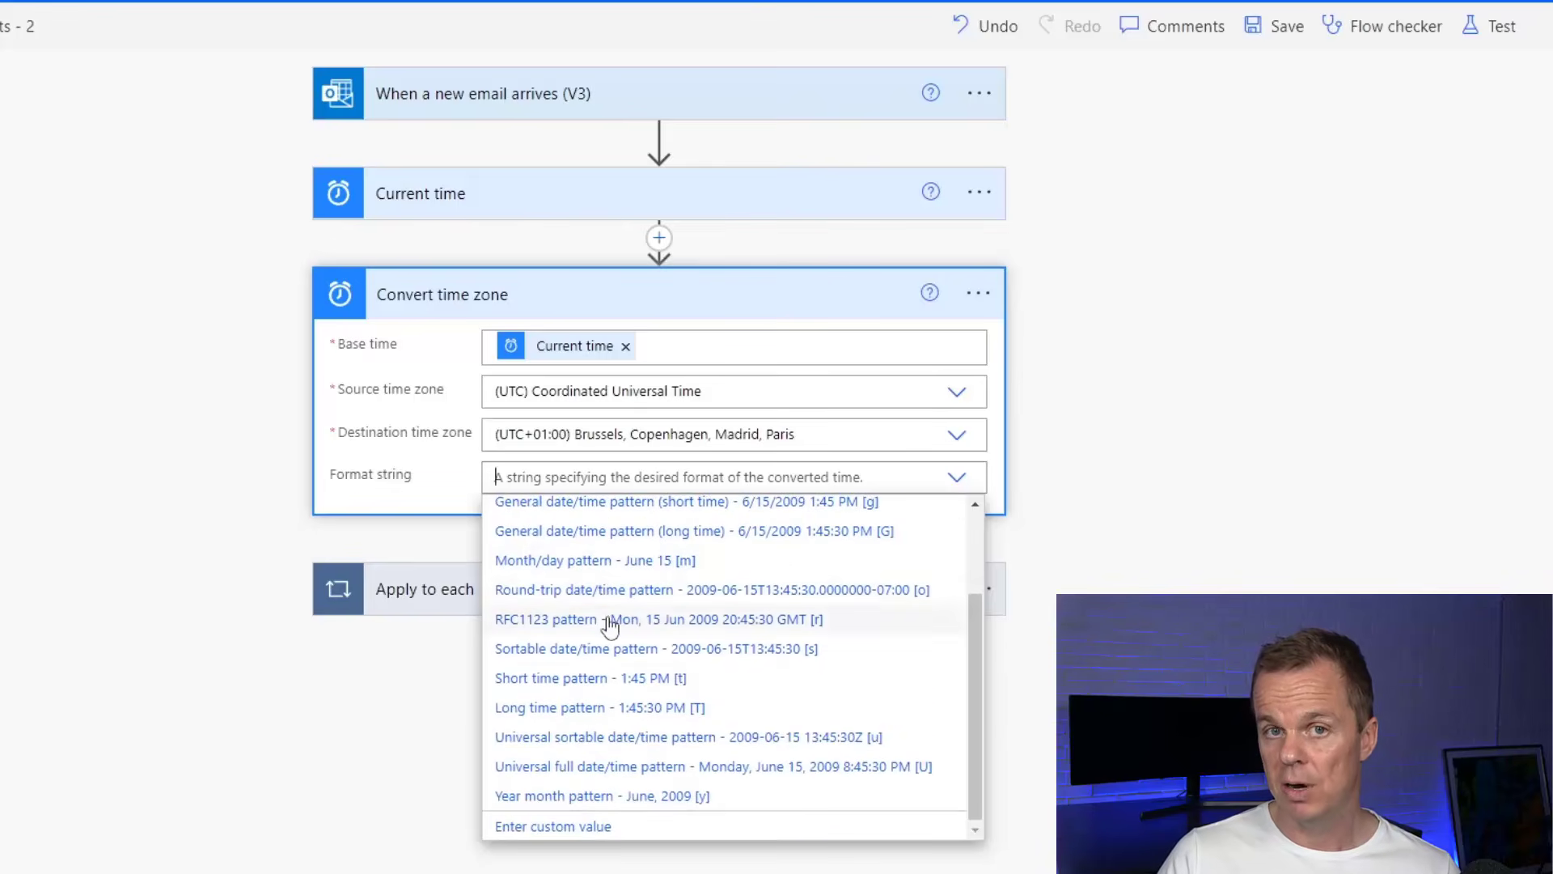
{"action": "left_click", "coordinate": [563, 827]}
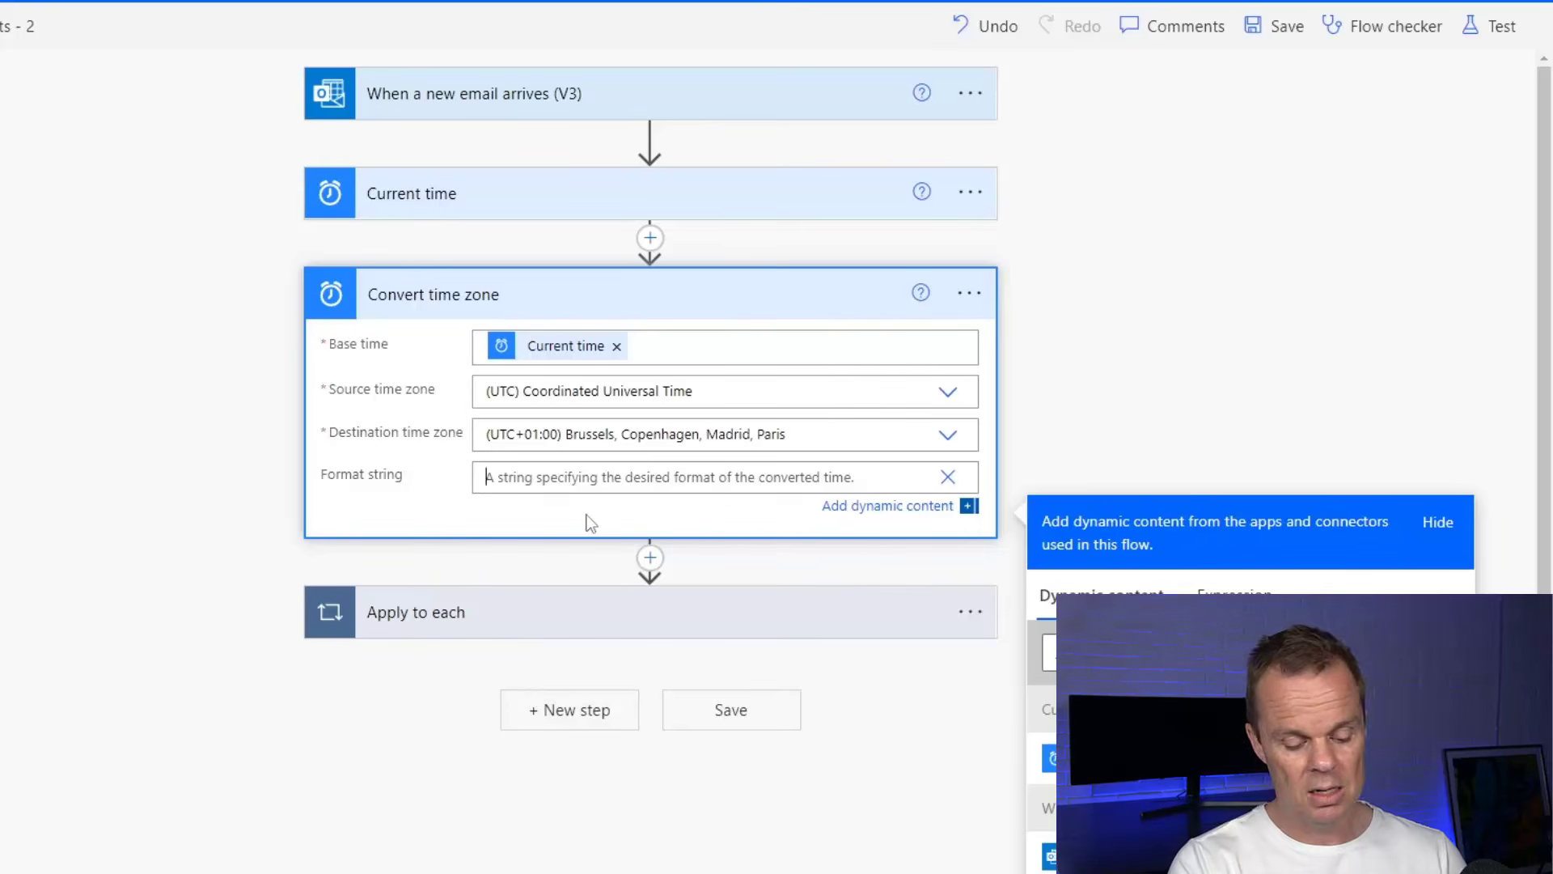
{"action": "type", "text": "yyyy"}
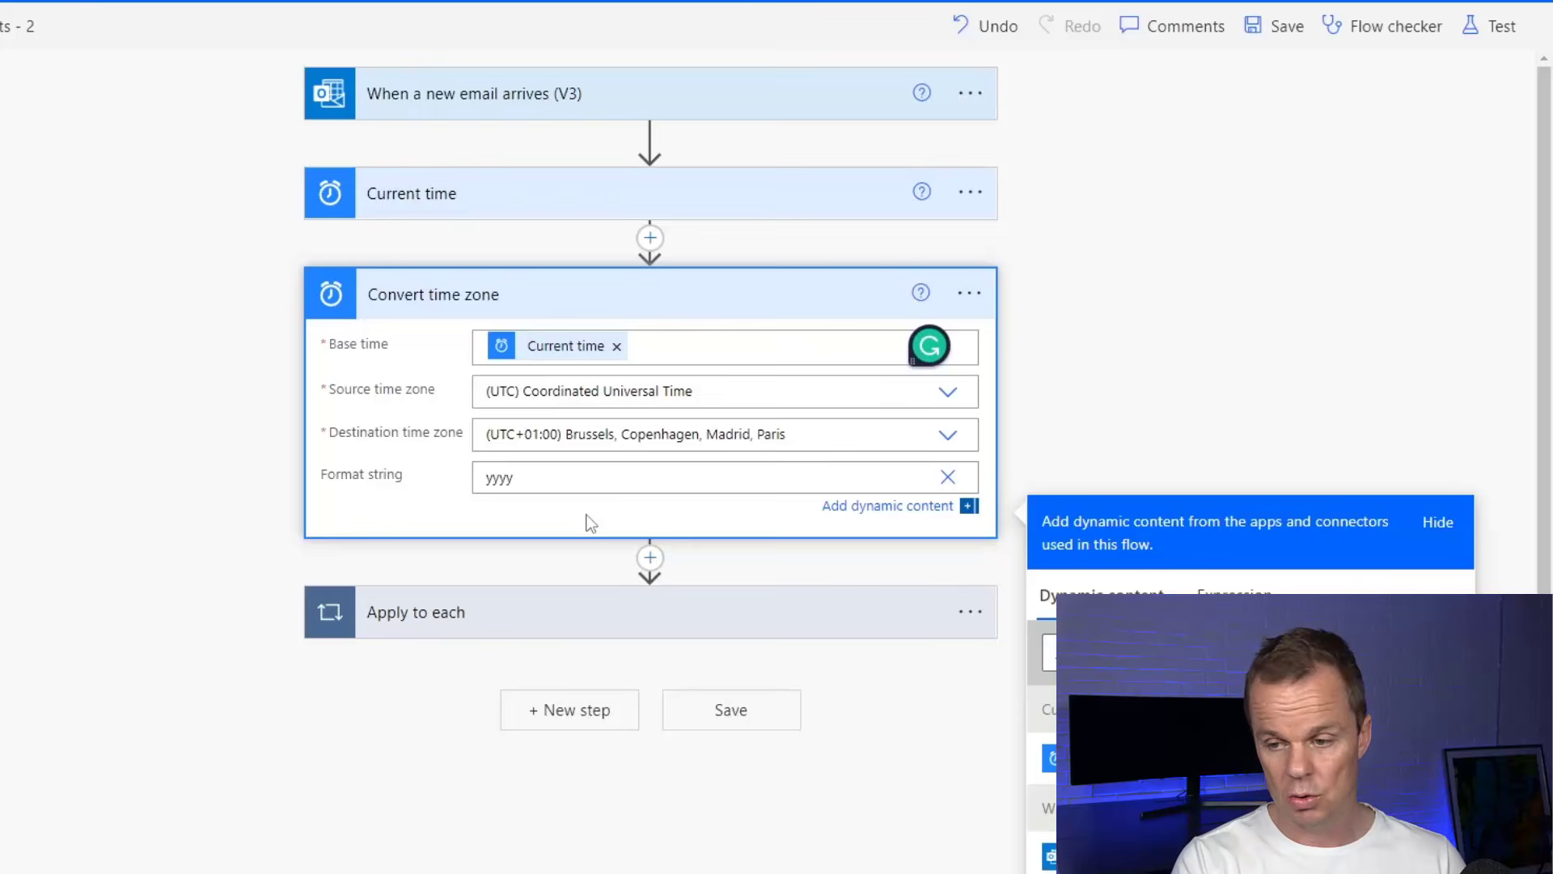
{"action": "type", "text": "MMddHHm"}
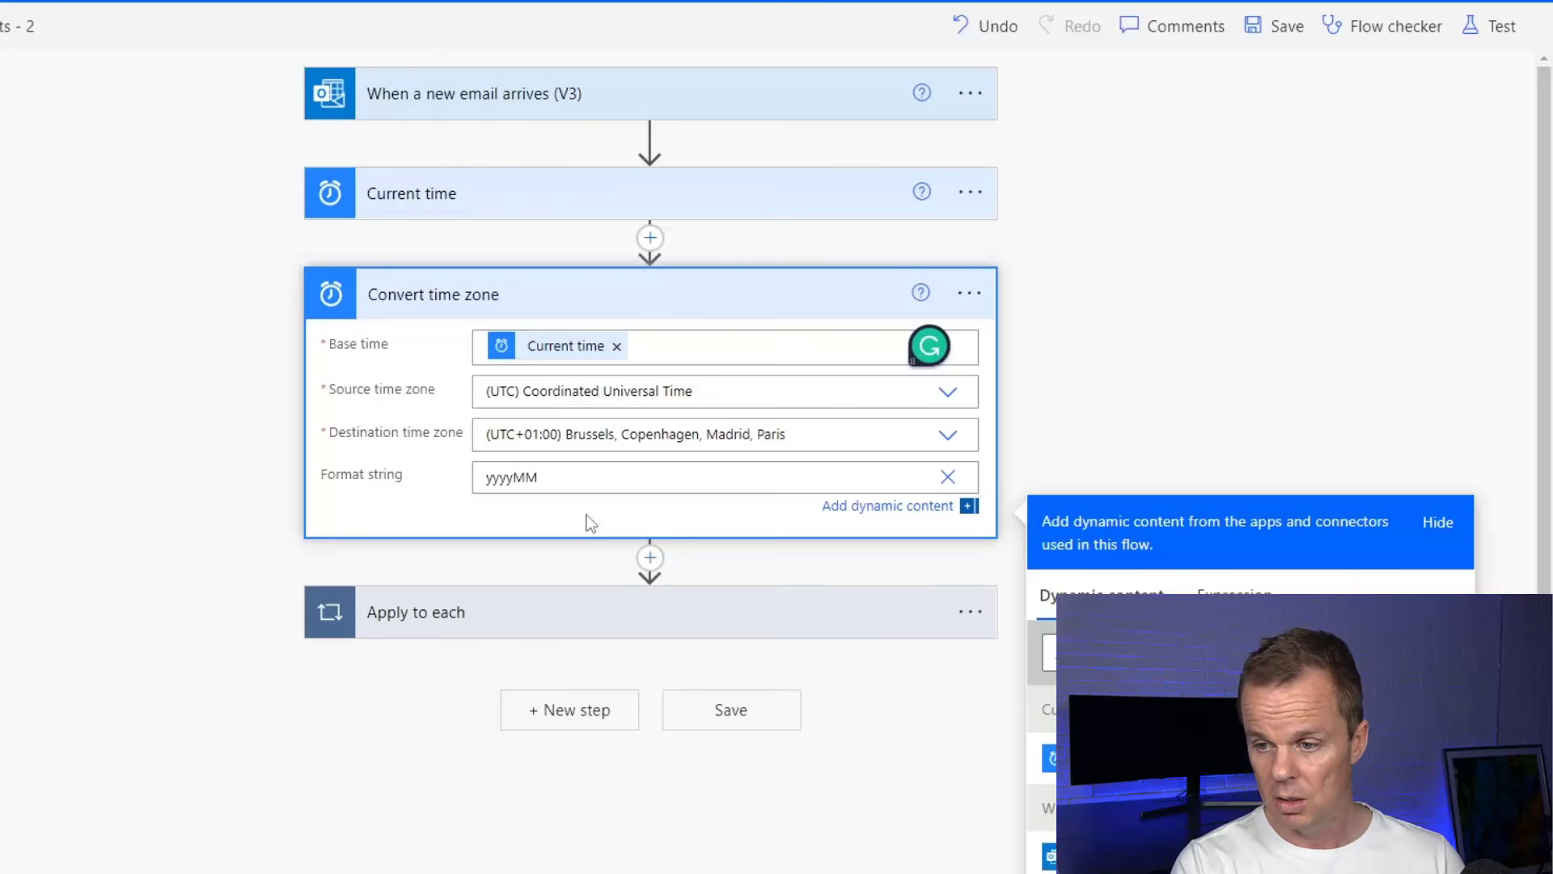
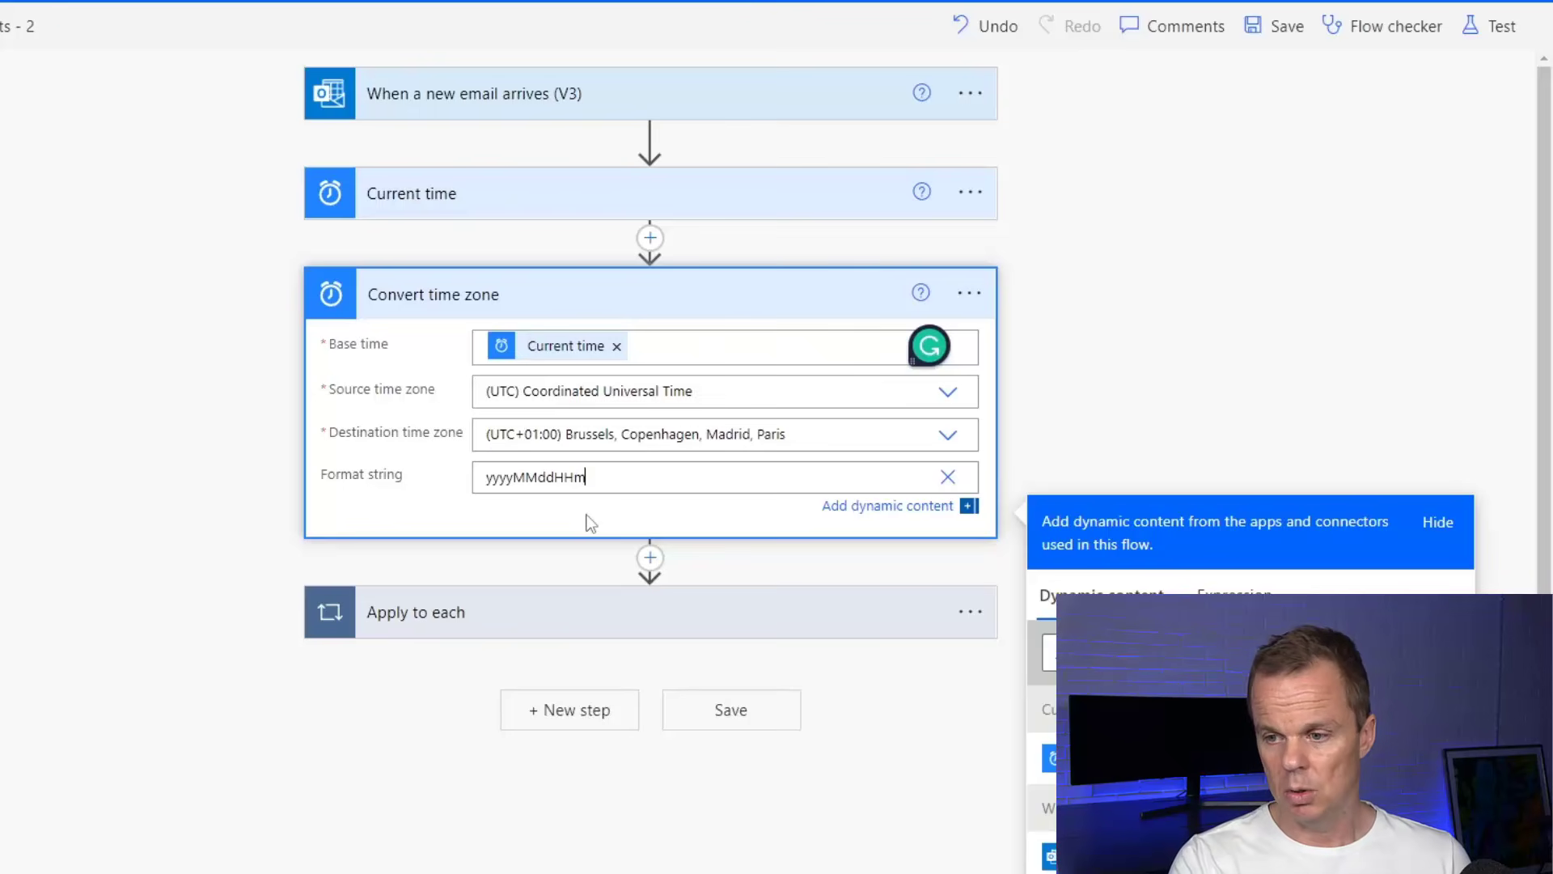
{"action": "type", "text": "mss"}
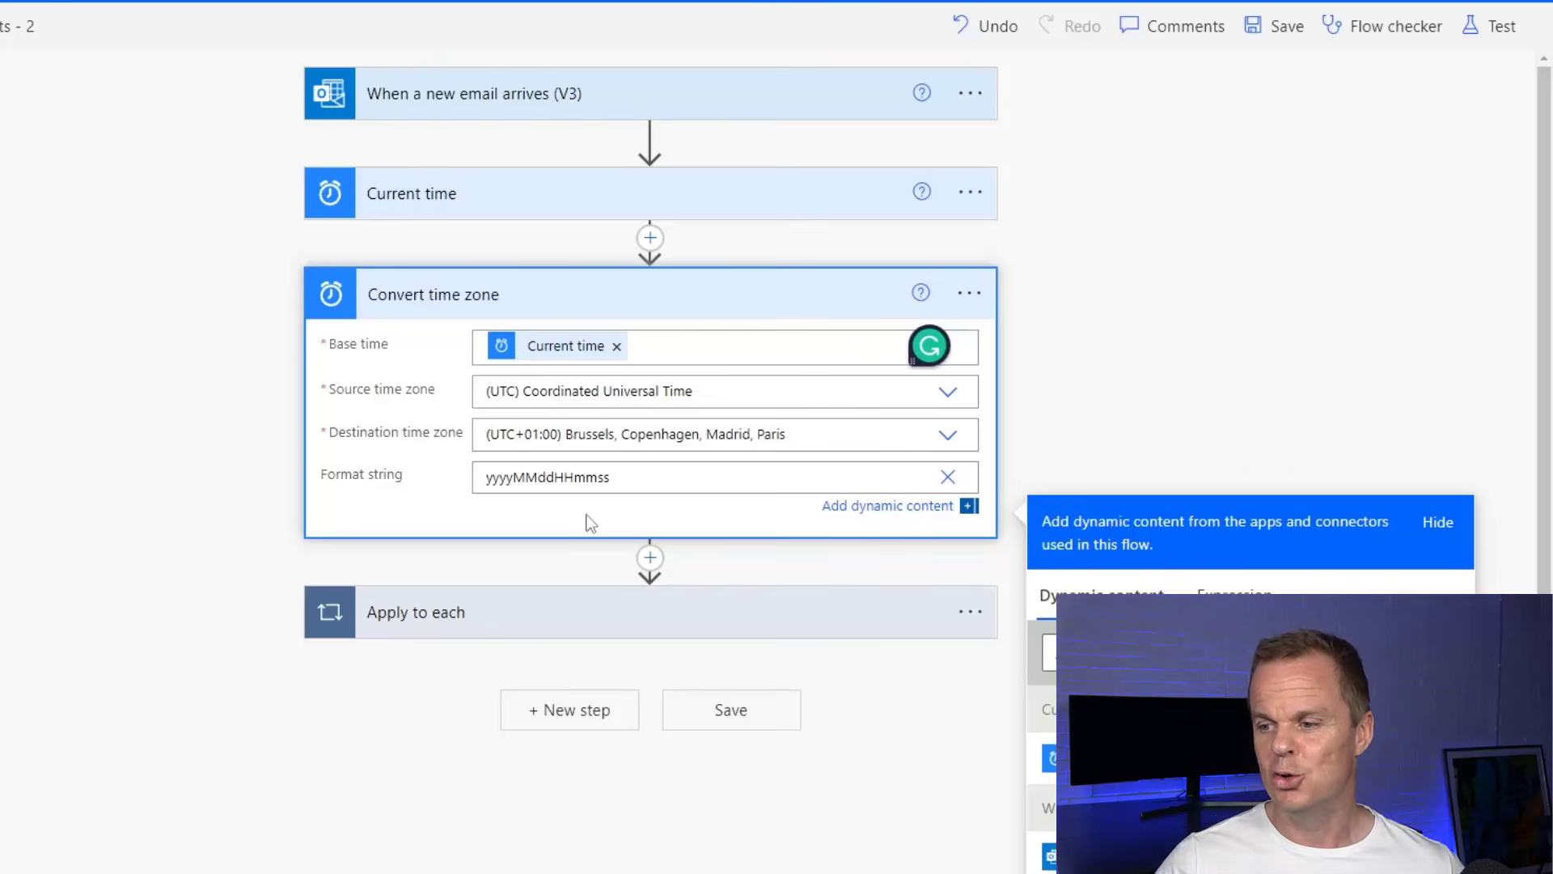
{"action": "left_click", "coordinate": [724, 712]}
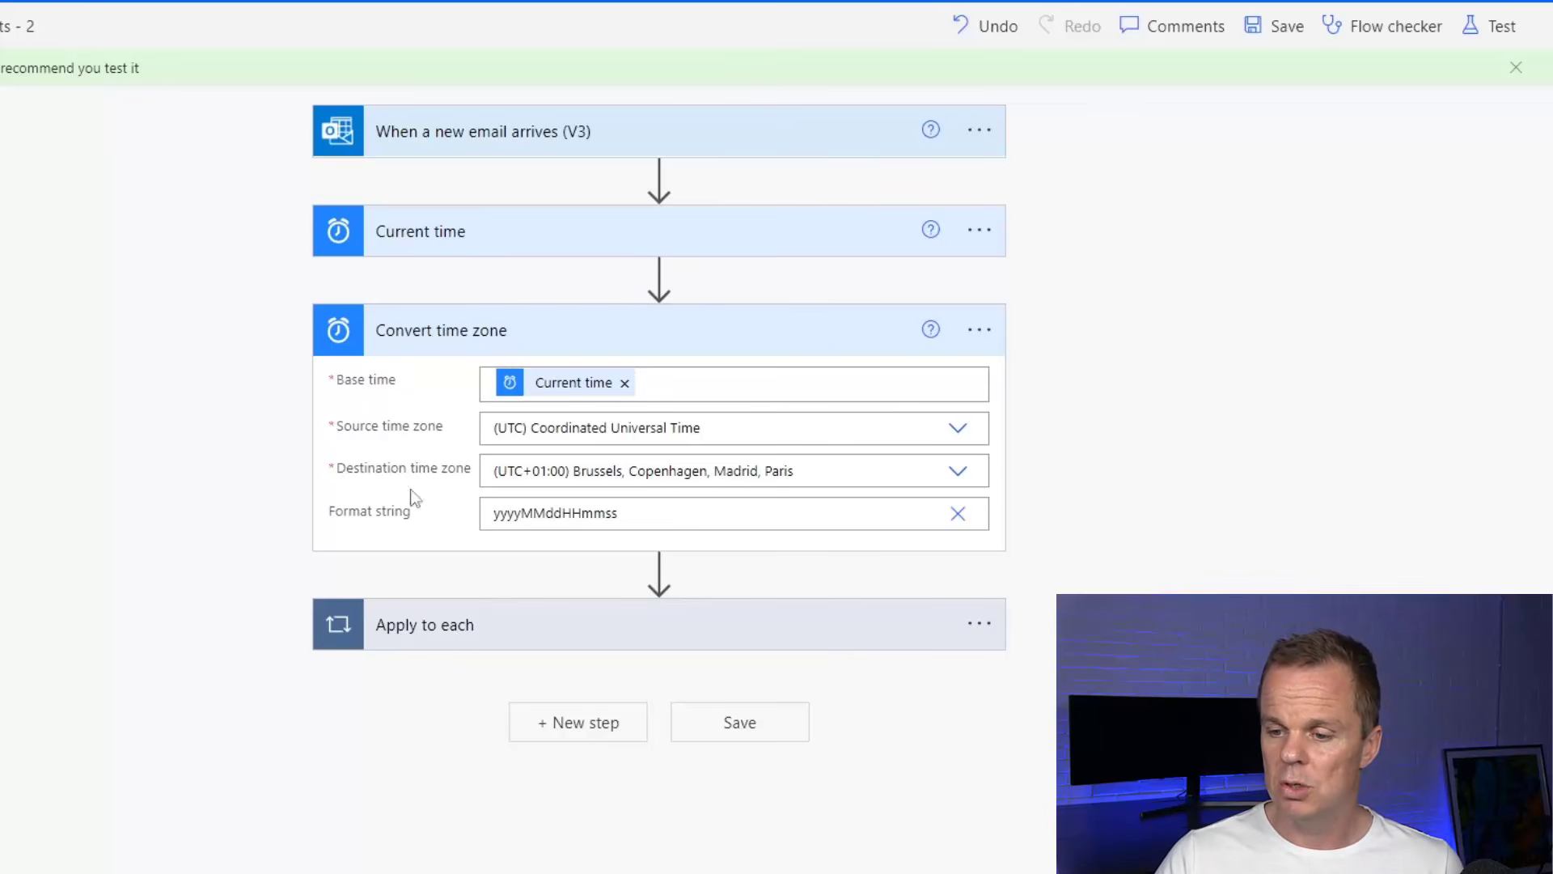
In the Create file action inside "Apply to each", prefix the attachment name in File Name with Converted time and an underscore
{"action": "left_click", "coordinate": [466, 633]}
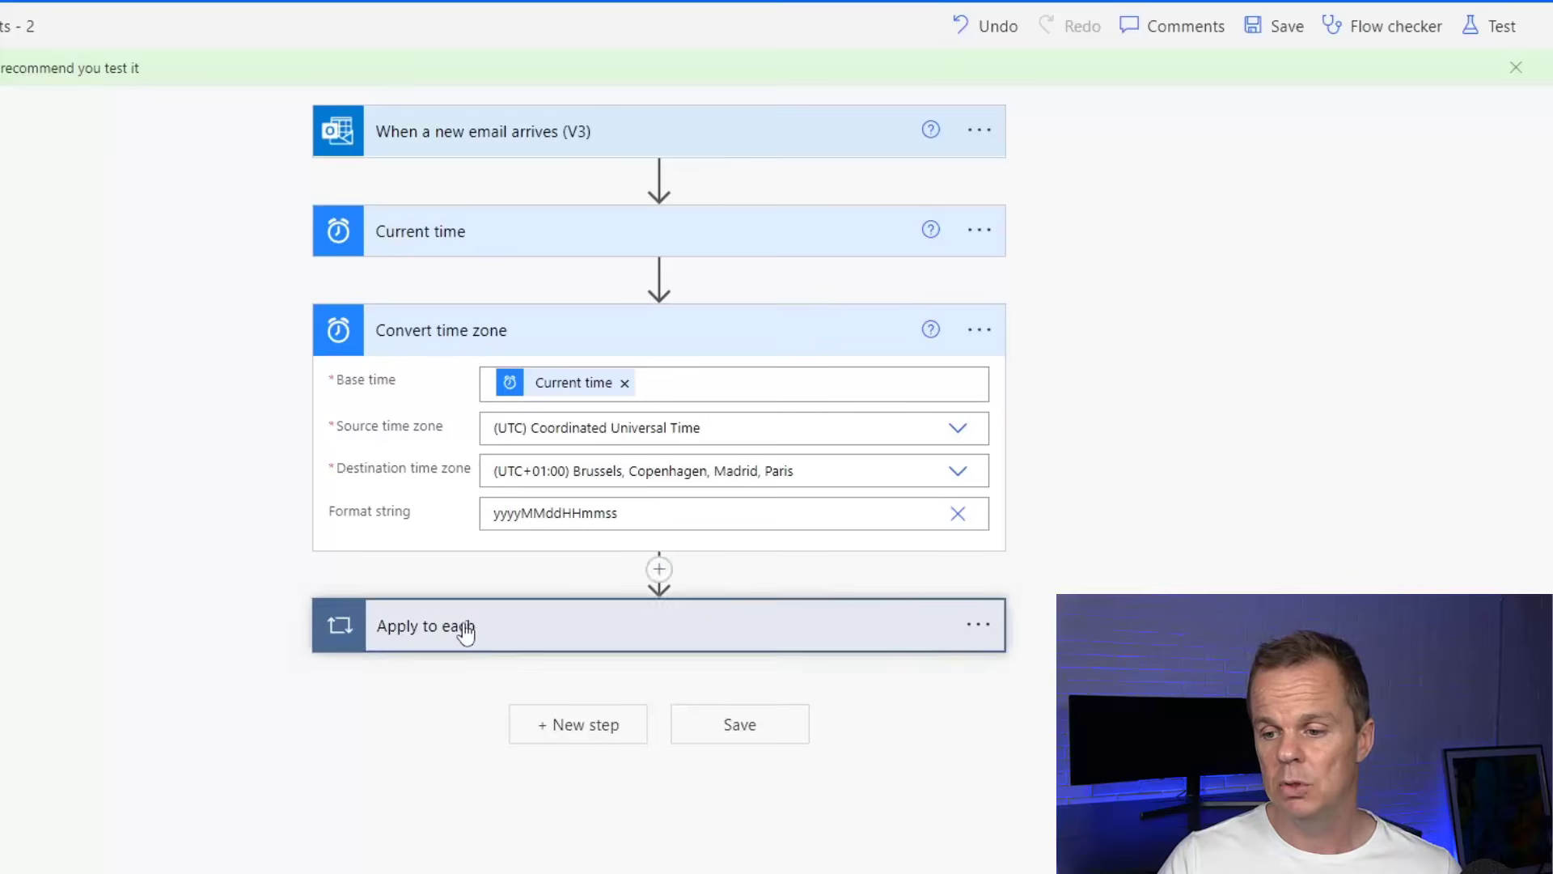
{"action": "scroll", "coordinate": [448, 655], "scroll_direction": "down", "scroll_amount": 2}
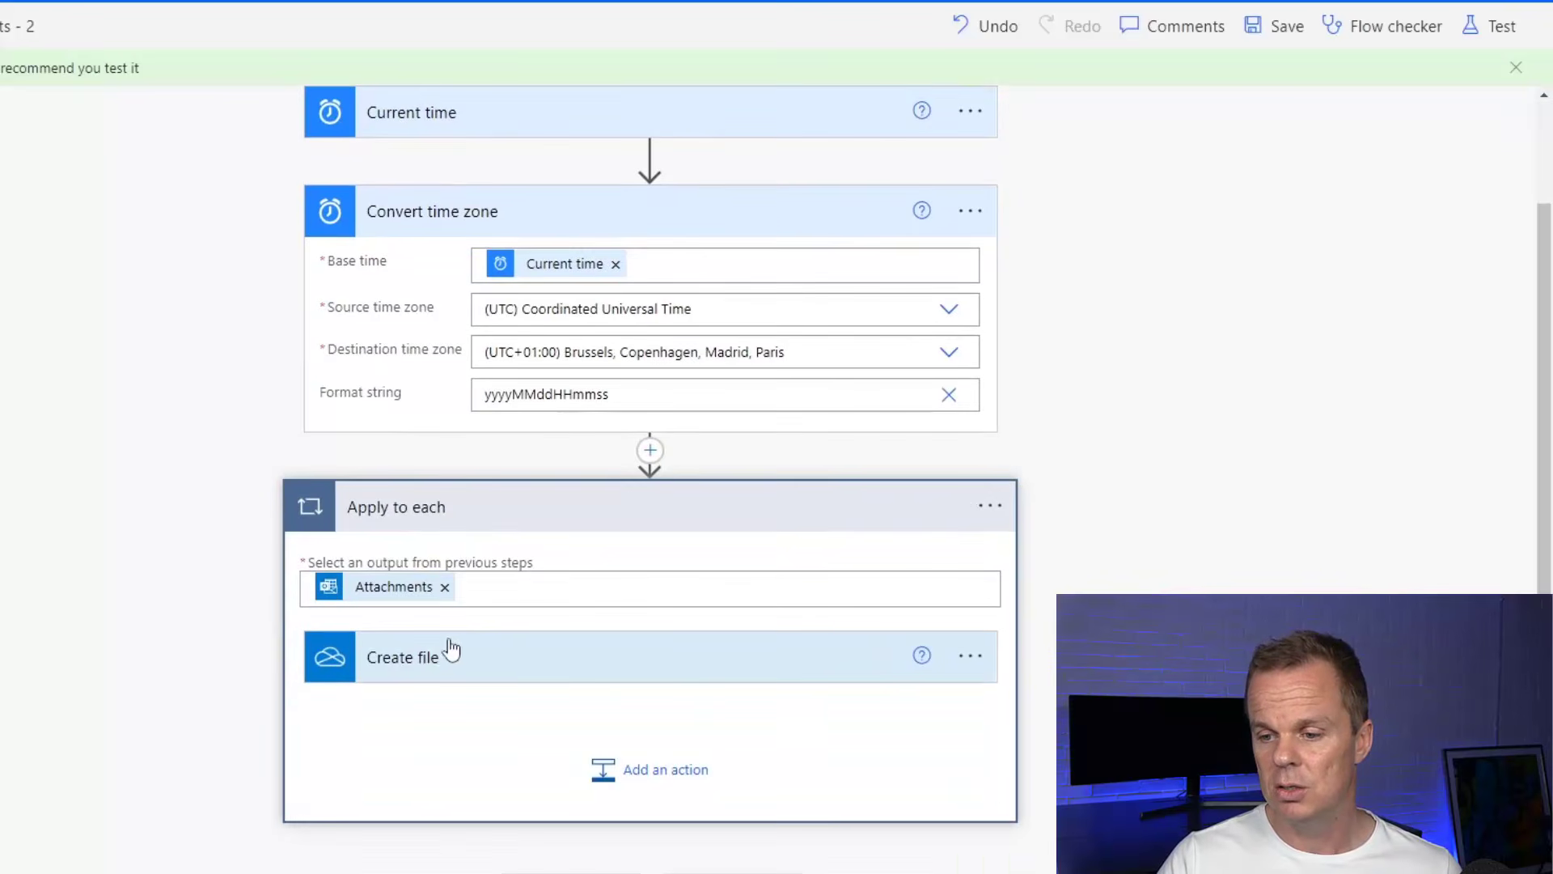
{"action": "left_click", "coordinate": [423, 668]}
{"action": "scroll", "coordinate": [489, 709], "scroll_direction": "down", "scroll_amount": 2}
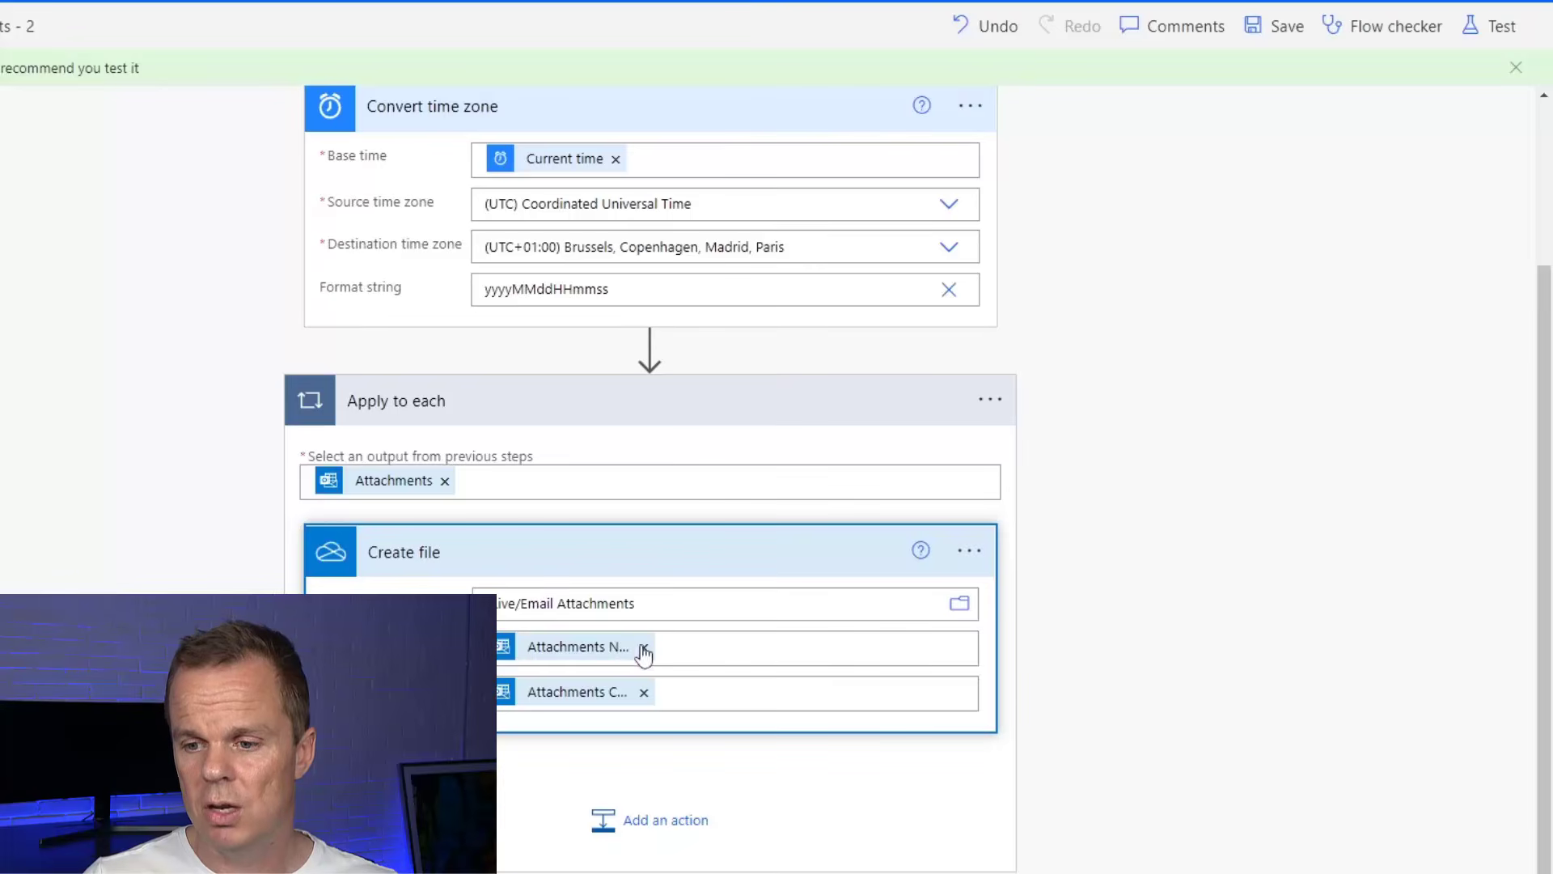
{"action": "left_click", "coordinate": [671, 650]}
{"action": "key", "text": "Home"}
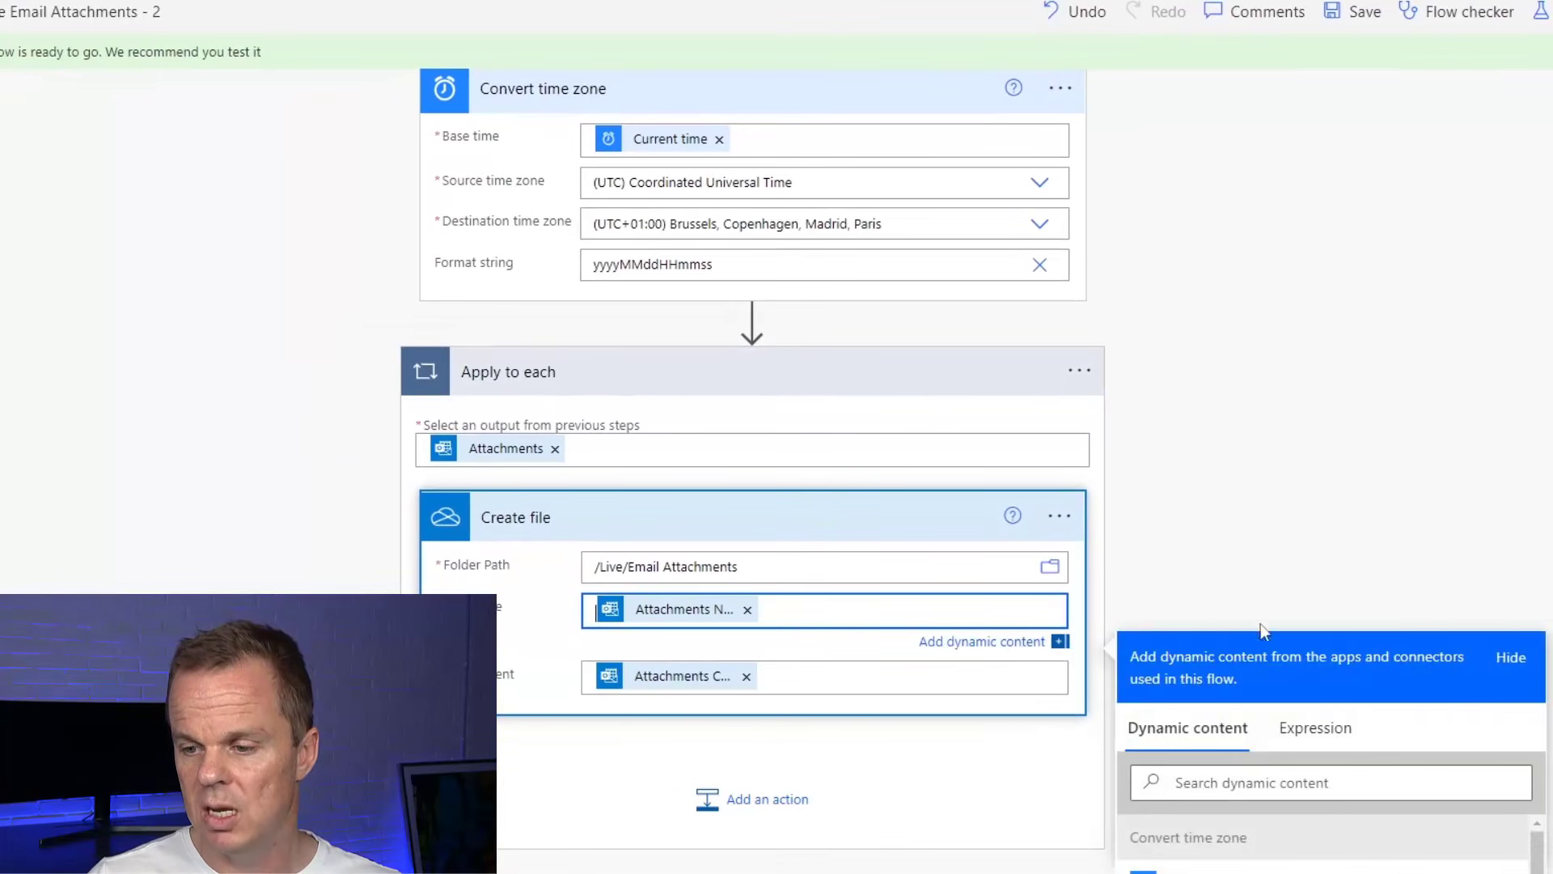
{"action": "scroll", "coordinate": [1354, 653], "scroll_direction": "down", "scroll_amount": 1}
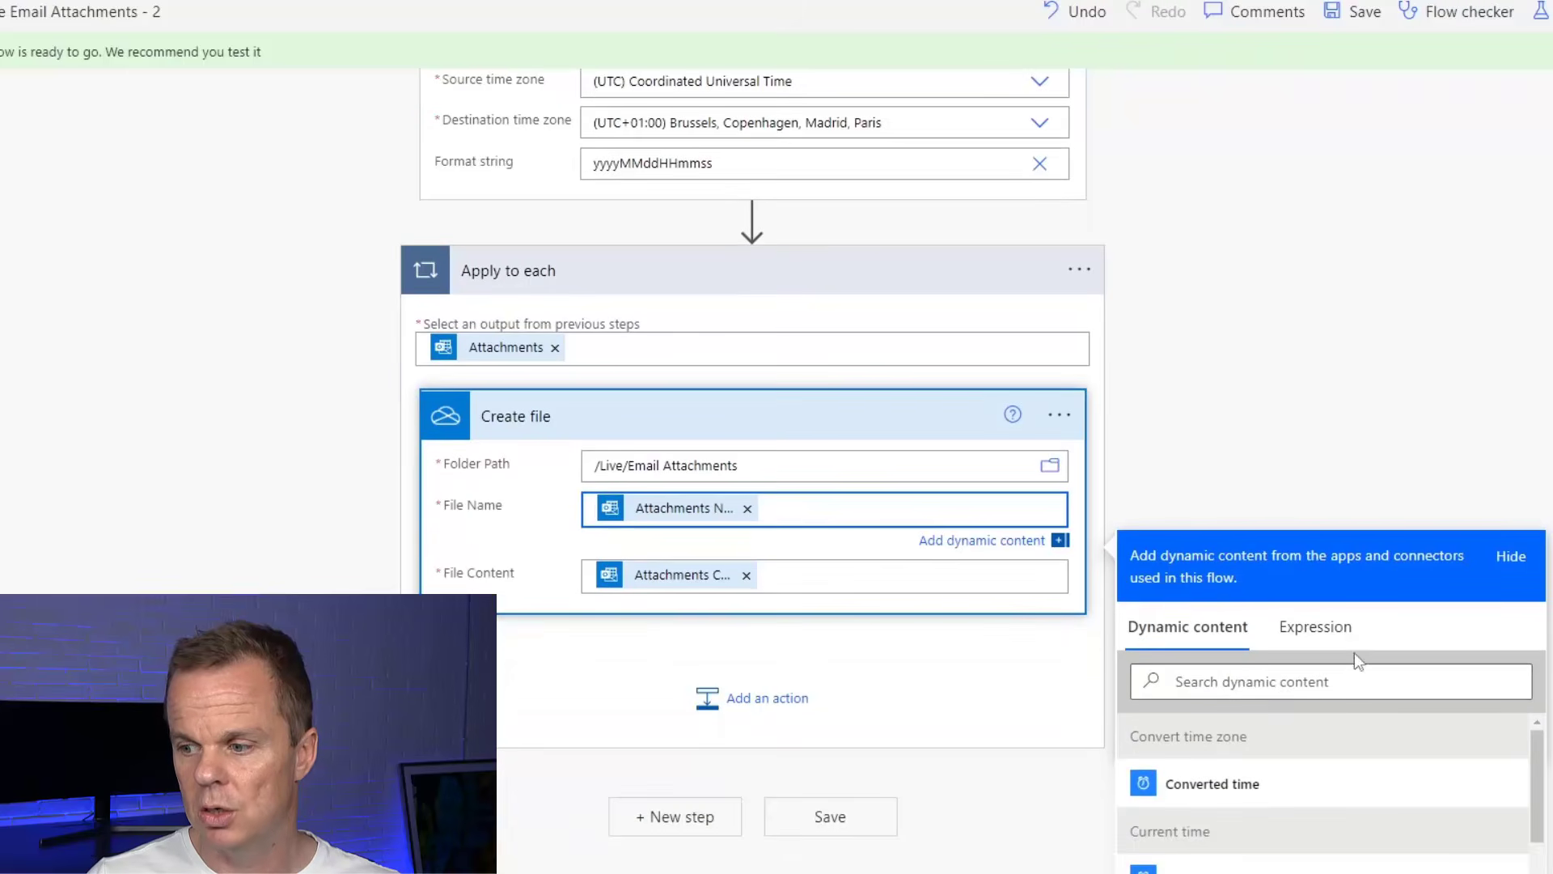
{"action": "left_click", "coordinate": [1236, 785]}
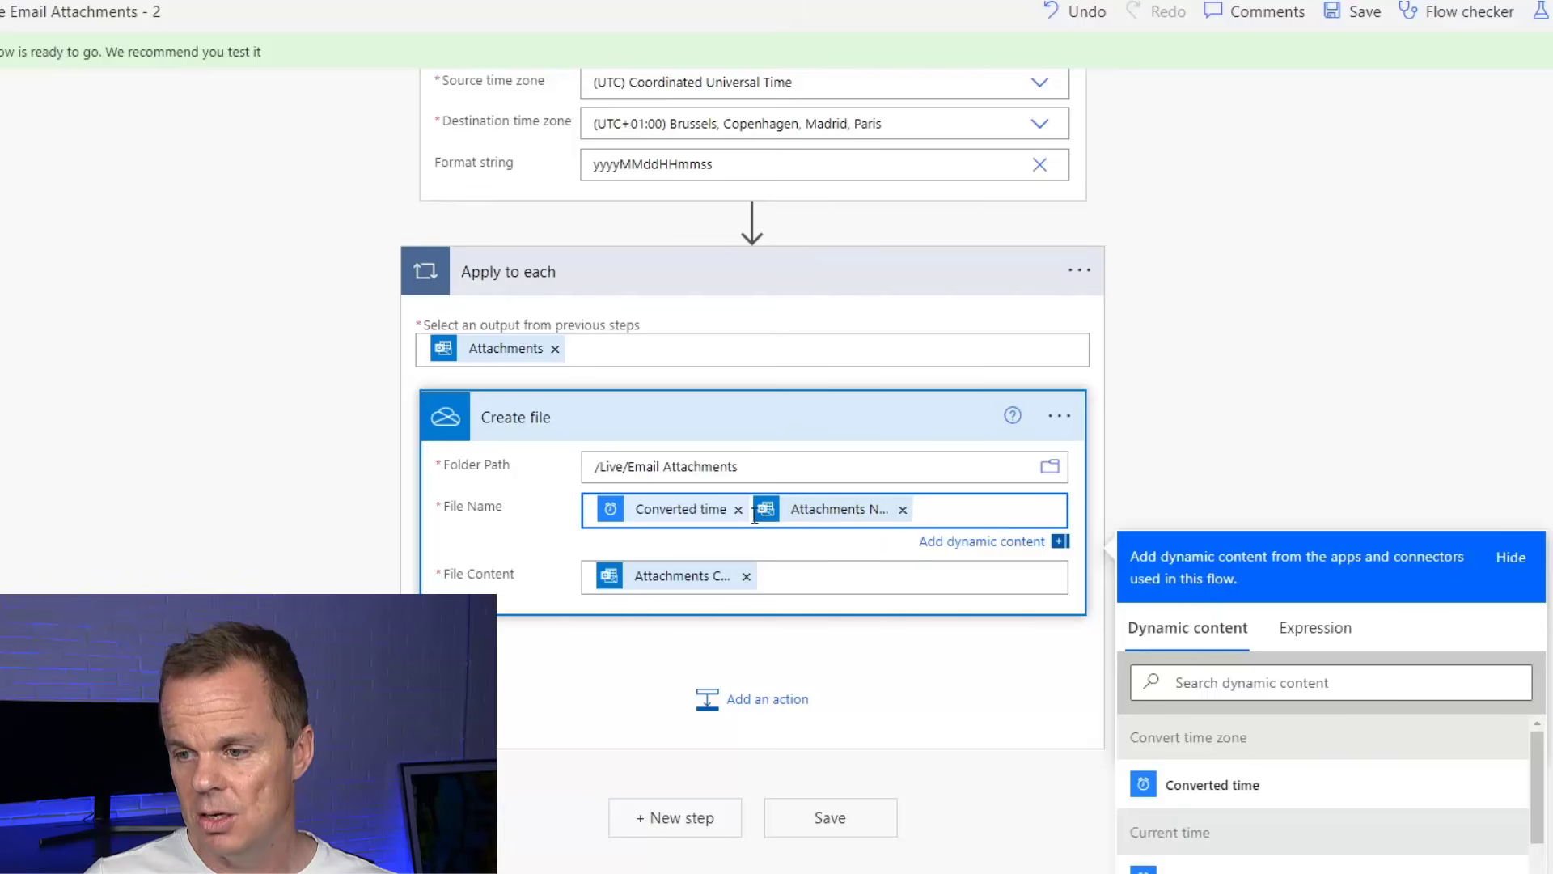
{"action": "key", "text": "Left"}
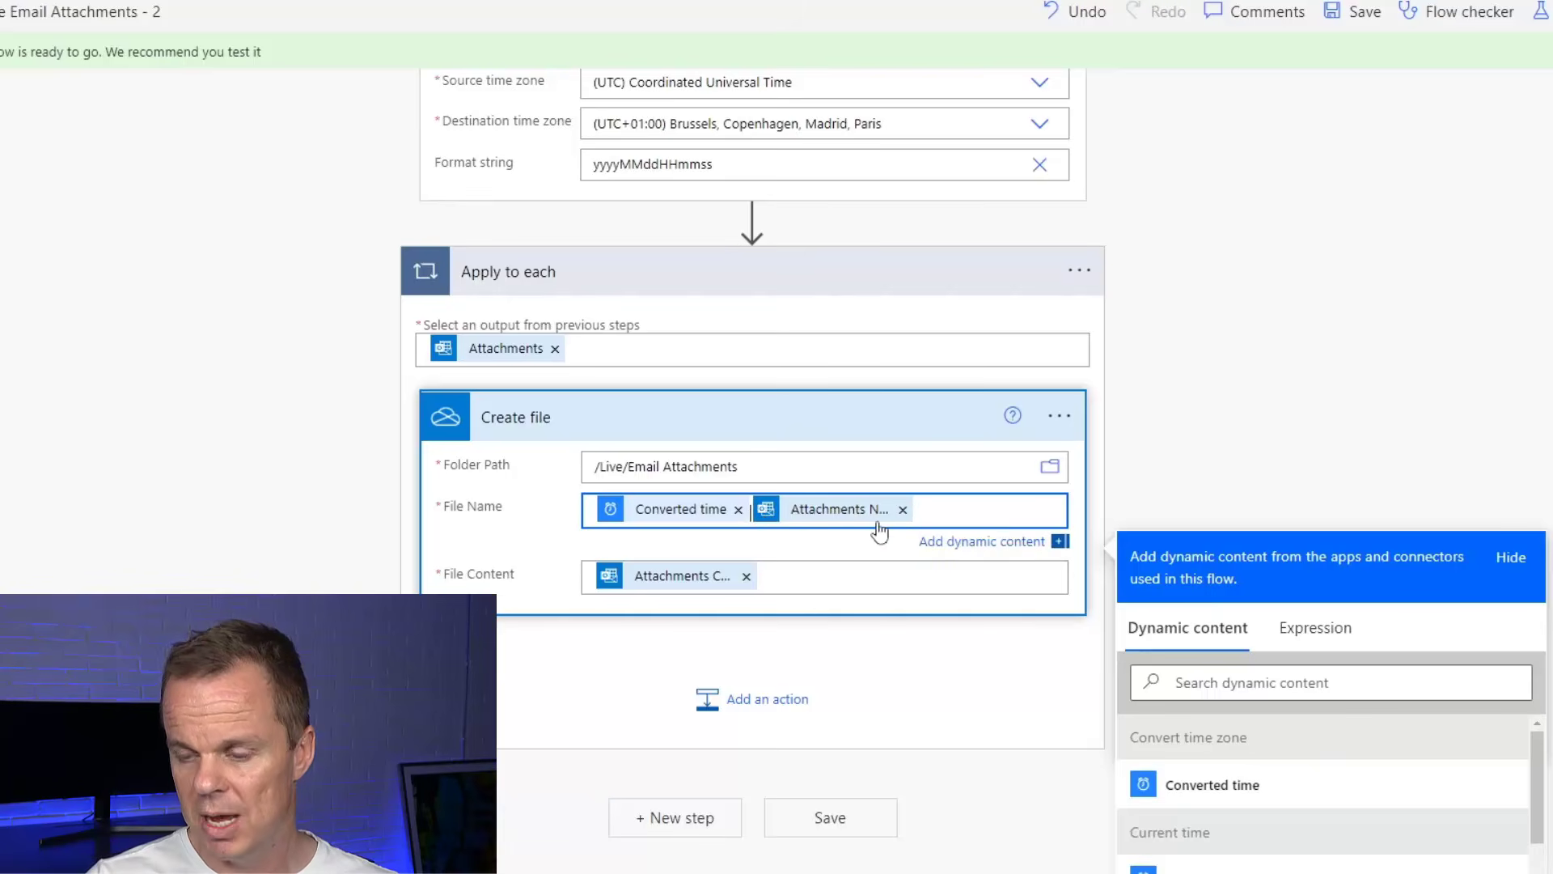
{"action": "type", "text": "_"}
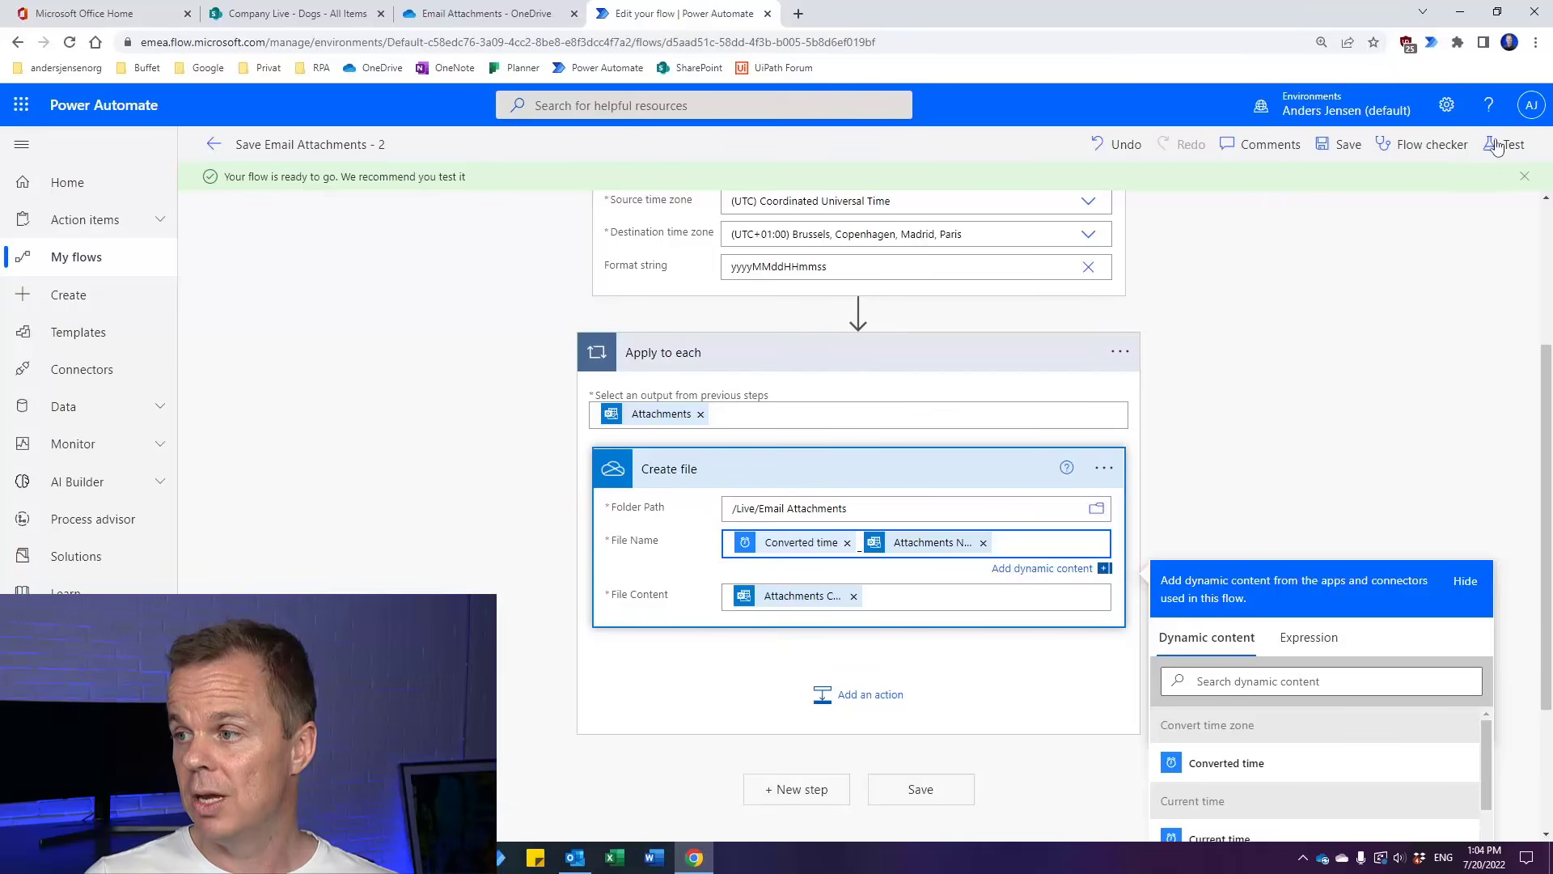
Start a test of the Save Email Attachments - 2 flow and address a new Outlook email to the account owner
{"action": "left_click", "coordinate": [1503, 145]}
{"action": "left_click", "coordinate": [1314, 809]}
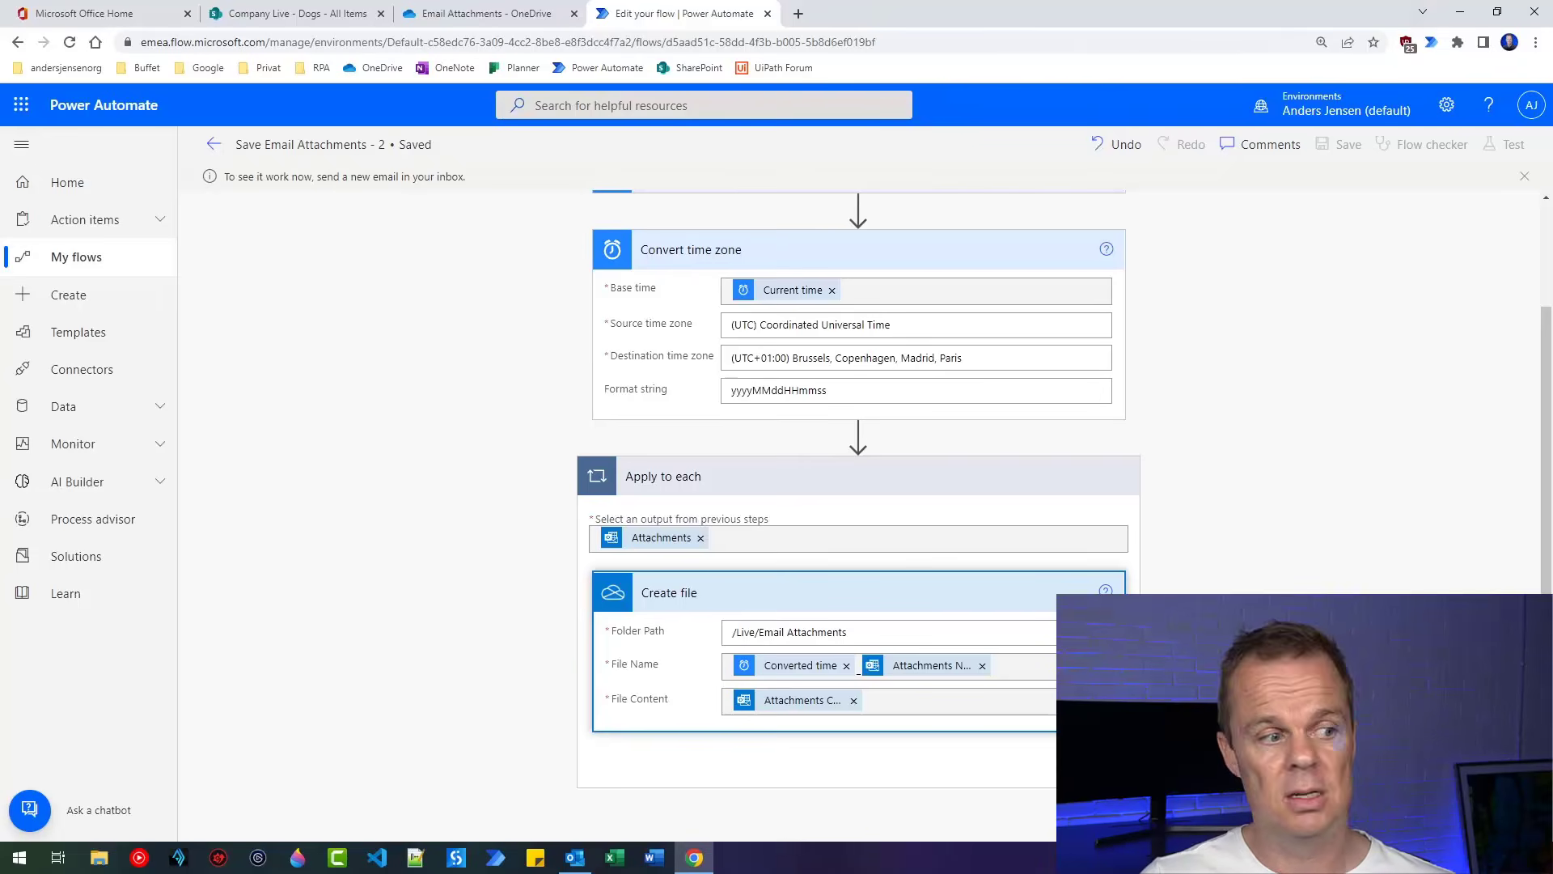
{"action": "left_click", "coordinate": [332, 329]}
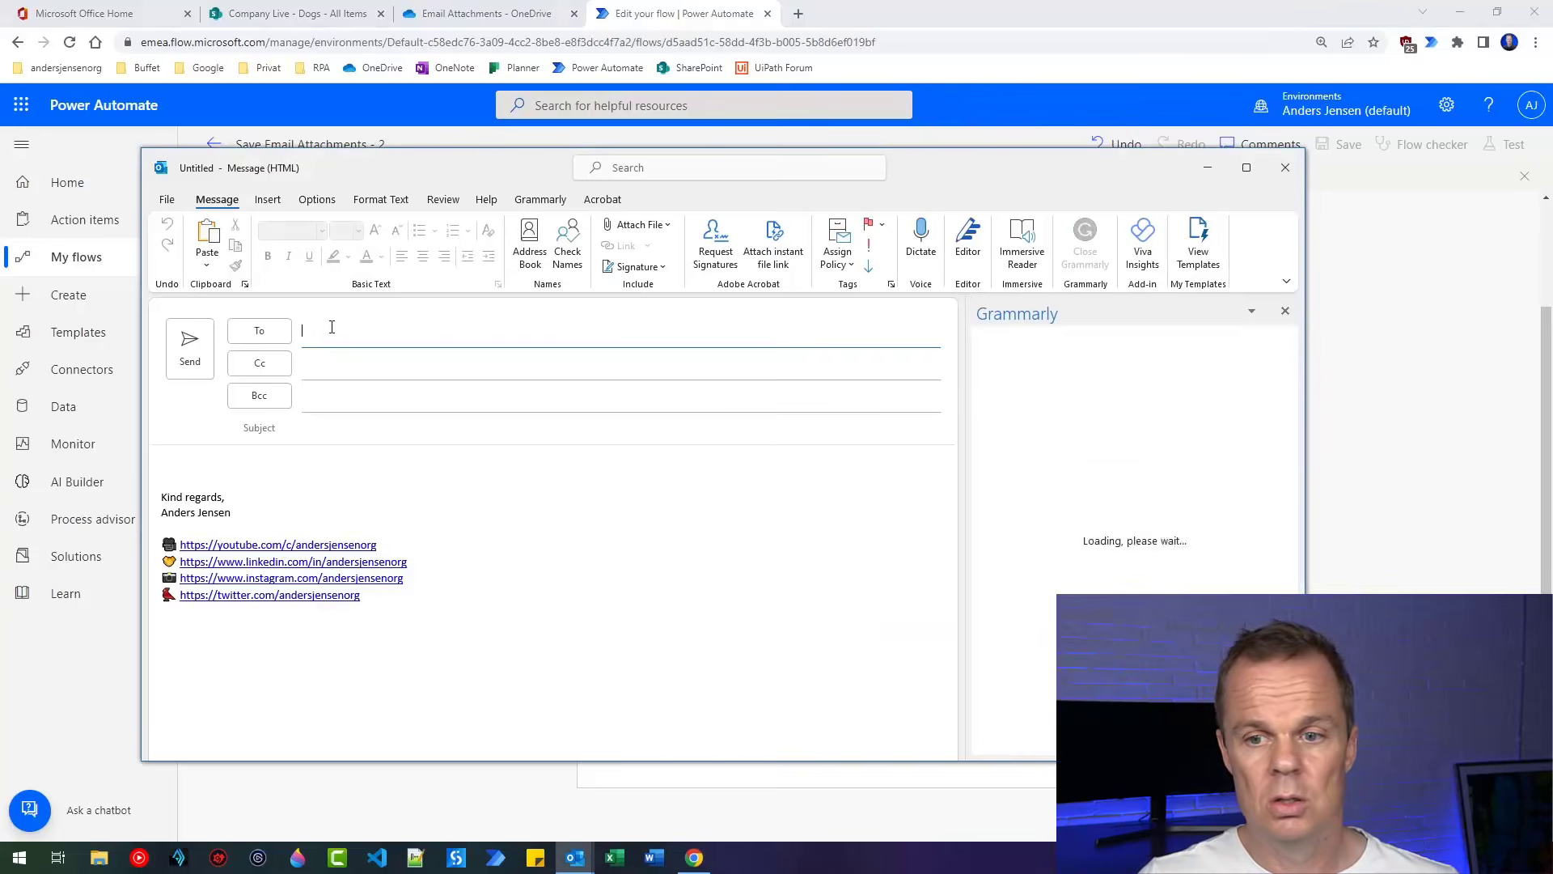
{"action": "type", "text": "ande"}
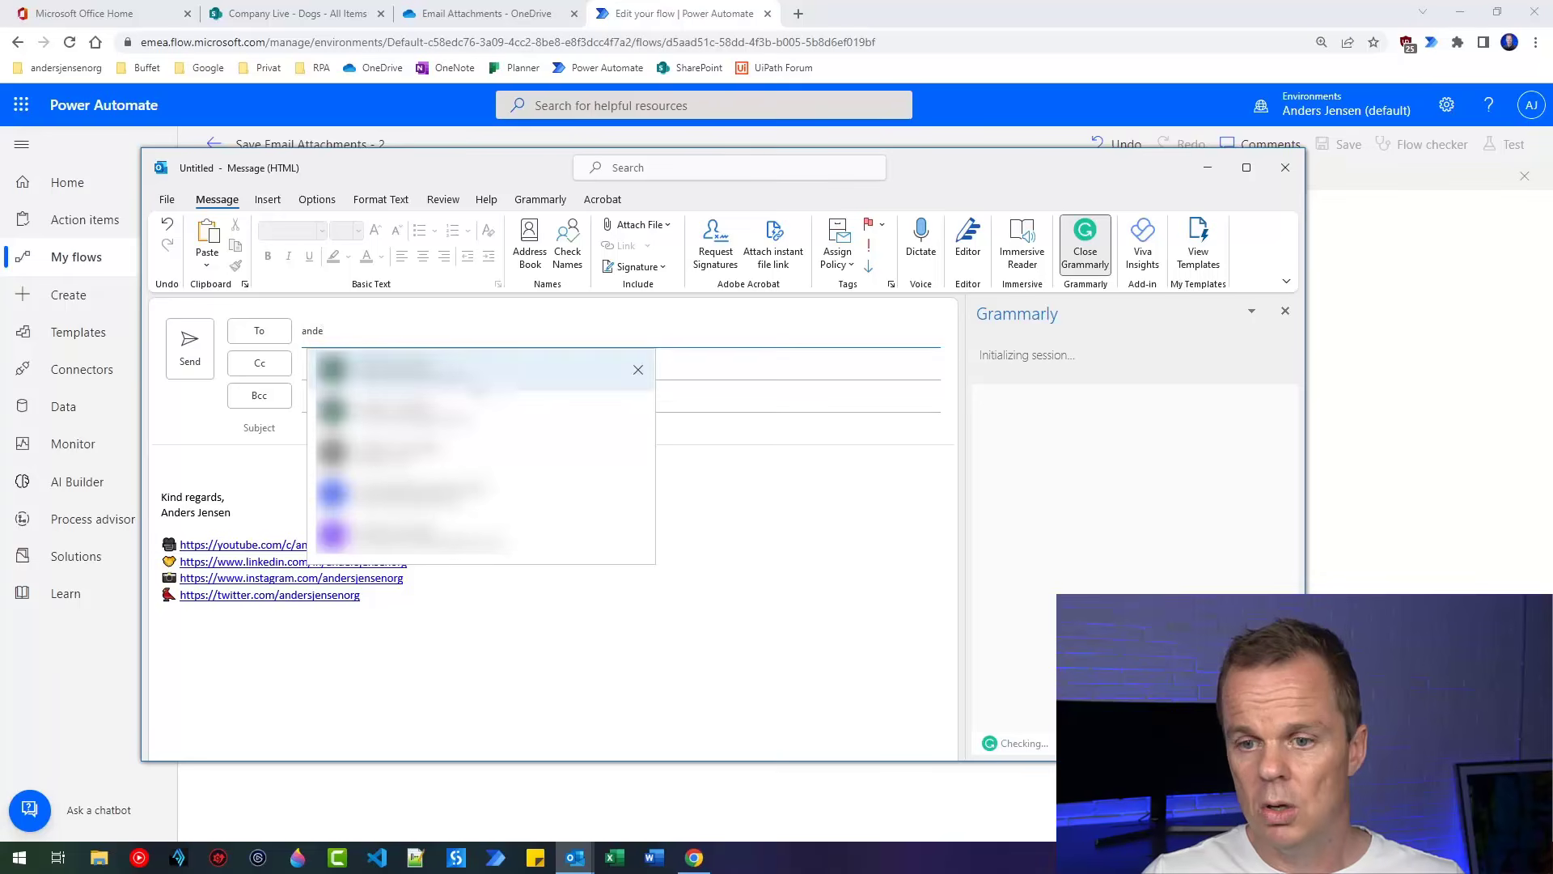
{"action": "key", "text": "Return"}
Attach New Text Document.txt from the desktop to the email and send it without a subject
{"action": "left_click", "coordinate": [1460, 11]}
{"action": "left_click_drag", "start_coordinate": [1453, 97], "coordinate": [512, 527]}
{"action": "left_click", "coordinate": [185, 371]}
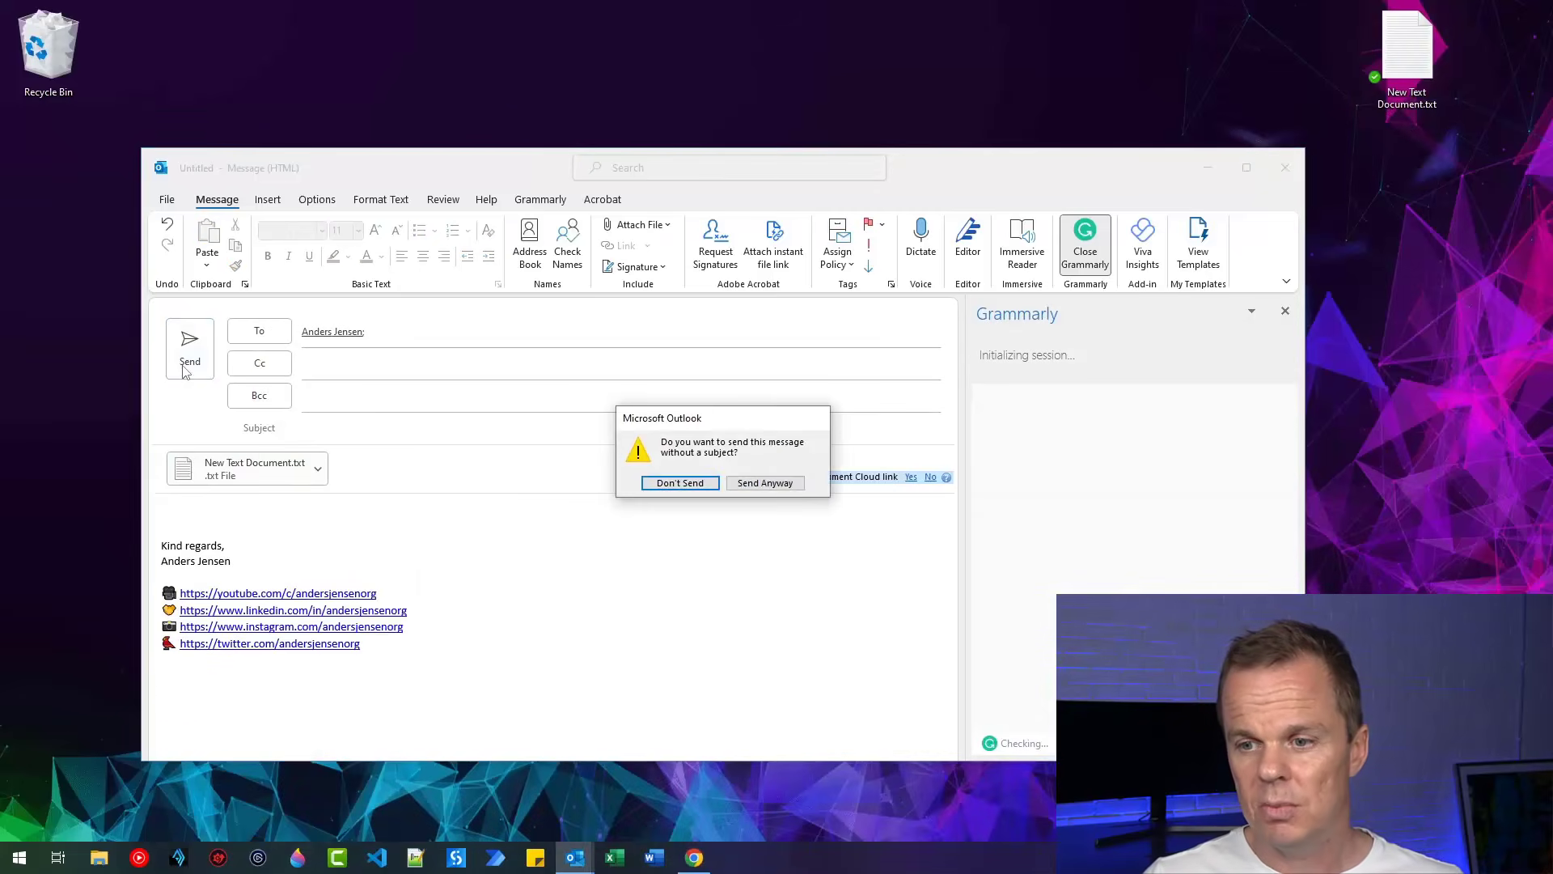
{"action": "left_click", "coordinate": [765, 483]}
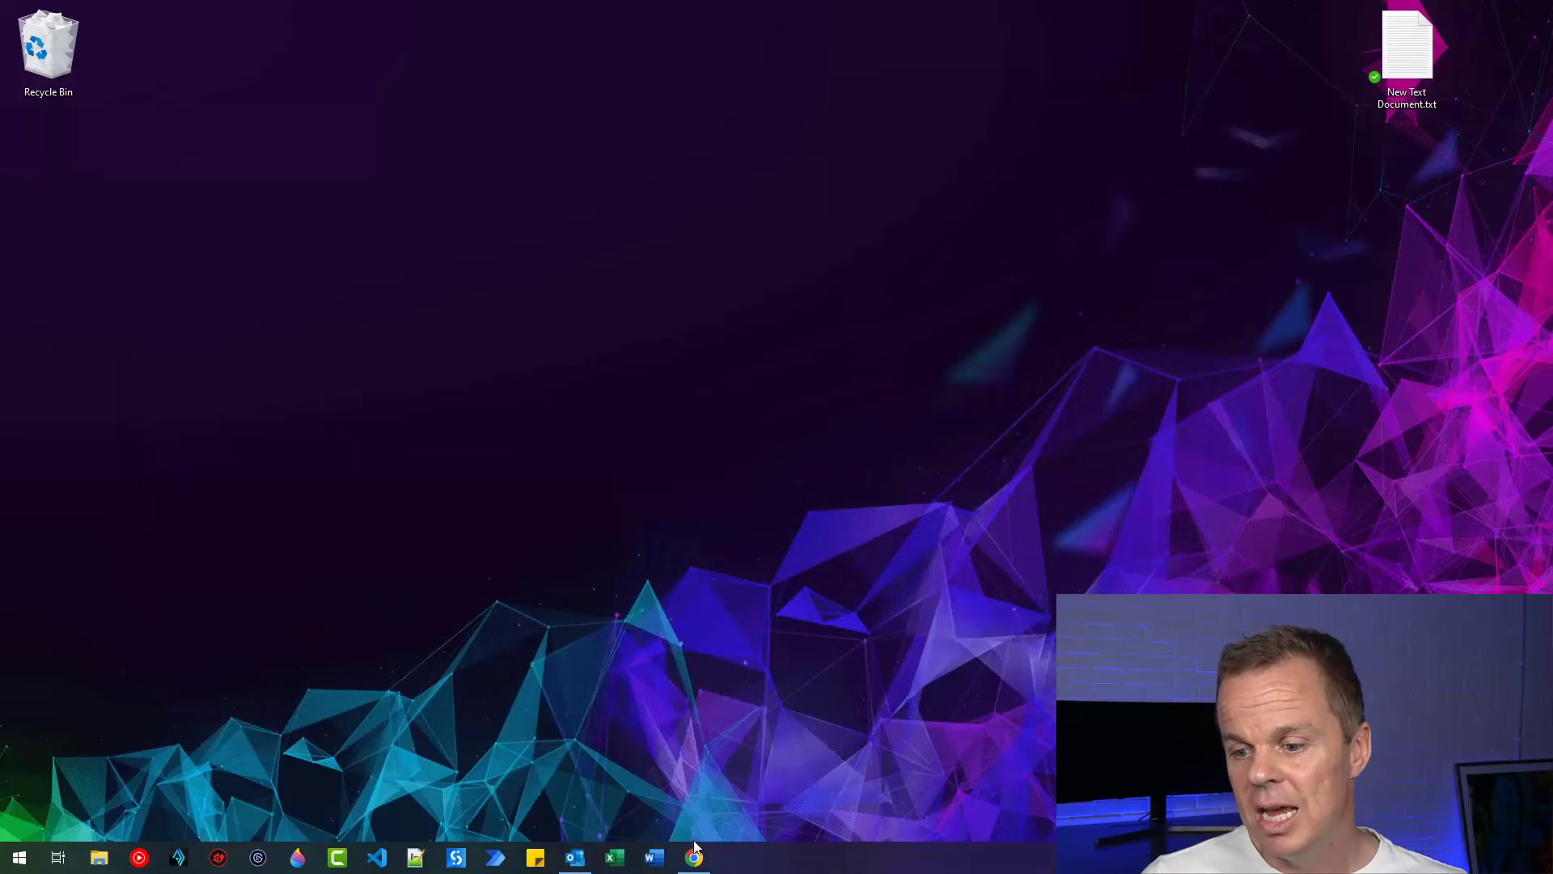
Switch back to Chrome, check the flow's test run, and refresh OneDrive's Email Attachments folder to examine the saved attachment's file name
{"action": "left_click", "coordinate": [696, 857]}
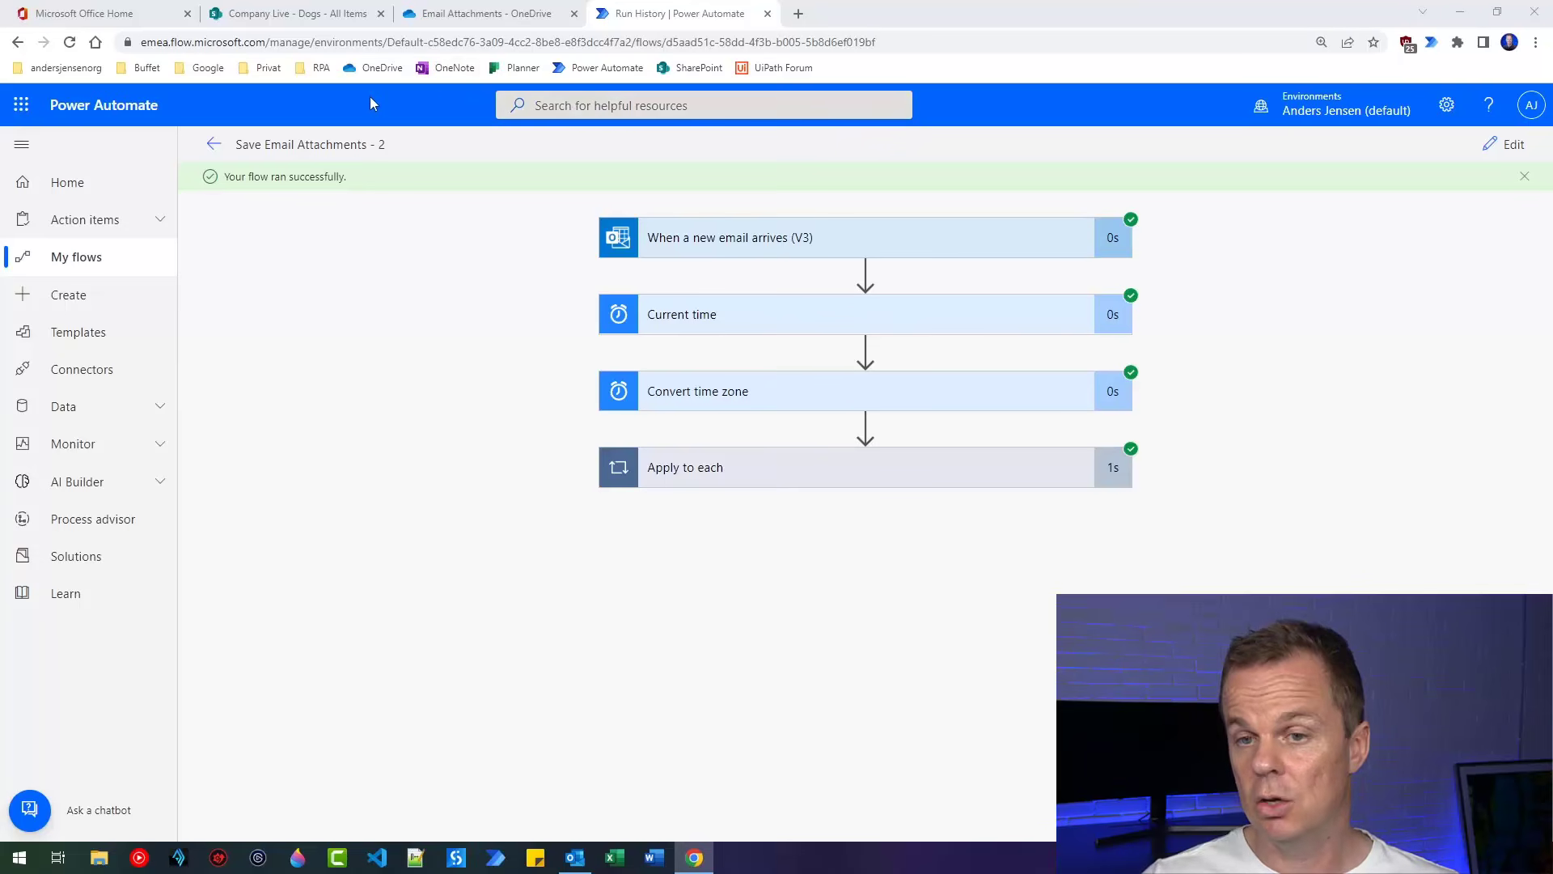
{"action": "left_click", "coordinate": [446, 6]}
{"action": "left_click", "coordinate": [70, 43]}
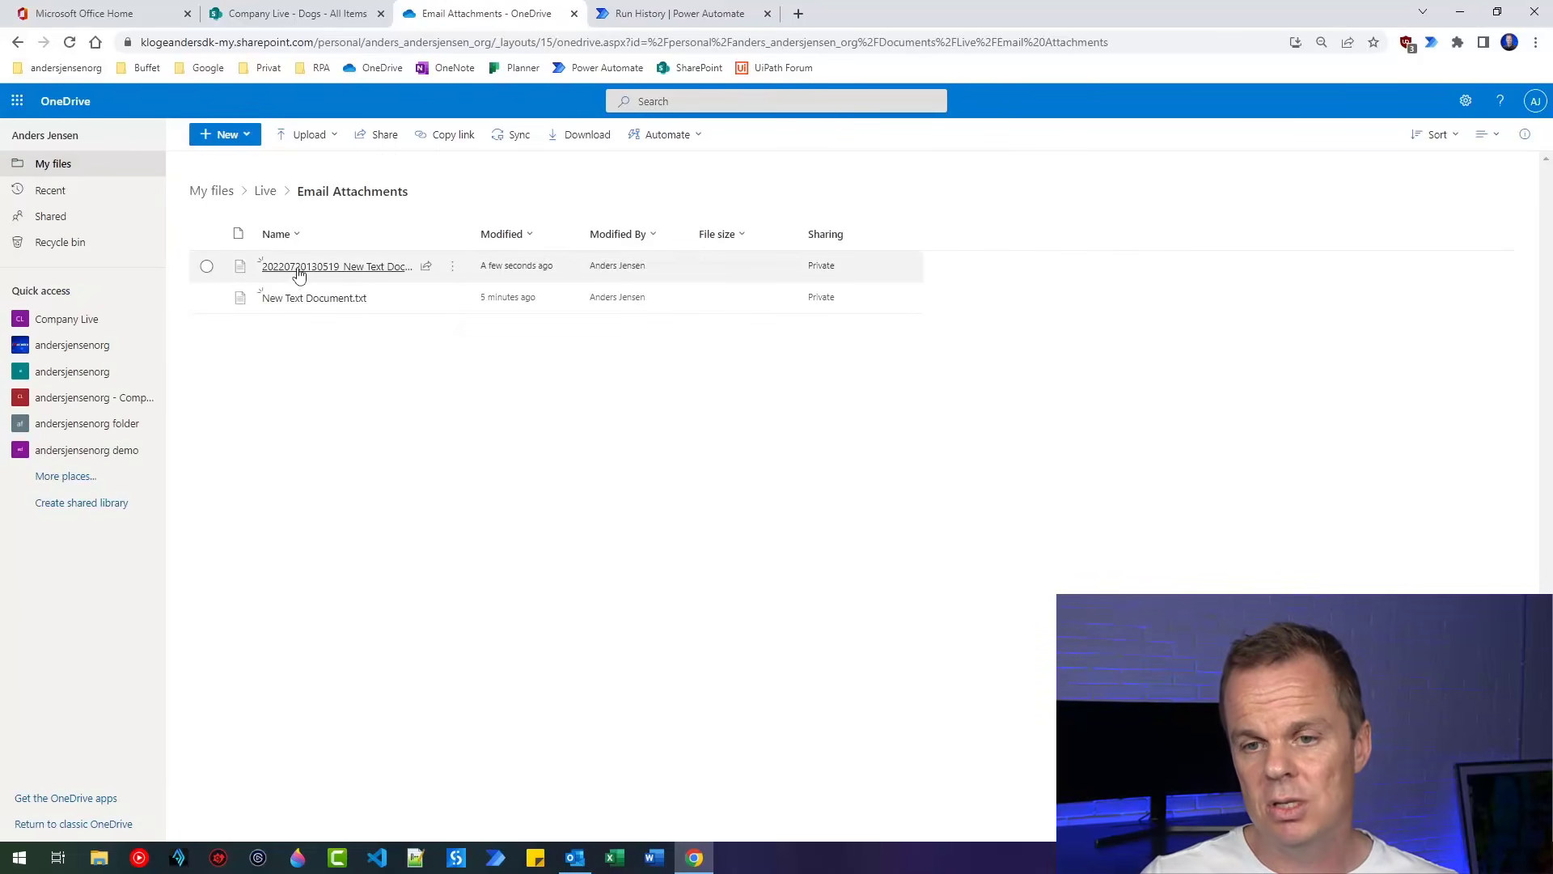
{"action": "mouse_move", "coordinate": [277, 272]}
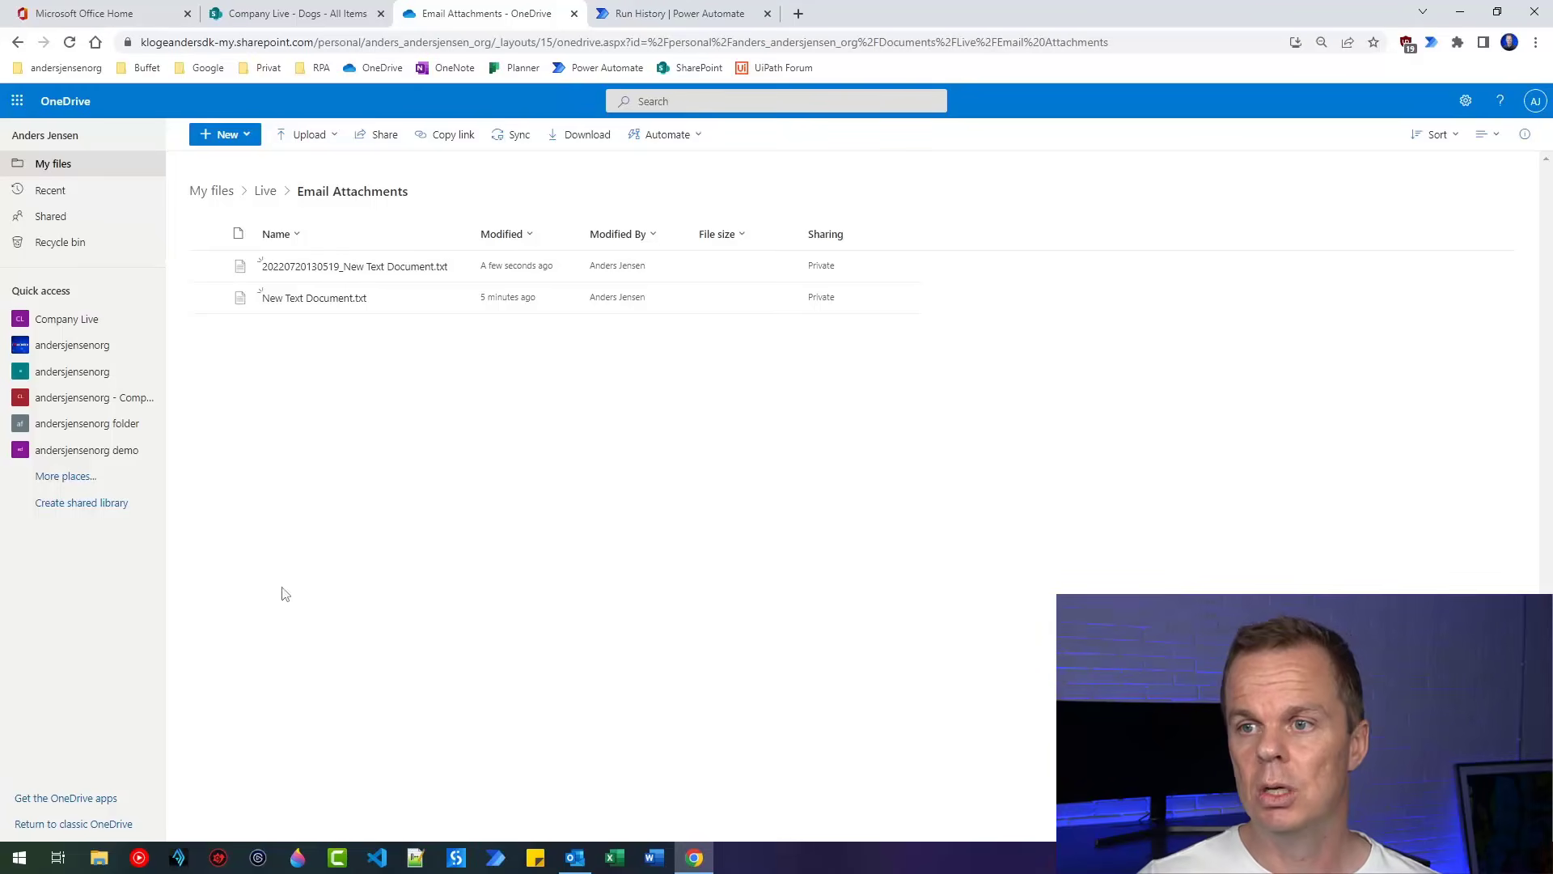
Return to the Save Email Attachments - 2 flow in Power Automate and reopen it for editing at the "Apply to each" loop
{"action": "left_click", "coordinate": [656, 13]}
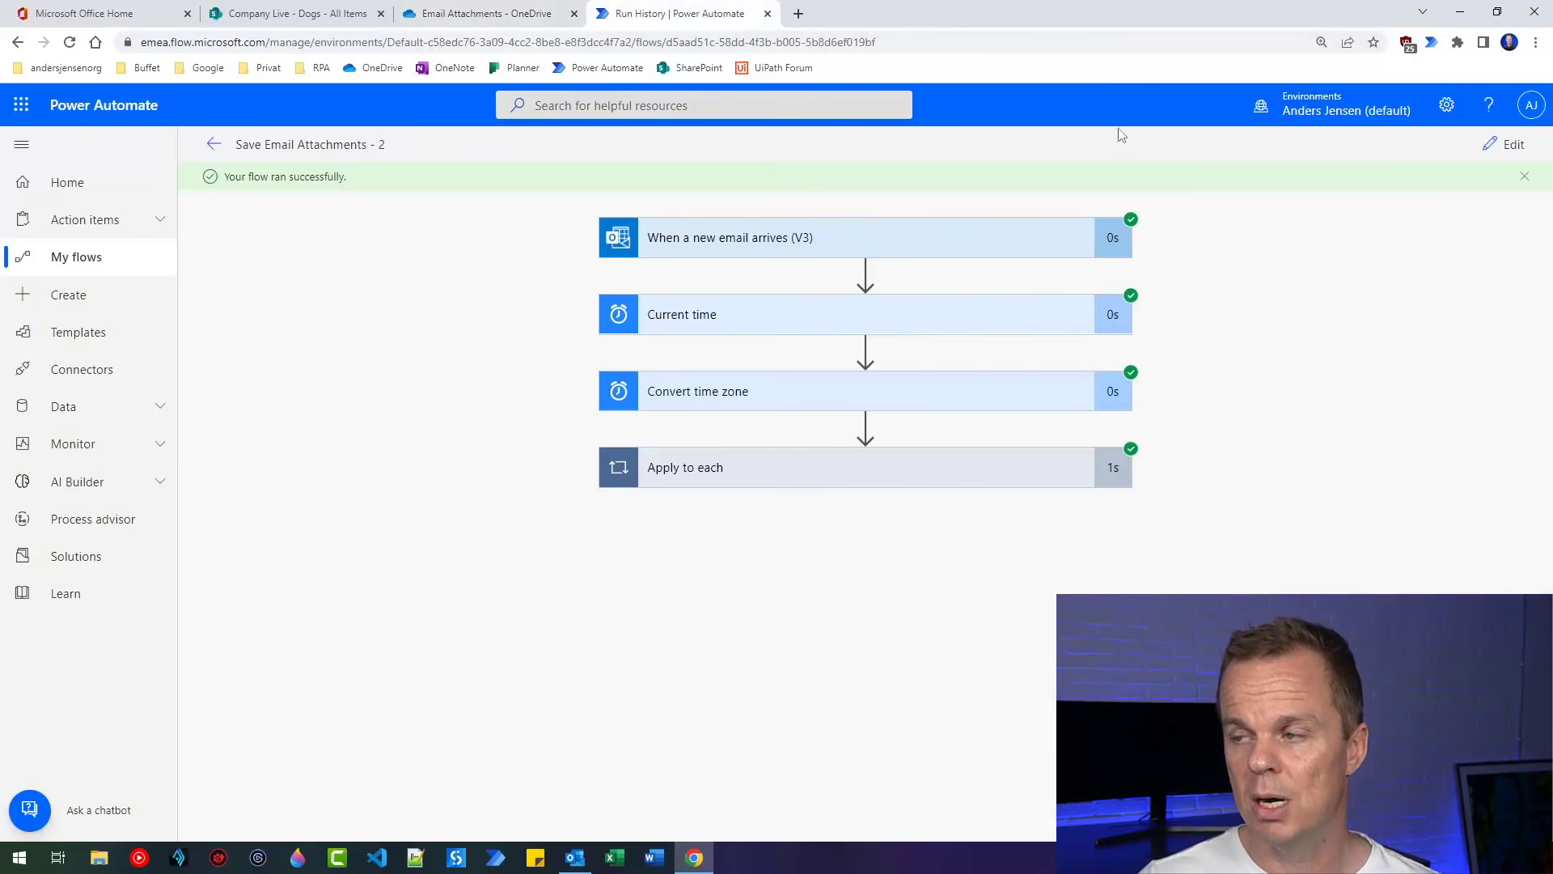
{"action": "left_click", "coordinate": [1506, 145]}
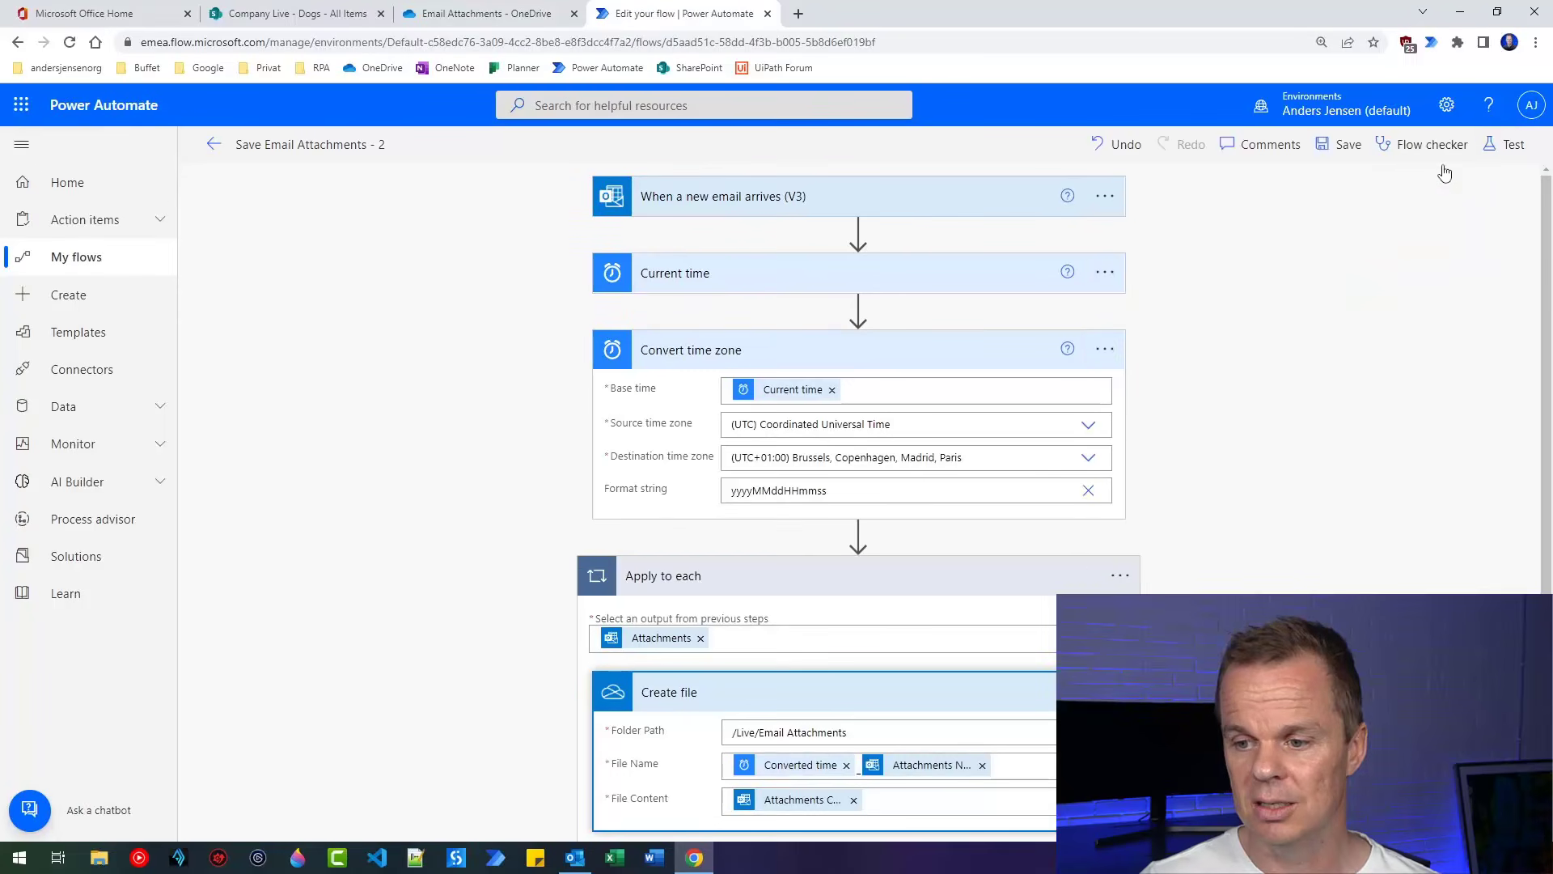
{"action": "scroll", "coordinate": [1075, 570], "scroll_direction": "down", "scroll_amount": 2}
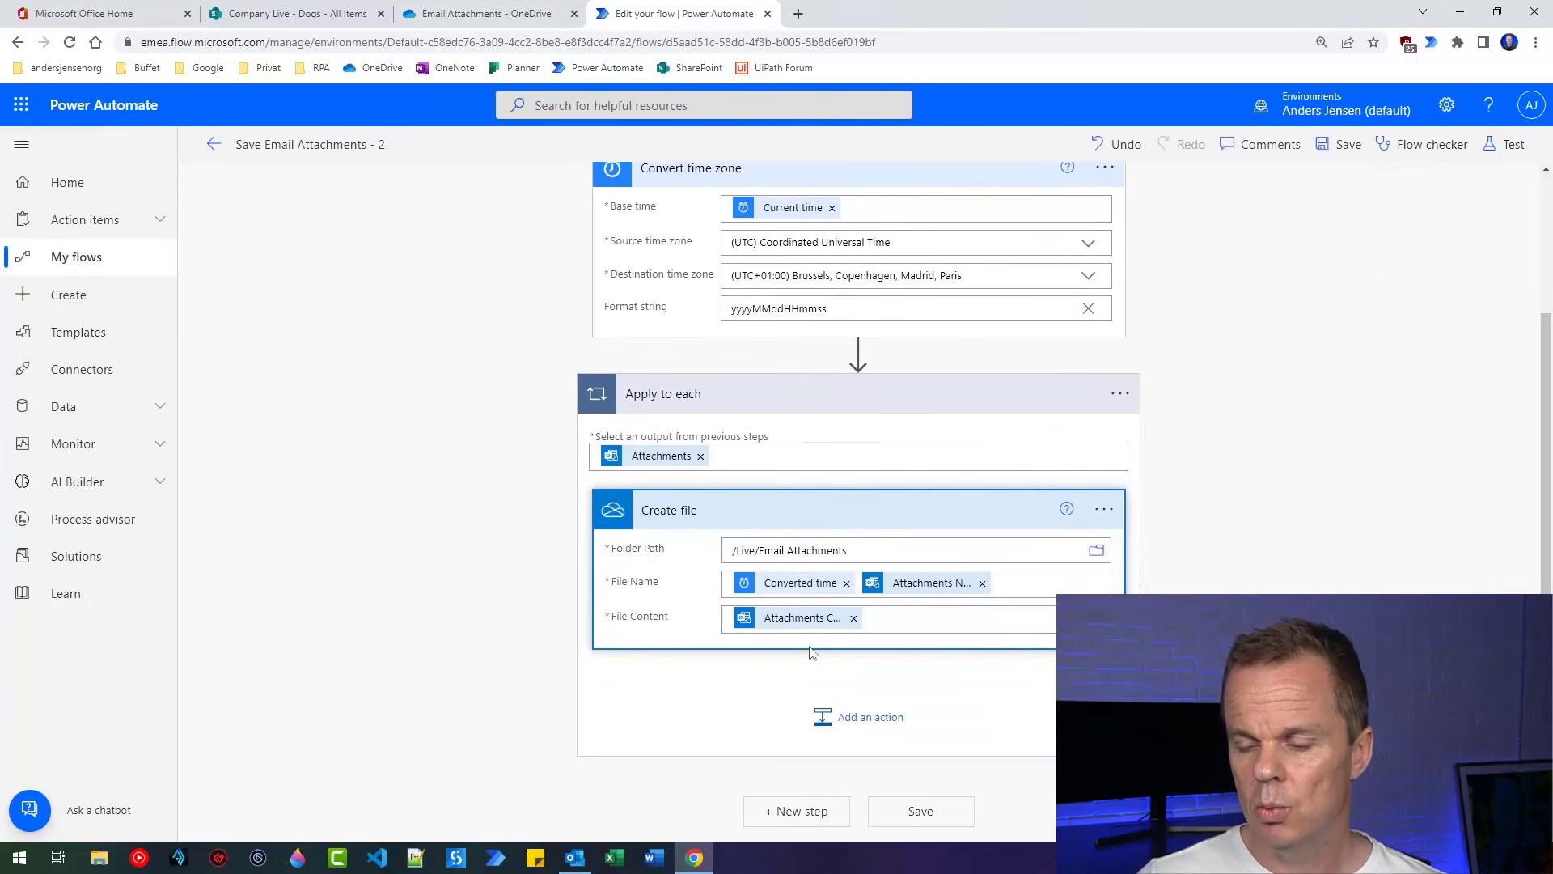
In the Create file action, remove Converted time and the underscore from File Name, and append "/" plus Converted time to Folder Path
{"action": "left_click", "coordinate": [864, 591]}
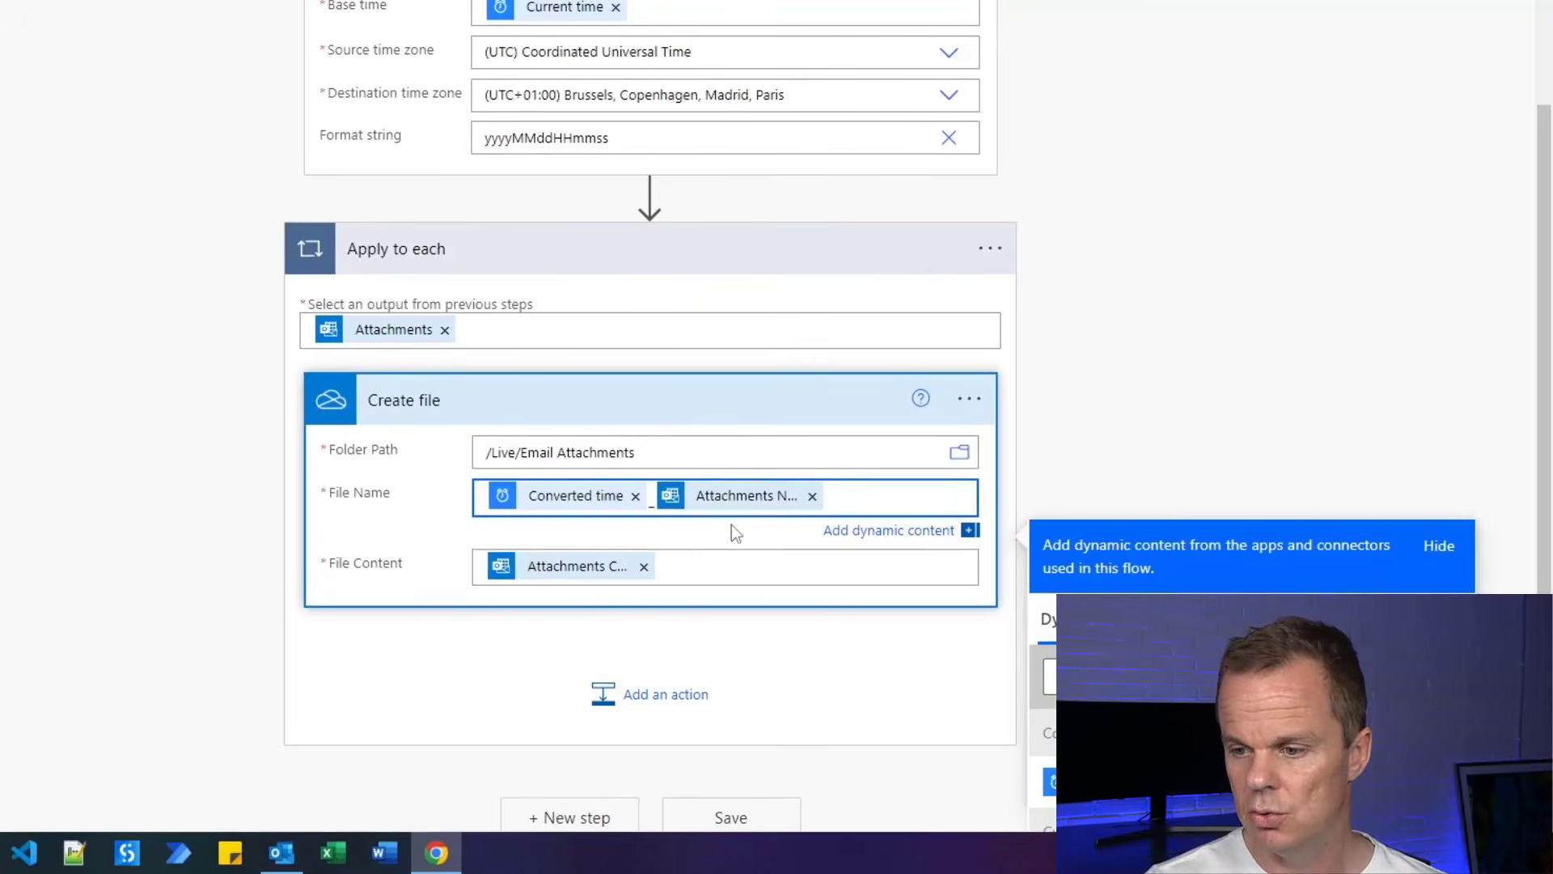
{"action": "key", "text": "BackSpace"}
{"action": "key", "text": "BackSpace"}
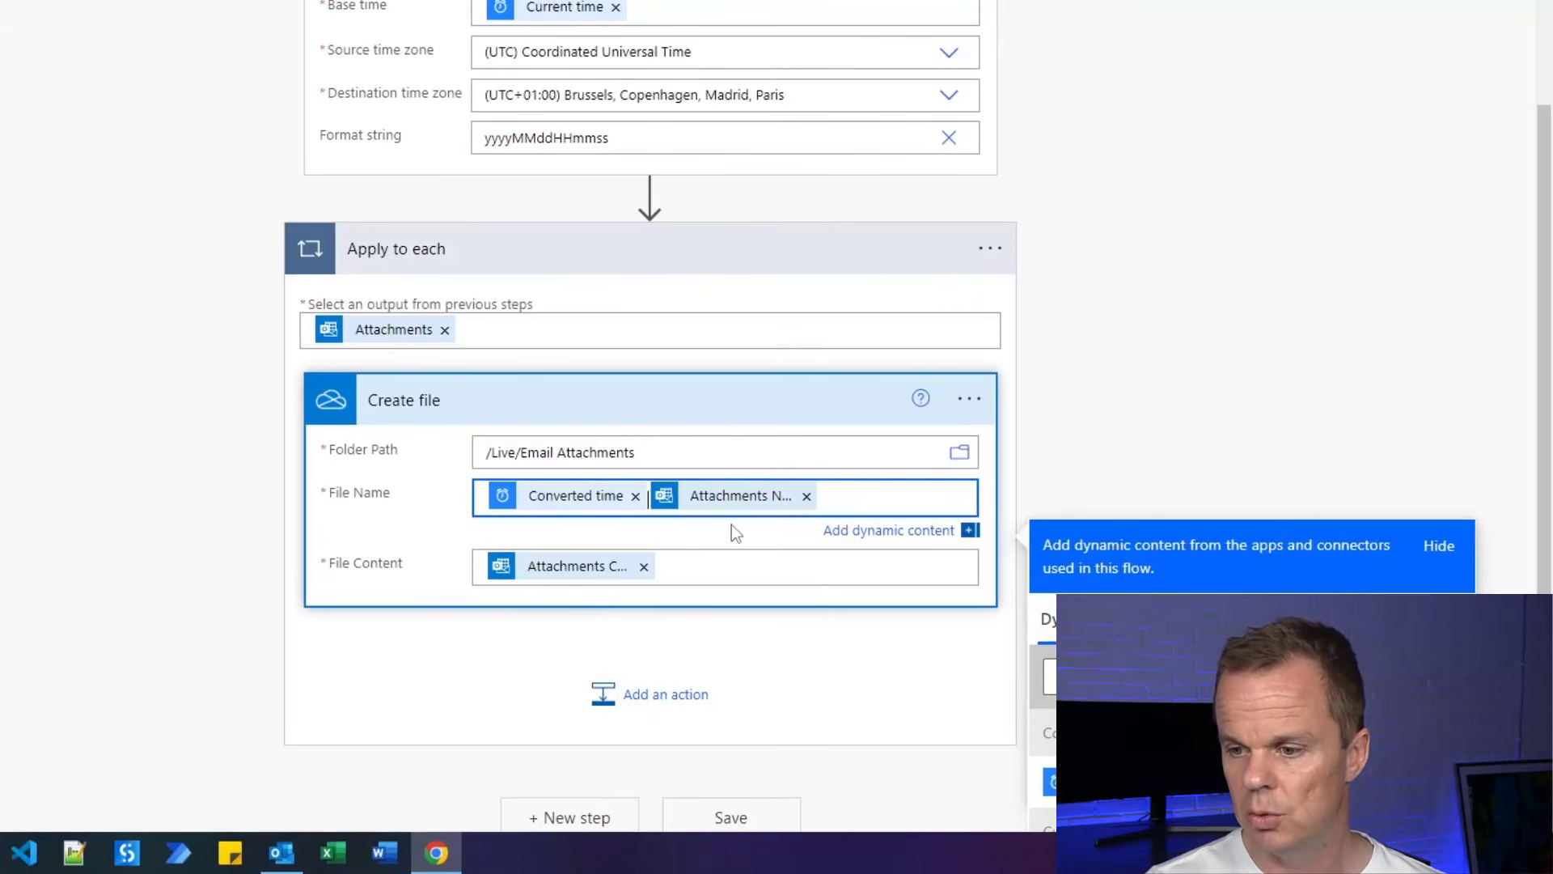
{"action": "left_click", "coordinate": [692, 452]}
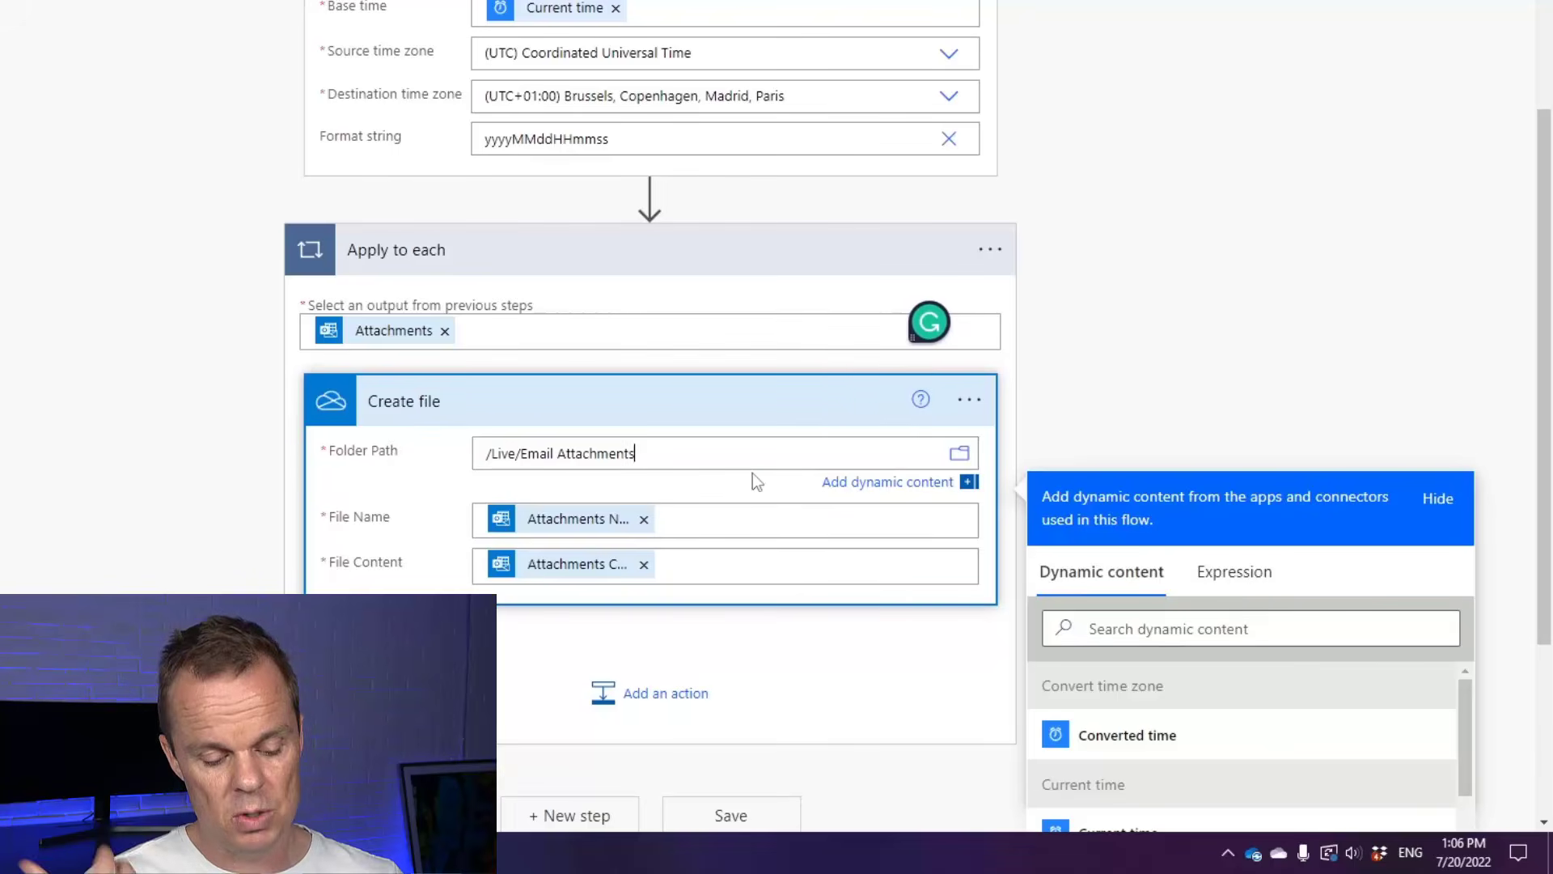
{"action": "type", "text": "/"}
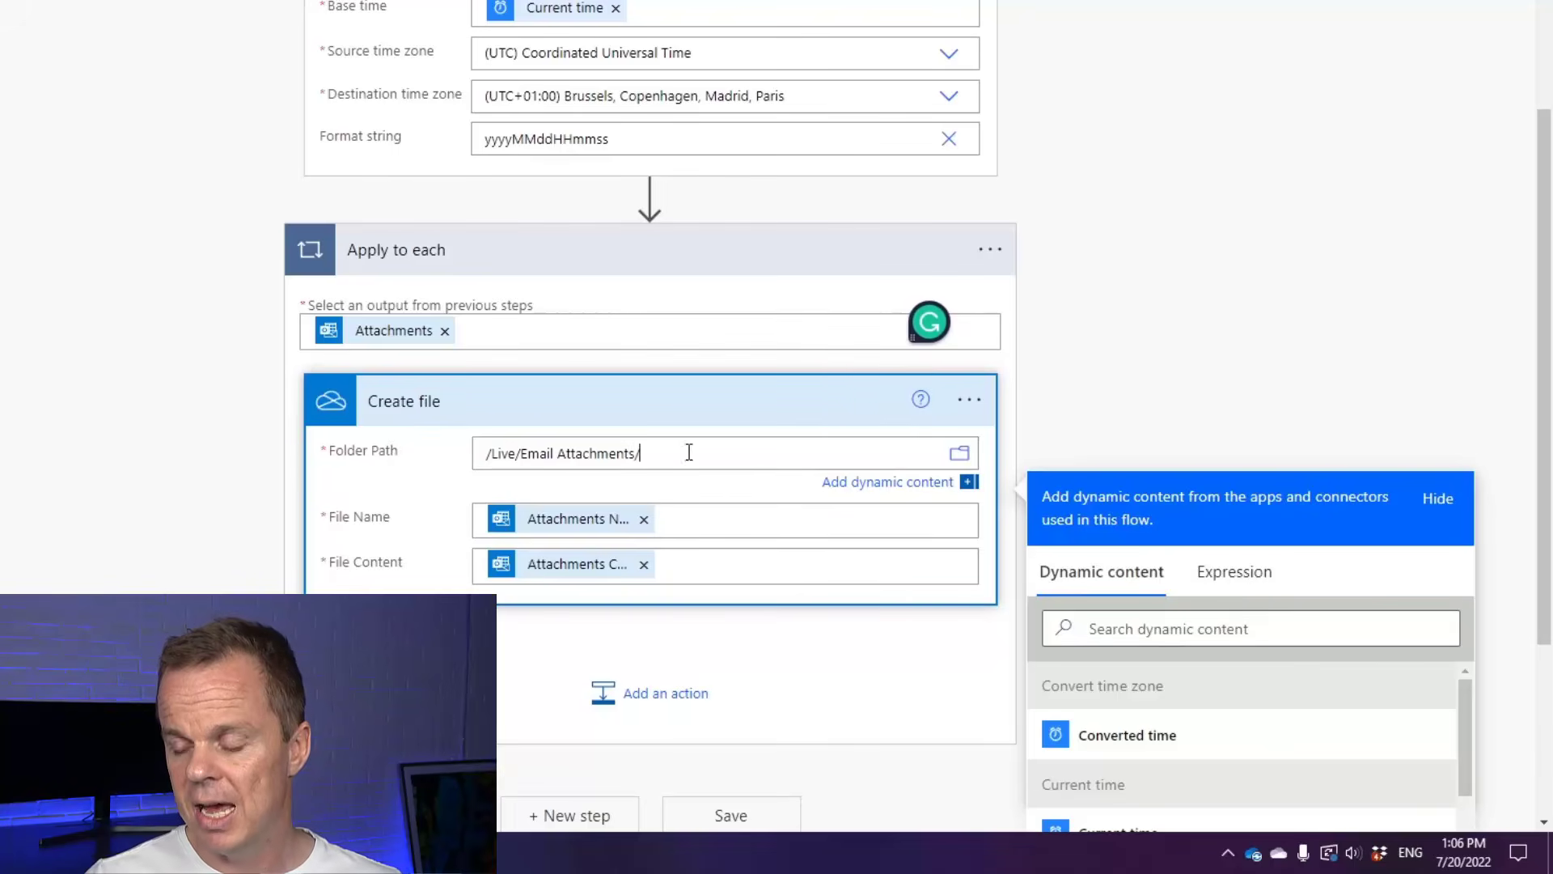
{"action": "left_click", "coordinate": [1142, 756]}
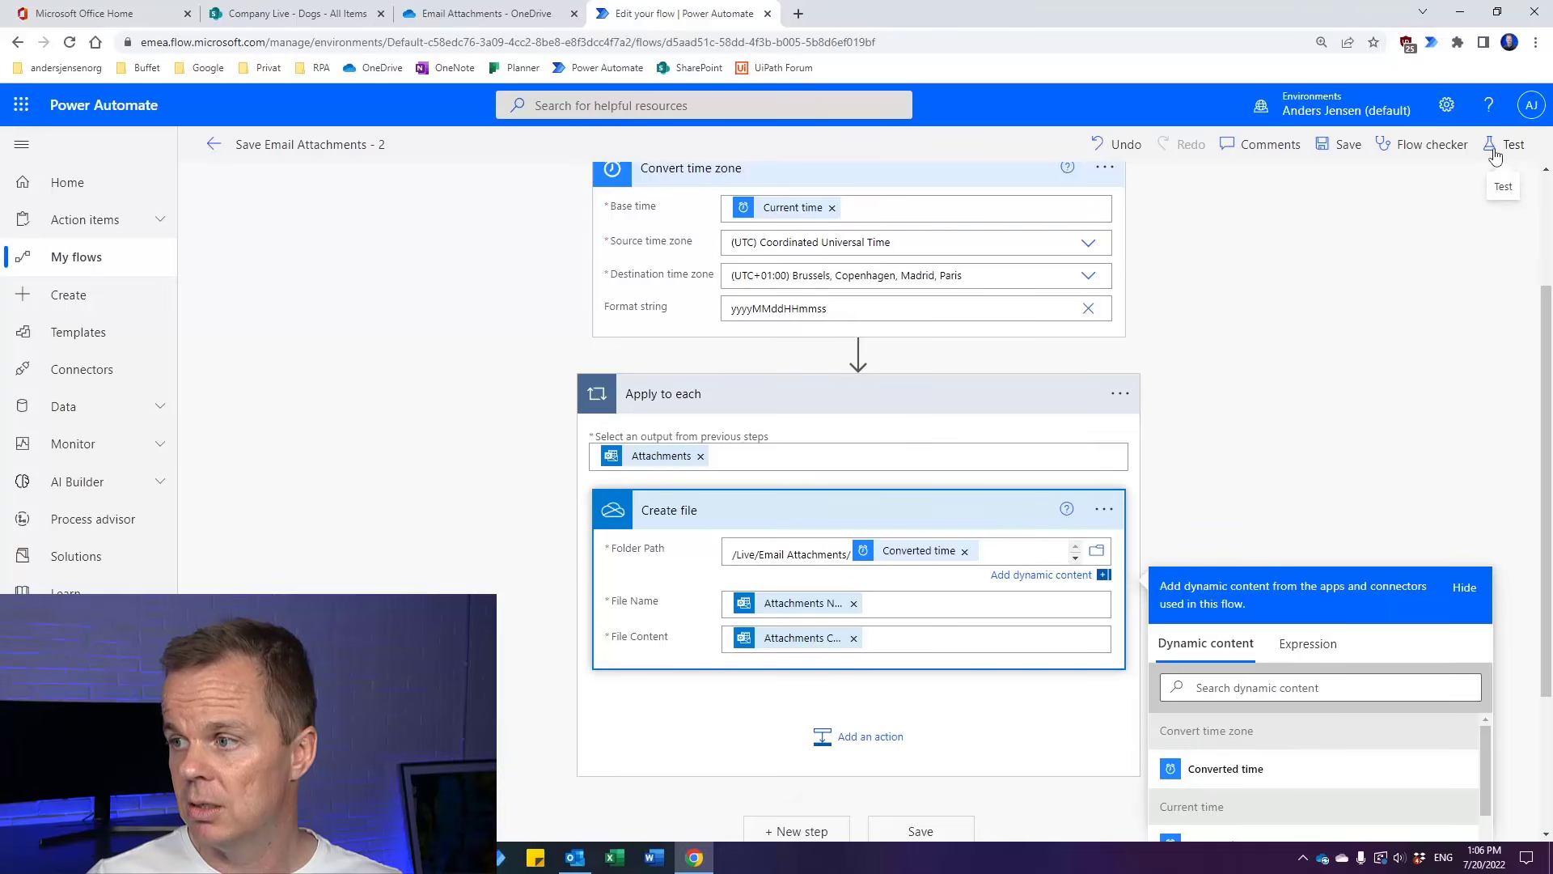
Start a test of the flow, clear the desktop, and attach New Text Document.txt to a new Outlook message
{"action": "left_click", "coordinate": [1501, 145]}
{"action": "left_click", "coordinate": [1315, 807]}
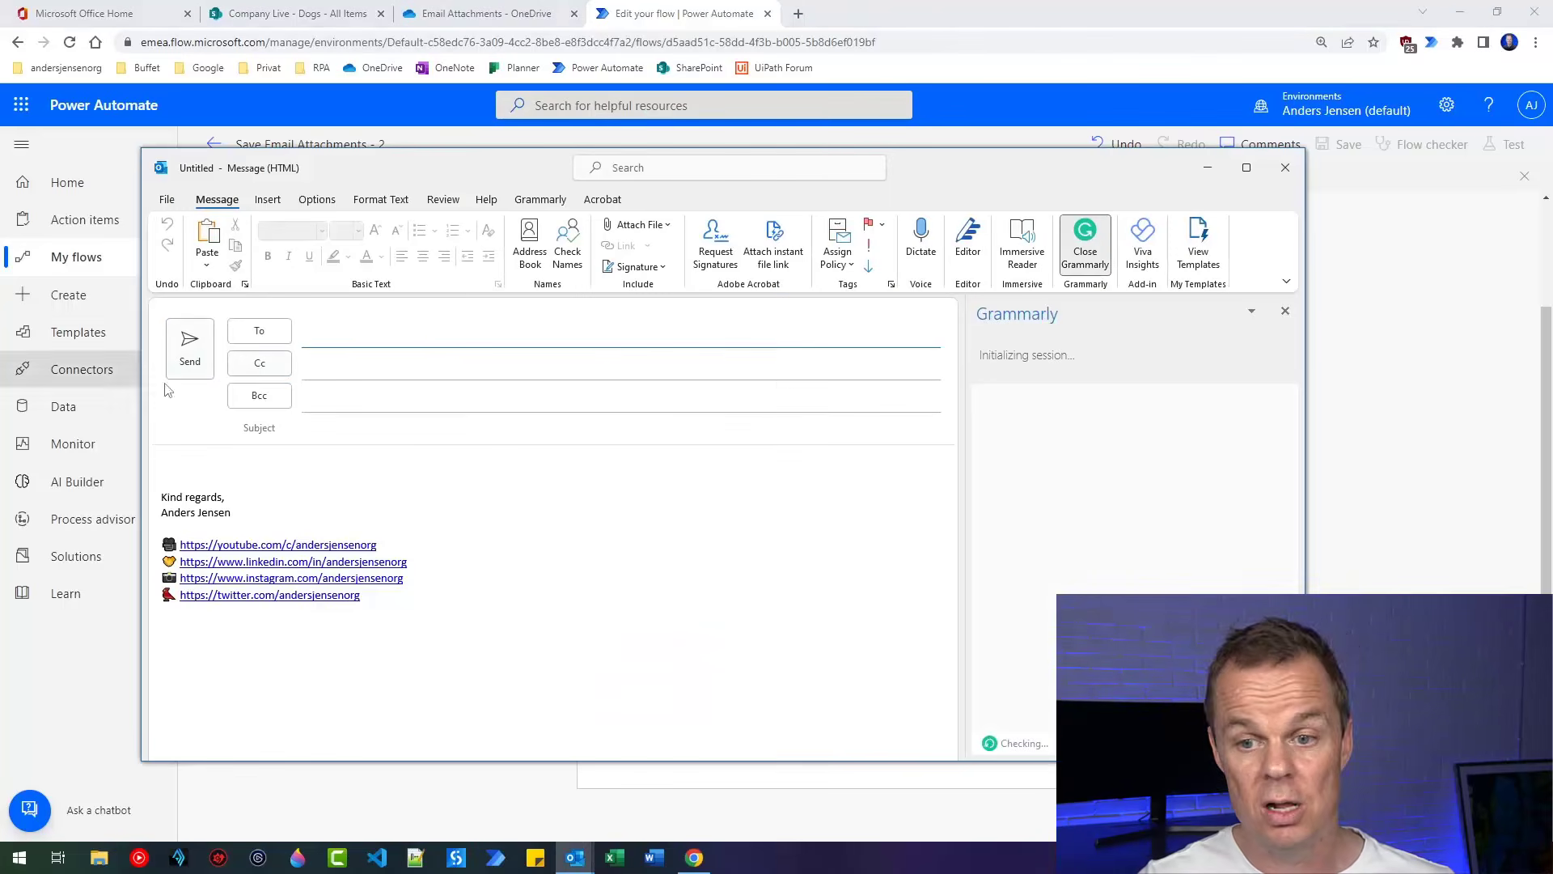
{"action": "left_click", "coordinate": [1475, 14]}
{"action": "left_click", "coordinate": [1460, 12]}
{"action": "left_click_drag", "start_coordinate": [1403, 85], "coordinate": [520, 502]}
Address the message to the flow owner's own mailbox, send it without a subject, and return to the flow run in the browser
{"action": "left_click", "coordinate": [387, 341]}
{"action": "type", "text": "a"}
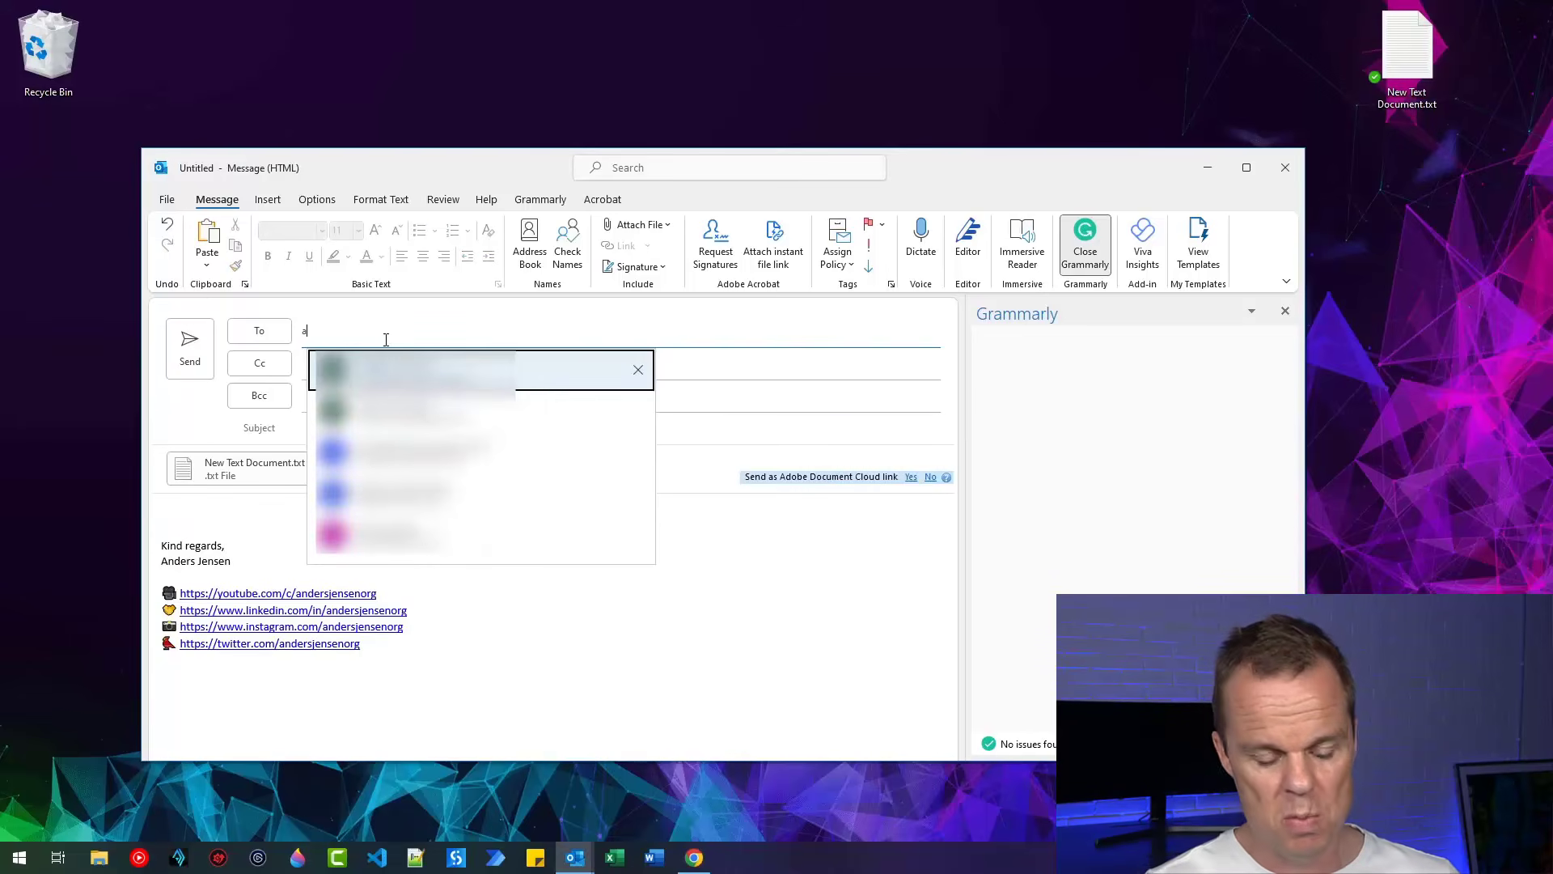
{"action": "left_click", "coordinate": [389, 365]}
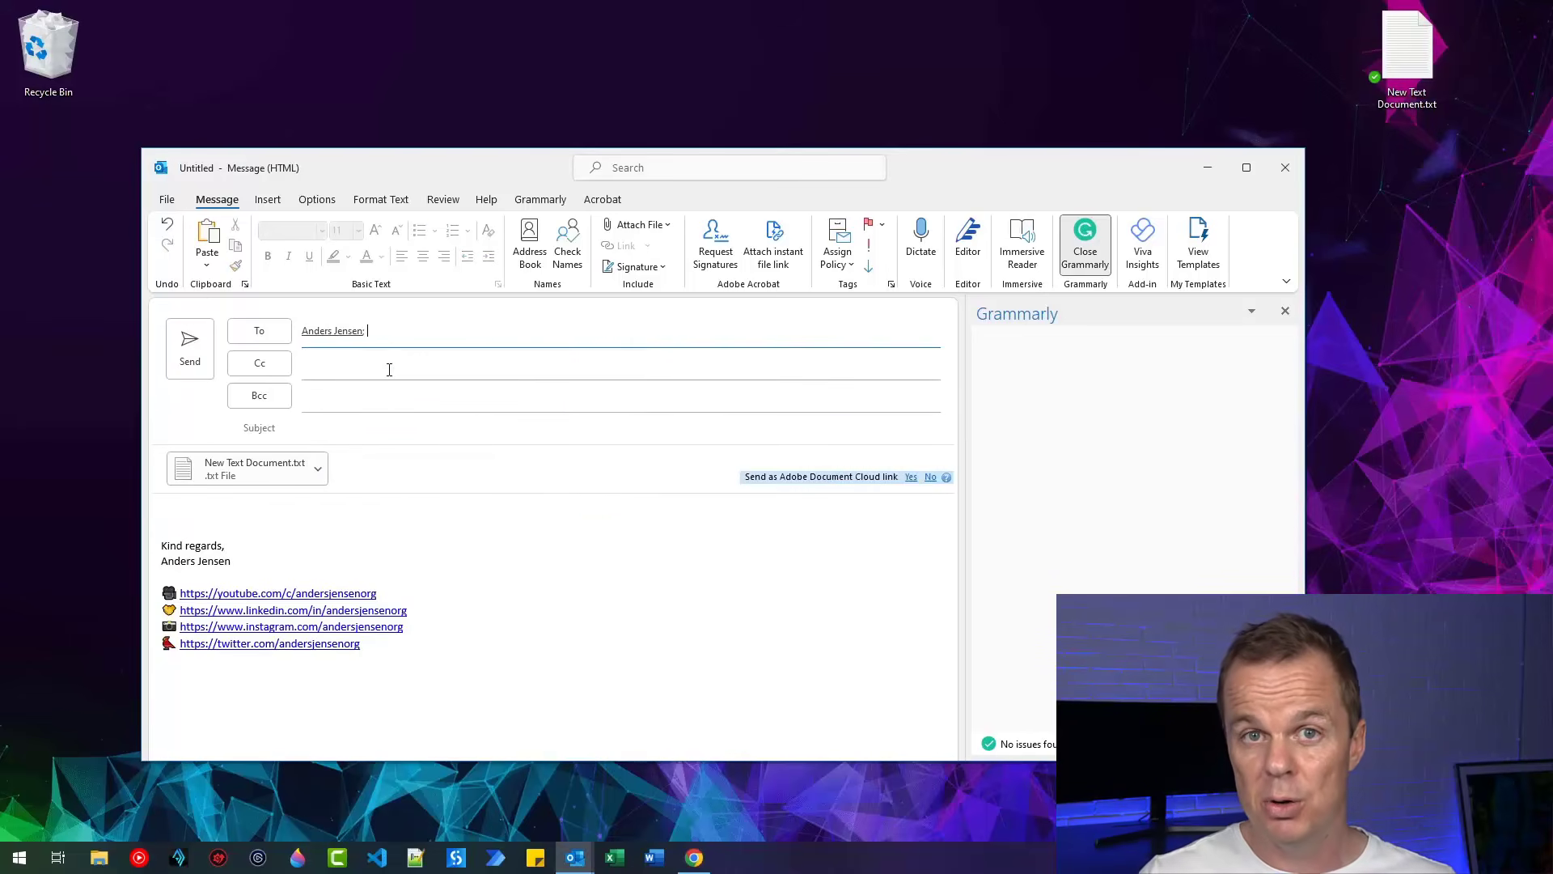
{"action": "left_click", "coordinate": [183, 356]}
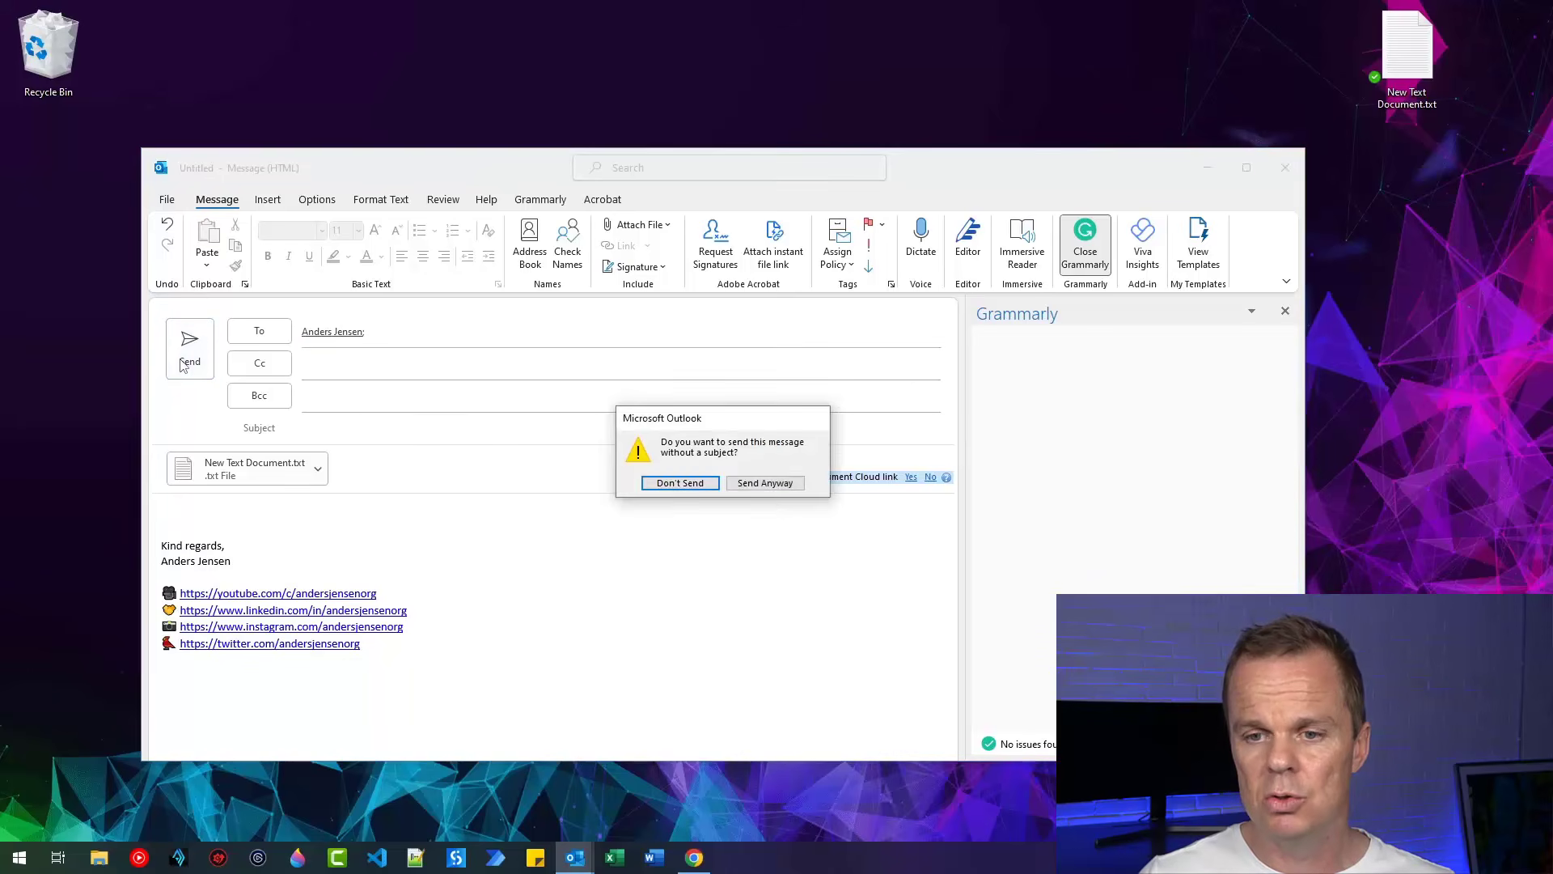
{"action": "left_click", "coordinate": [783, 481]}
{"action": "left_click", "coordinate": [694, 856]}
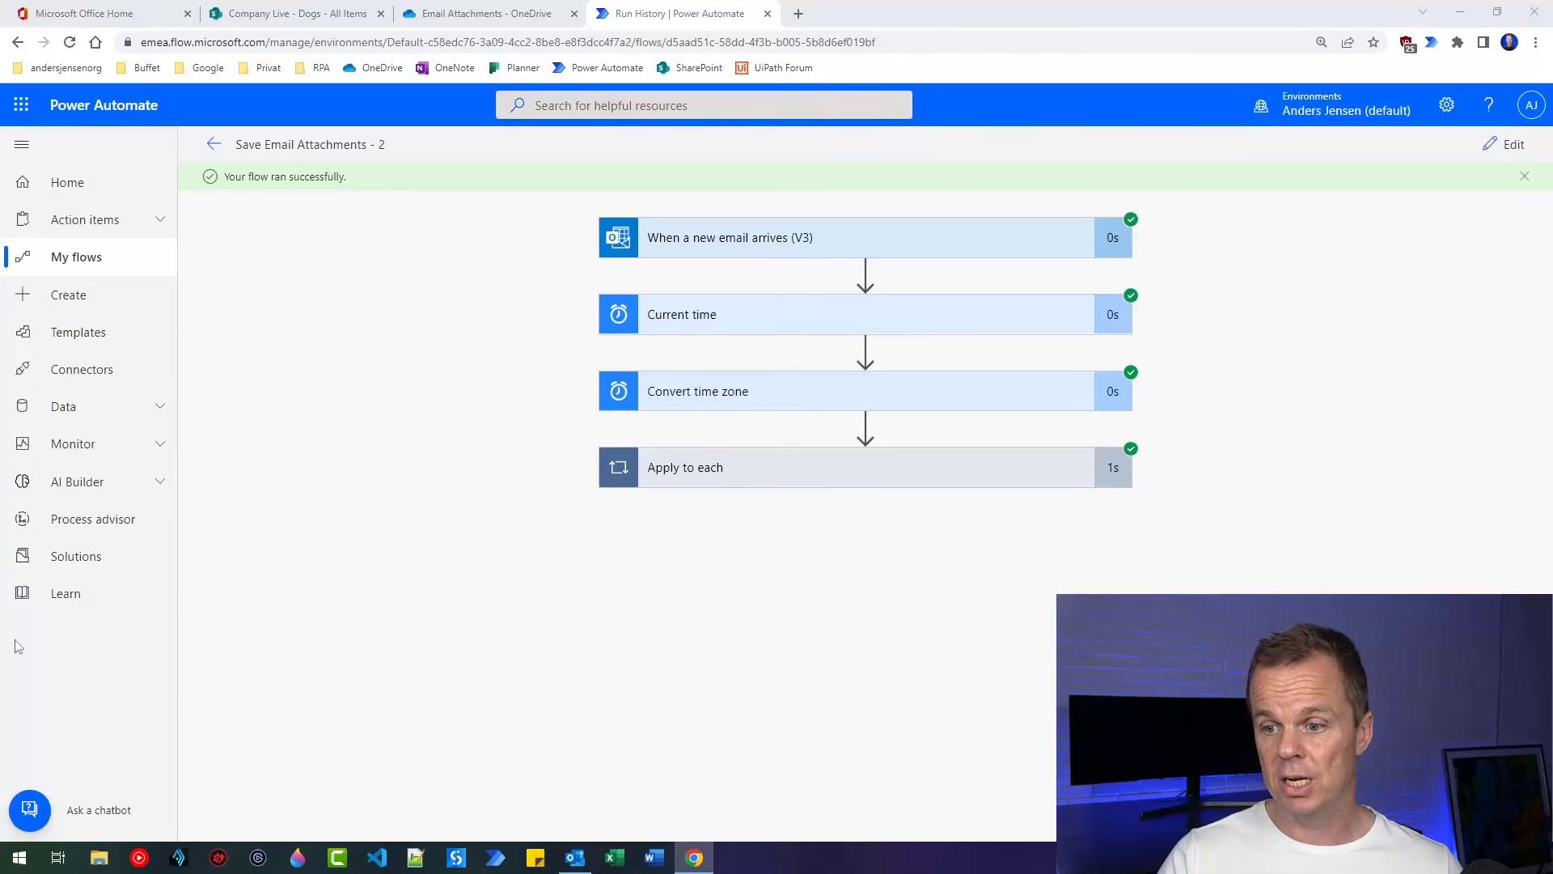
Refresh the Email Attachments folder in OneDrive and inspect the contents of its timestamp-named subfolder
{"action": "left_click", "coordinate": [482, 14]}
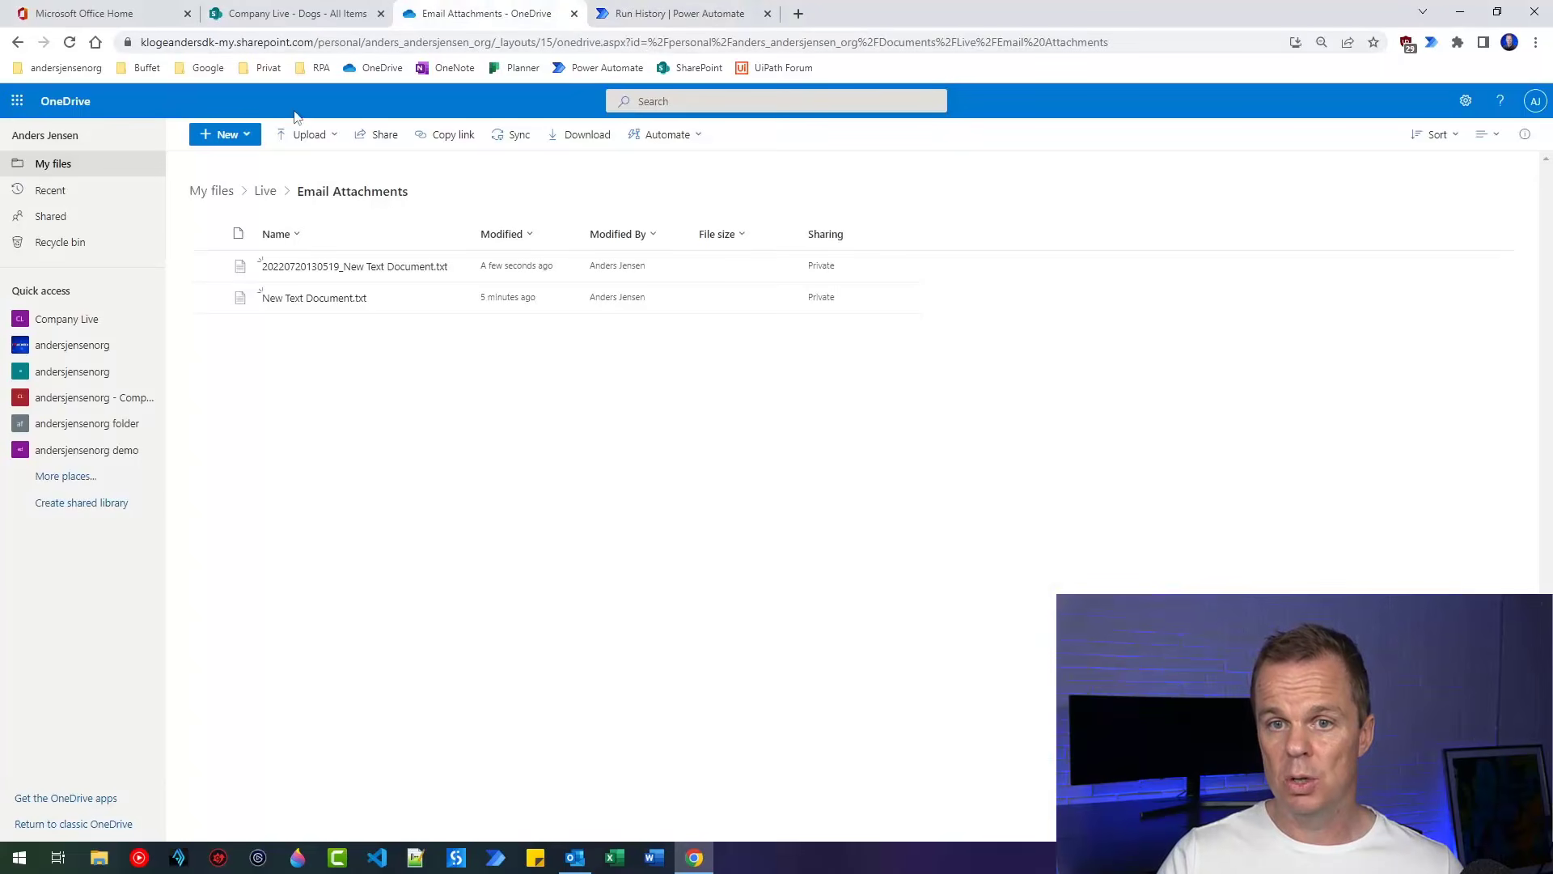
{"action": "key", "text": "F5"}
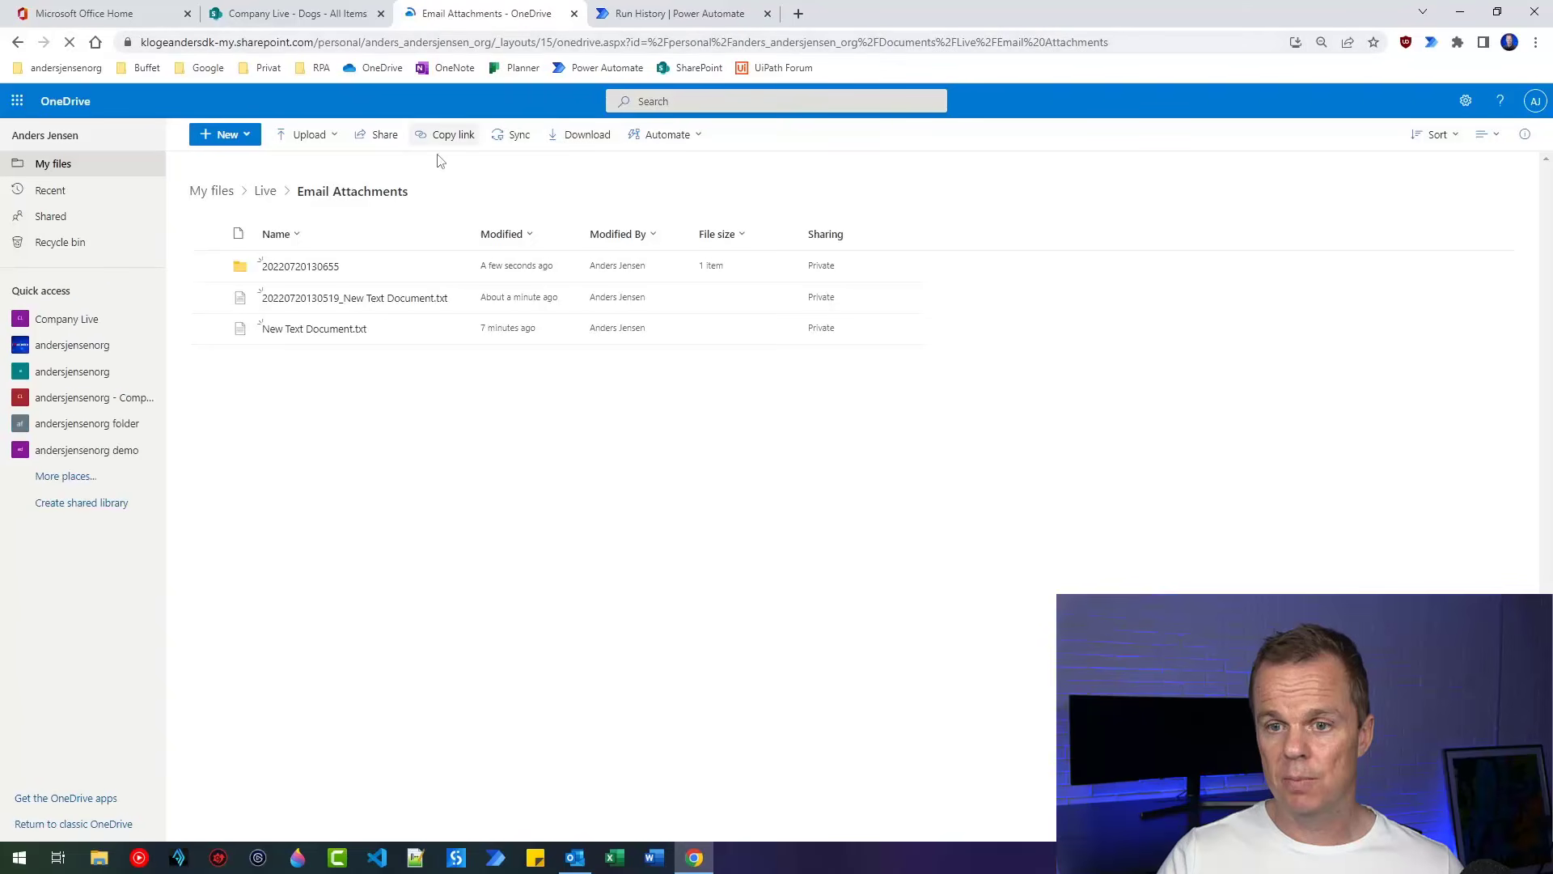
{"action": "left_click", "coordinate": [330, 277]}
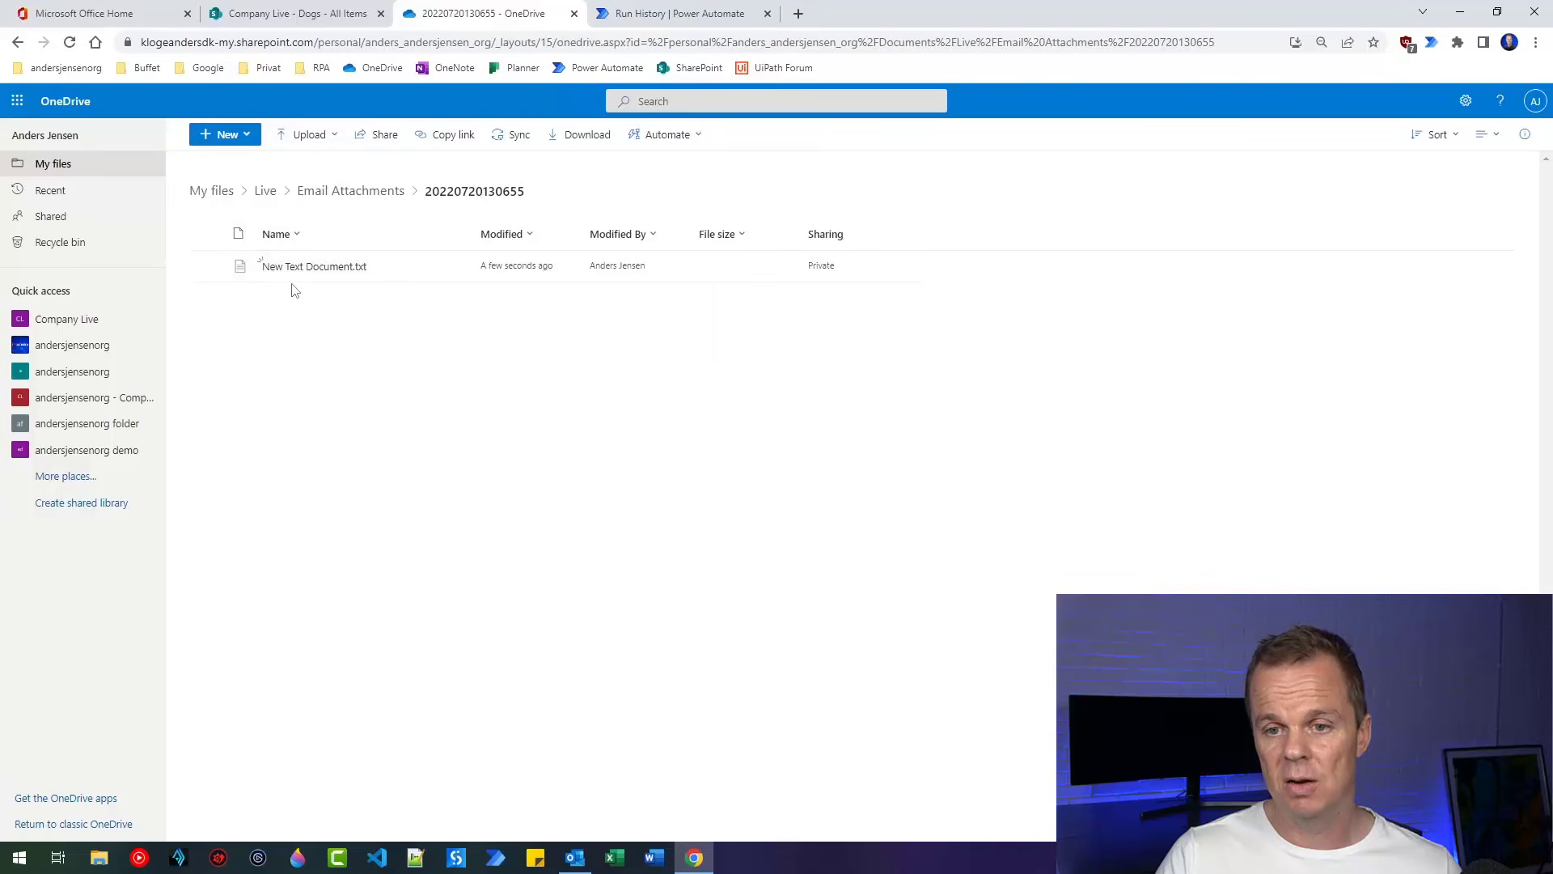
{"action": "key", "text": "alt+Left"}
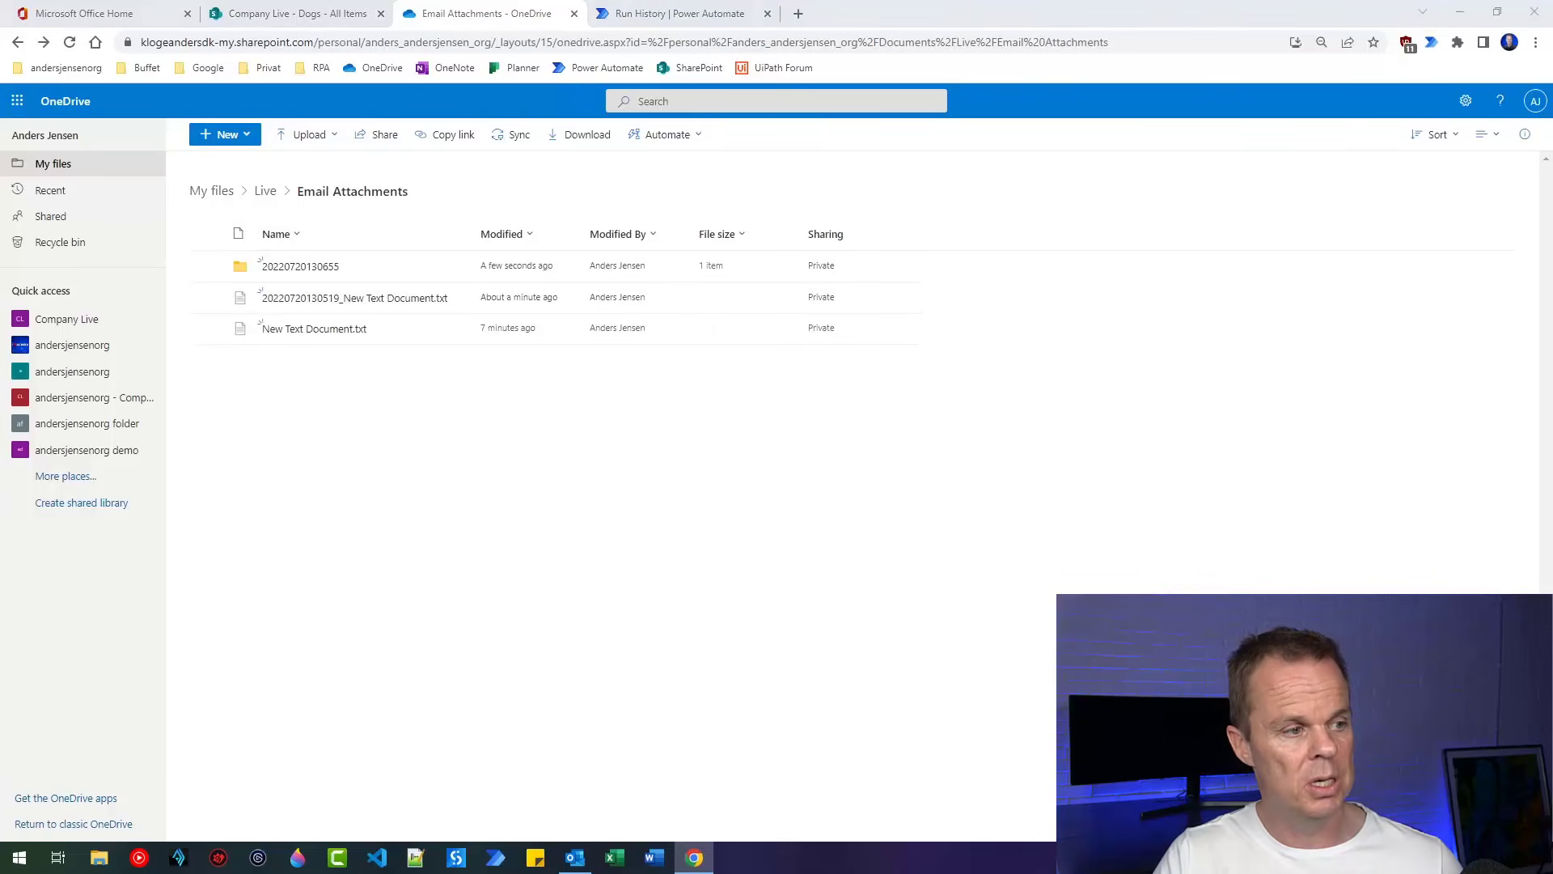
Inspect the synced Email Attachments folder and its timestamp-named subfolder in File Explorer, and minimize the window
{"action": "left_click_drag", "start_coordinate": [0, 154], "coordinate": [703, 115]}
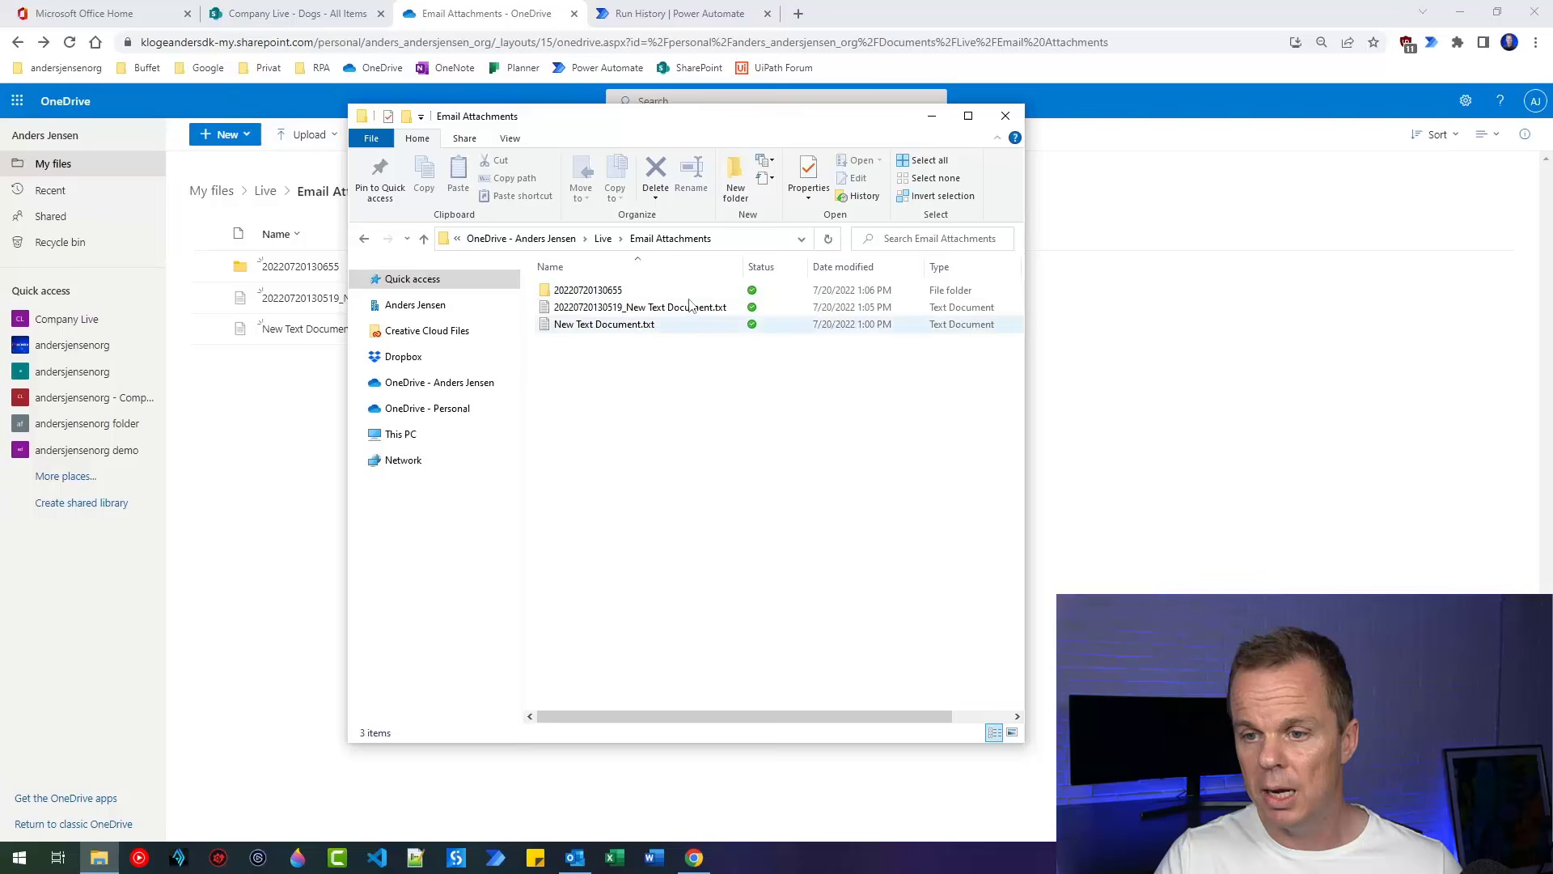
{"action": "double_click", "coordinate": [593, 290]}
{"action": "key", "text": "alt+Left"}
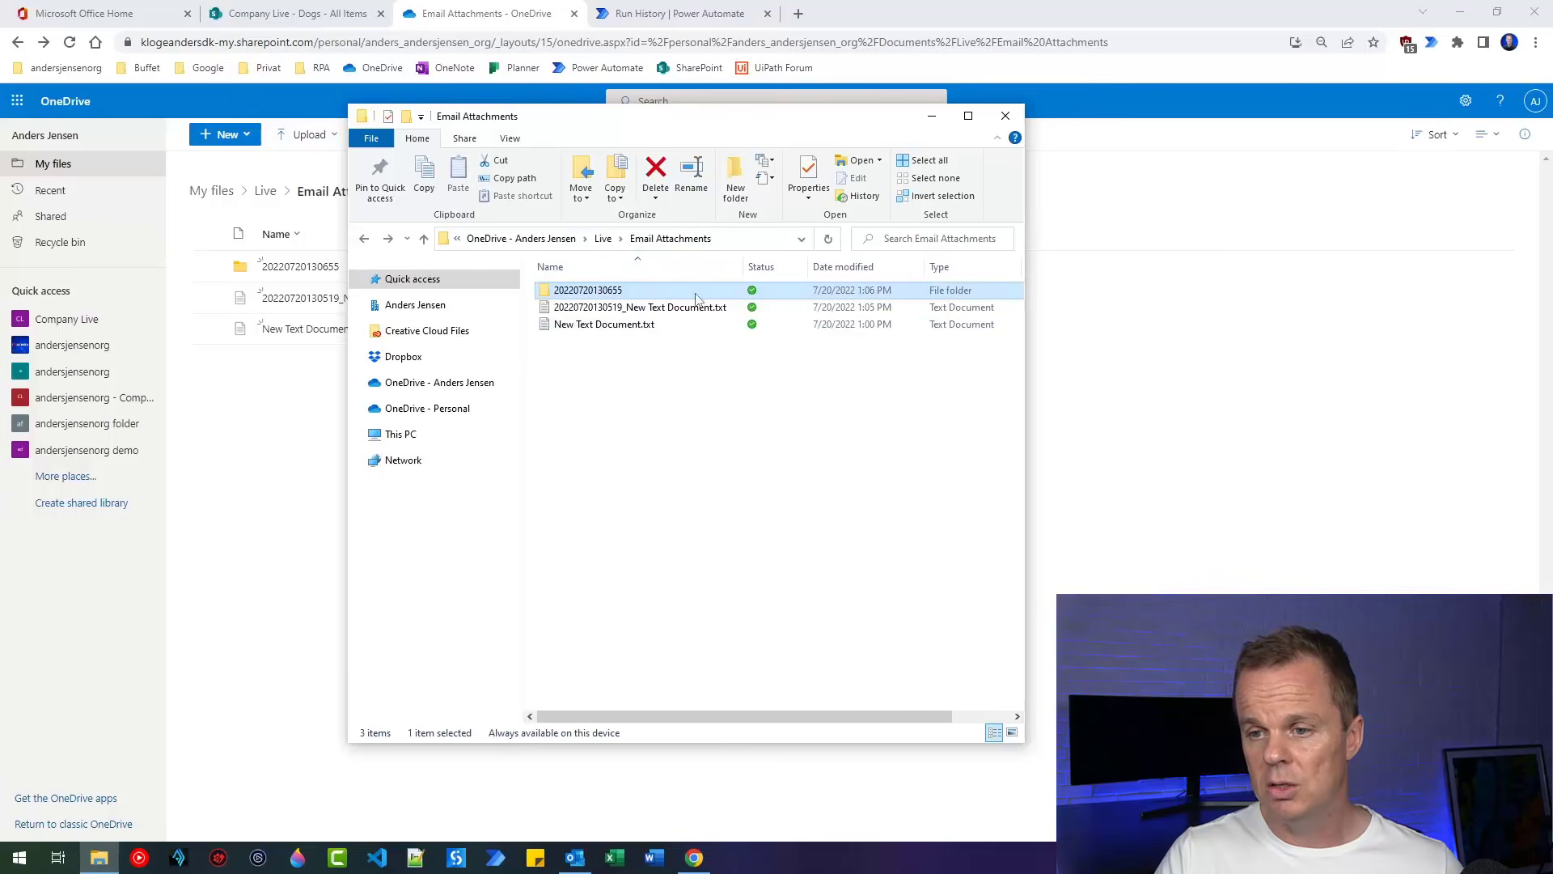
{"action": "left_click_drag", "start_coordinate": [615, 124], "coordinate": [1004, 155]}
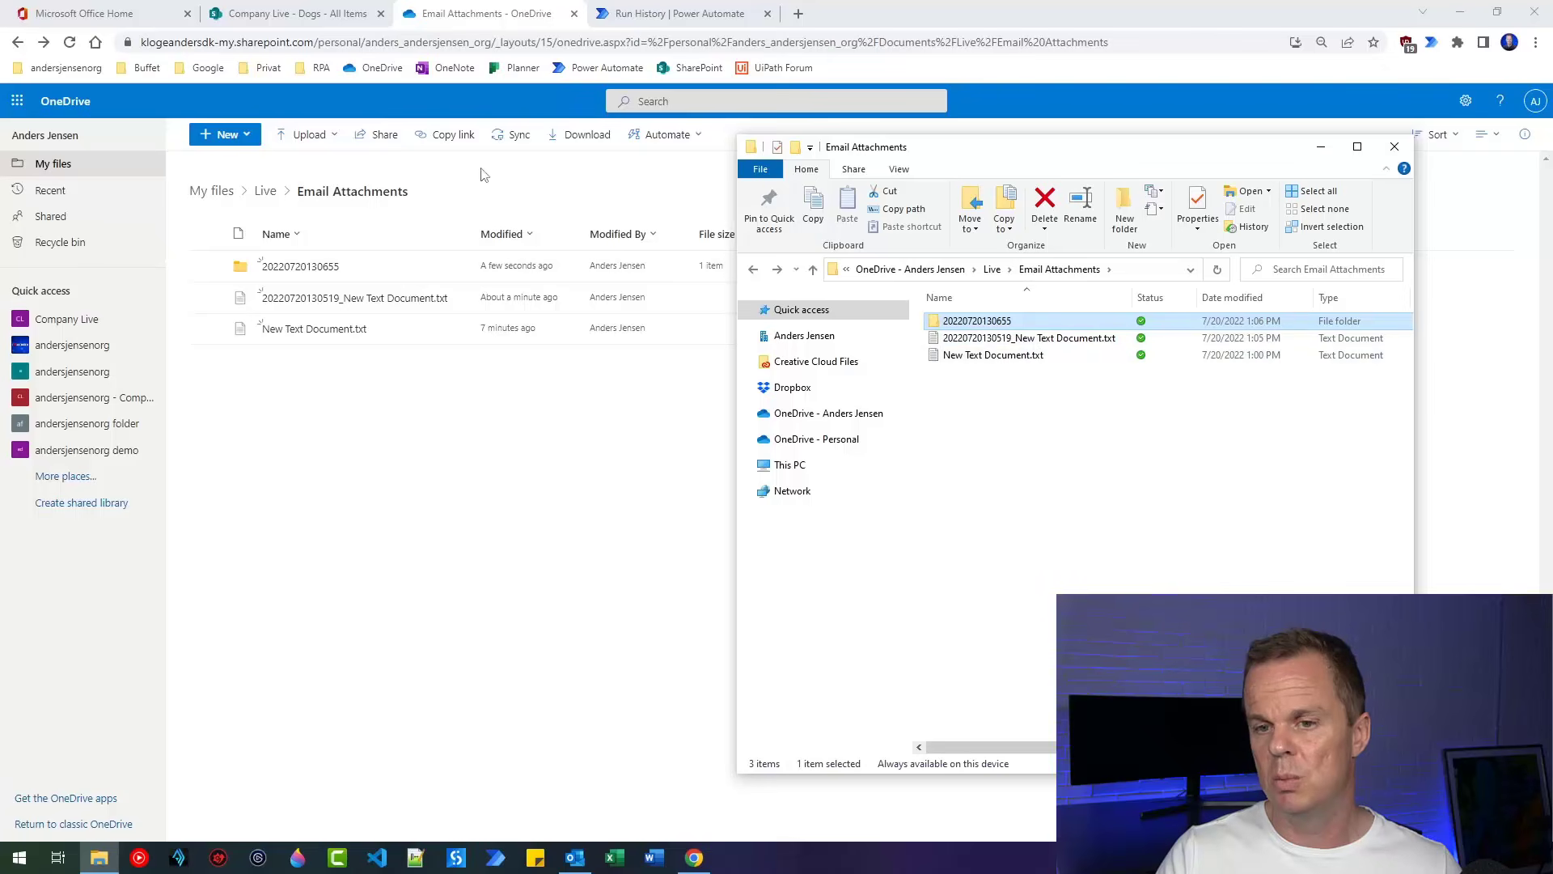
{"action": "left_click", "coordinate": [1320, 146]}
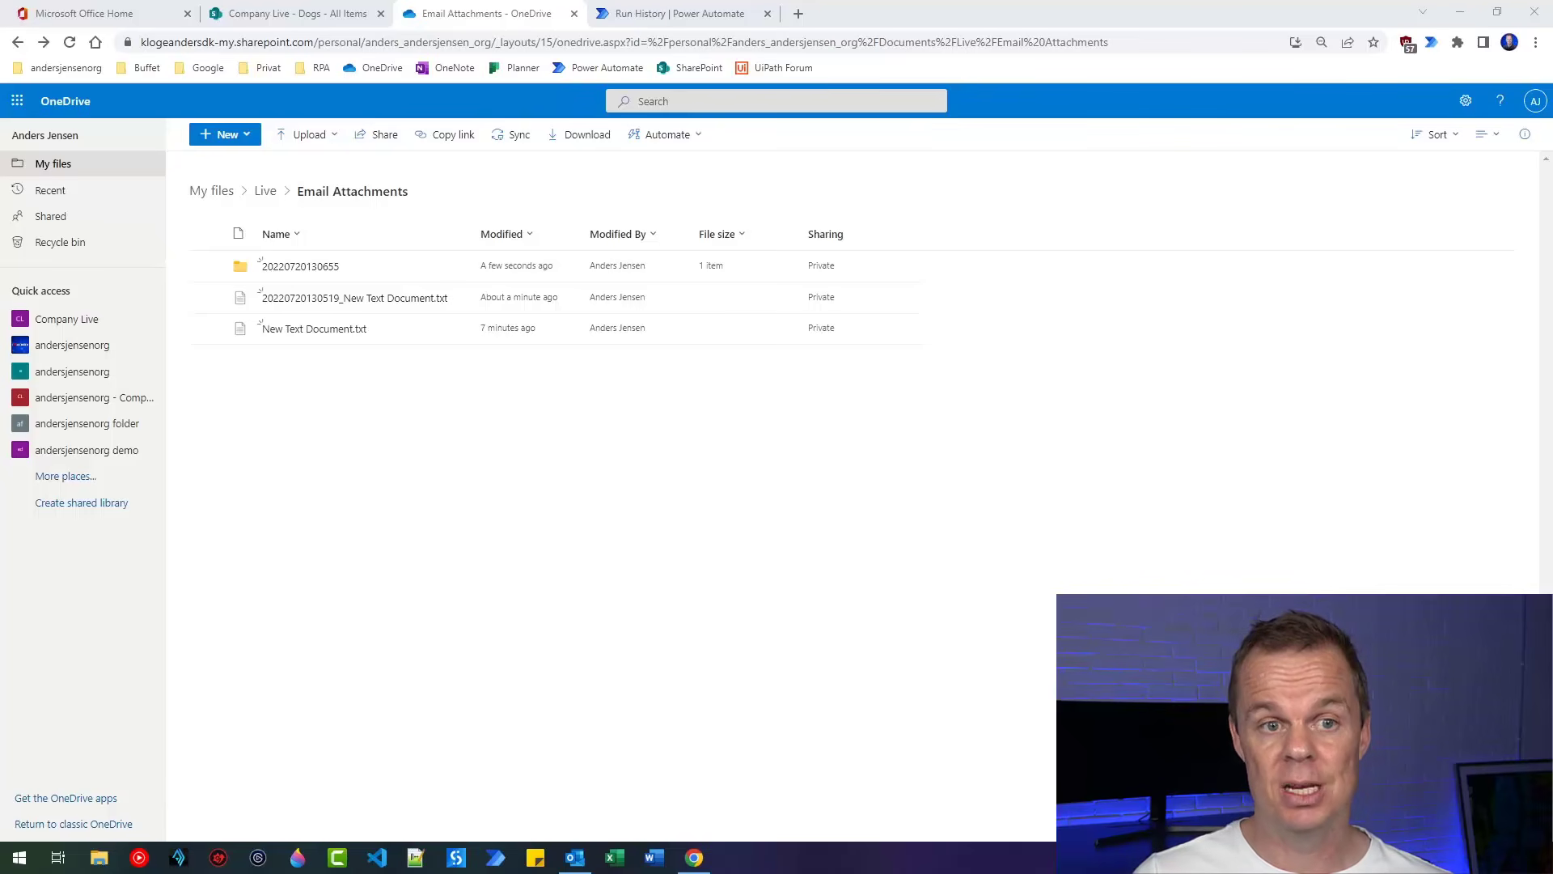
Bring up the How to Get Started page in a smaller window over the empty desktop, showing its Description section
{"action": "left_click_drag", "start_coordinate": [0, 46], "coordinate": [750, 115]}
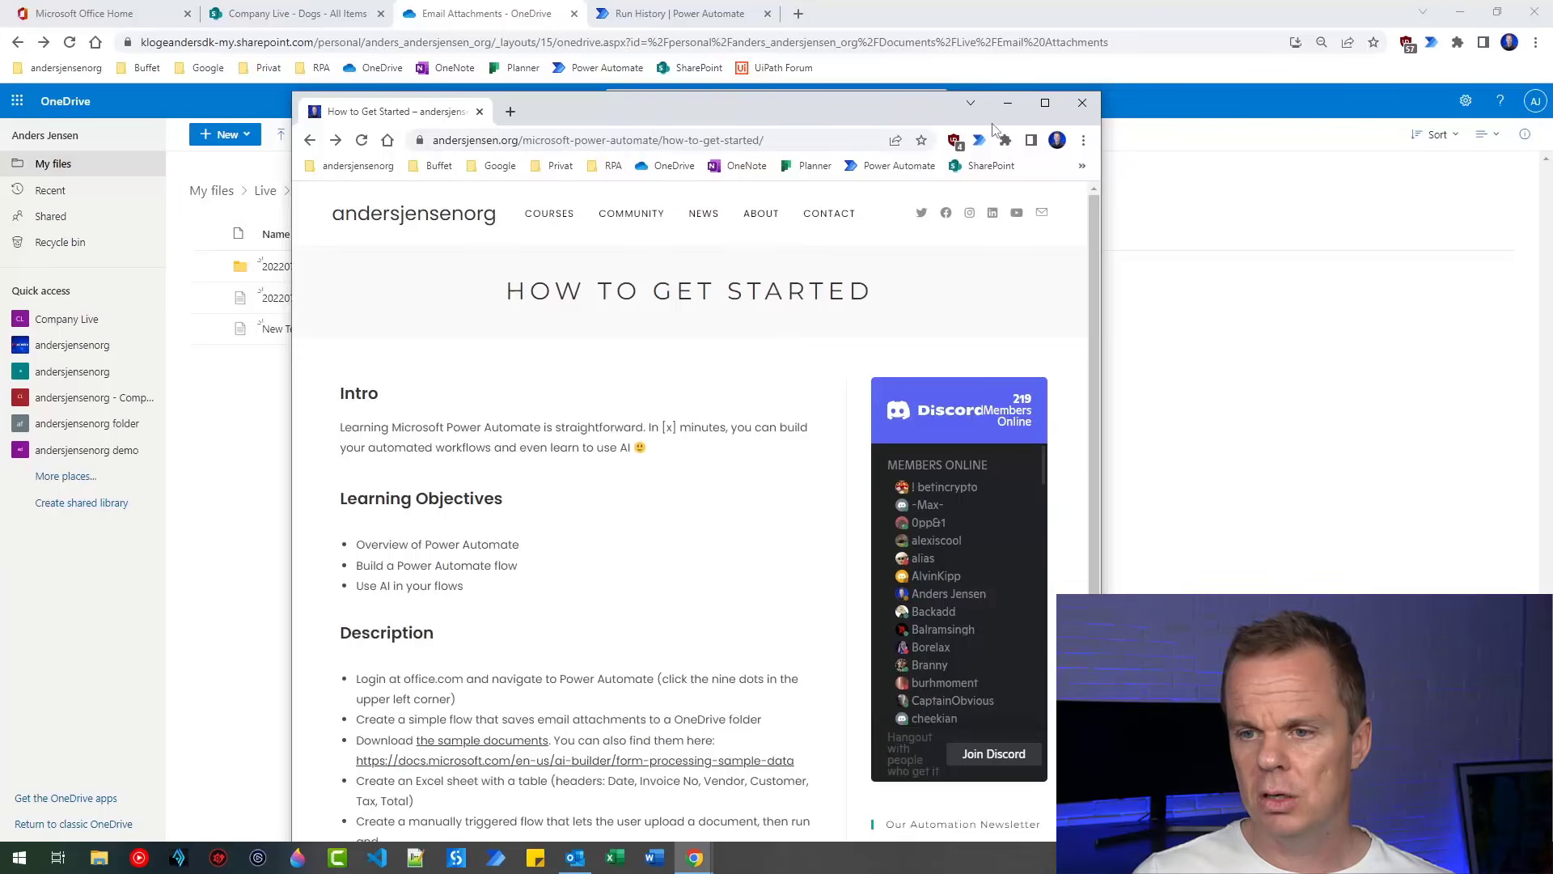
{"action": "left_click", "coordinate": [1044, 103]}
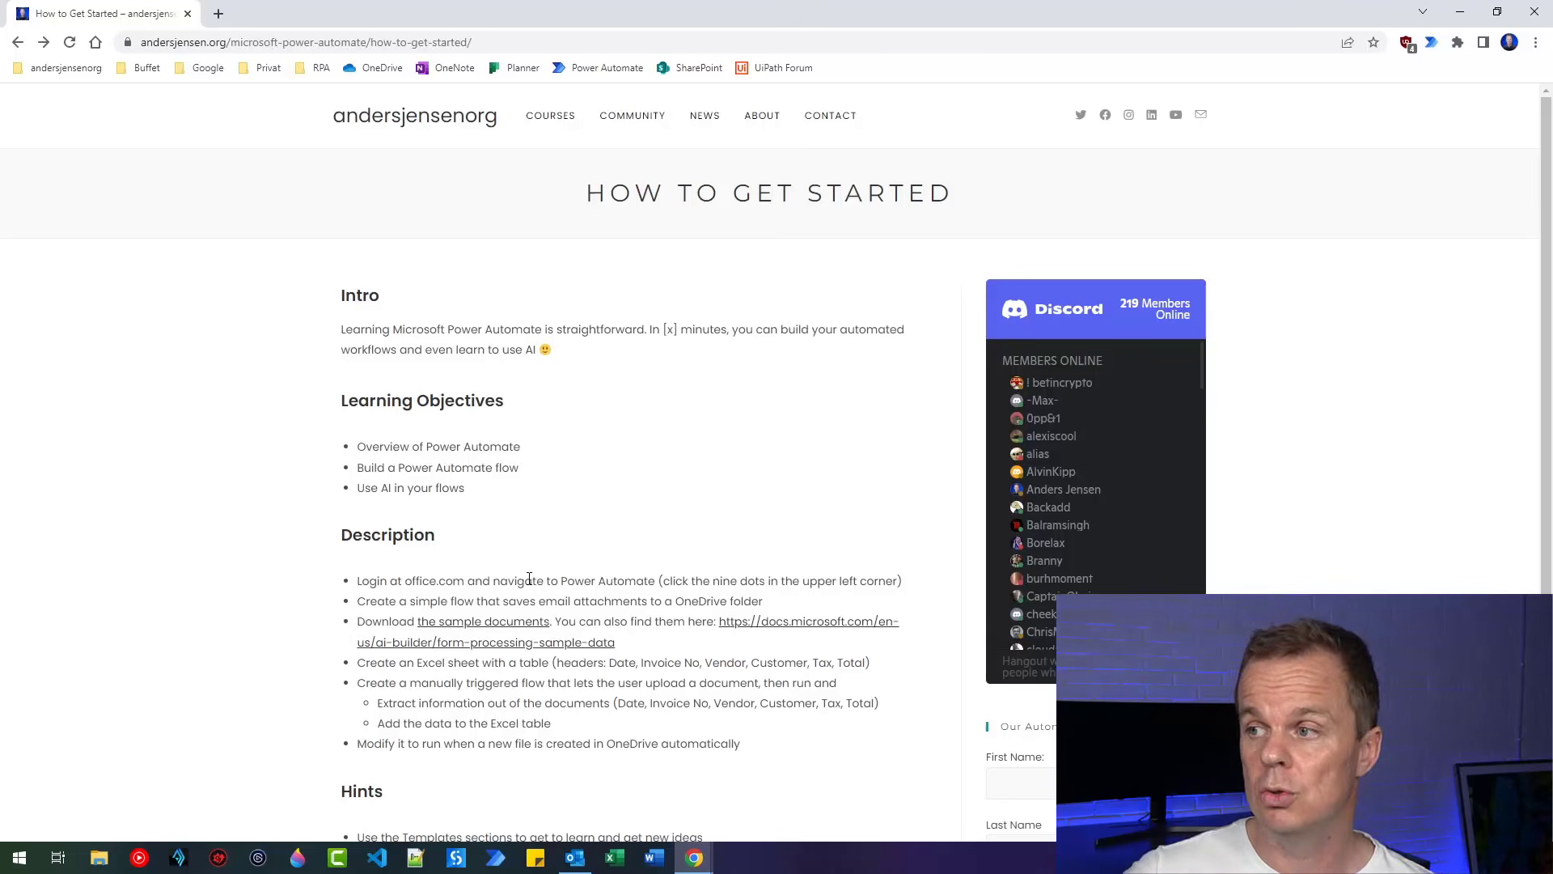
{"action": "left_click", "coordinate": [1497, 11]}
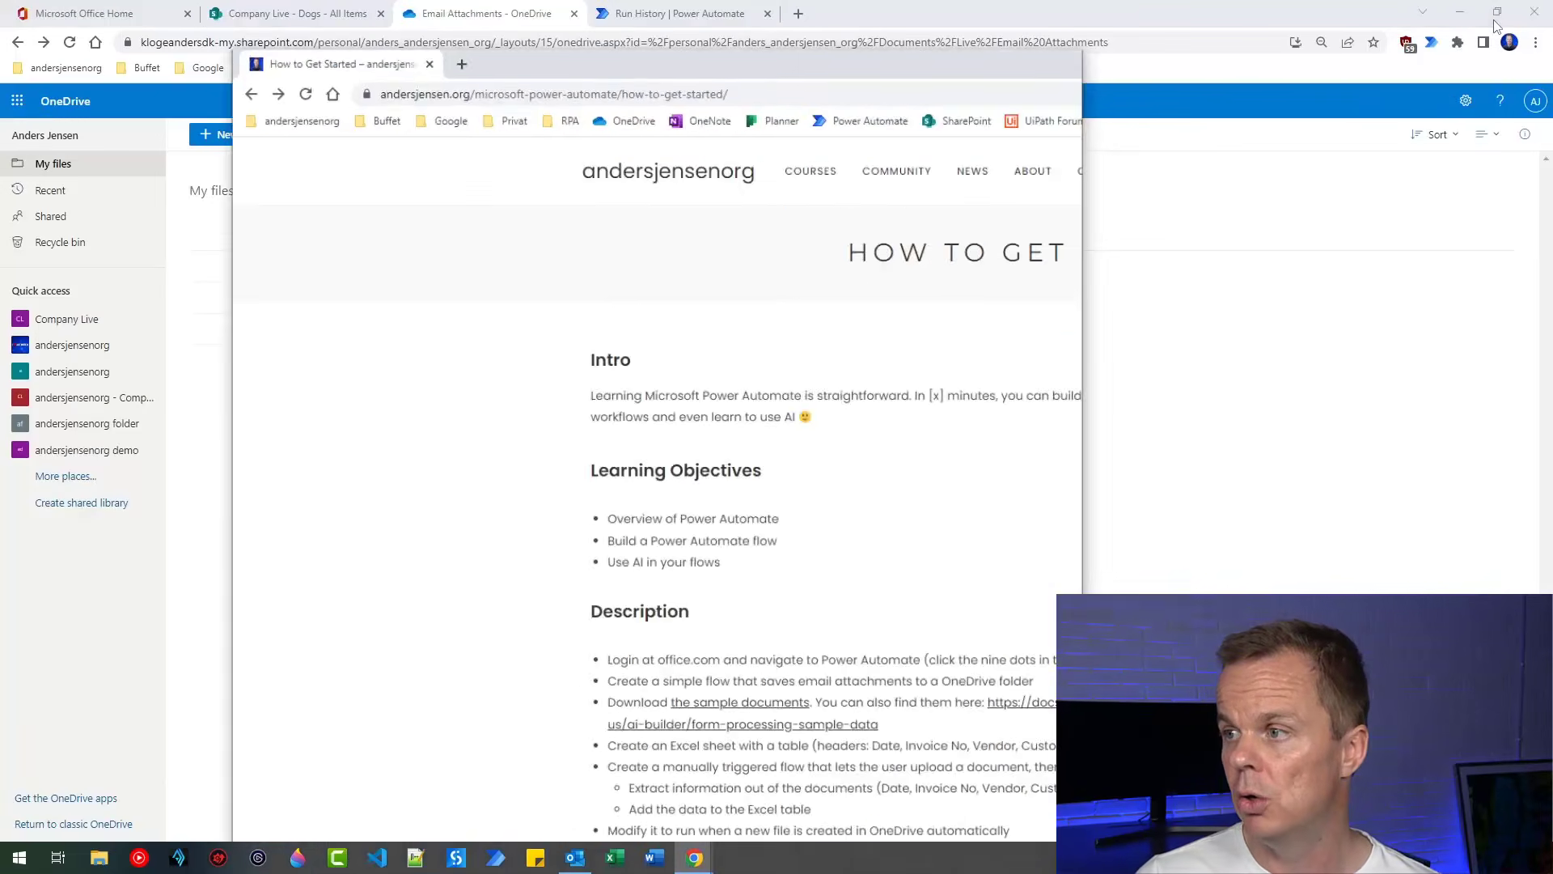
{"action": "left_click", "coordinate": [1459, 14]}
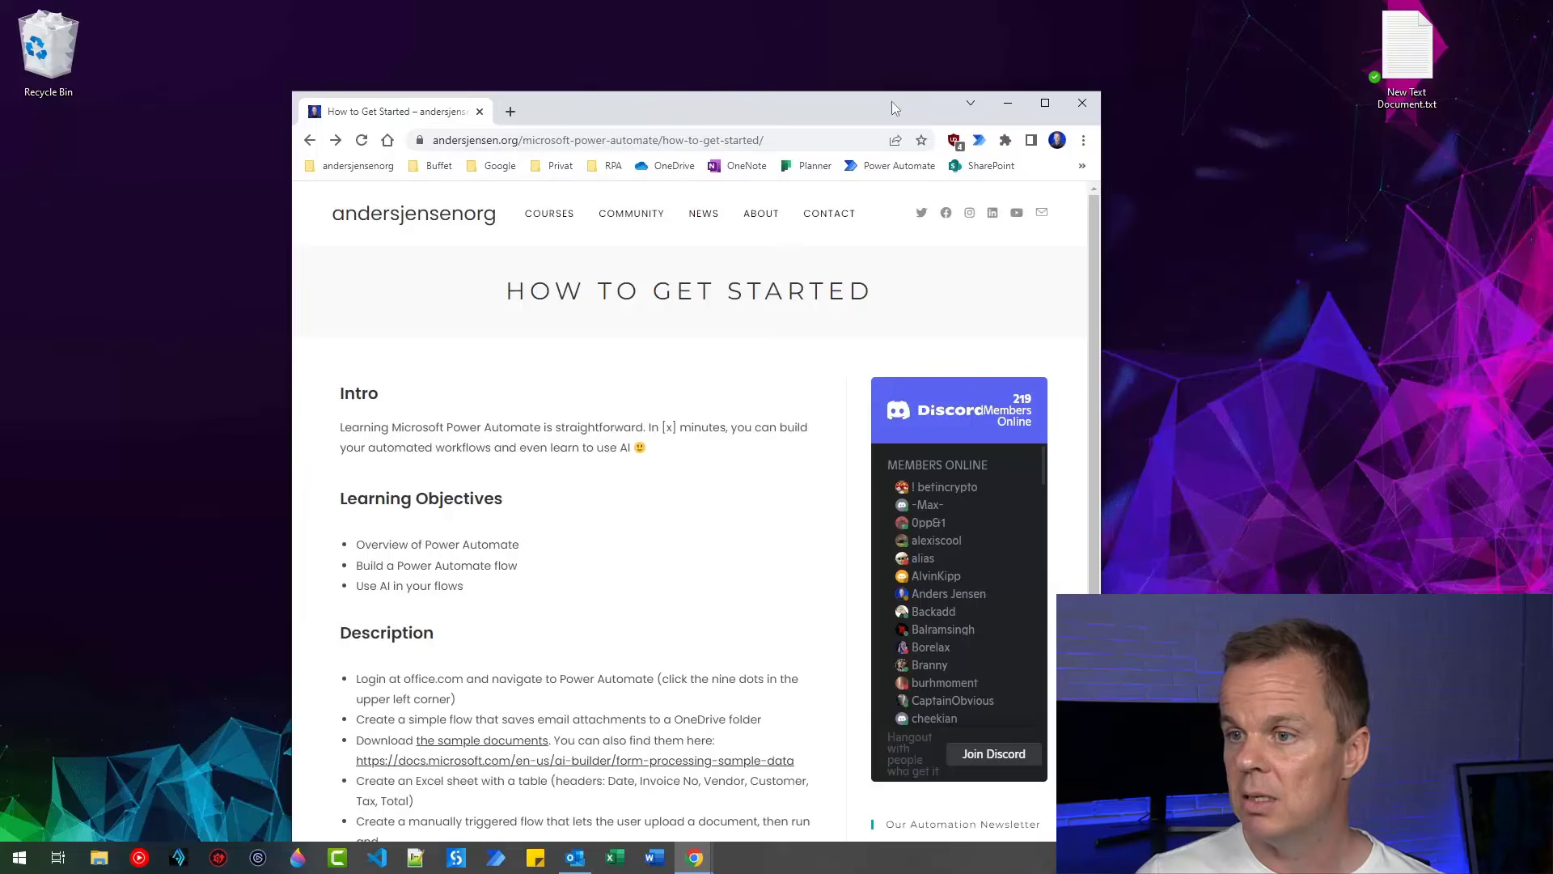
{"action": "left_click_drag", "start_coordinate": [895, 108], "coordinate": [1133, 86]}
{"action": "scroll", "coordinate": [732, 693], "scroll_direction": "down", "scroll_amount": 1}
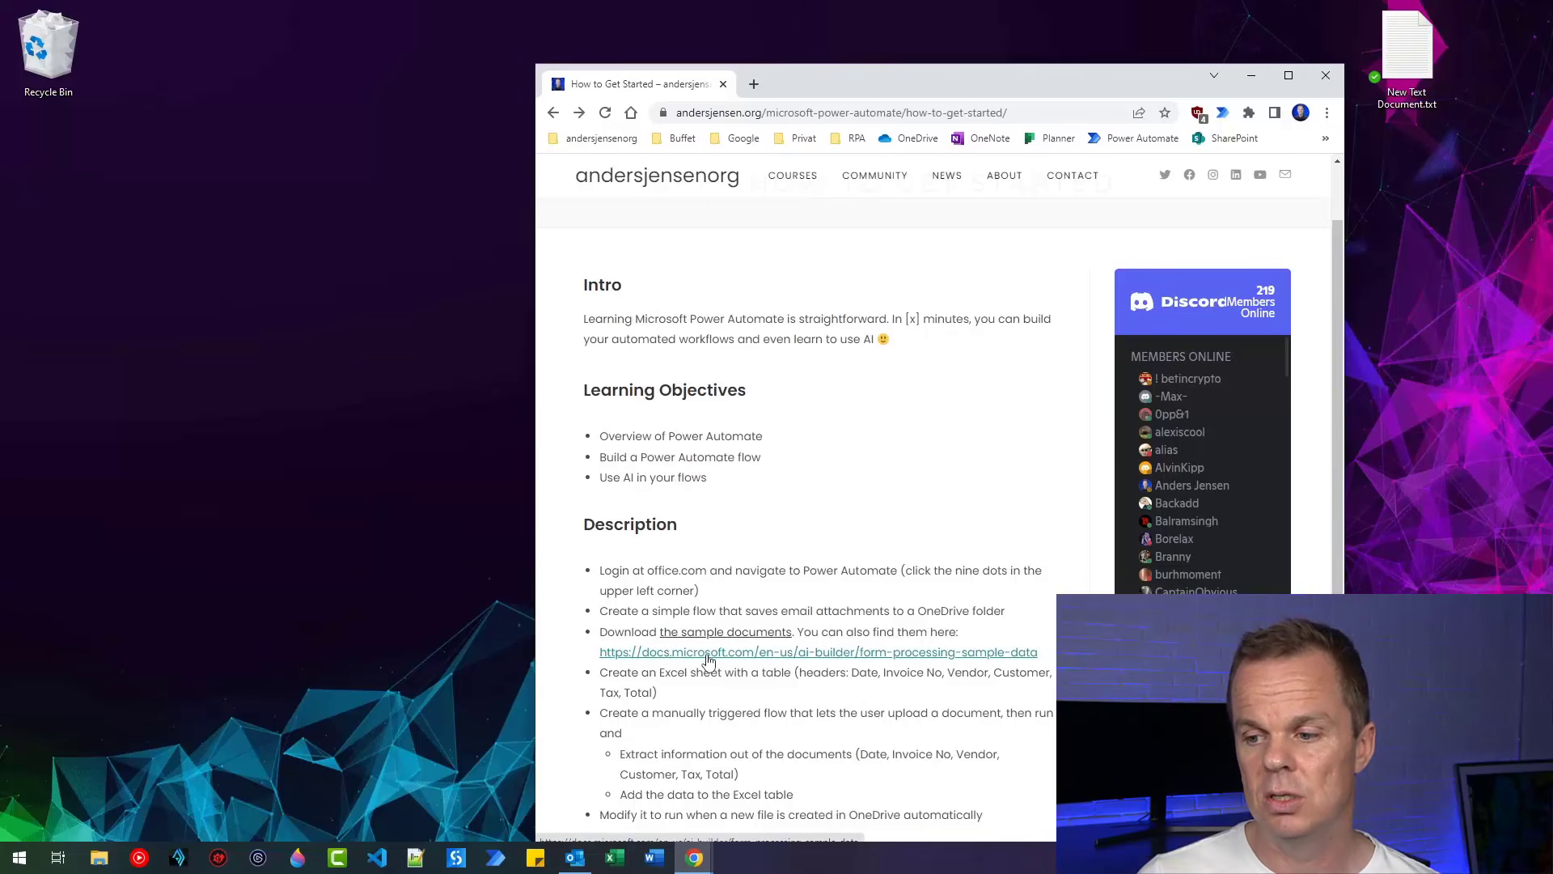
Download all the sample documents from the linked OneDrive folder and place the resulting zip file on the desktop
{"action": "left_click", "coordinate": [758, 635]}
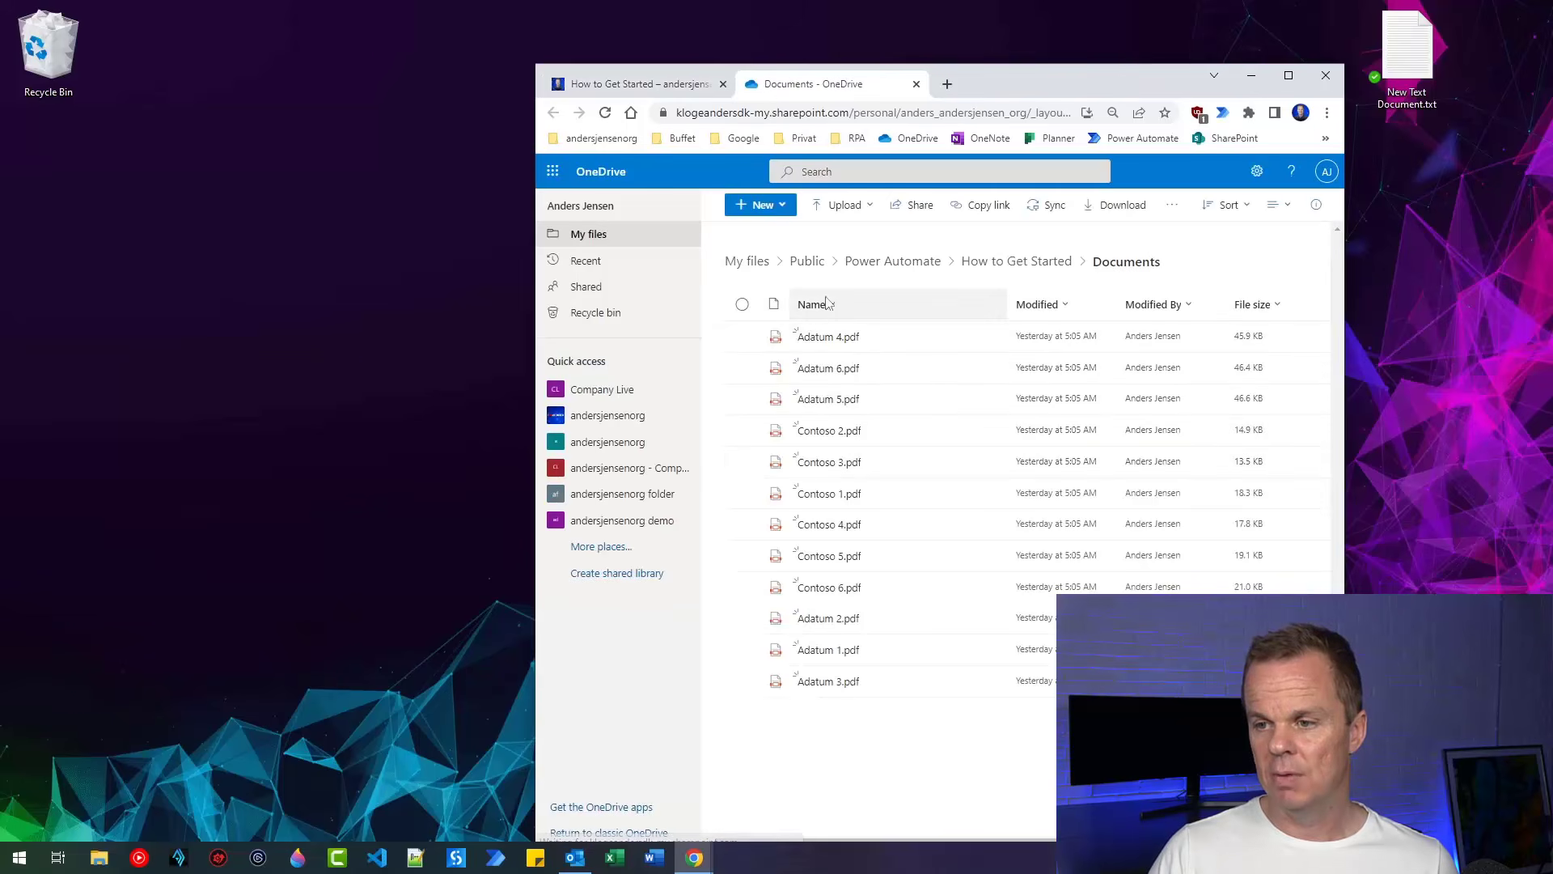
{"action": "left_click", "coordinate": [741, 305]}
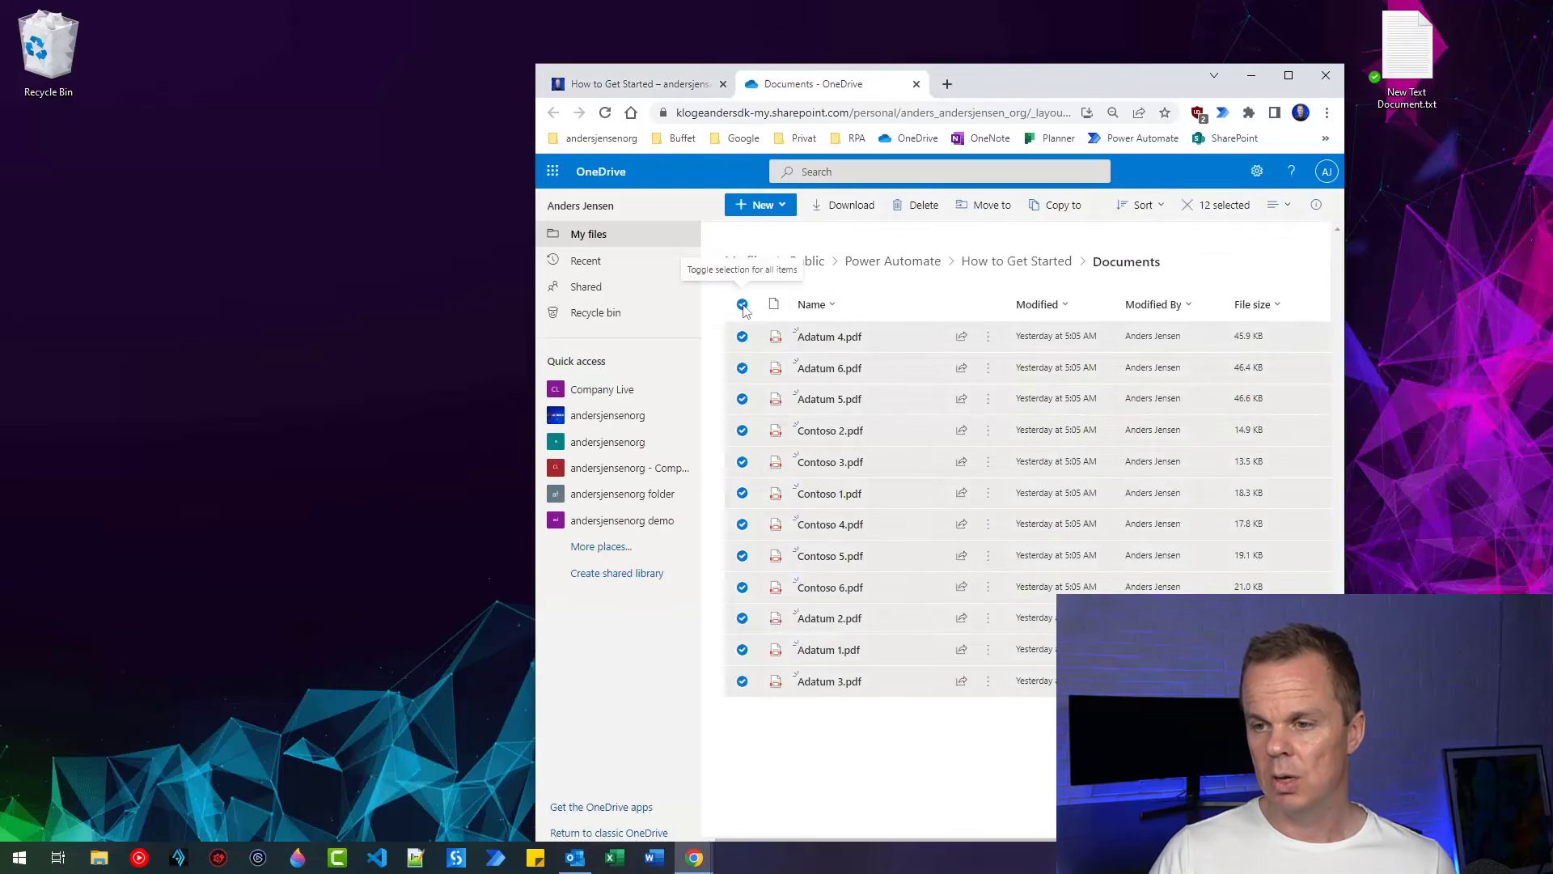
{"action": "left_click", "coordinate": [845, 204]}
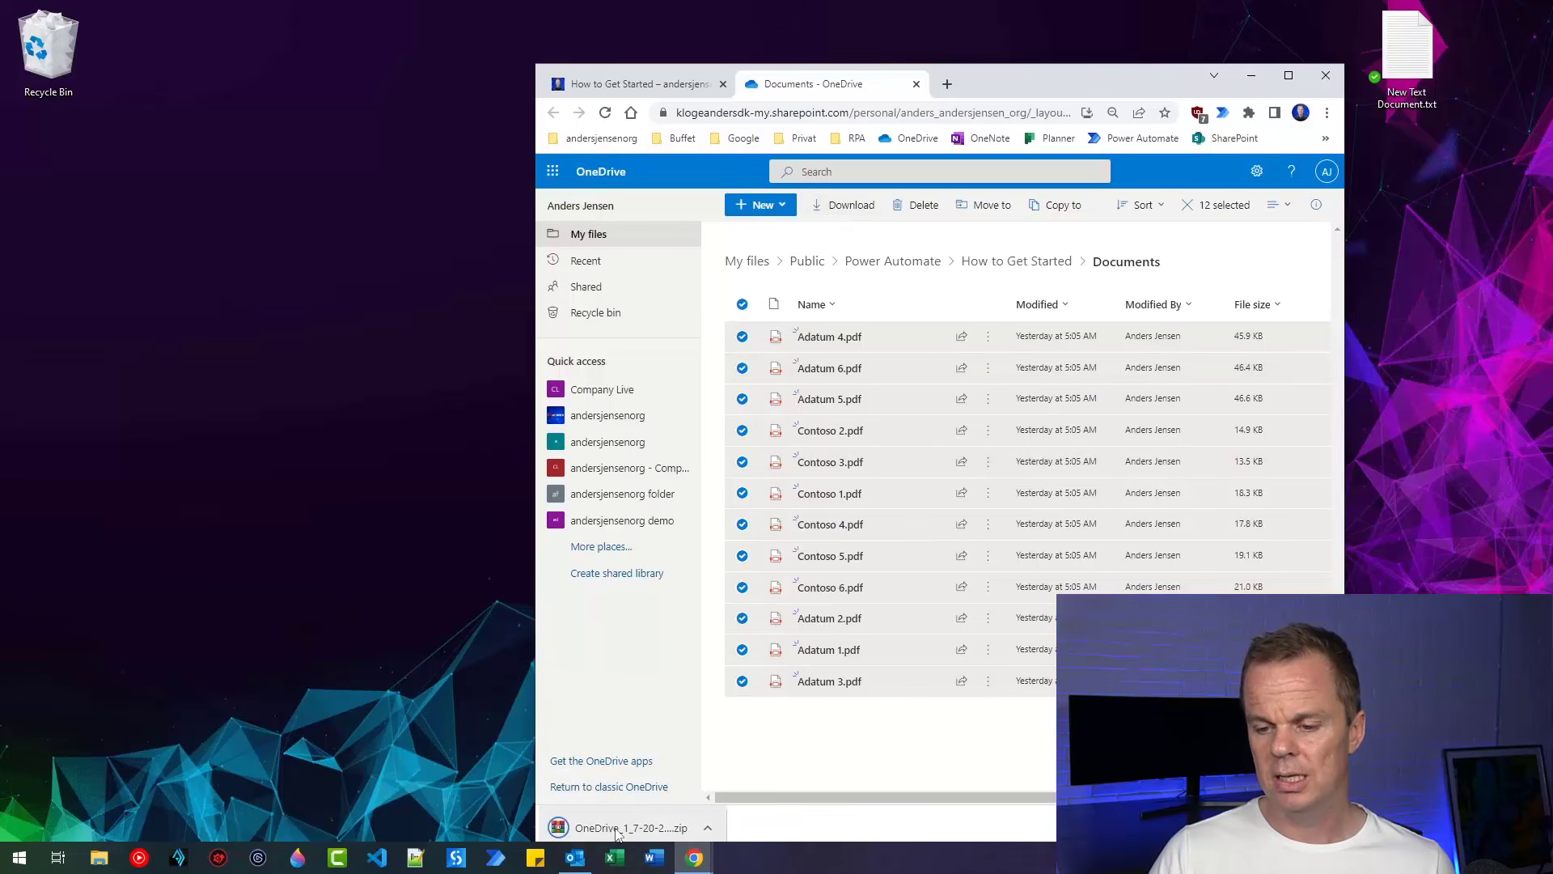
{"action": "left_click_drag", "start_coordinate": [611, 836], "coordinate": [60, 187]}
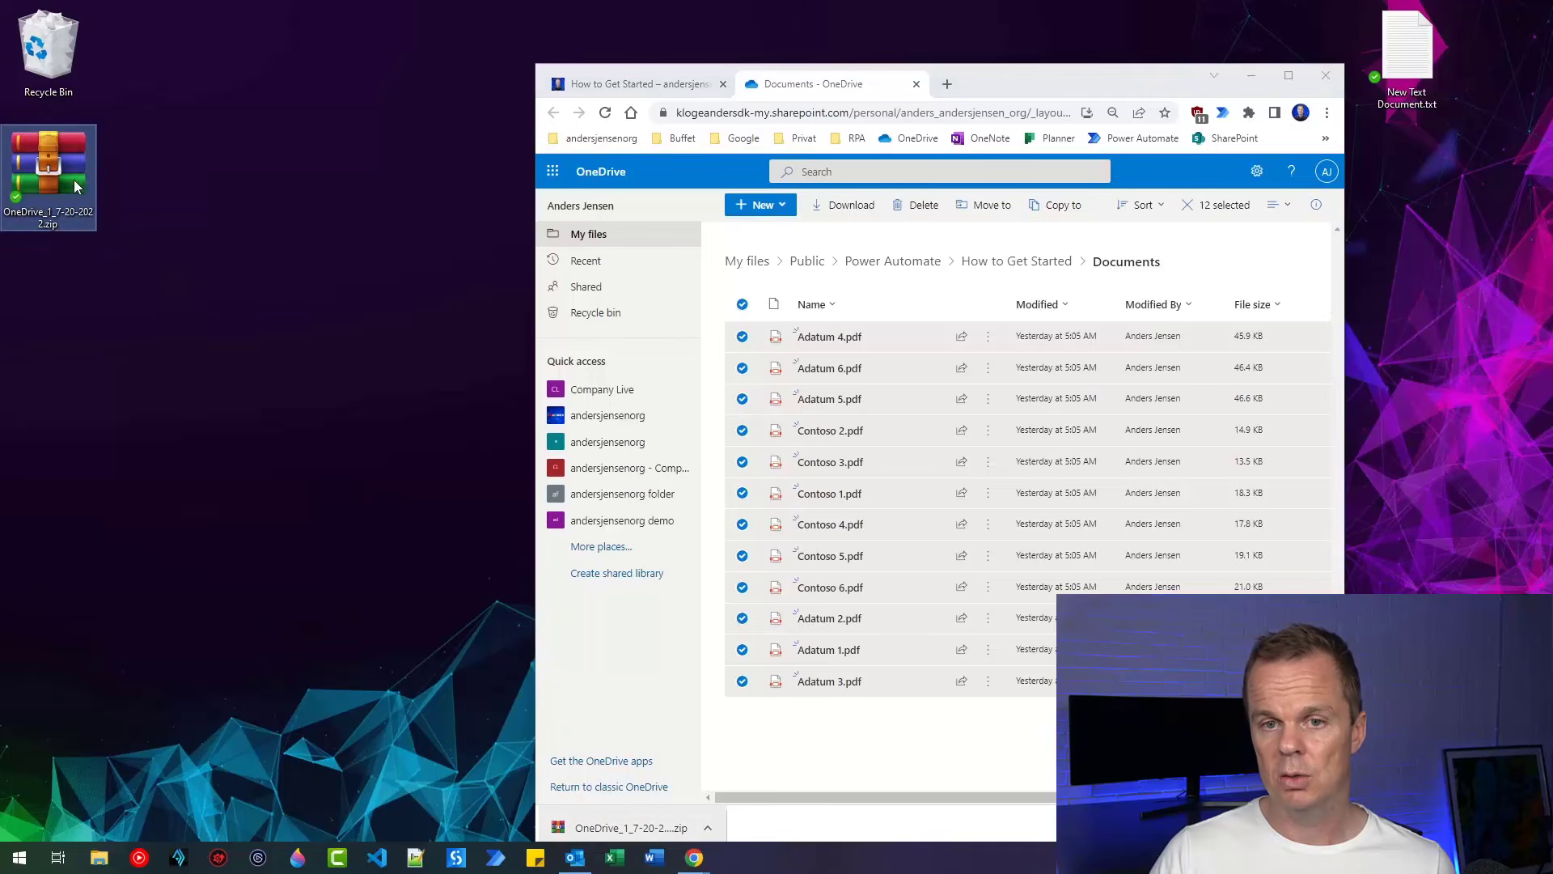
Extract the downloaded zip into its own OneDrive_1_7-20-2022 folder on the desktop and open that folder
{"action": "right_click", "coordinate": [62, 172]}
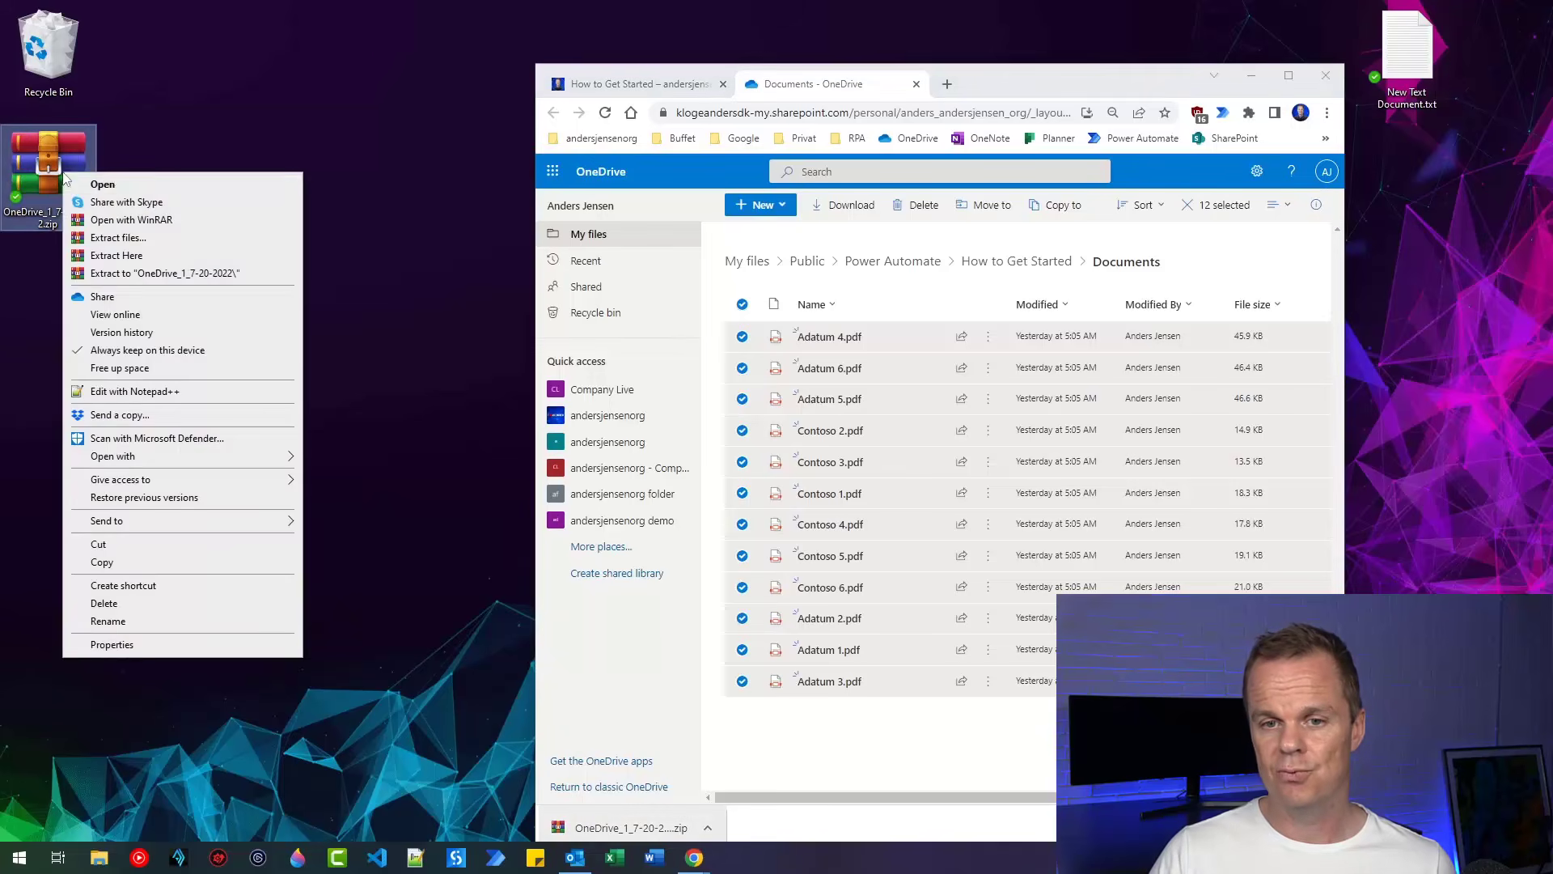
{"action": "left_click", "coordinate": [127, 273]}
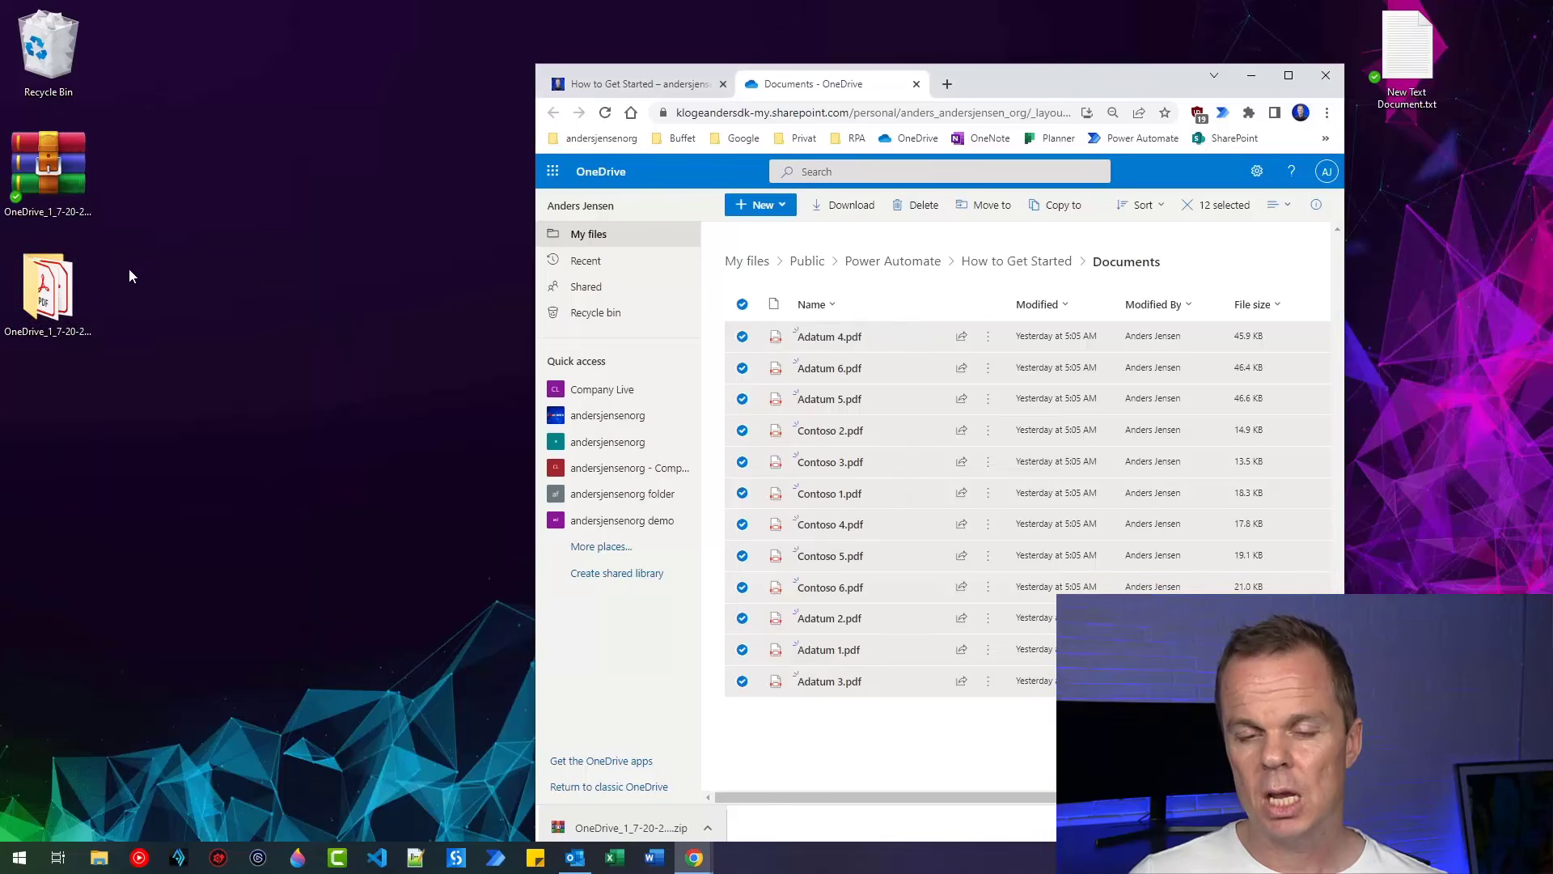
{"action": "left_click", "coordinate": [43, 295]}
{"action": "double_click", "coordinate": [42, 295]}
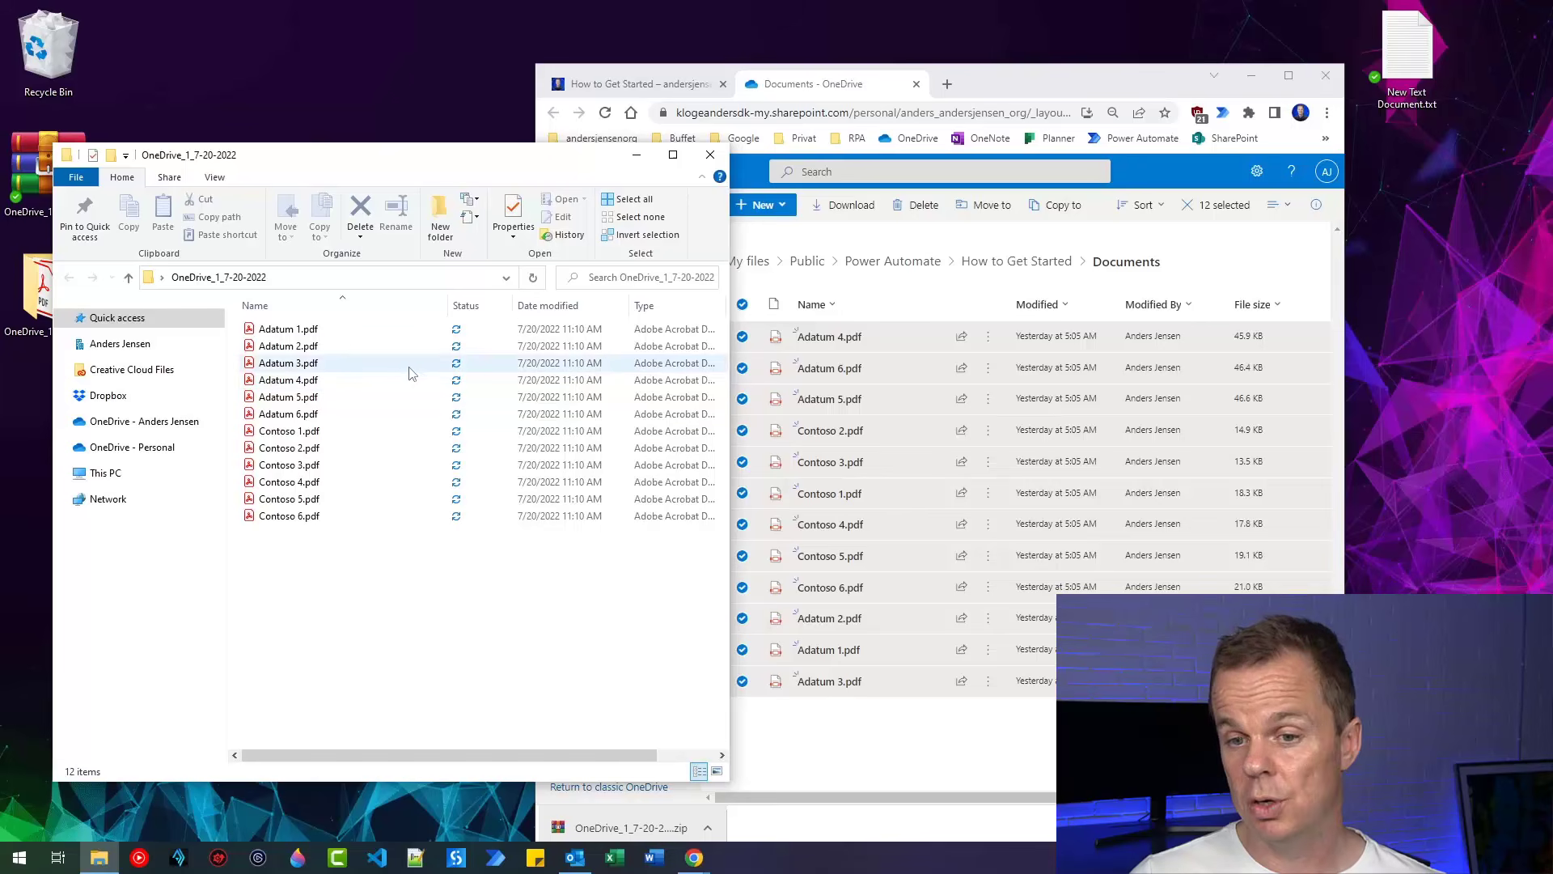
View the sample invoice Adatum 2.pdf as a whole page in Acrobat and close it
{"action": "left_click", "coordinate": [314, 348]}
{"action": "double_click", "coordinate": [313, 348]}
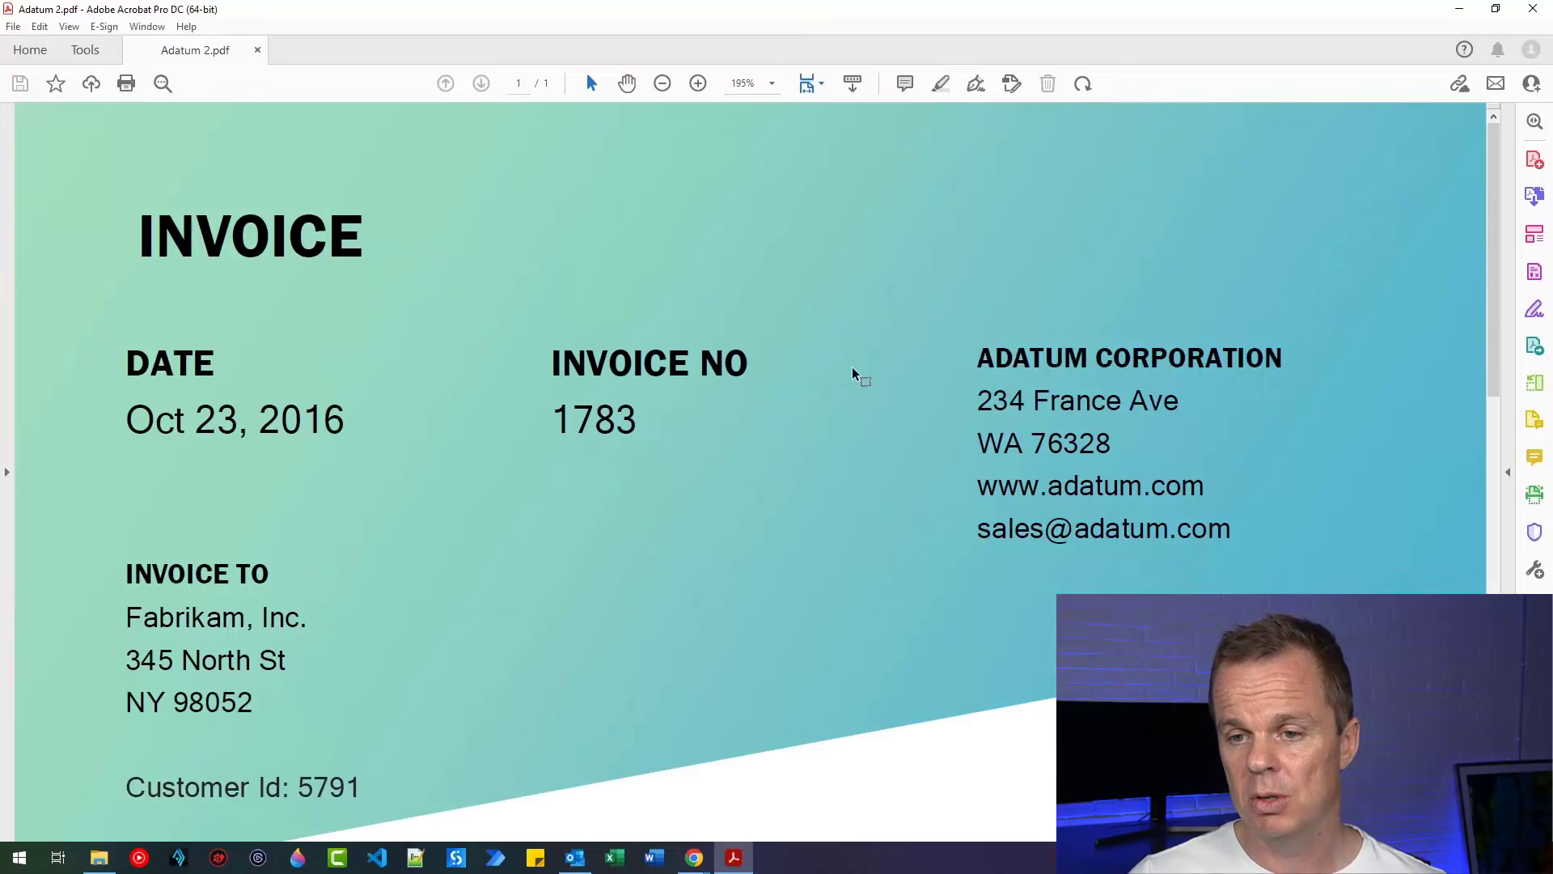
{"action": "scroll", "coordinate": [880, 414], "scroll_direction": "down", "scroll_amount": 4}
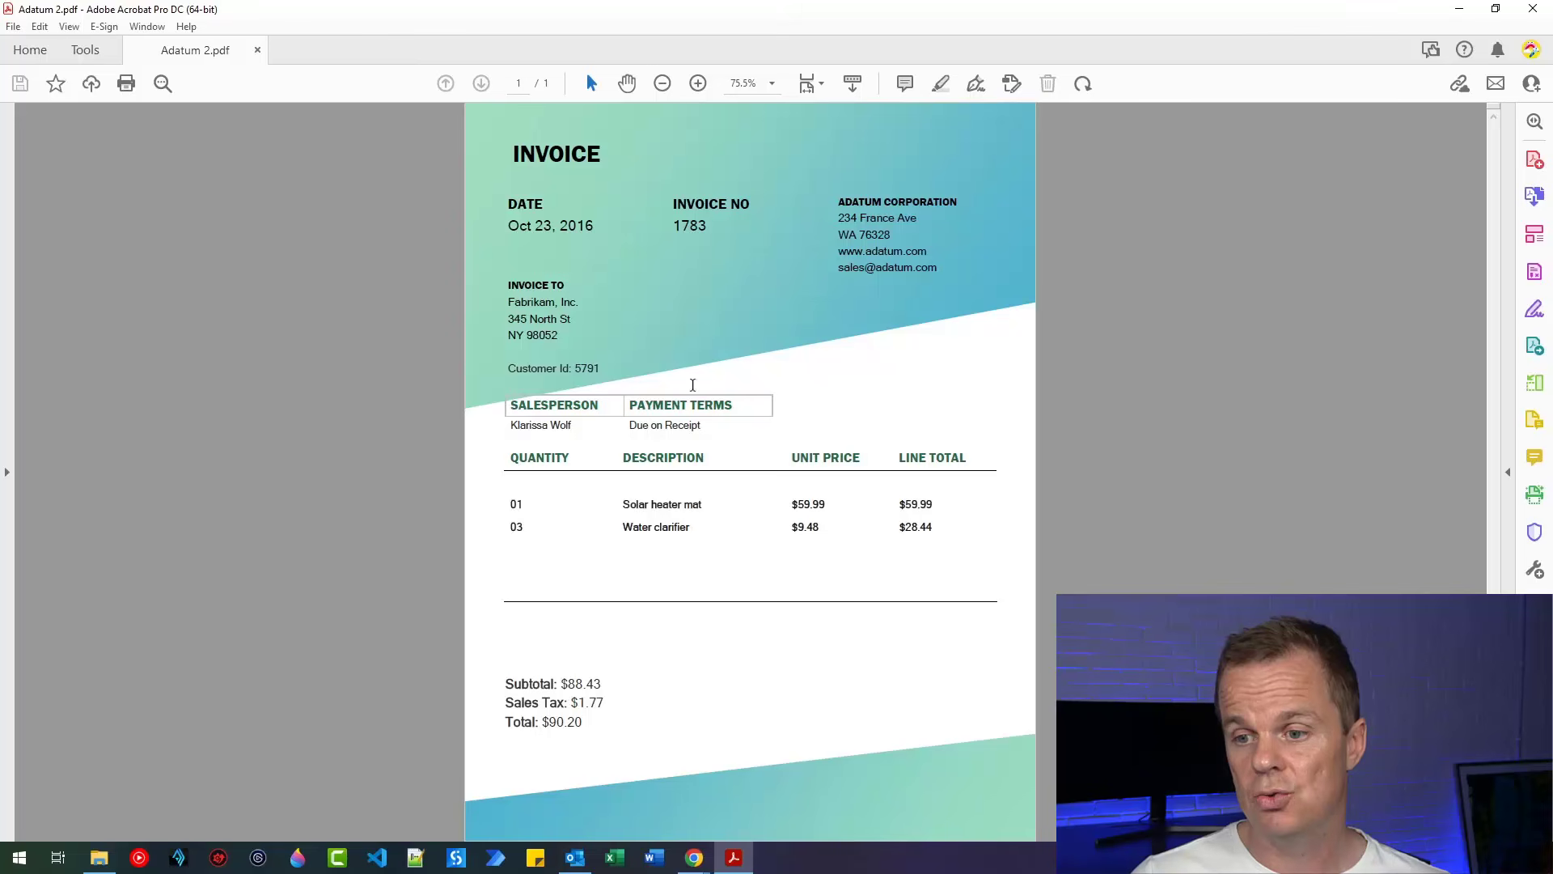
{"action": "left_click", "coordinate": [1532, 8]}
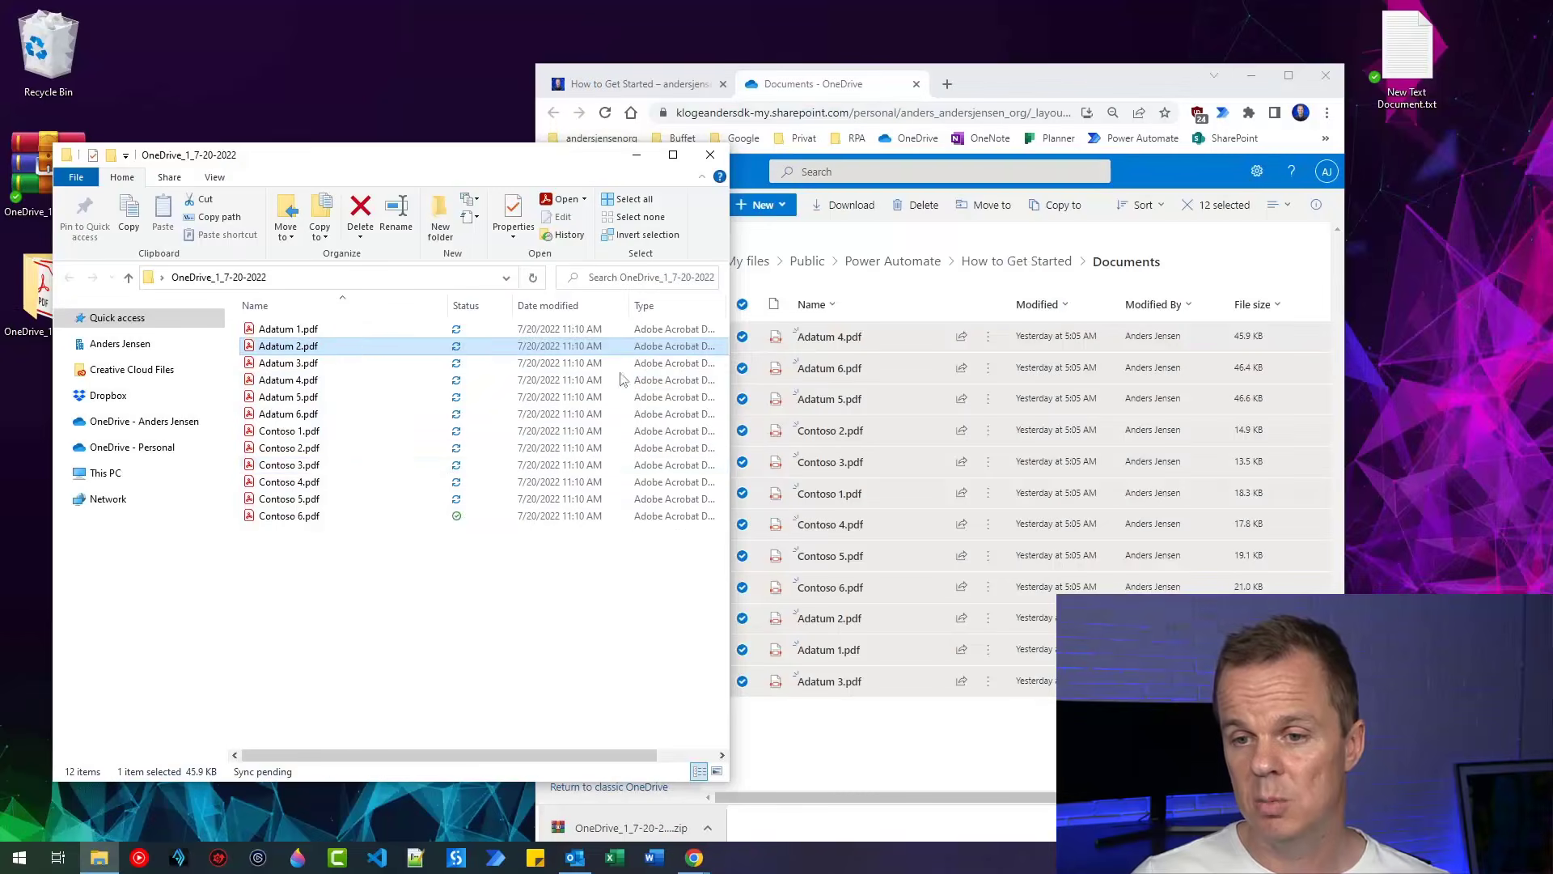
Open the sample invoice Contoso 3.pdf and examine its full-page layout
{"action": "left_click", "coordinate": [365, 465]}
{"action": "double_click", "coordinate": [366, 467]}
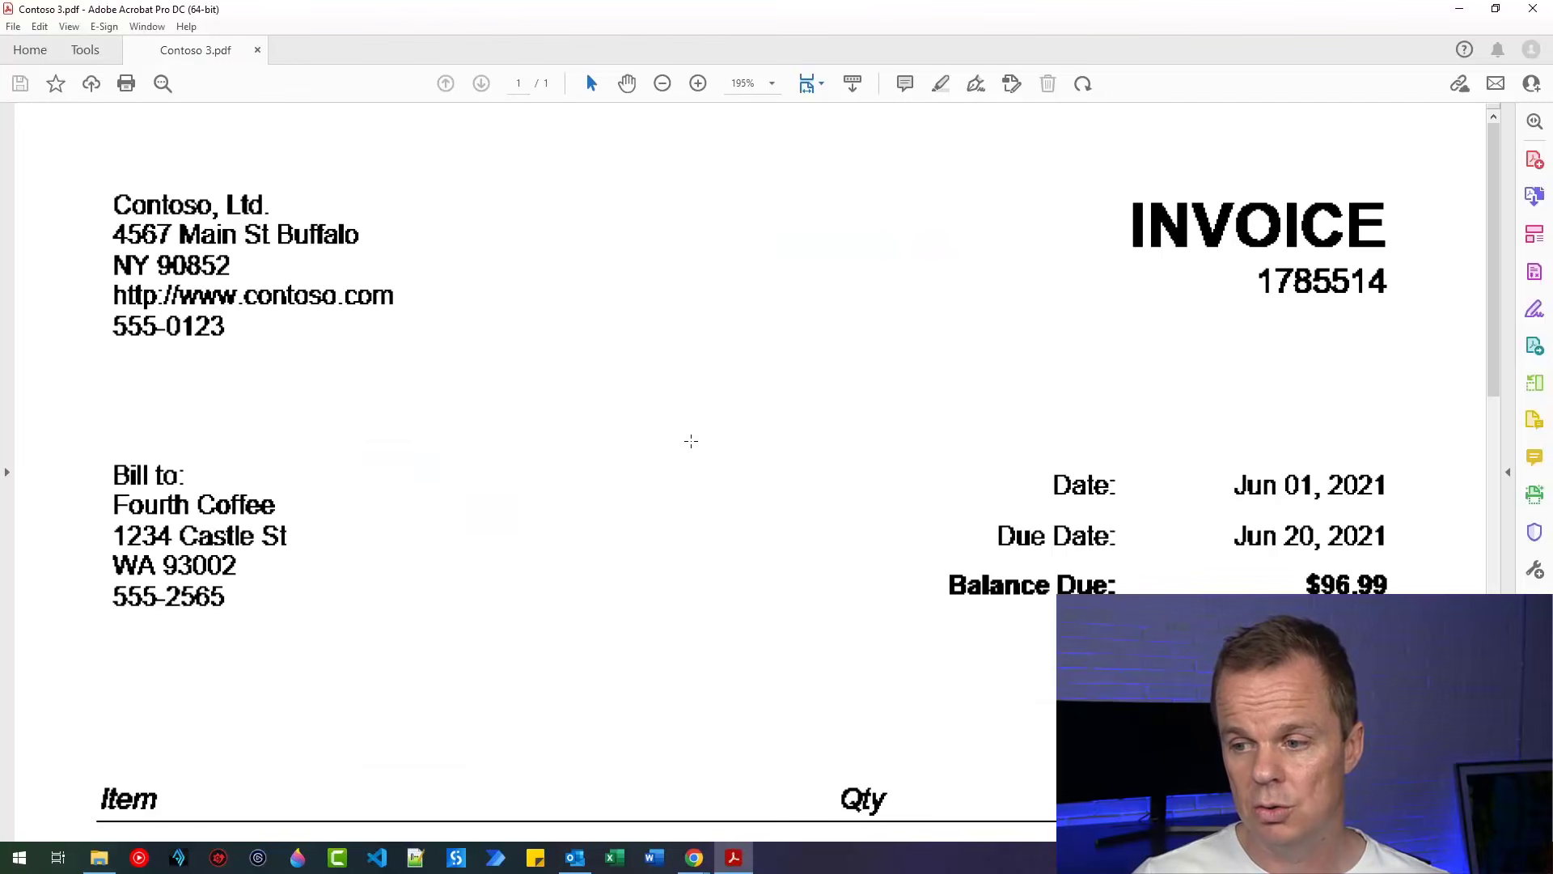
{"action": "scroll", "coordinate": [703, 441], "scroll_direction": "down", "scroll_amount": 5, "text": "ctrl"}
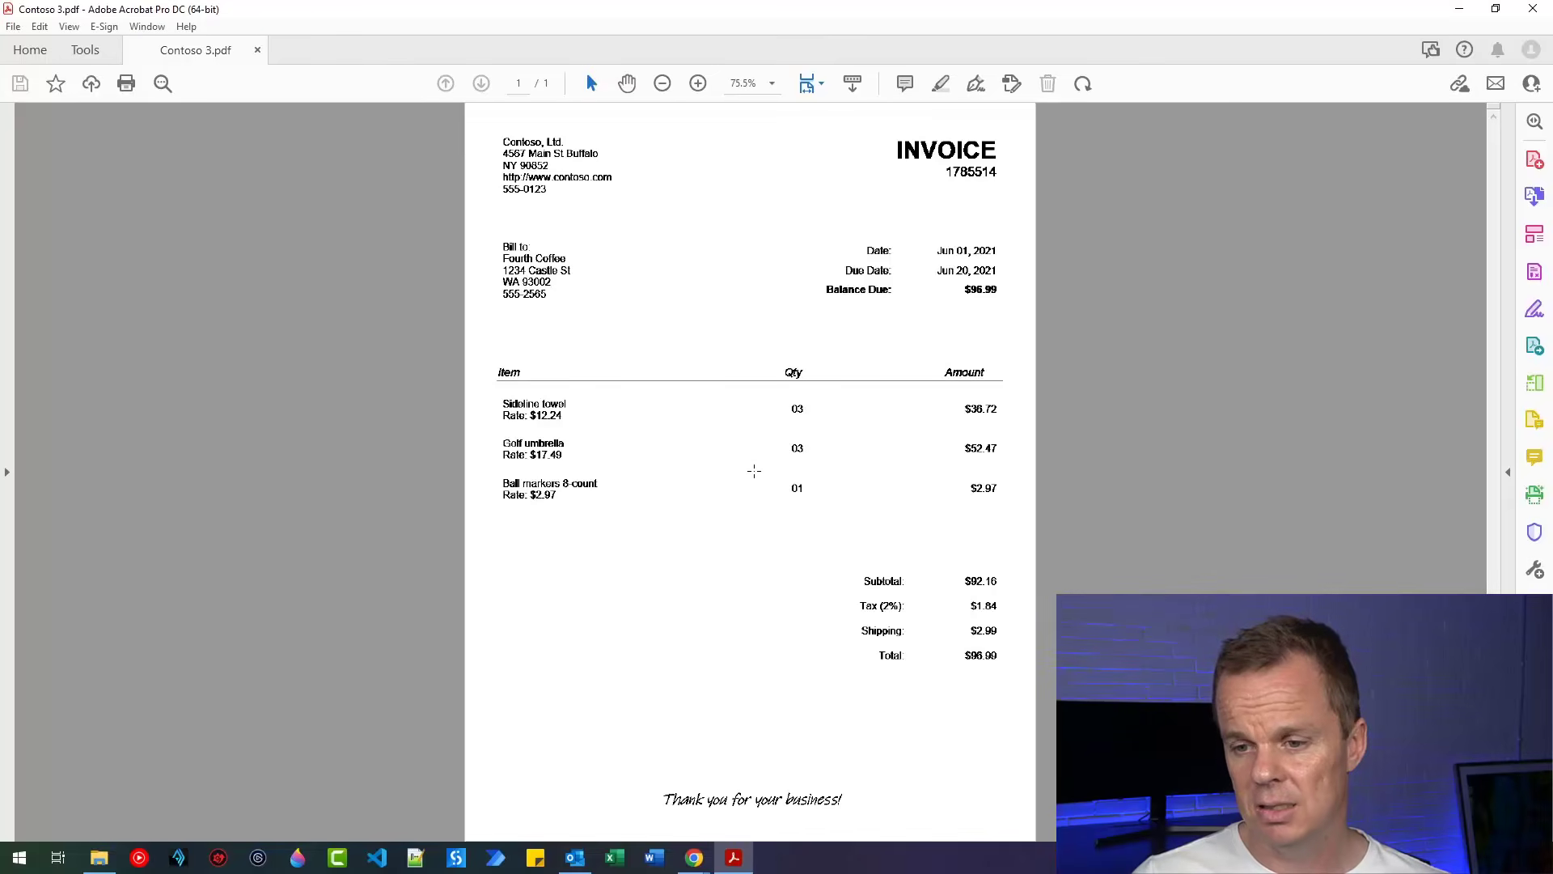
Enlarge the Contoso 3.pdf invoice to page width for a closer look and close the document
{"action": "left_click_drag", "start_coordinate": [555, 449], "coordinate": [468, 256]}
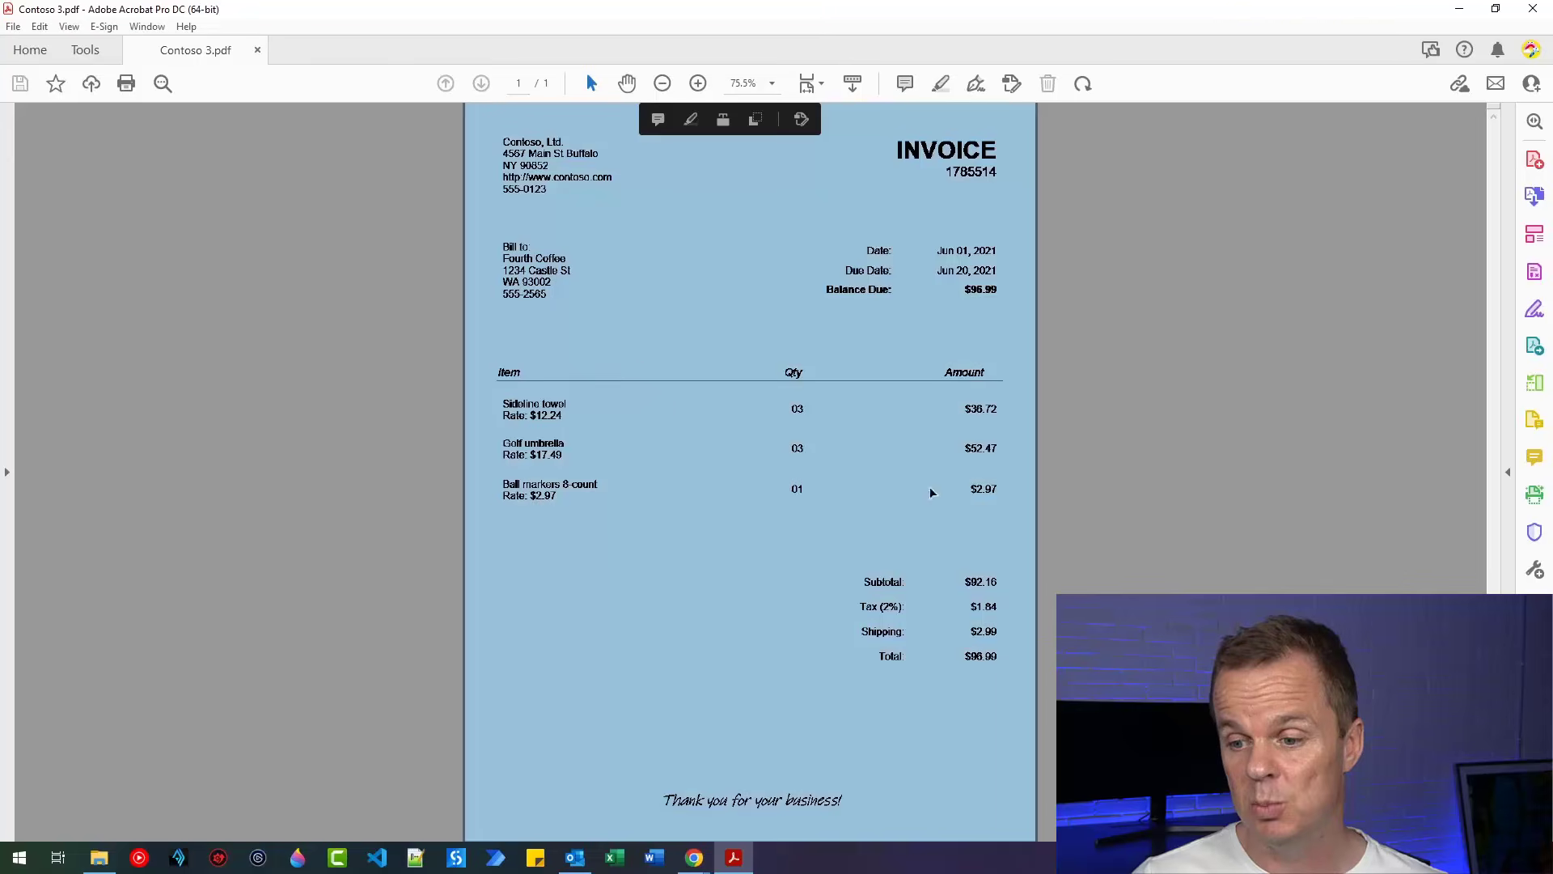
{"action": "left_click", "coordinate": [968, 483]}
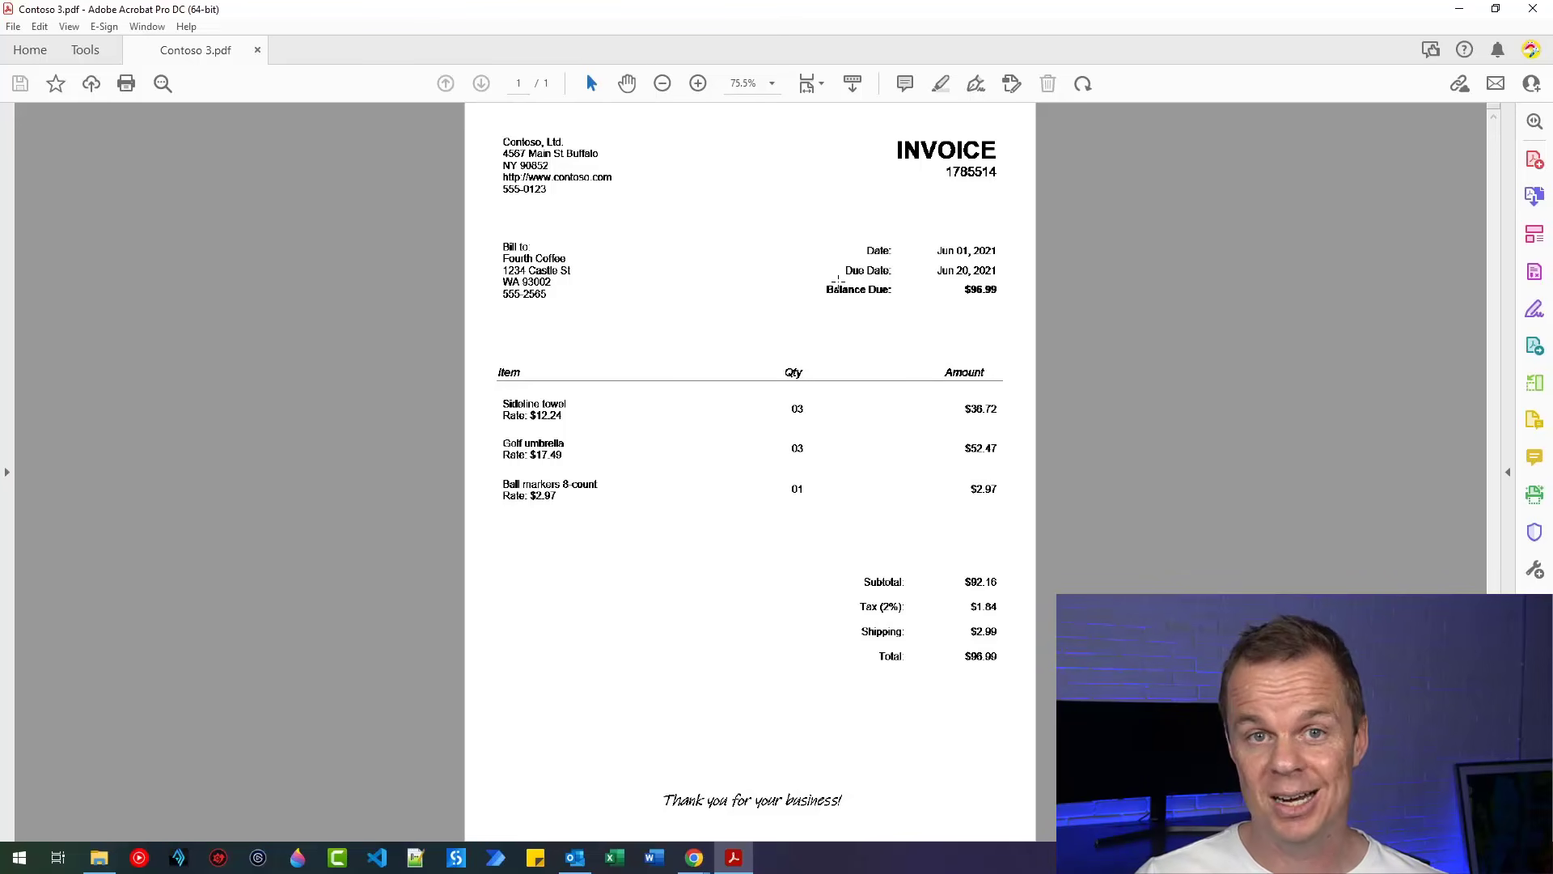
{"action": "key", "text": "ctrl+2"}
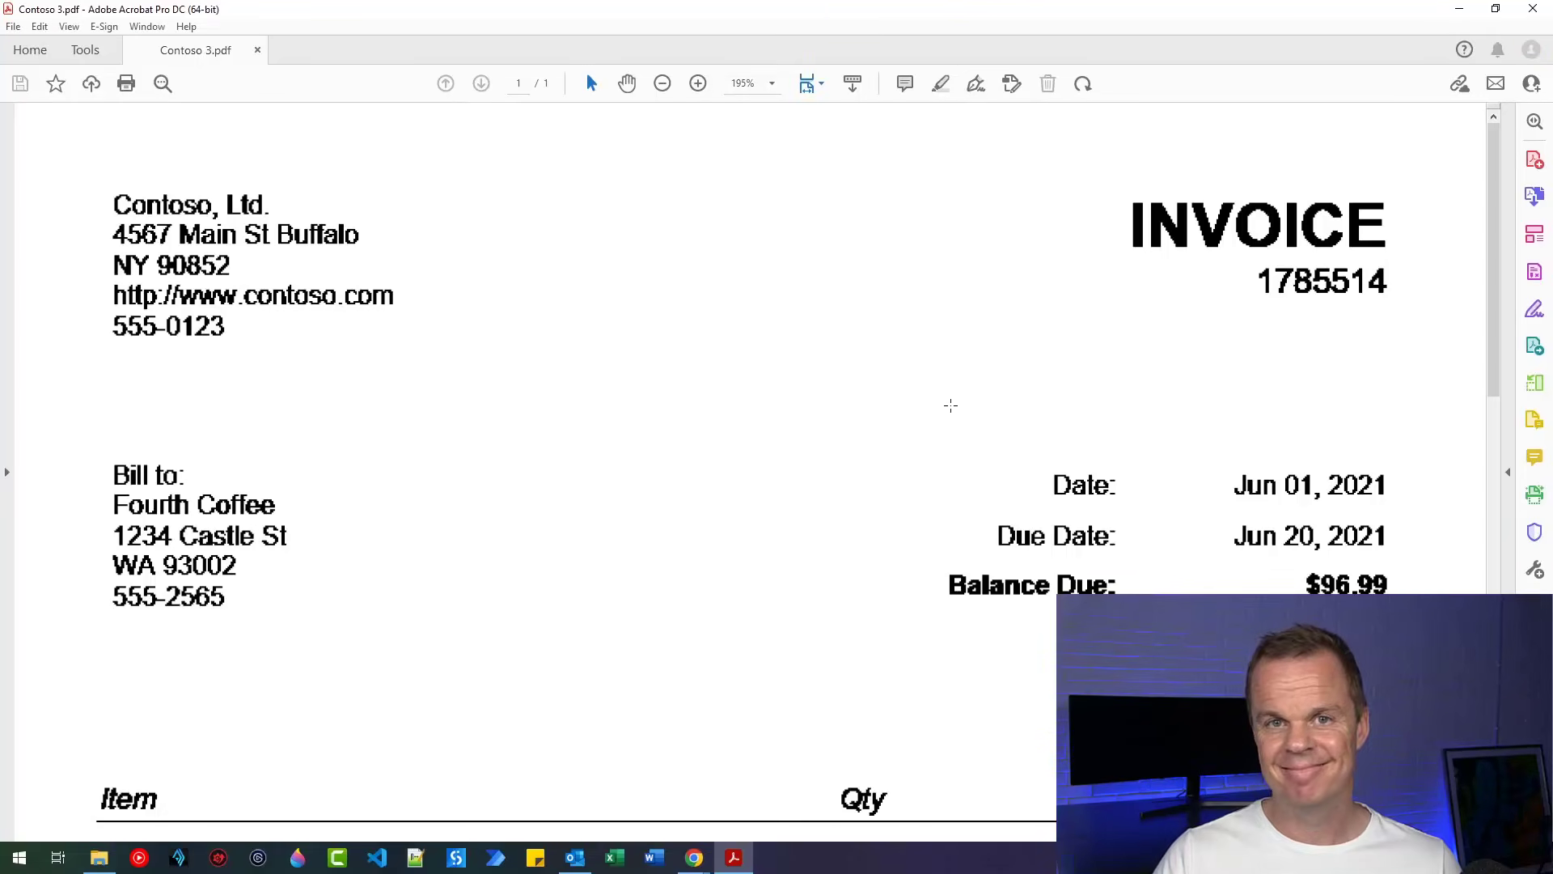
{"action": "left_click", "coordinate": [1531, 10]}
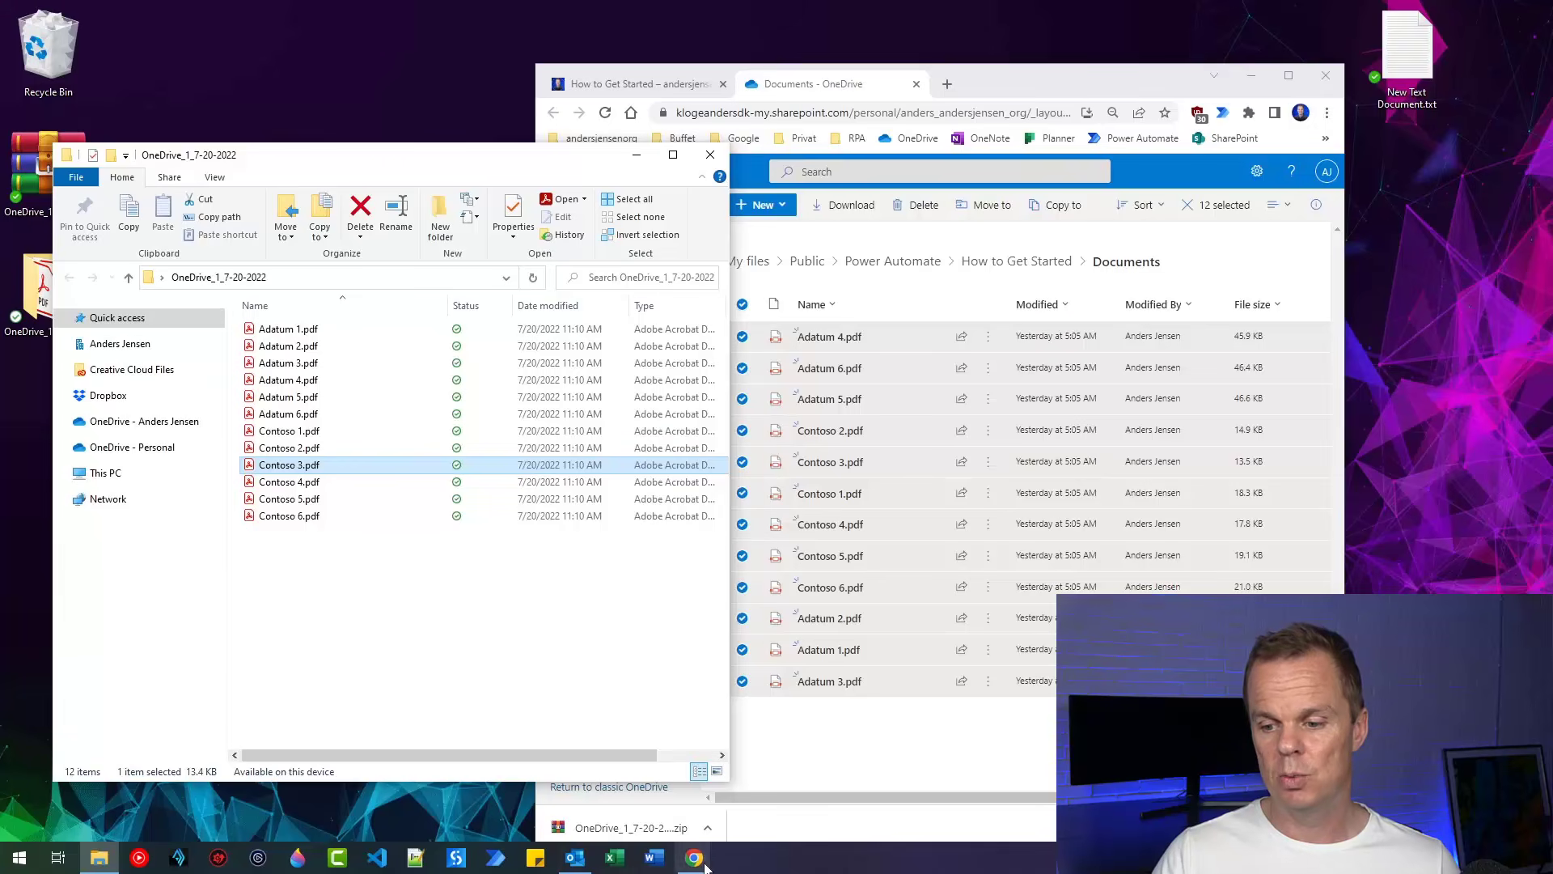
Switch to Power Automate in the main Chrome window and open the AI Builder Explore page
{"action": "mouse_move", "coordinate": [700, 859]}
{"action": "left_click", "coordinate": [661, 806]}
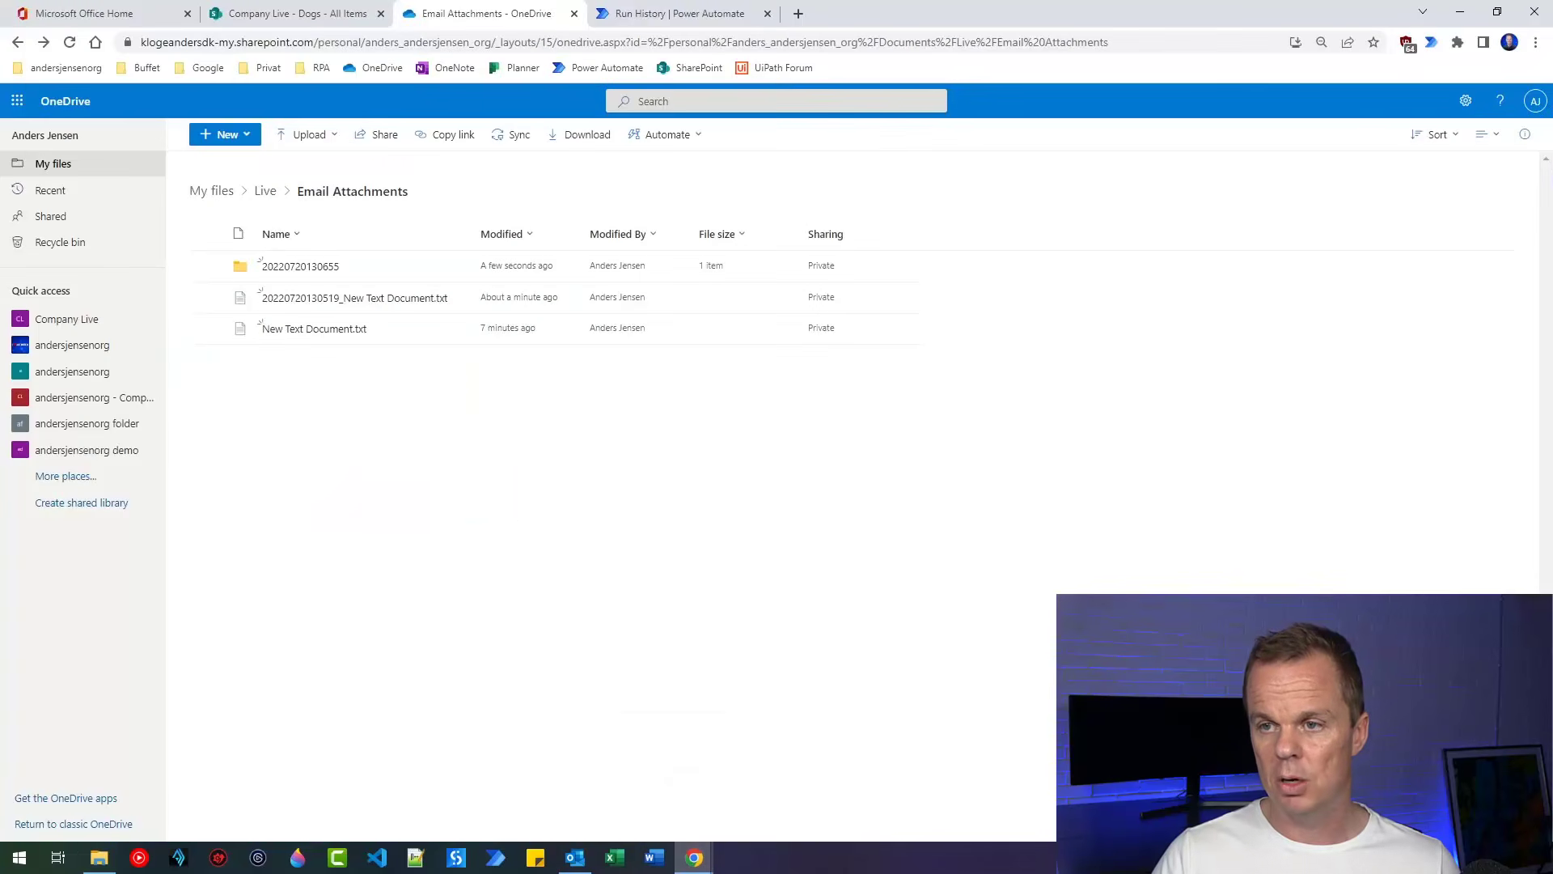
{"action": "left_click", "coordinate": [657, 16]}
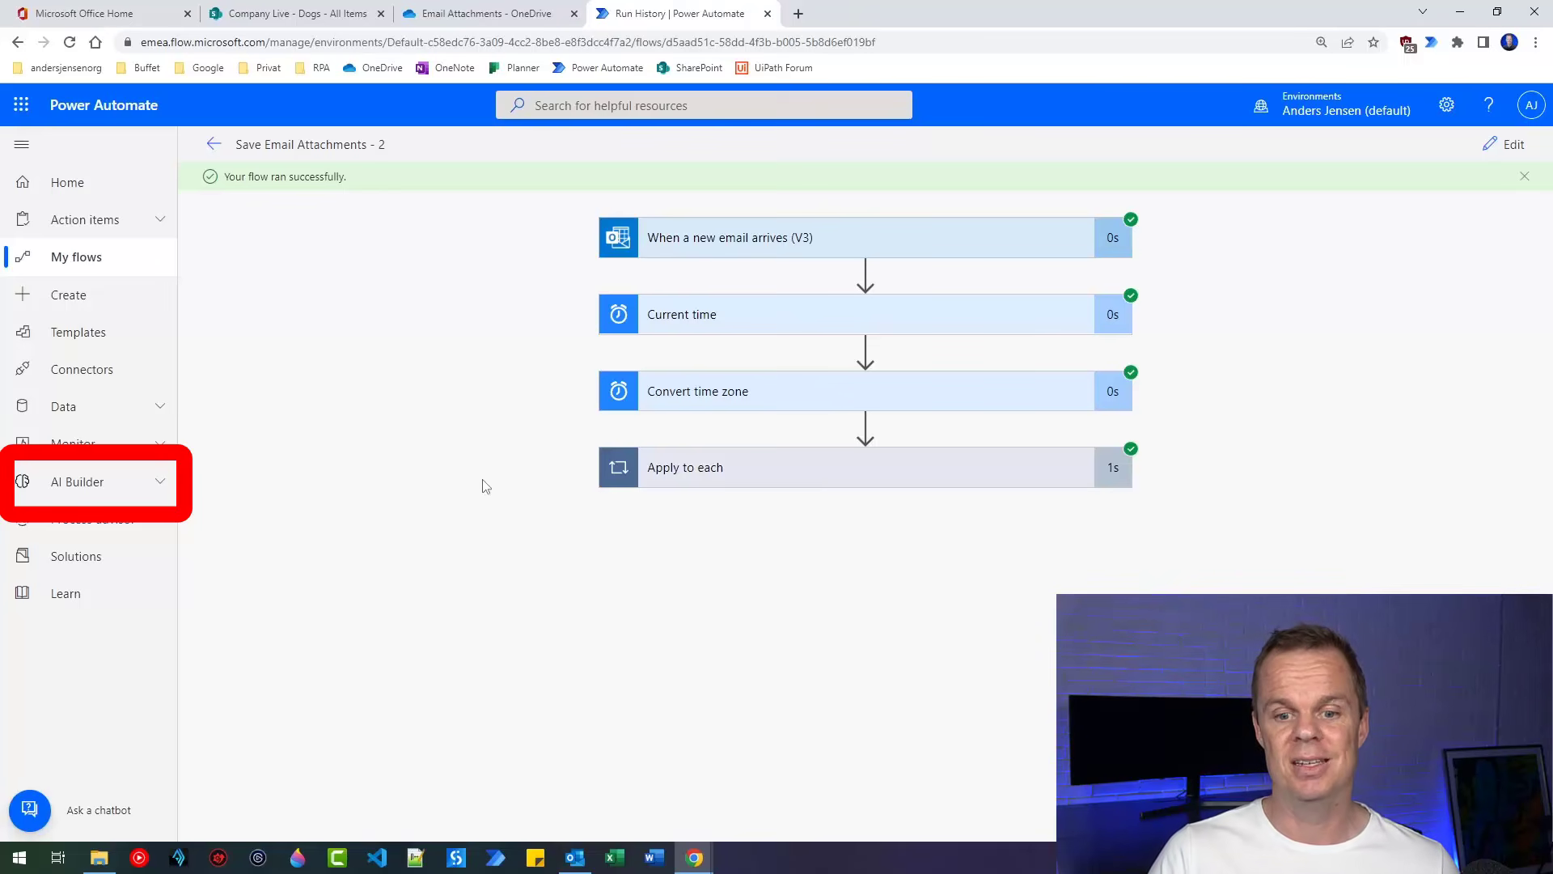
{"action": "left_click", "coordinate": [109, 492]}
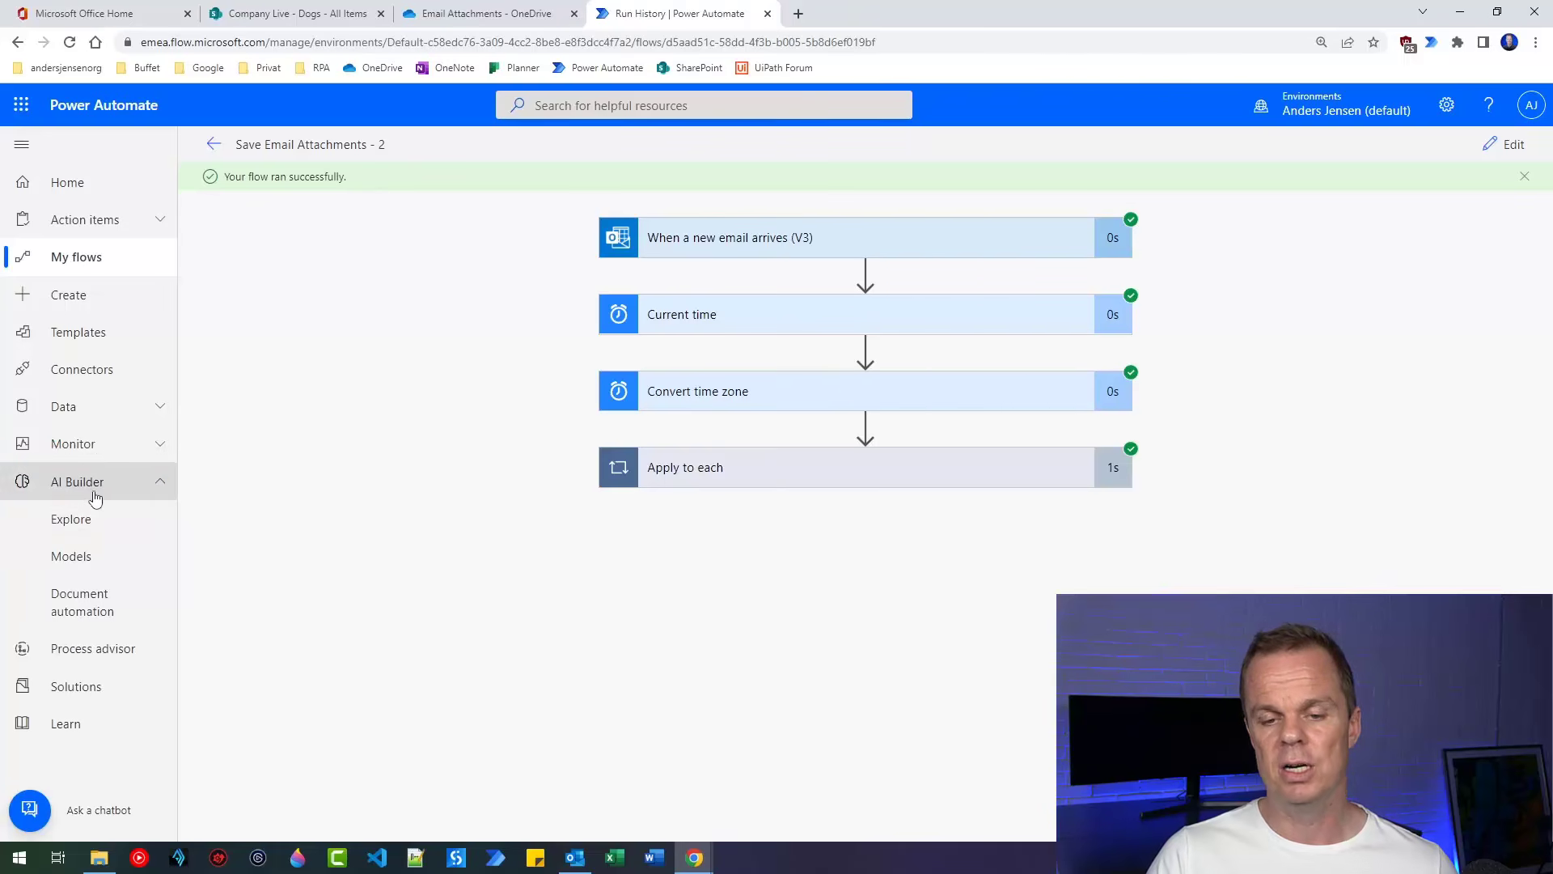
{"action": "left_click", "coordinate": [111, 526]}
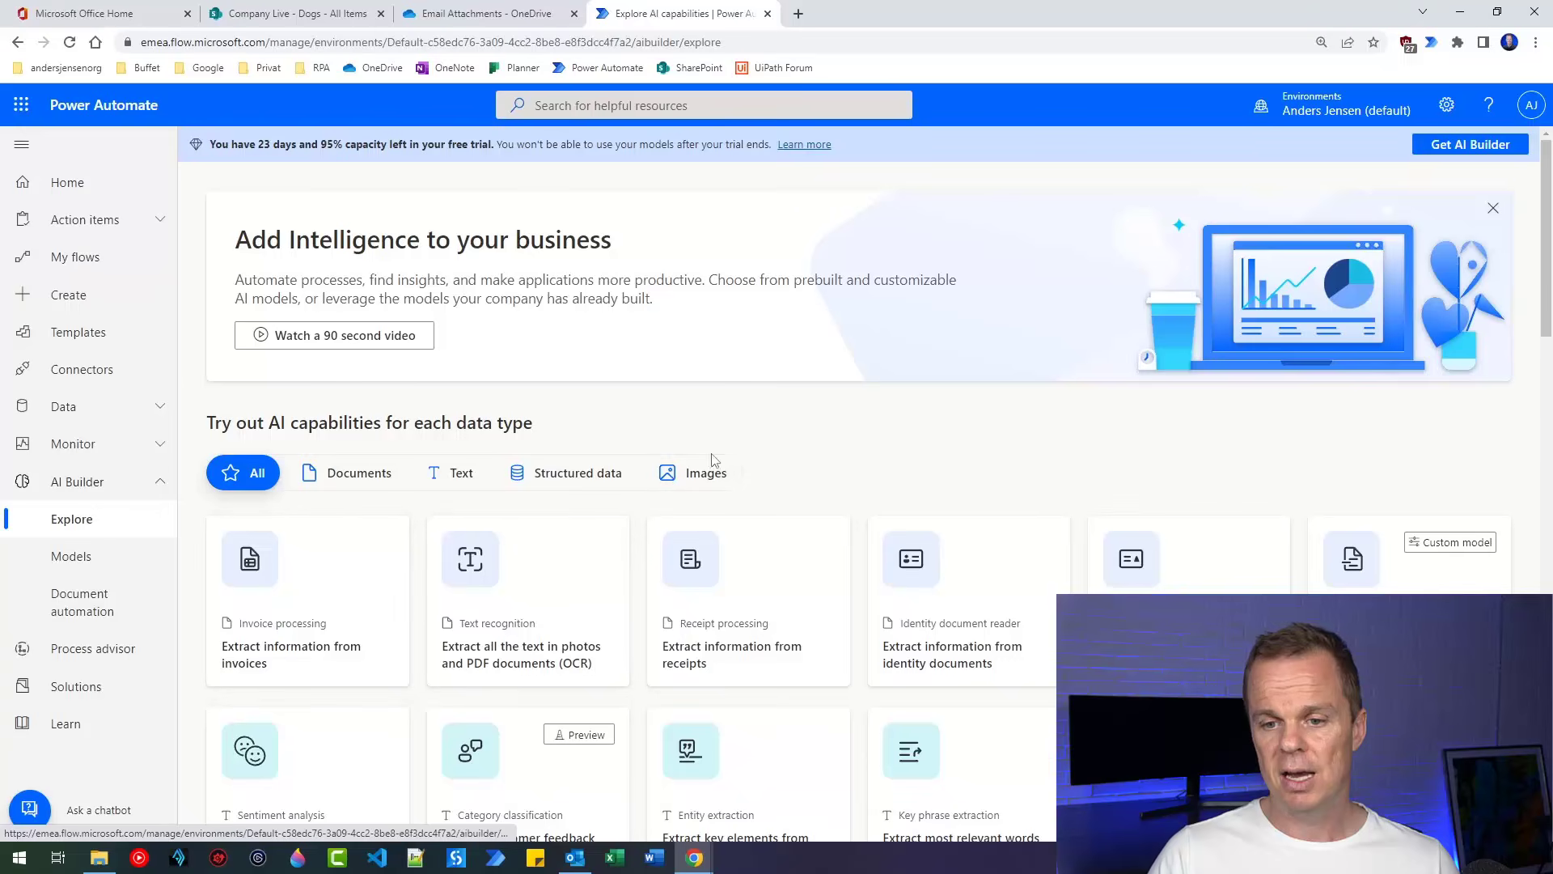
Look over the AI capabilities and try the prebuilt invoice processing model on Contoso 5.pdf from the OneDrive_1_7-20-2022 folder
{"action": "scroll", "coordinate": [818, 477], "scroll_direction": "down", "scroll_amount": 6}
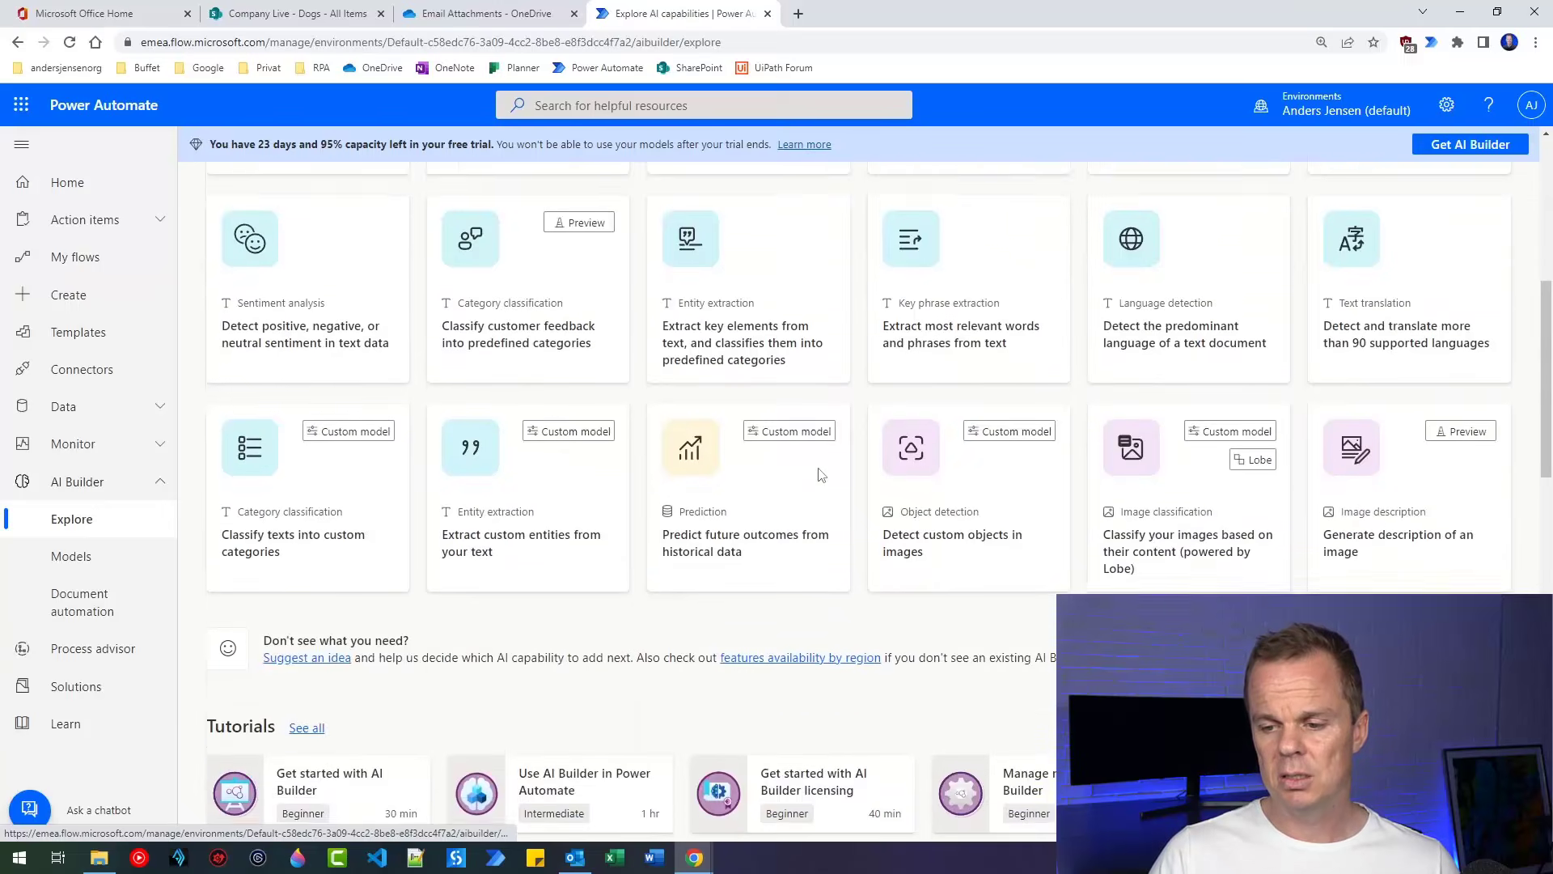
{"action": "scroll", "coordinate": [819, 474], "scroll_direction": "up", "scroll_amount": 6}
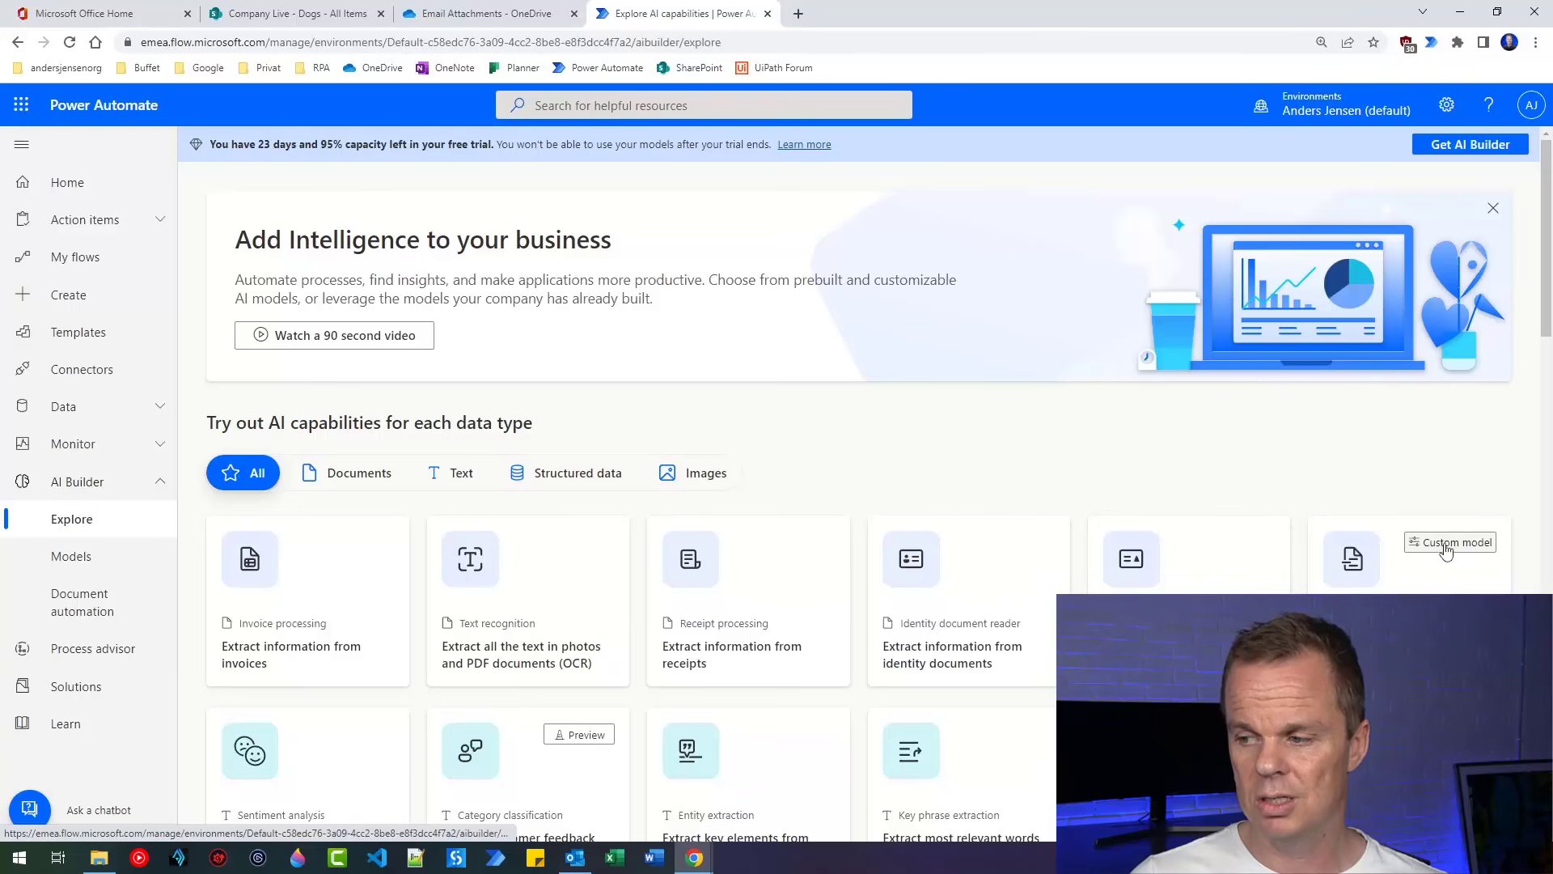
{"action": "scroll", "coordinate": [1446, 550], "scroll_direction": "down", "scroll_amount": 4}
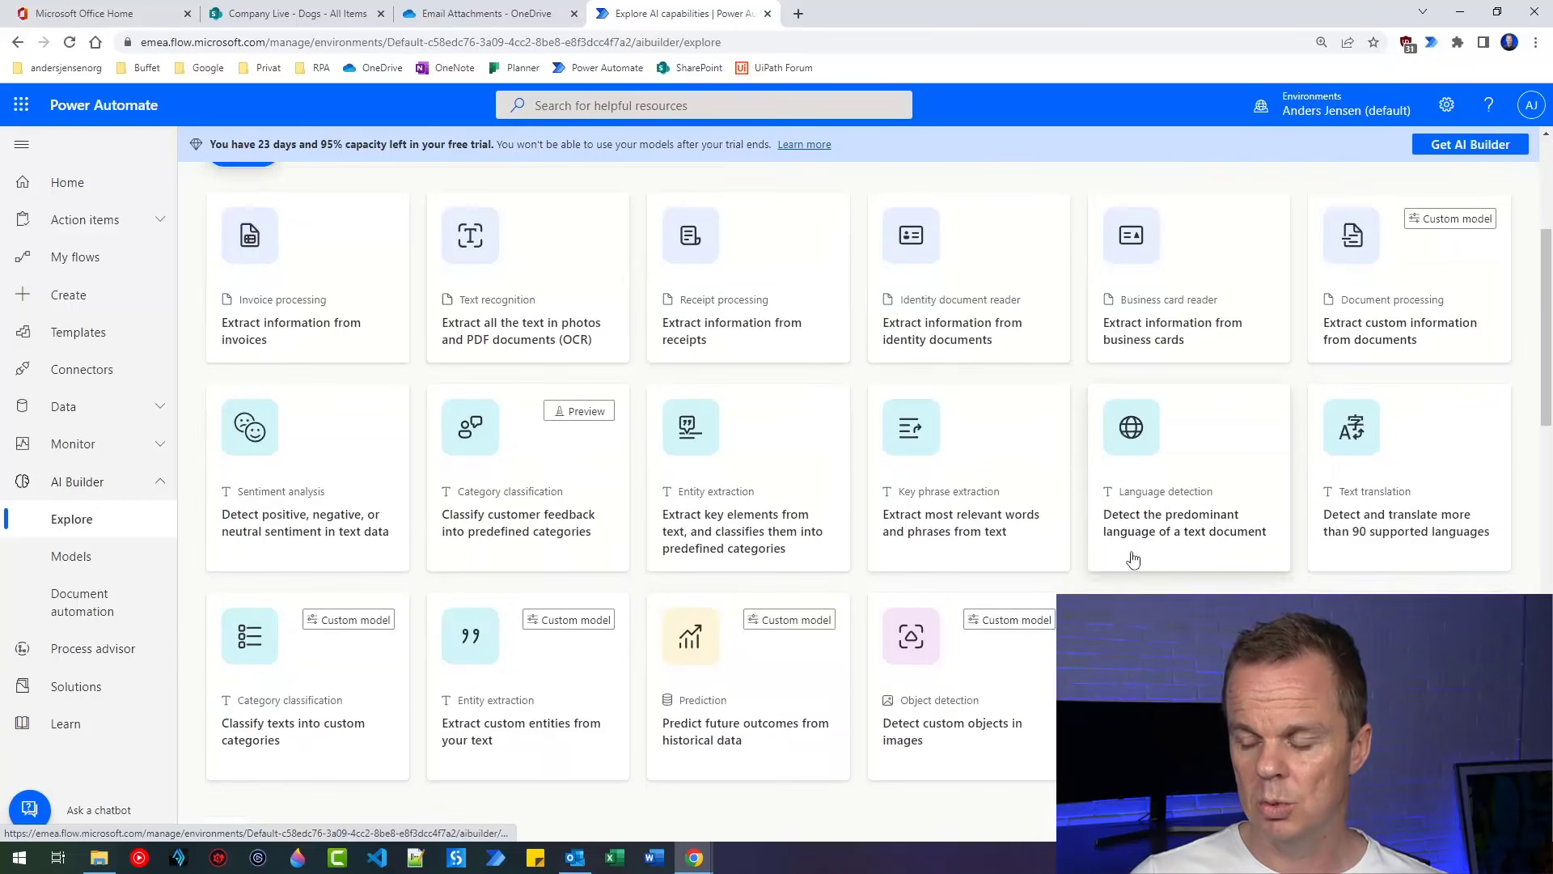
{"action": "scroll", "coordinate": [1129, 555], "scroll_direction": "up", "scroll_amount": 4}
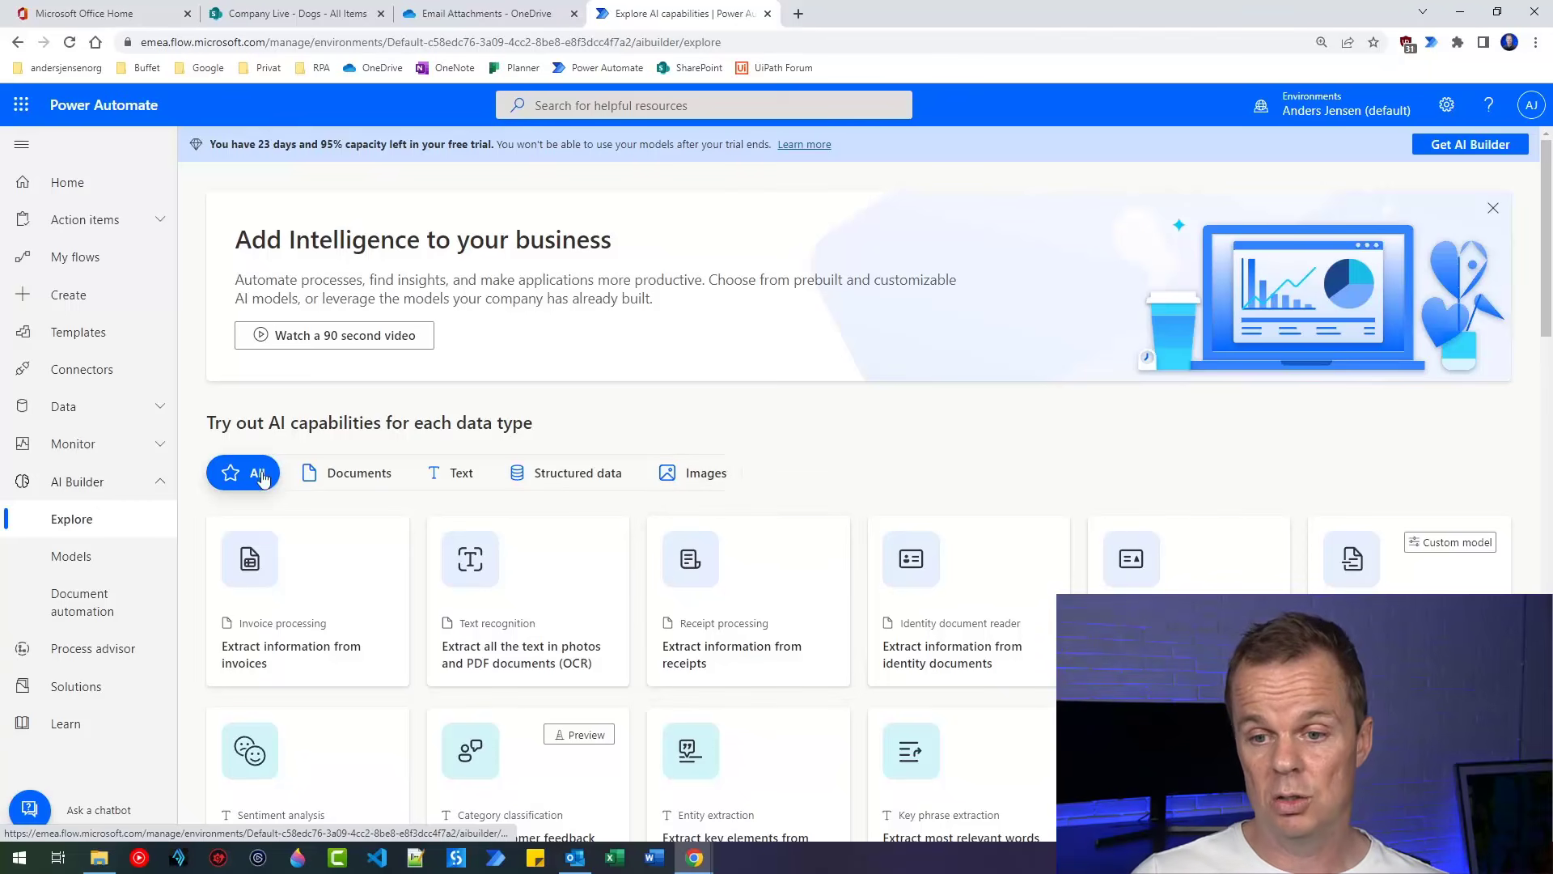
{"action": "left_click", "coordinate": [259, 612]}
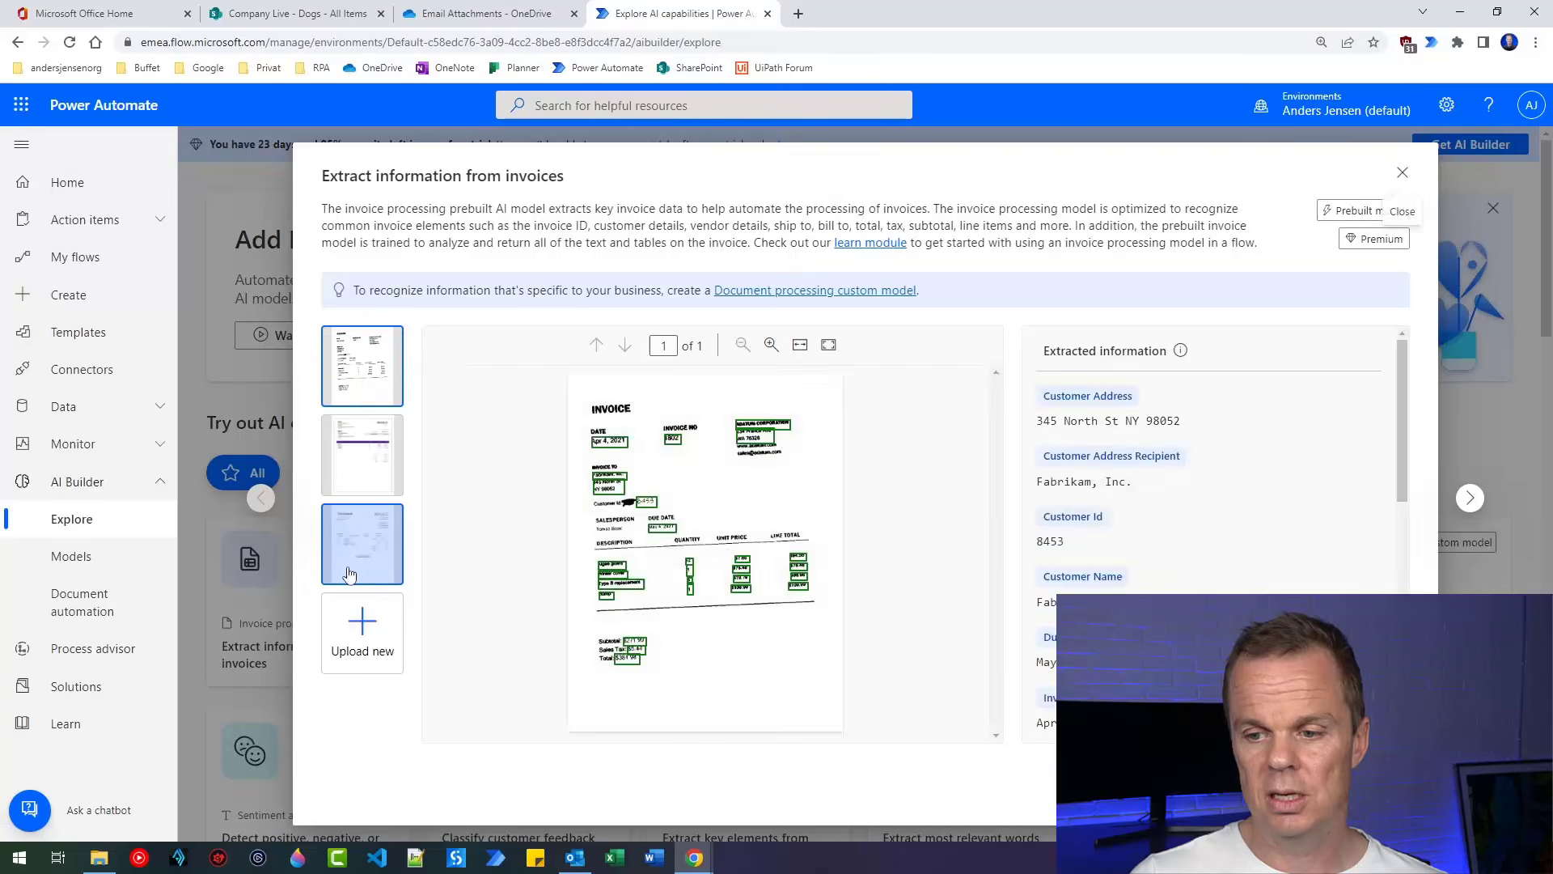
{"action": "left_click", "coordinate": [377, 655]}
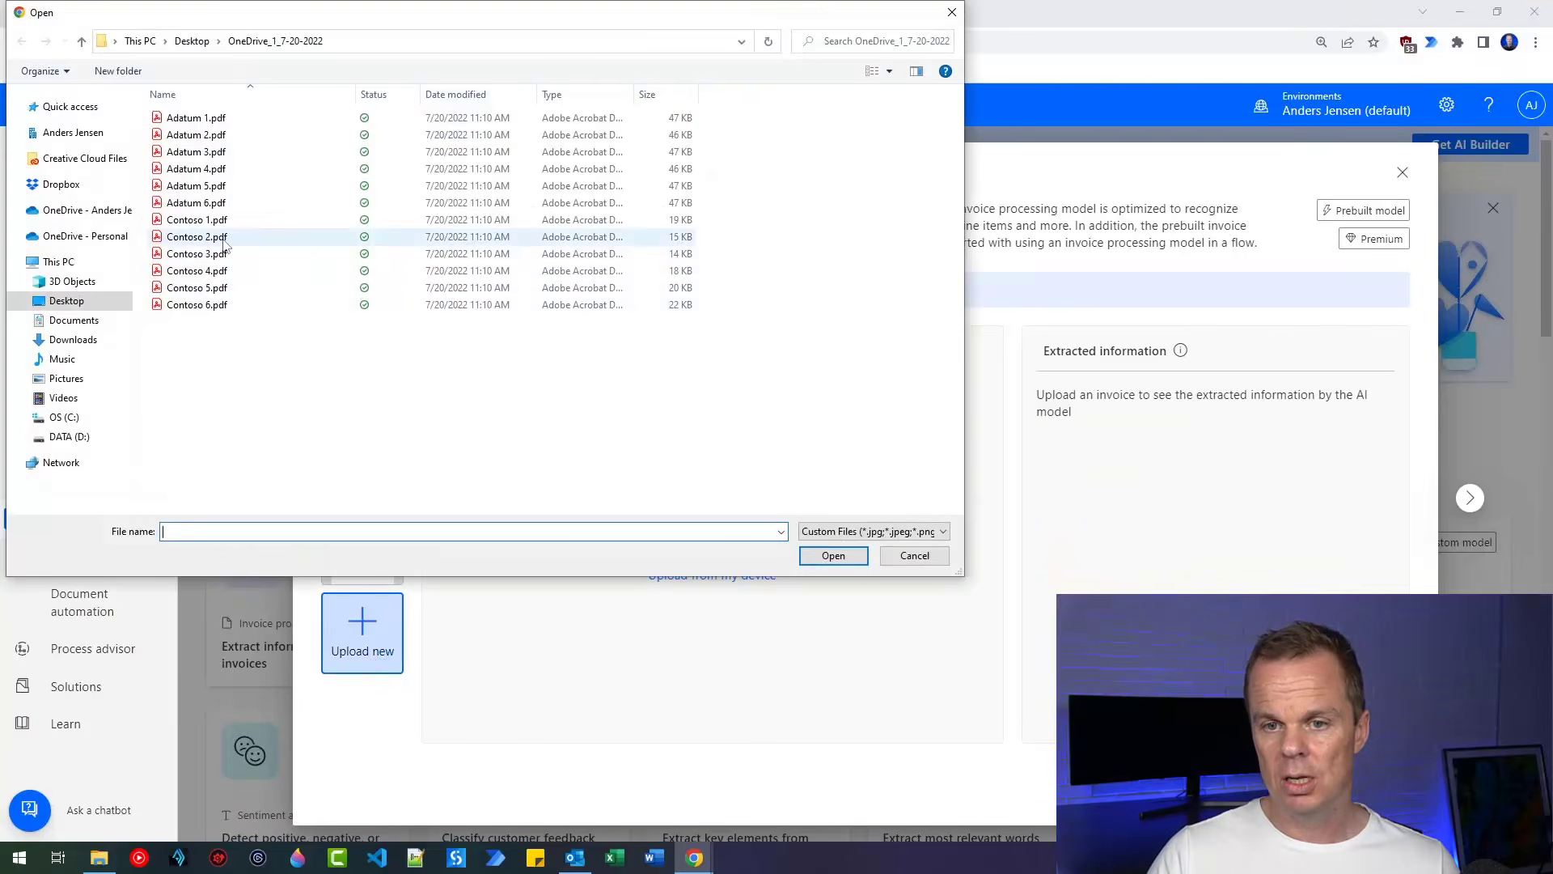
{"action": "left_click", "coordinate": [219, 287]}
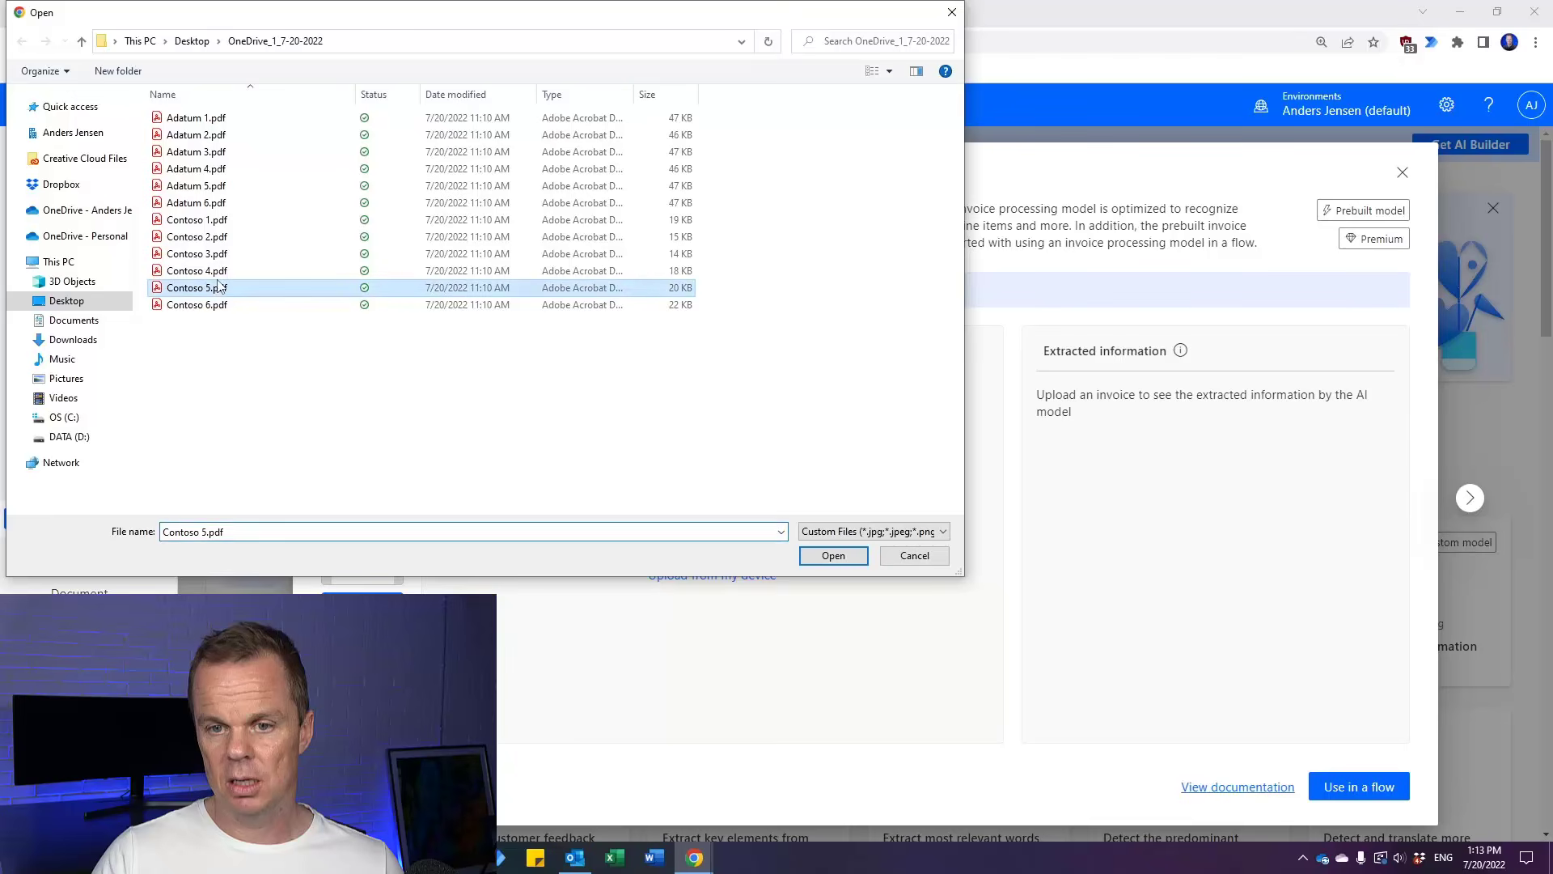
{"action": "left_click", "coordinate": [833, 557]}
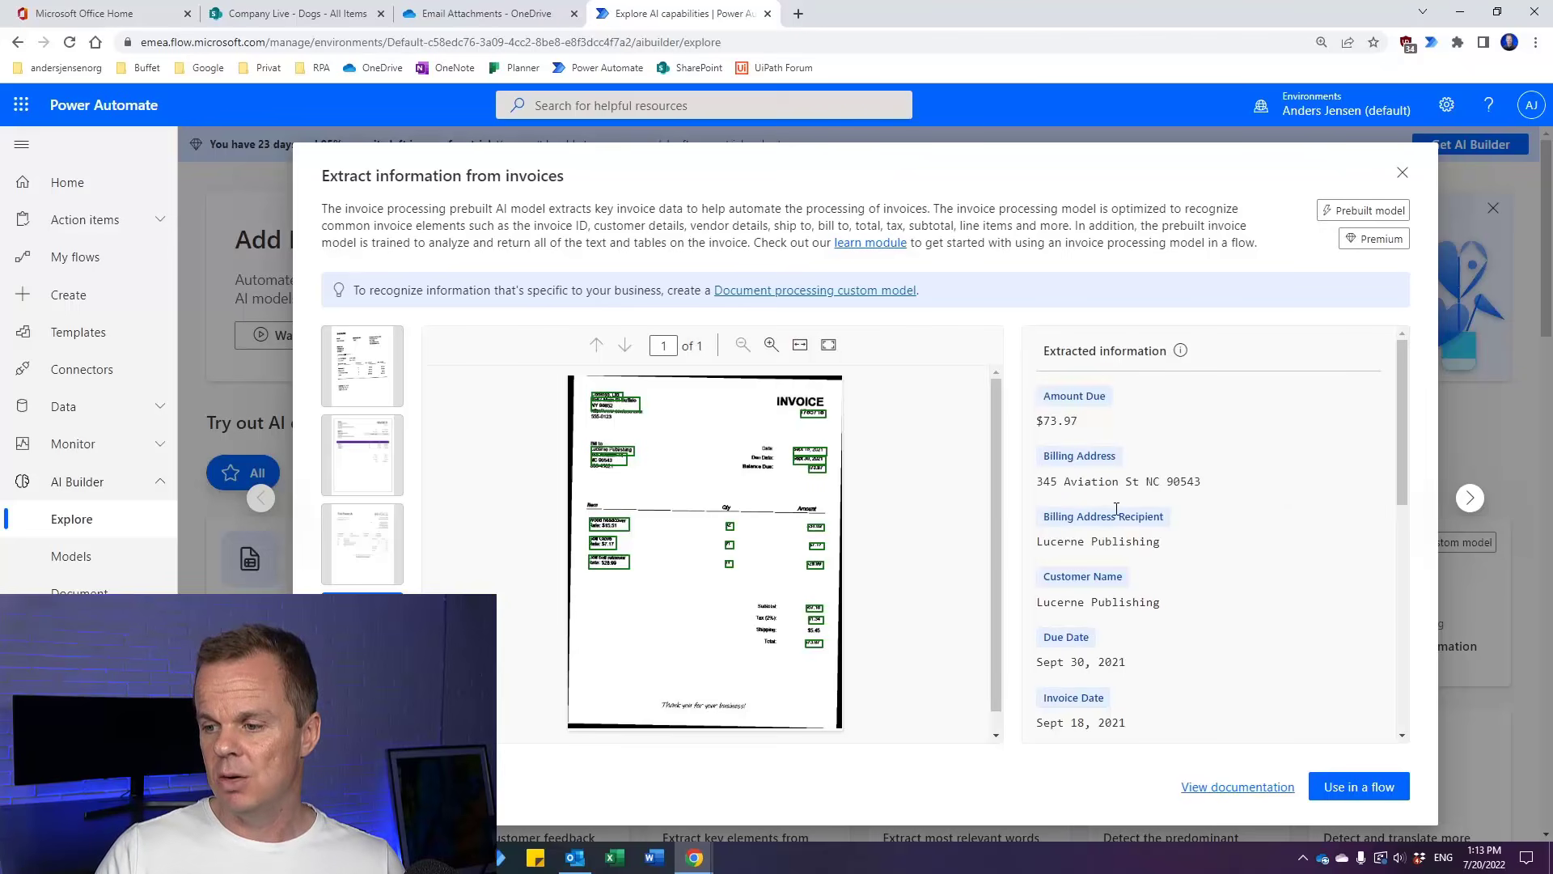
Examine the extracted fields, line items and confidence scores for the uploaded invoice, and close the model preview
{"action": "scroll", "coordinate": [1144, 516], "scroll_direction": "down", "scroll_amount": 3}
{"action": "scroll", "coordinate": [1146, 519], "scroll_direction": "down", "scroll_amount": 4}
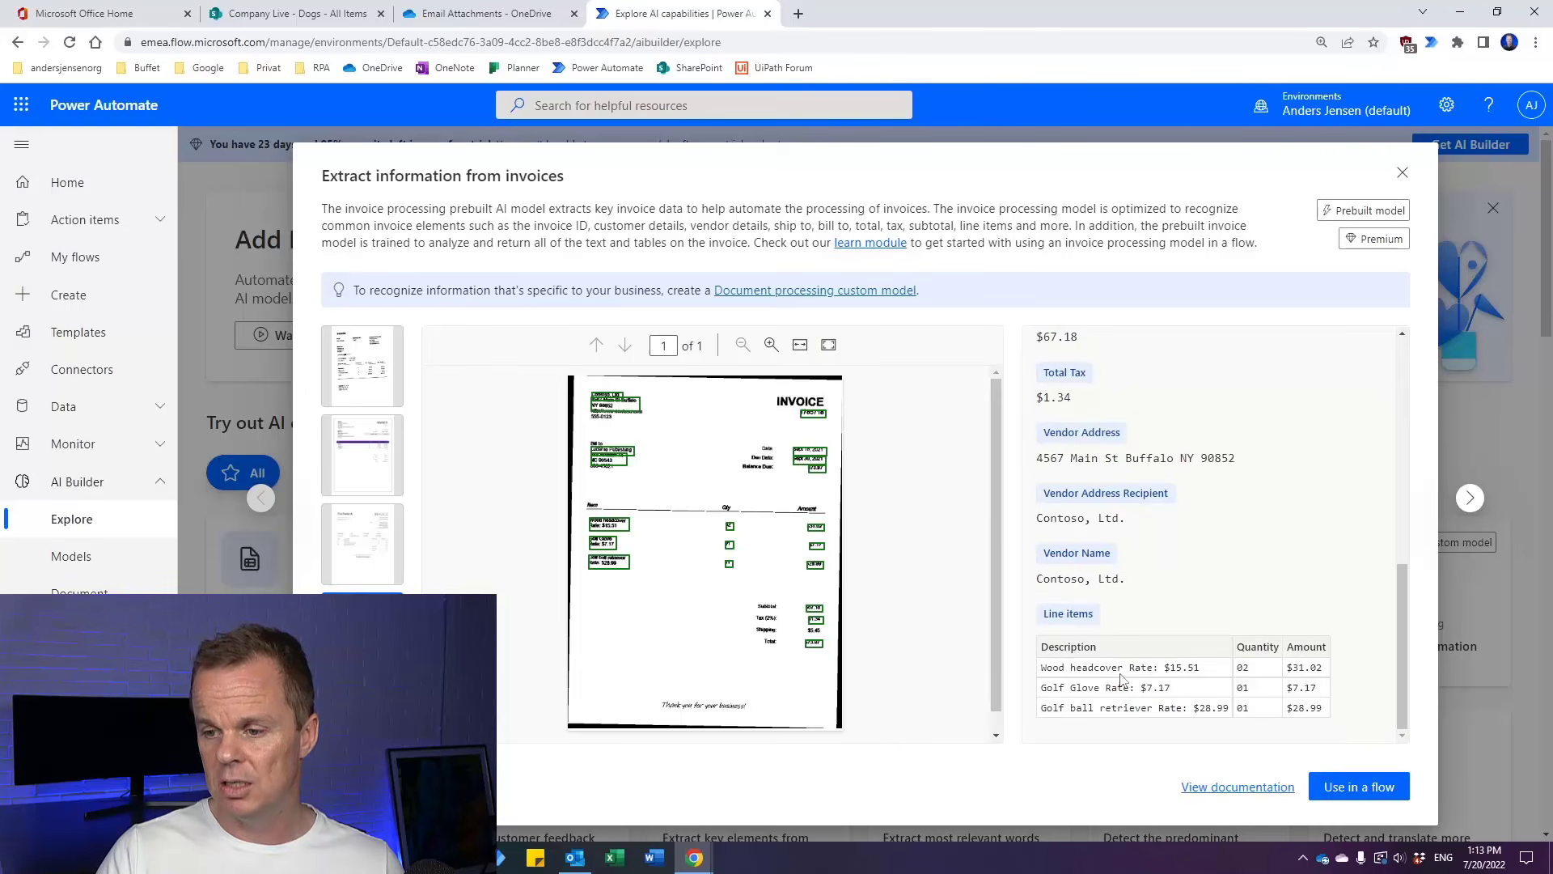
{"action": "mouse_move", "coordinate": [607, 528]}
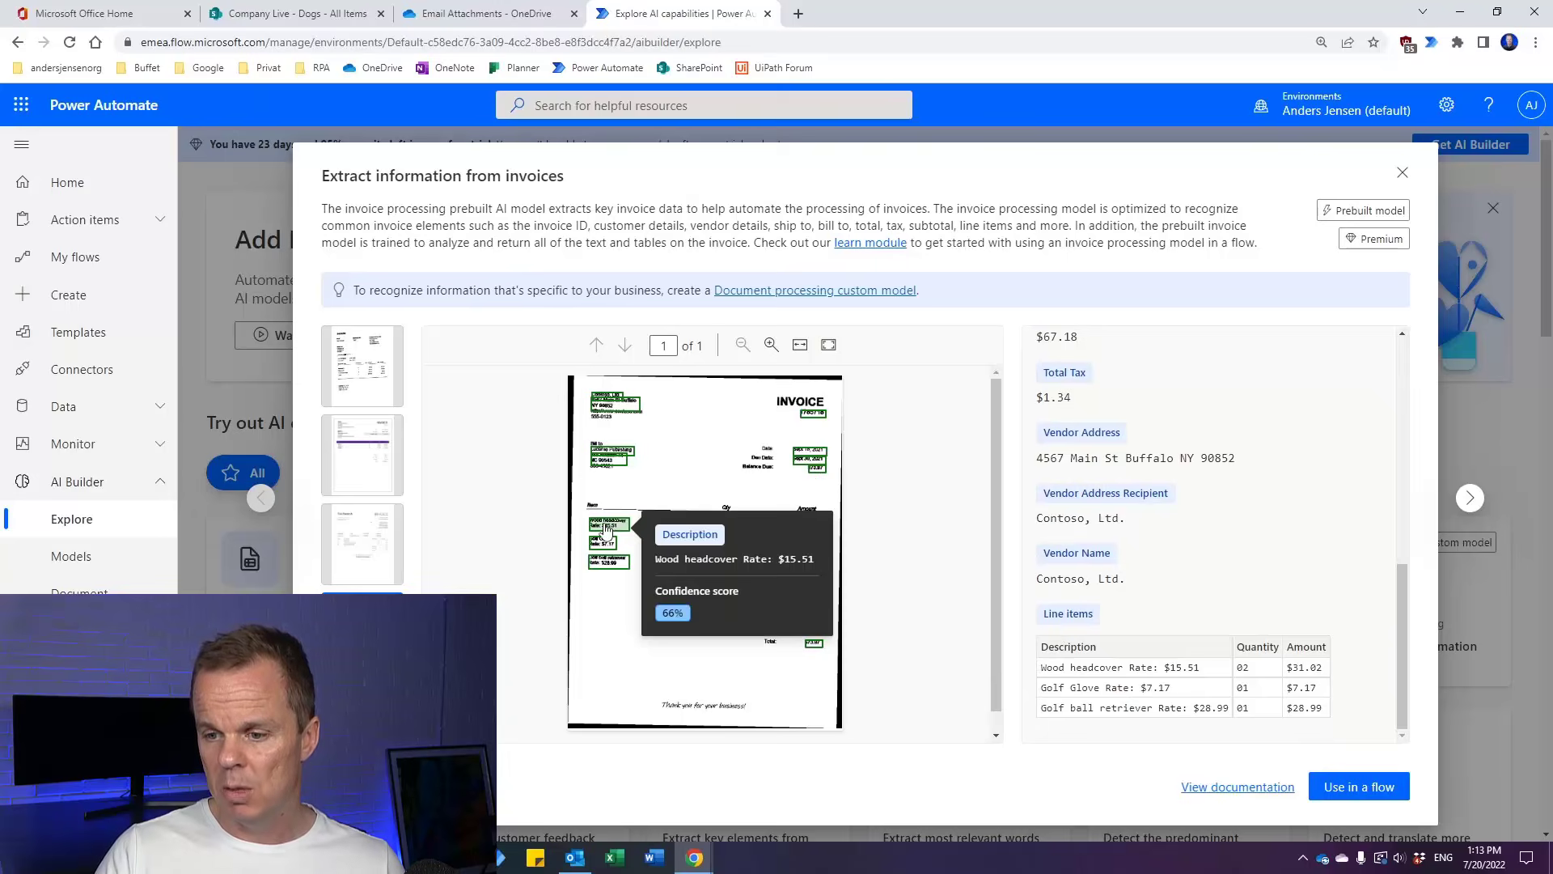
{"action": "mouse_move", "coordinate": [611, 470]}
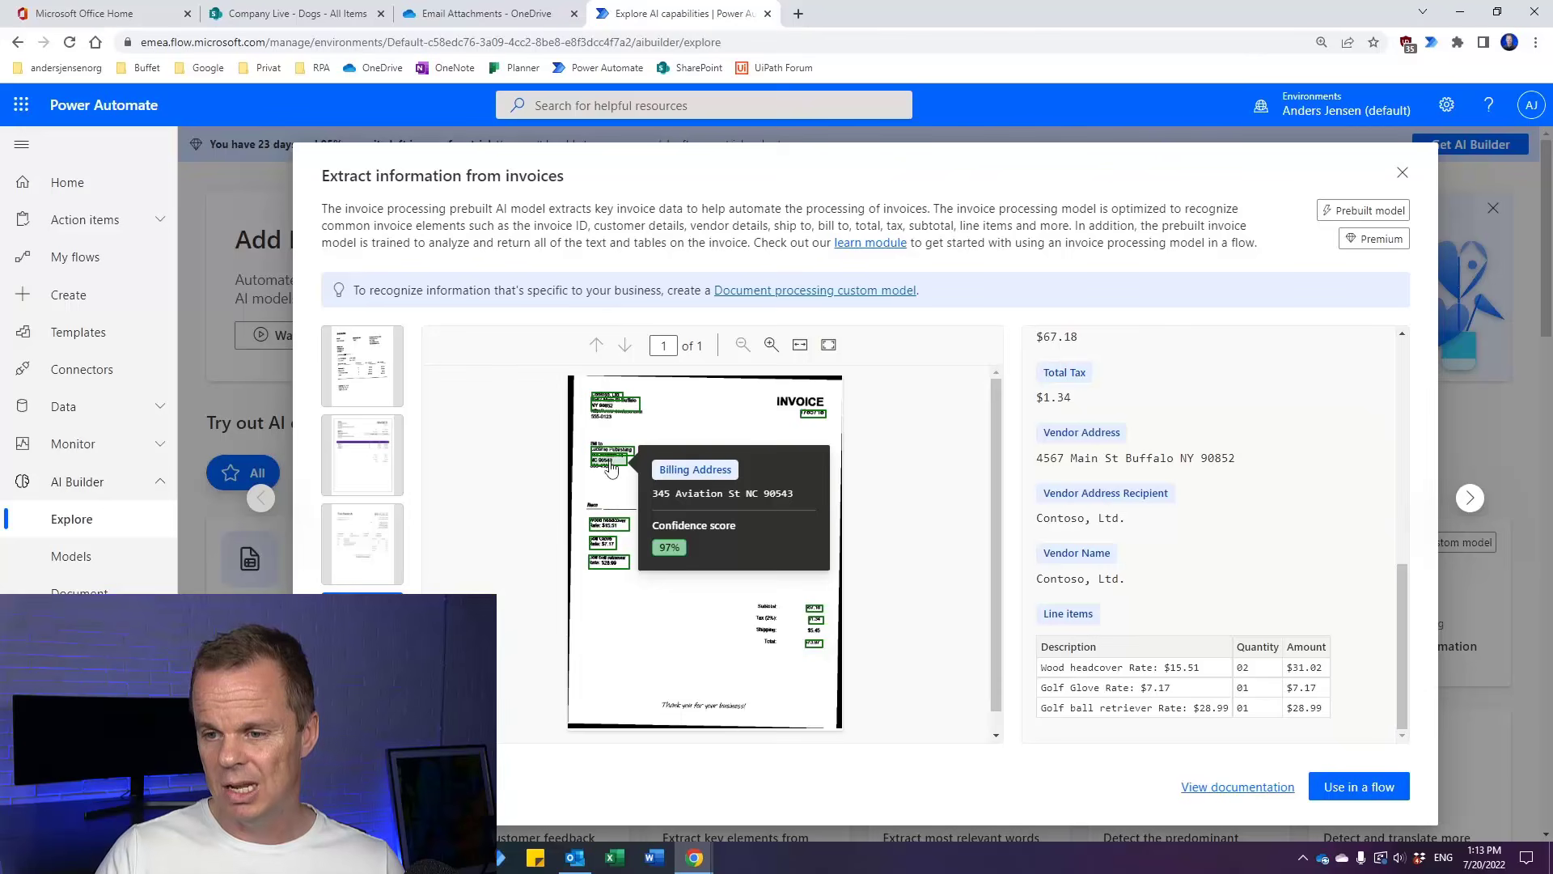
{"action": "mouse_move", "coordinate": [623, 414]}
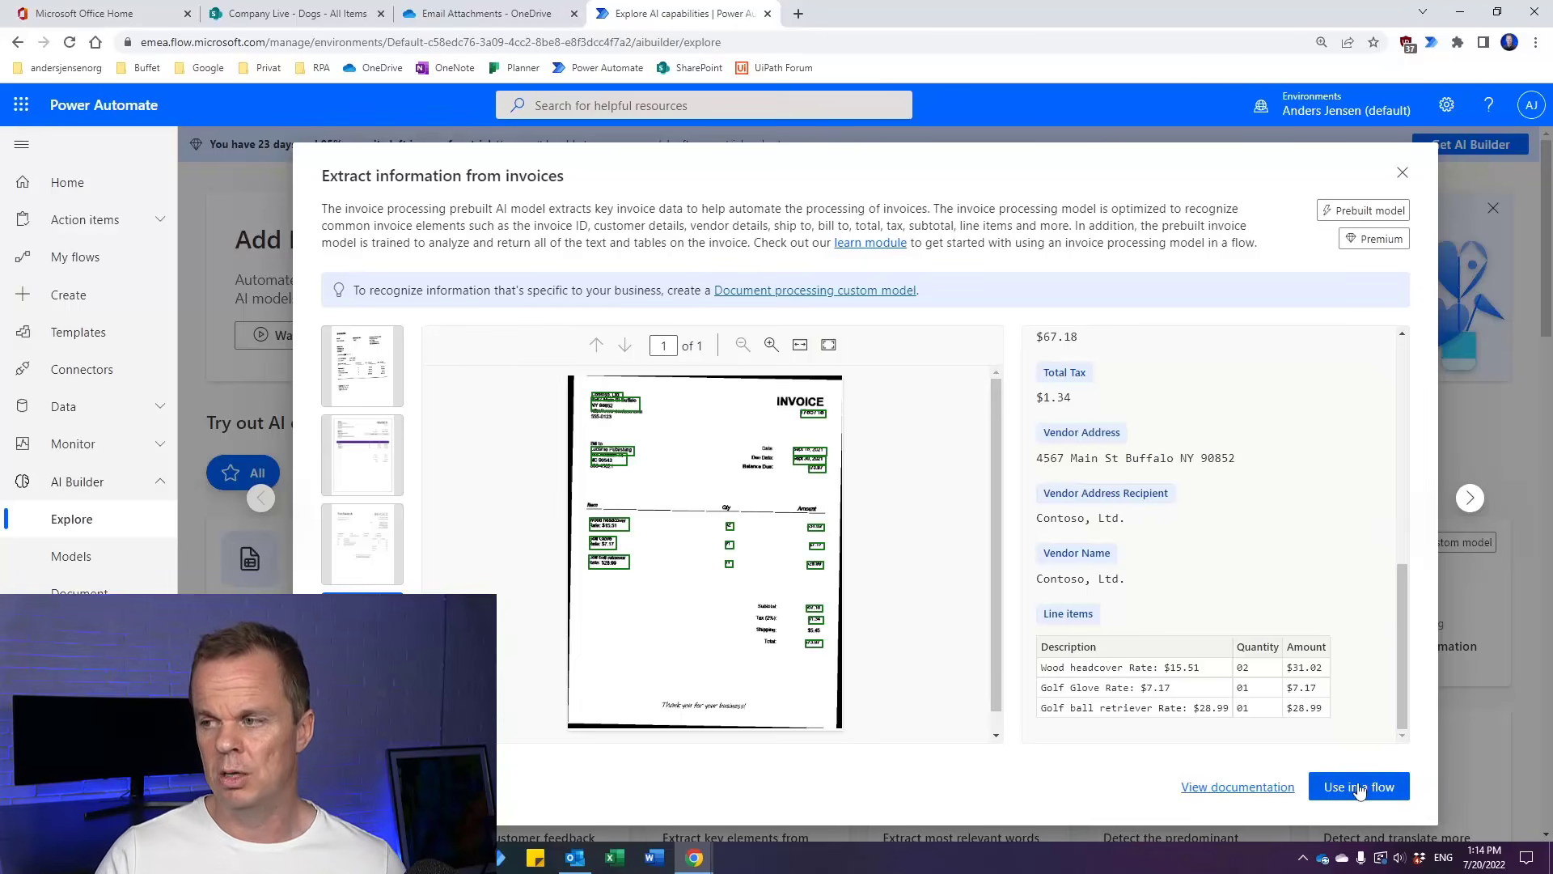
{"action": "left_click", "coordinate": [1402, 173]}
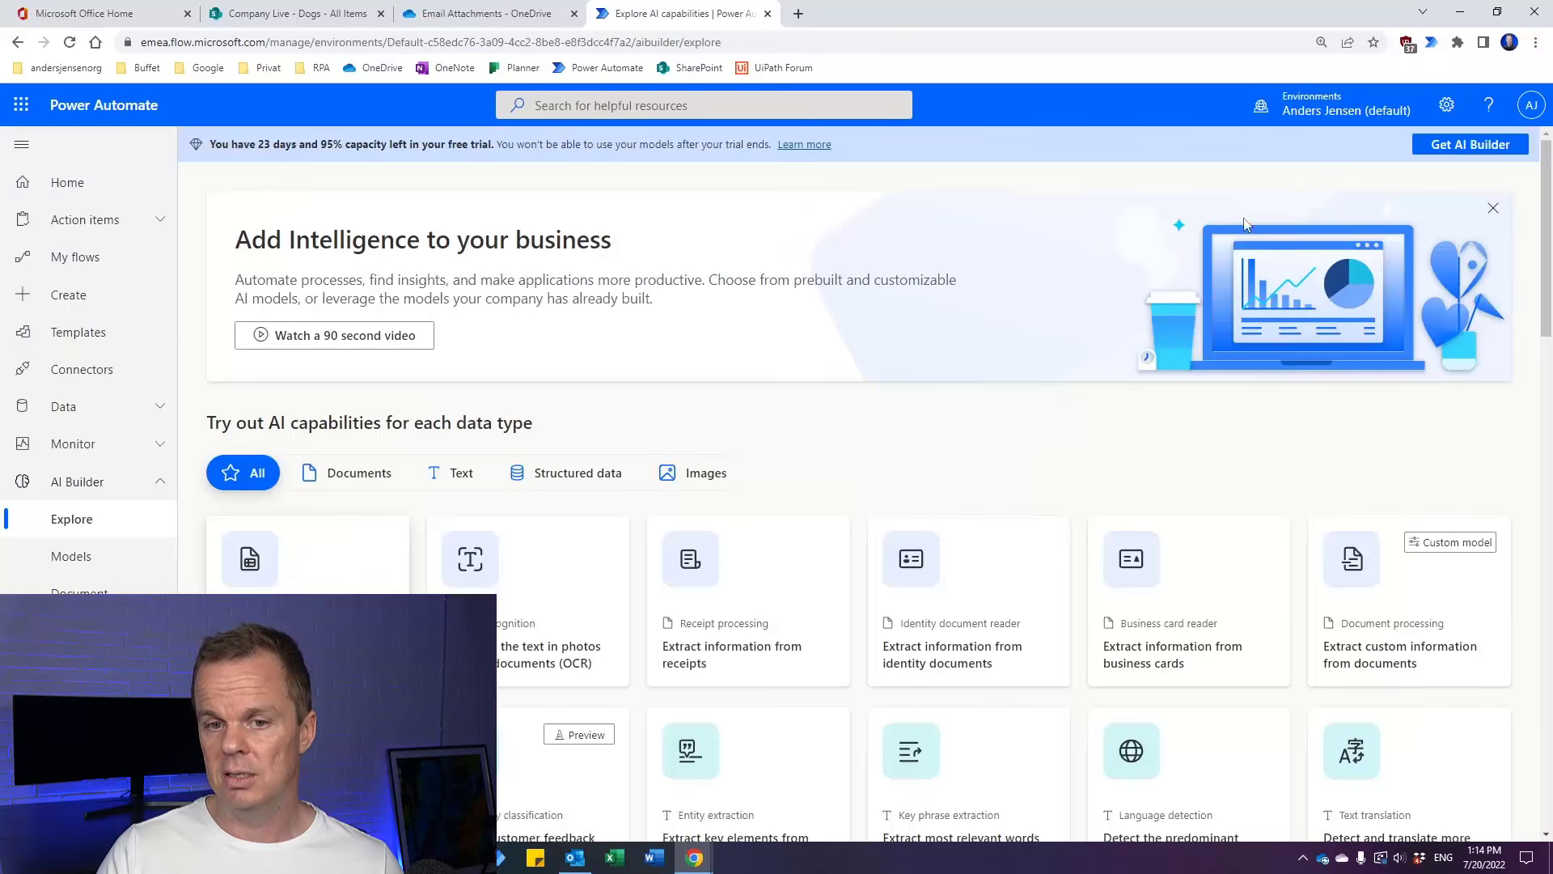
Create an instant cloud flow named Document Processing that uses the Manually trigger a flow trigger
{"action": "left_click", "coordinate": [118, 301]}
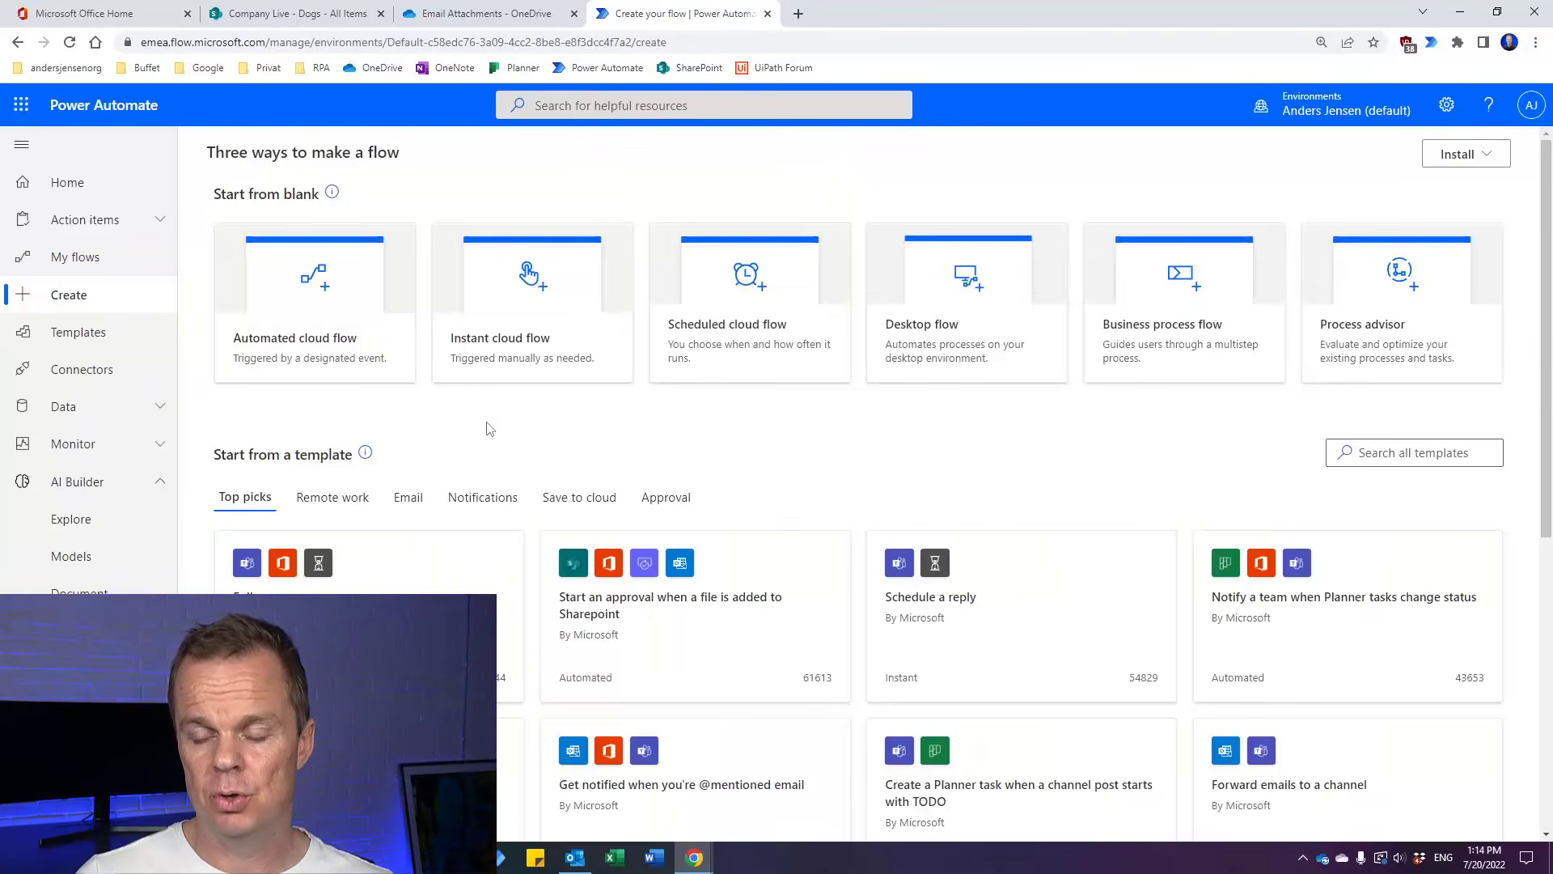
{"action": "left_click", "coordinate": [532, 341]}
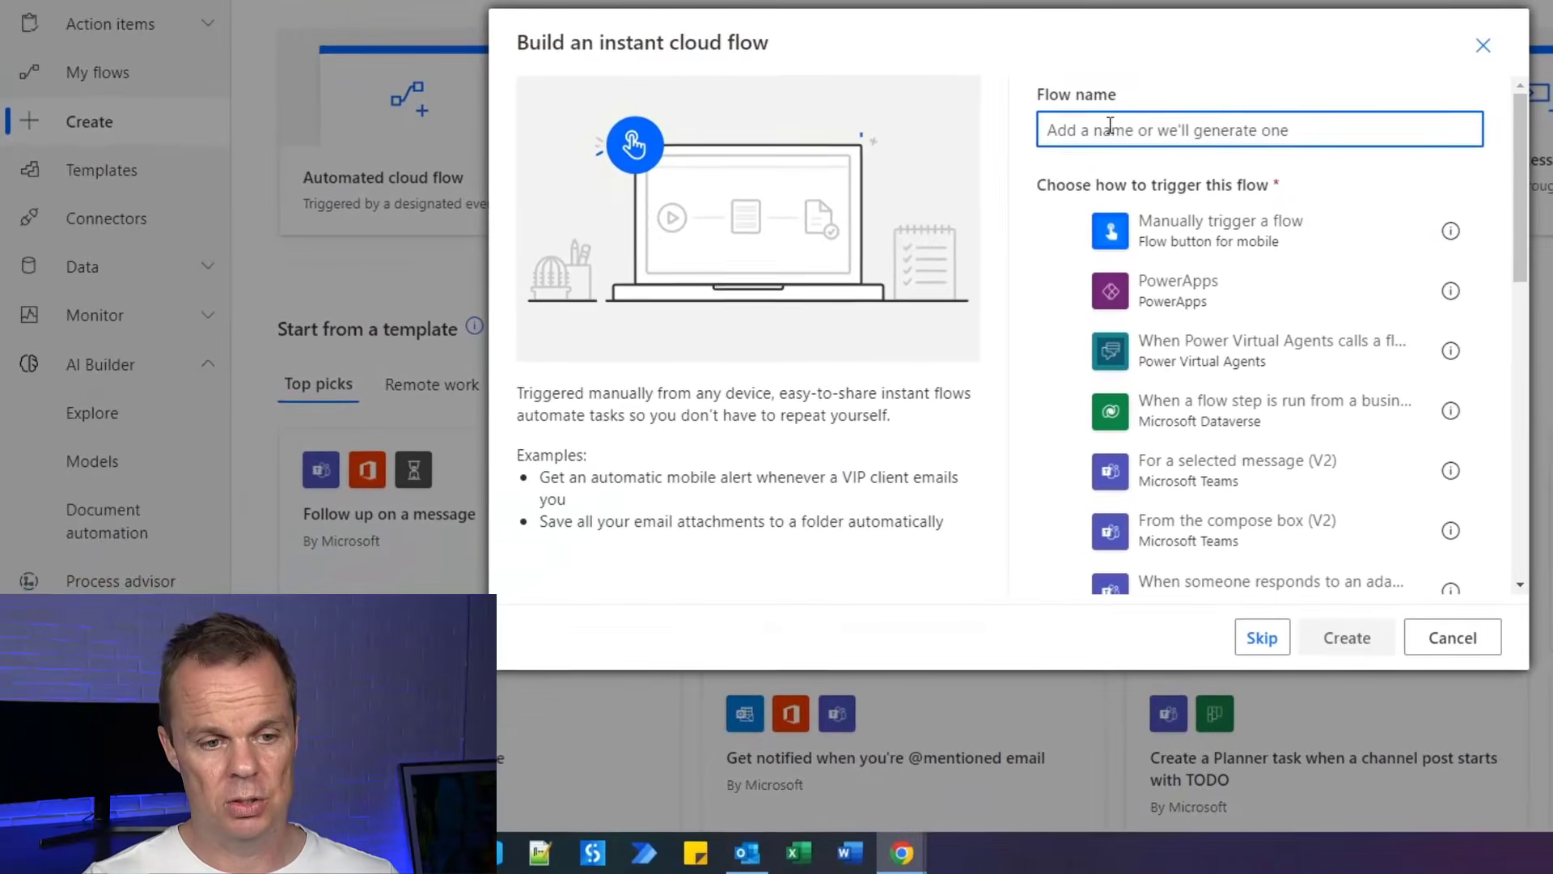
{"action": "type", "text": "Doc"}
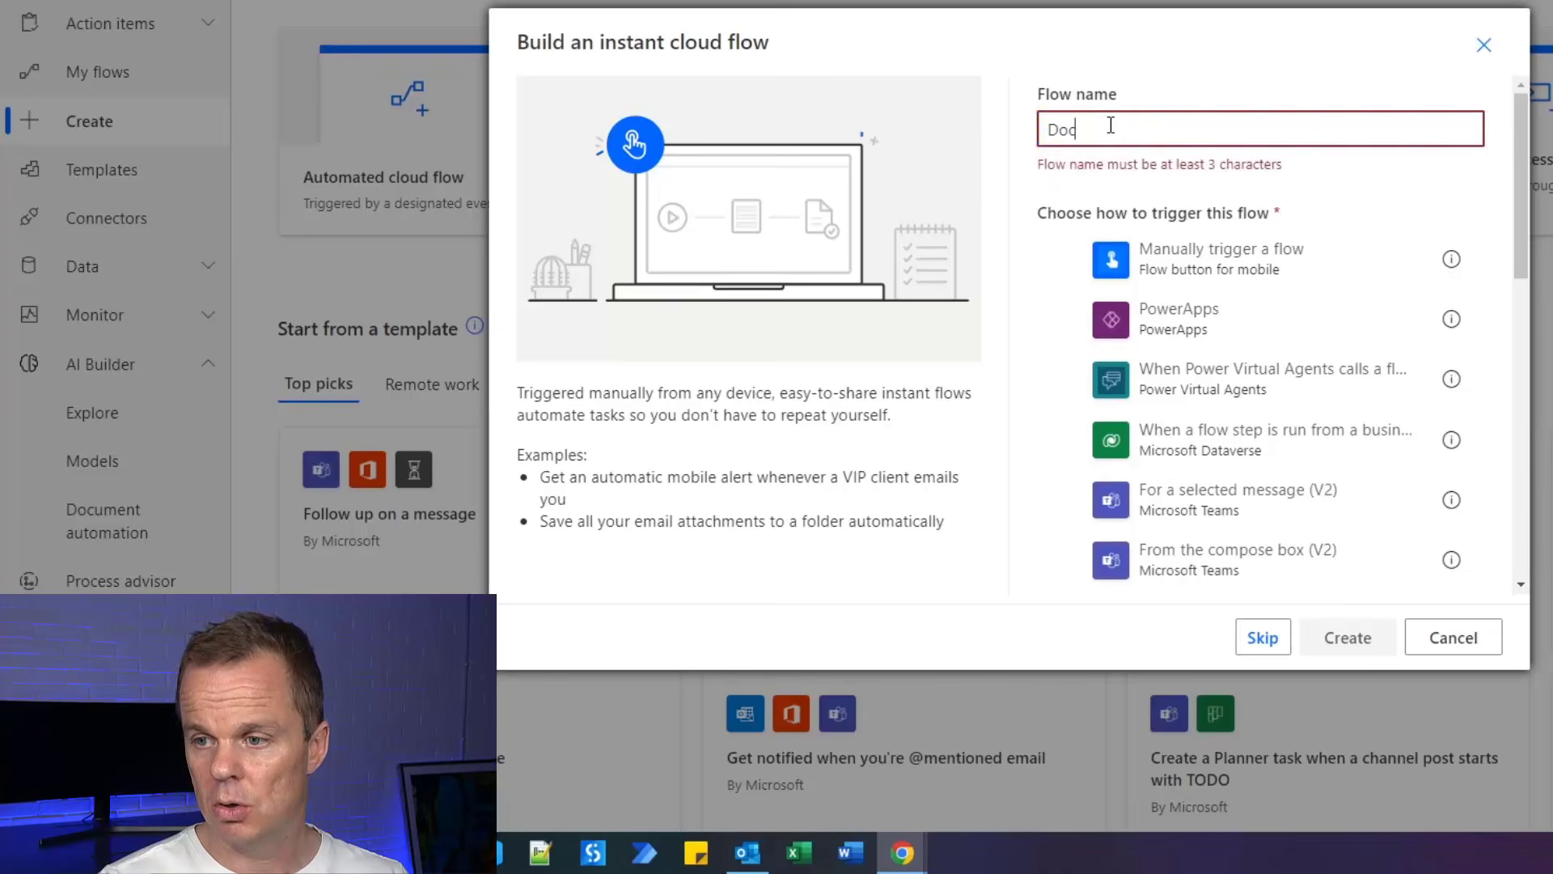
{"action": "type", "text": "ument Pr"}
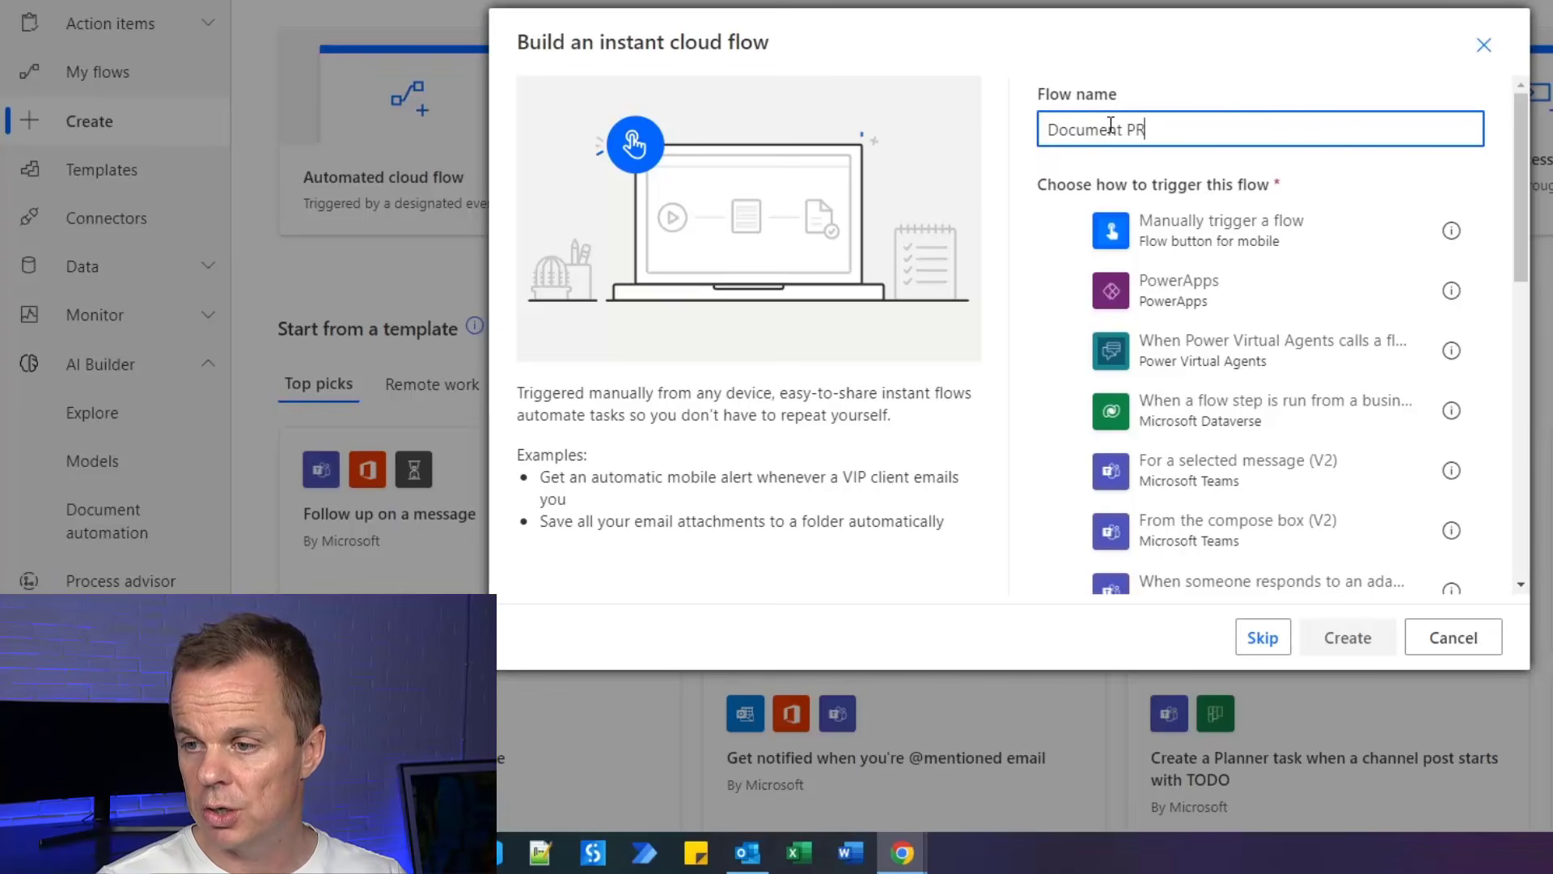
{"action": "type", "text": "ocessing"}
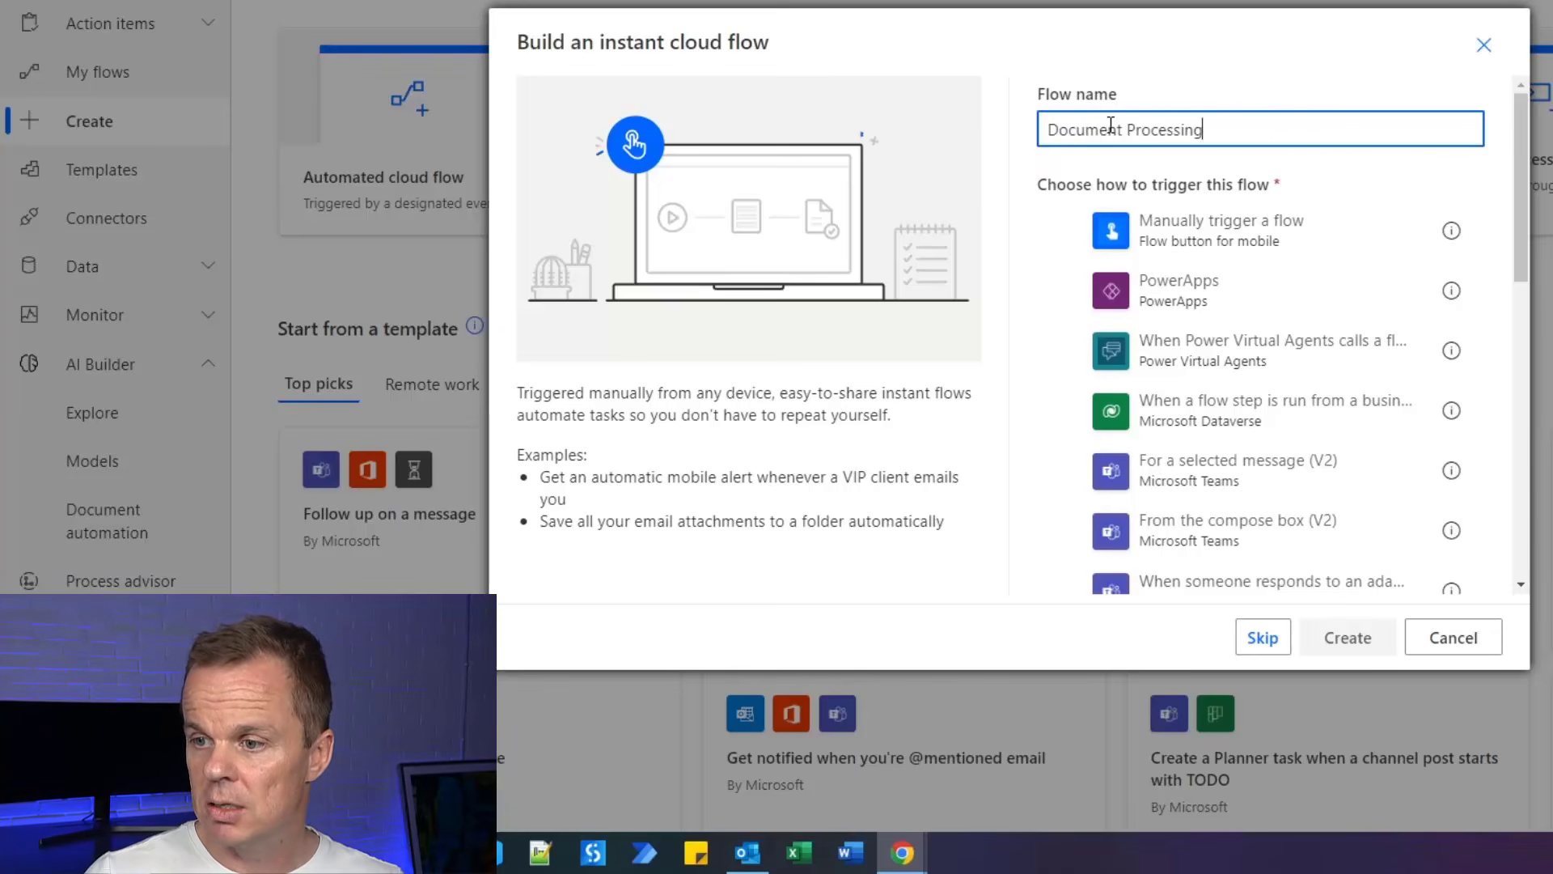
{"action": "left_click", "coordinate": [1260, 230]}
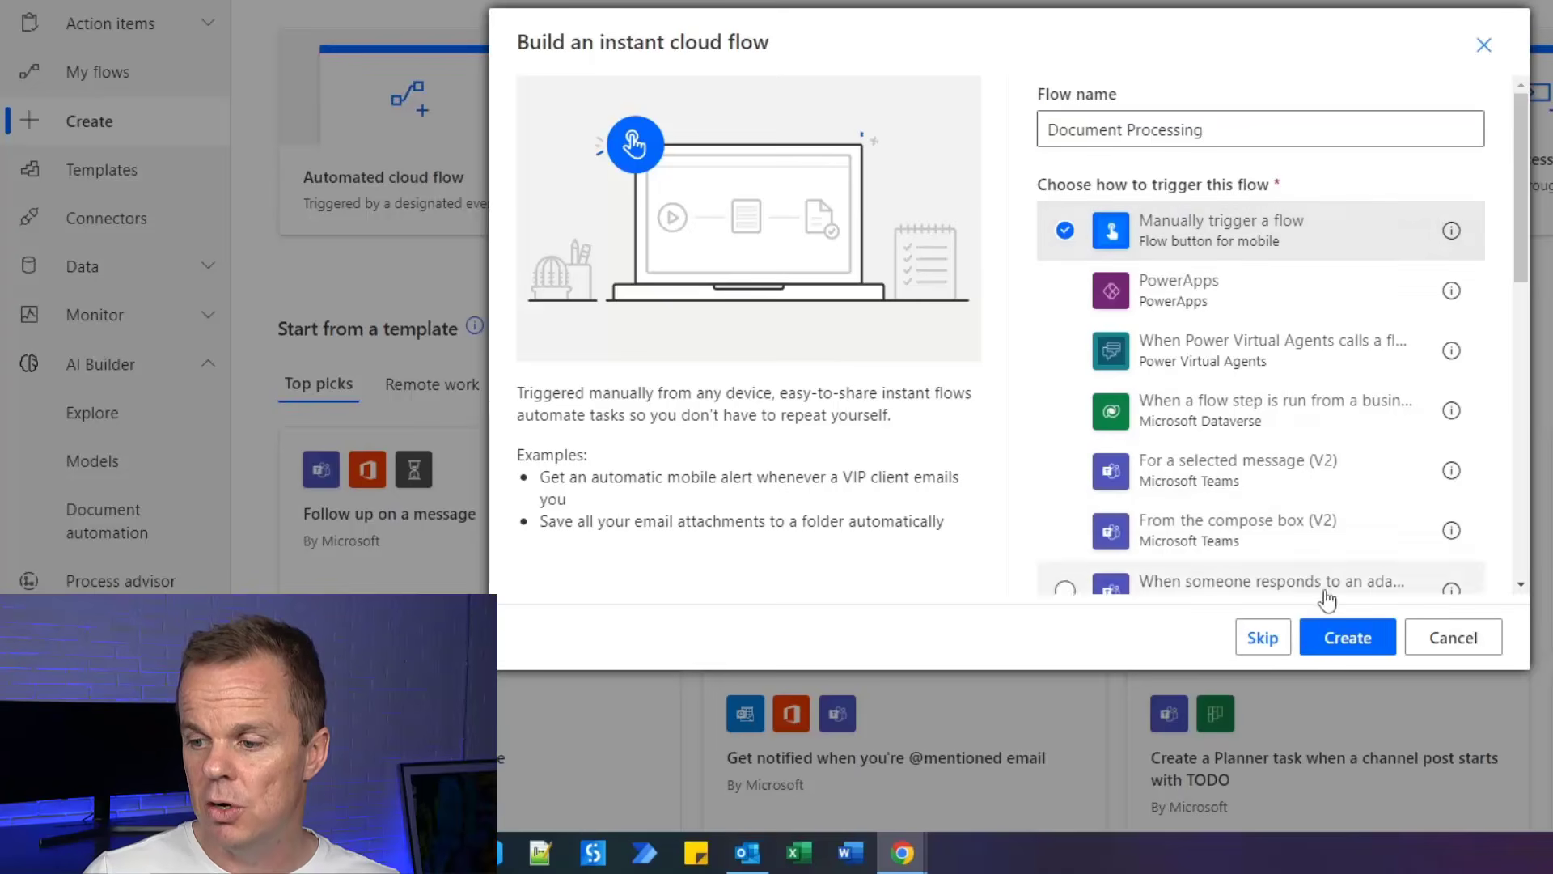
{"action": "left_click", "coordinate": [1343, 638]}
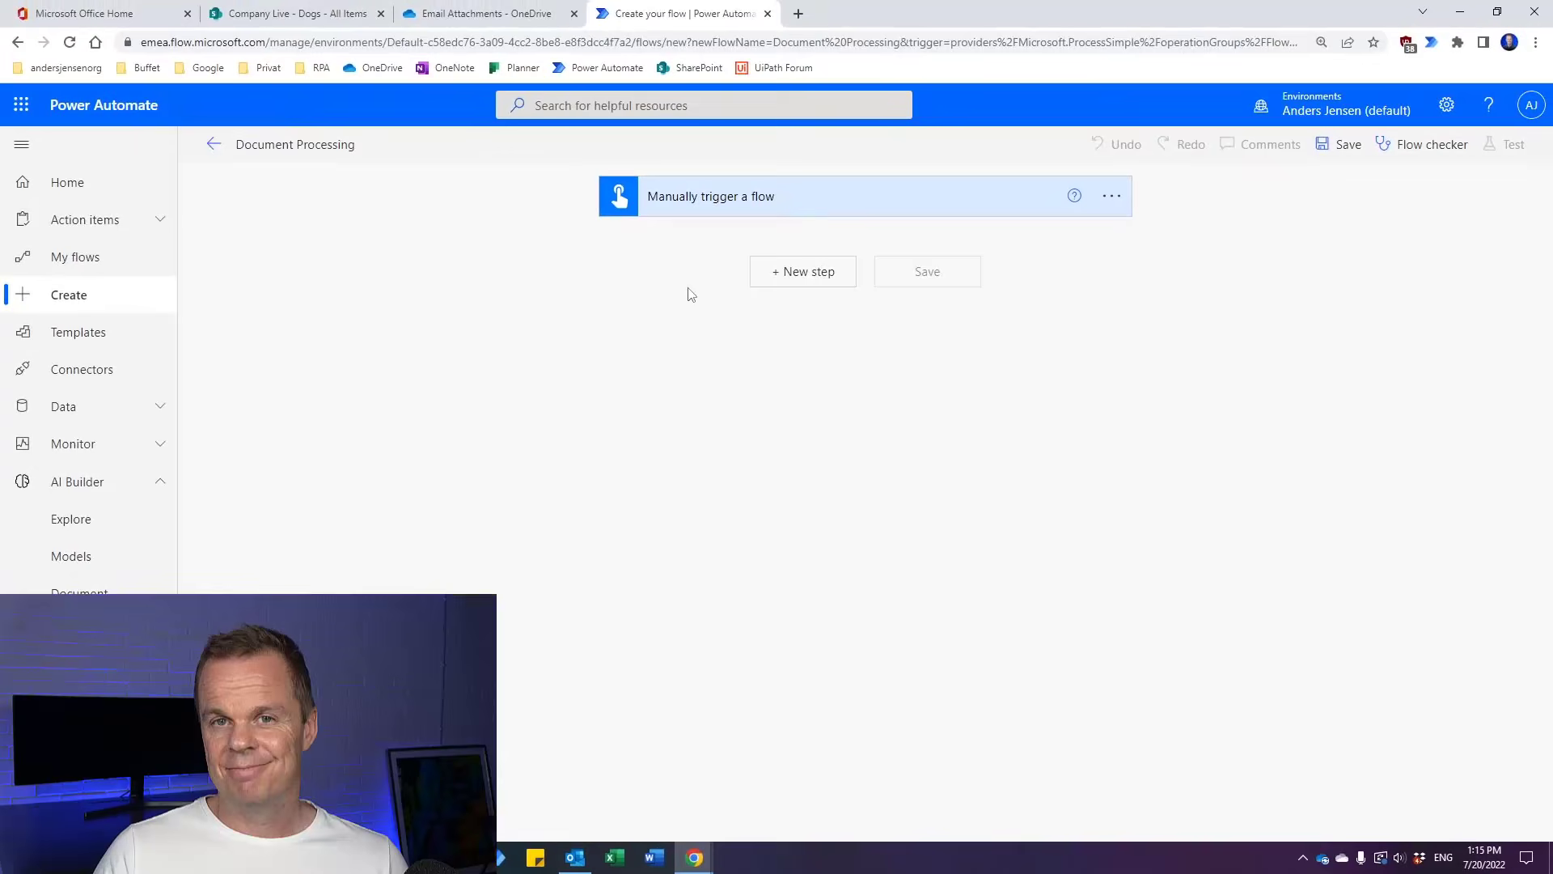
Add a File input to the manual trigger with the prompt "Please select document to process"
{"action": "left_click", "coordinate": [692, 207]}
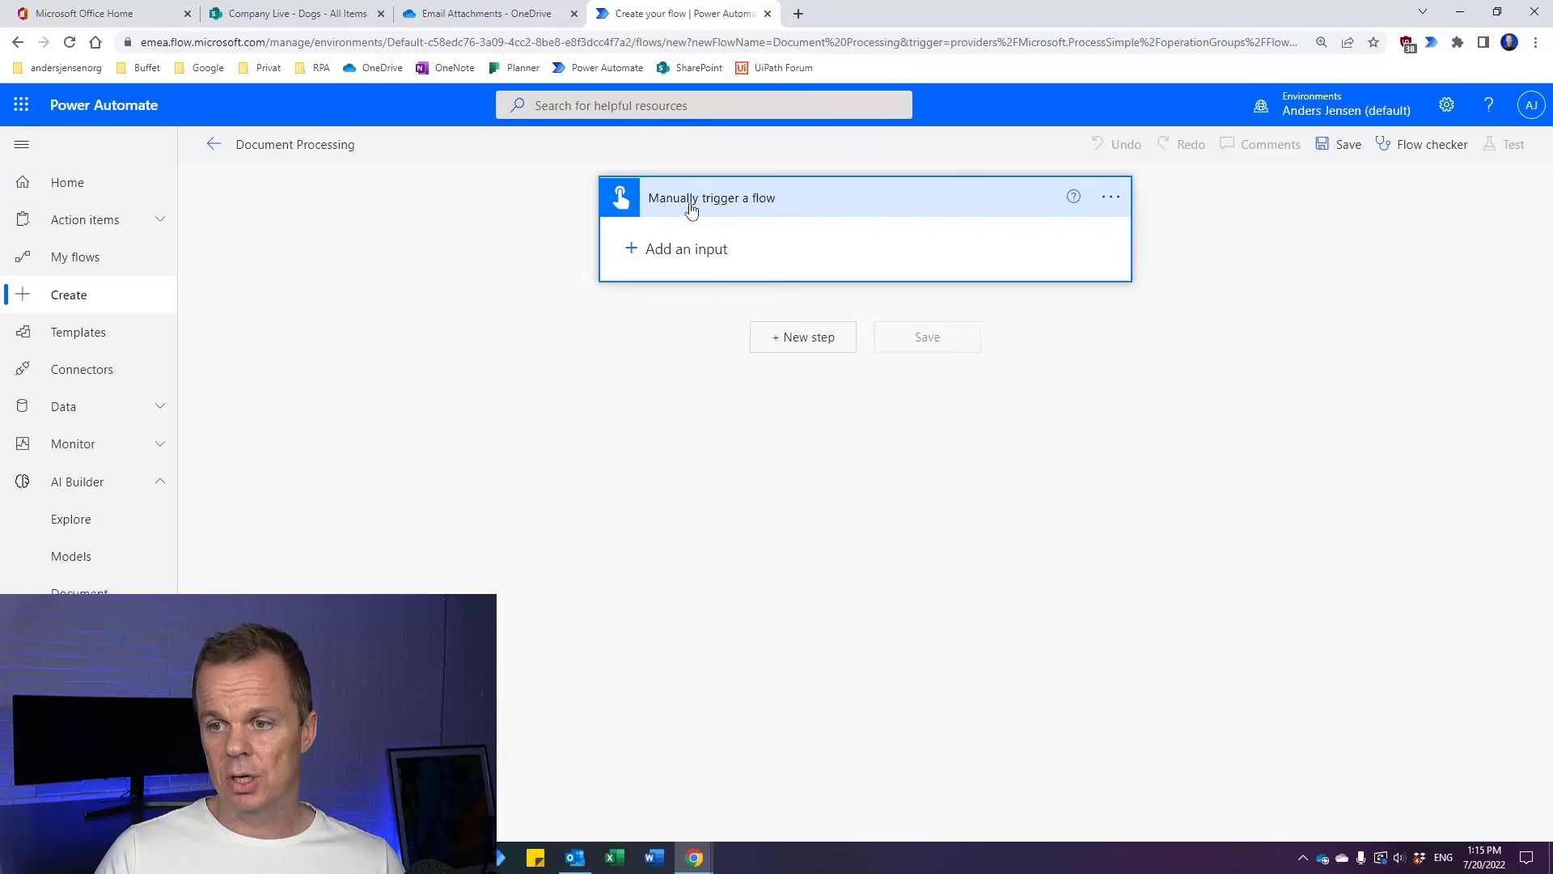
{"action": "left_click", "coordinate": [708, 251]}
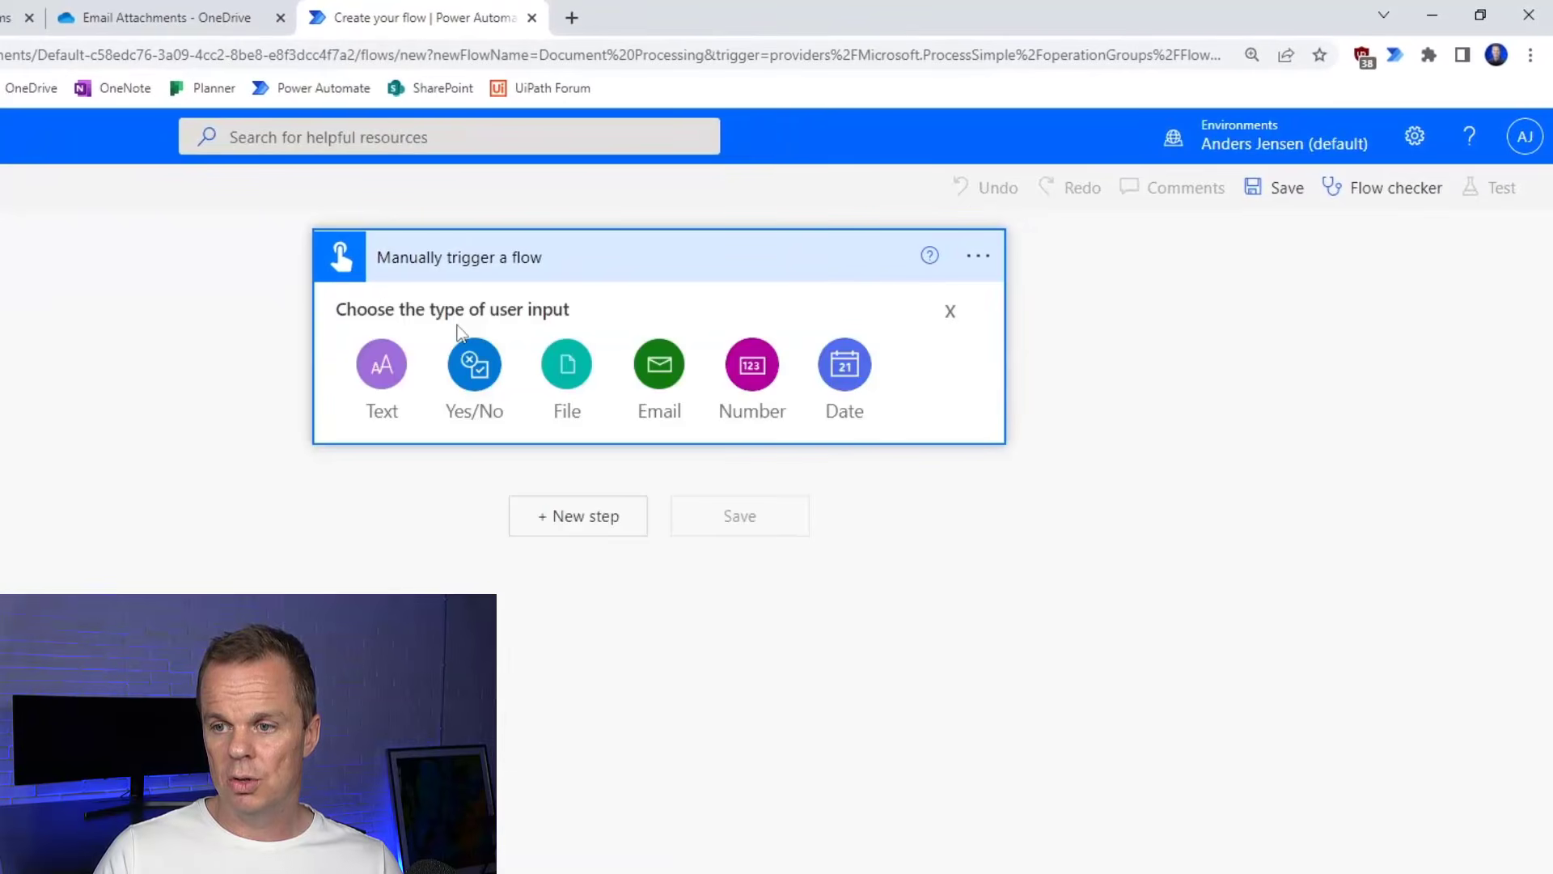
{"action": "left_click", "coordinate": [565, 368]}
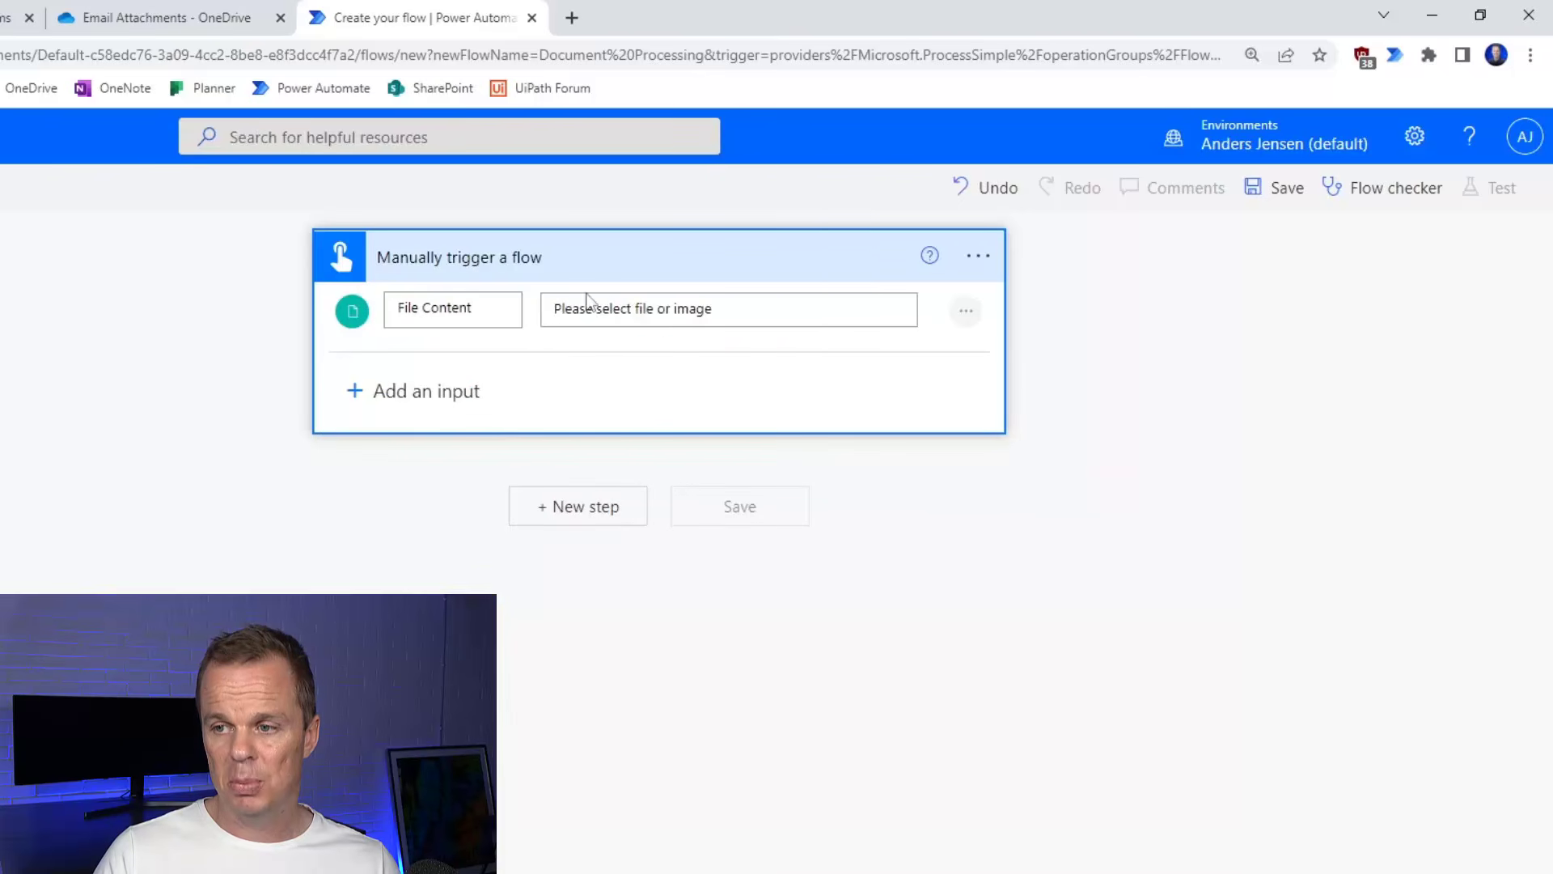
{"action": "left_click", "coordinate": [635, 315]}
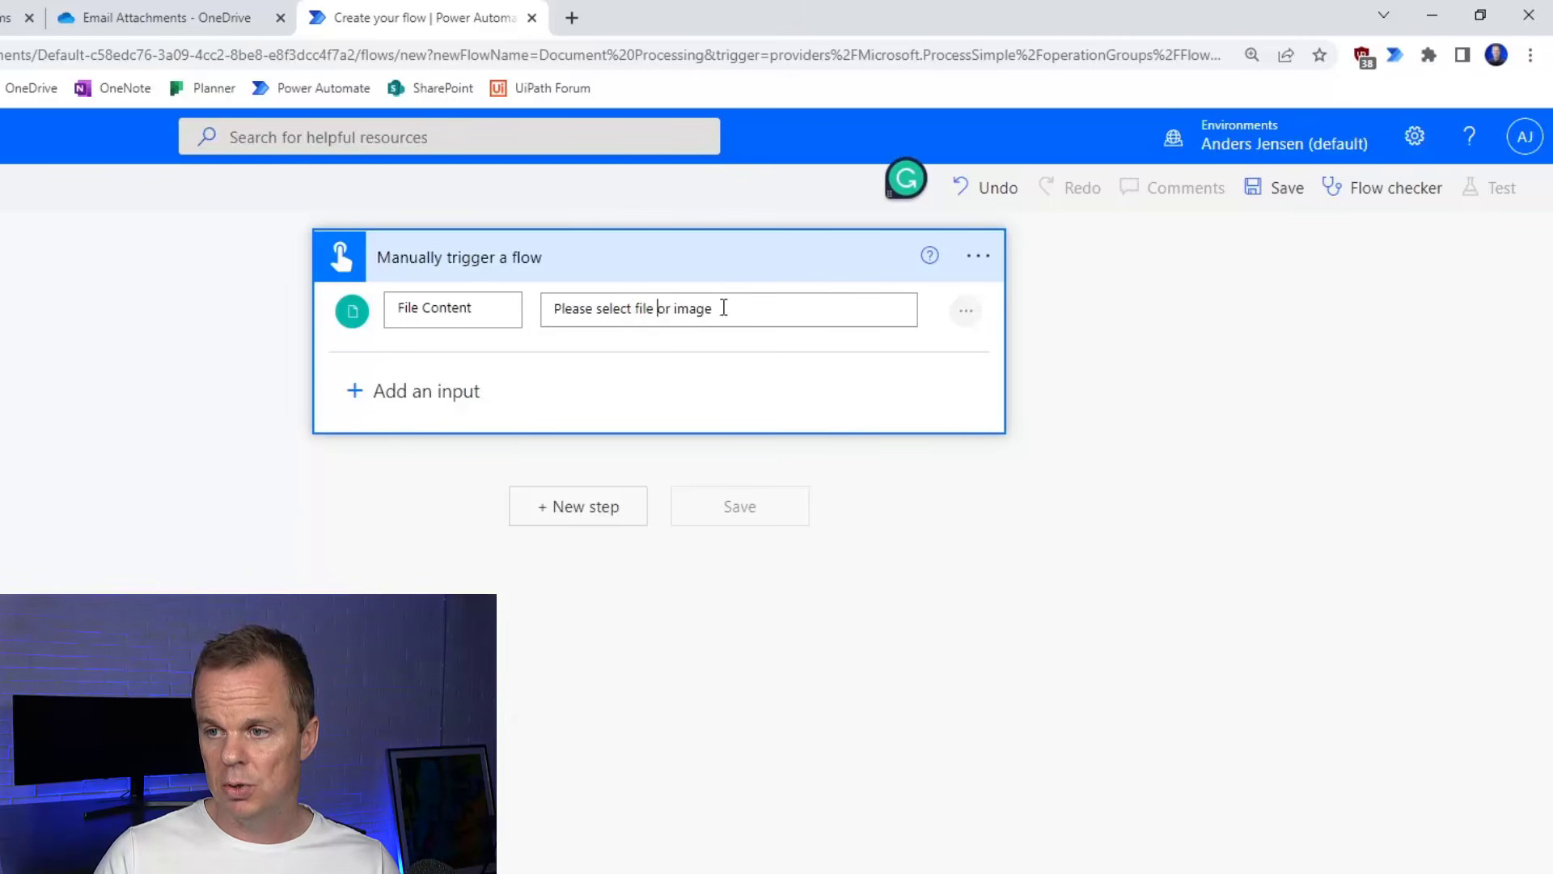
{"action": "left_click_drag", "start_coordinate": [719, 307], "coordinate": [635, 306]}
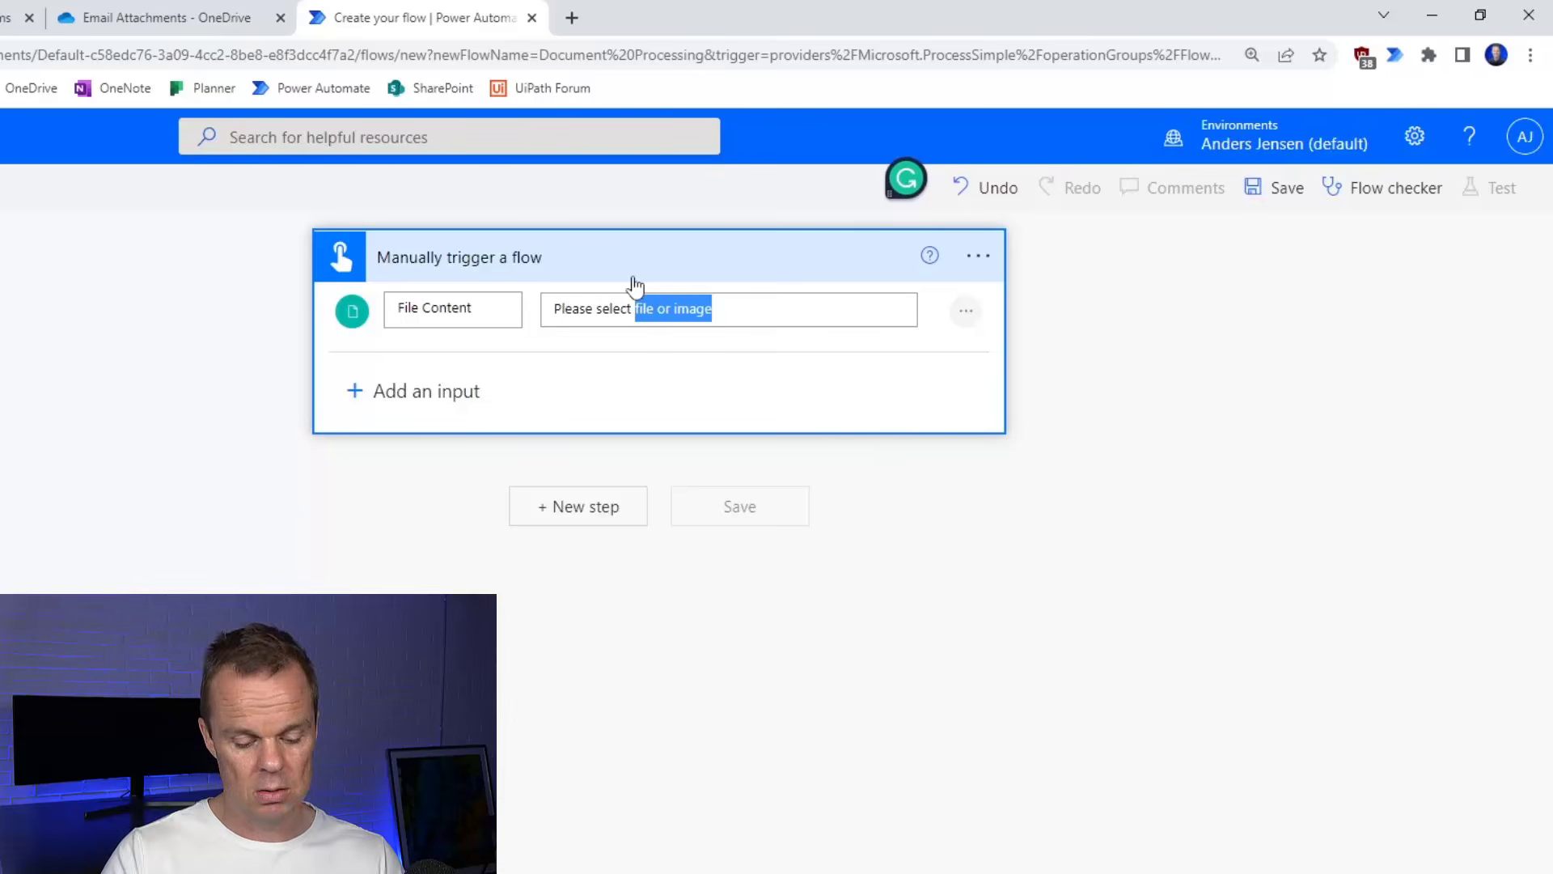
{"action": "type", "text": "document to"}
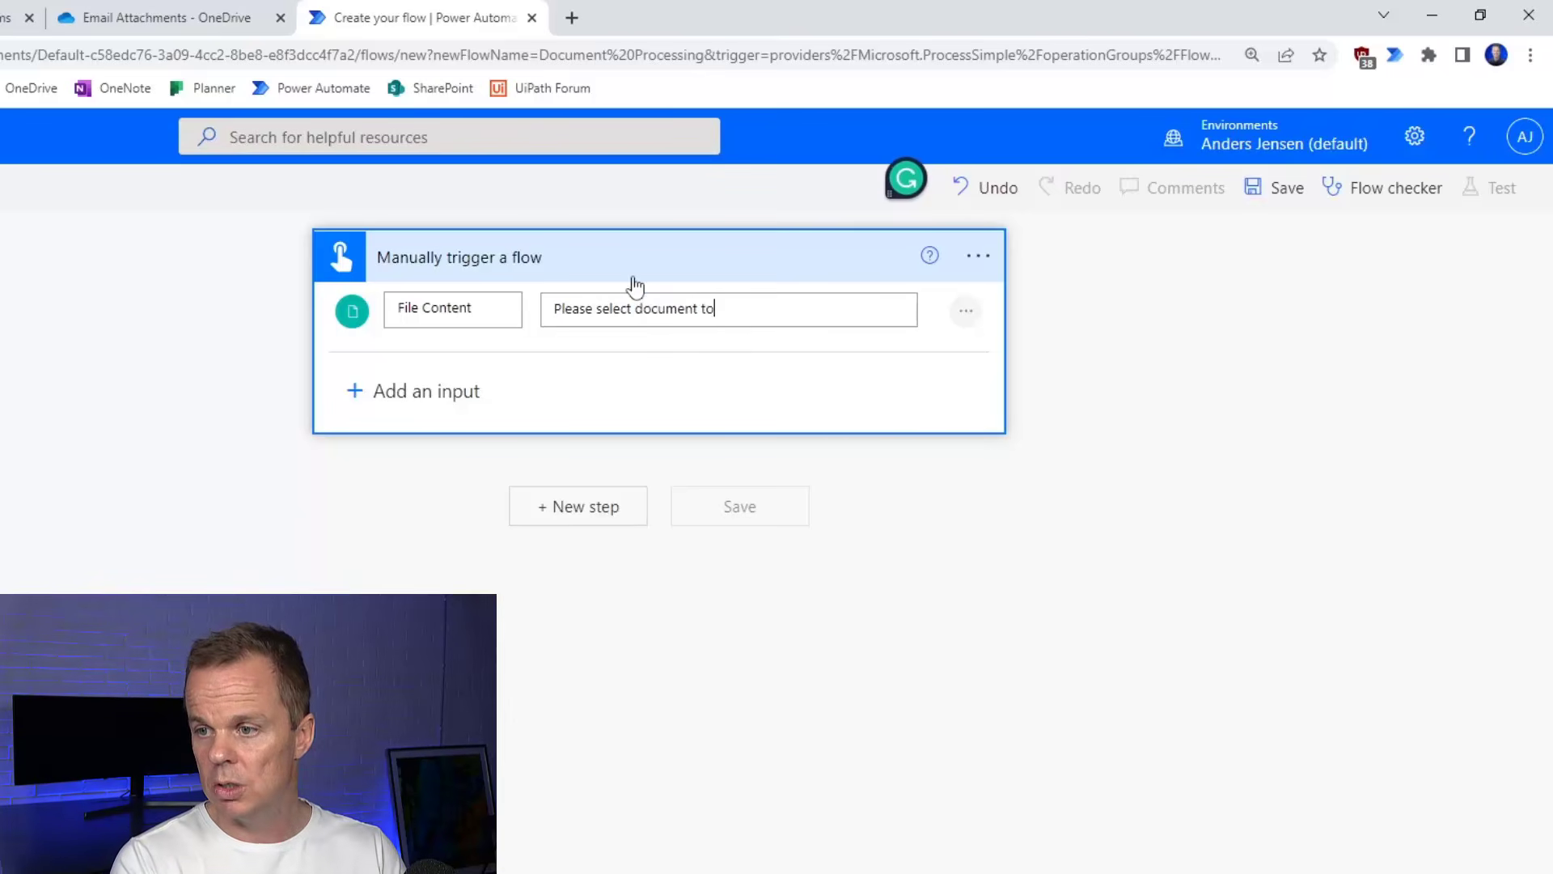
{"action": "type", "text": " process"}
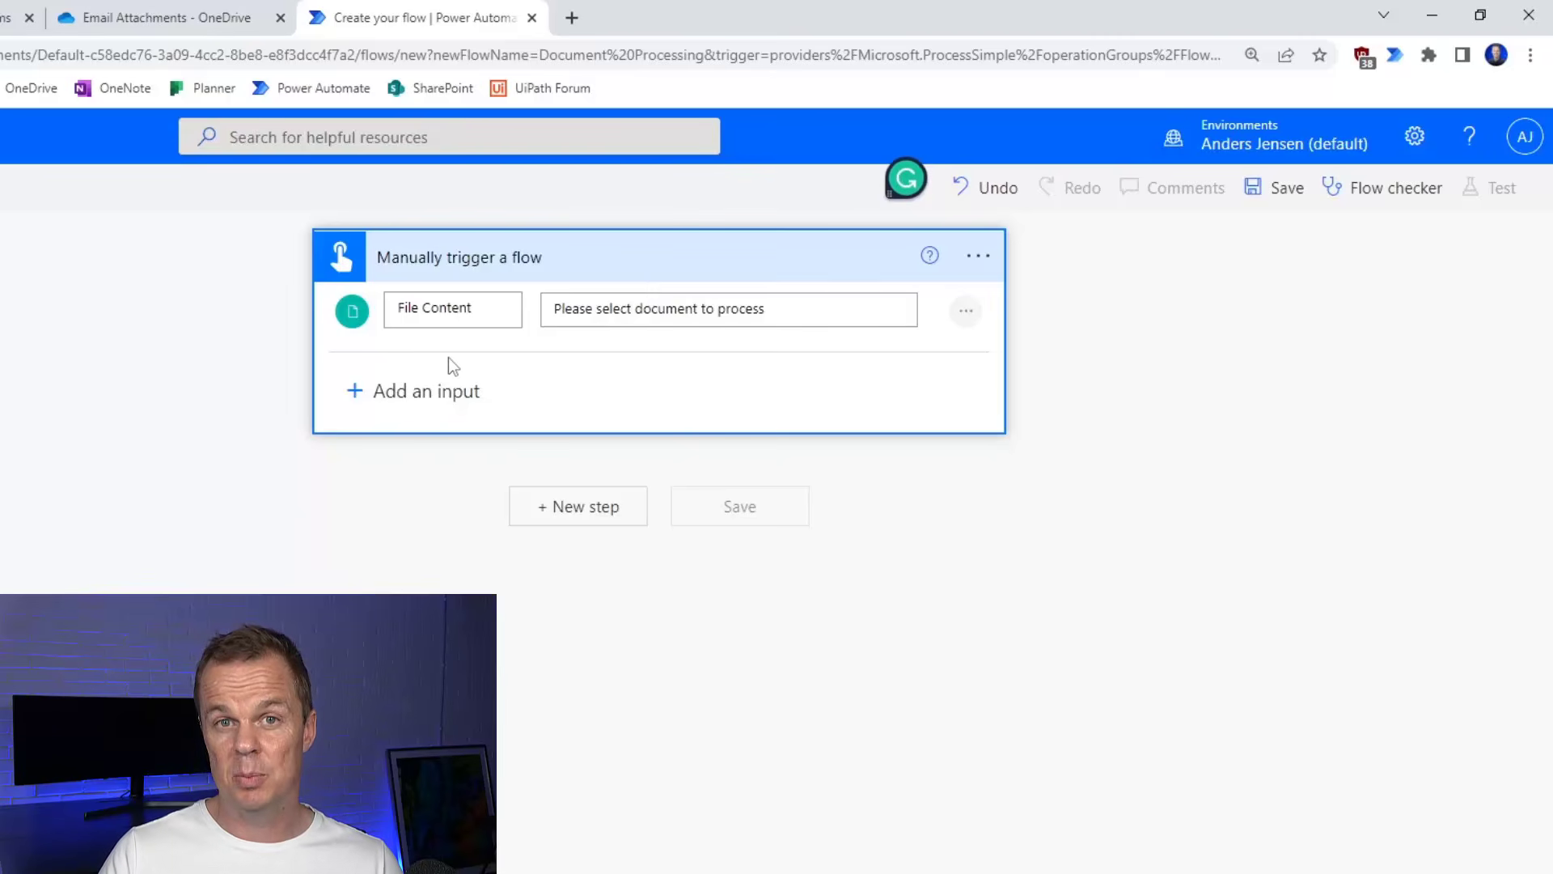
Add the AI Builder action Extract information from invoices and use the trigger's File Content as its invoice file
{"action": "left_click", "coordinate": [613, 526]}
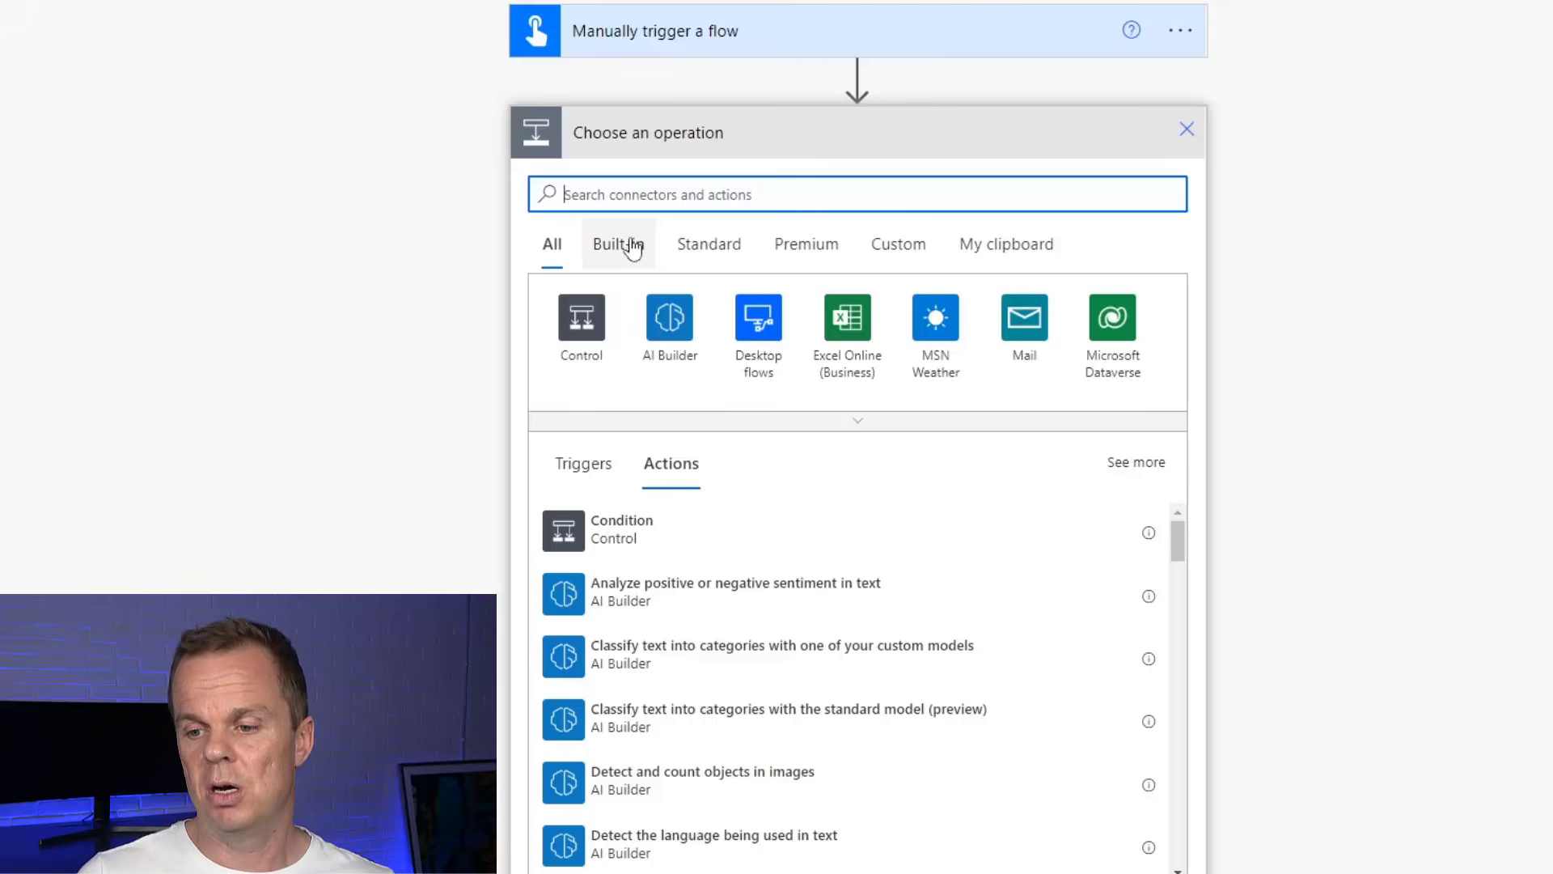
{"action": "type", "text": "inv"}
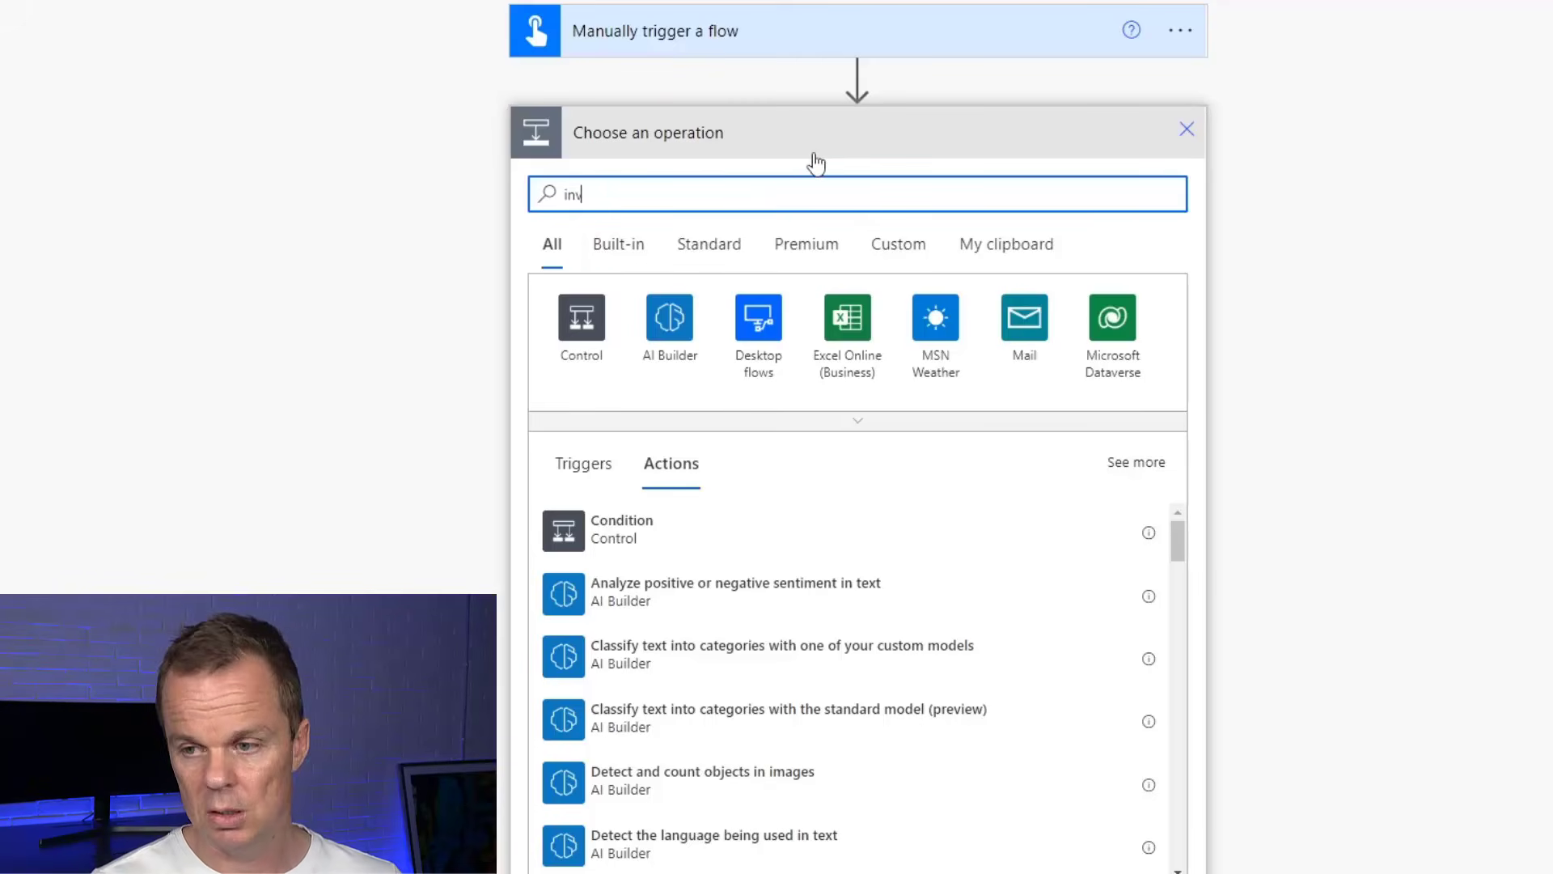
{"action": "type", "text": "oice"}
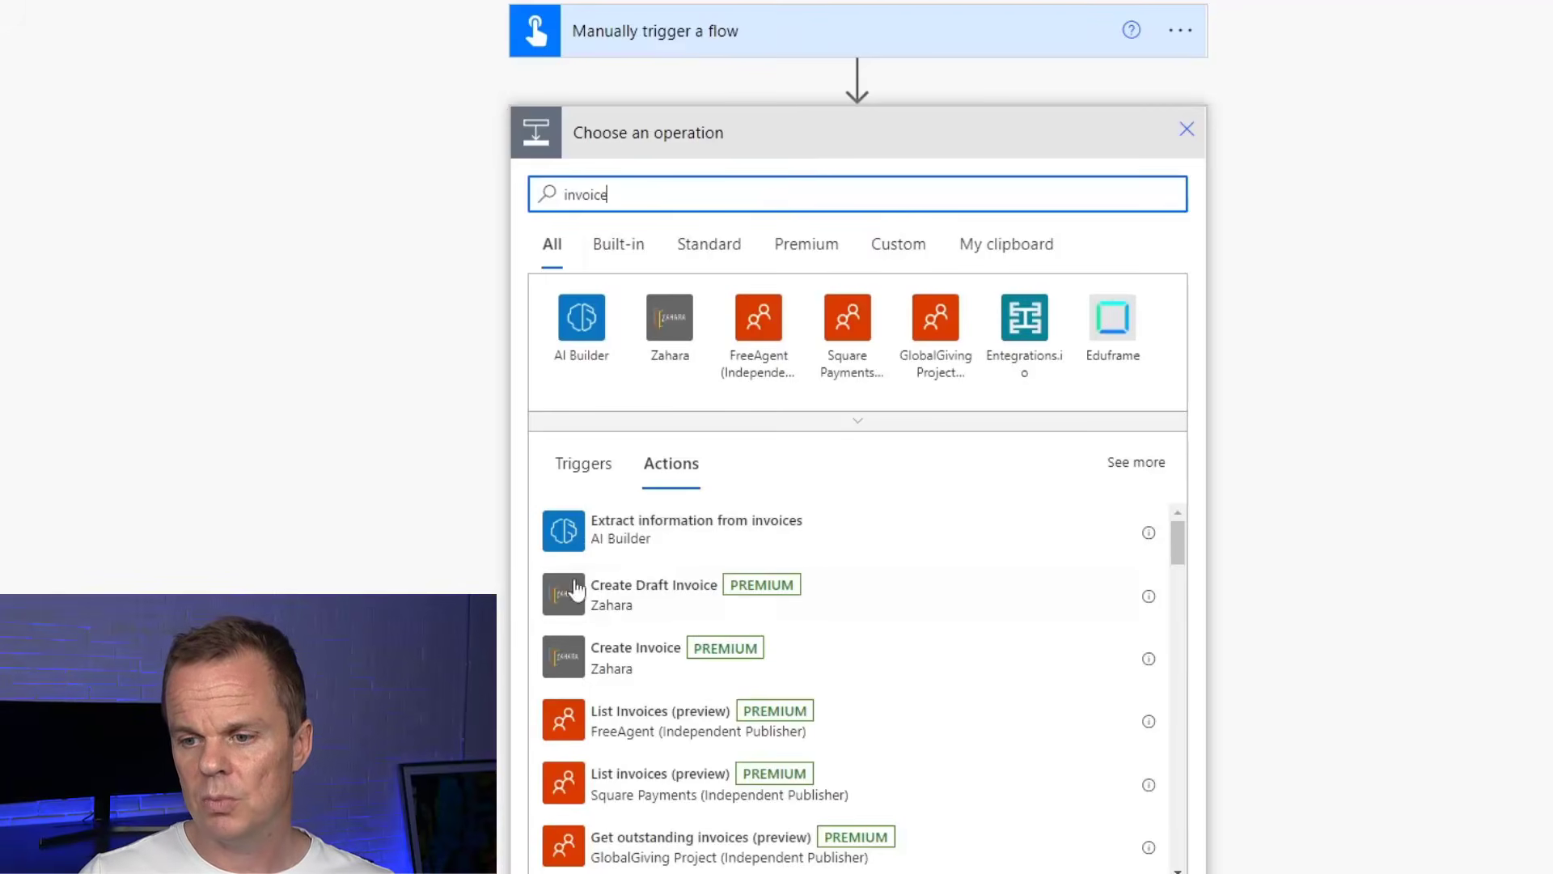
{"action": "left_click", "coordinate": [686, 544]}
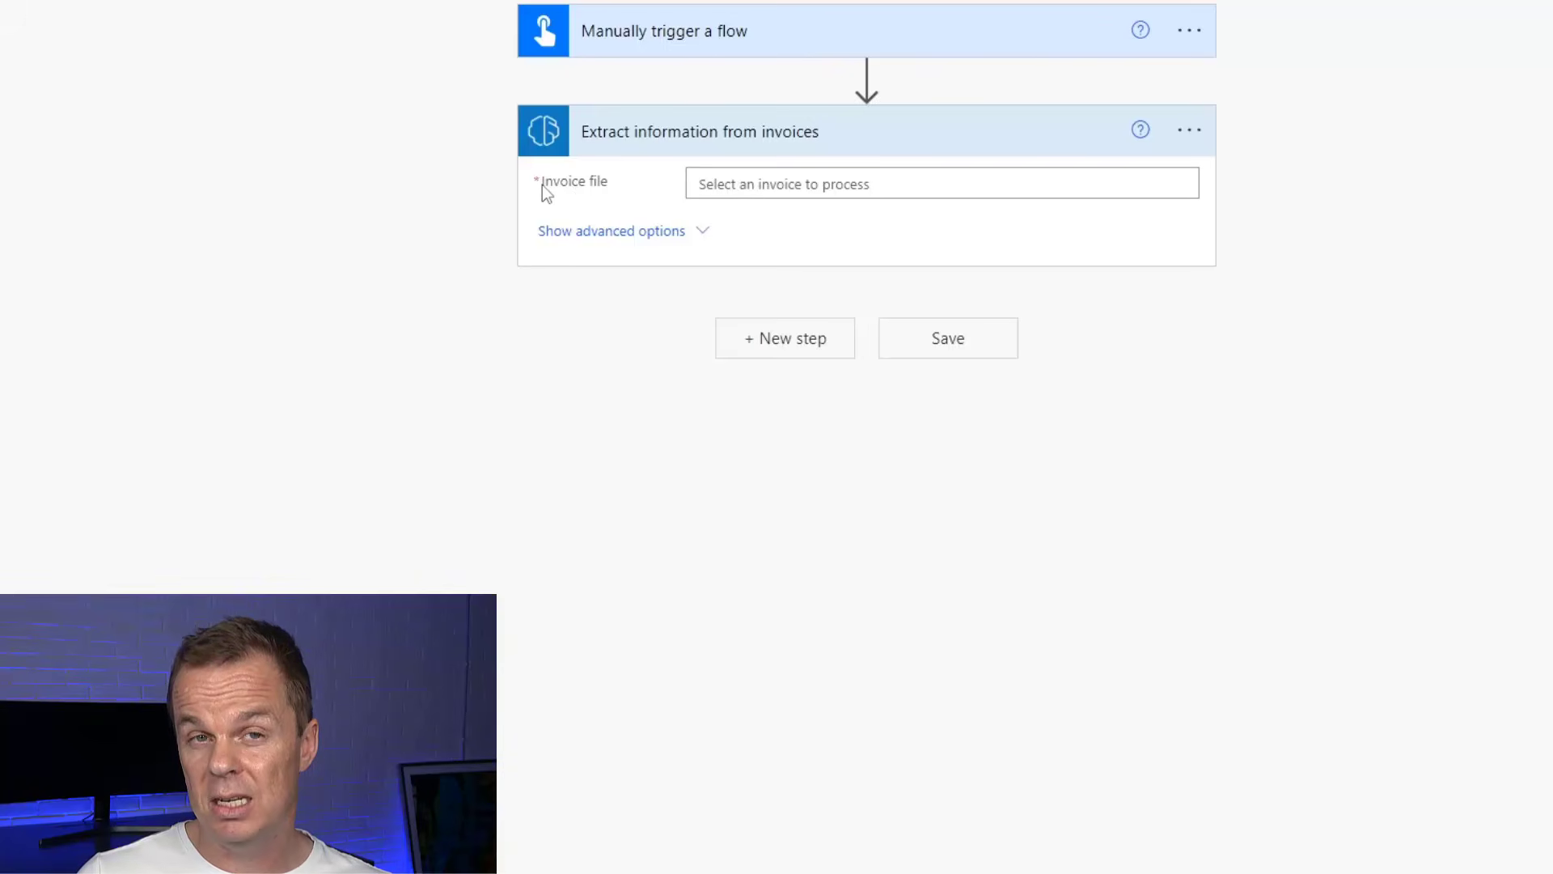
{"action": "left_click", "coordinate": [806, 185]}
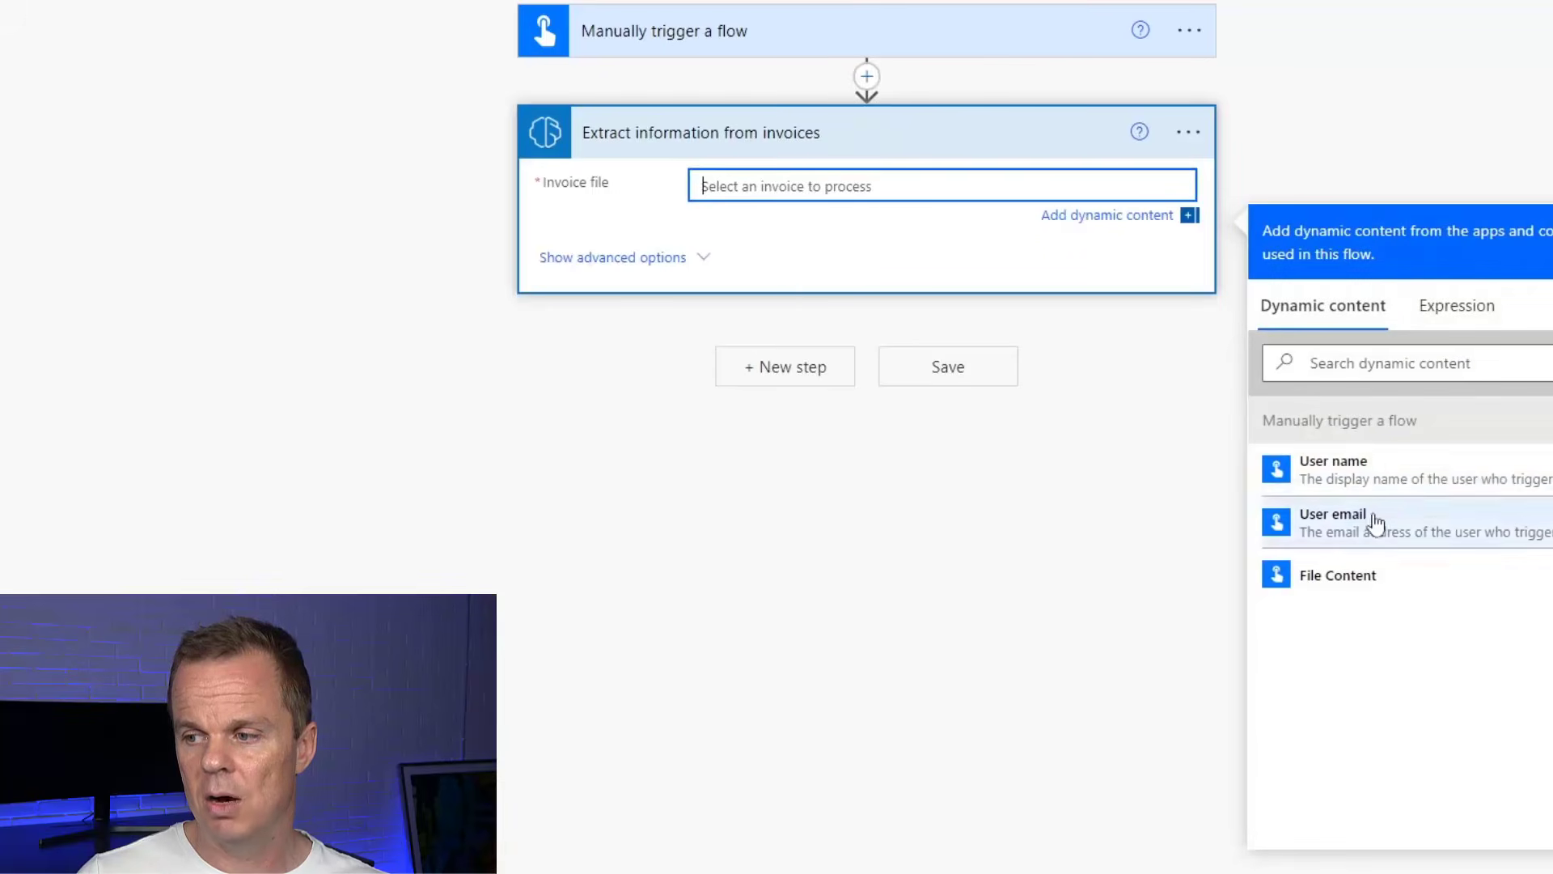
{"action": "left_click", "coordinate": [1340, 595]}
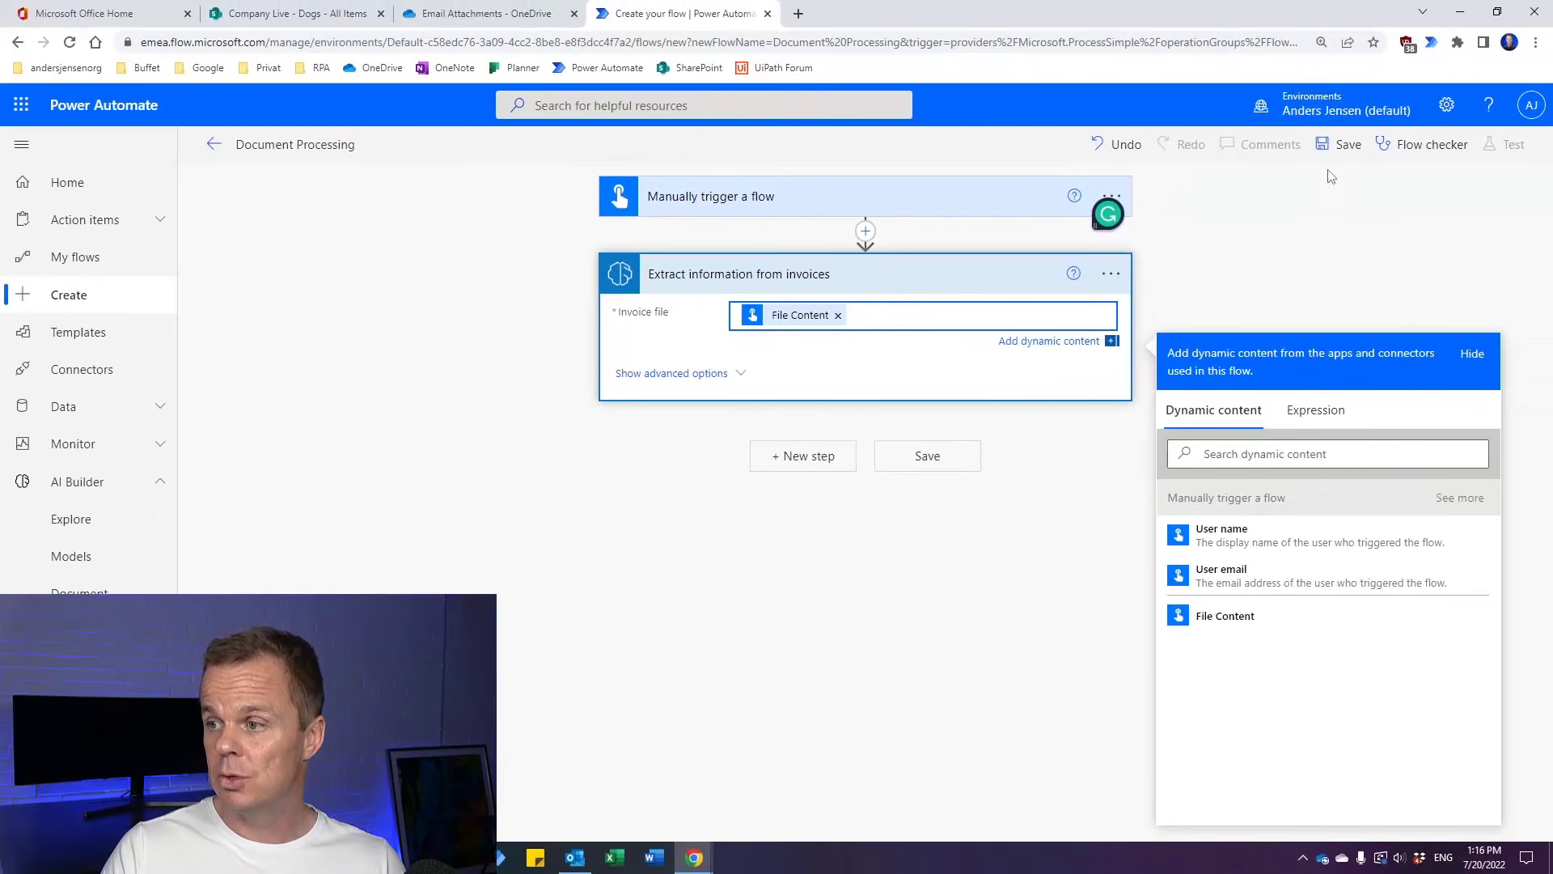
Save the flow and run a manual test with Adatum 4.pdf from the OneDrive_1_7-20-2022 folder
{"action": "left_click", "coordinate": [1446, 25]}
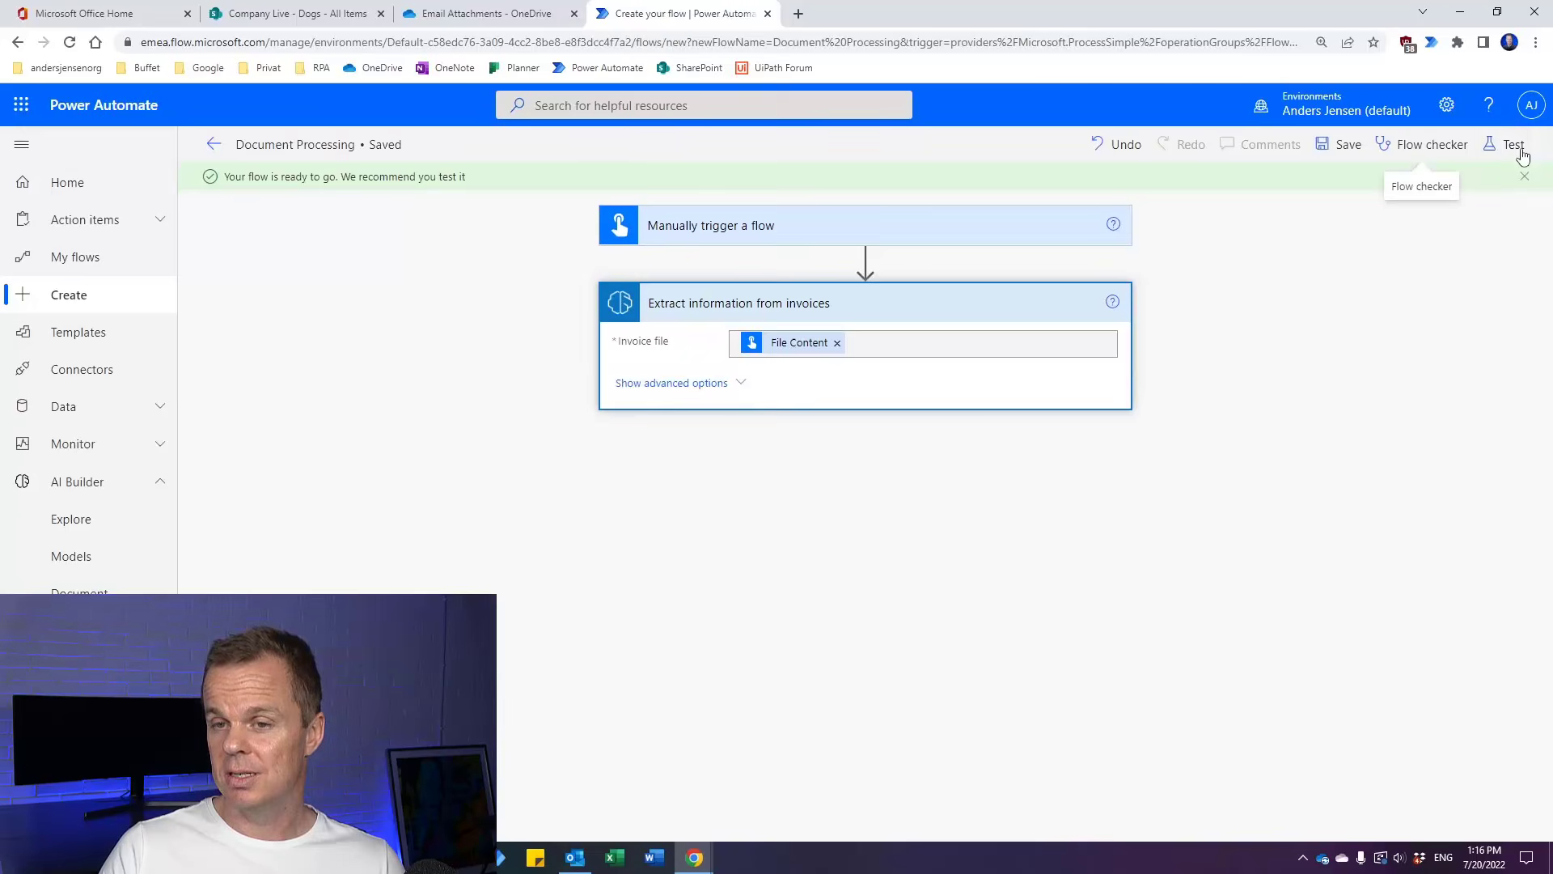
{"action": "left_click", "coordinate": [1514, 146]}
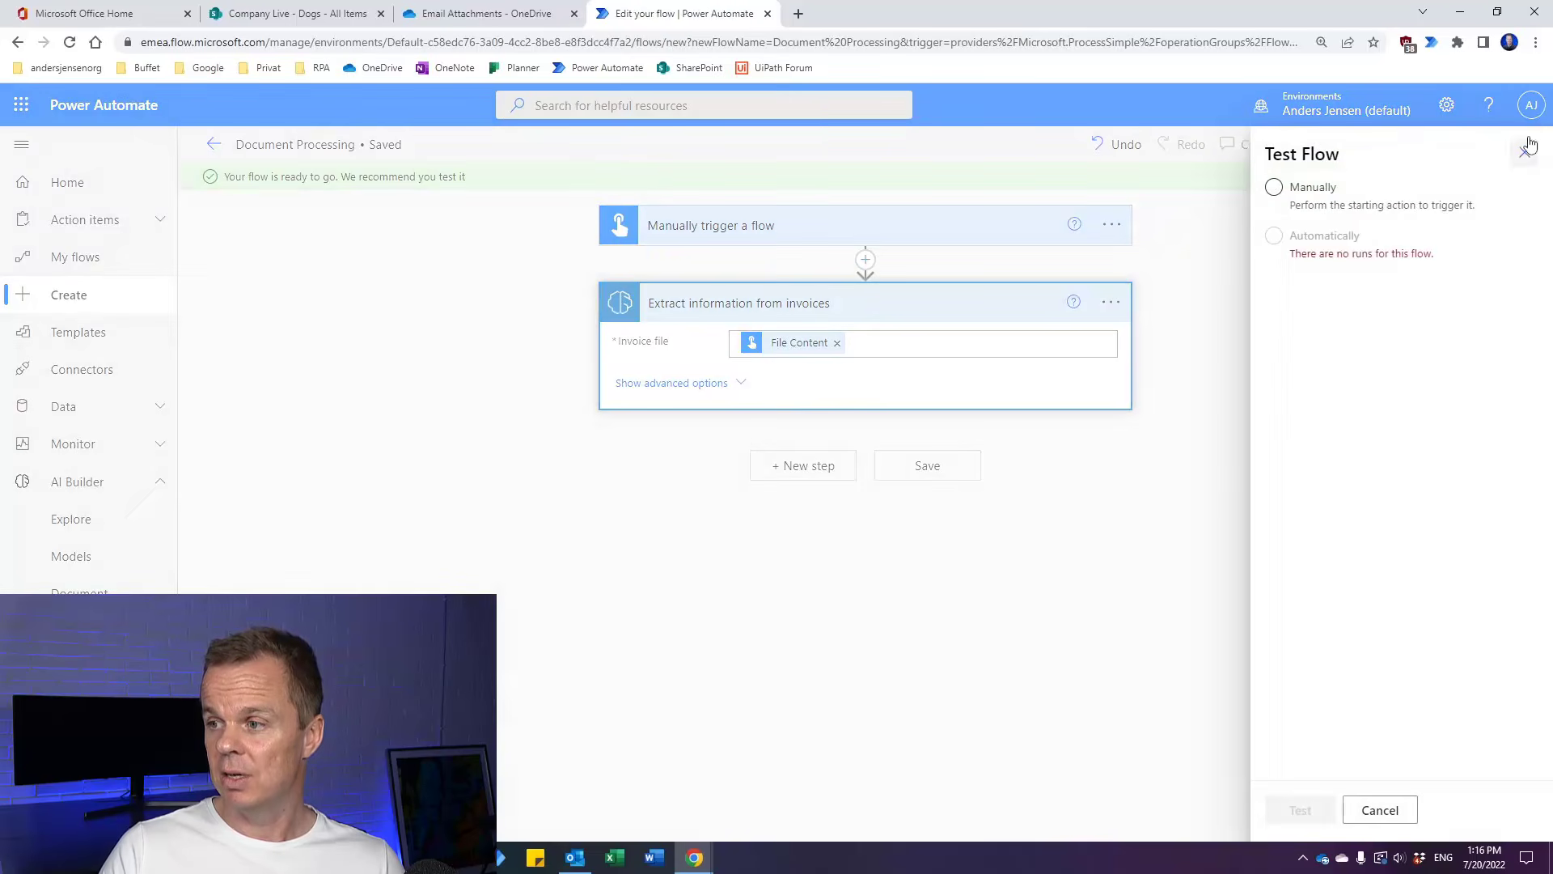
{"action": "left_click", "coordinate": [1317, 194]}
{"action": "left_click", "coordinate": [1314, 811]}
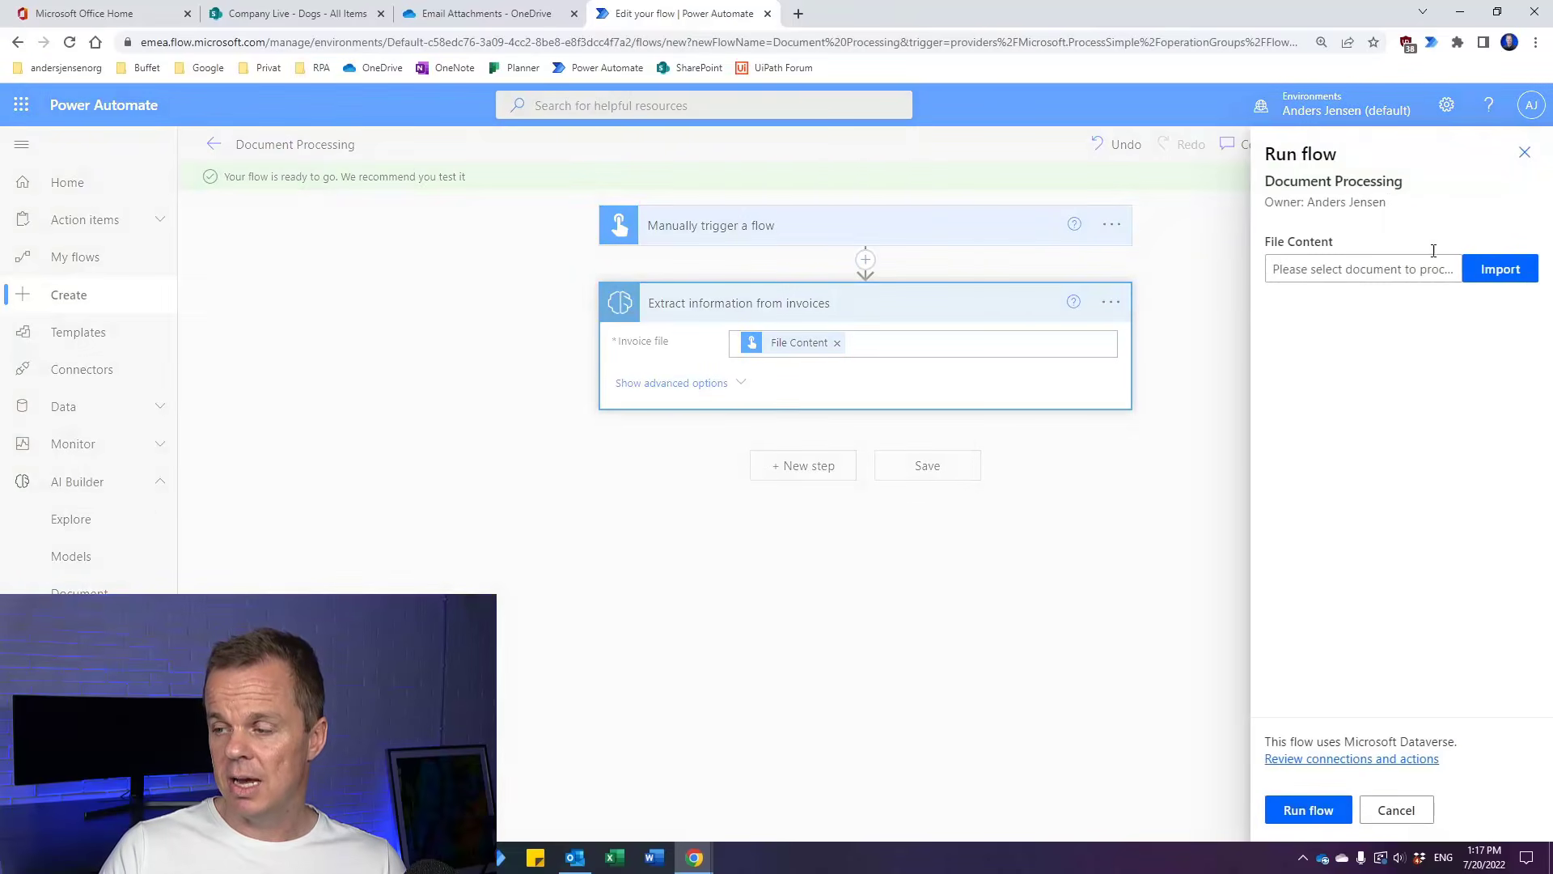
{"action": "left_click", "coordinate": [1518, 275]}
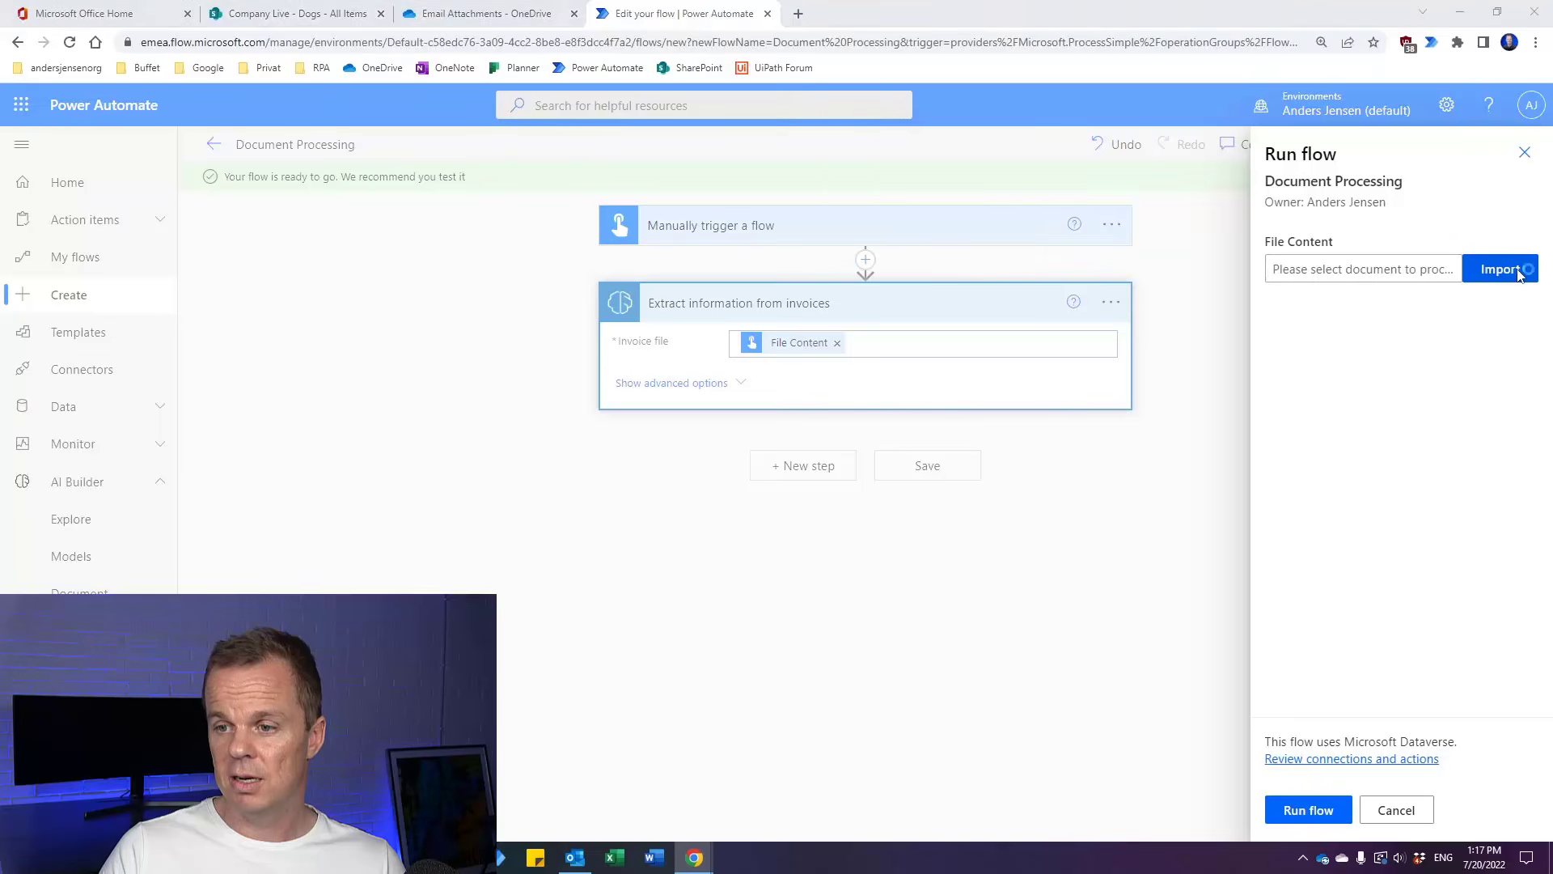
{"action": "left_click", "coordinate": [277, 170]}
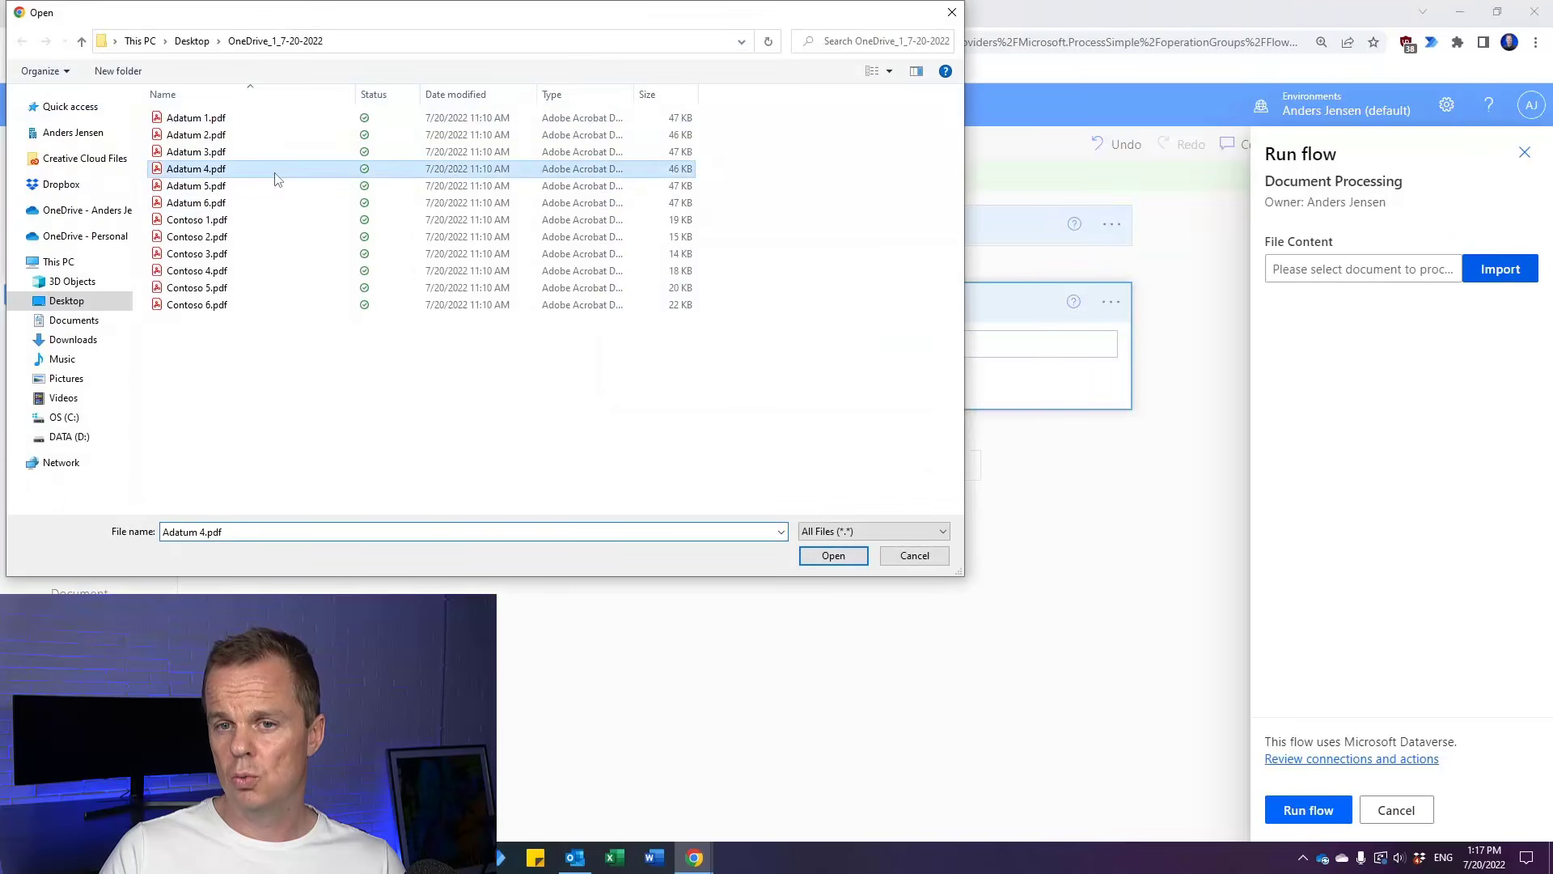
{"action": "left_click", "coordinate": [853, 557]}
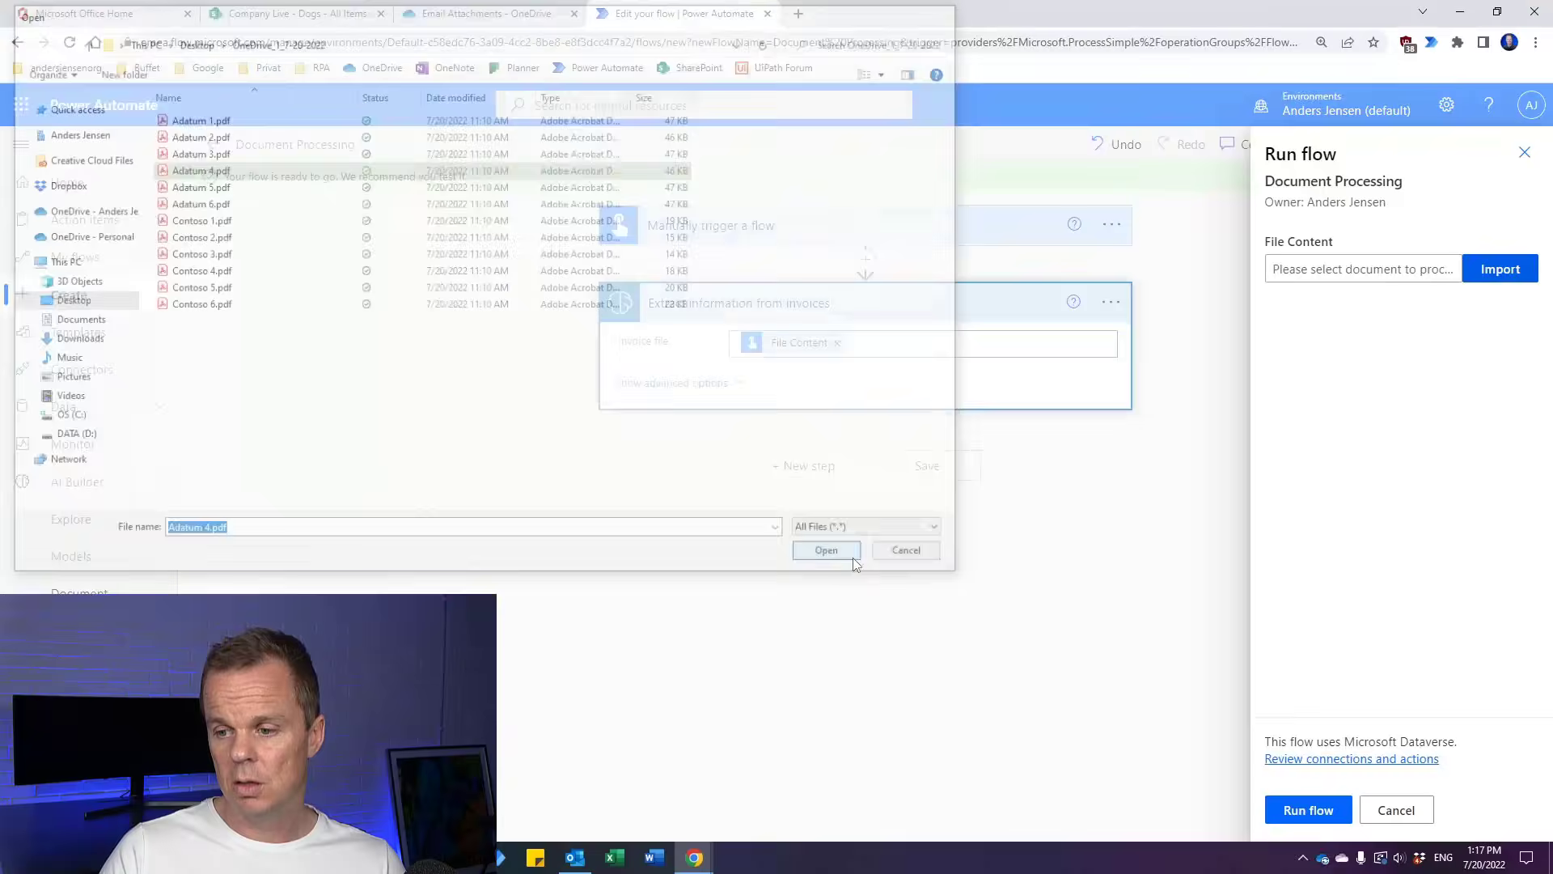
{"action": "left_click", "coordinate": [1297, 817]}
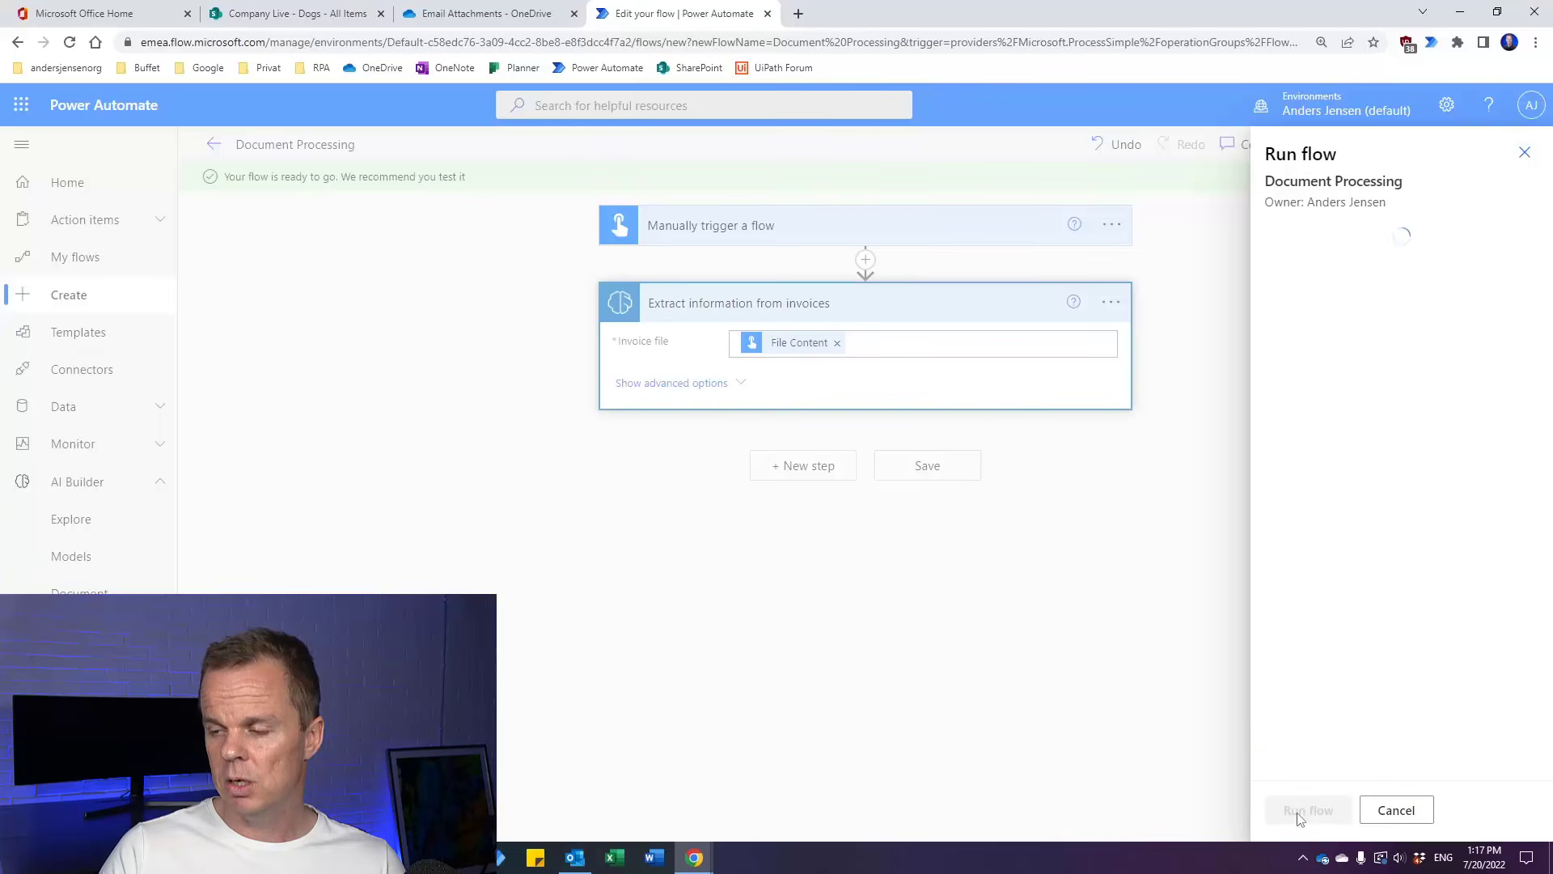
{"action": "left_click", "coordinate": [1299, 809]}
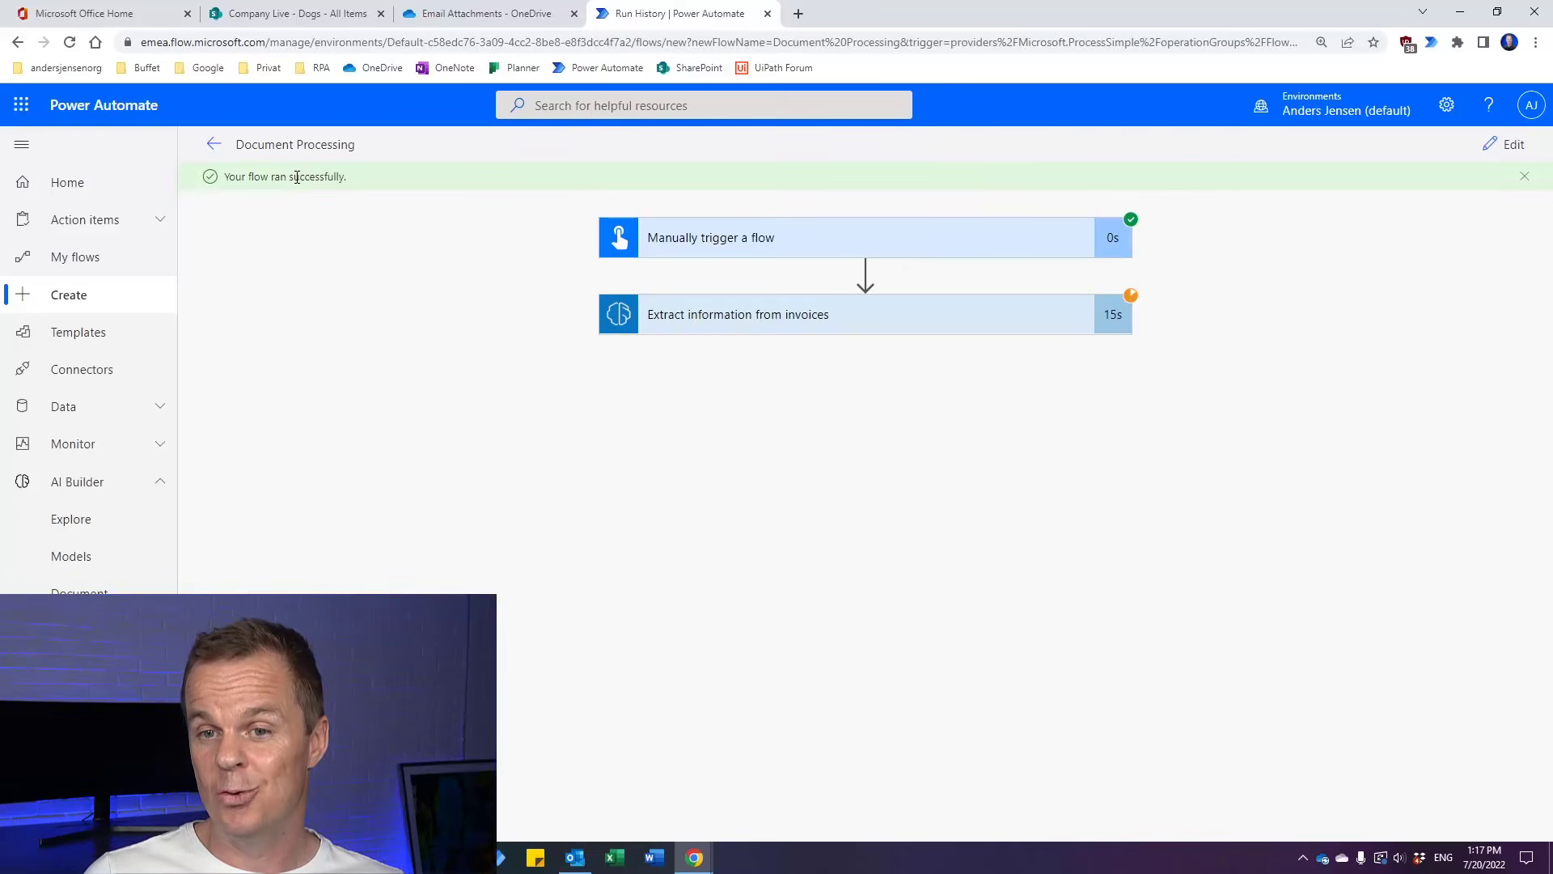
Examine the invoice fields and confidence scores output by the extraction action in the test run, and return to editing the flow
{"action": "left_click", "coordinate": [764, 318]}
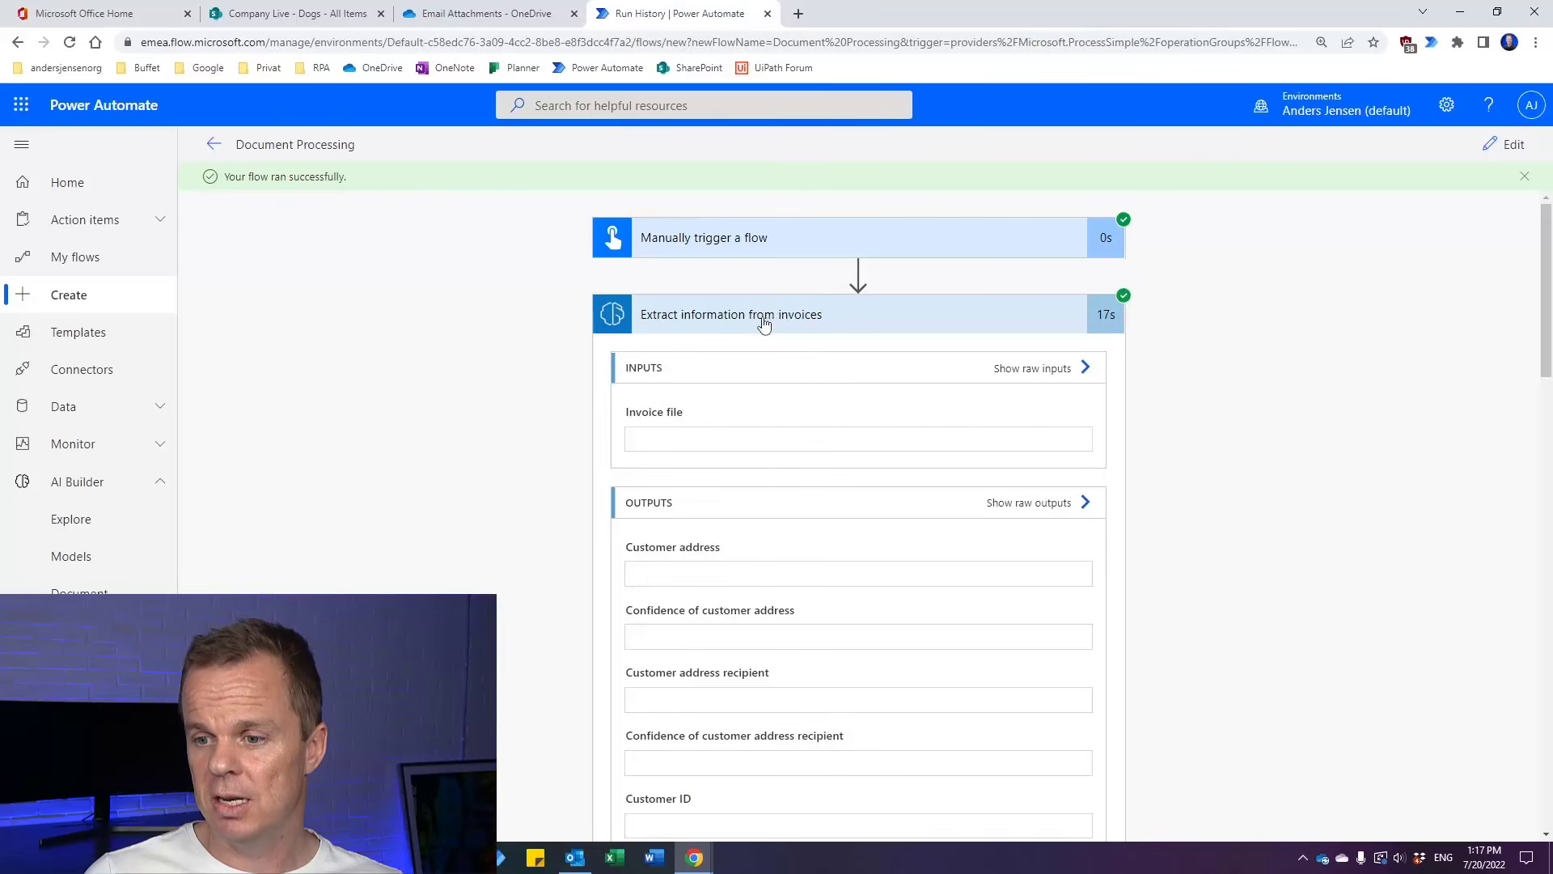
{"action": "scroll", "coordinate": [1133, 566], "scroll_direction": "down", "scroll_amount": 2}
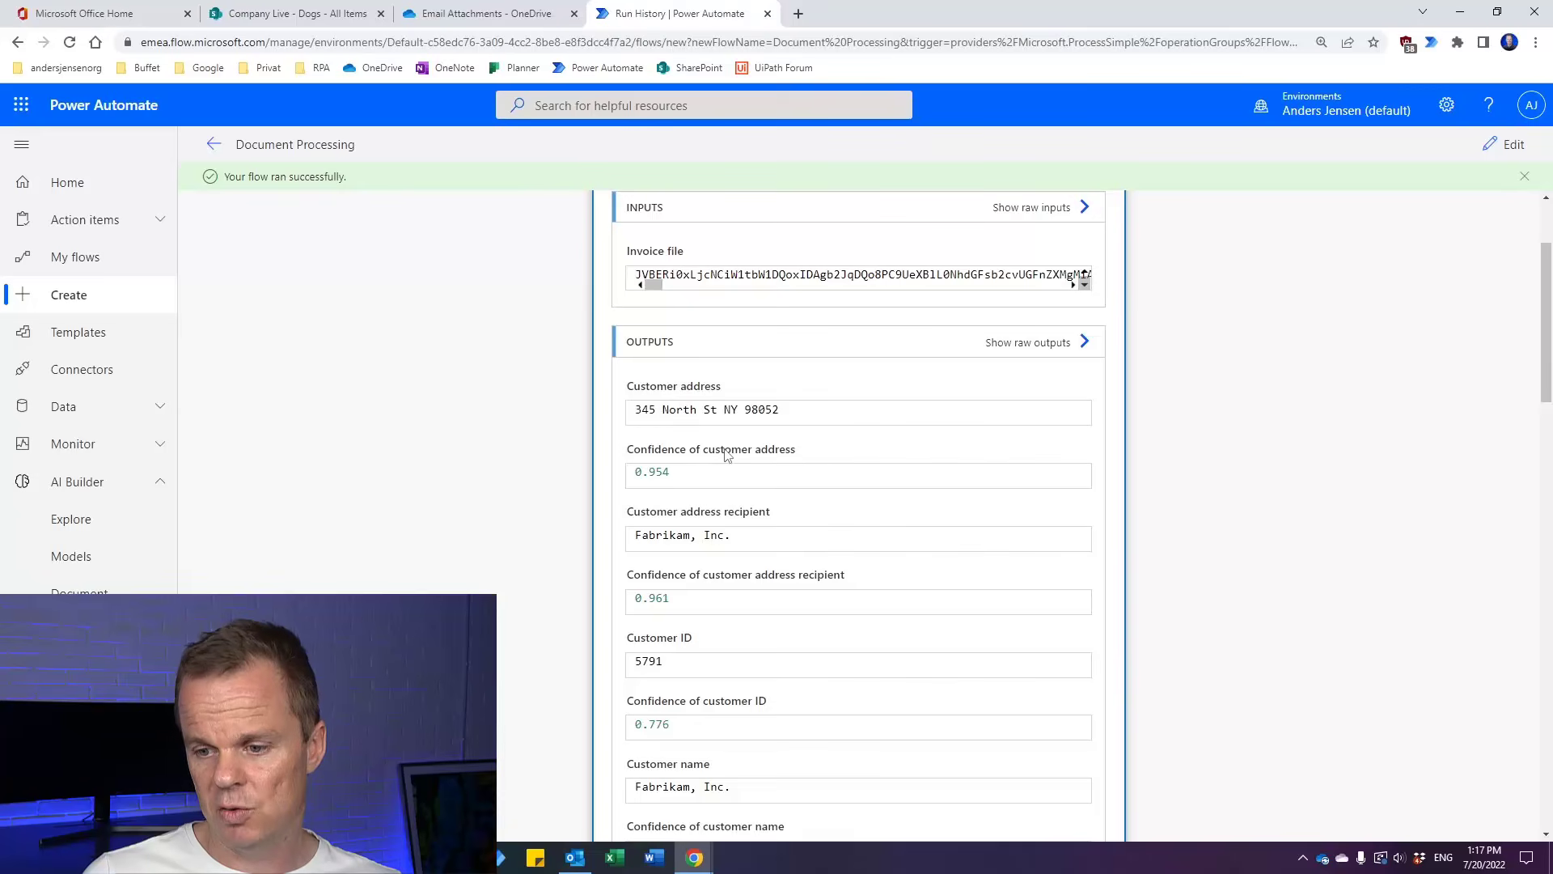
{"action": "scroll", "coordinate": [695, 498], "scroll_direction": "down", "scroll_amount": 6}
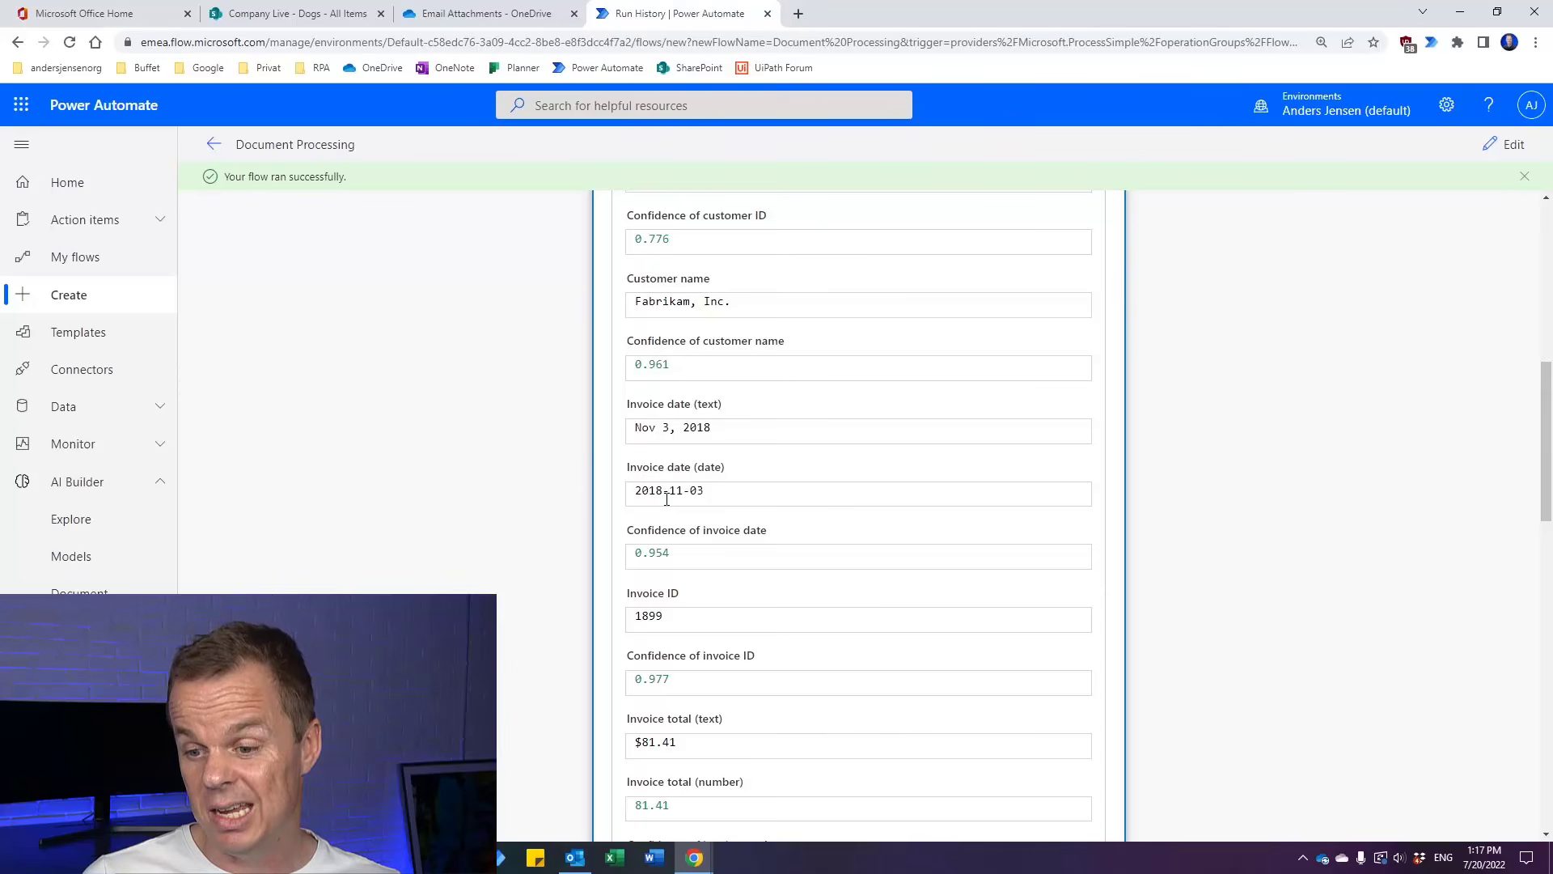
{"action": "scroll", "coordinate": [666, 499], "scroll_direction": "down", "scroll_amount": 1}
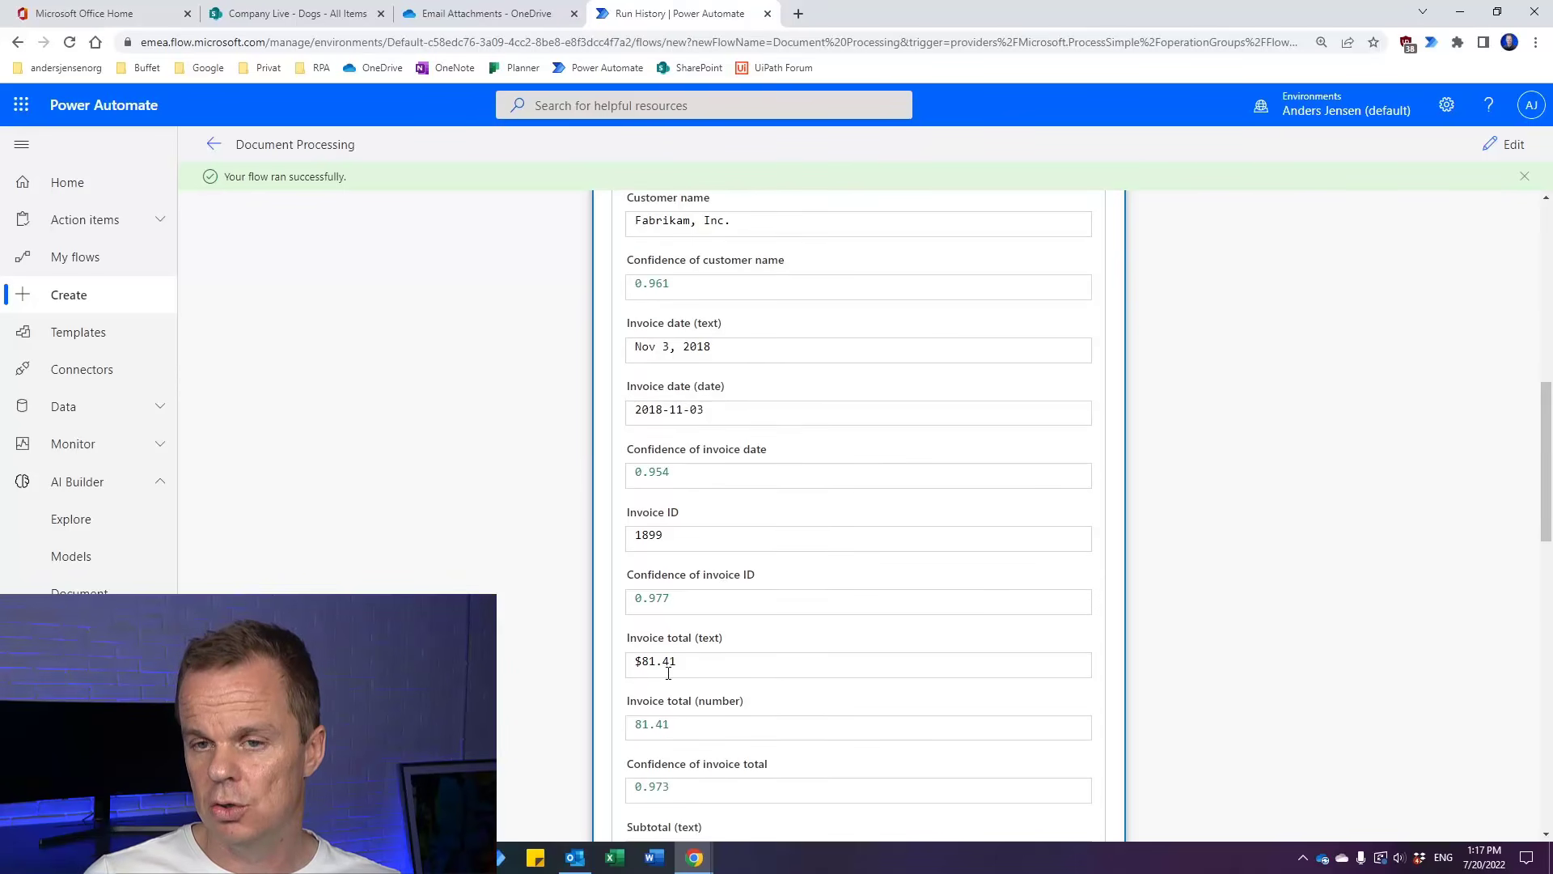
{"action": "scroll", "coordinate": [892, 520], "scroll_direction": "up", "scroll_amount": 9}
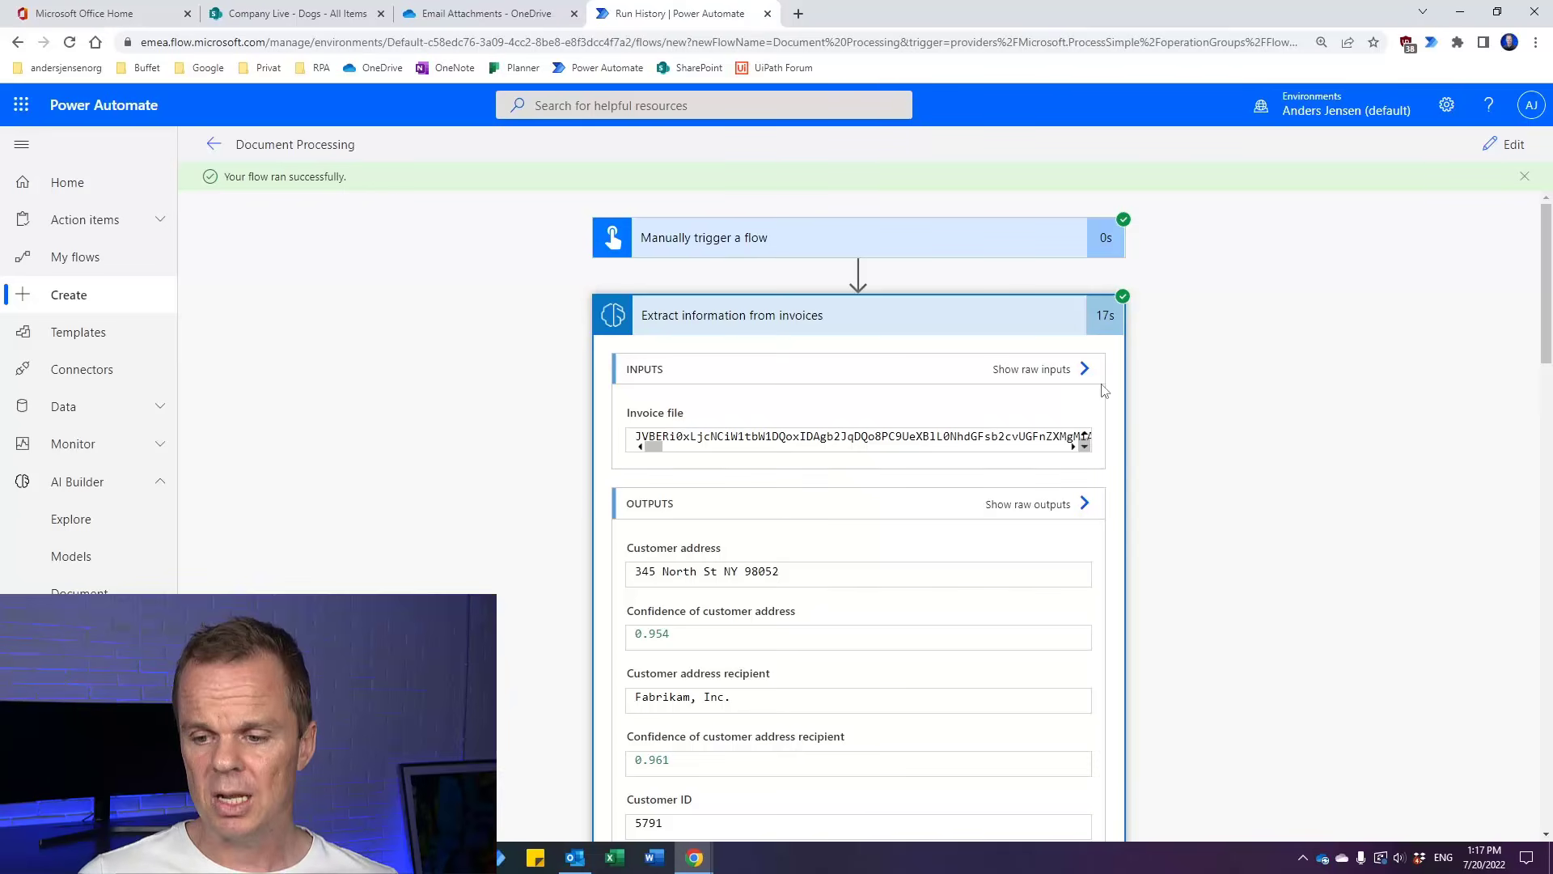
{"action": "left_click", "coordinate": [1509, 147]}
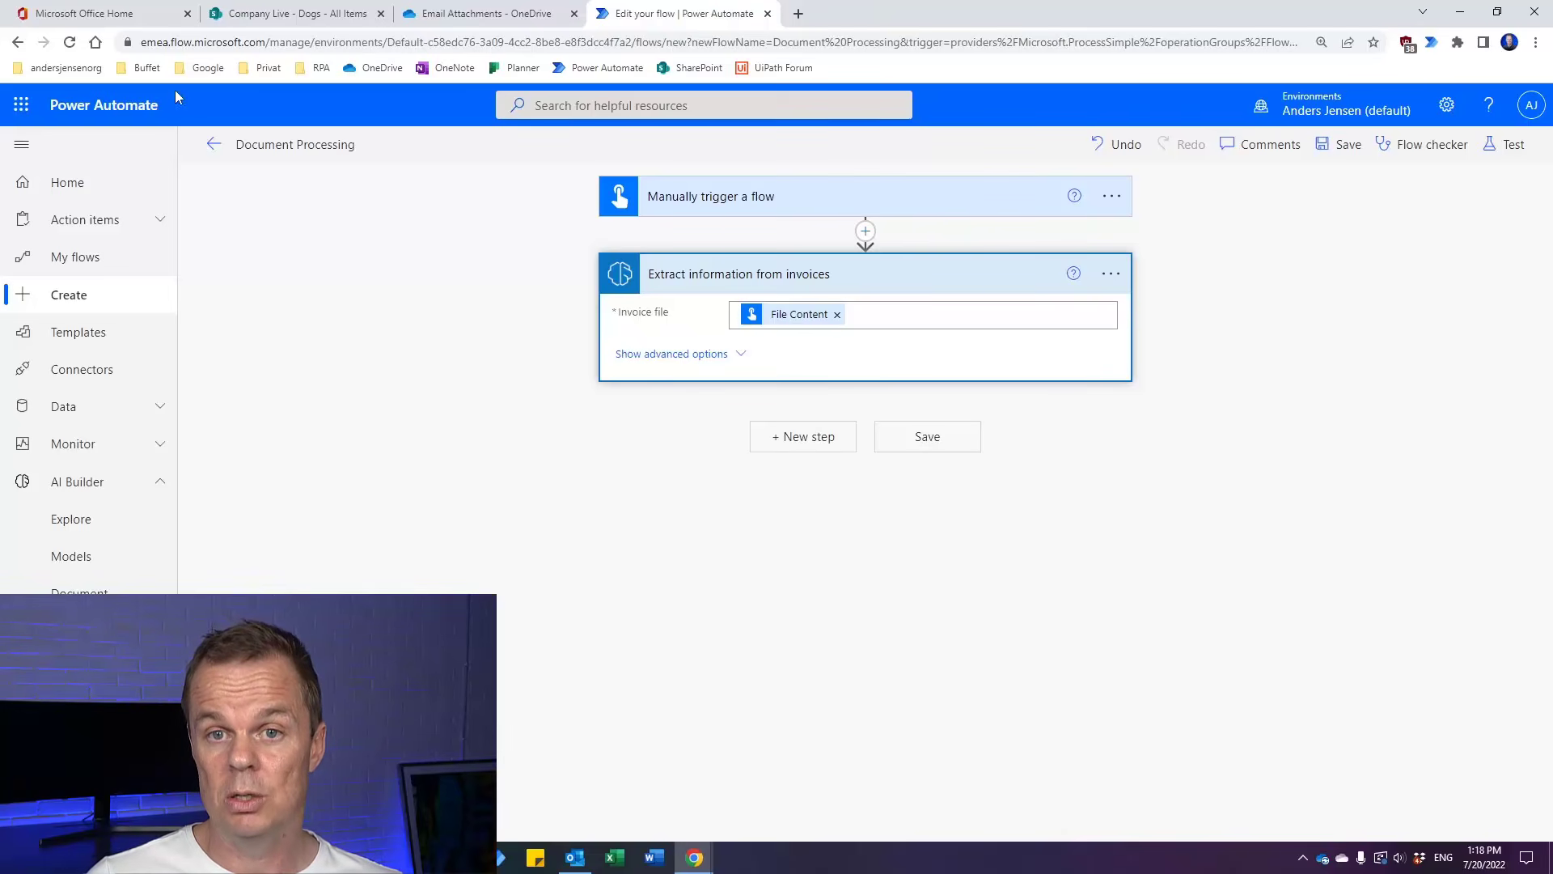
Switch to Excel for the web through Microsoft Office Home, create a new blank workbook and name it DocumentResults
{"action": "left_click", "coordinate": [121, 15]}
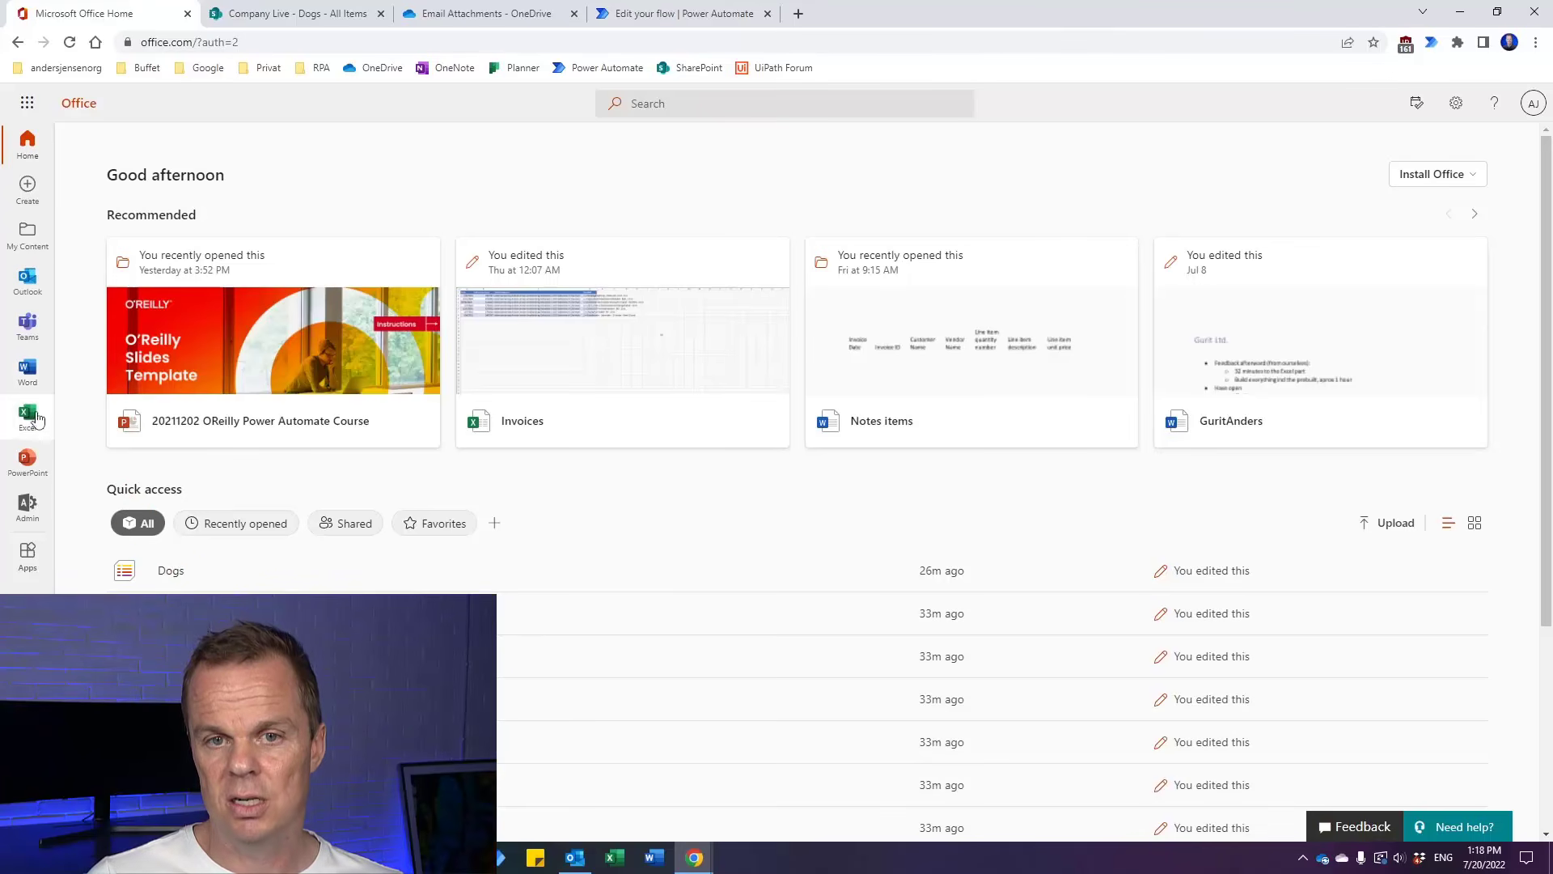
{"action": "left_click", "coordinate": [27, 100]}
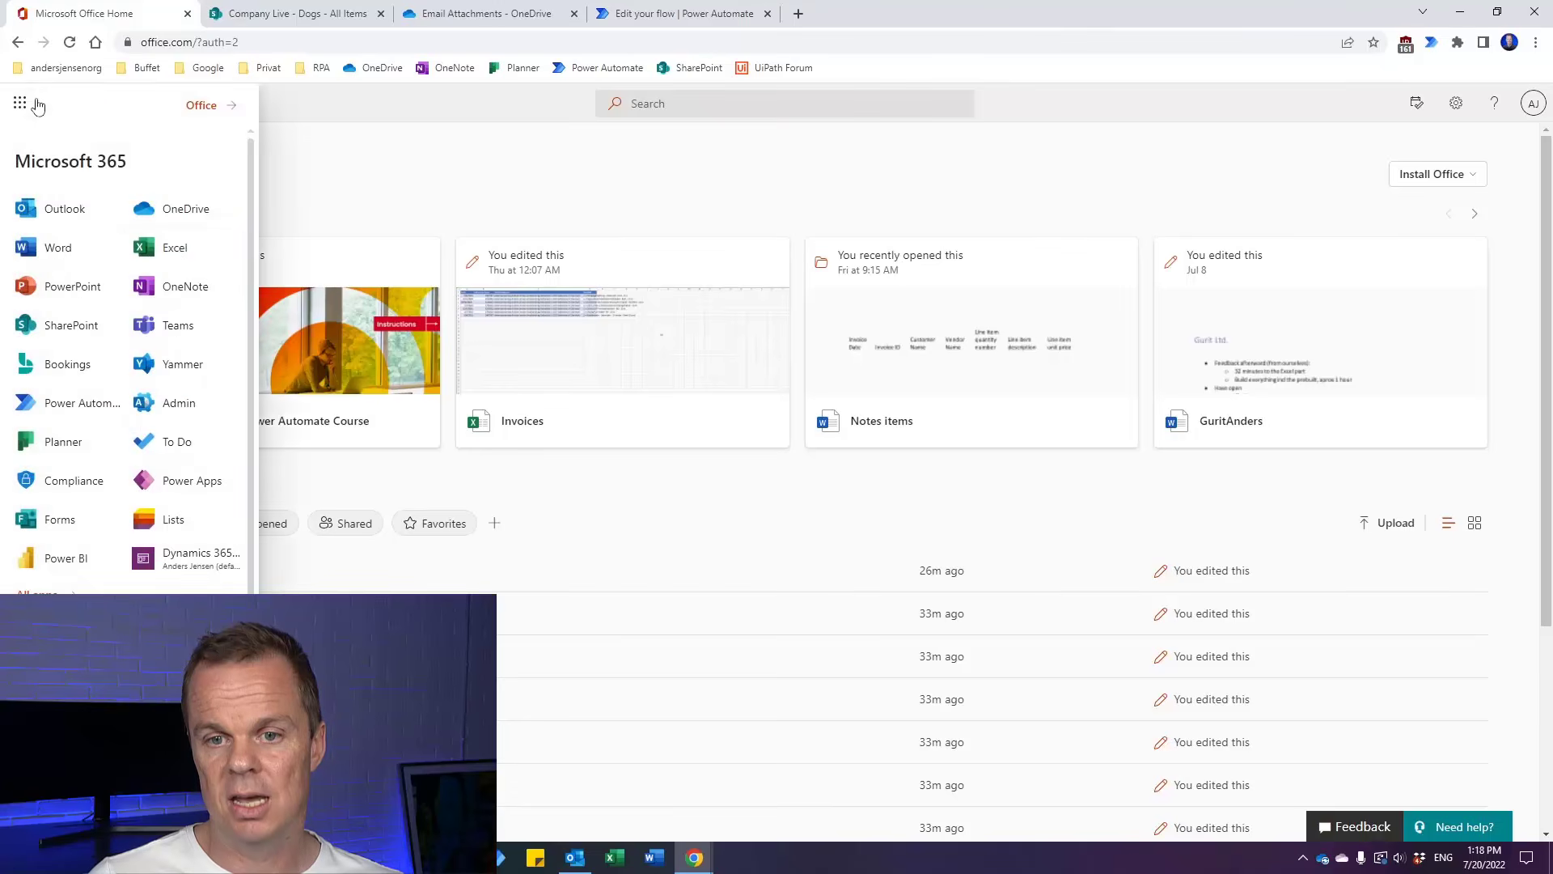
{"action": "left_click", "coordinate": [179, 251]}
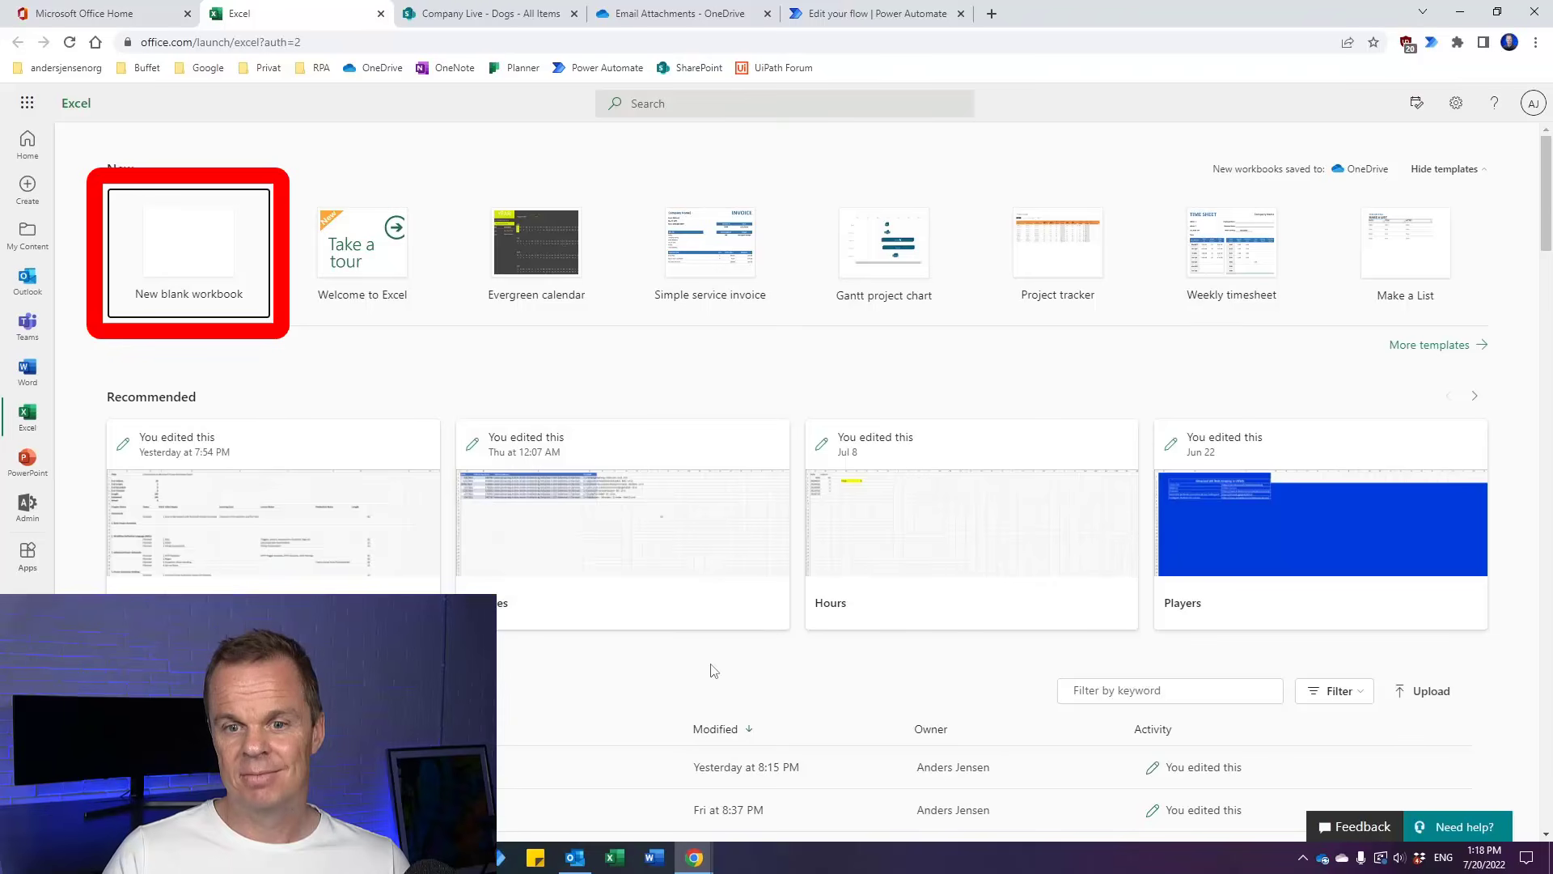
{"action": "left_click", "coordinate": [181, 254]}
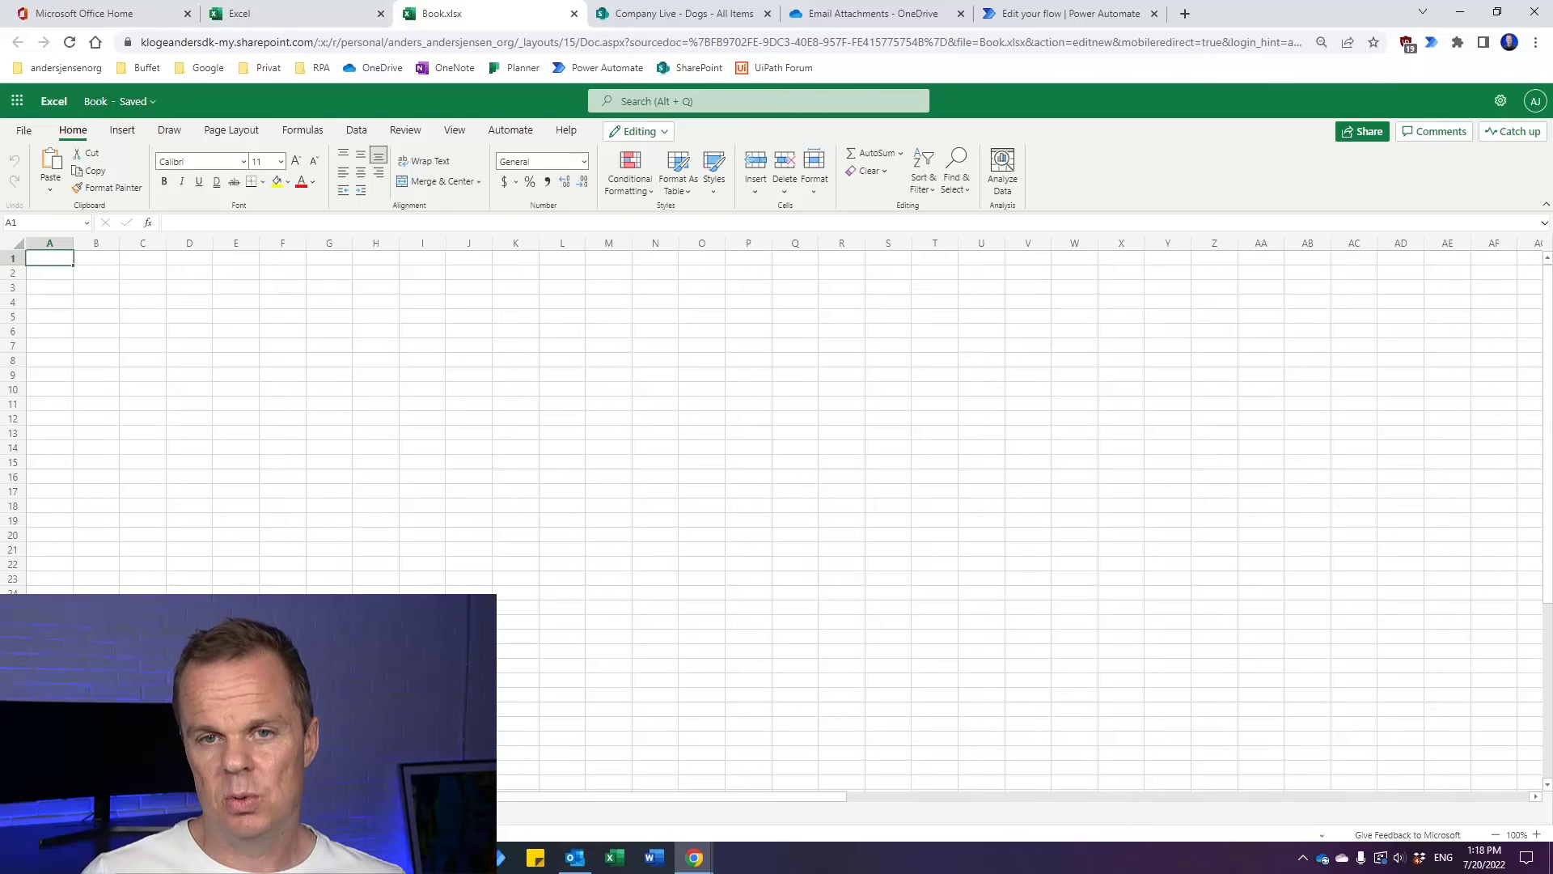
{"action": "key", "text": "Right"}
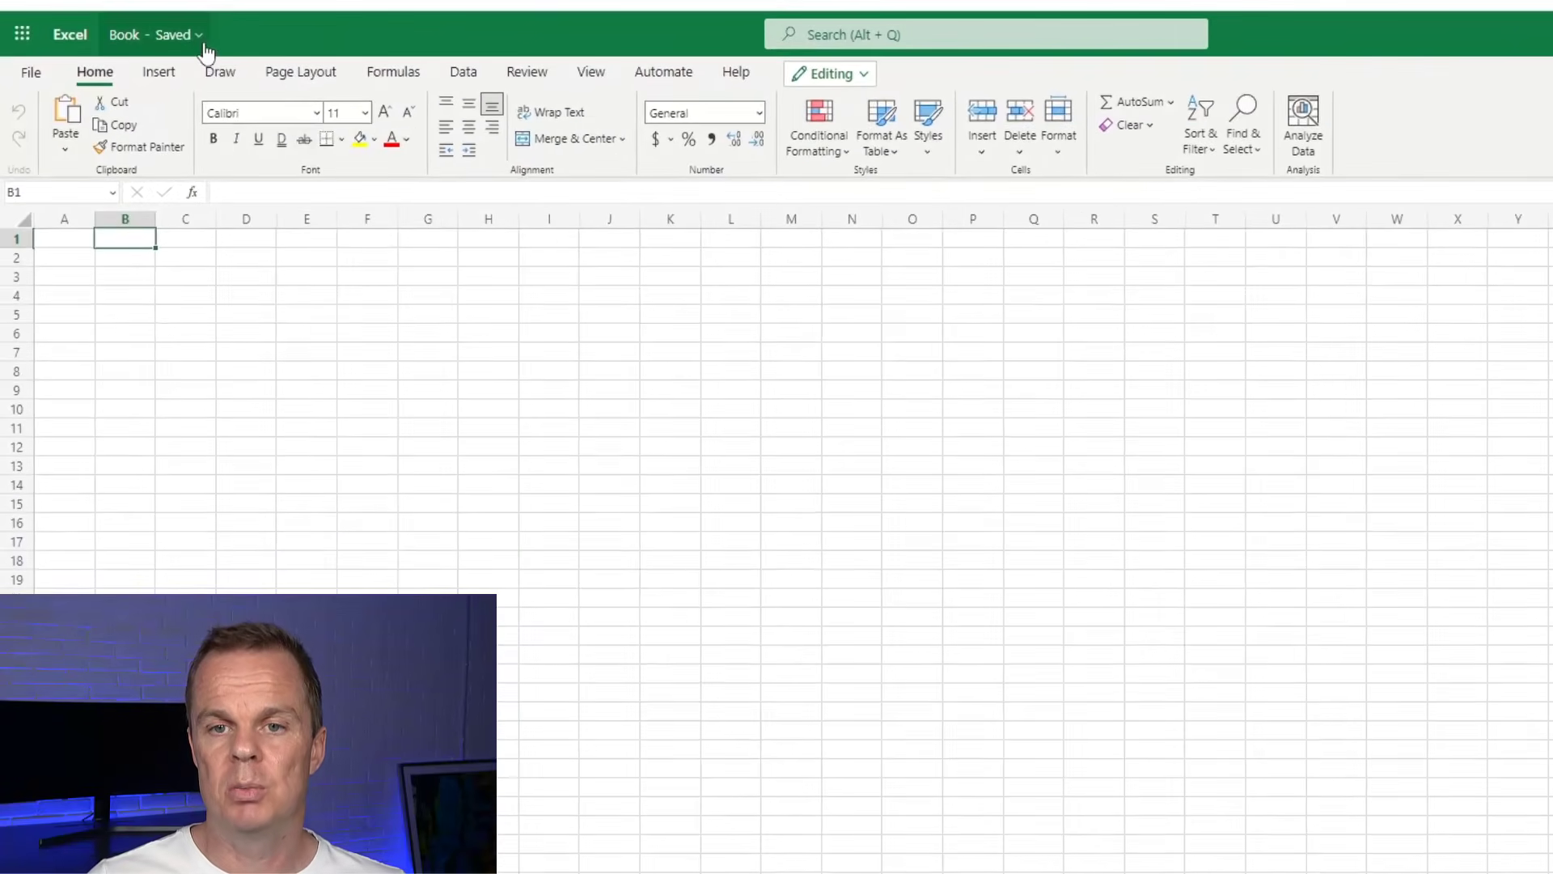
{"action": "left_click", "coordinate": [202, 36]}
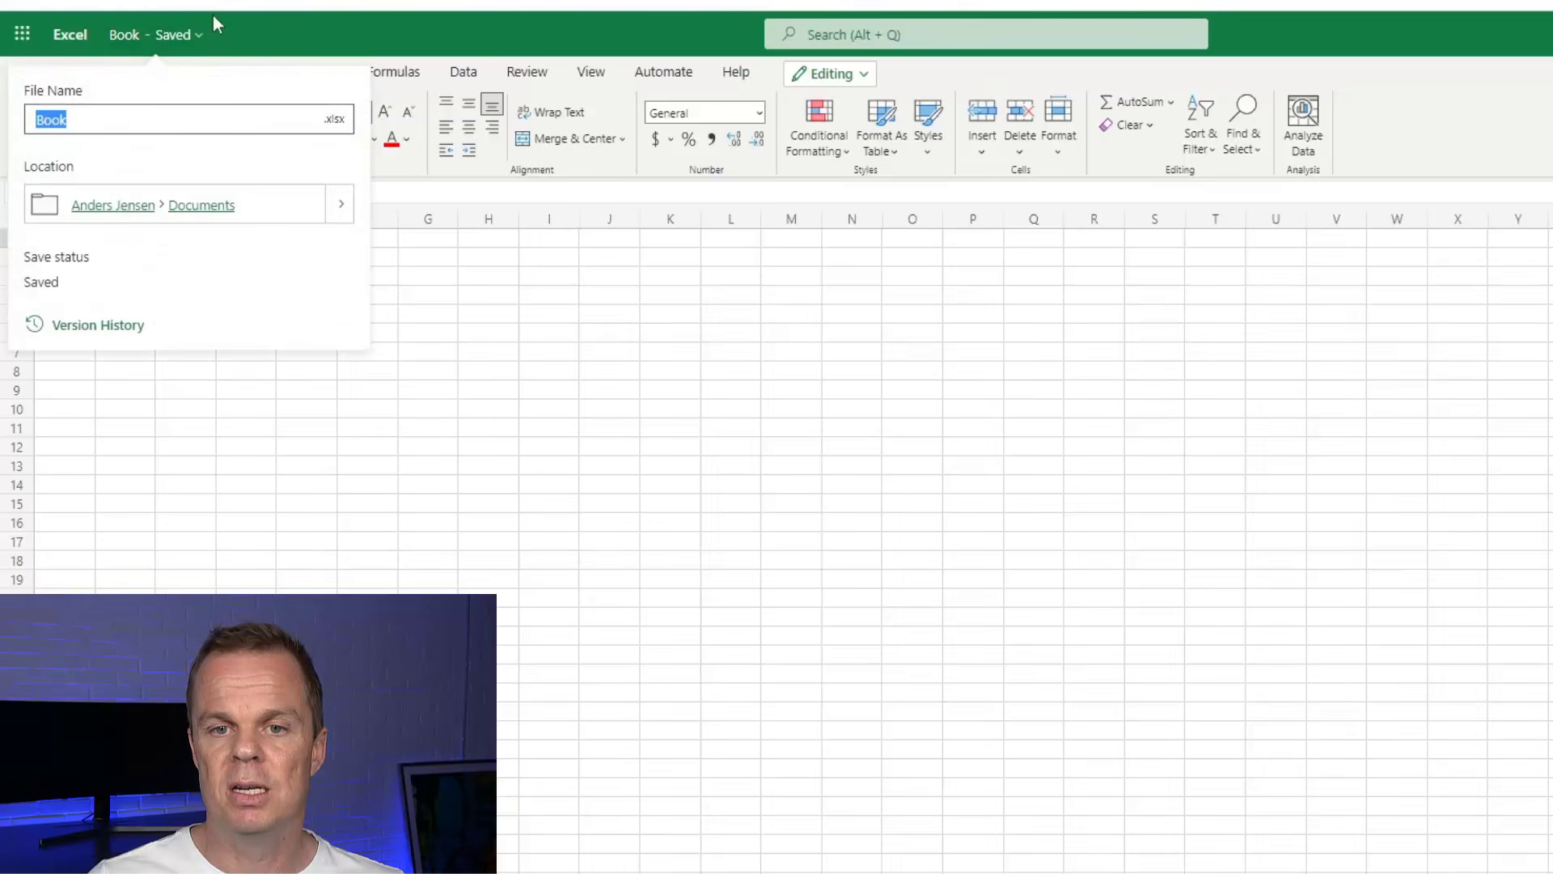
{"action": "type", "text": "DocumentResults"}
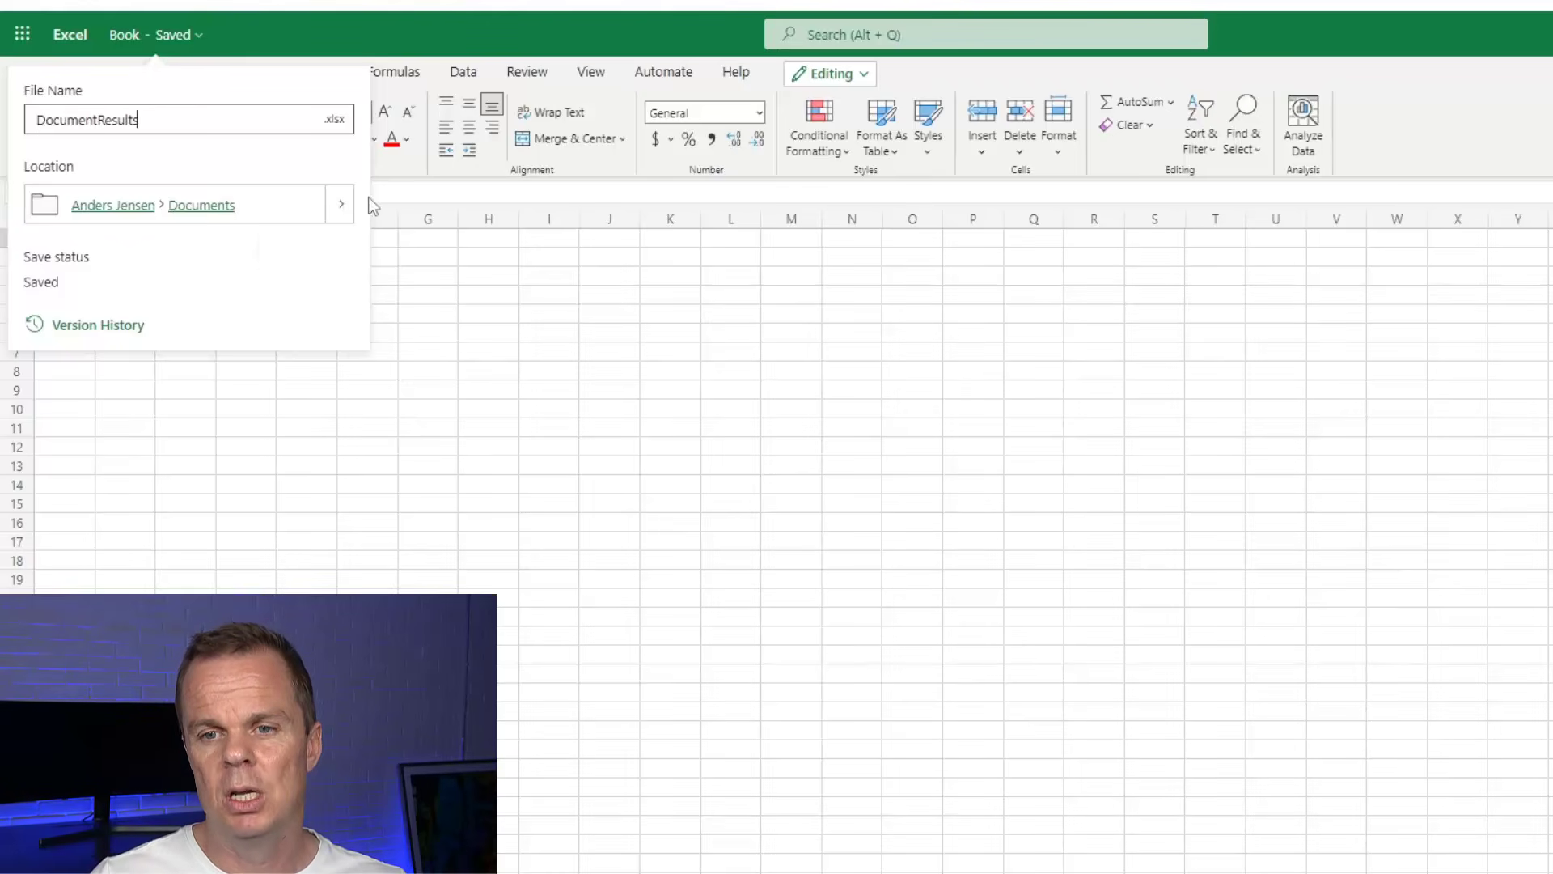
Move the workbook into a new folder named Document Processing inside the Live folder of My files
{"action": "left_click", "coordinate": [342, 205]}
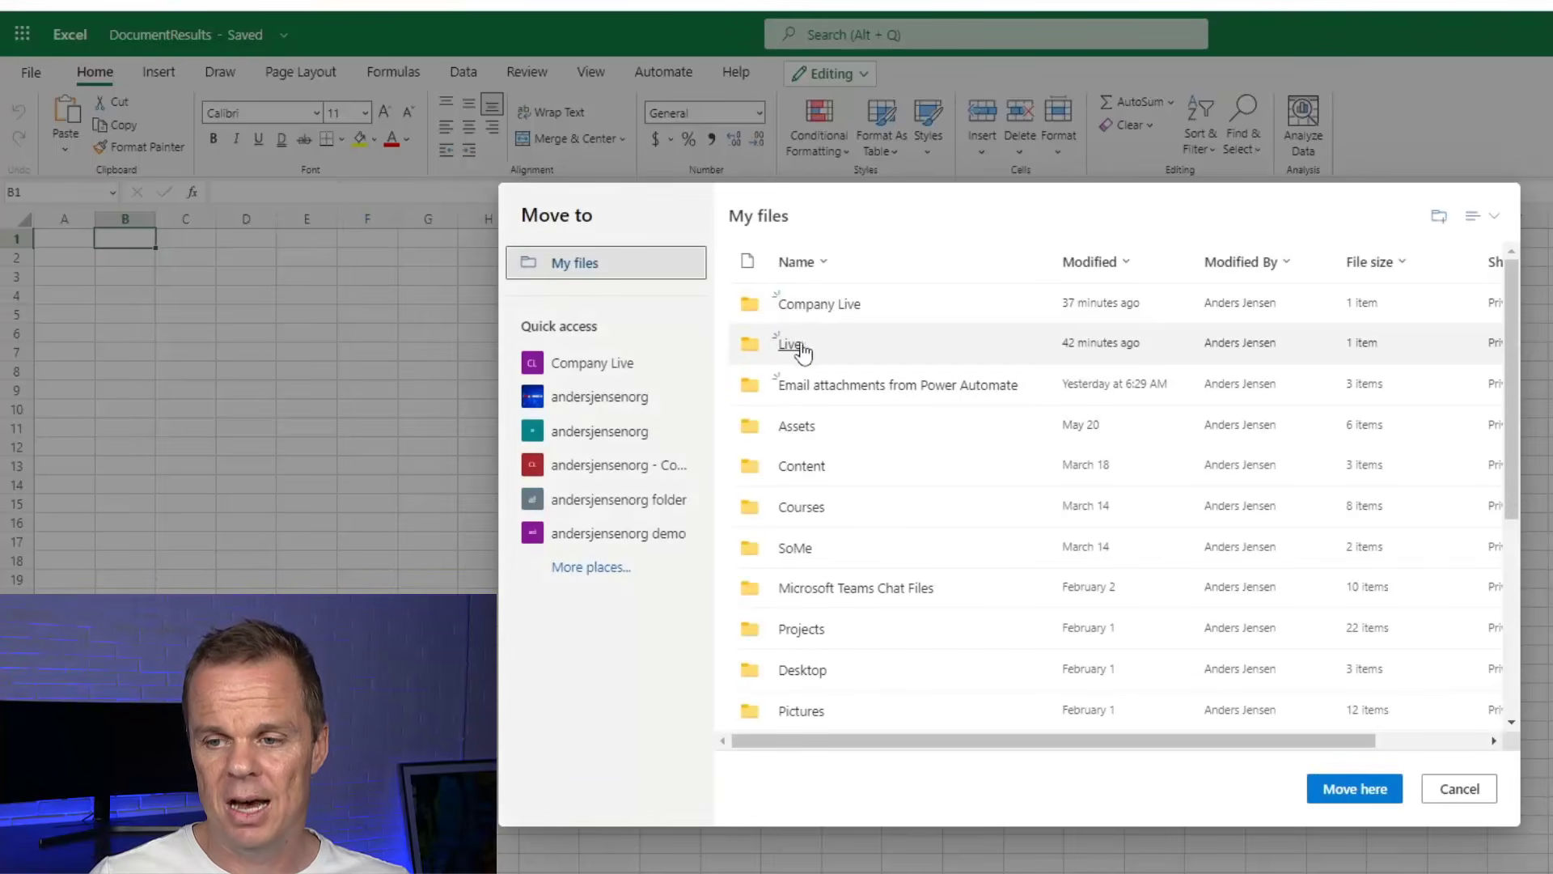
{"action": "left_click", "coordinate": [794, 343]}
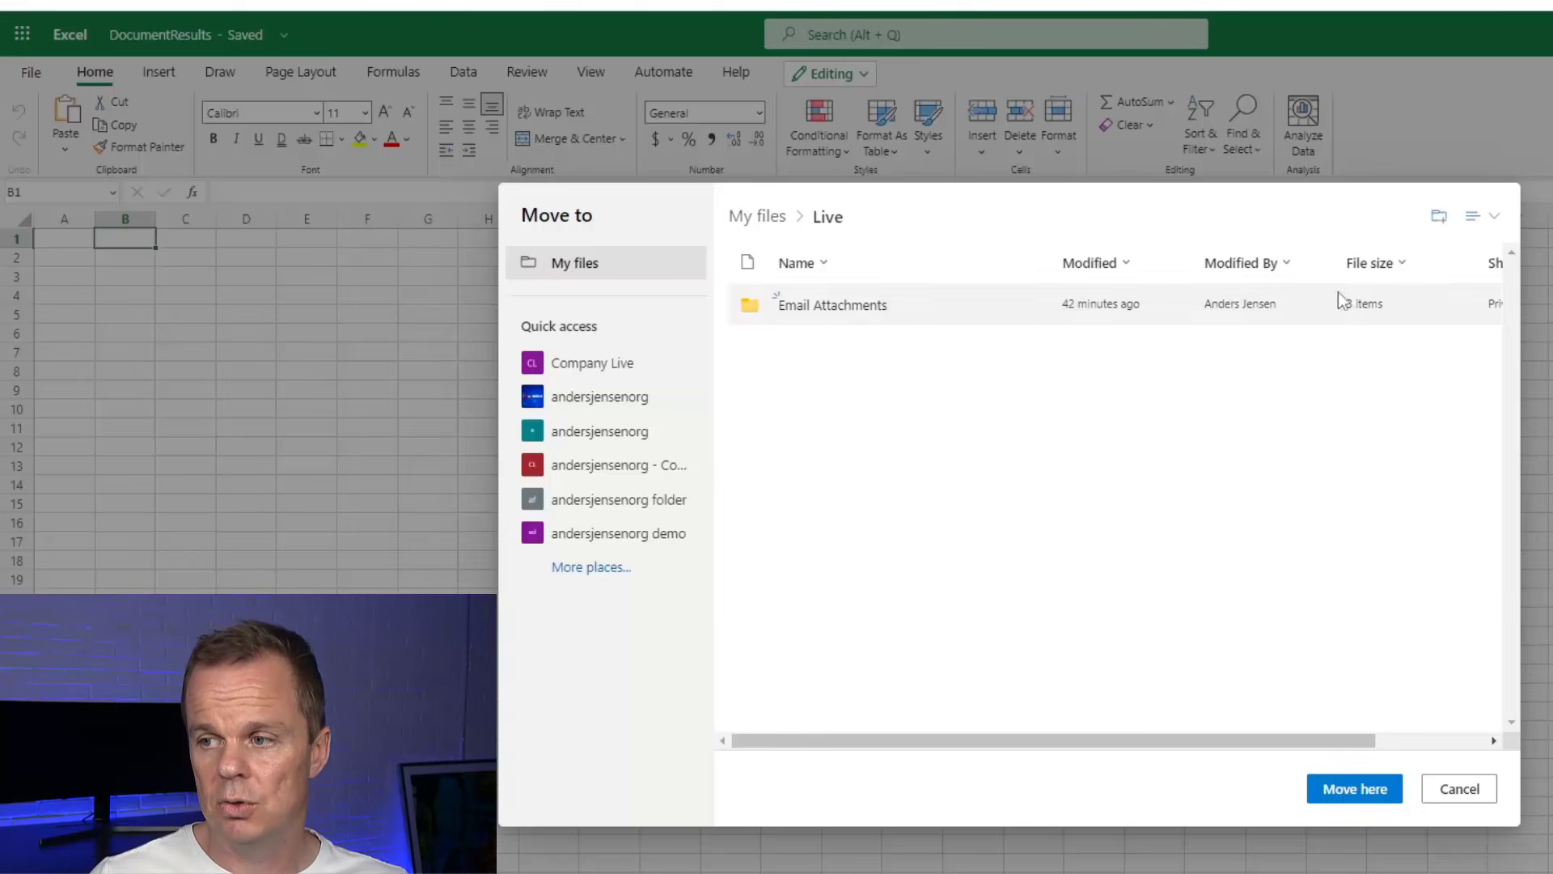
{"action": "left_click", "coordinate": [1438, 216]}
{"action": "type", "text": "Docuem"}
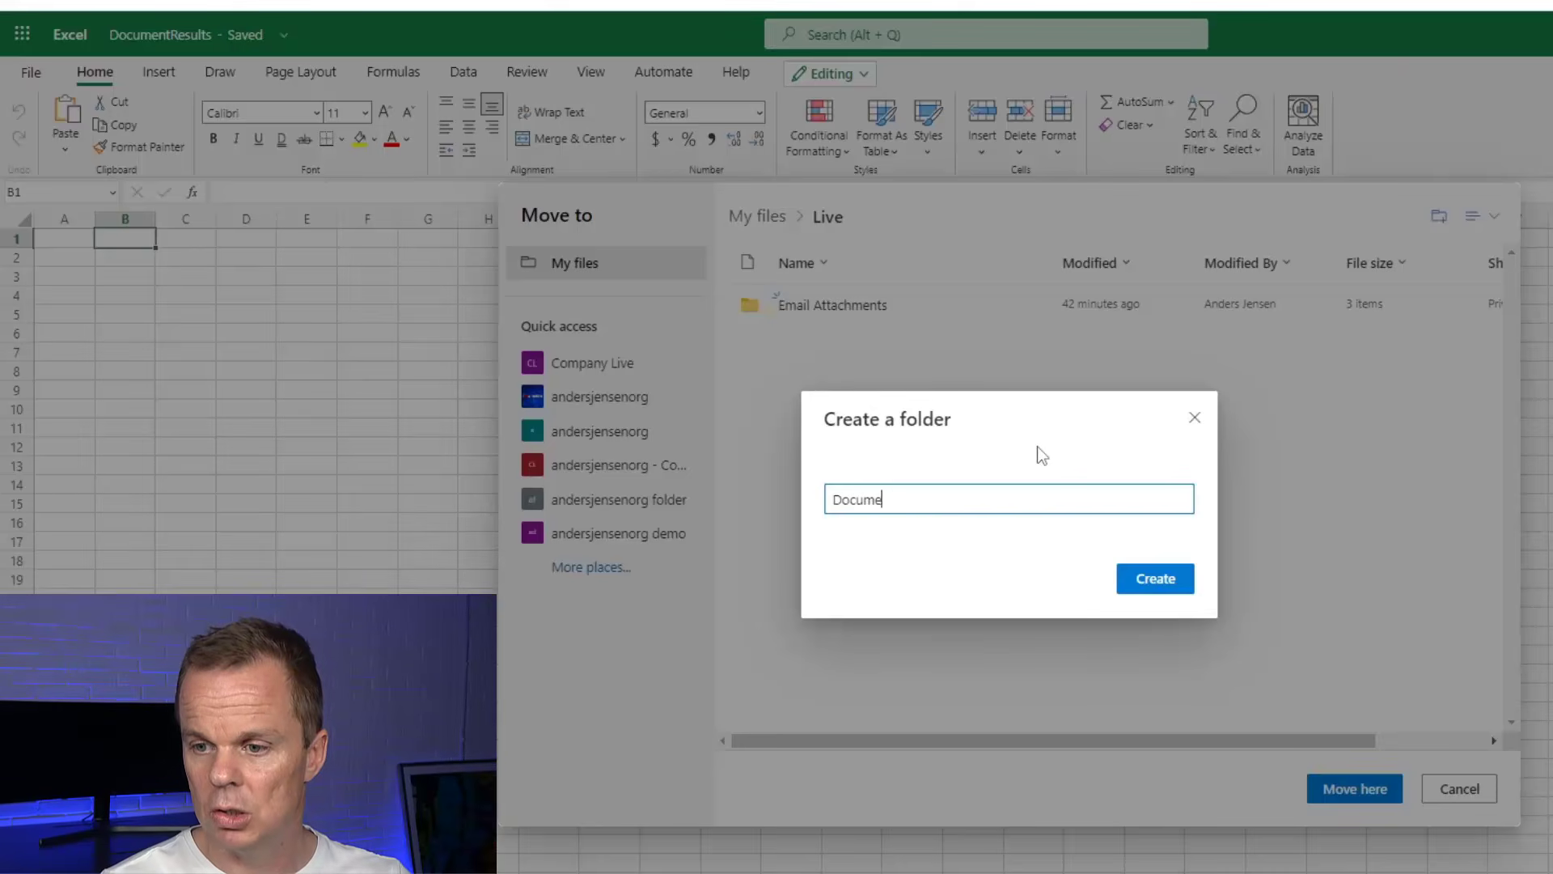
{"action": "type", "text": "nt PRrocessing"}
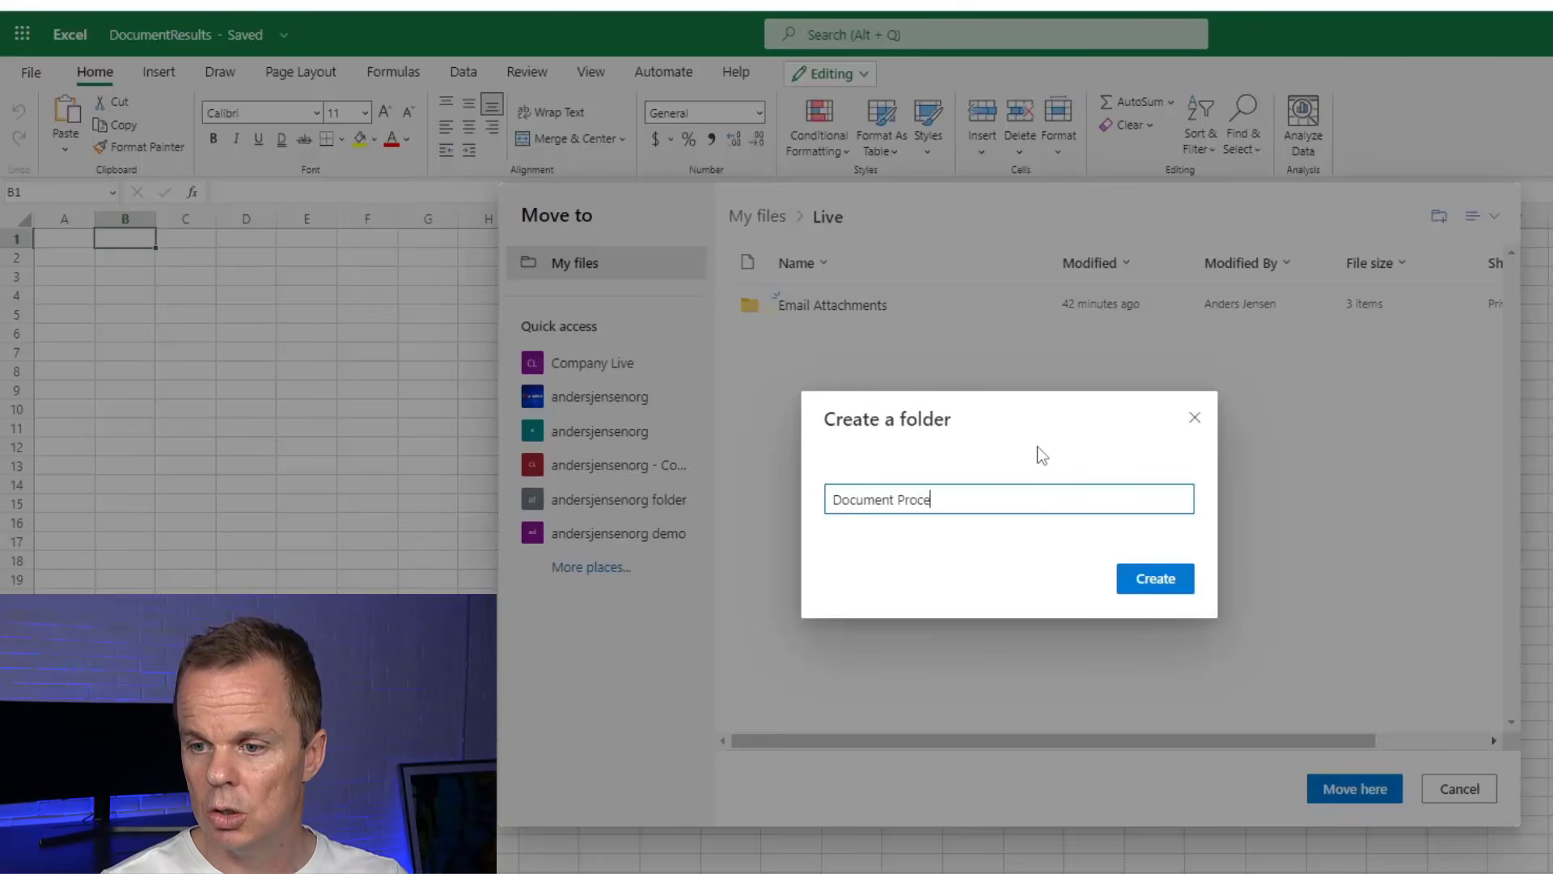
{"action": "left_click", "coordinate": [1157, 581]}
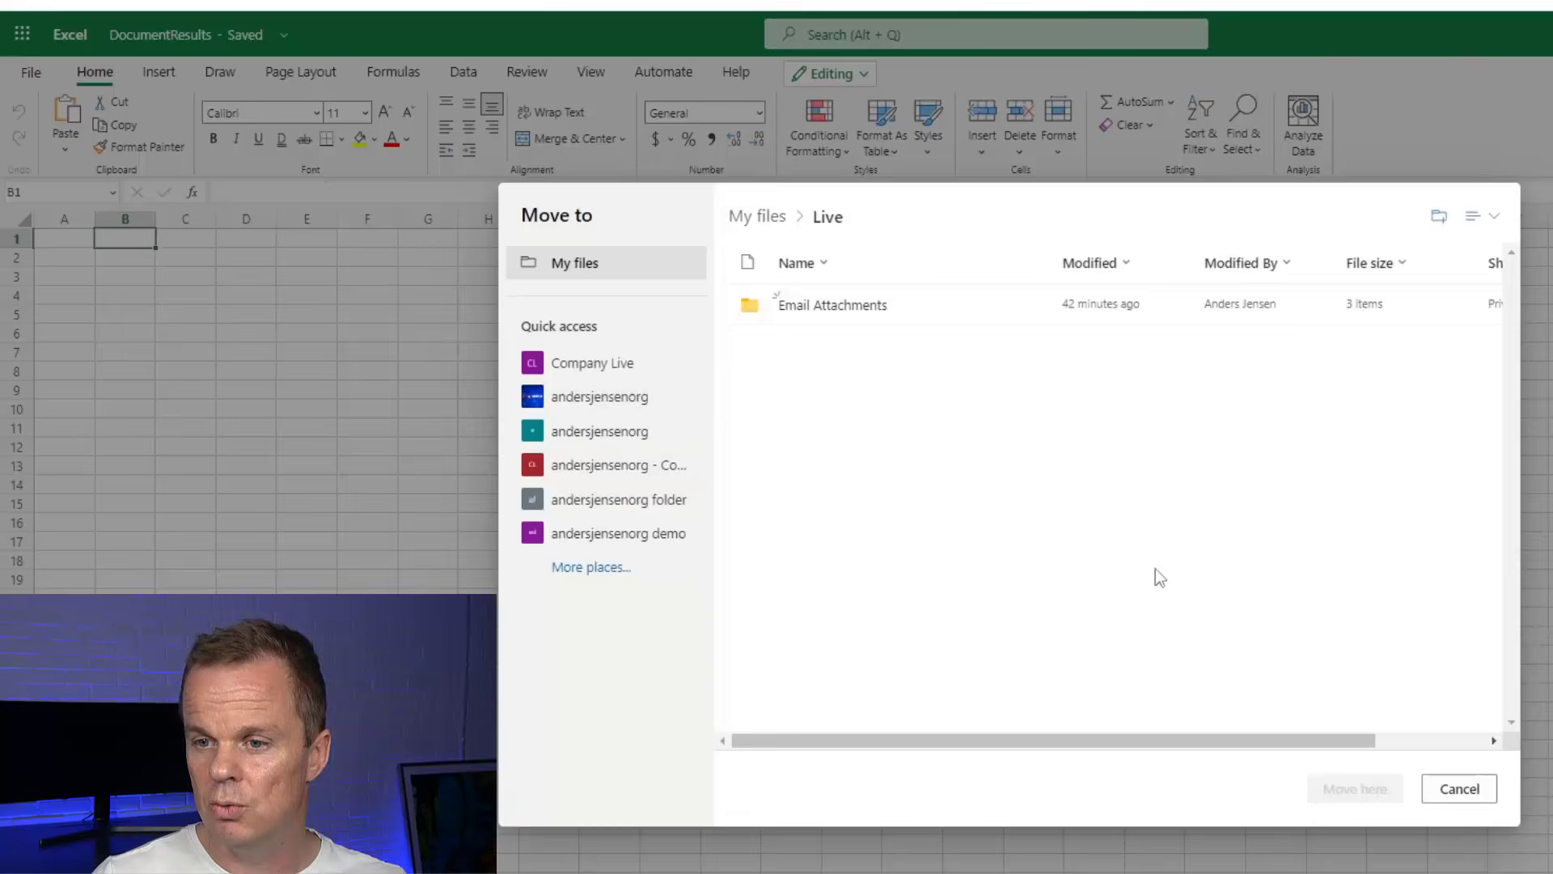
{"action": "left_click", "coordinate": [877, 314]}
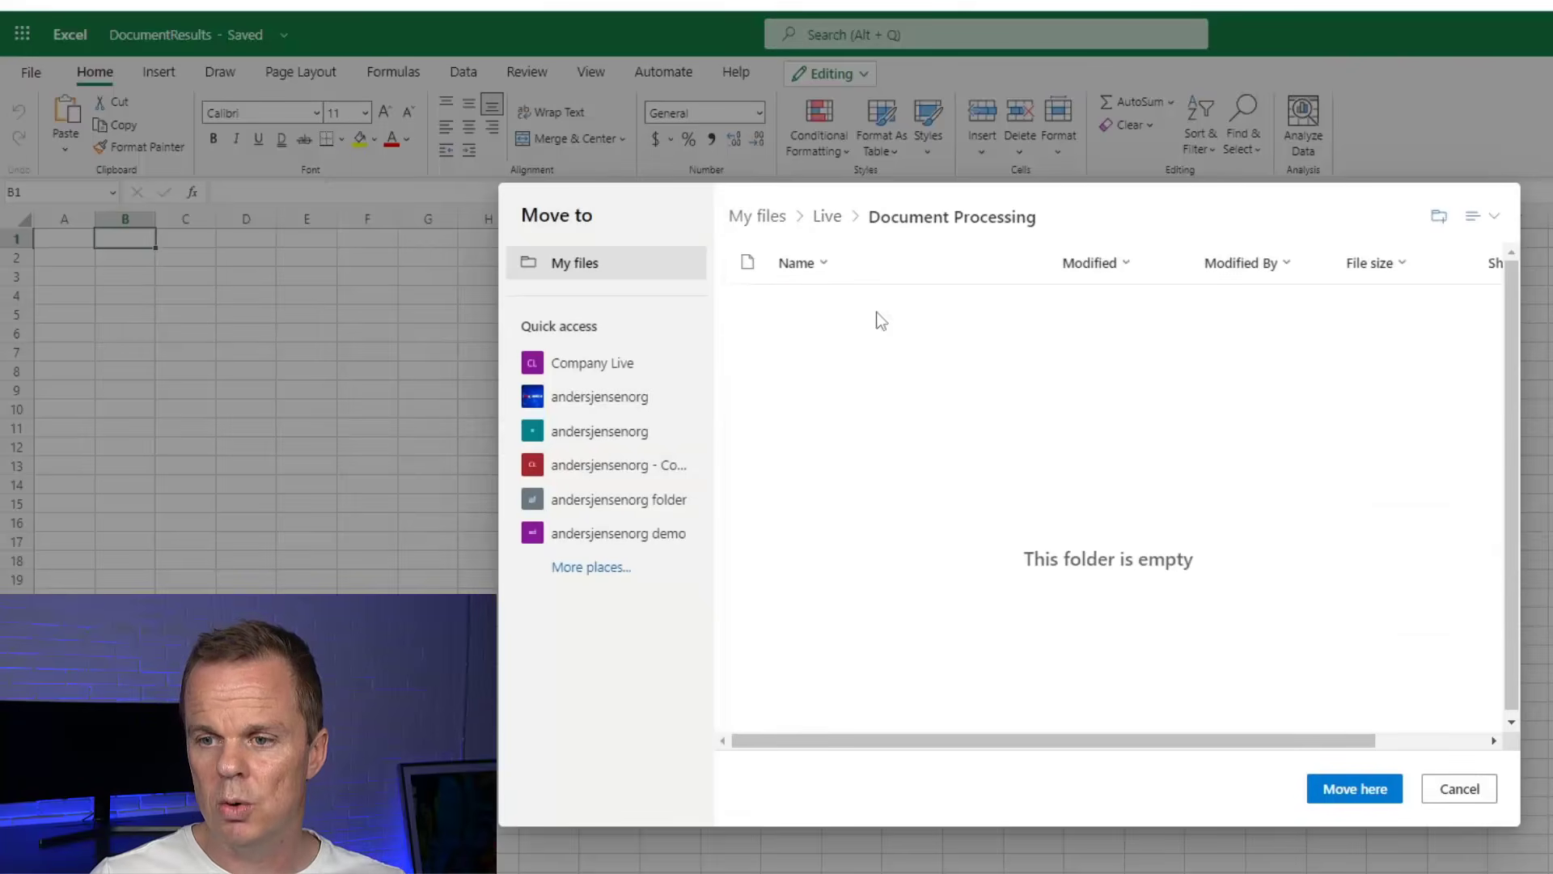
{"action": "left_click", "coordinate": [1367, 791]}
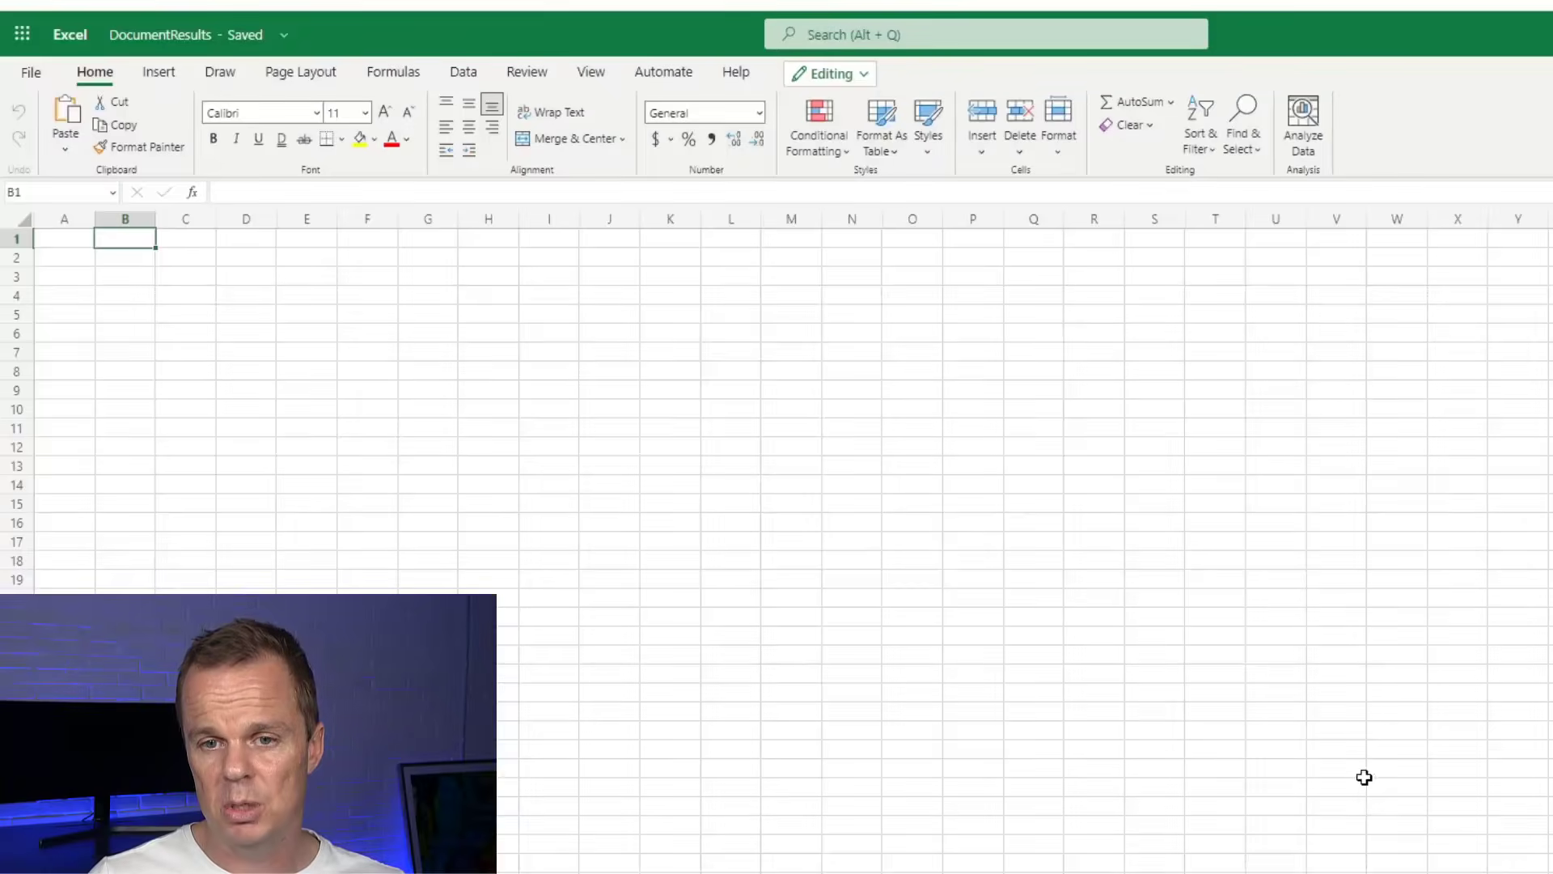
Enter the column headers Date, Invoice No, Vendor, Customer, Tax and Total in cells A1 to F1
{"action": "left_click", "coordinate": [67, 240]}
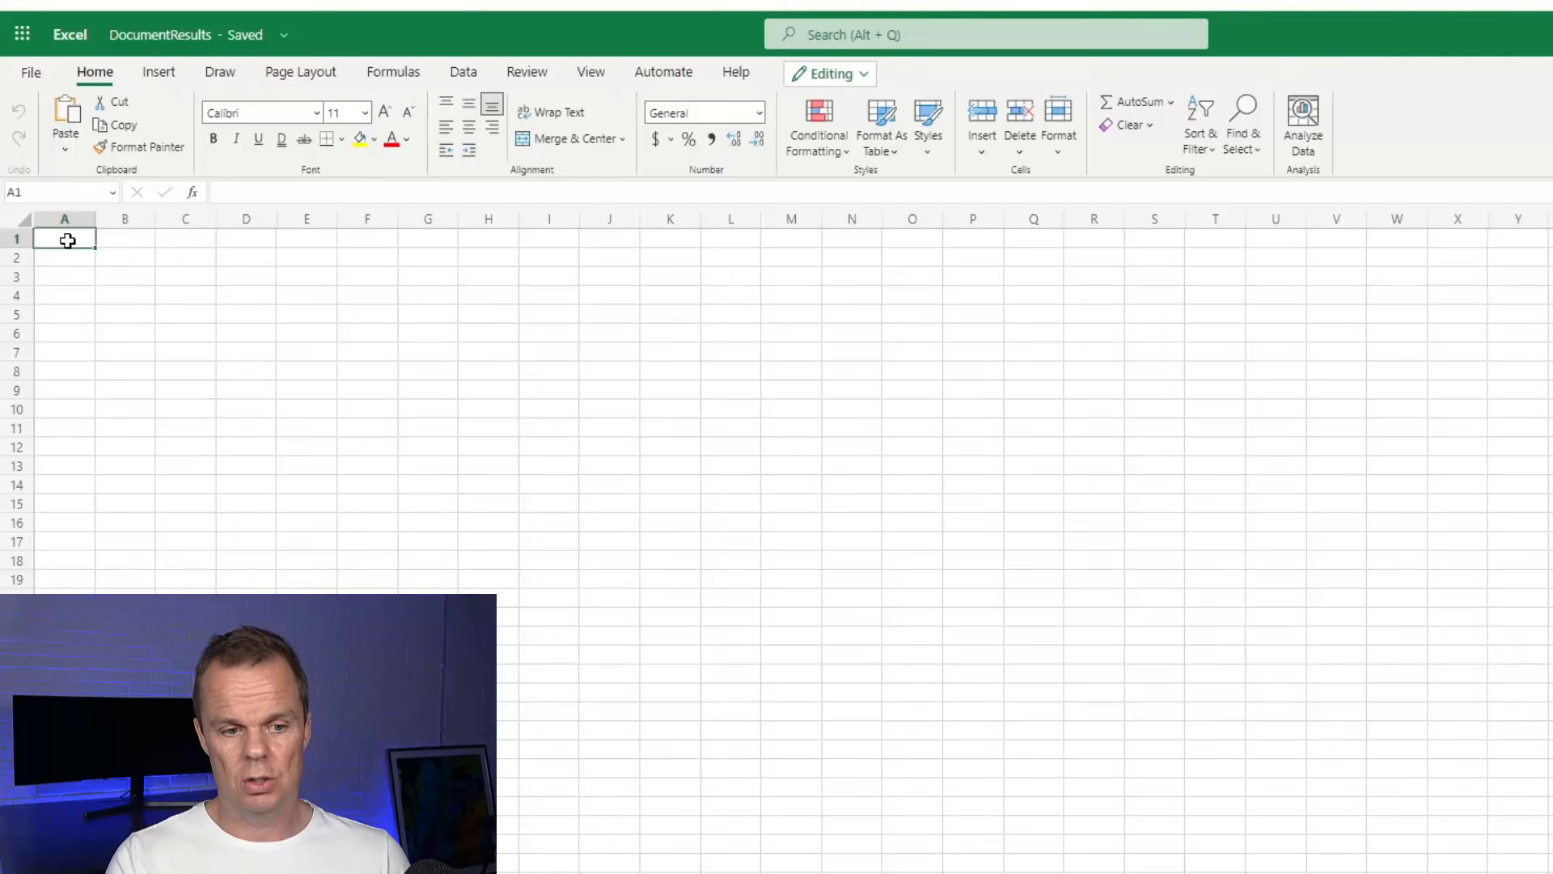
{"action": "type", "text": "Date"}
{"action": "key", "text": "Tab"}
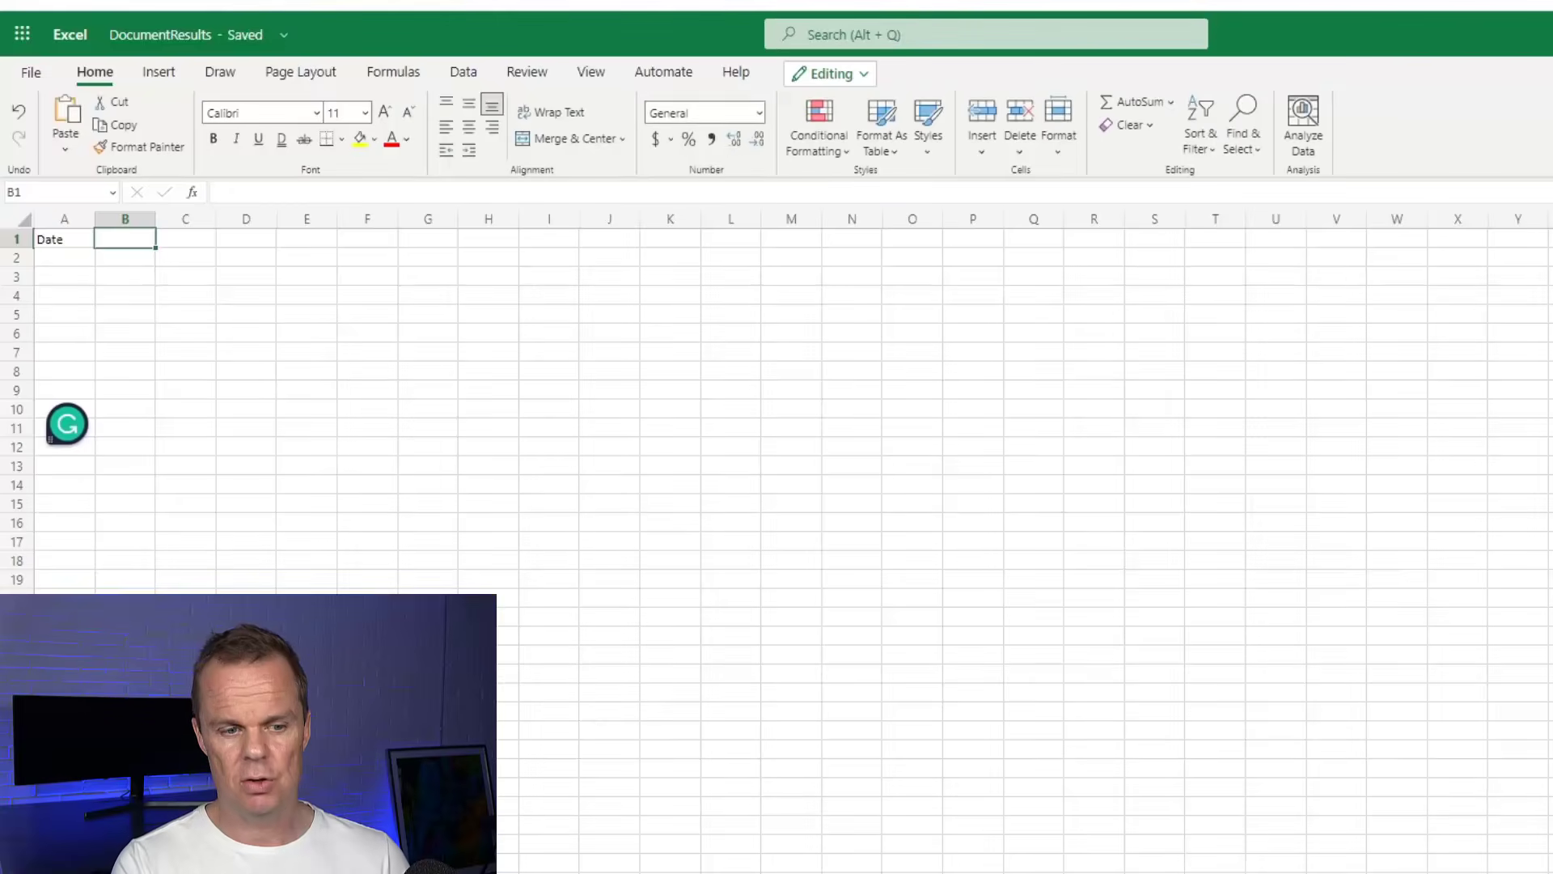
{"action": "type", "text": "Invoi"}
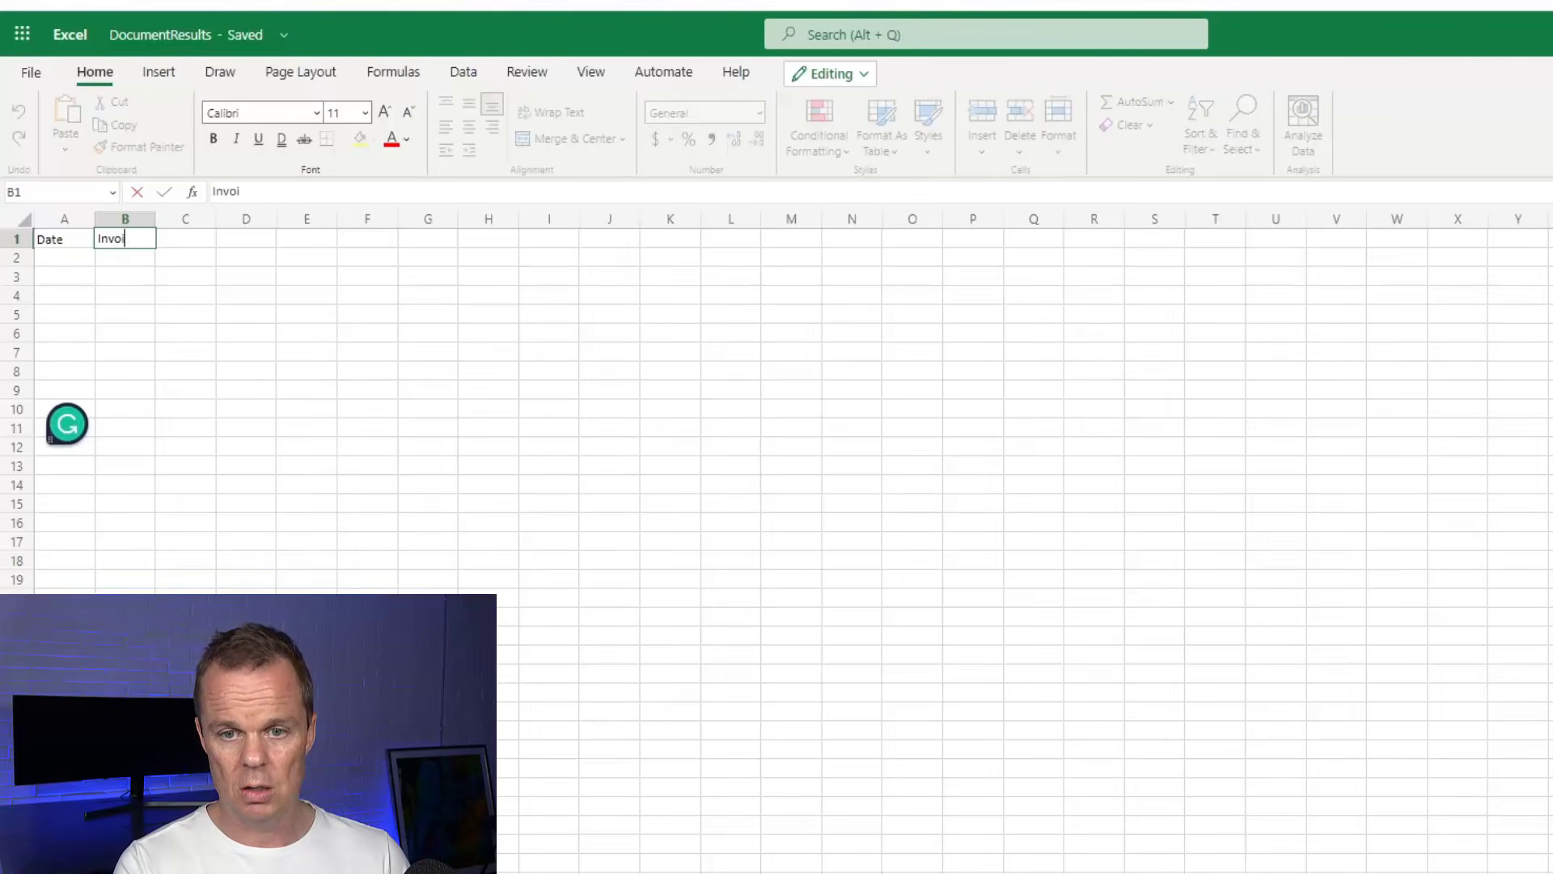
{"action": "type", "text": "ce No"}
{"action": "key", "text": "Tab"}
{"action": "type", "text": "V"}
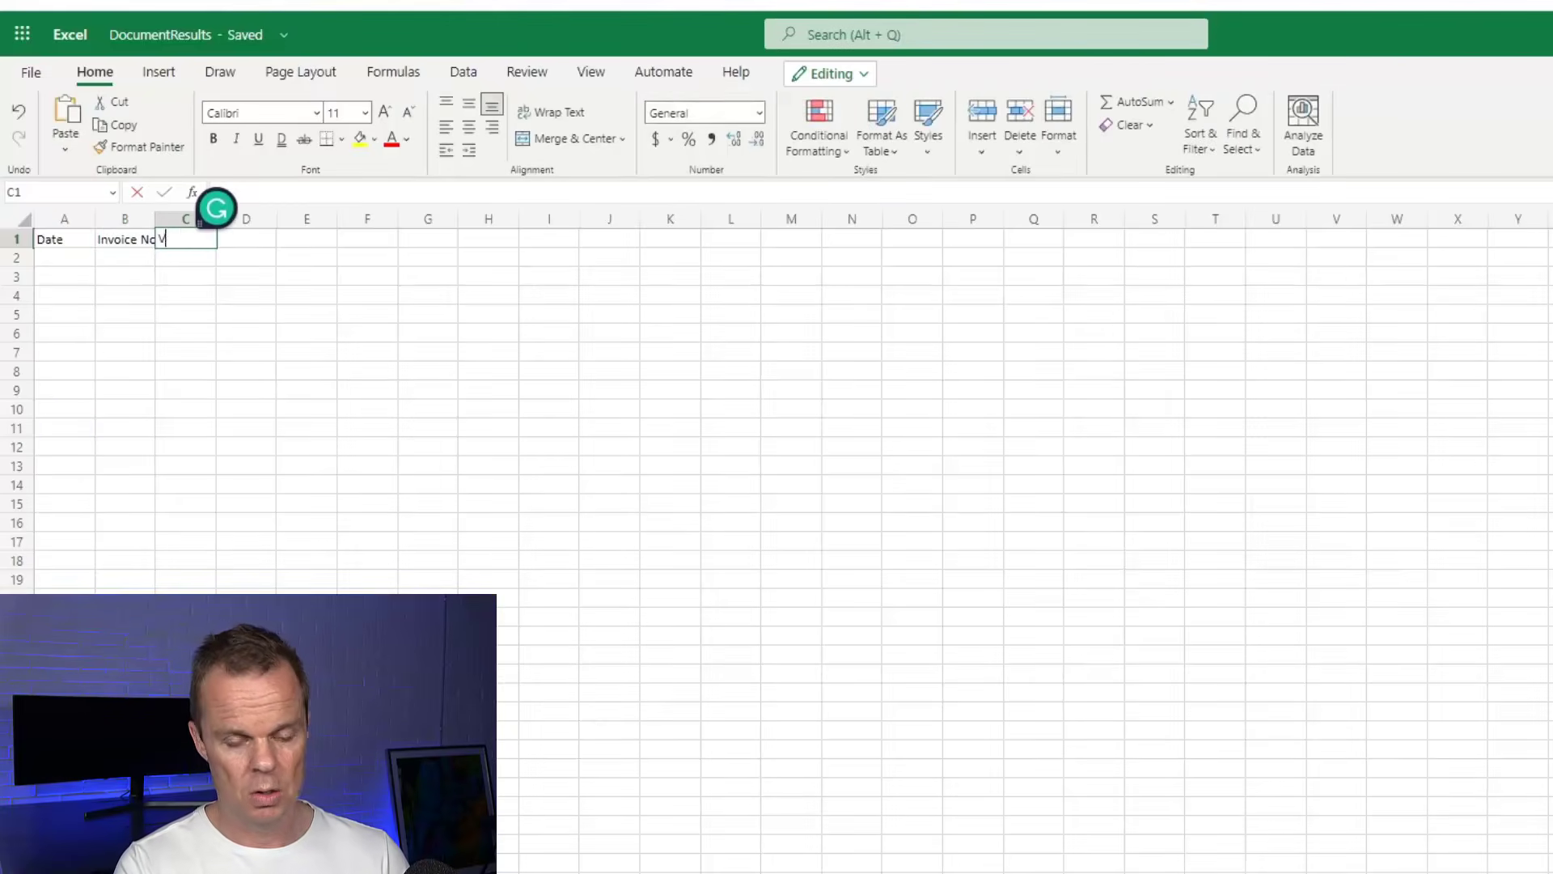
{"action": "type", "text": "endor"}
{"action": "key", "text": "Tab"}
{"action": "type", "text": "Cu"}
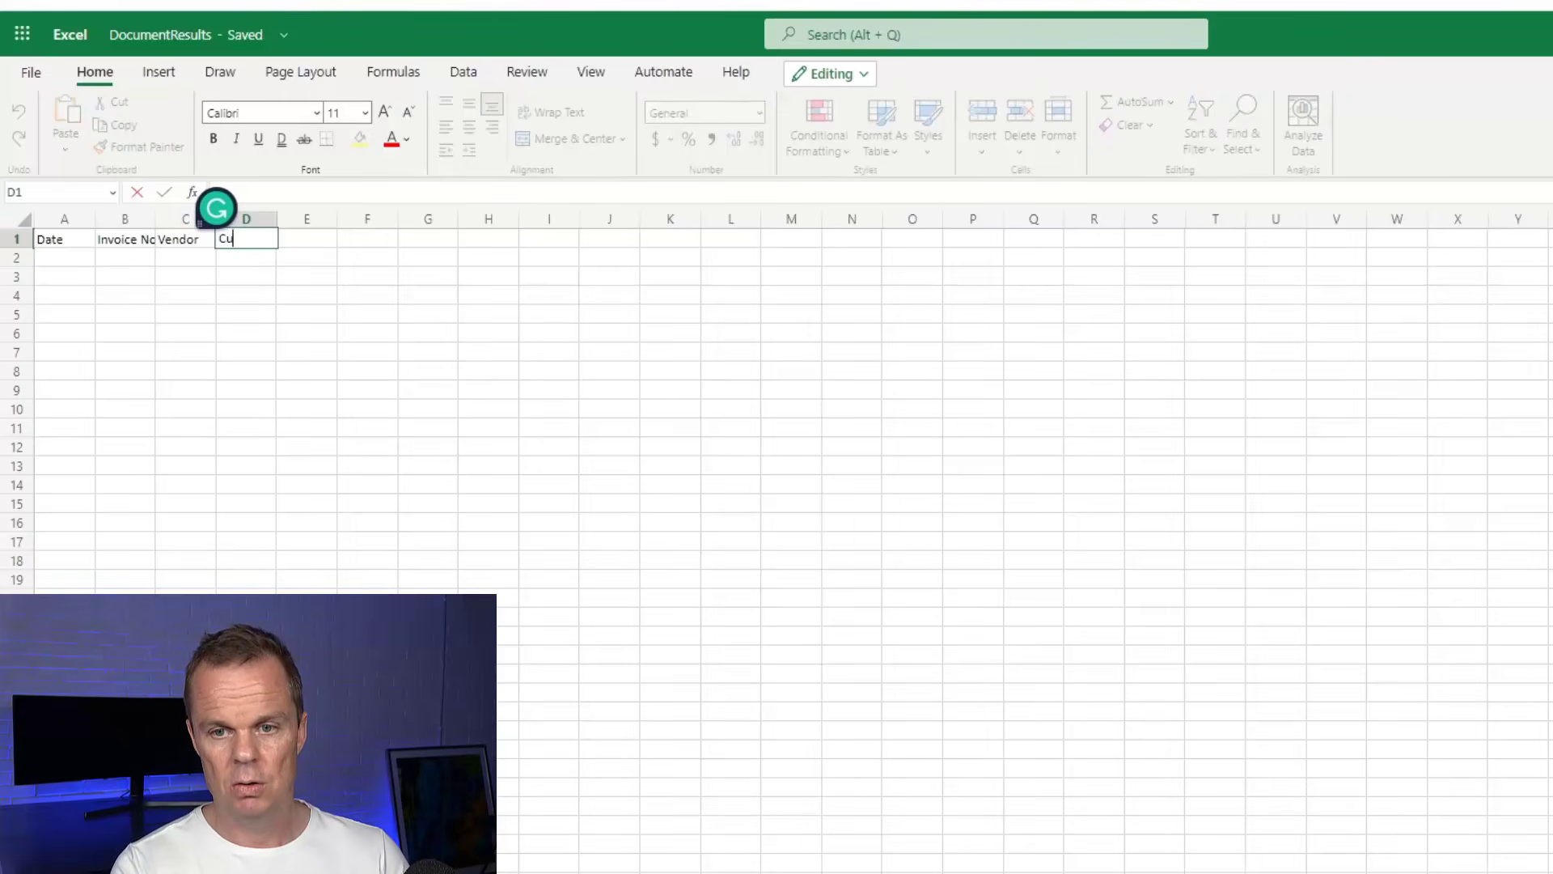
{"action": "type", "text": "stomer"}
{"action": "key", "text": "Tab"}
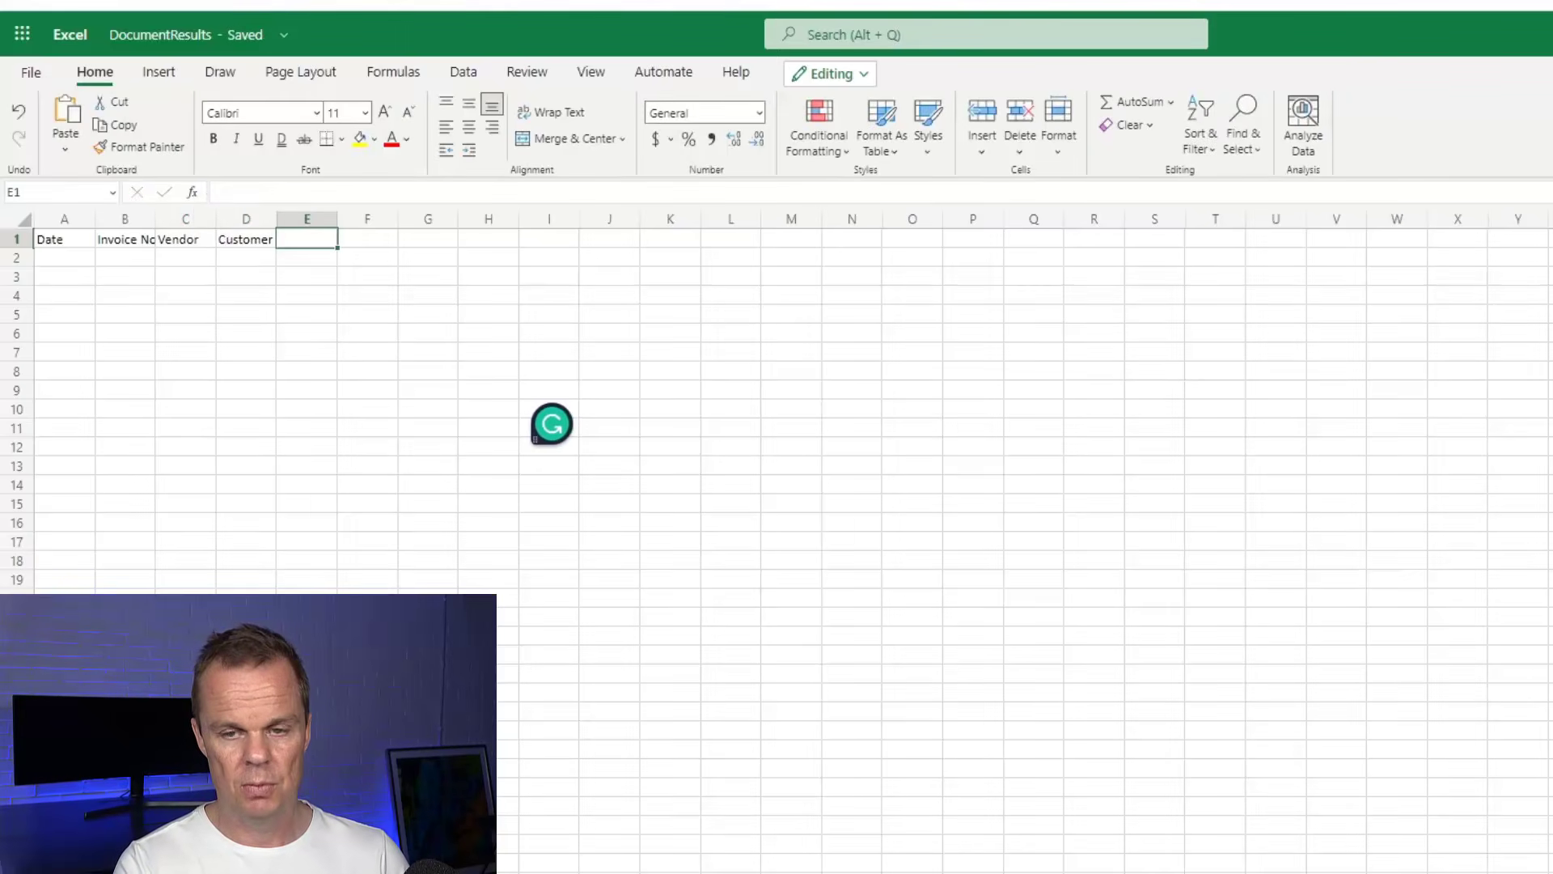
{"action": "type", "text": "Tax"}
{"action": "key", "text": "Tab"}
{"action": "type", "text": "Total"}
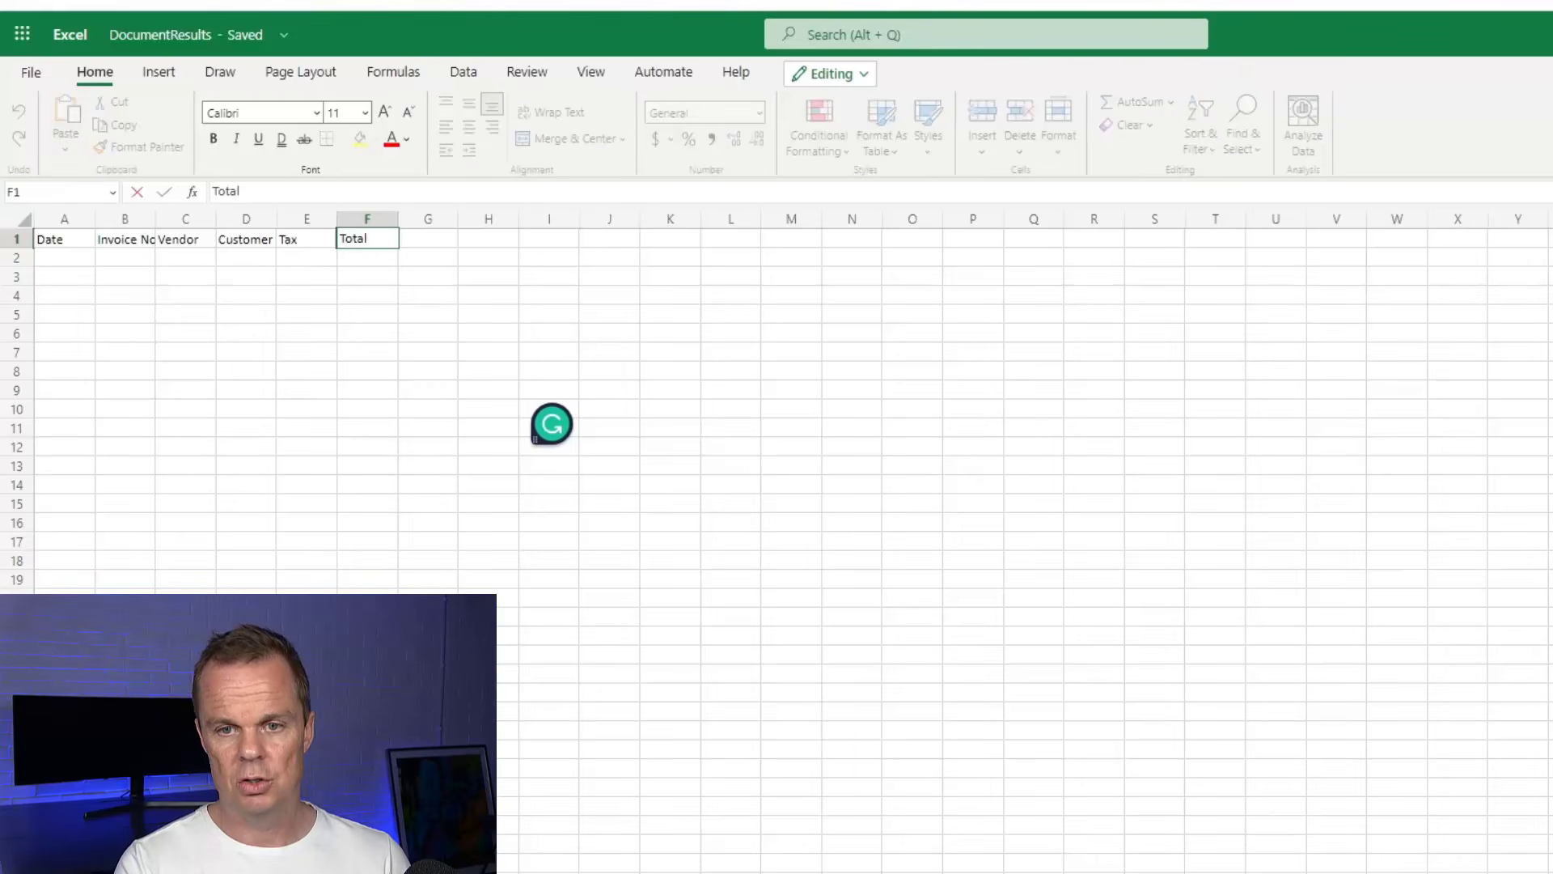
{"action": "key", "text": "Return"}
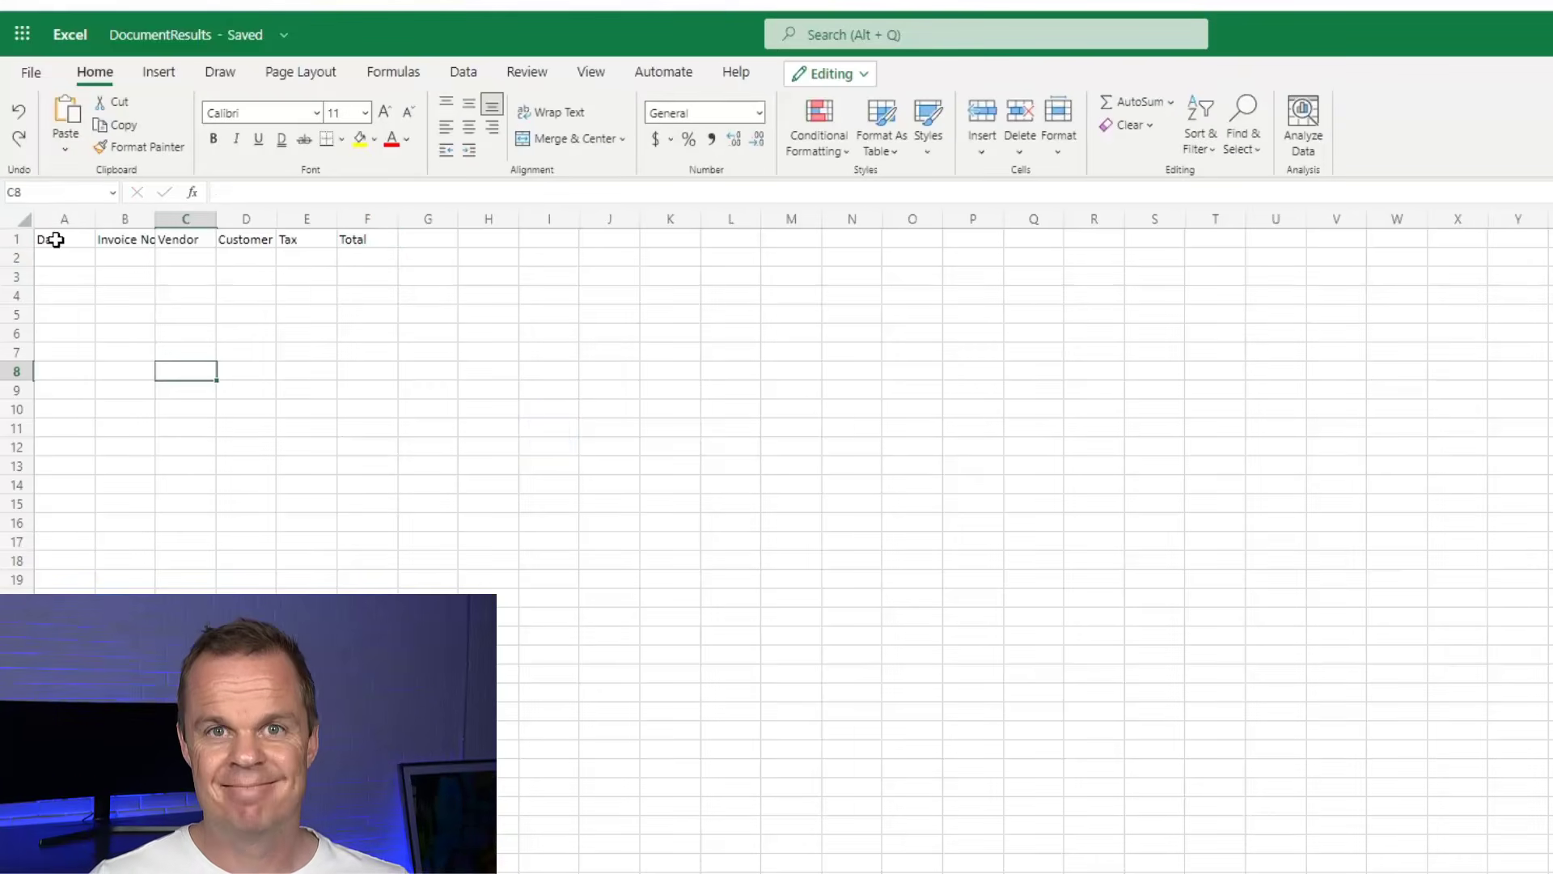
Auto-fit the widths of all columns in the sheet to their contents
{"action": "left_click", "coordinate": [24, 216]}
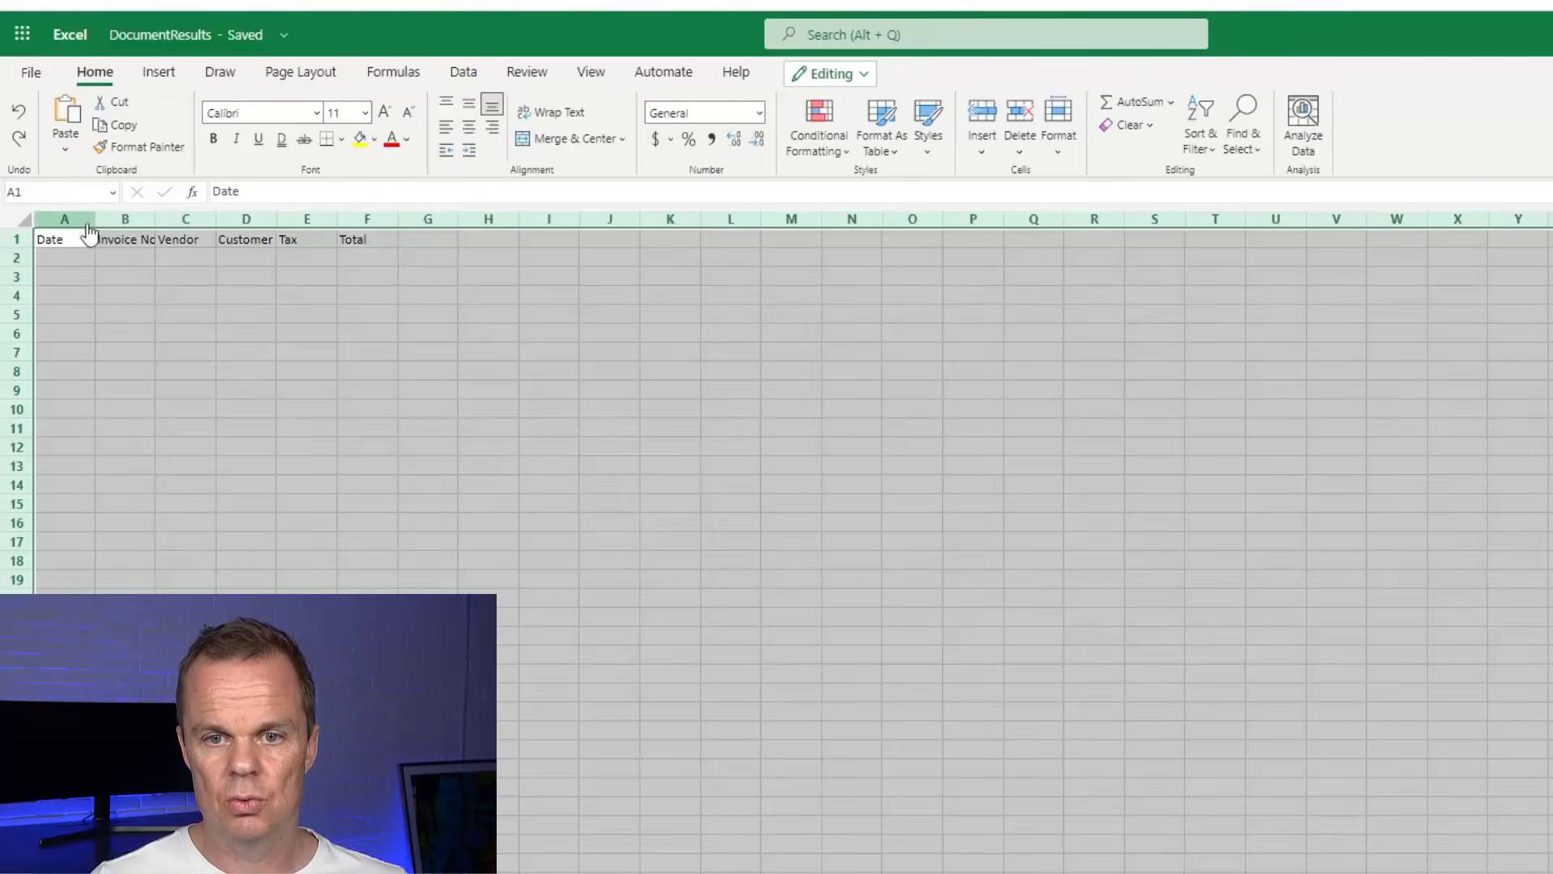
{"action": "double_click", "coordinate": [155, 217]}
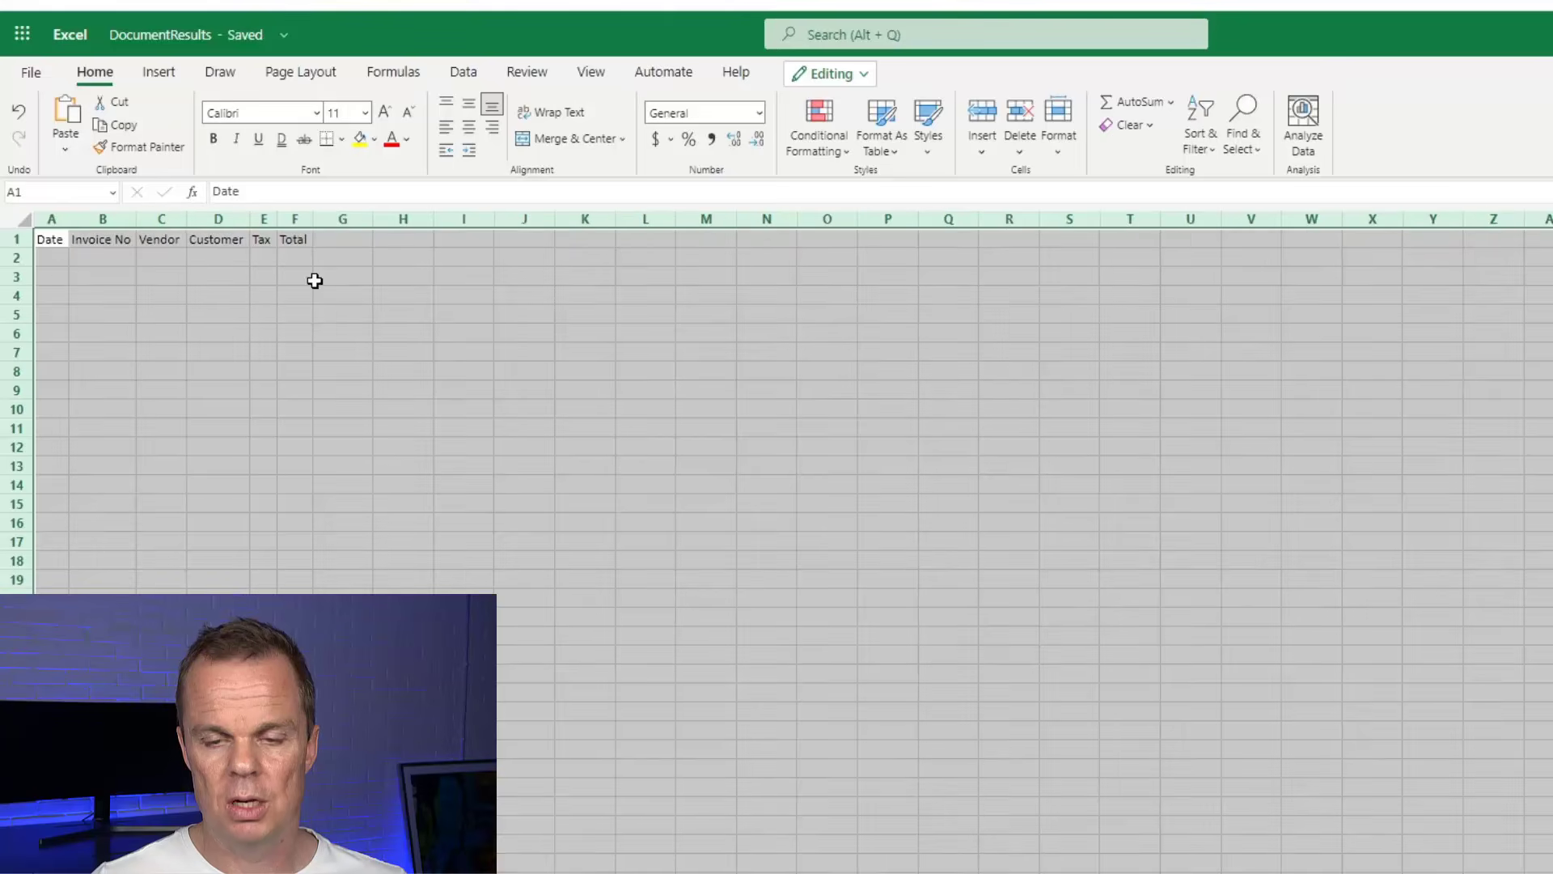
{"action": "left_click", "coordinate": [245, 348]}
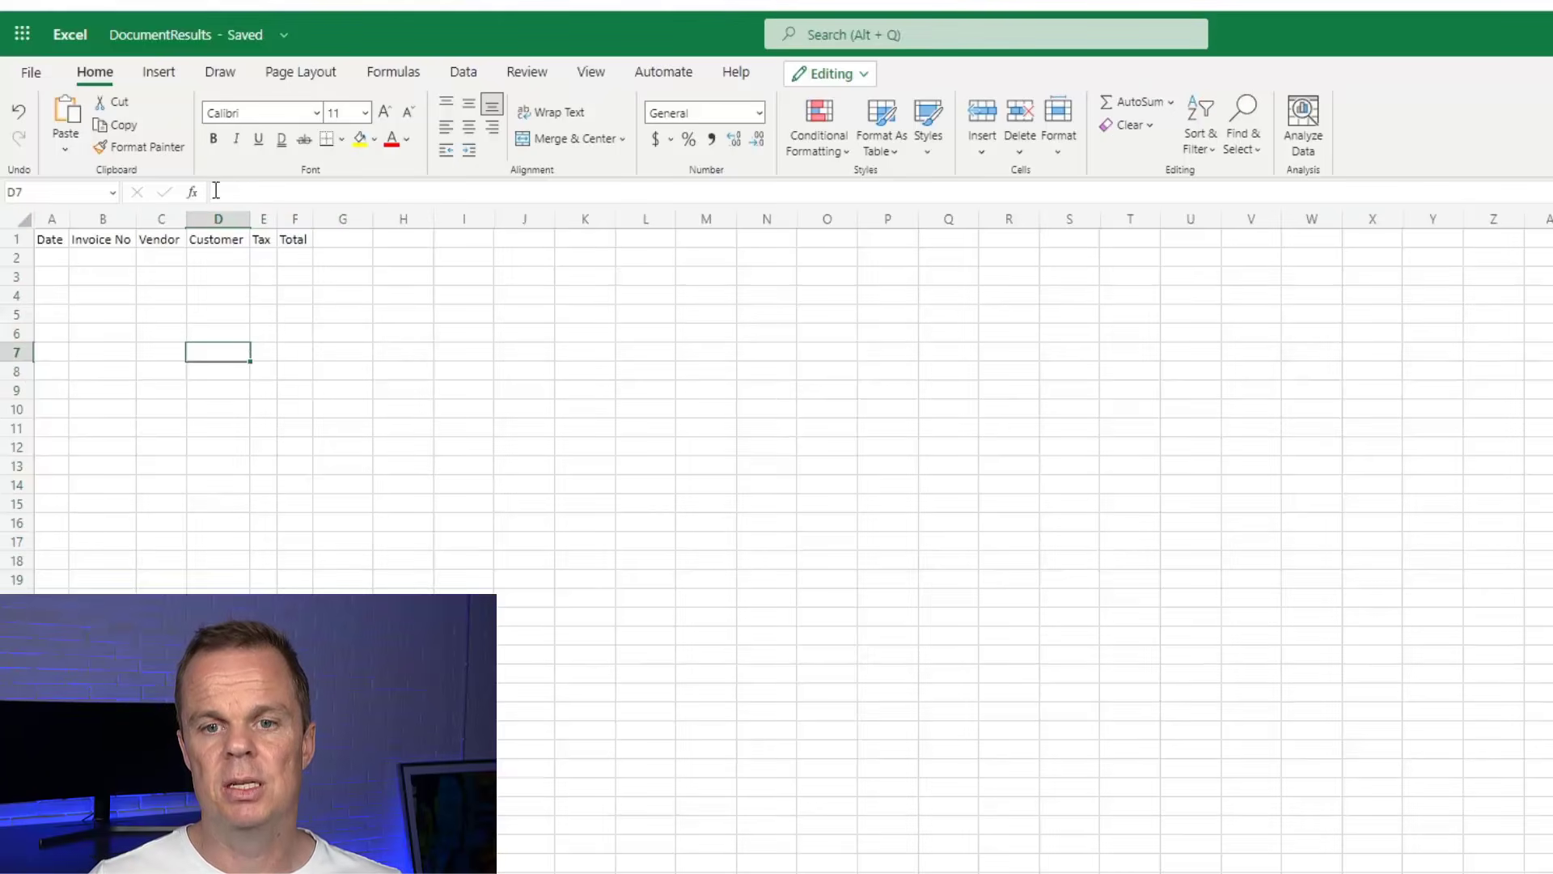
Format the header range A1:F1 as a table with headers, using the blue banded Medium style
{"action": "left_click_drag", "start_coordinate": [45, 239], "coordinate": [293, 240]}
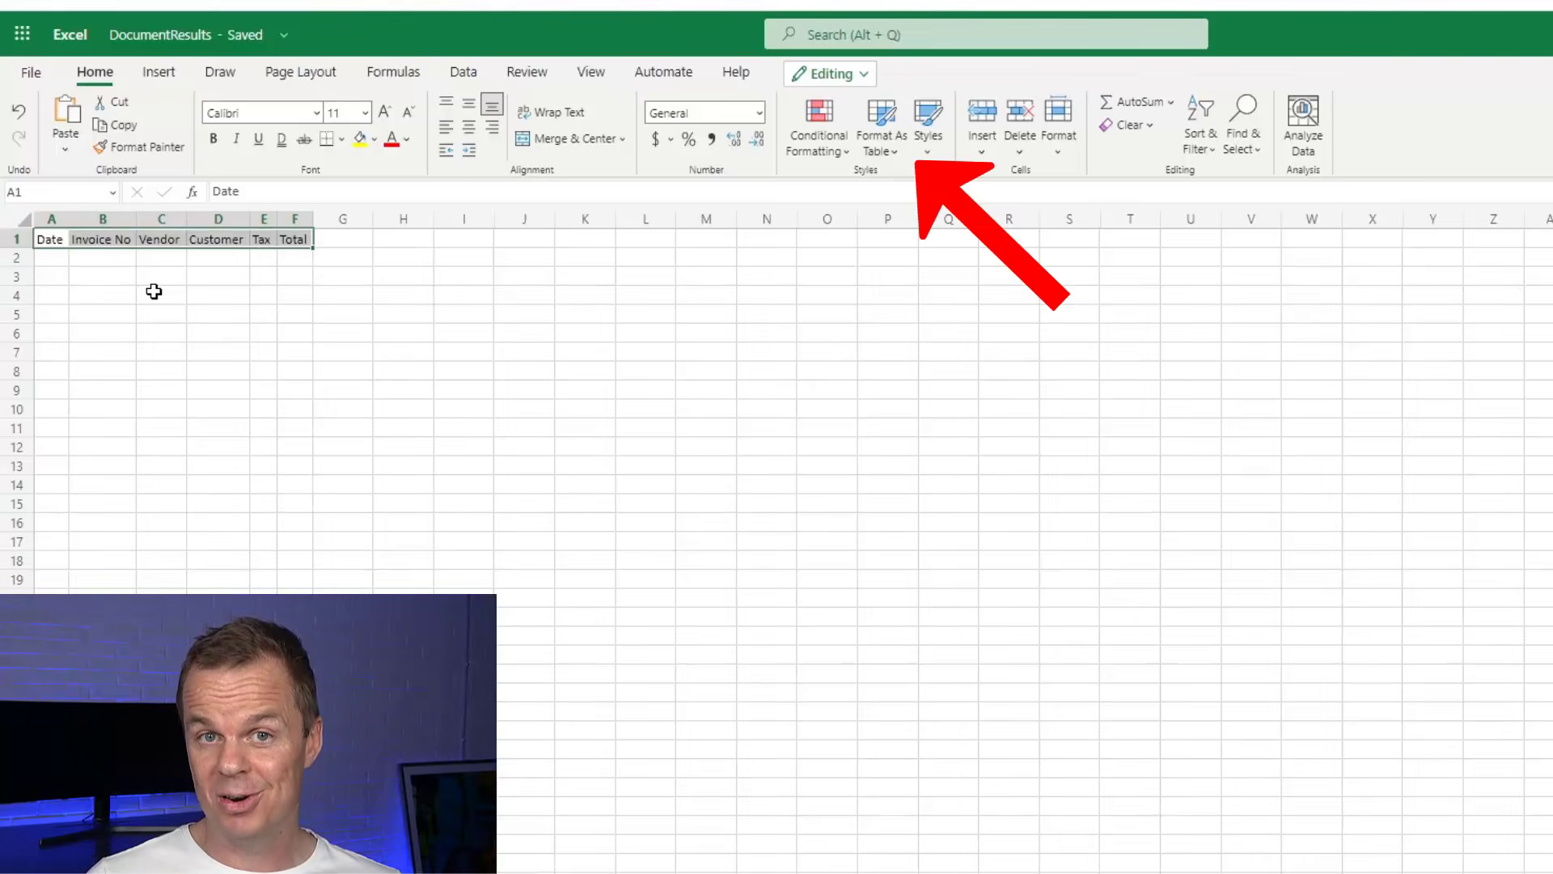
{"action": "left_click", "coordinate": [878, 144]}
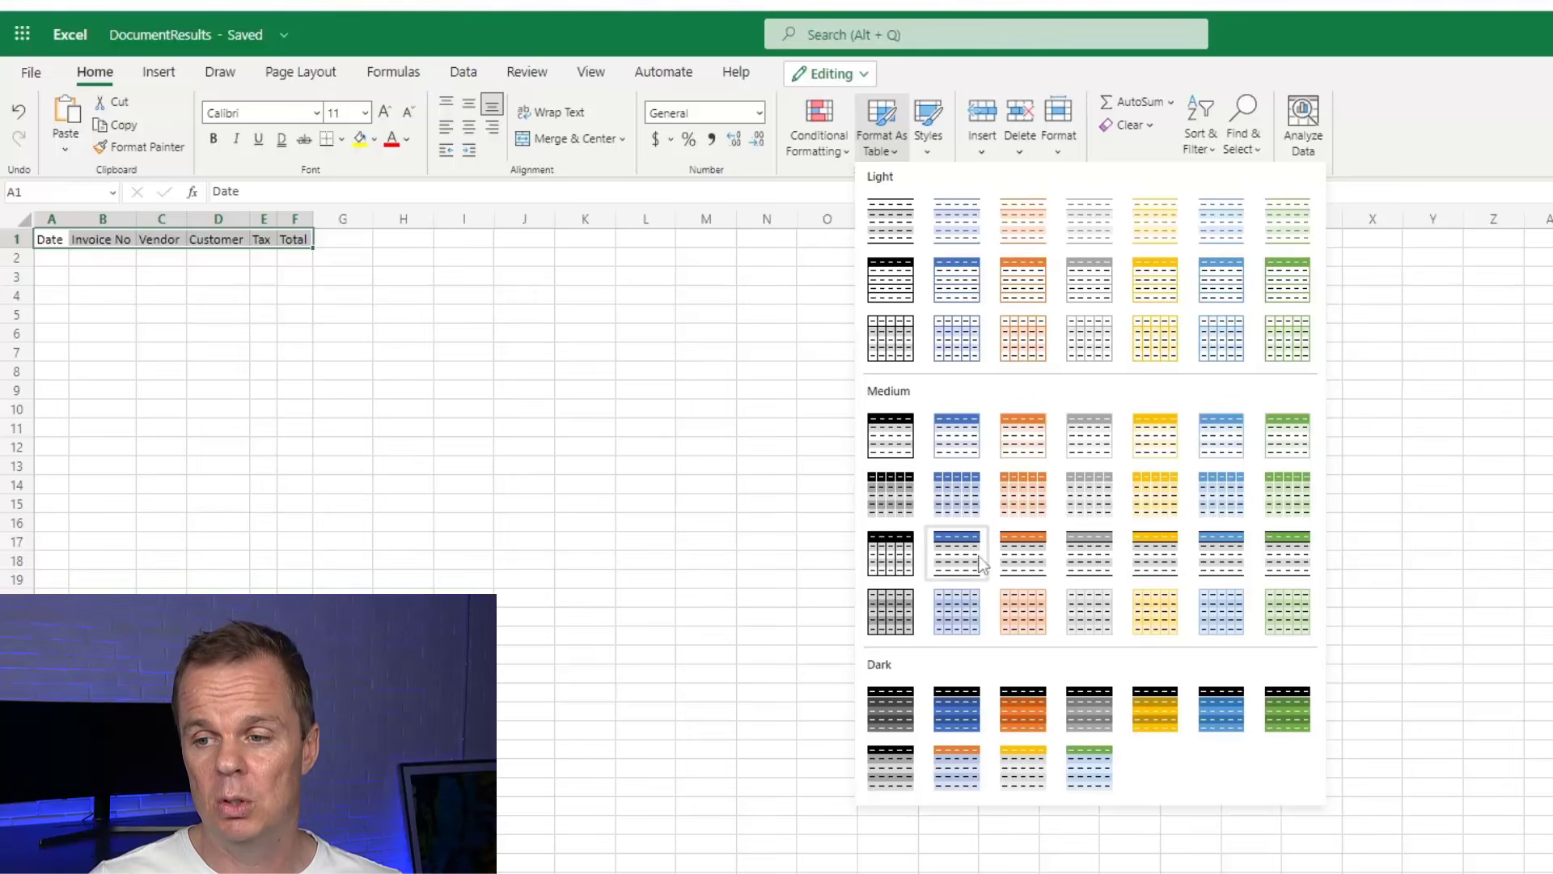
{"action": "left_click", "coordinate": [958, 499]}
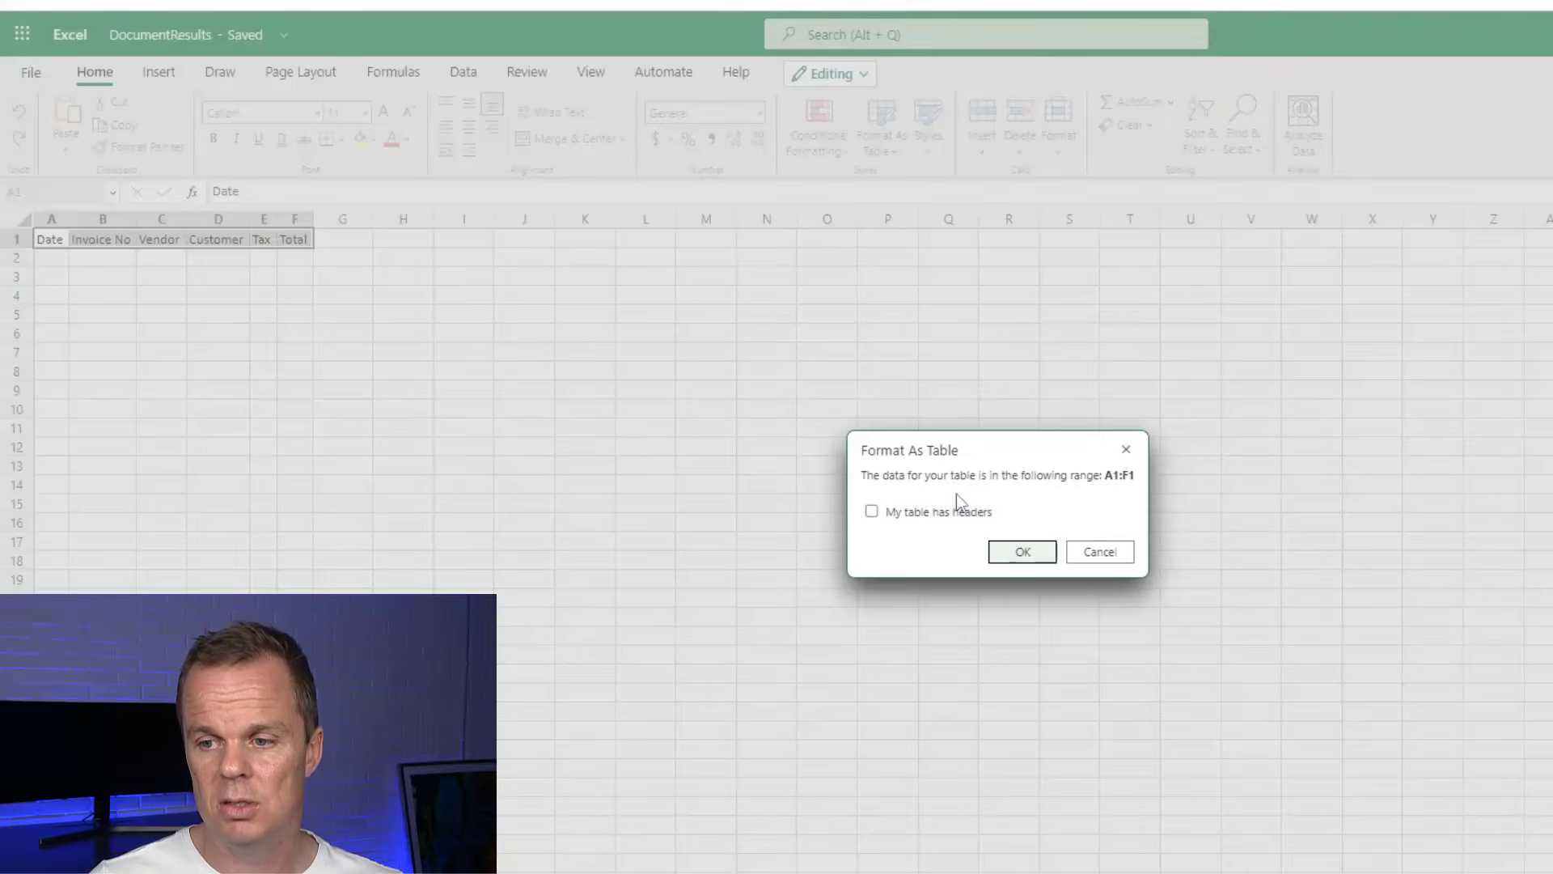
{"action": "left_click", "coordinate": [922, 518]}
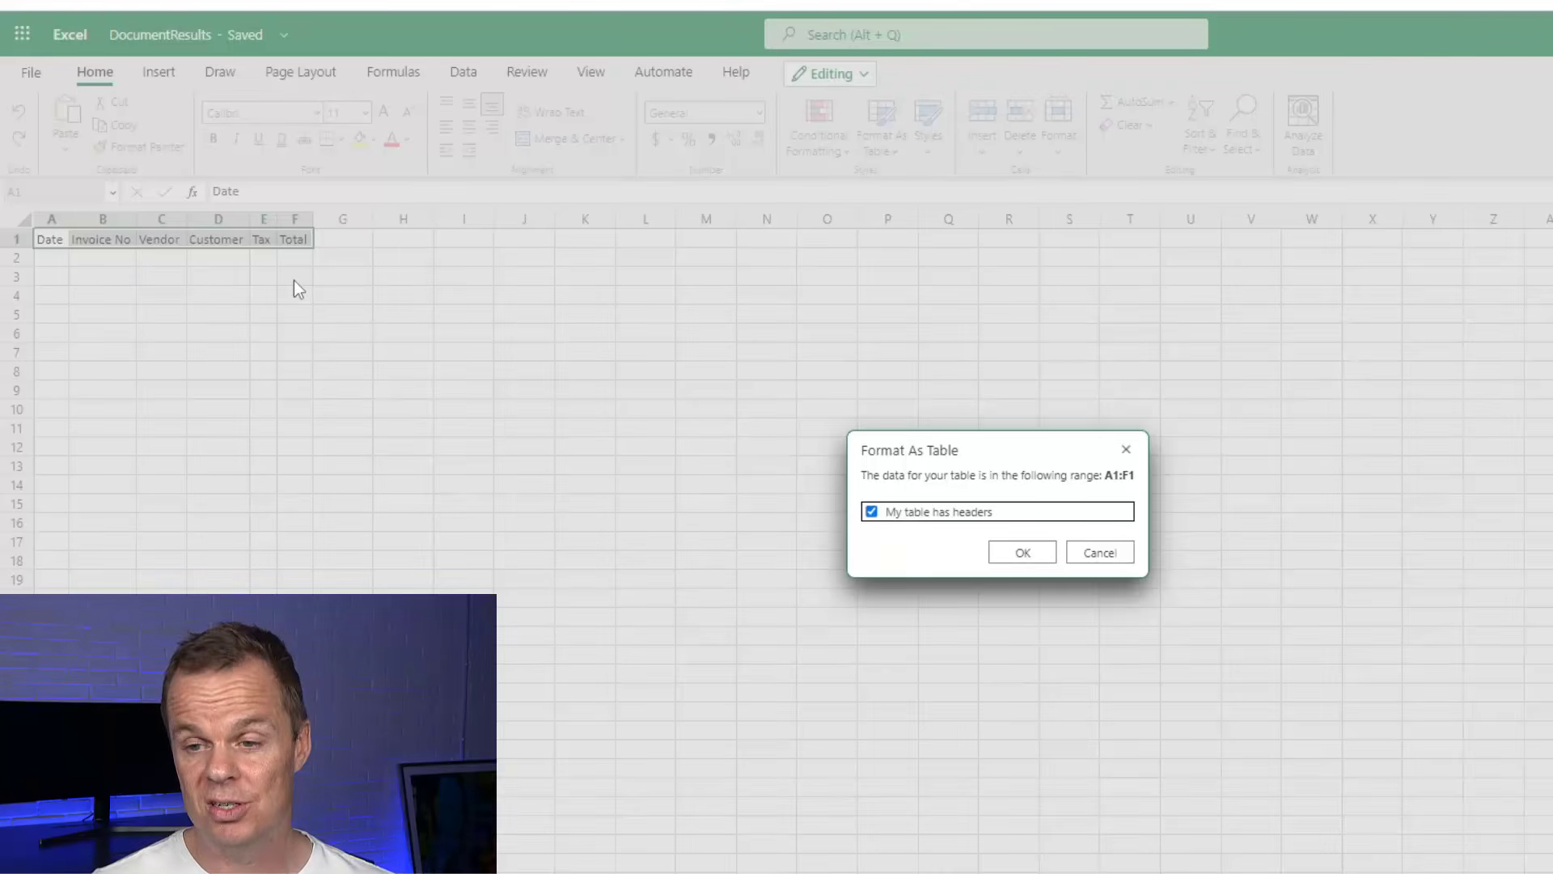
{"action": "left_click", "coordinate": [993, 558]}
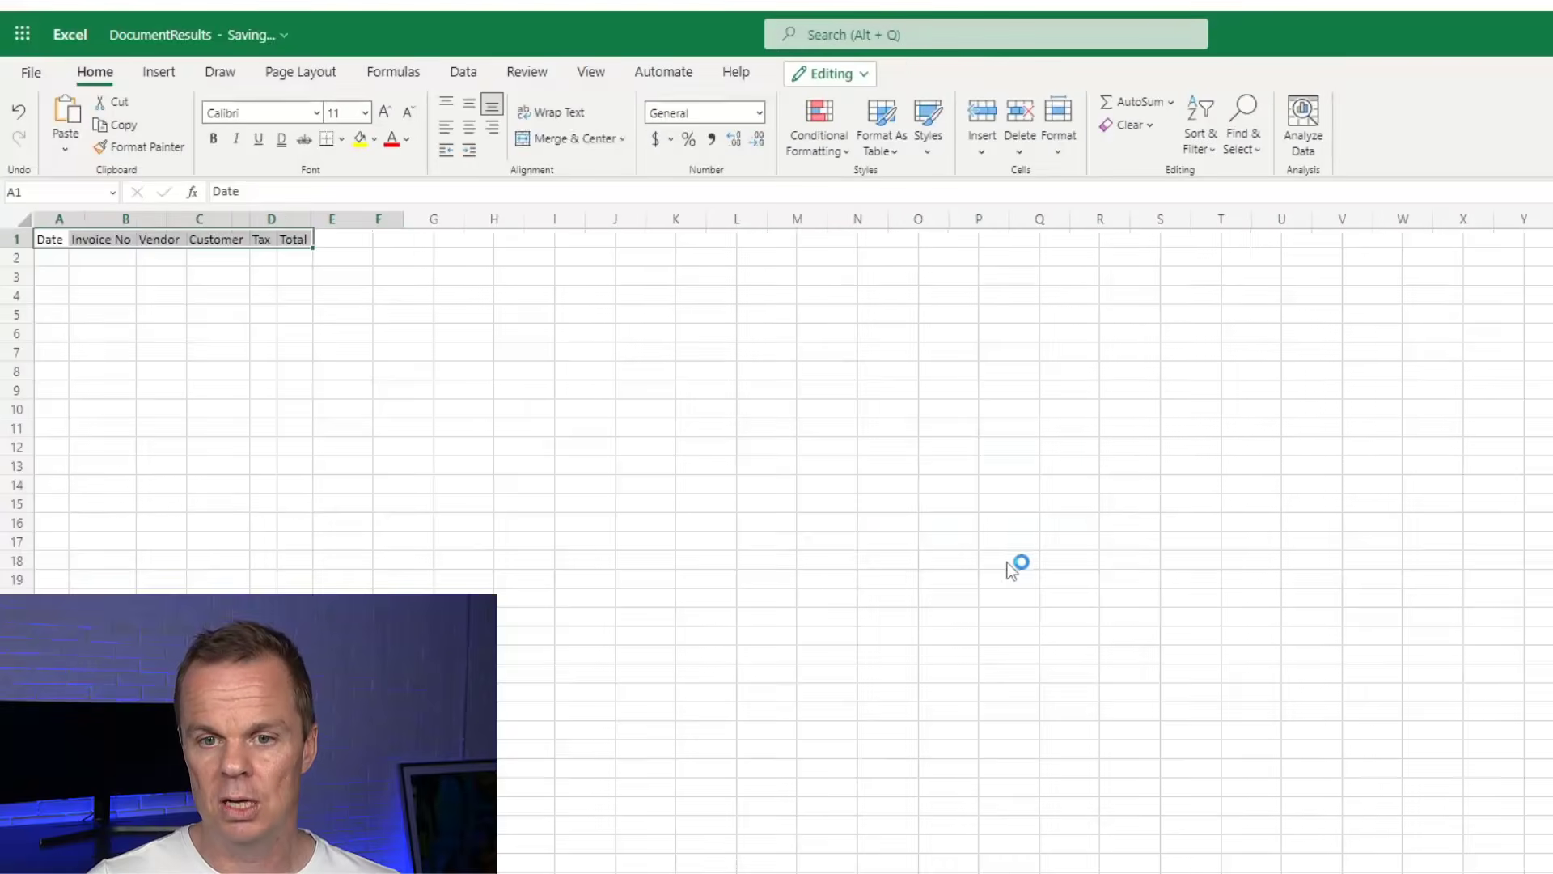
{"action": "left_click", "coordinate": [185, 300]}
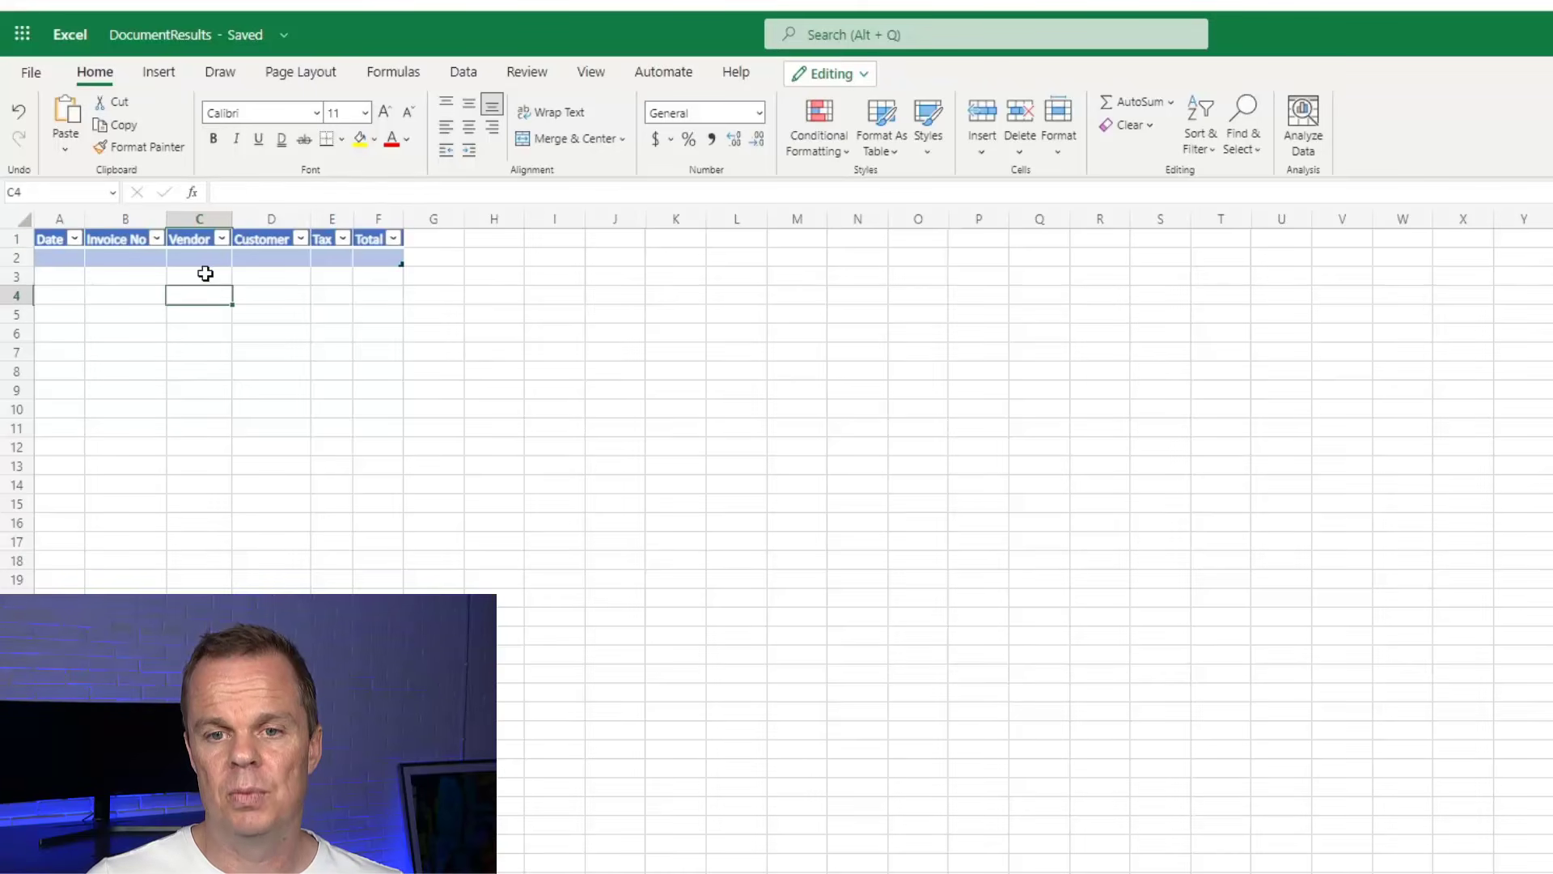
Rename the new table as DocumentProcessingResults
{"action": "left_click", "coordinate": [141, 258]}
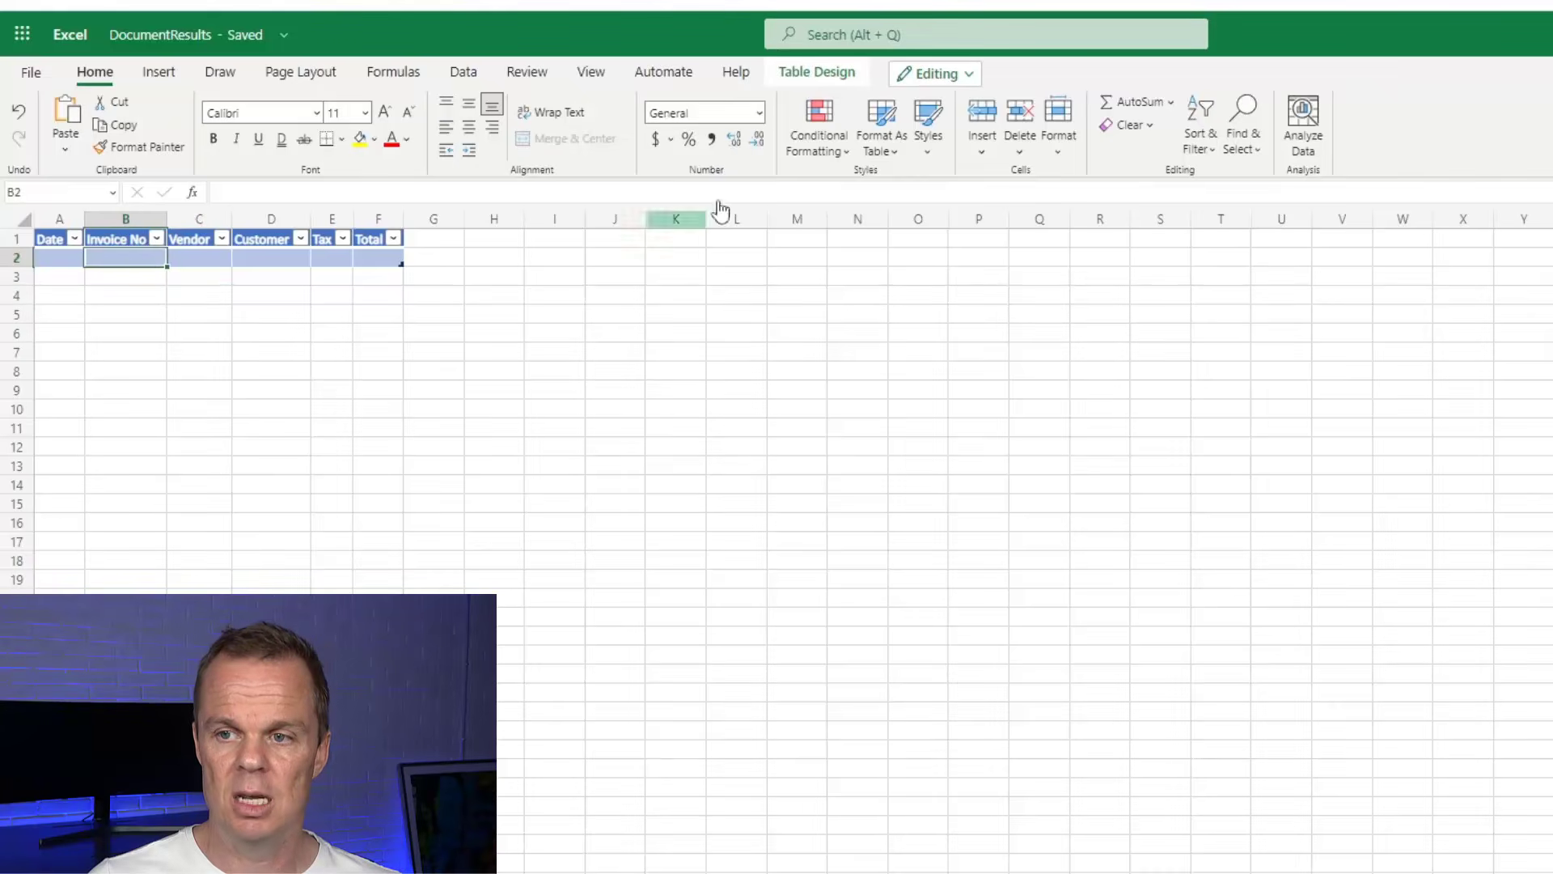
{"action": "left_click", "coordinate": [815, 71]}
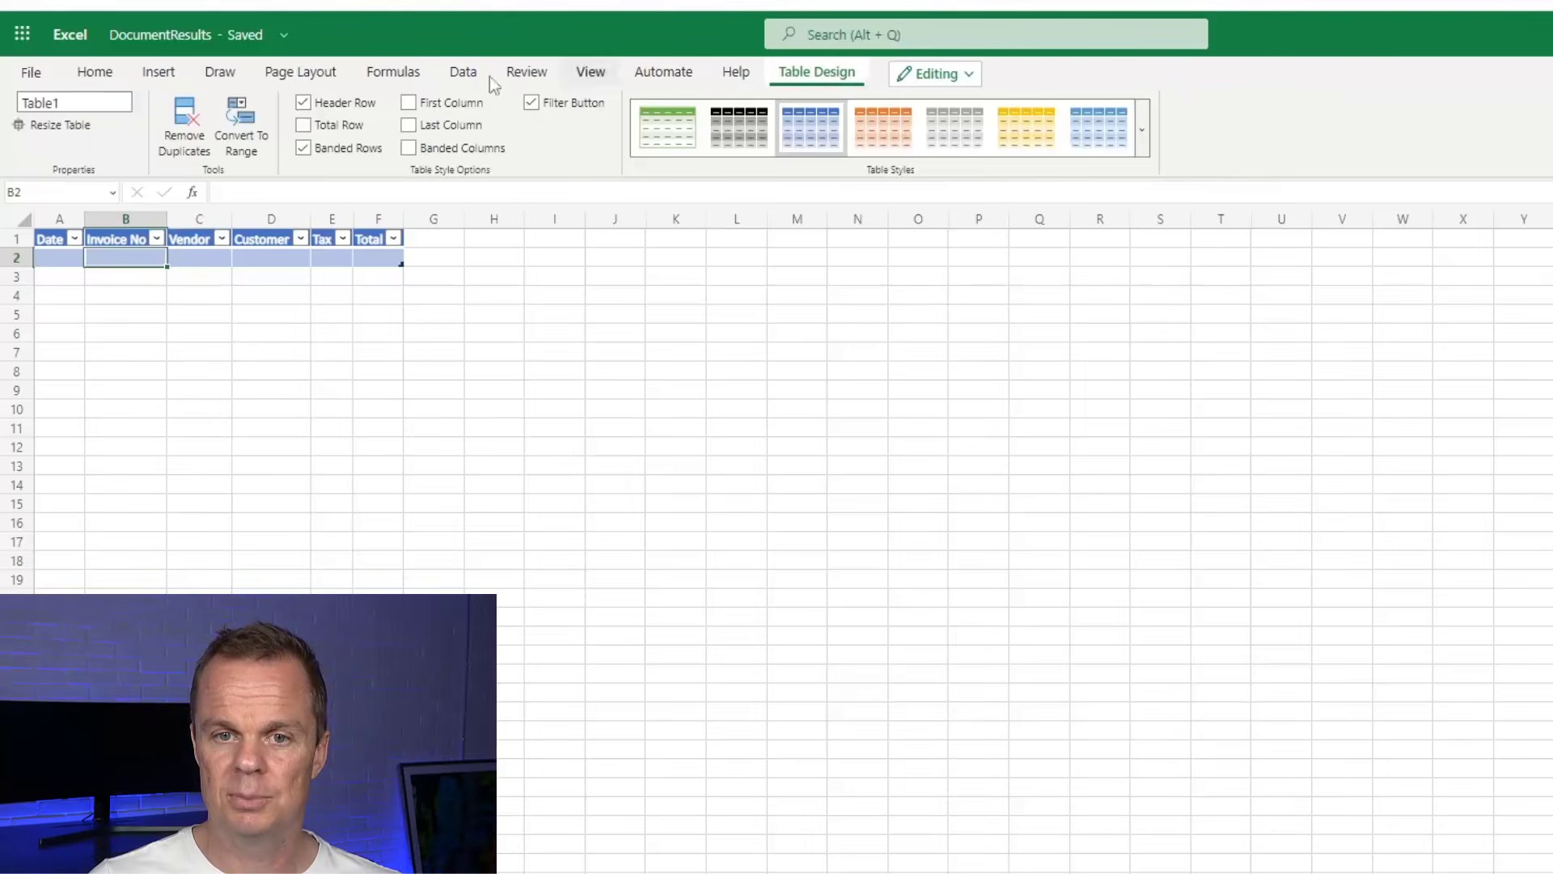
{"action": "left_click", "coordinate": [41, 106]}
{"action": "type", "text": "D"}
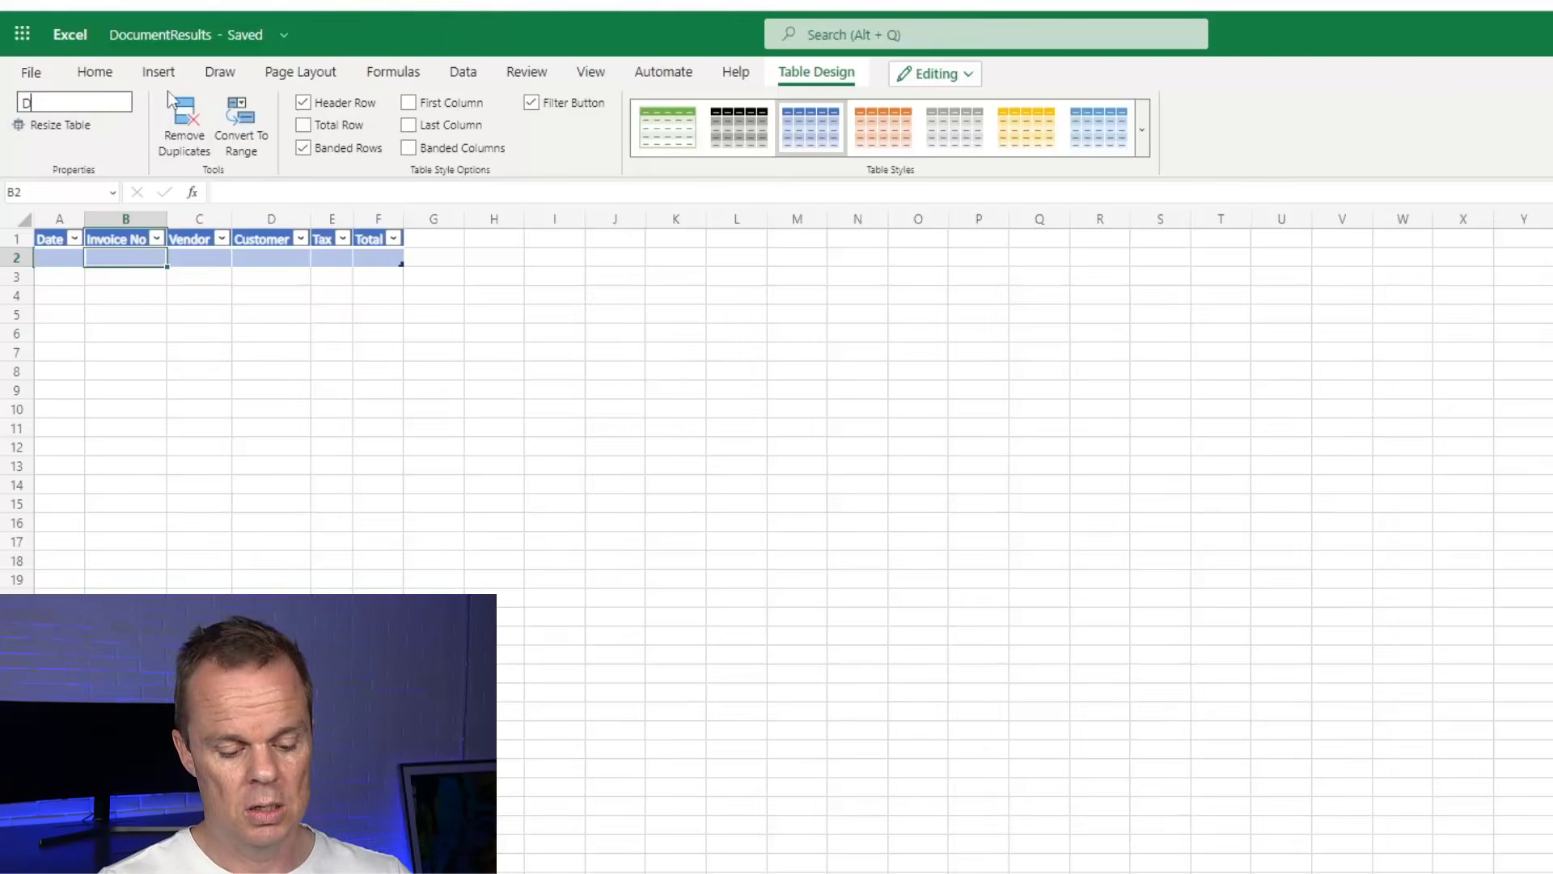
{"action": "type", "text": "ocumentRes"}
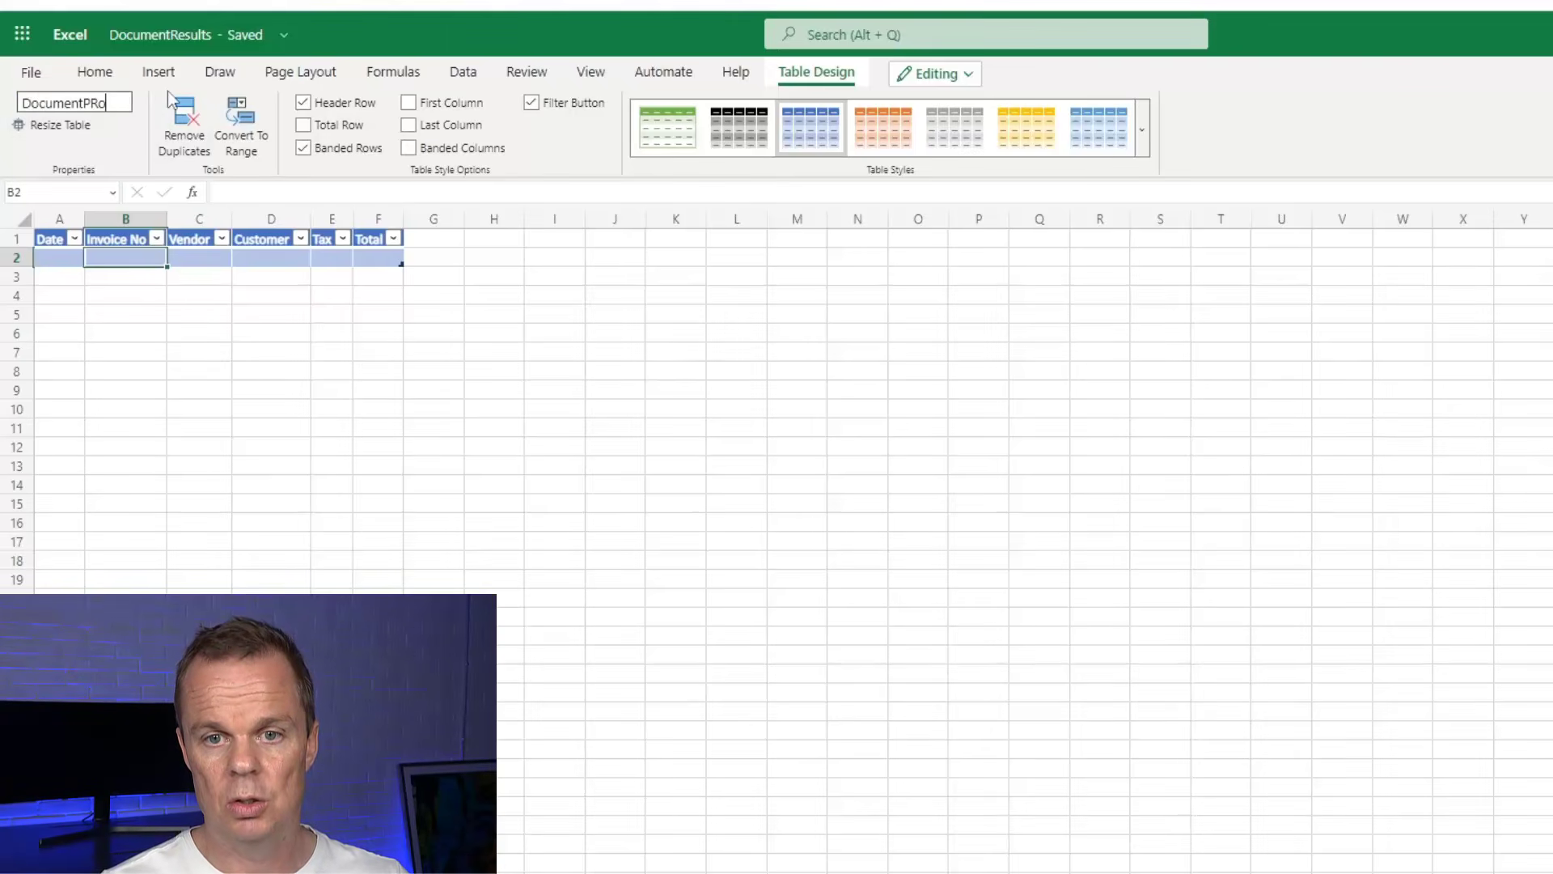
{"action": "key", "text": "BackSpace"}
{"action": "key", "text": "BackSpace"}
{"action": "key", "text": "BackSpace"}
{"action": "type", "text": "ProcessingRs"}
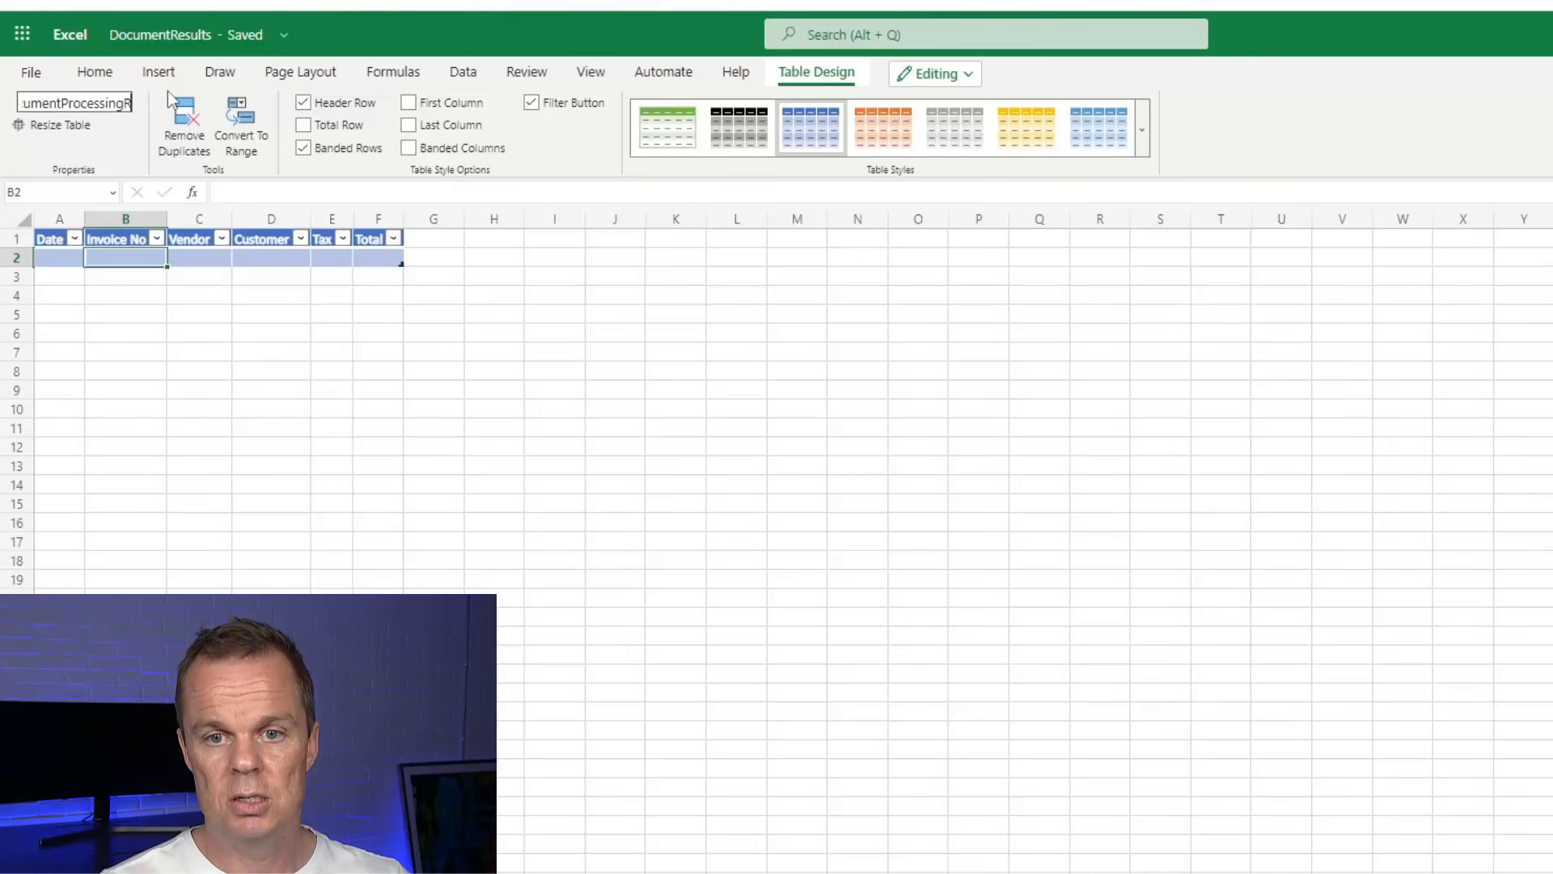
{"action": "type", "text": "sults"}
{"action": "key", "text": "Return"}
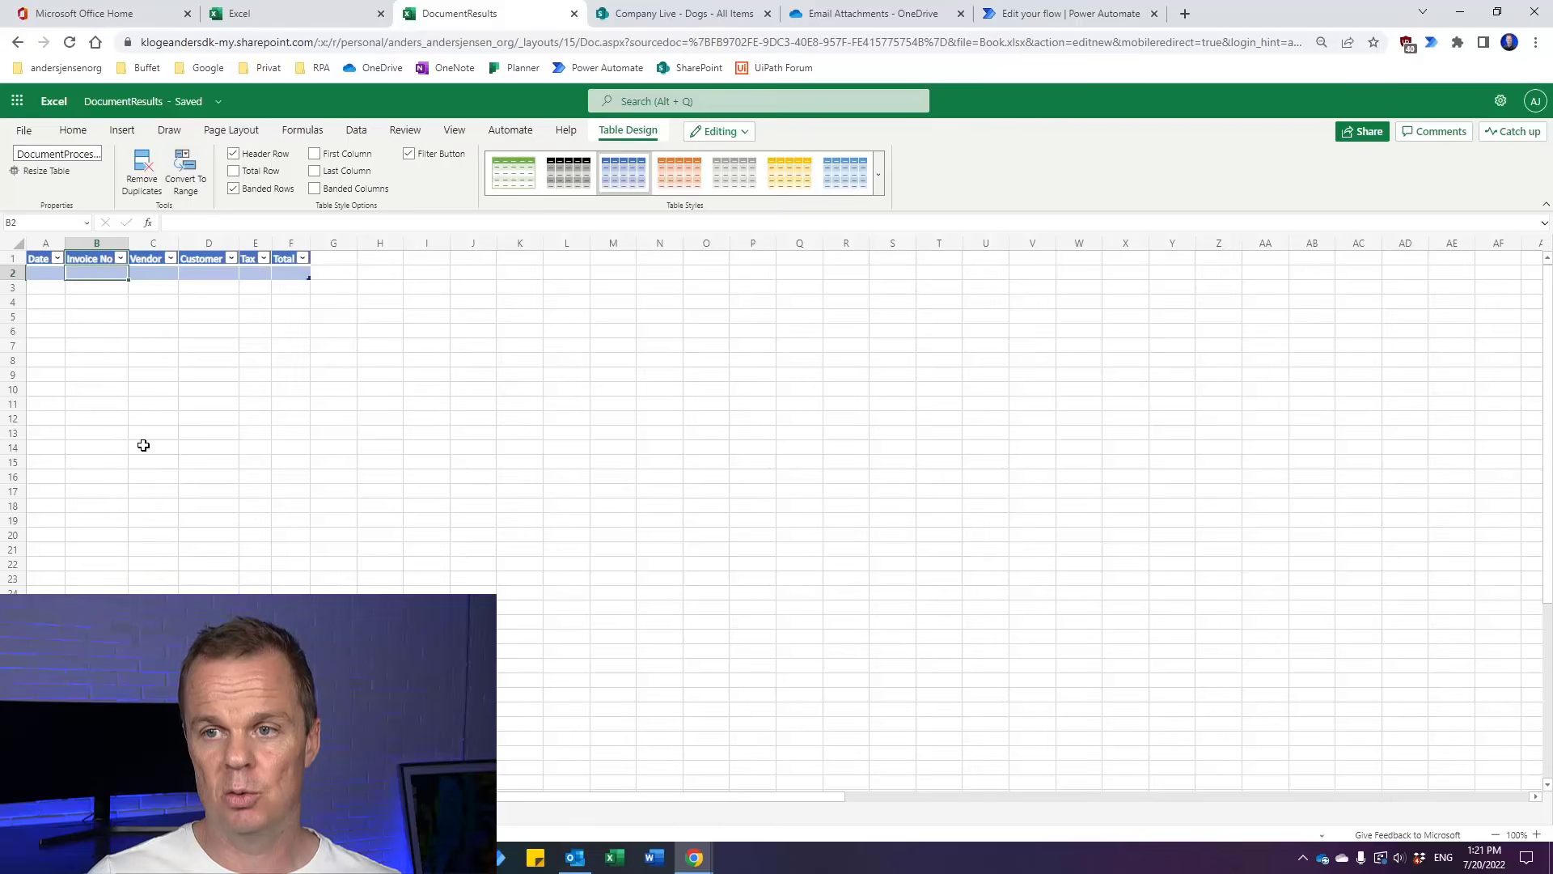
Switch to the Document Processing flow in Power Automate and append the Excel Online (Business) action Add a row into a table
{"action": "left_click", "coordinate": [1060, 13]}
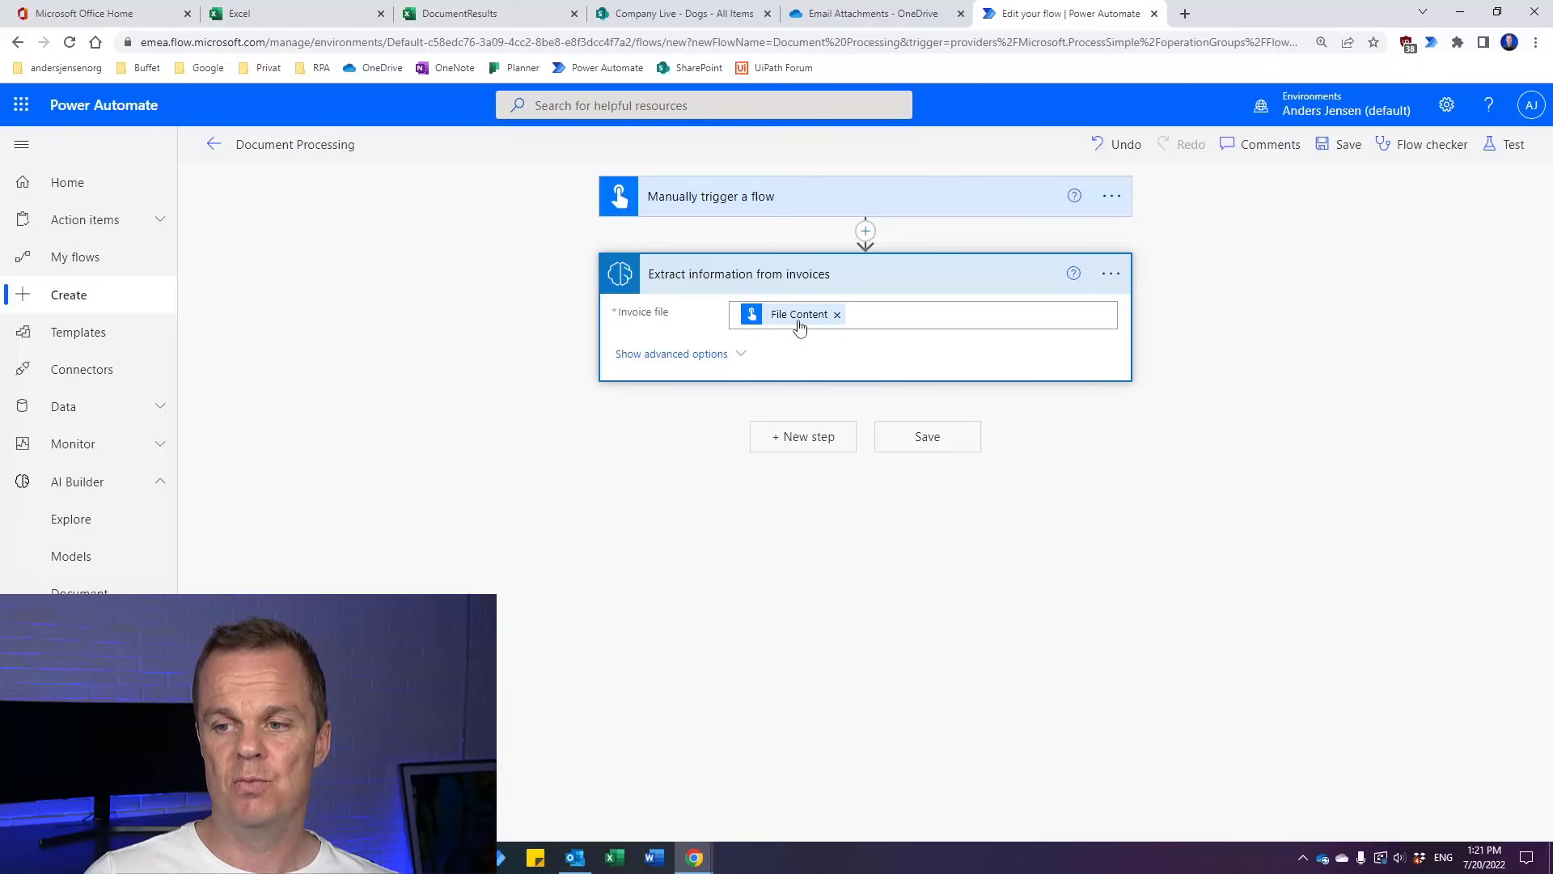
{"action": "mouse_move", "coordinate": [791, 325]}
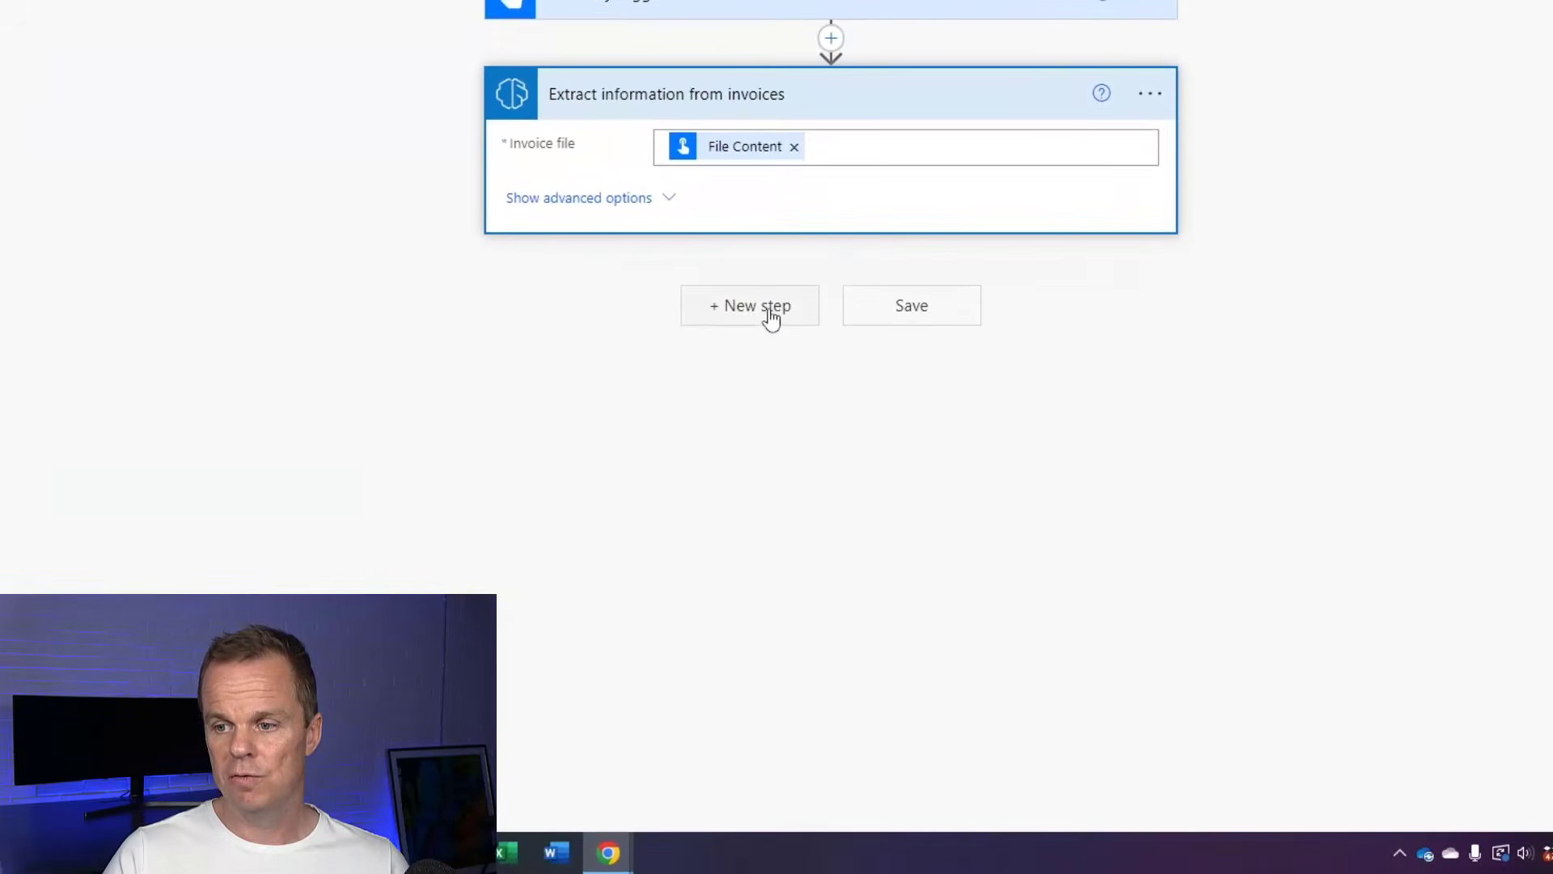
{"action": "left_click", "coordinate": [771, 318]}
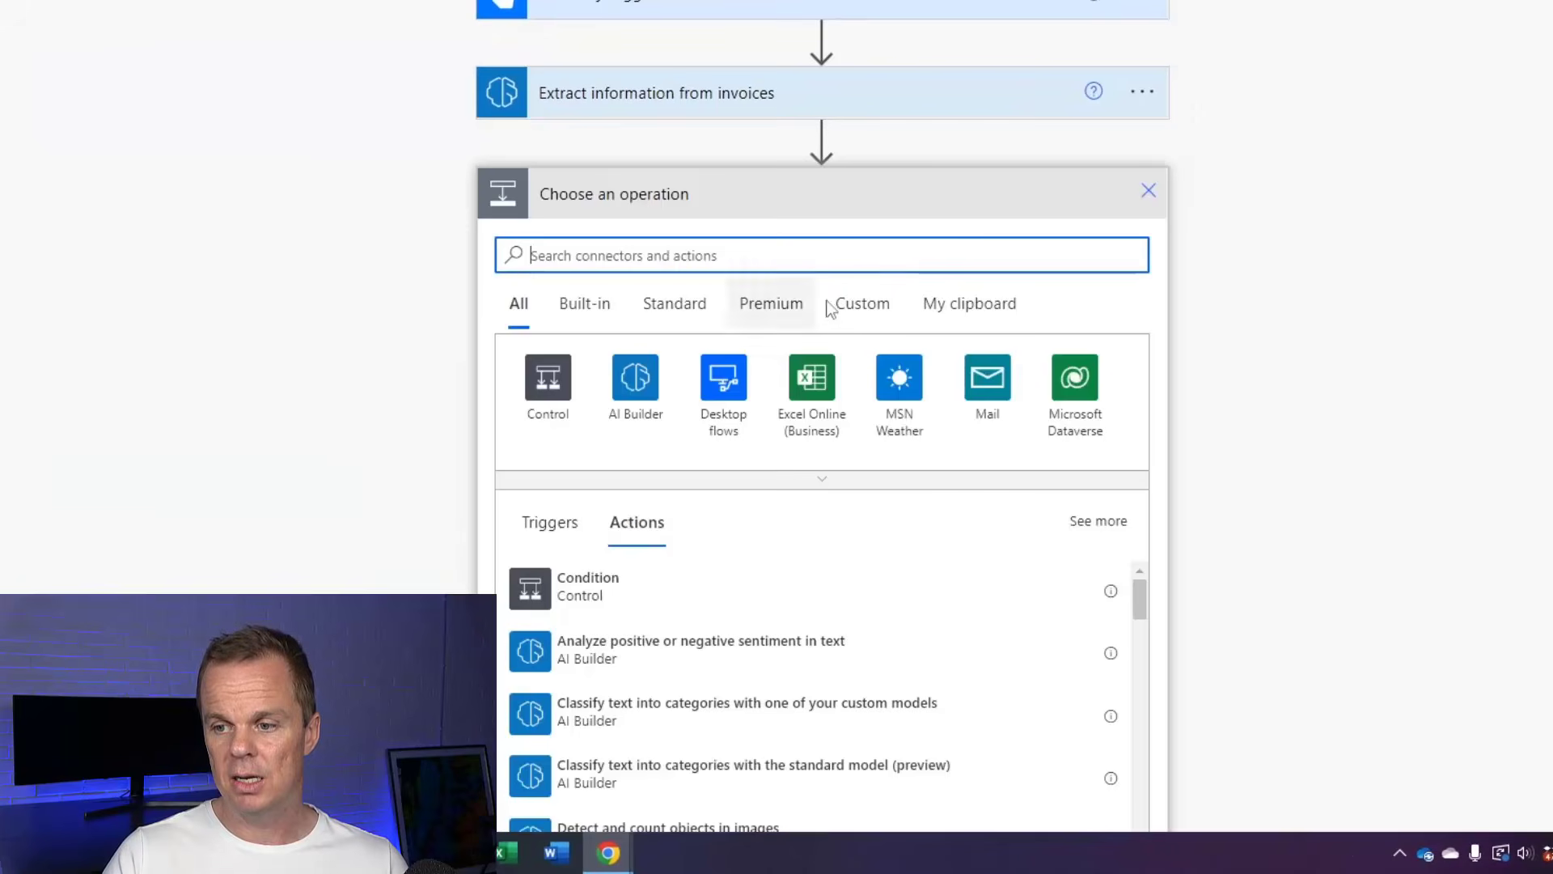
{"action": "type", "text": "a"}
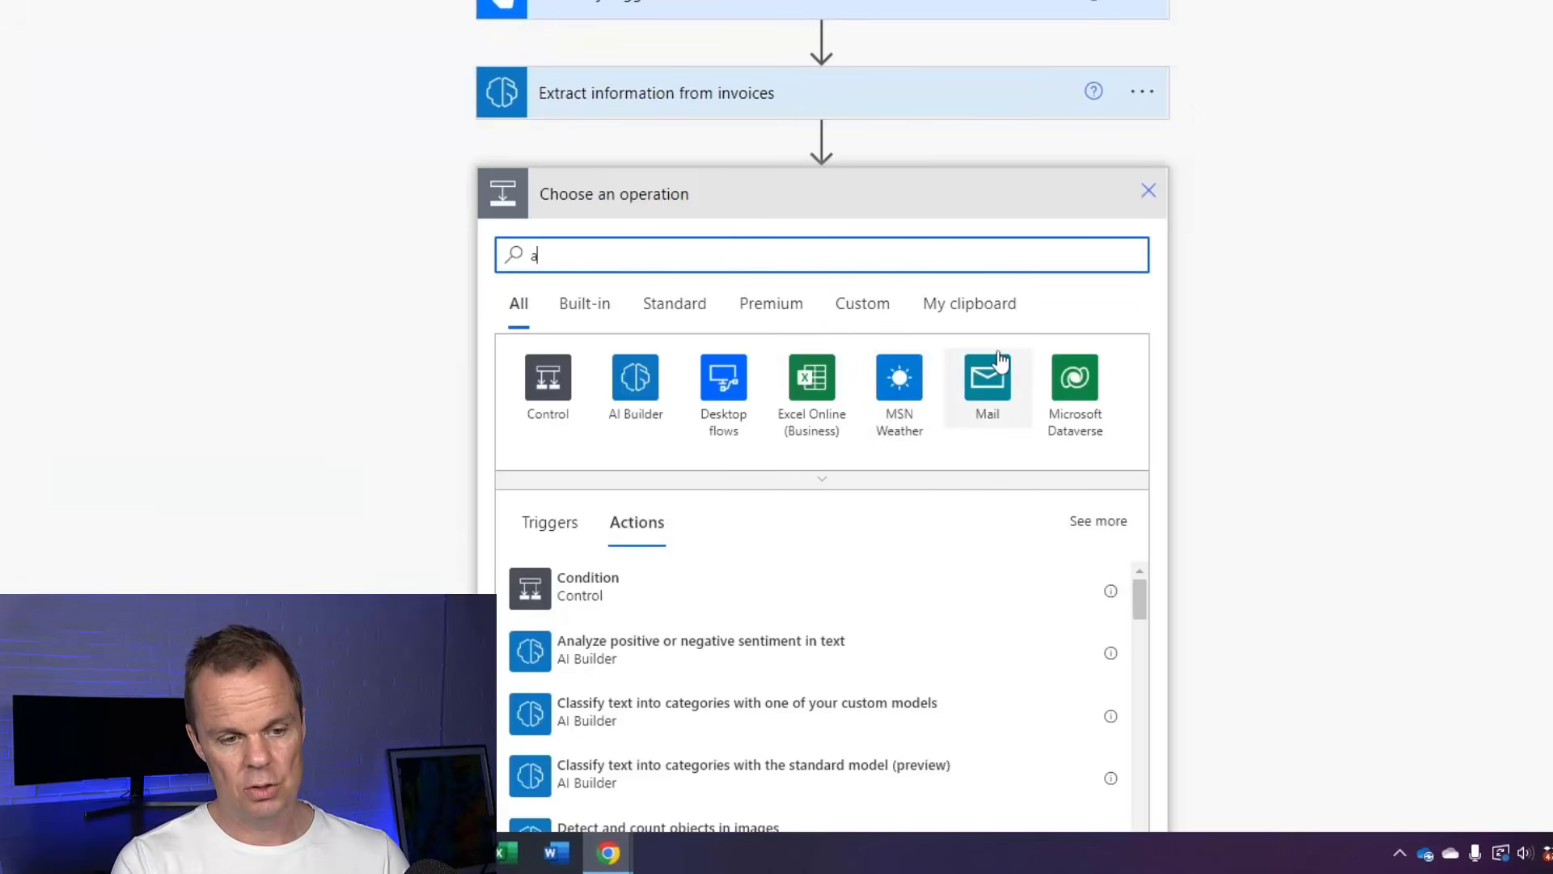
{"action": "type", "text": "dd a row"}
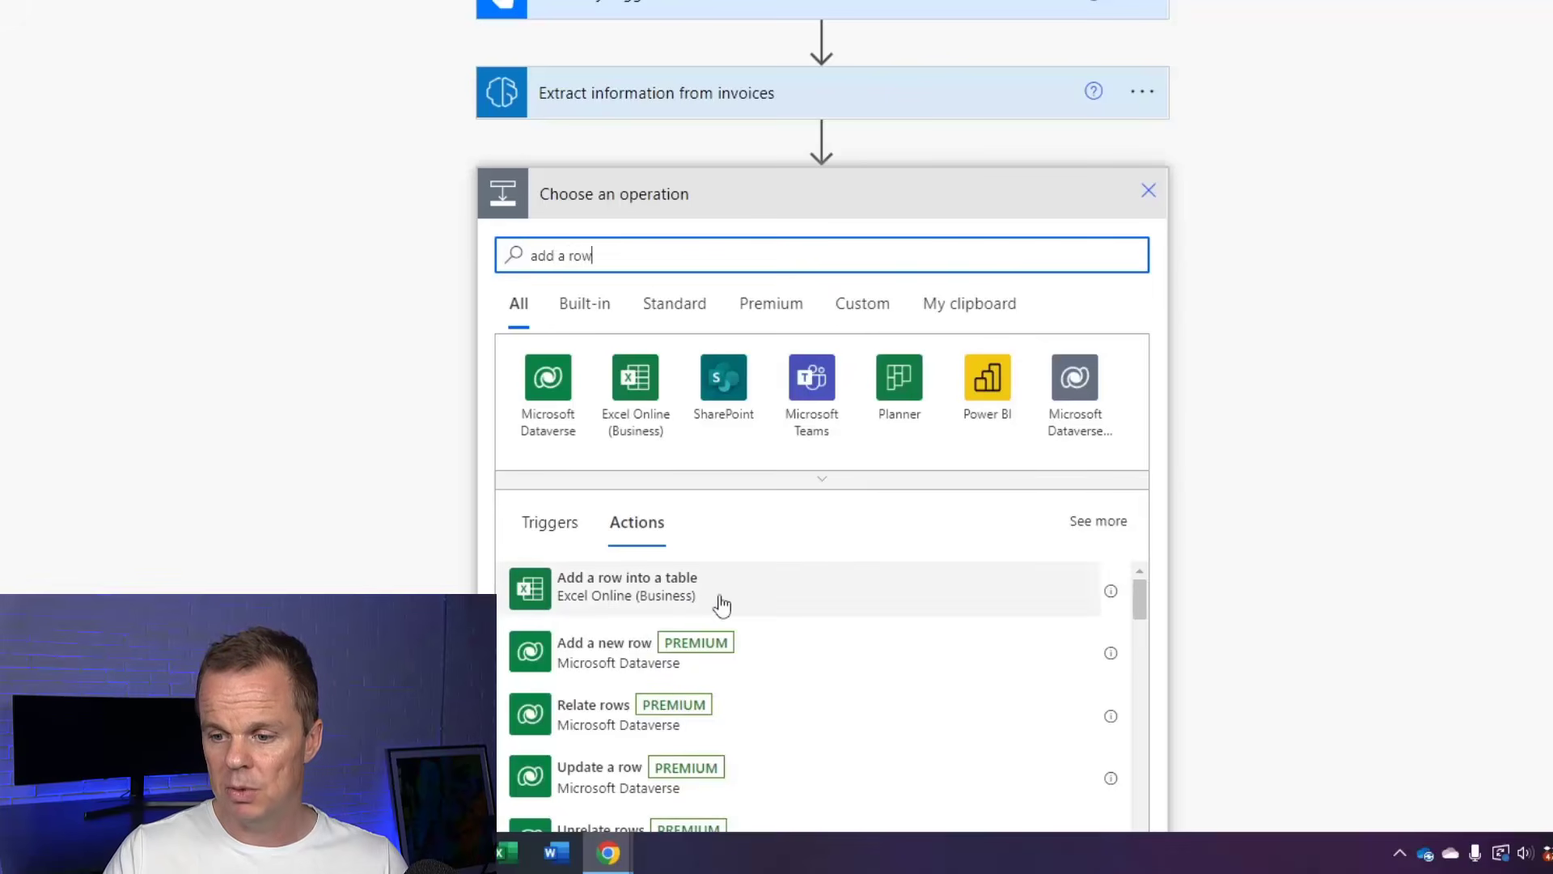
{"action": "left_click", "coordinate": [699, 606]}
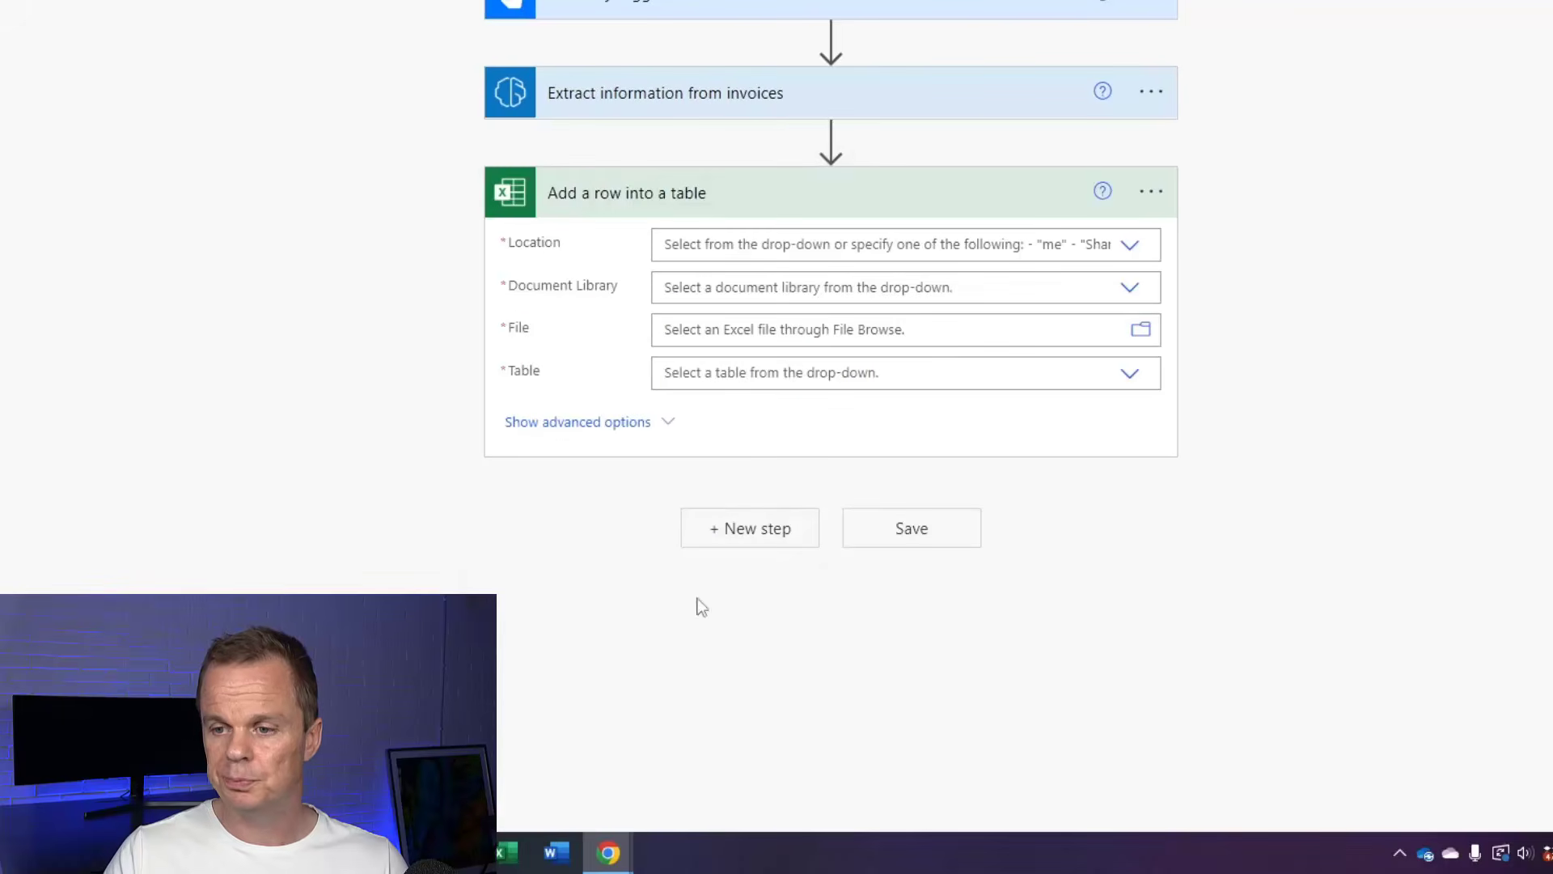
Set the Excel action's location to OneDrive for Business and its document library to OneDrive
{"action": "left_click", "coordinate": [1135, 252]}
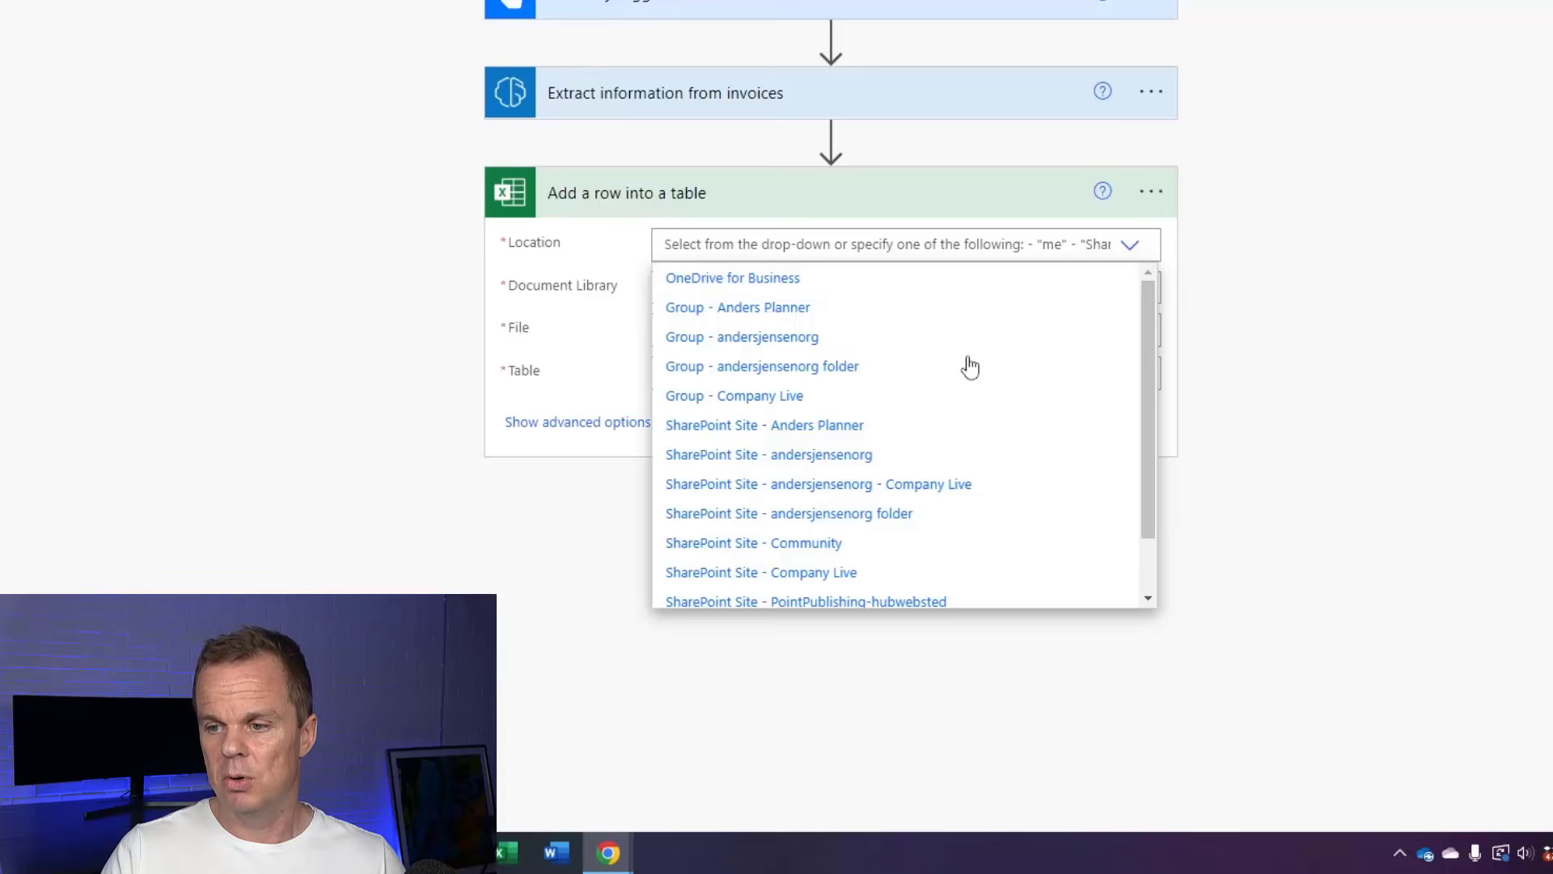
{"action": "left_click", "coordinate": [759, 285]}
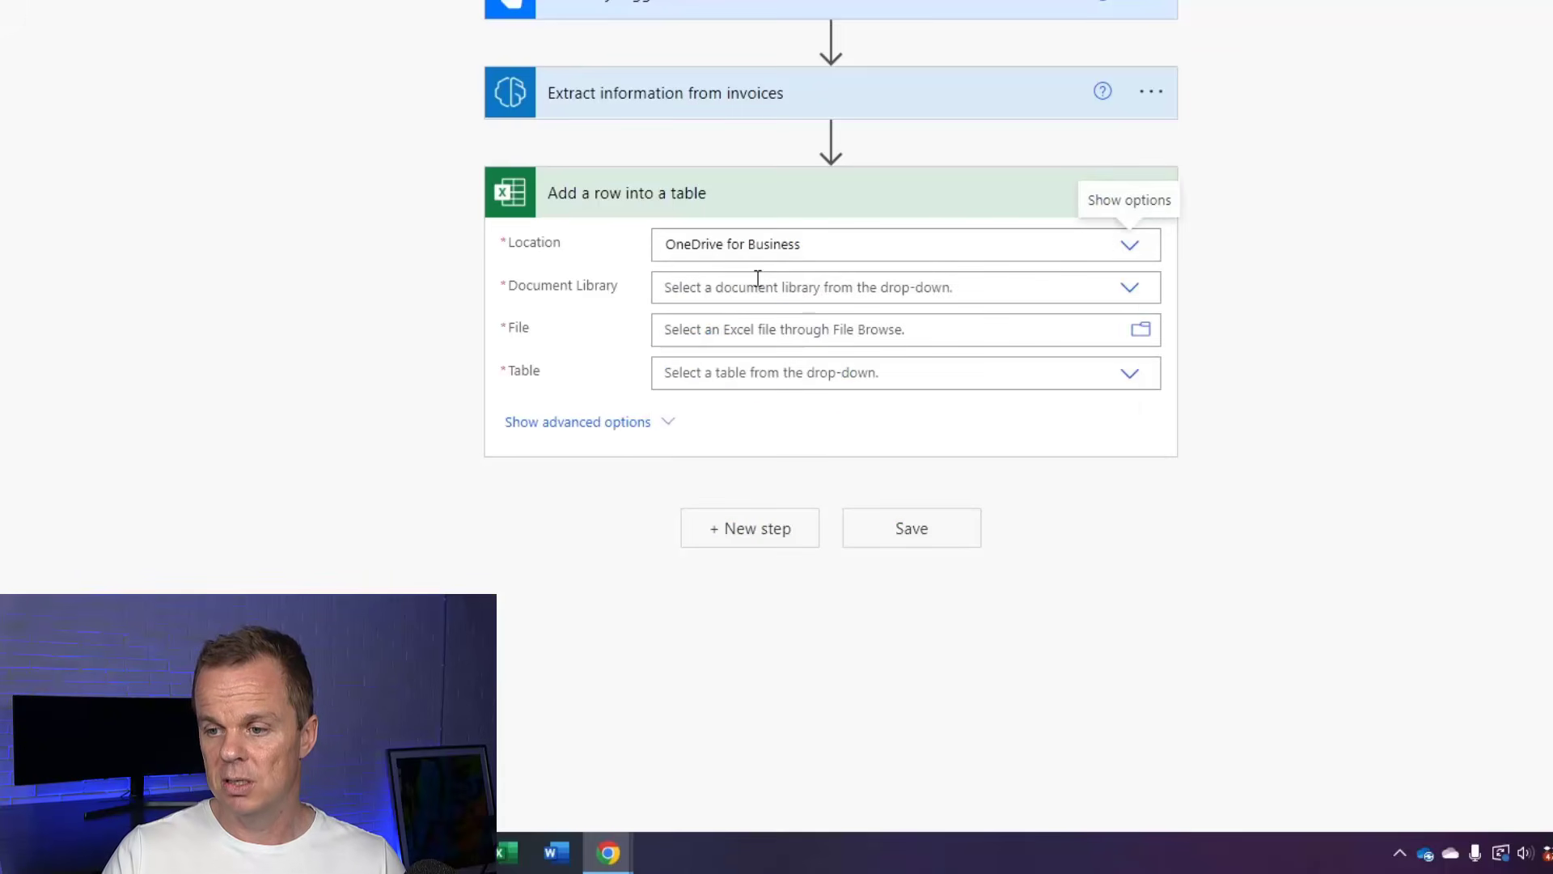
{"action": "left_click", "coordinate": [1130, 288]}
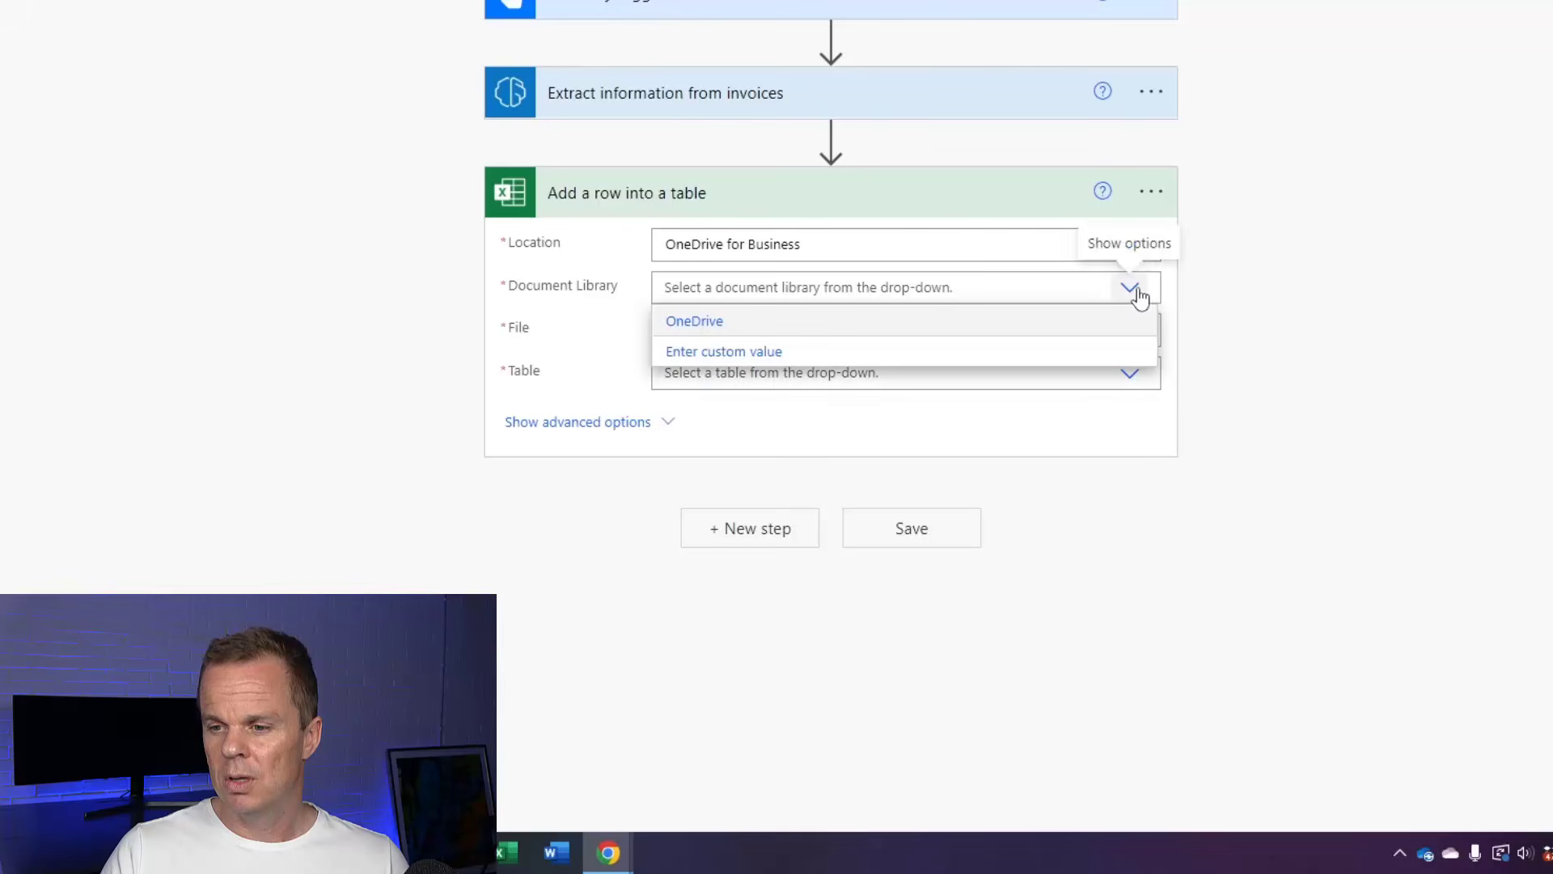
{"action": "left_click", "coordinate": [772, 321]}
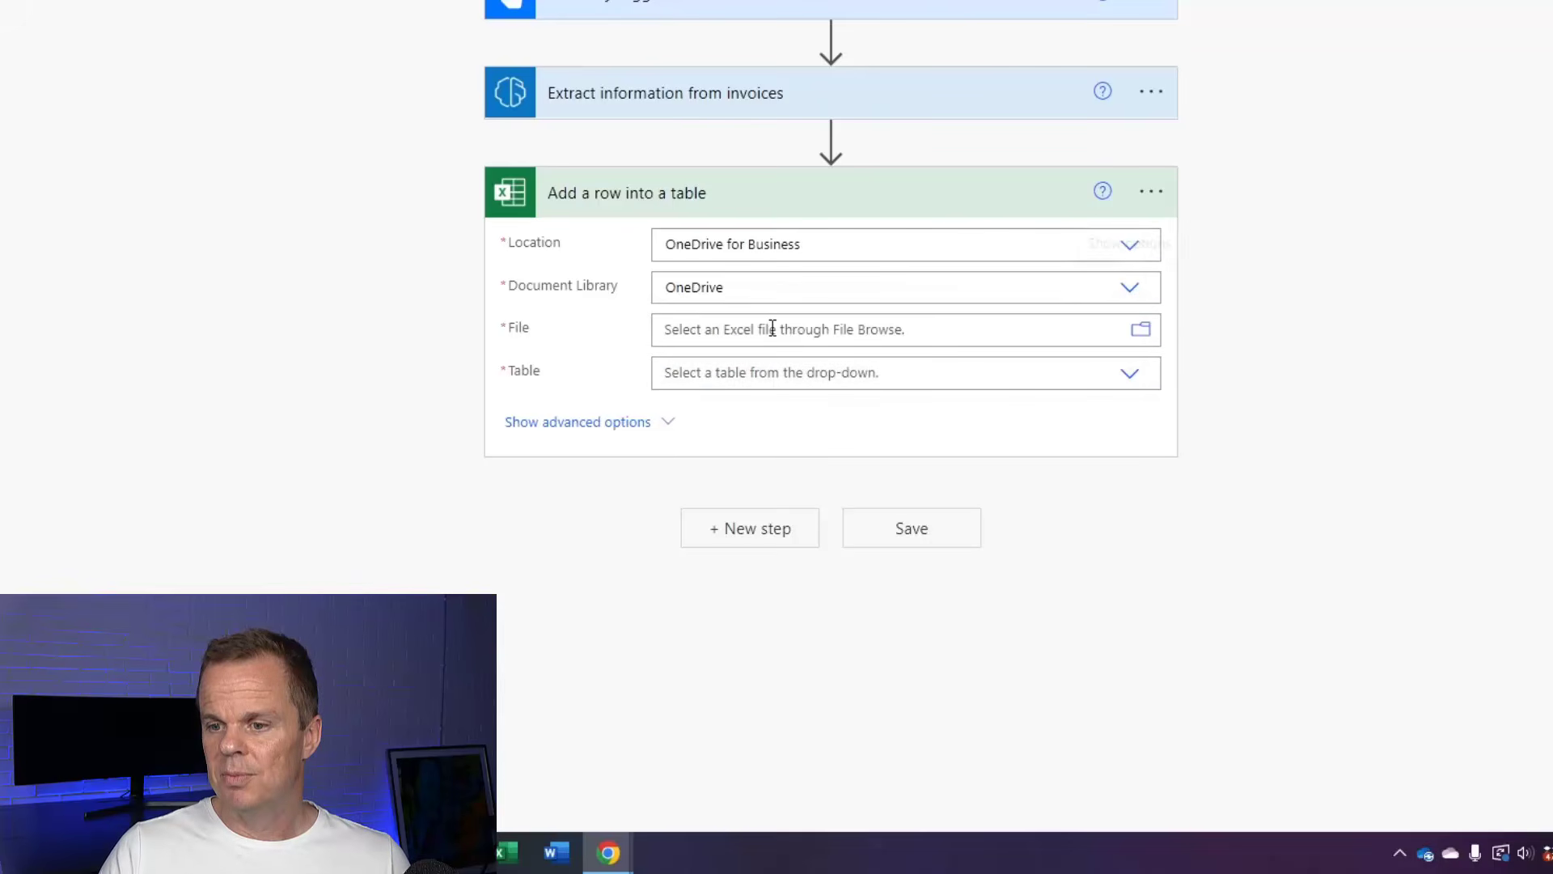
Set the Excel action's file to /Live/Document Processing/DocumentResults.xlsx and its table to DocumentProcessingResults
{"action": "left_click", "coordinate": [1148, 346]}
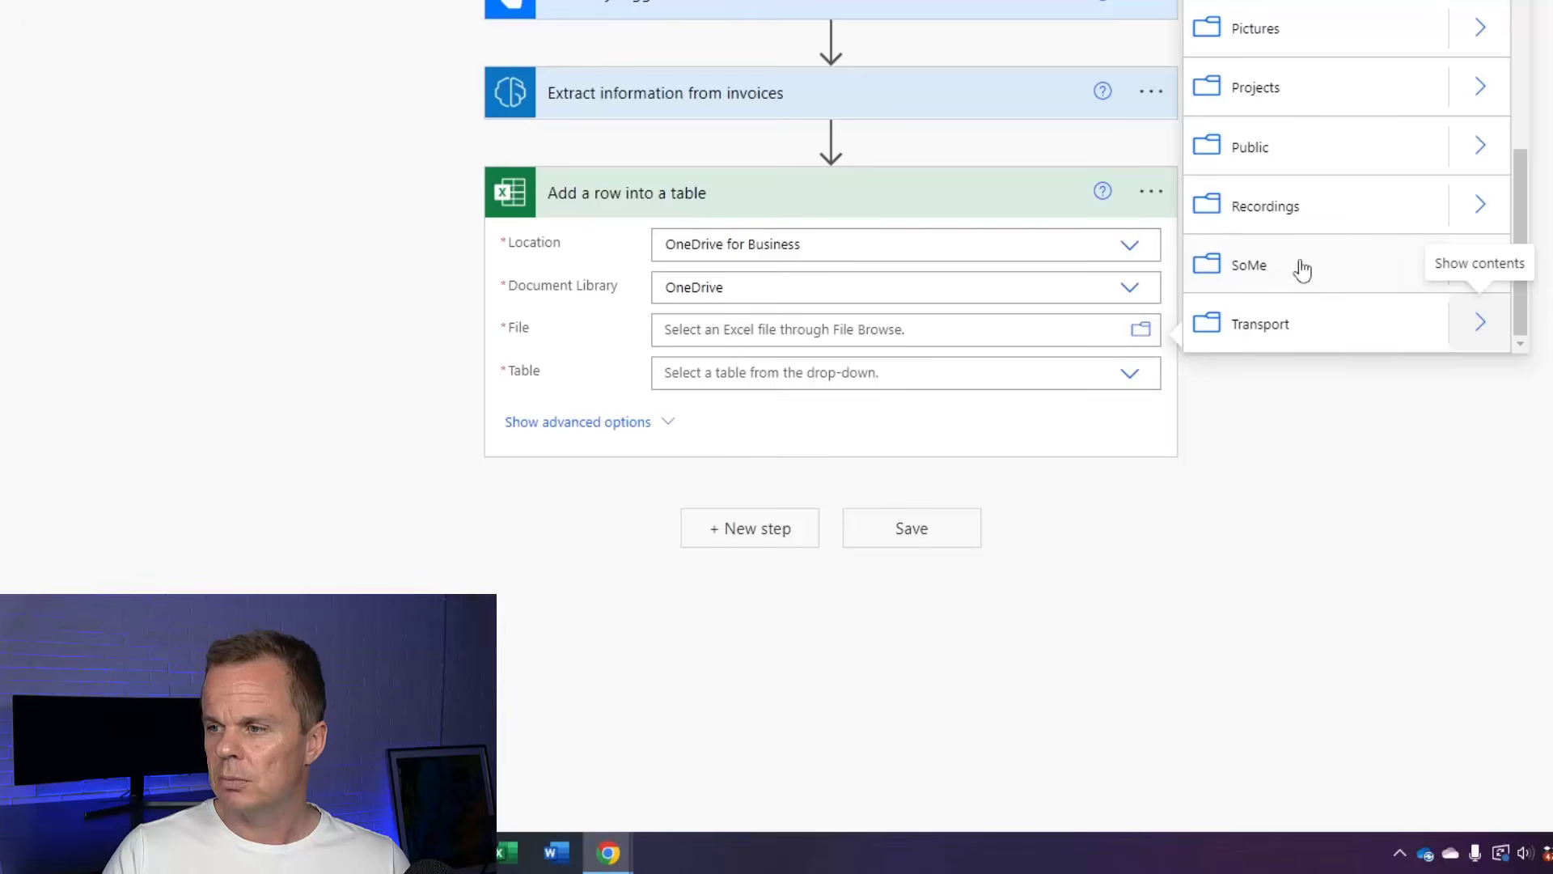
{"action": "scroll", "coordinate": [1313, 259], "scroll_direction": "up", "scroll_amount": 5}
{"action": "scroll", "coordinate": [1314, 261], "scroll_direction": "down", "scroll_amount": 3}
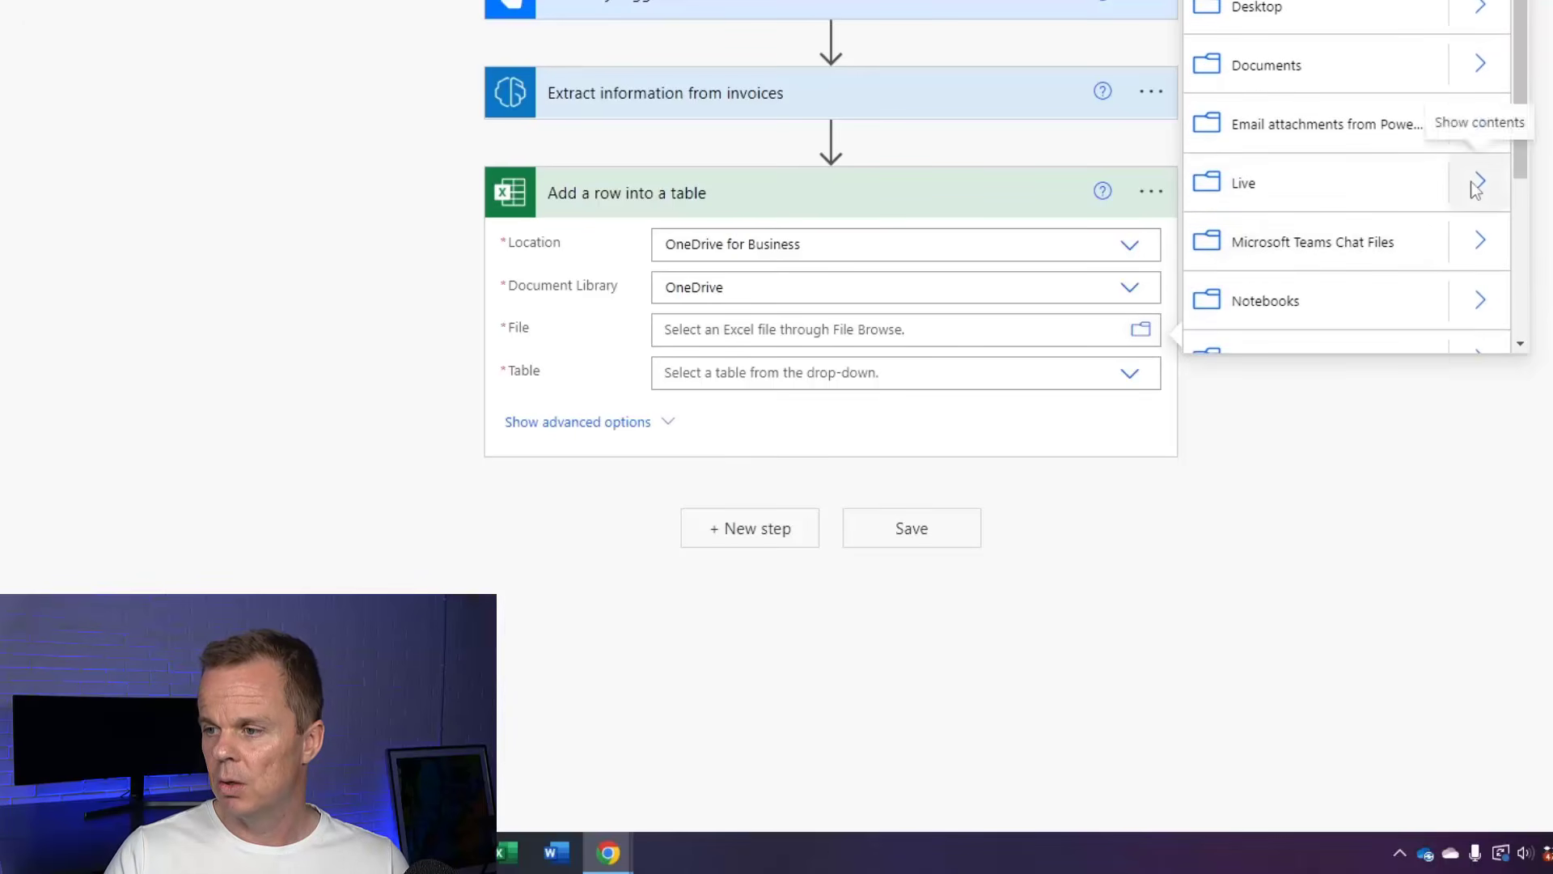
{"action": "left_click", "coordinate": [1469, 189]}
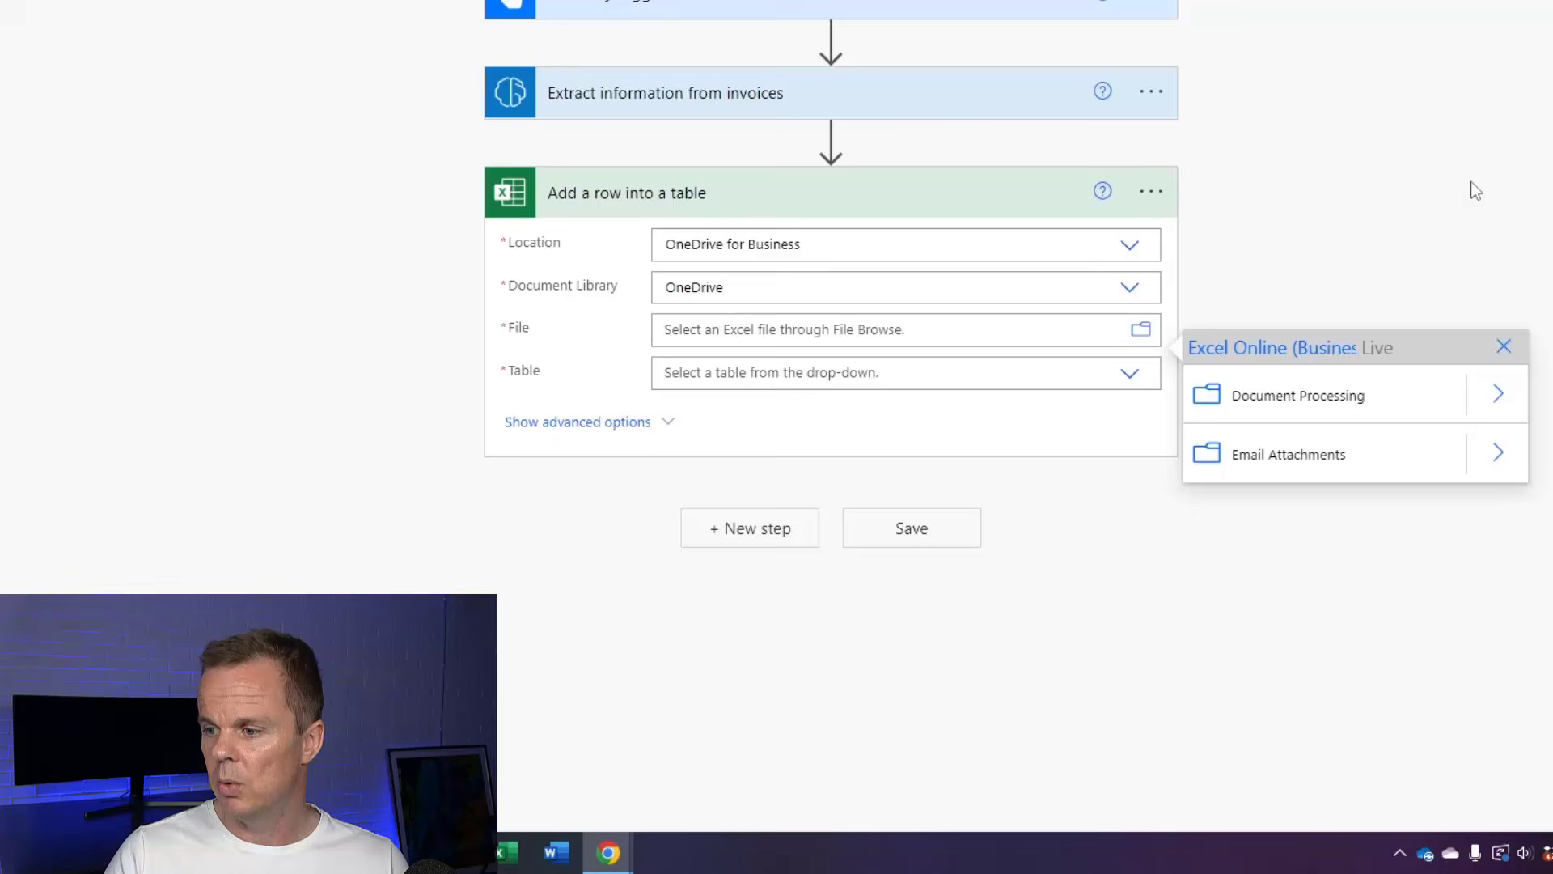
{"action": "left_click", "coordinate": [1509, 396]}
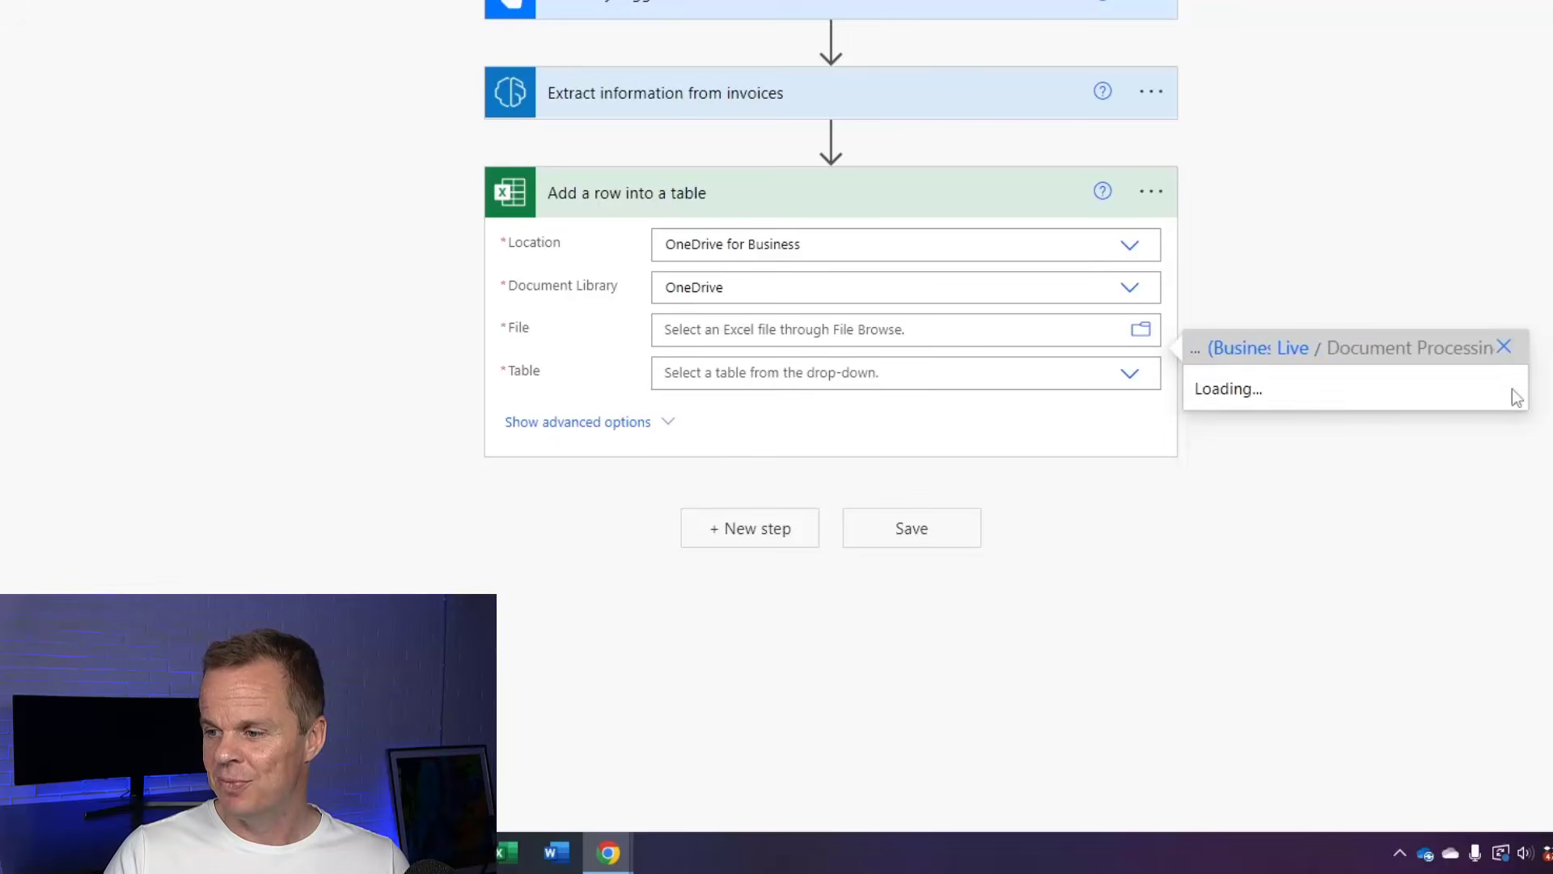
{"action": "left_click", "coordinate": [1342, 402]}
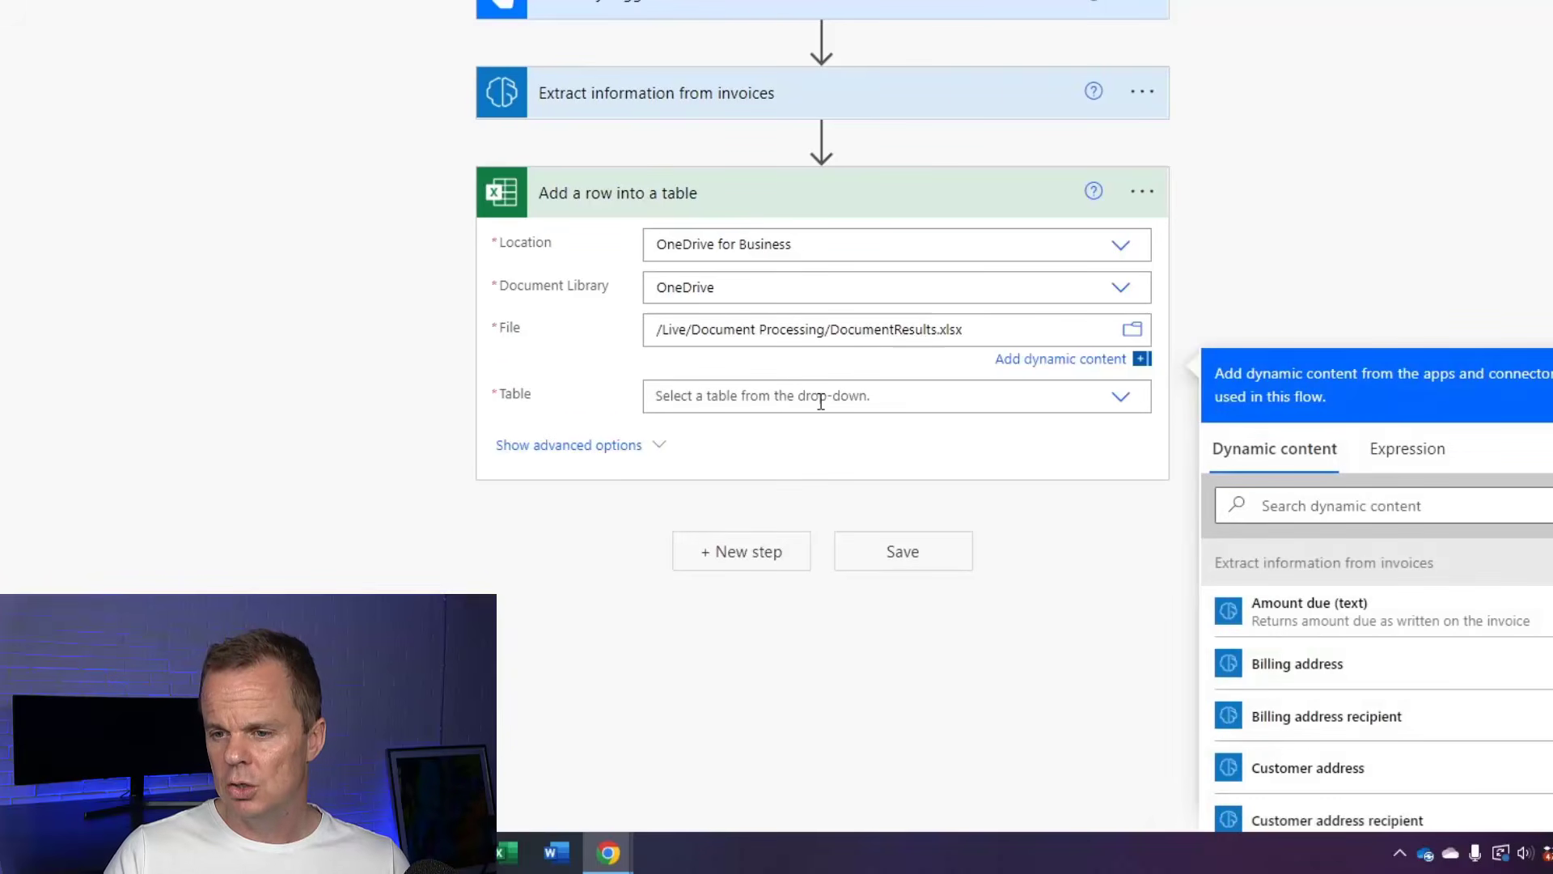
{"action": "left_click", "coordinate": [1130, 407]}
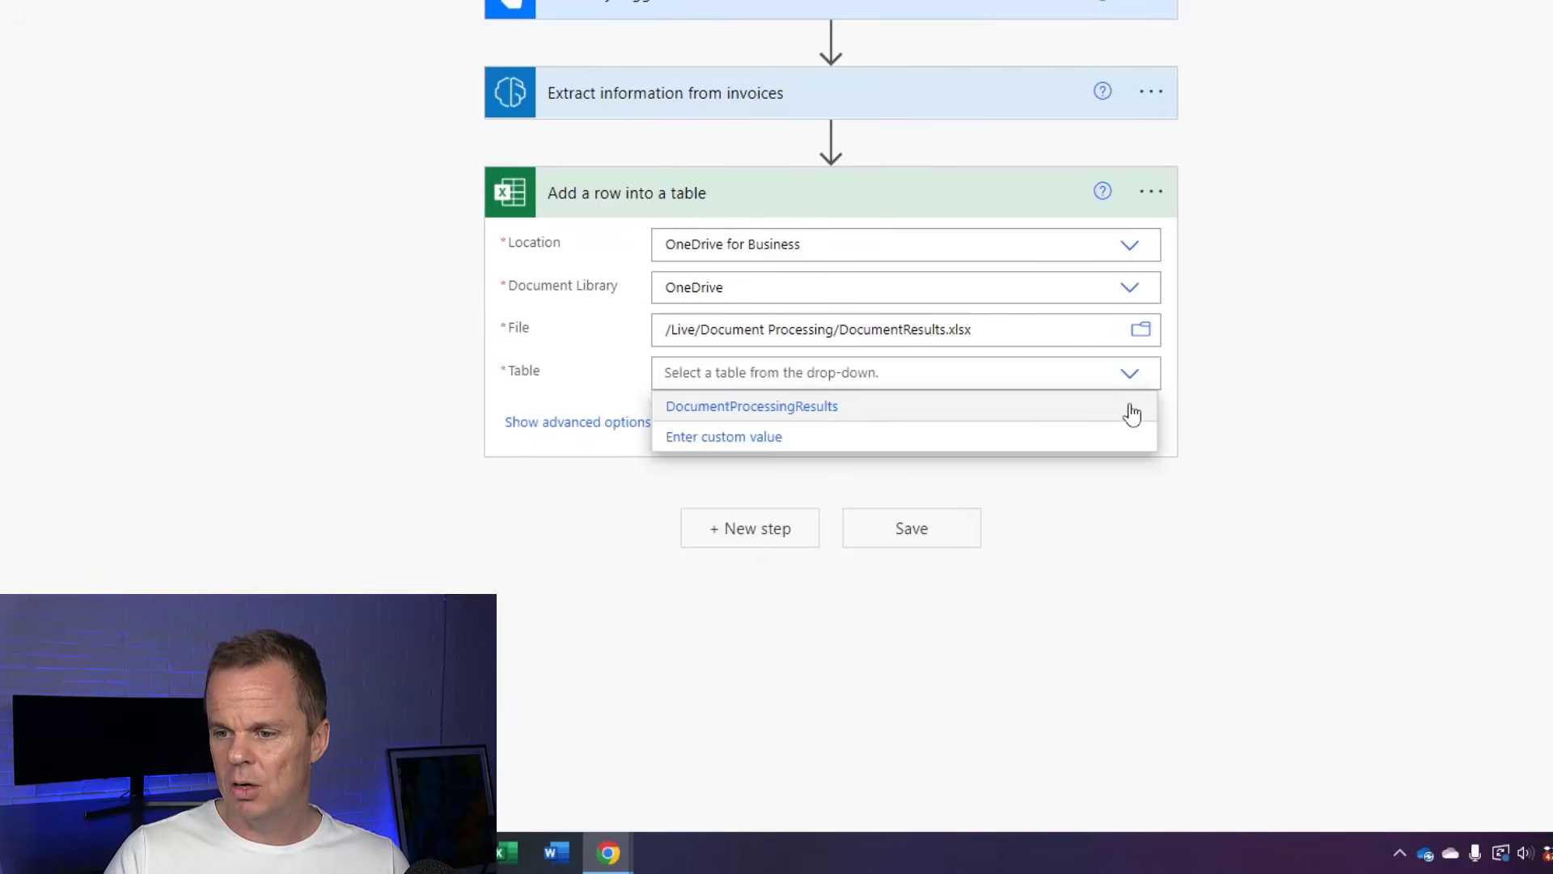
{"action": "left_click", "coordinate": [784, 412]}
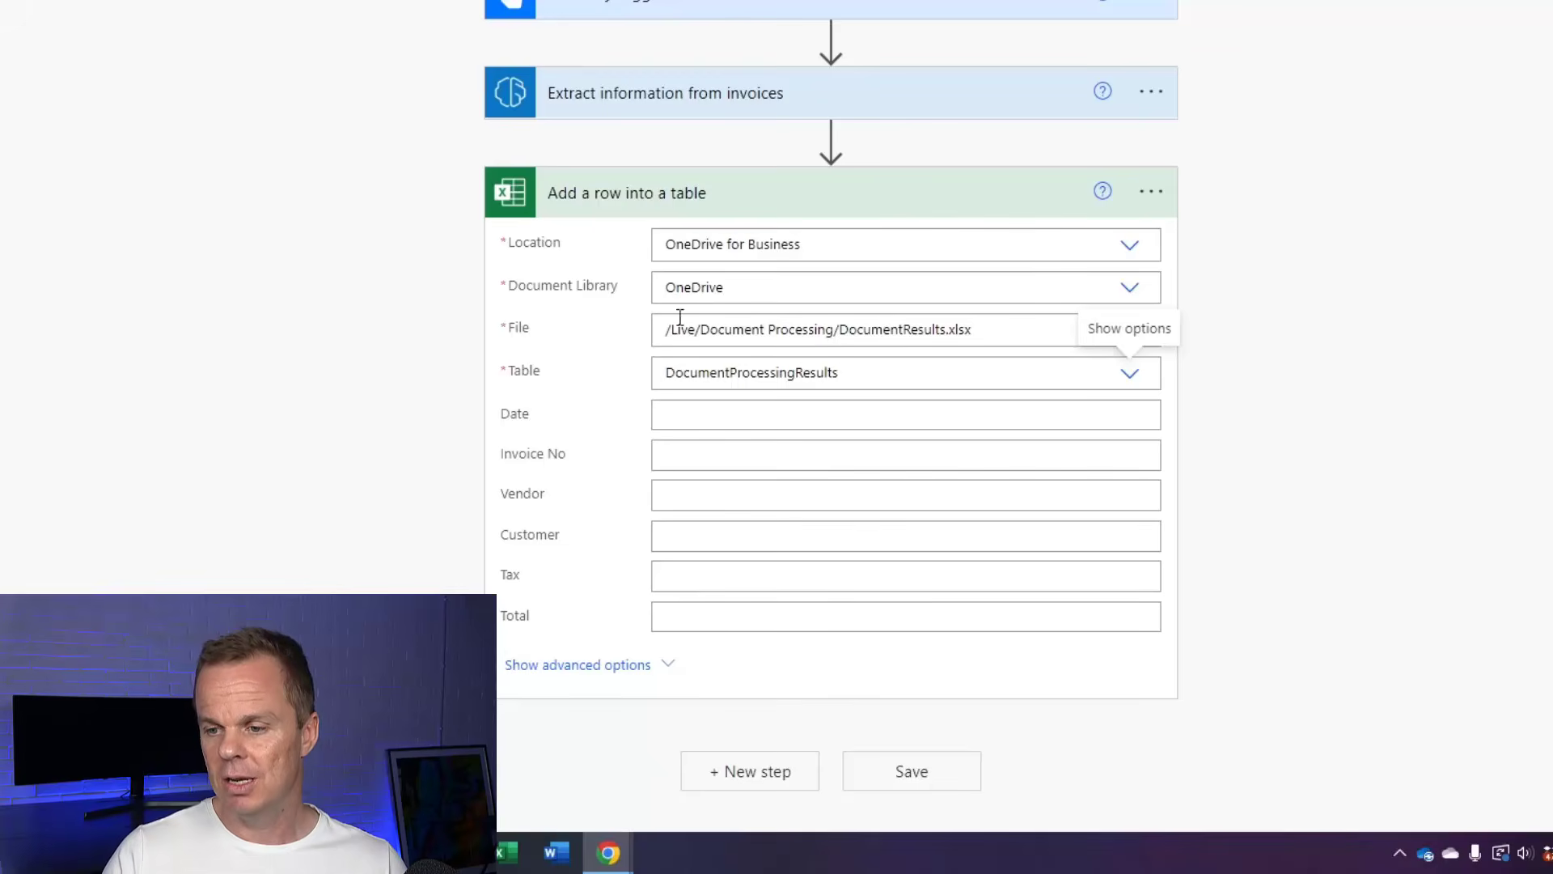
Map the Date column to the Invoice date (text) output of the invoice extraction
{"action": "left_click", "coordinate": [680, 414]}
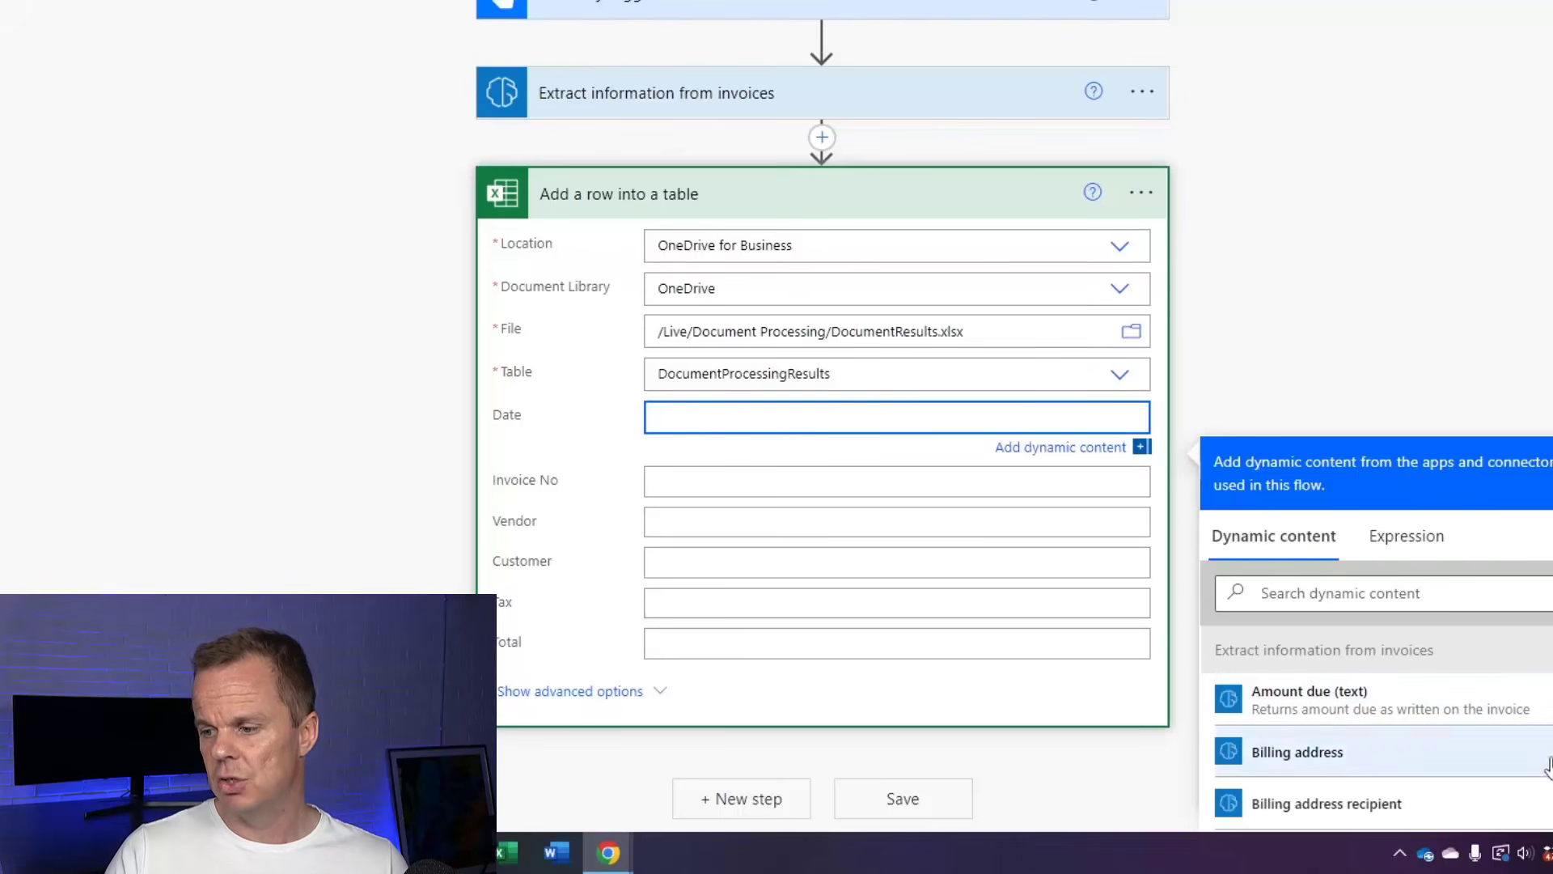
{"action": "left_click", "coordinate": [1355, 593]}
{"action": "type", "text": "date"}
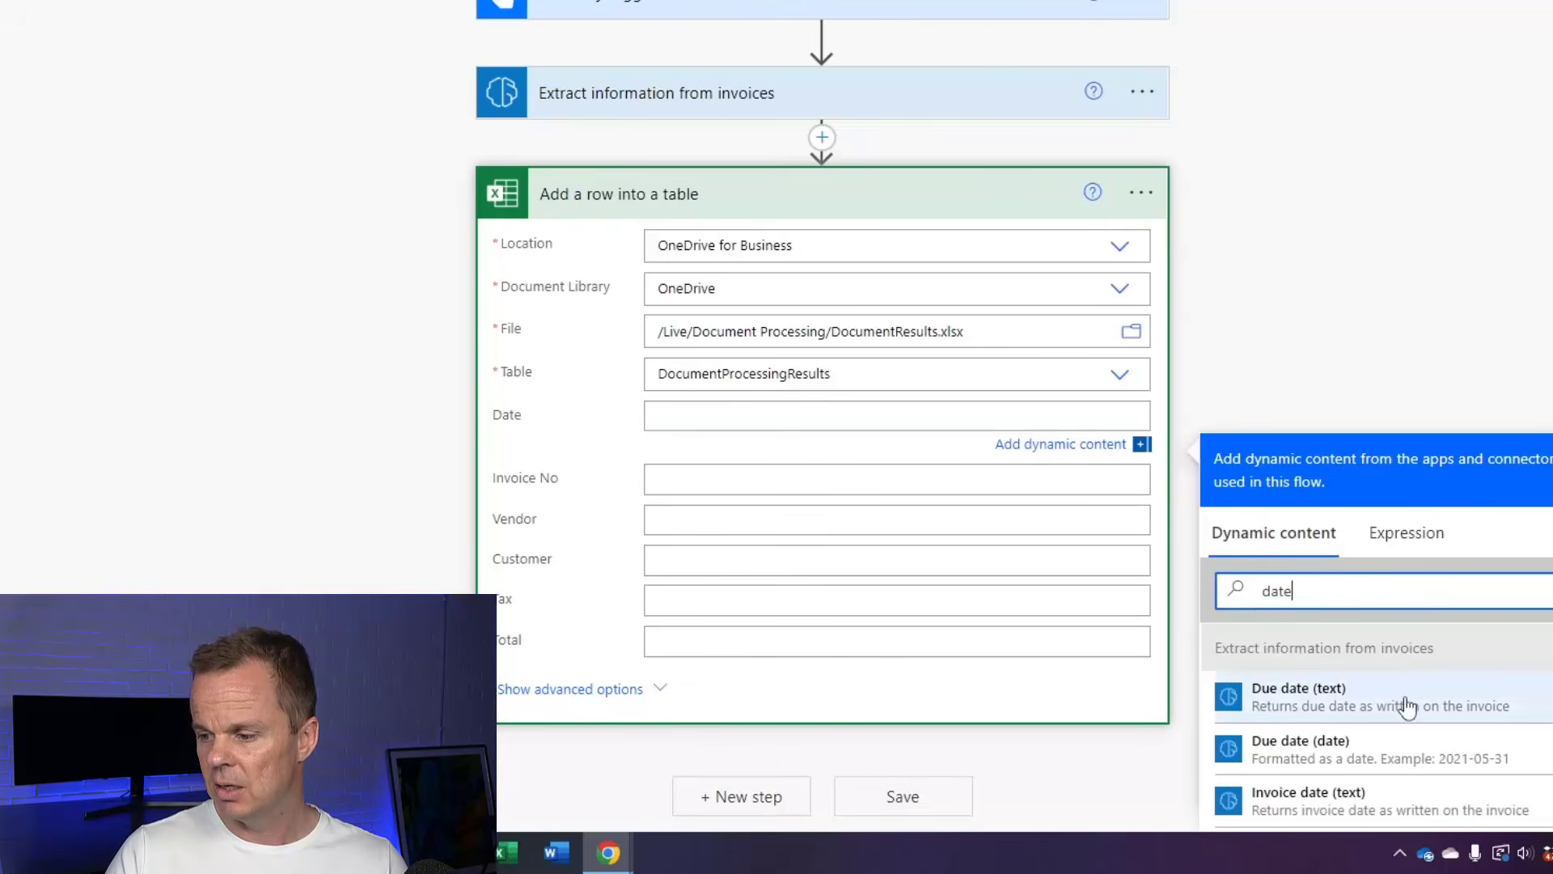
{"action": "scroll", "coordinate": [1395, 696], "scroll_direction": "down", "scroll_amount": 1}
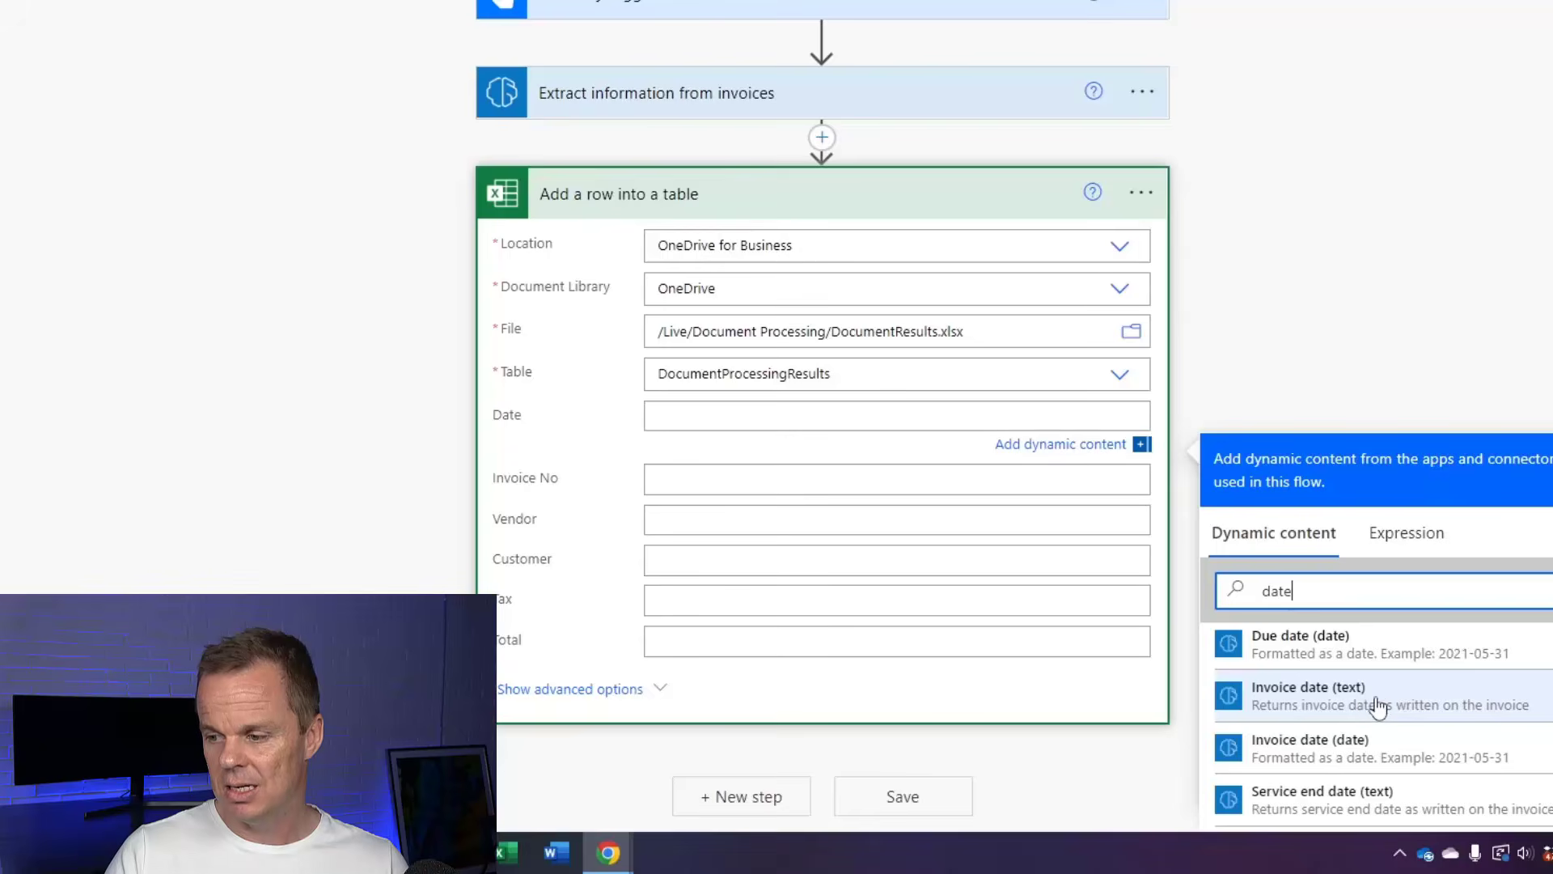
{"action": "left_click", "coordinate": [1375, 697]}
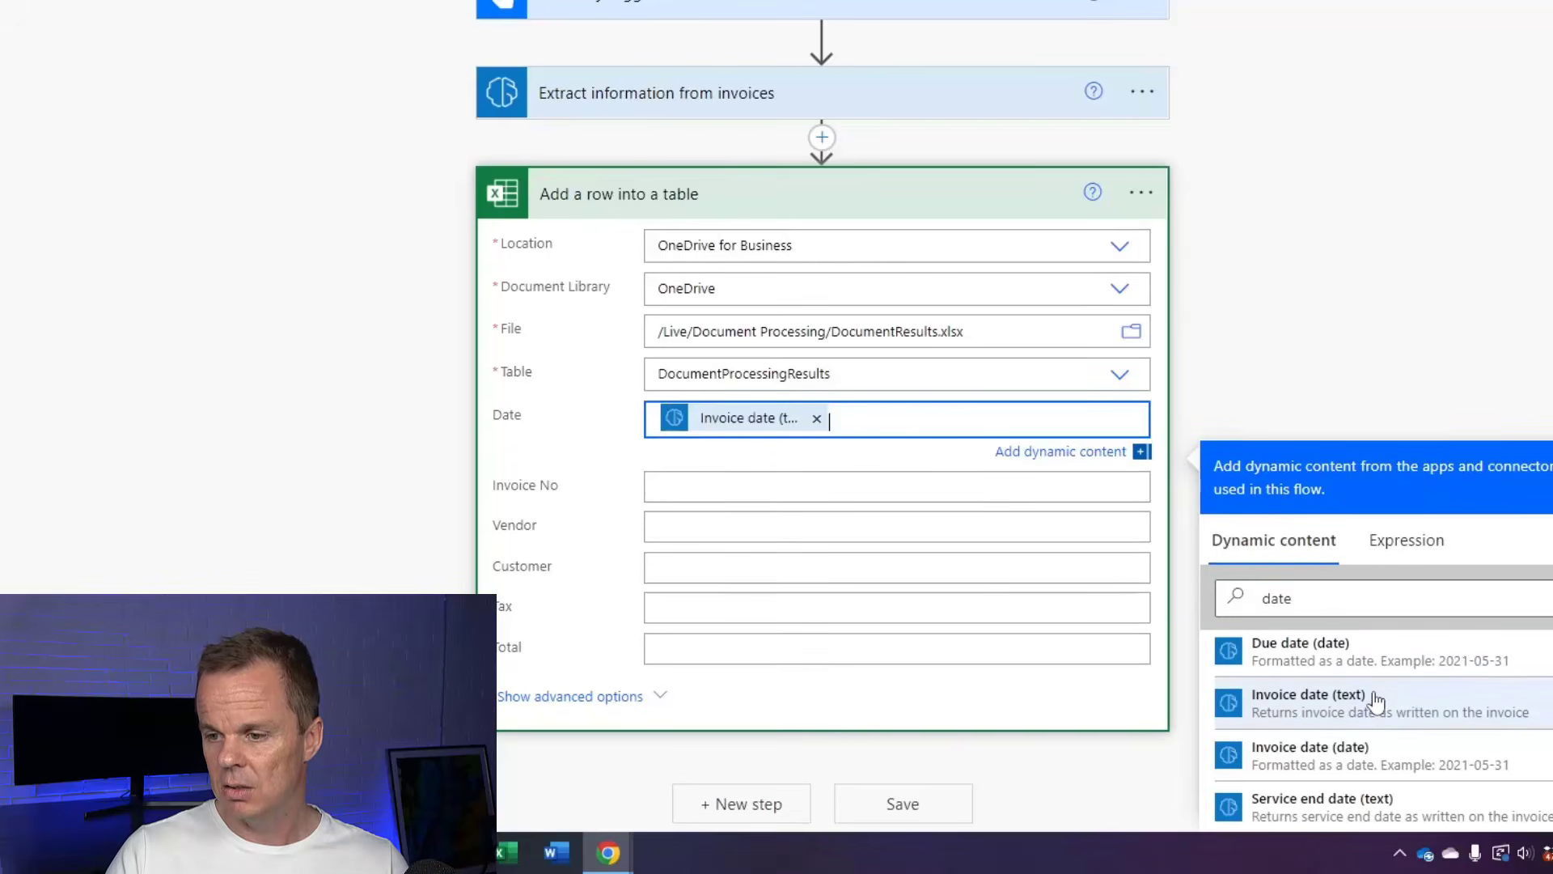
Map the Invoice No column to the Invoice ID output of the invoice extraction
{"action": "left_click", "coordinate": [725, 486]}
{"action": "left_click", "coordinate": [1288, 635]}
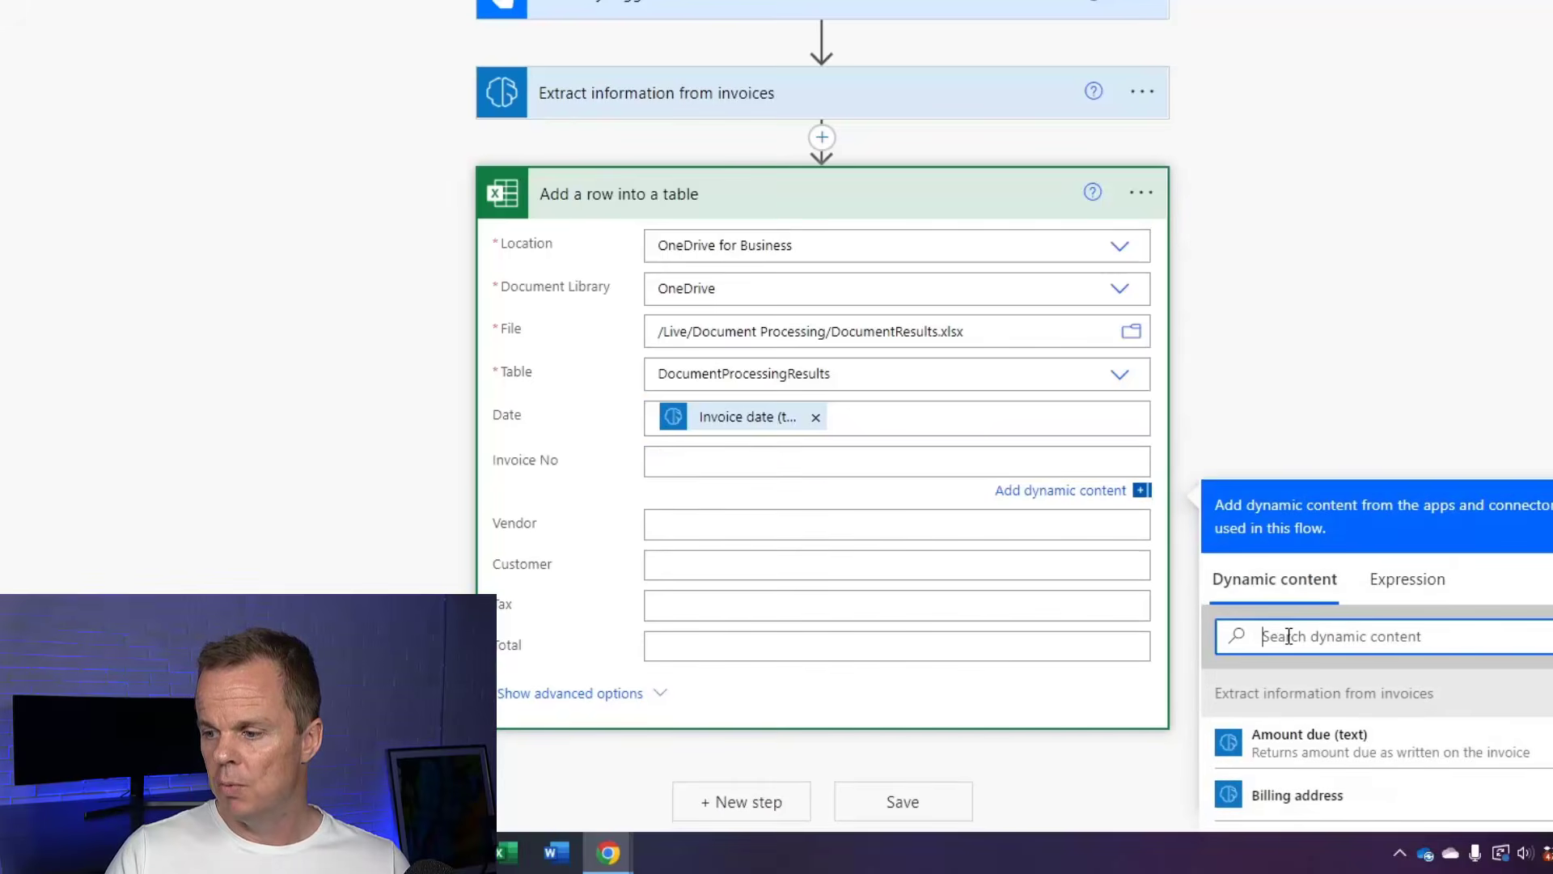
{"action": "type", "text": "invoice no"}
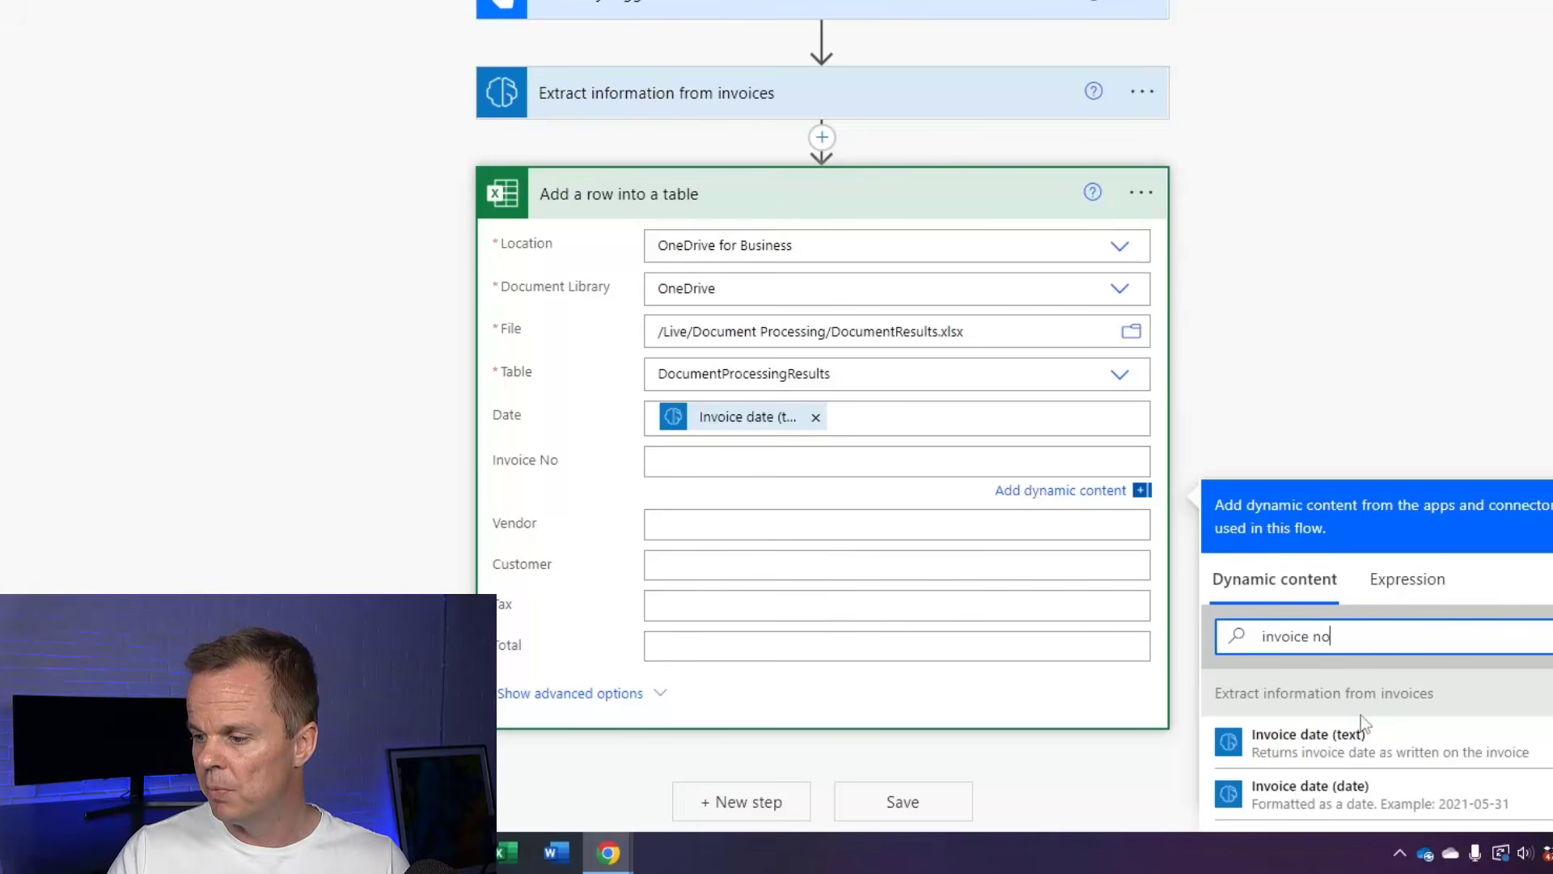
{"action": "scroll", "coordinate": [1375, 728], "scroll_direction": "down", "scroll_amount": 4}
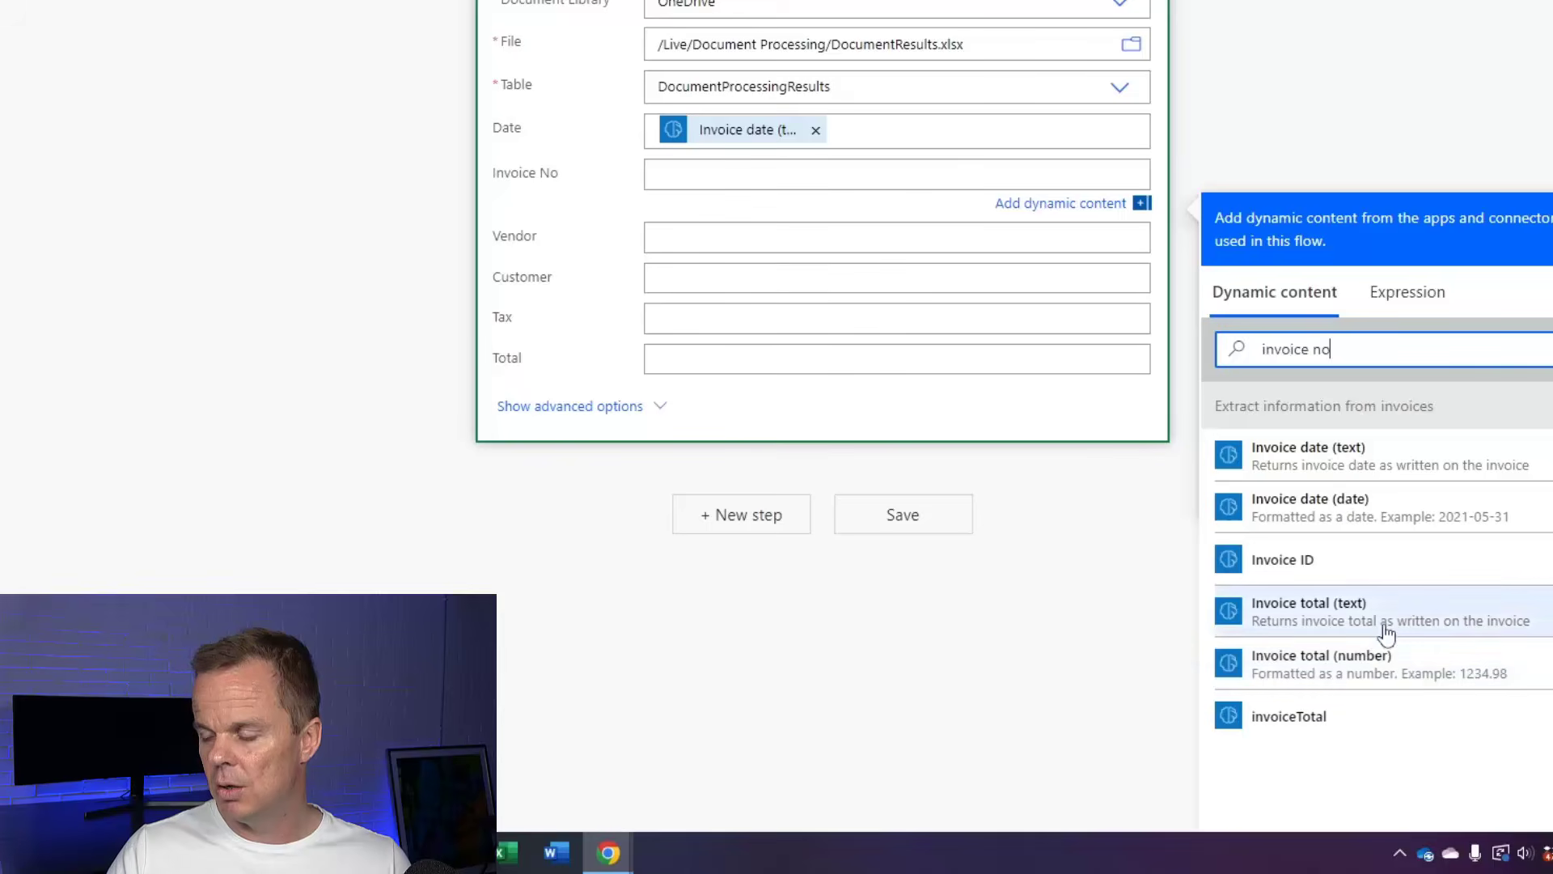
{"action": "left_click", "coordinate": [1349, 566]}
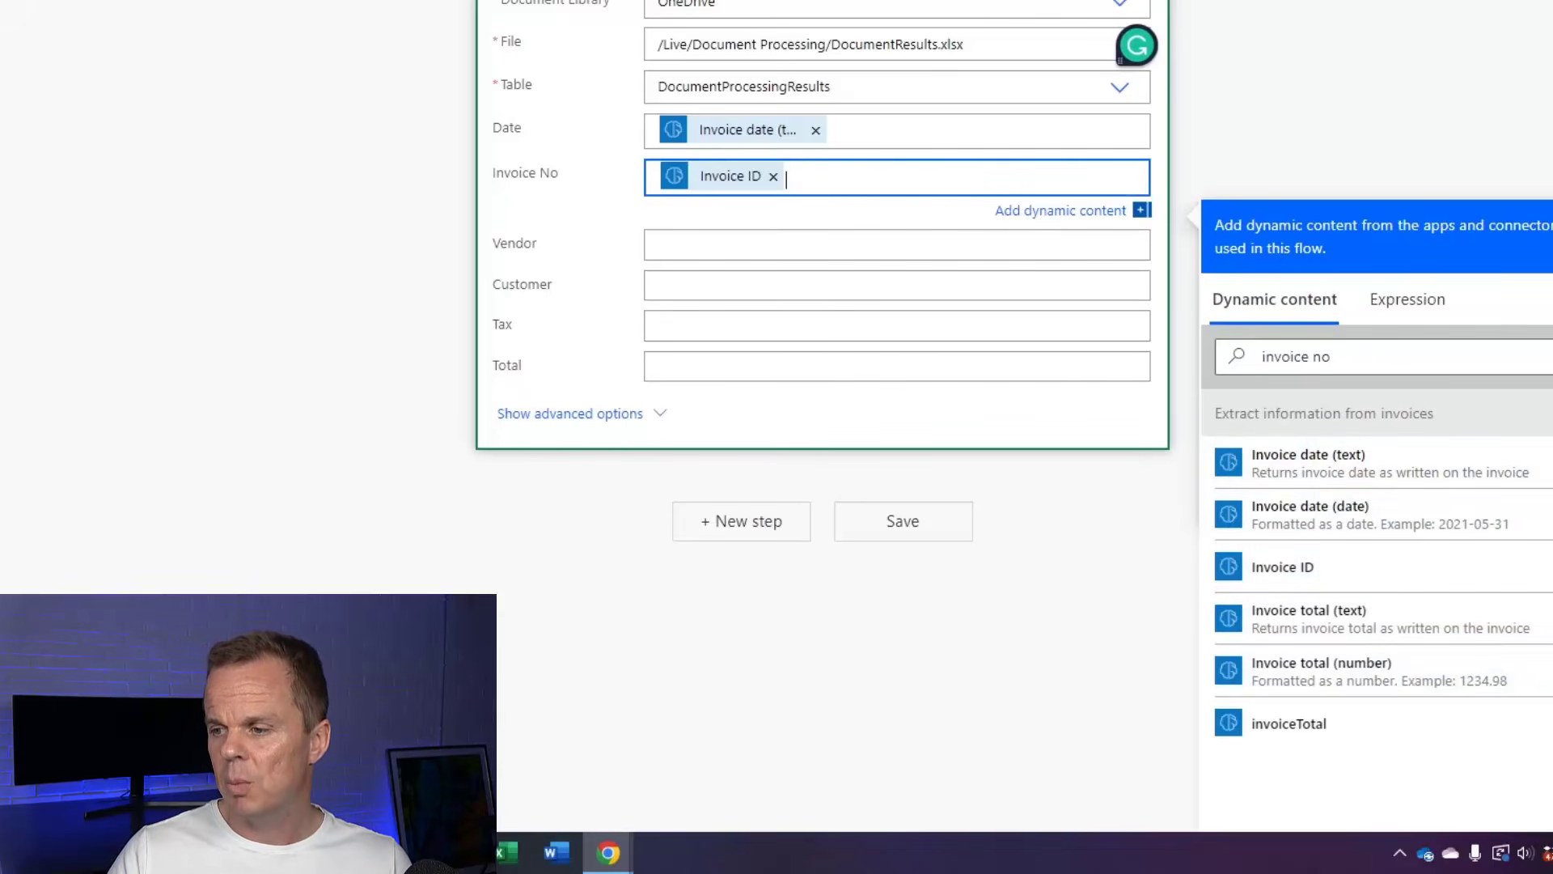
{"action": "left_click", "coordinate": [1367, 364]}
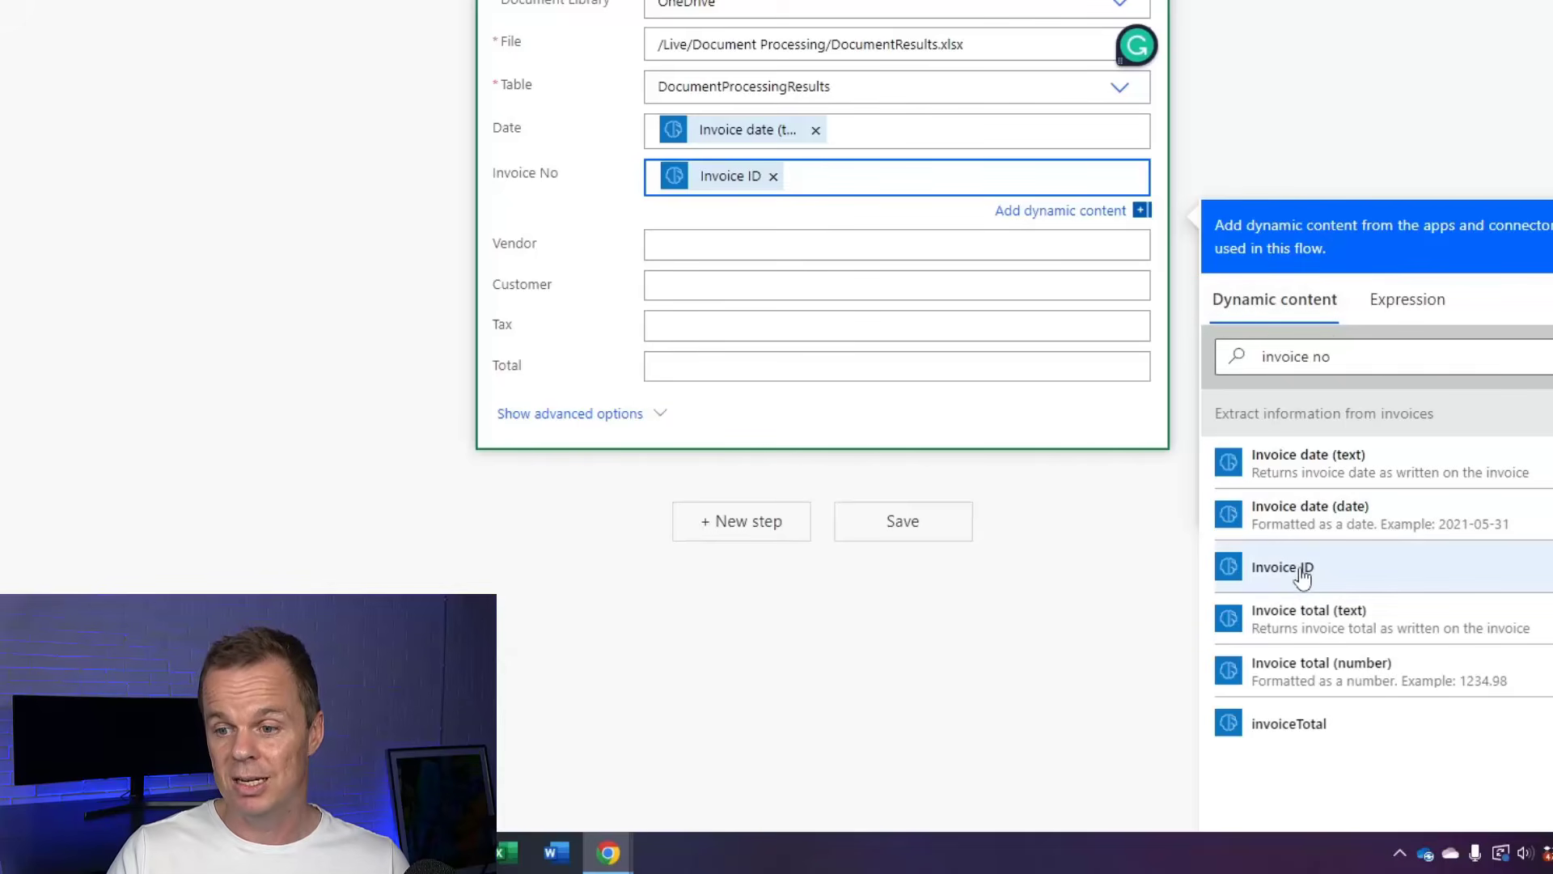
Map the Vendor column to the Vendor name output of the invoice extraction
{"action": "scroll", "coordinate": [1132, 368], "scroll_direction": "up", "scroll_amount": 1}
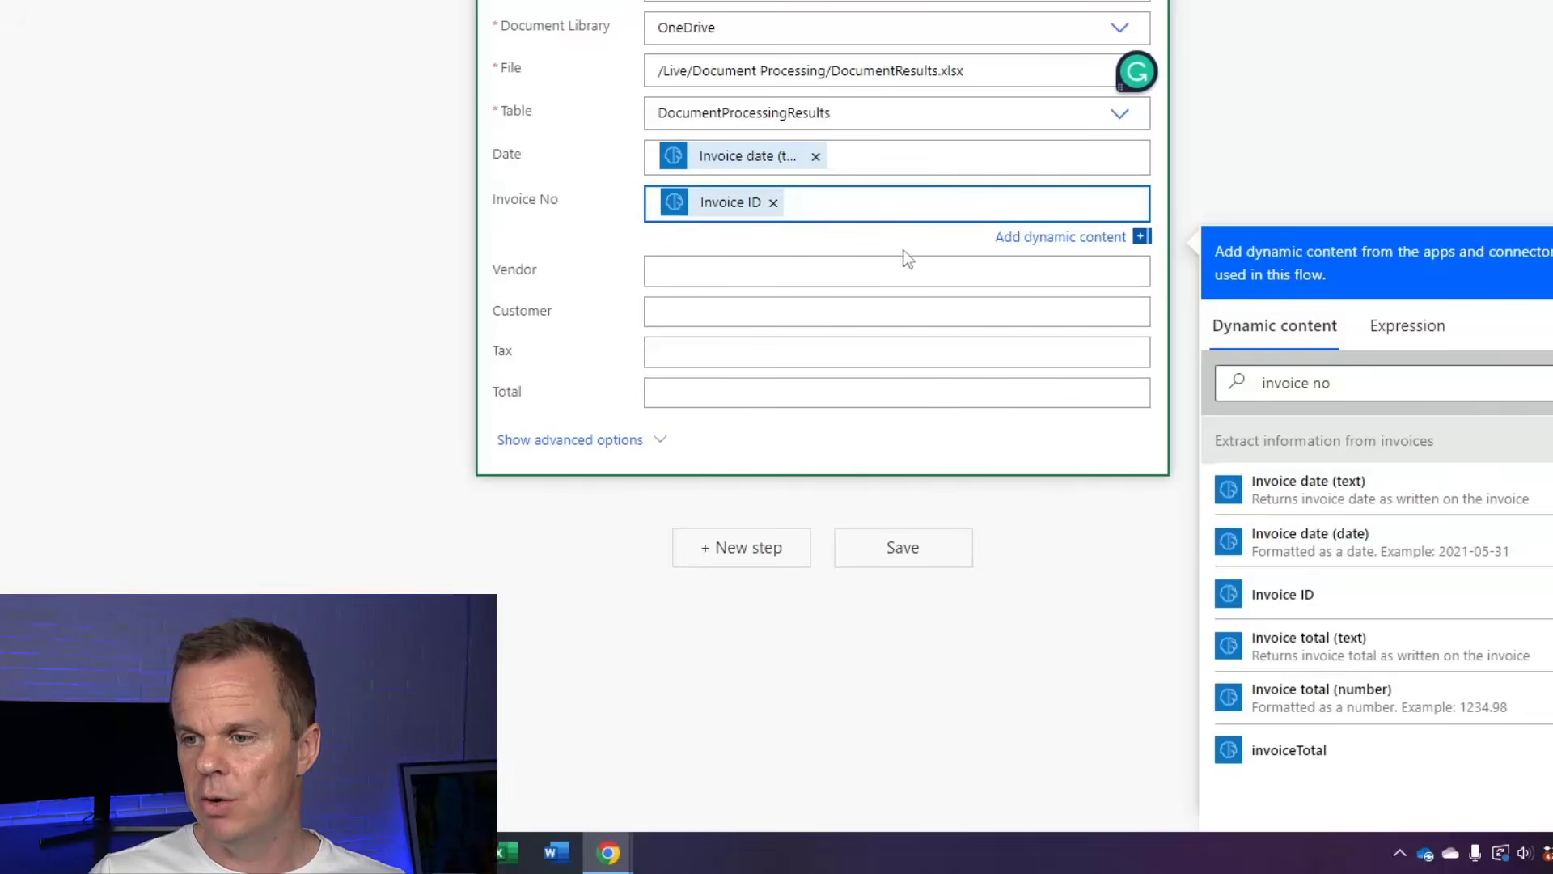
{"action": "left_click", "coordinate": [889, 268]}
{"action": "left_click", "coordinate": [1302, 440]}
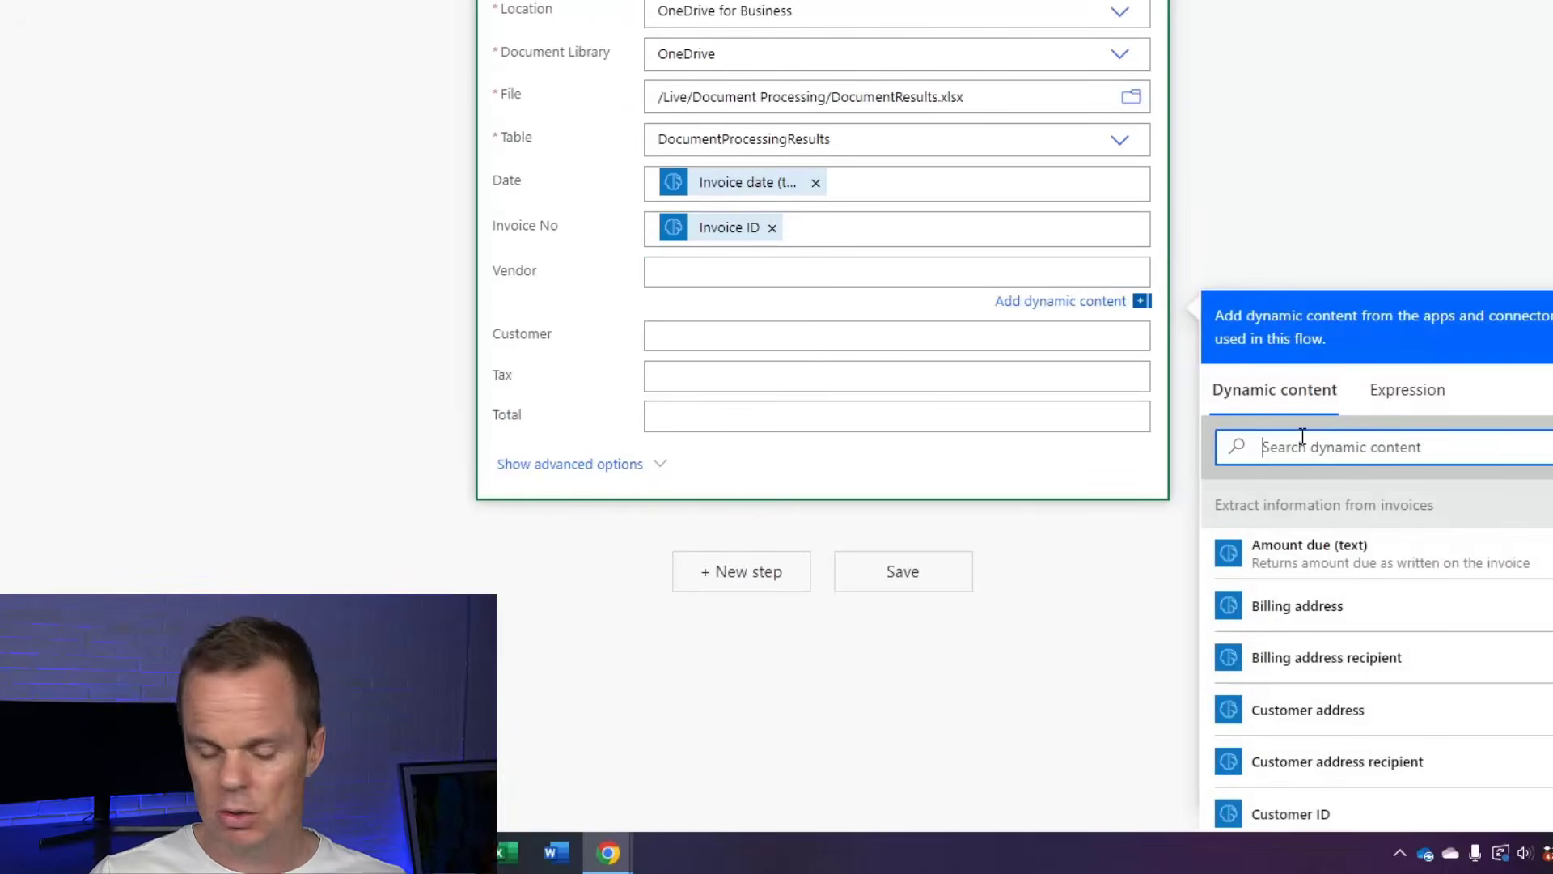
{"action": "type", "text": "vendor"}
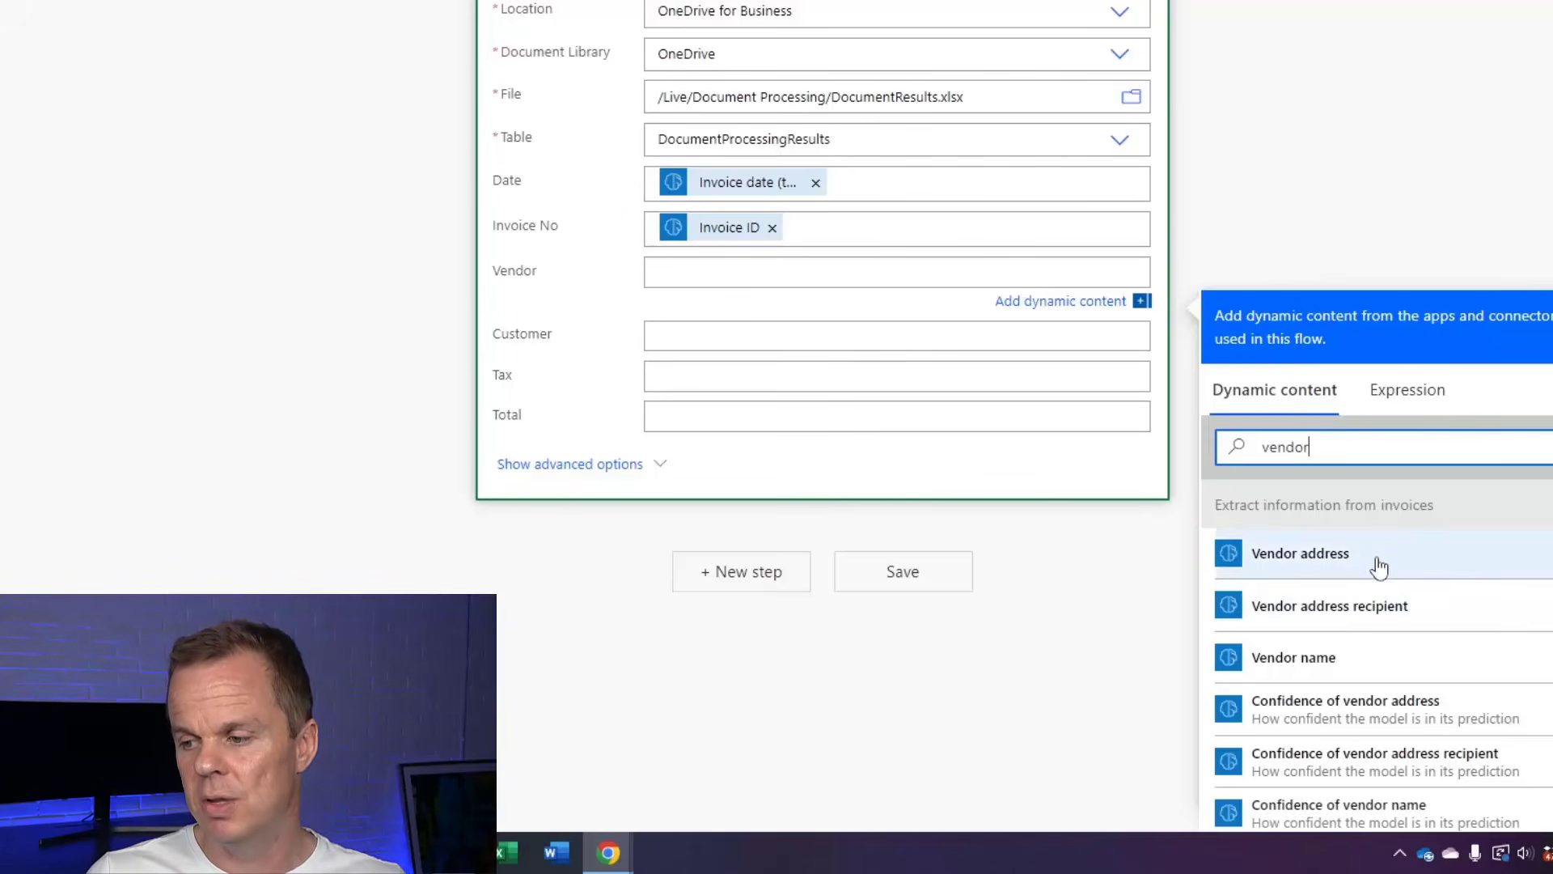
{"action": "left_click", "coordinate": [1364, 660]}
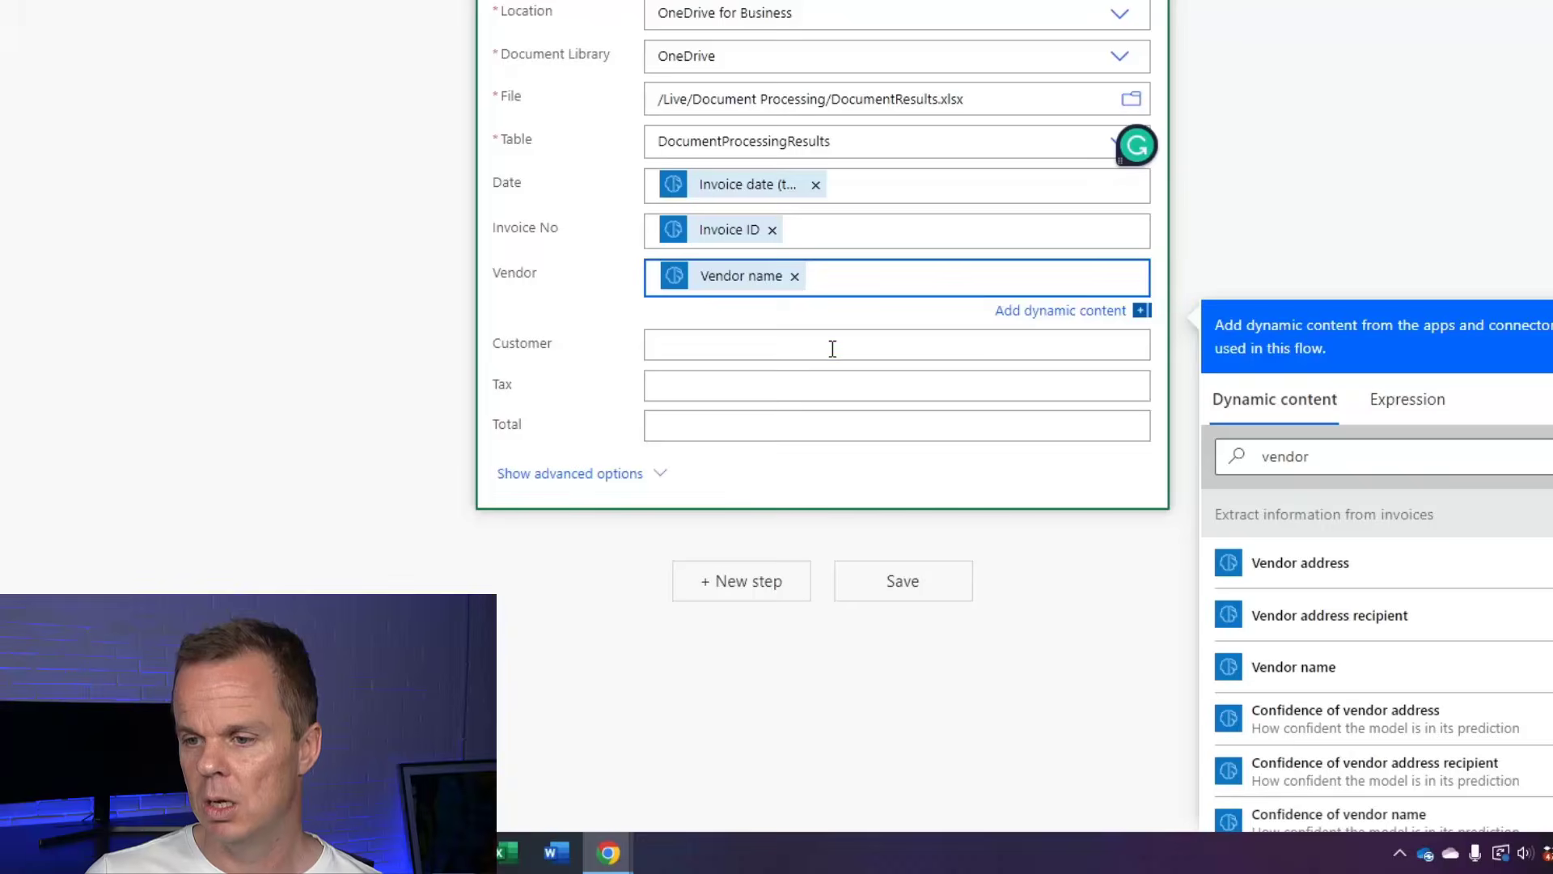
Map the Customer column to the Customer name output of the invoice extraction
{"action": "left_click", "coordinate": [832, 346]}
{"action": "left_click", "coordinate": [1355, 522]}
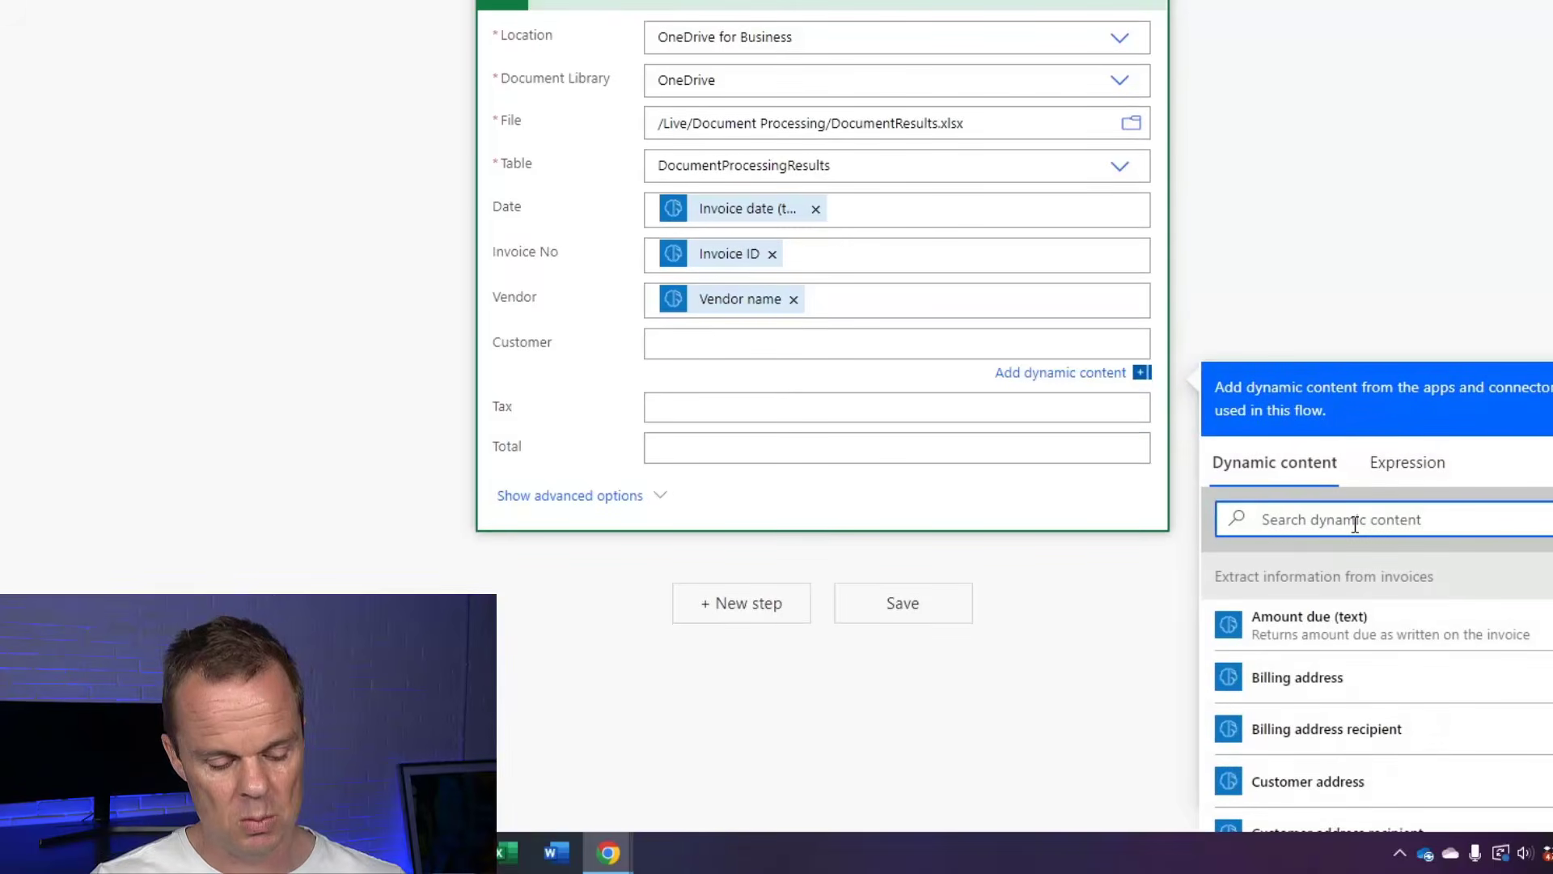
{"action": "type", "text": "customer"}
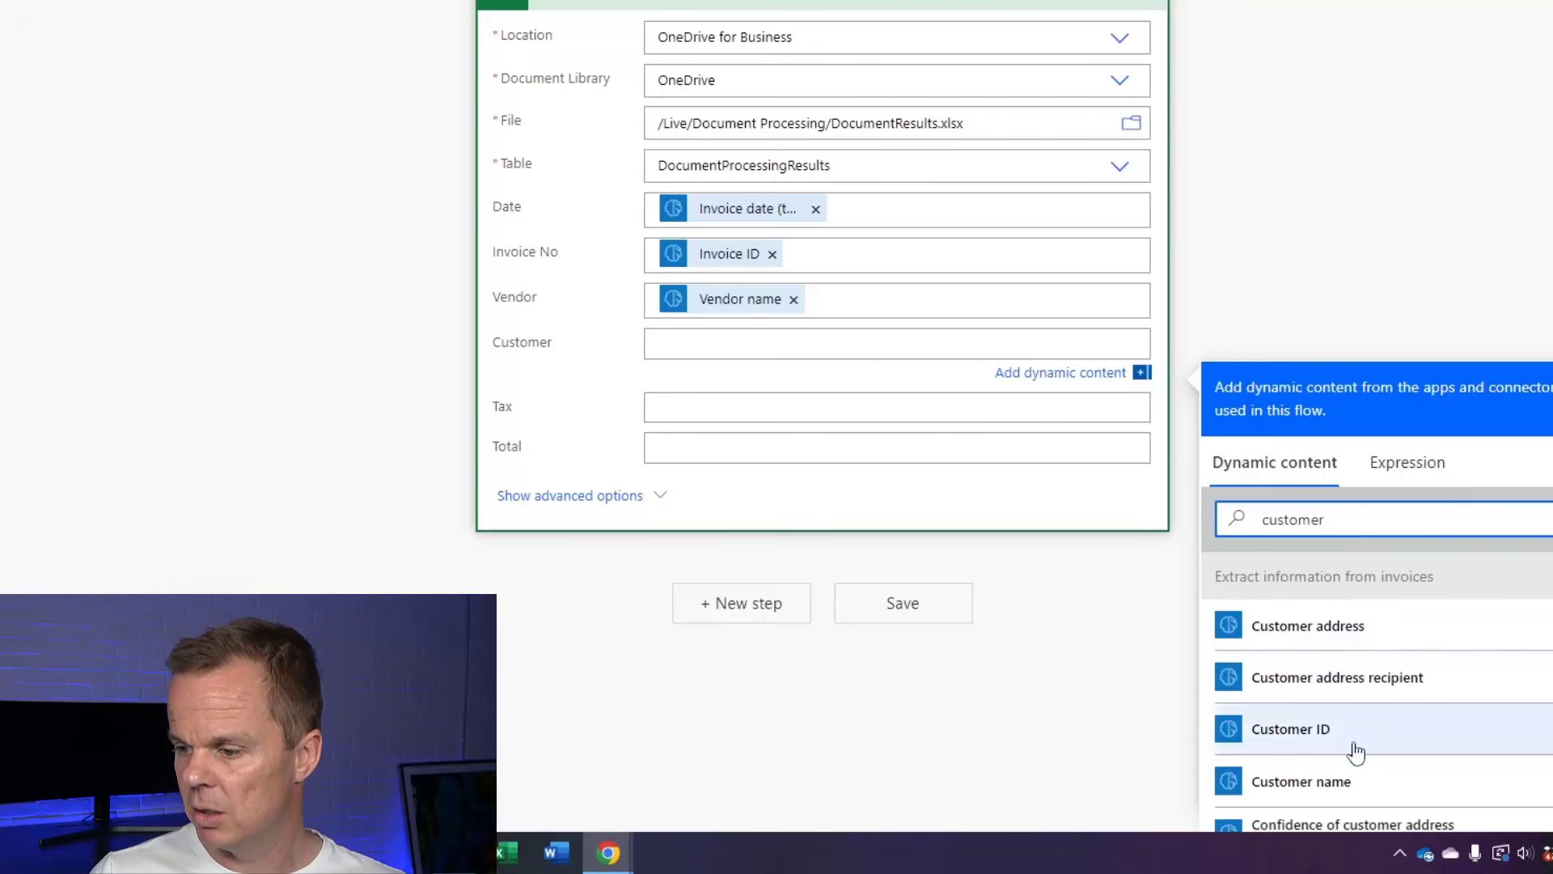
{"action": "left_click", "coordinate": [1343, 783]}
Map the Tax column to the Total tax (text) output of the invoice extraction
{"action": "left_click", "coordinate": [694, 409]}
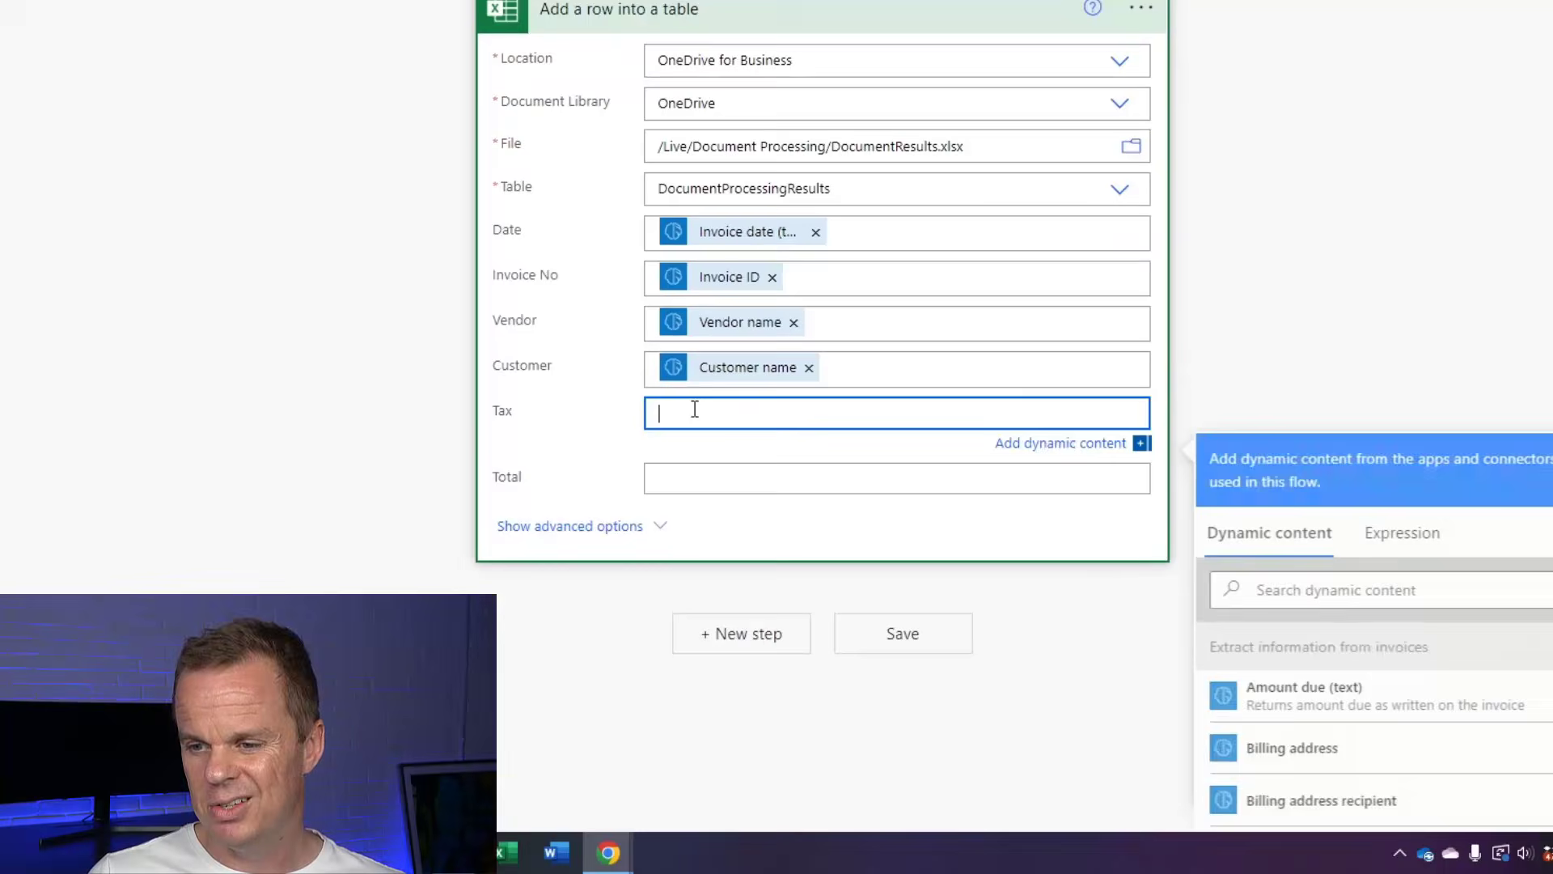
{"action": "left_click", "coordinate": [1278, 588]}
{"action": "type", "text": "tax"}
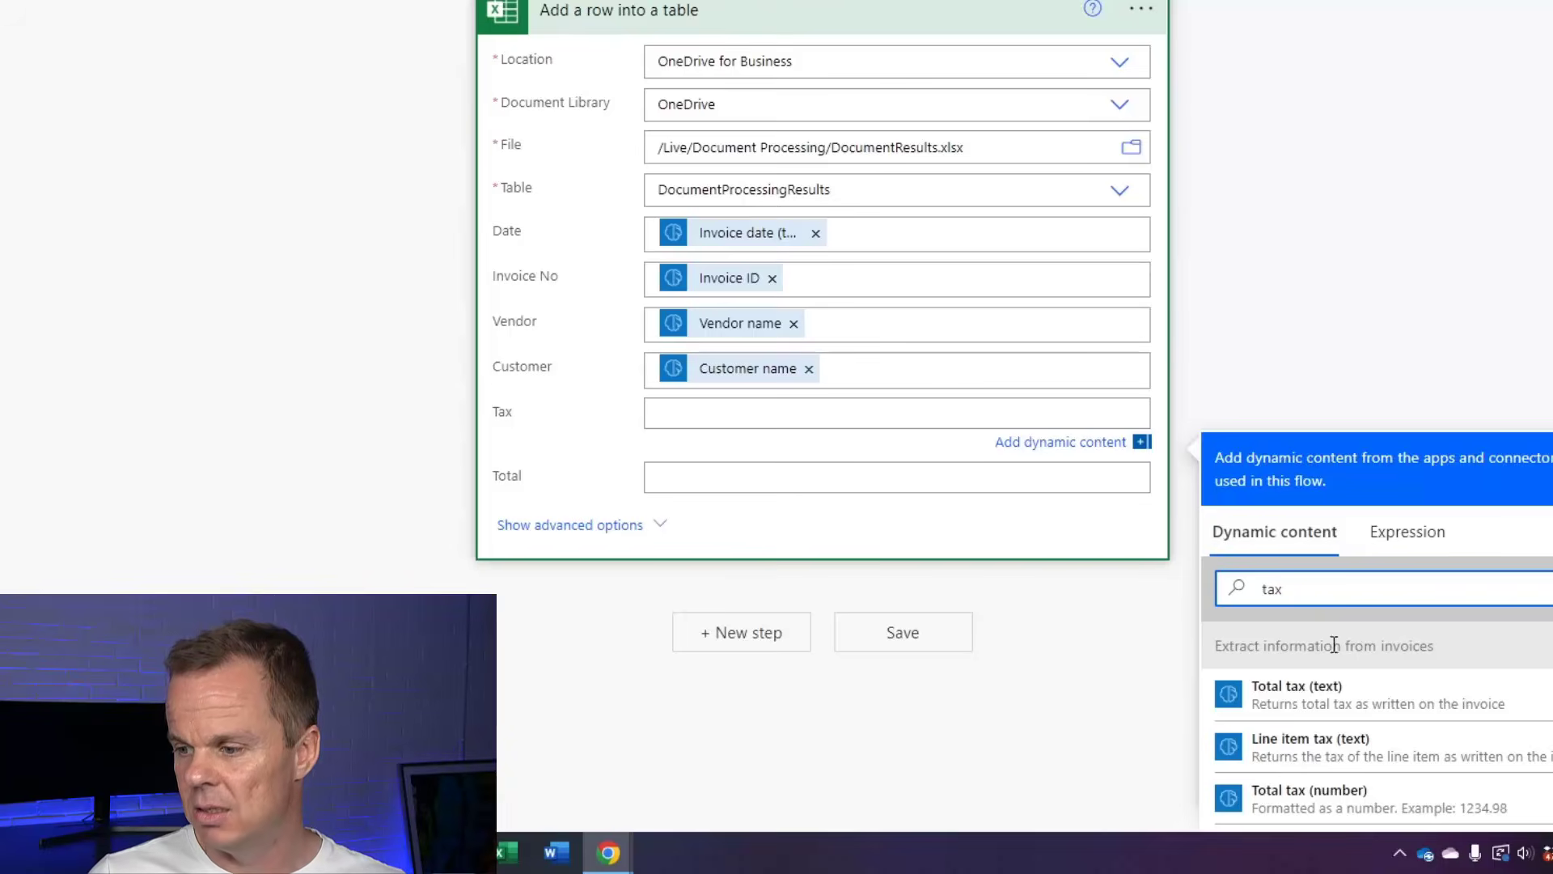
{"action": "scroll", "coordinate": [1347, 711], "scroll_direction": "down", "scroll_amount": 2}
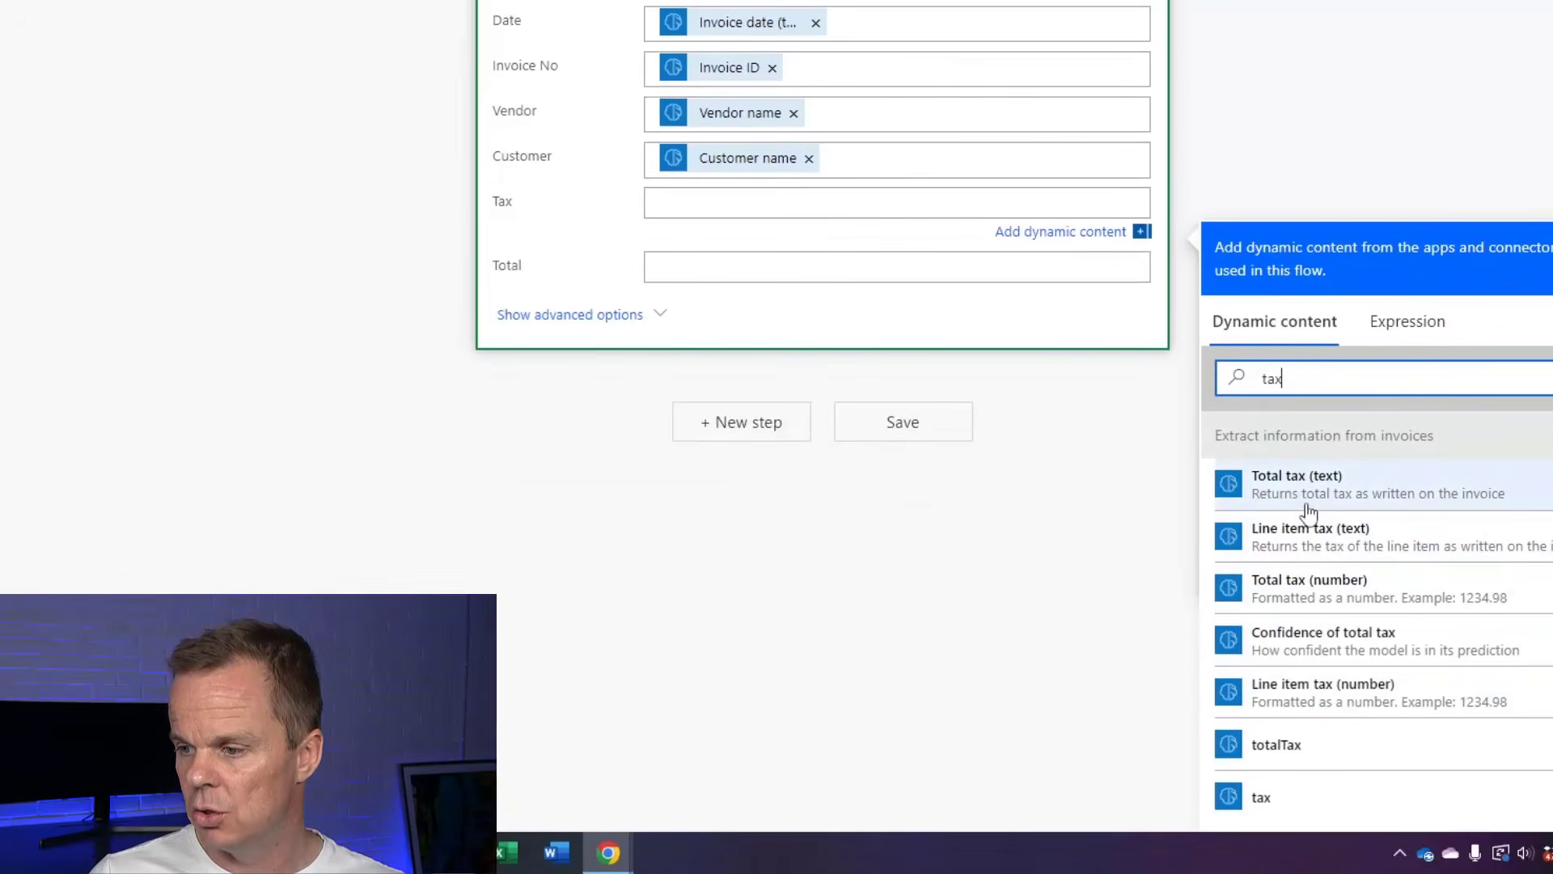
{"action": "left_click", "coordinate": [1304, 488]}
Map the Total column to the Invoice total (text) output of the invoice extraction
{"action": "left_click", "coordinate": [676, 274]}
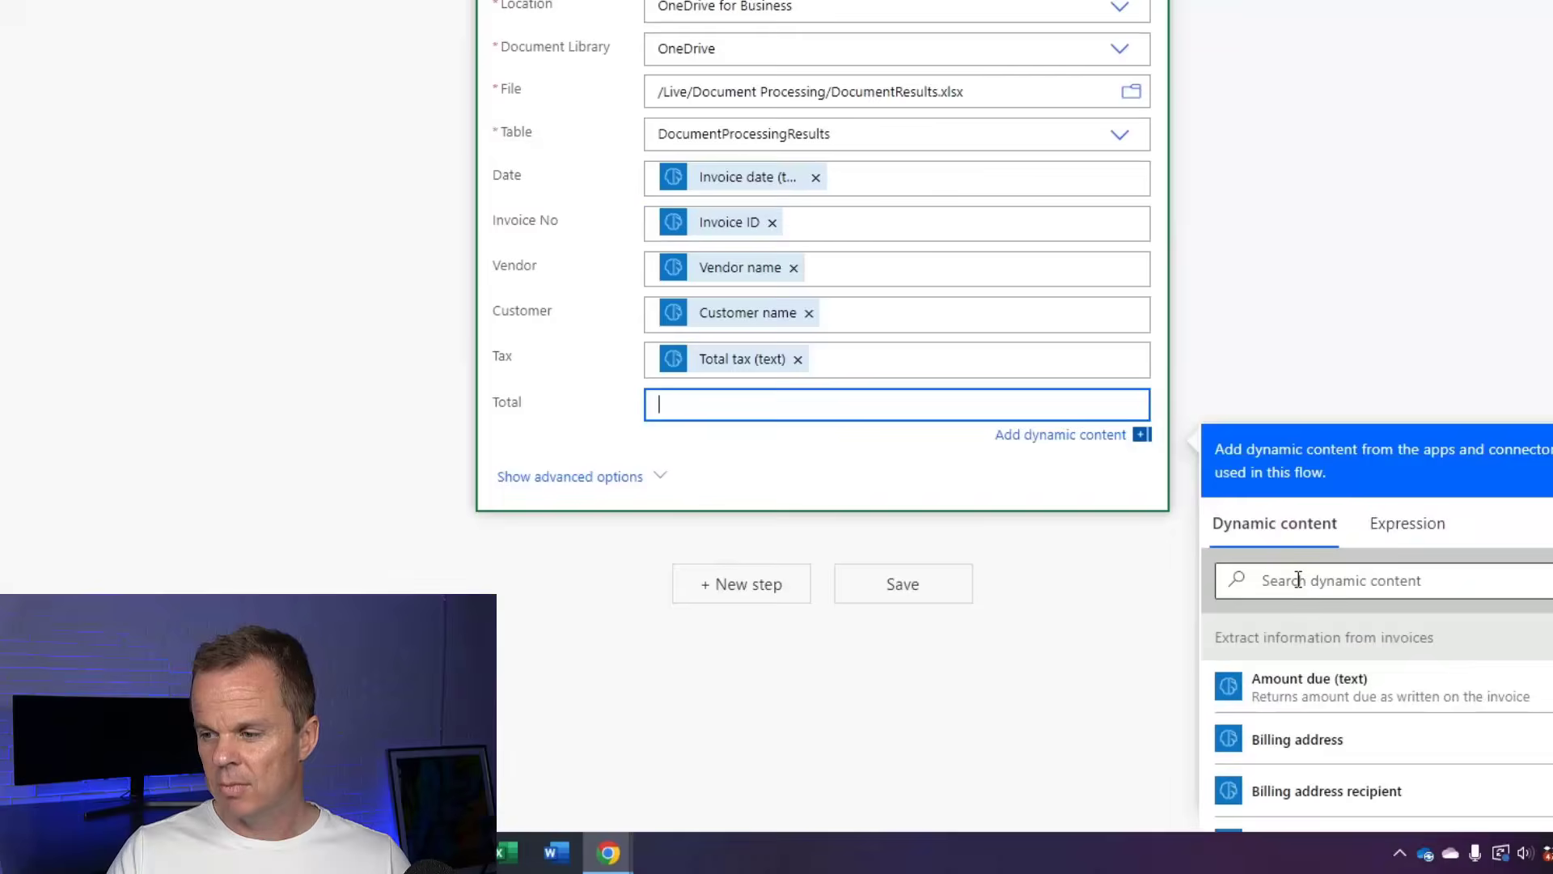
{"action": "left_click", "coordinate": [1270, 579]}
{"action": "type", "text": "total"}
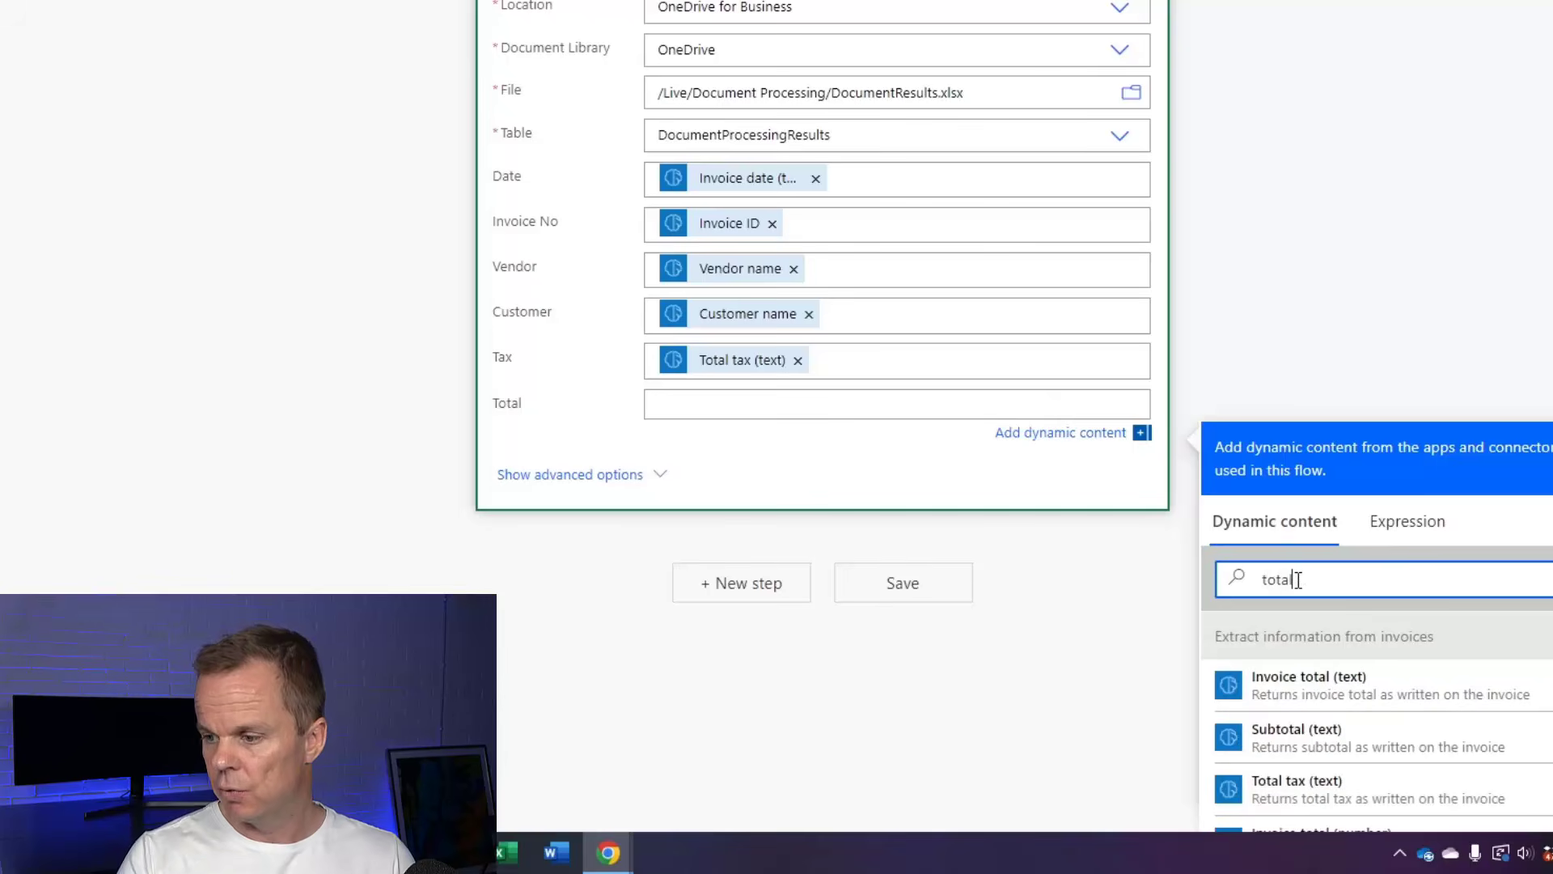
{"action": "left_click", "coordinate": [1343, 697]}
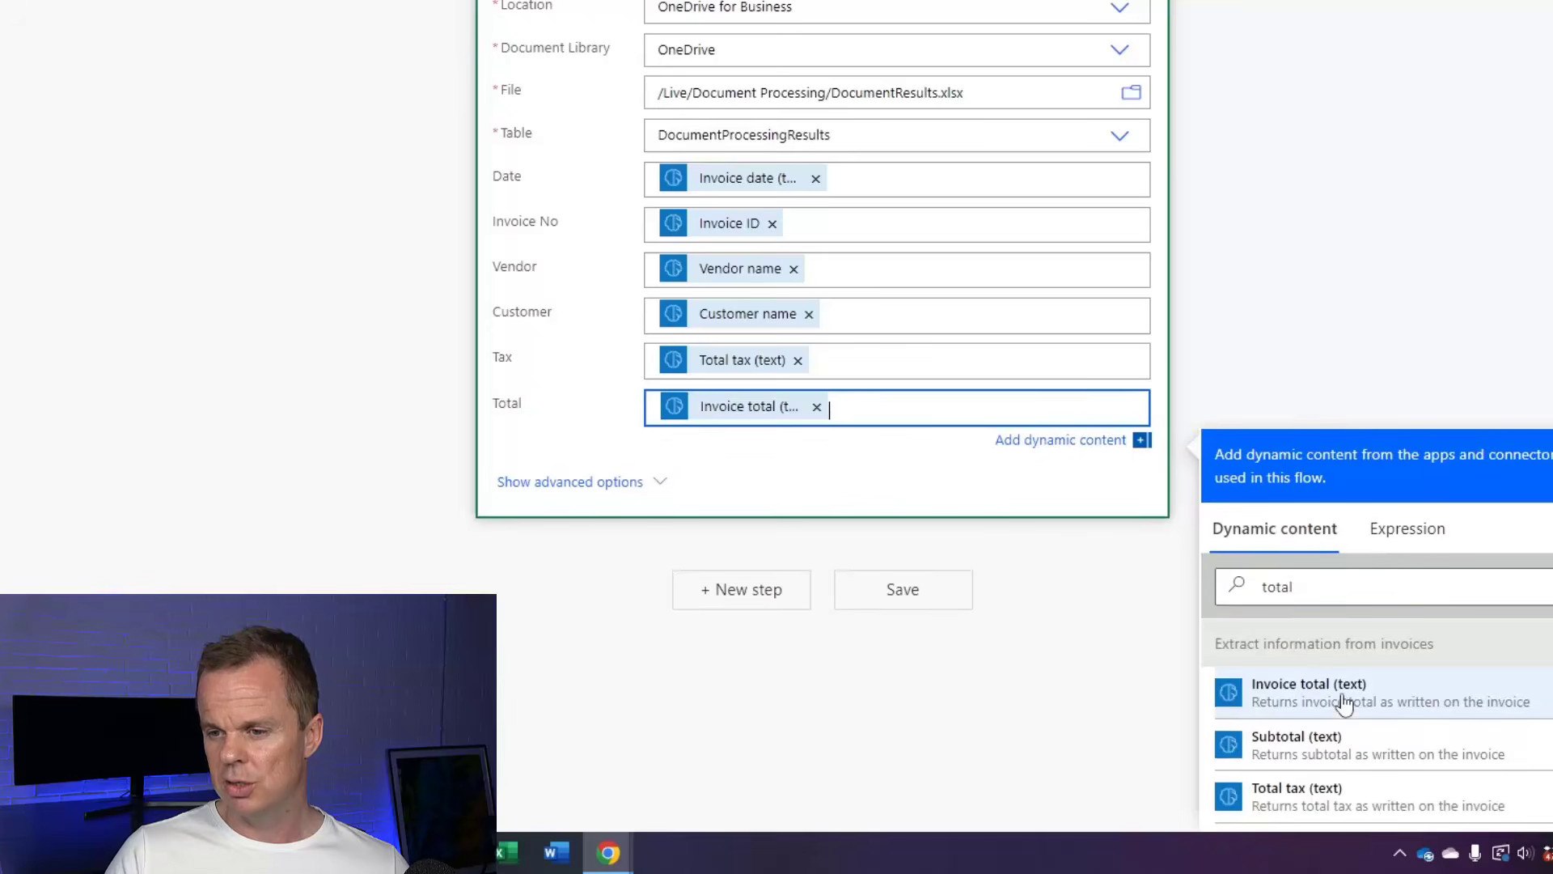
{"action": "left_click", "coordinate": [726, 699]}
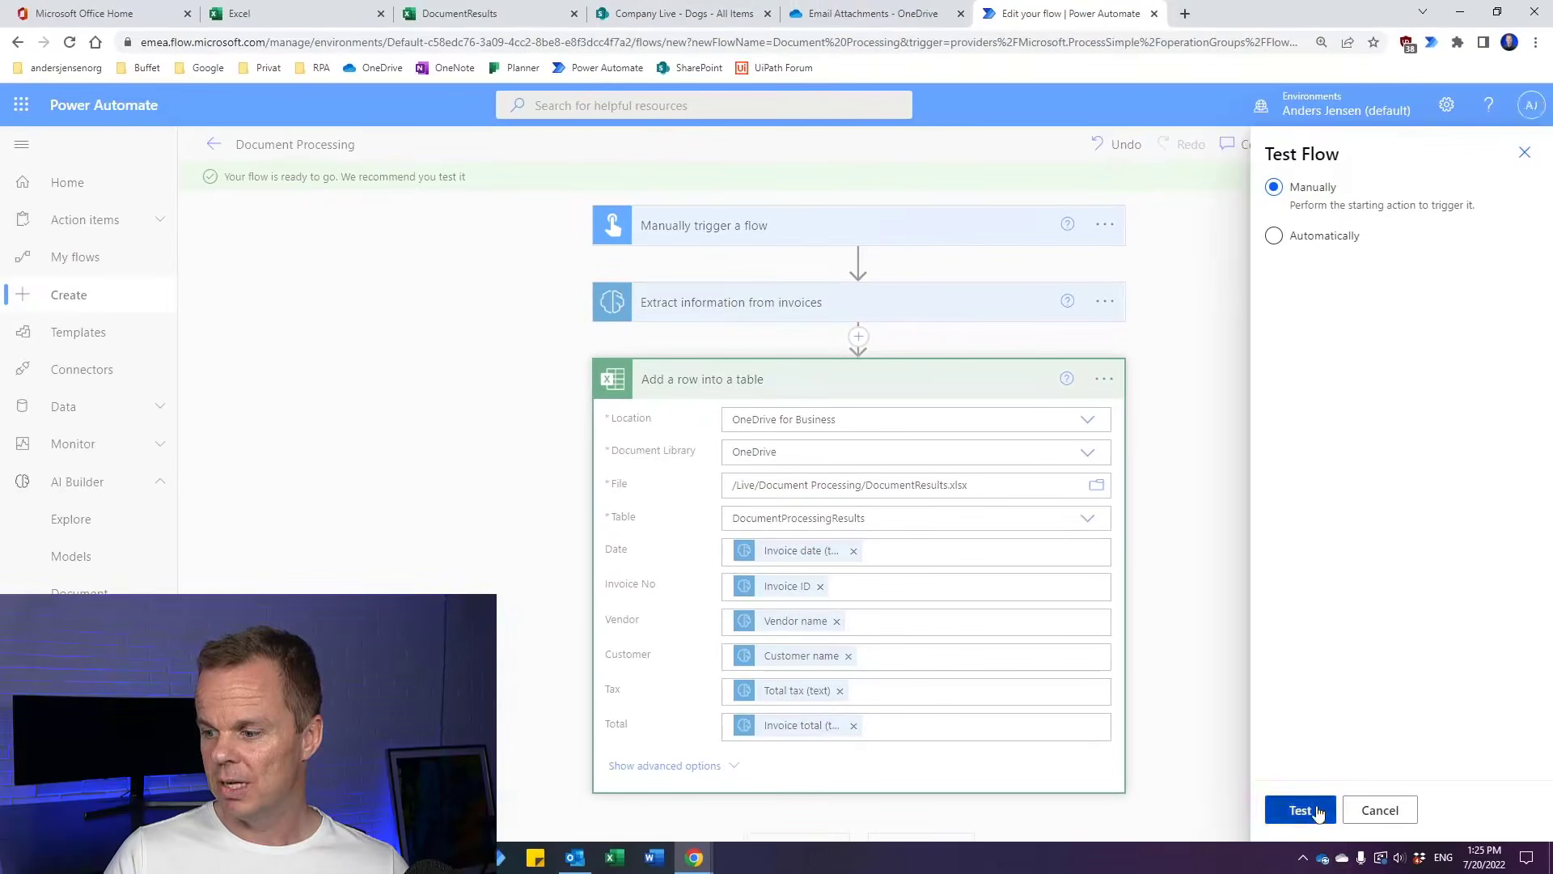
Run a manual test of the Document Processing flow with Contoso 3.pdf as the file content
{"action": "left_click", "coordinate": [1300, 810]}
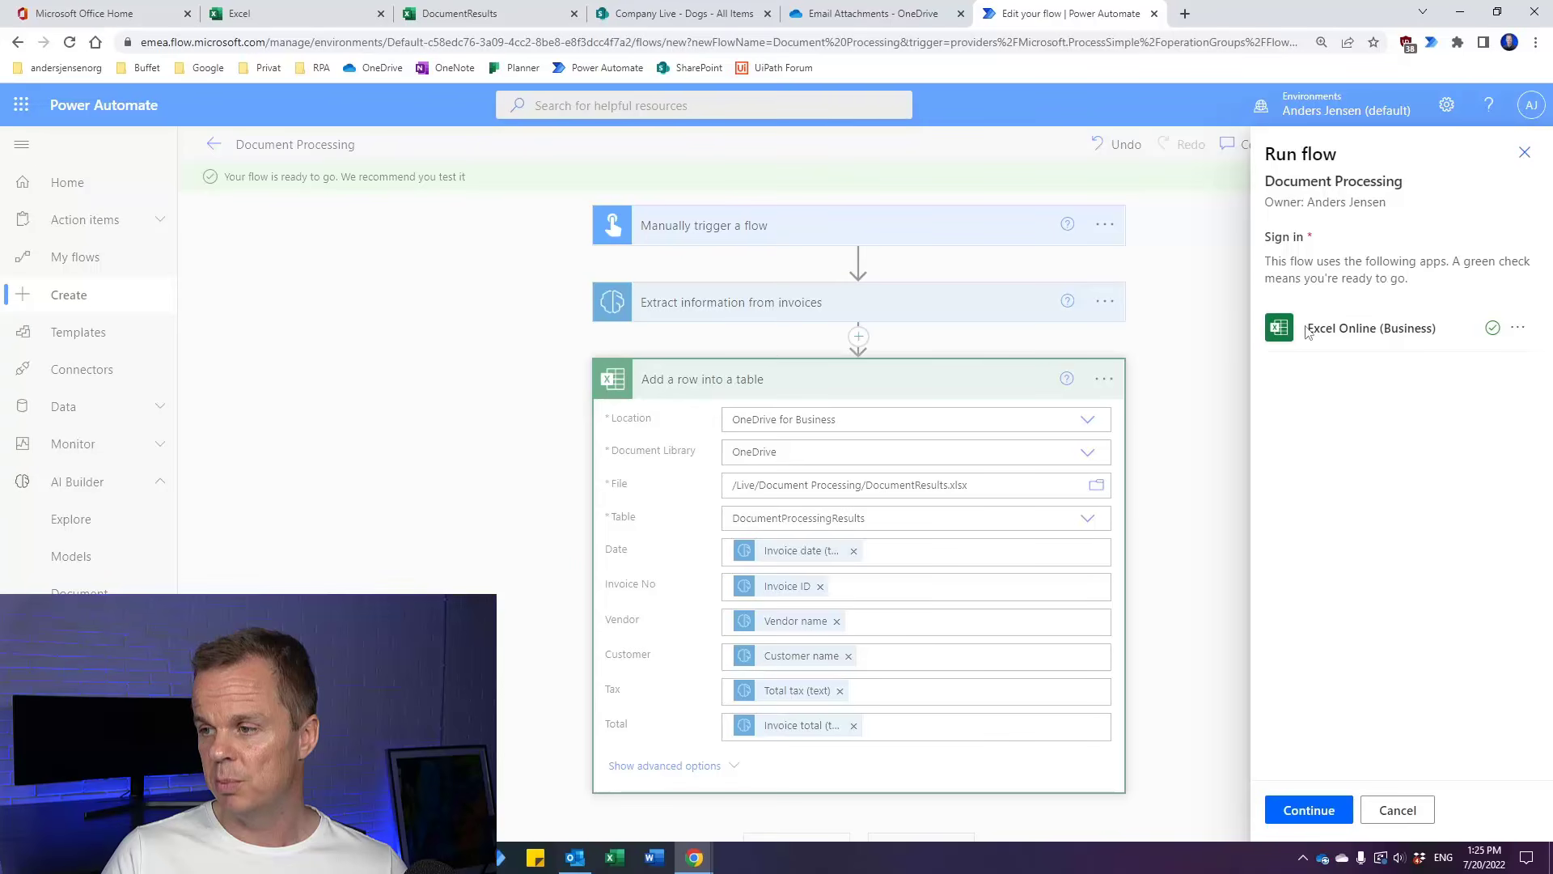
{"action": "left_click", "coordinate": [1329, 818]}
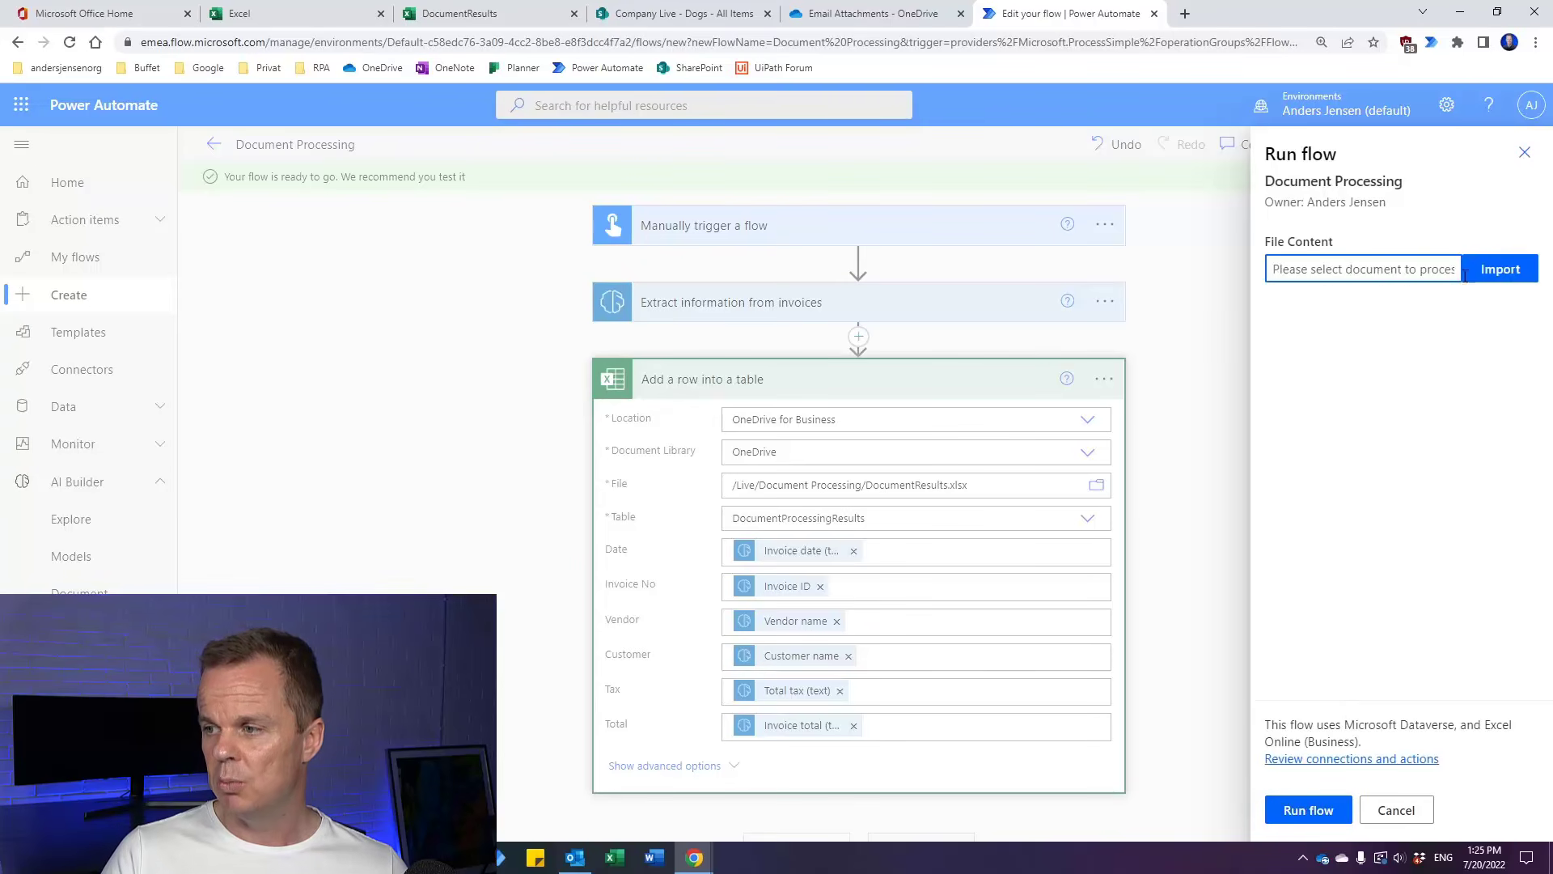
{"action": "left_click", "coordinate": [1493, 275]}
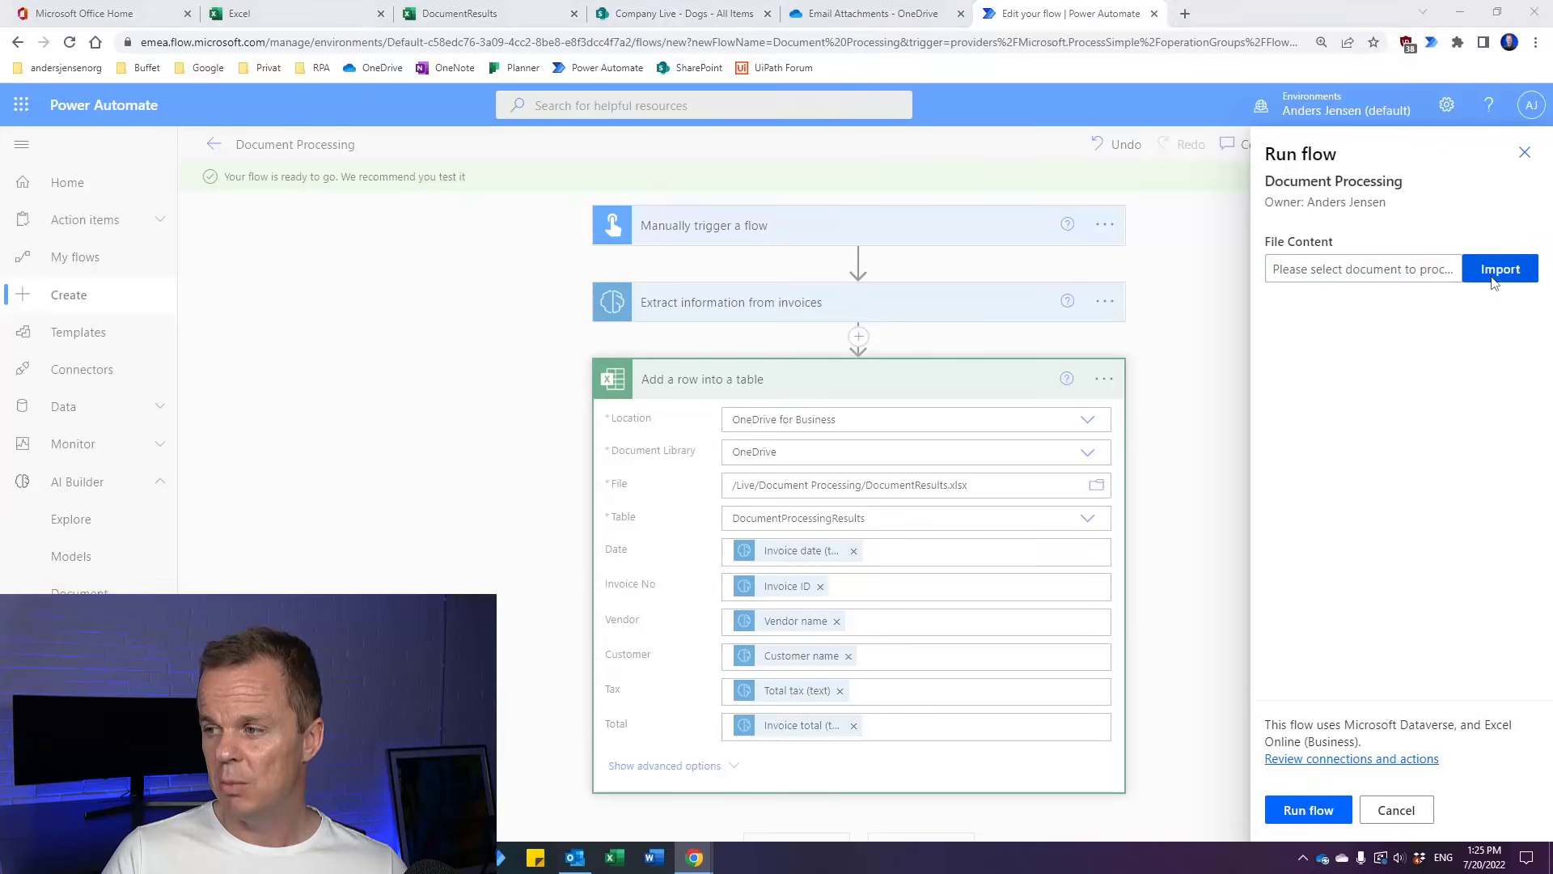
{"action": "left_click", "coordinate": [485, 254]}
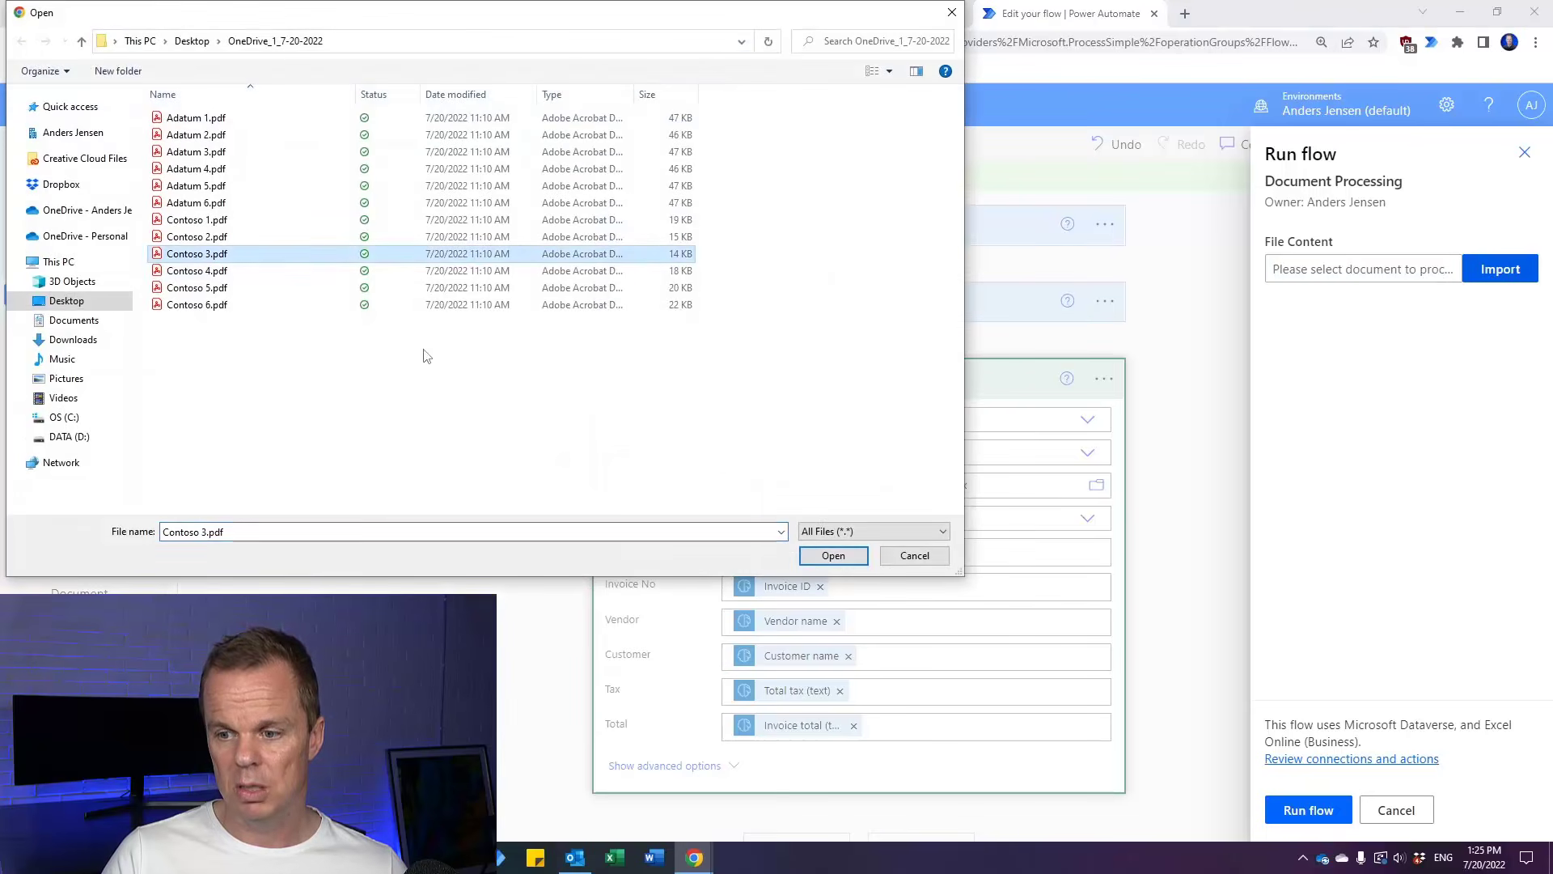
{"action": "left_click", "coordinate": [833, 555]}
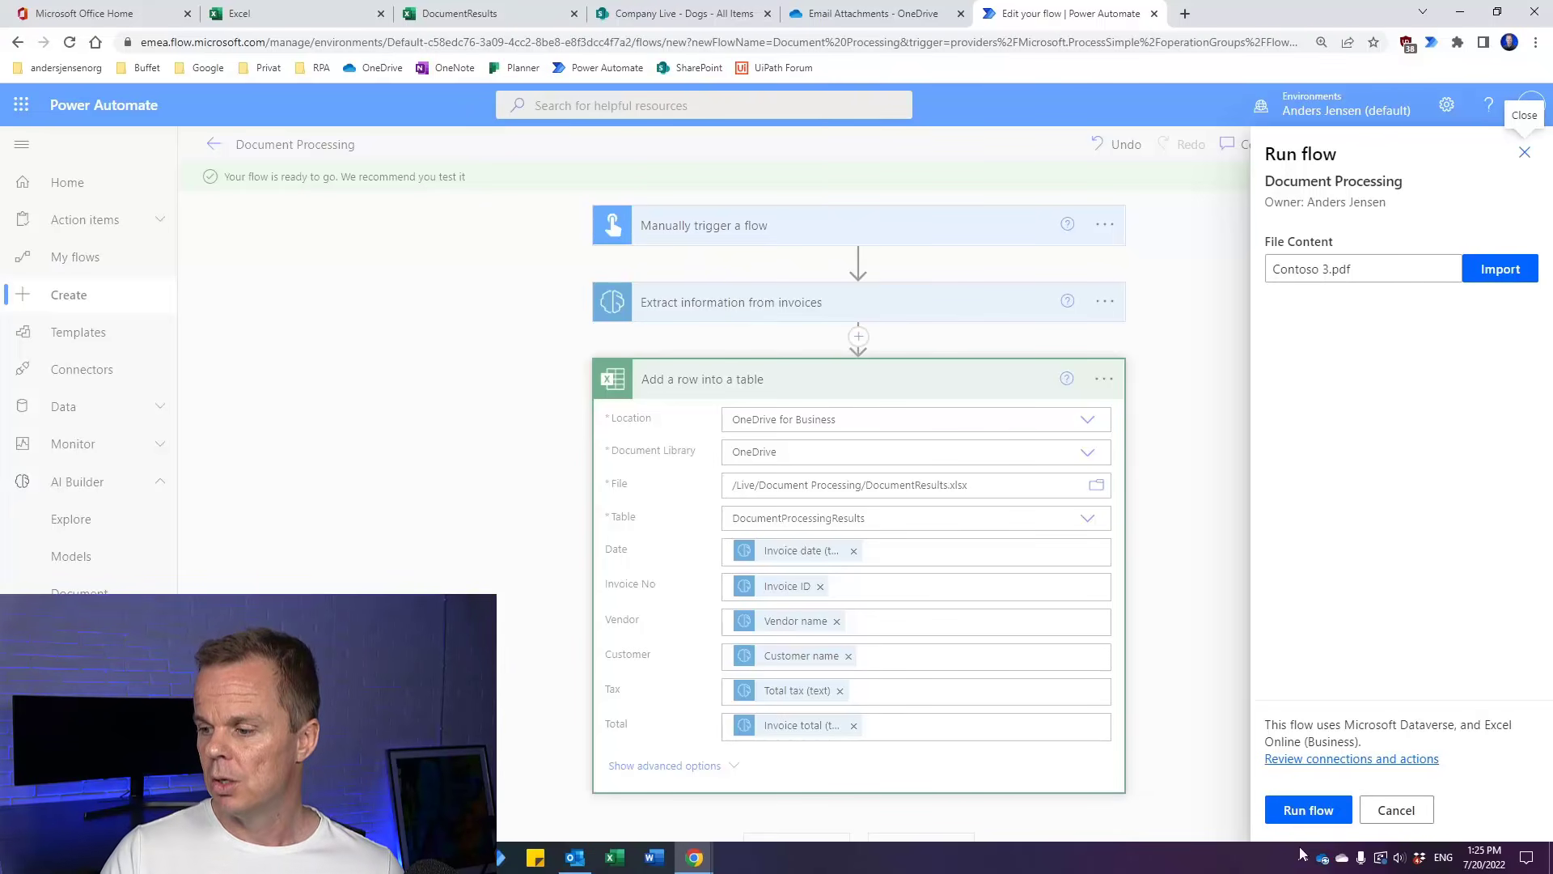
{"action": "left_click", "coordinate": [1309, 809]}
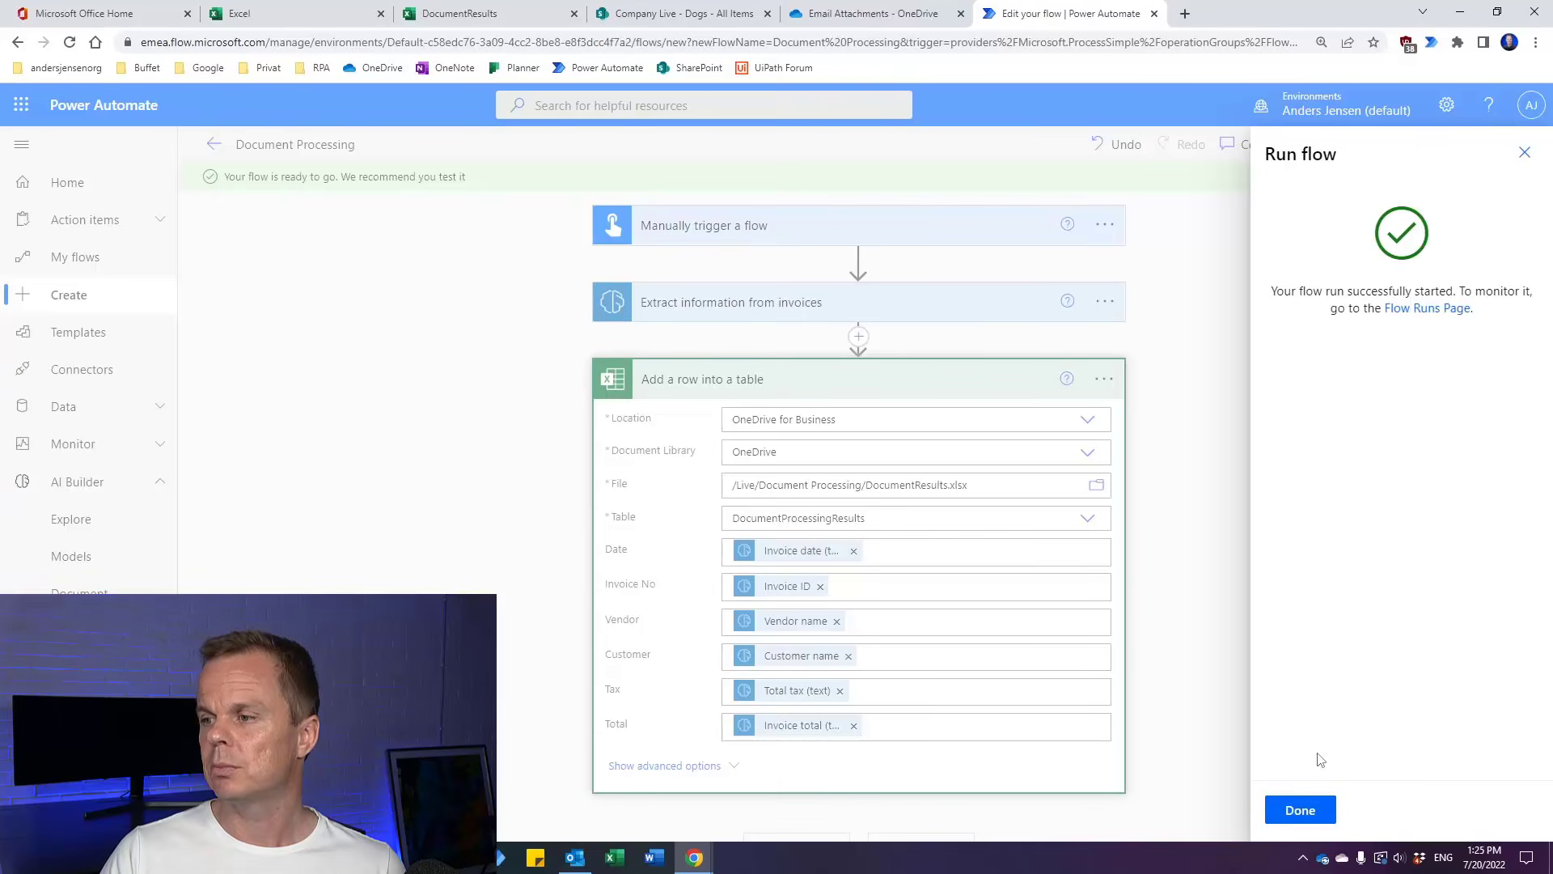
Finish the test run and auto-fit the widths of all columns in the DocumentResults workbook
{"action": "left_click", "coordinate": [1296, 808]}
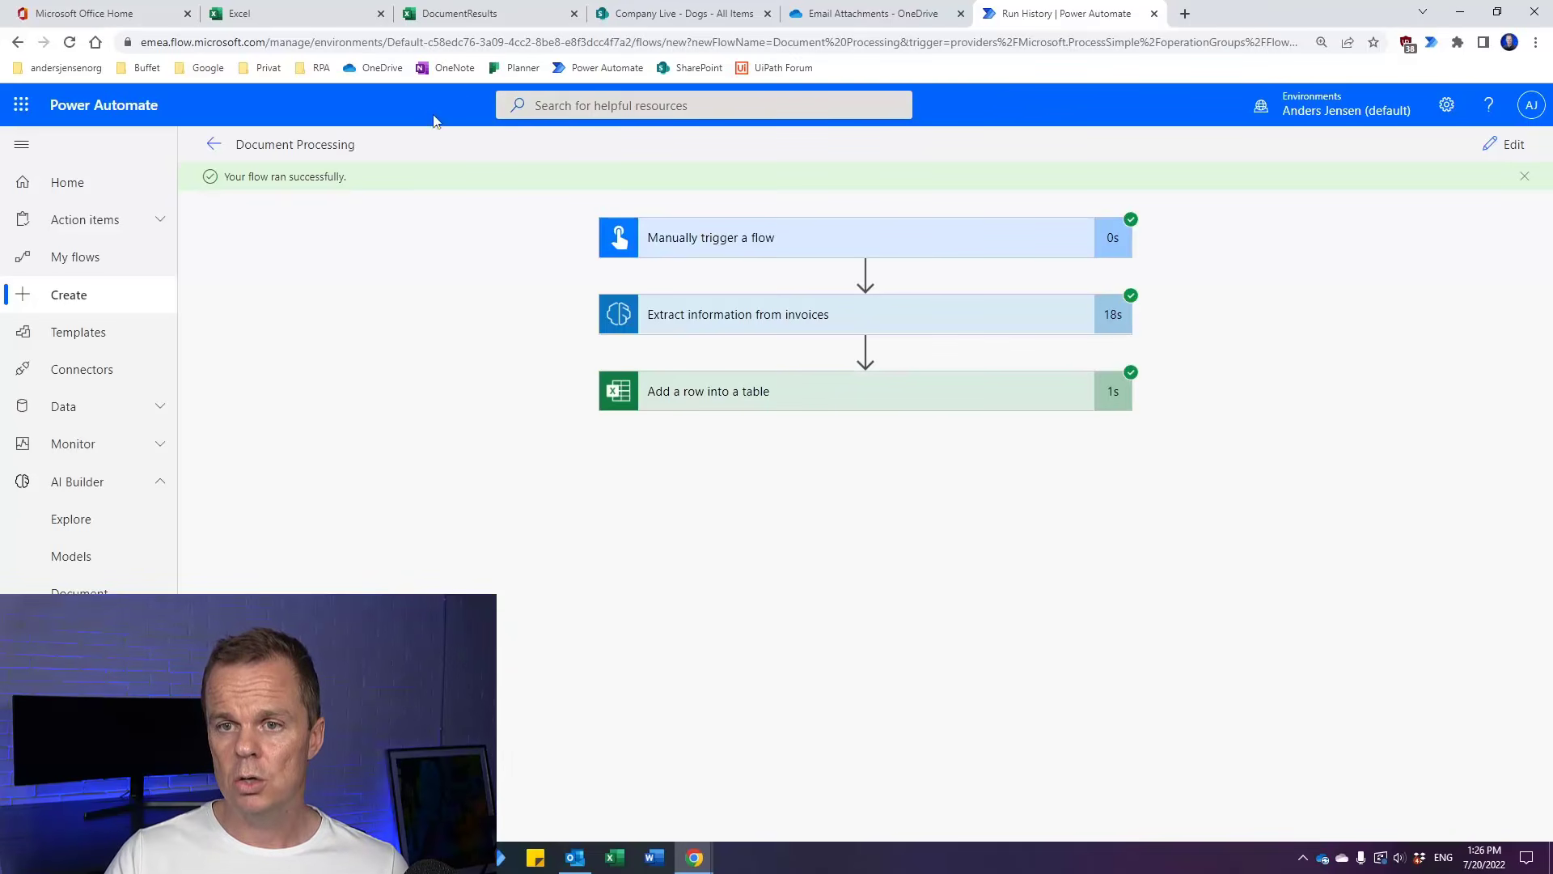
{"action": "left_click", "coordinate": [476, 22]}
{"action": "left_click", "coordinate": [311, 347]}
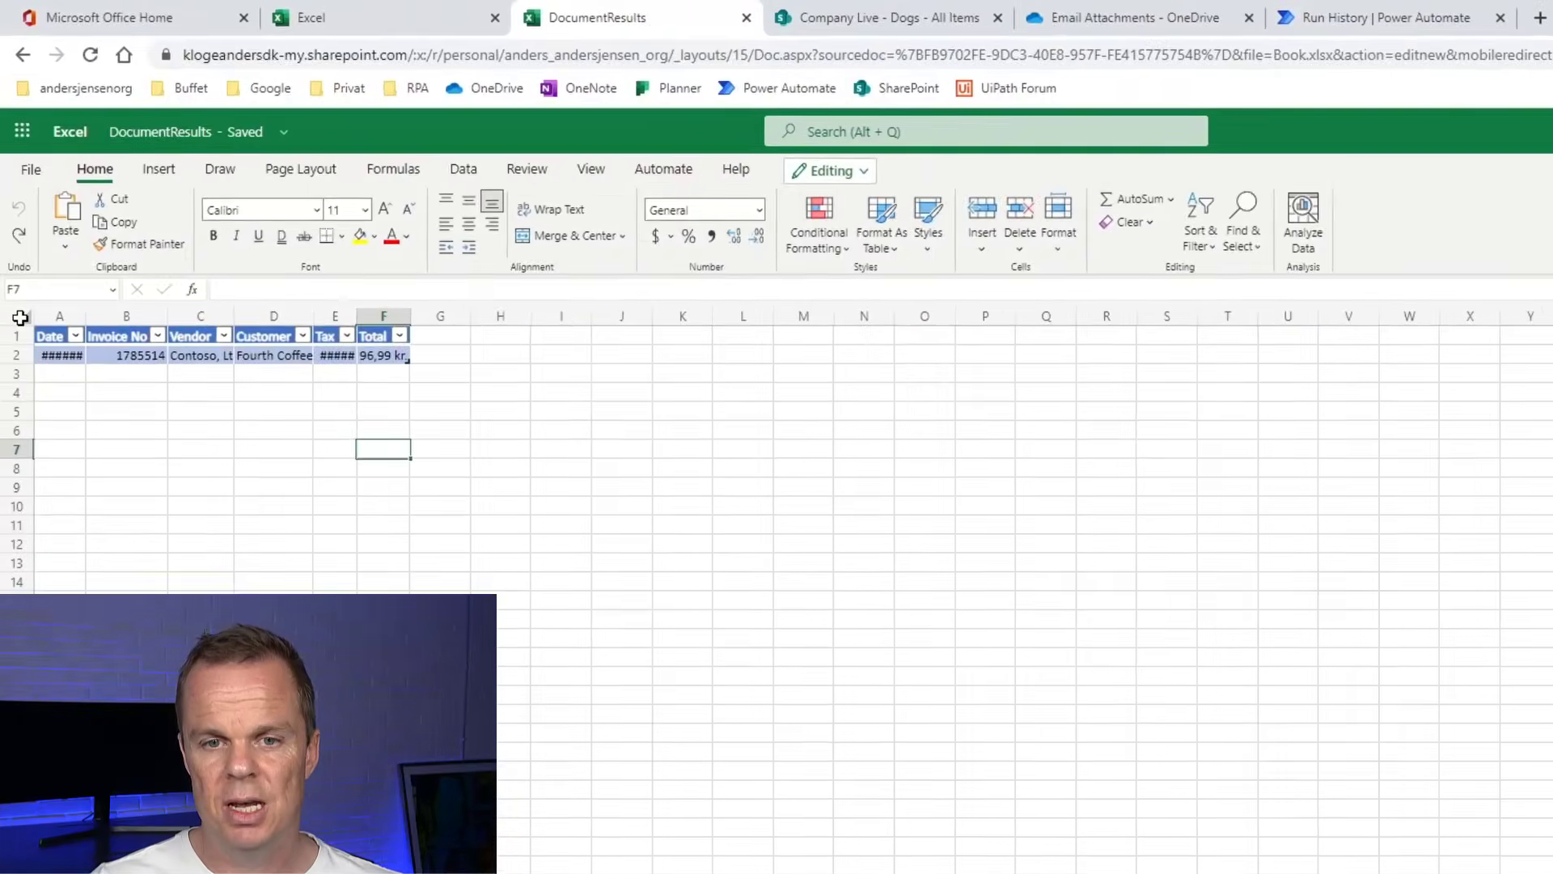
{"action": "left_click", "coordinate": [20, 317]}
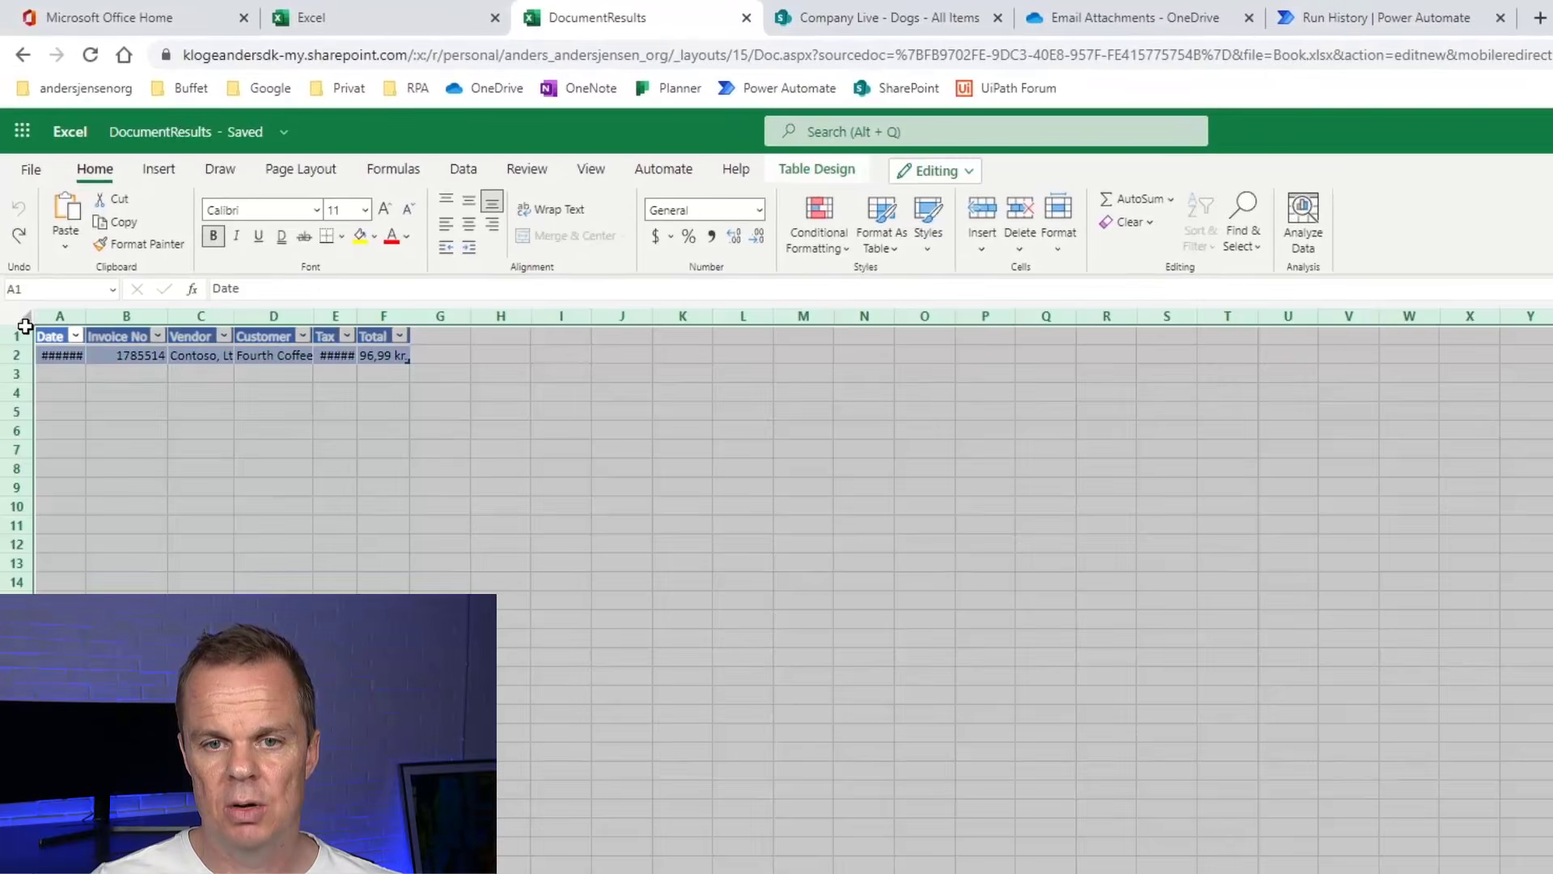
{"action": "double_click", "coordinate": [84, 313]}
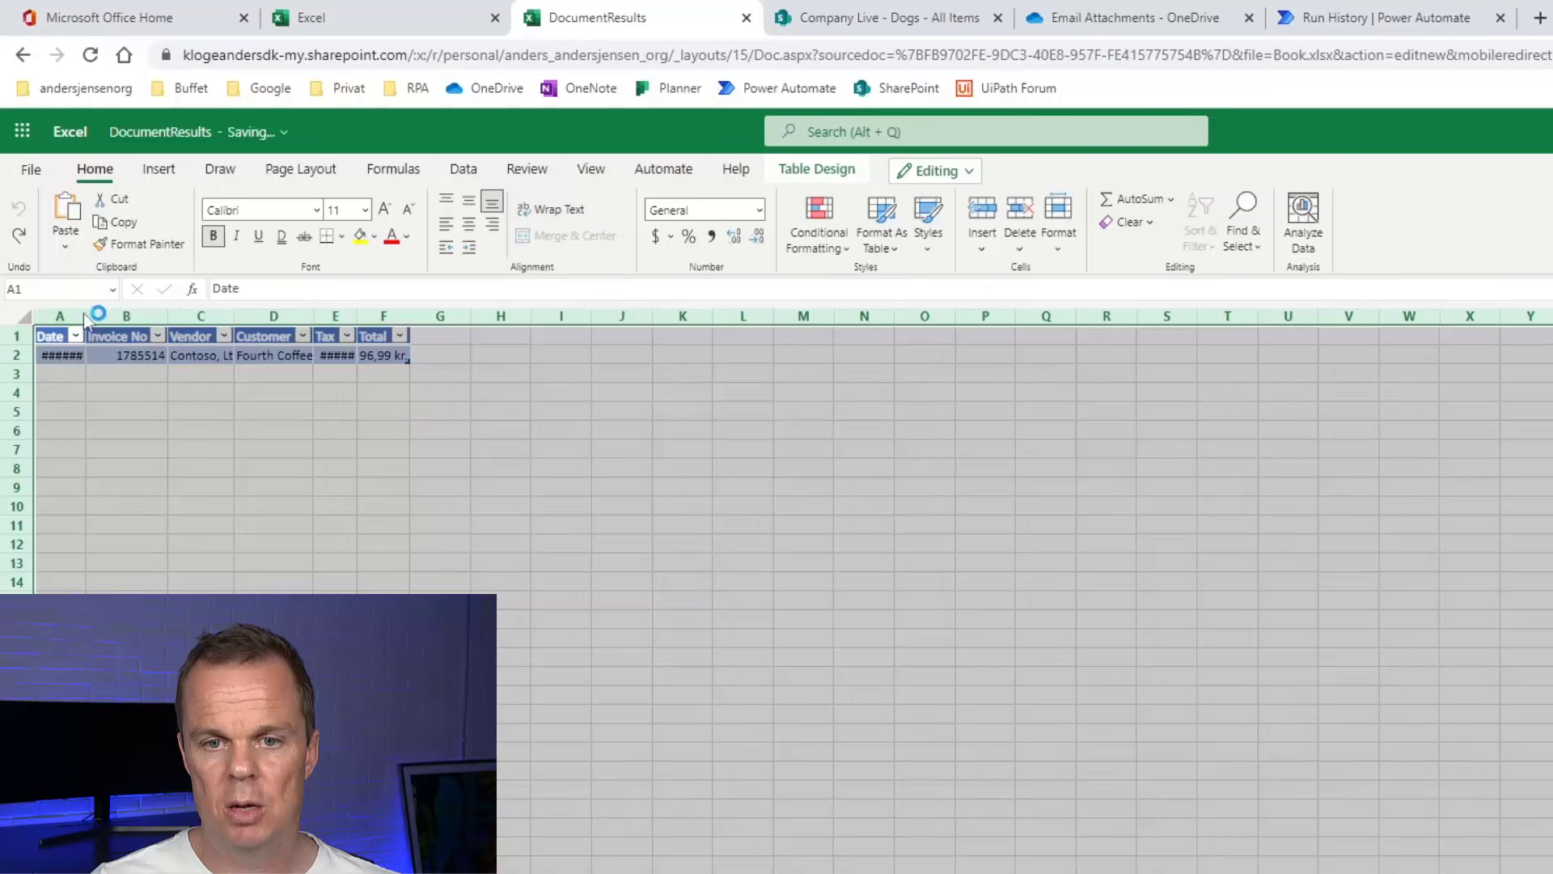
{"action": "left_click", "coordinate": [418, 427]}
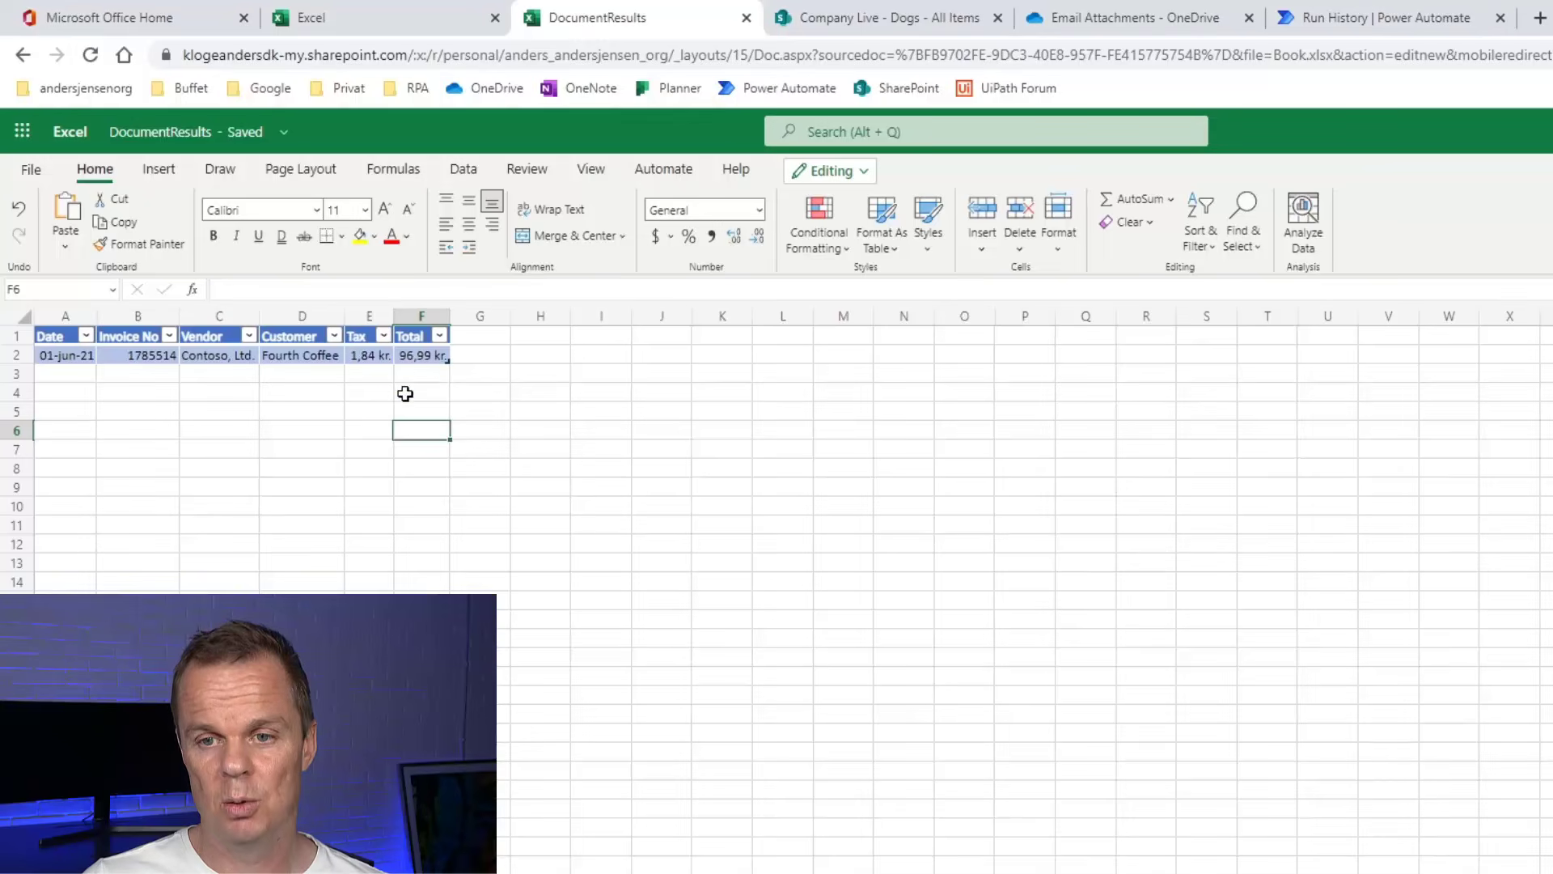
Format the Tax and Total columns as Currency with the $ English (United States) symbol
{"action": "left_click", "coordinate": [375, 318]}
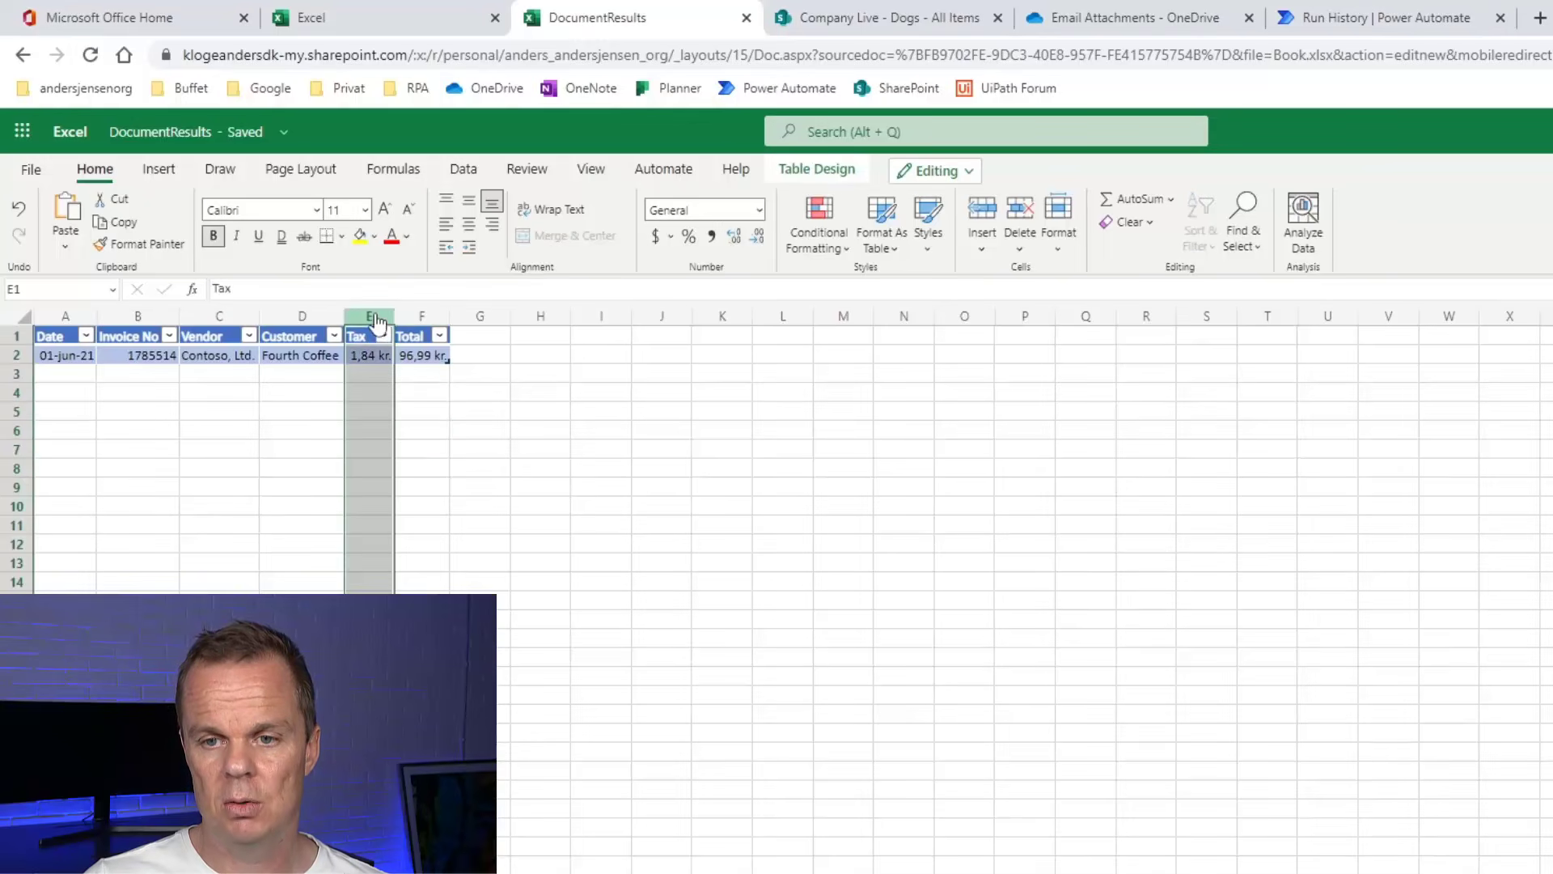
{"action": "left_click", "coordinate": [440, 323], "text": "ctrl"}
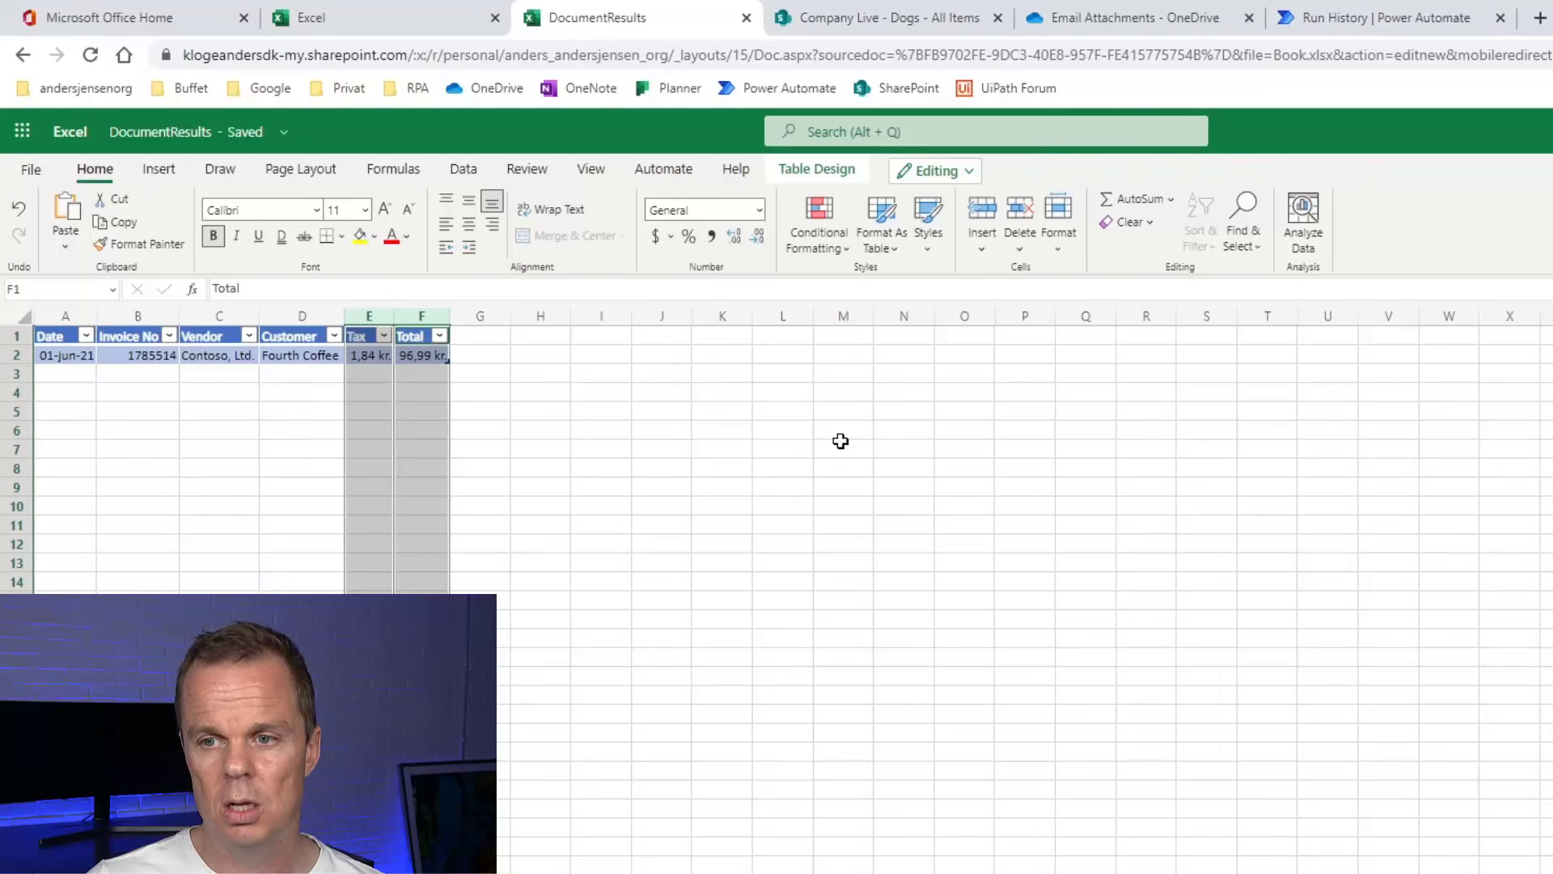
{"action": "left_click", "coordinate": [760, 210]}
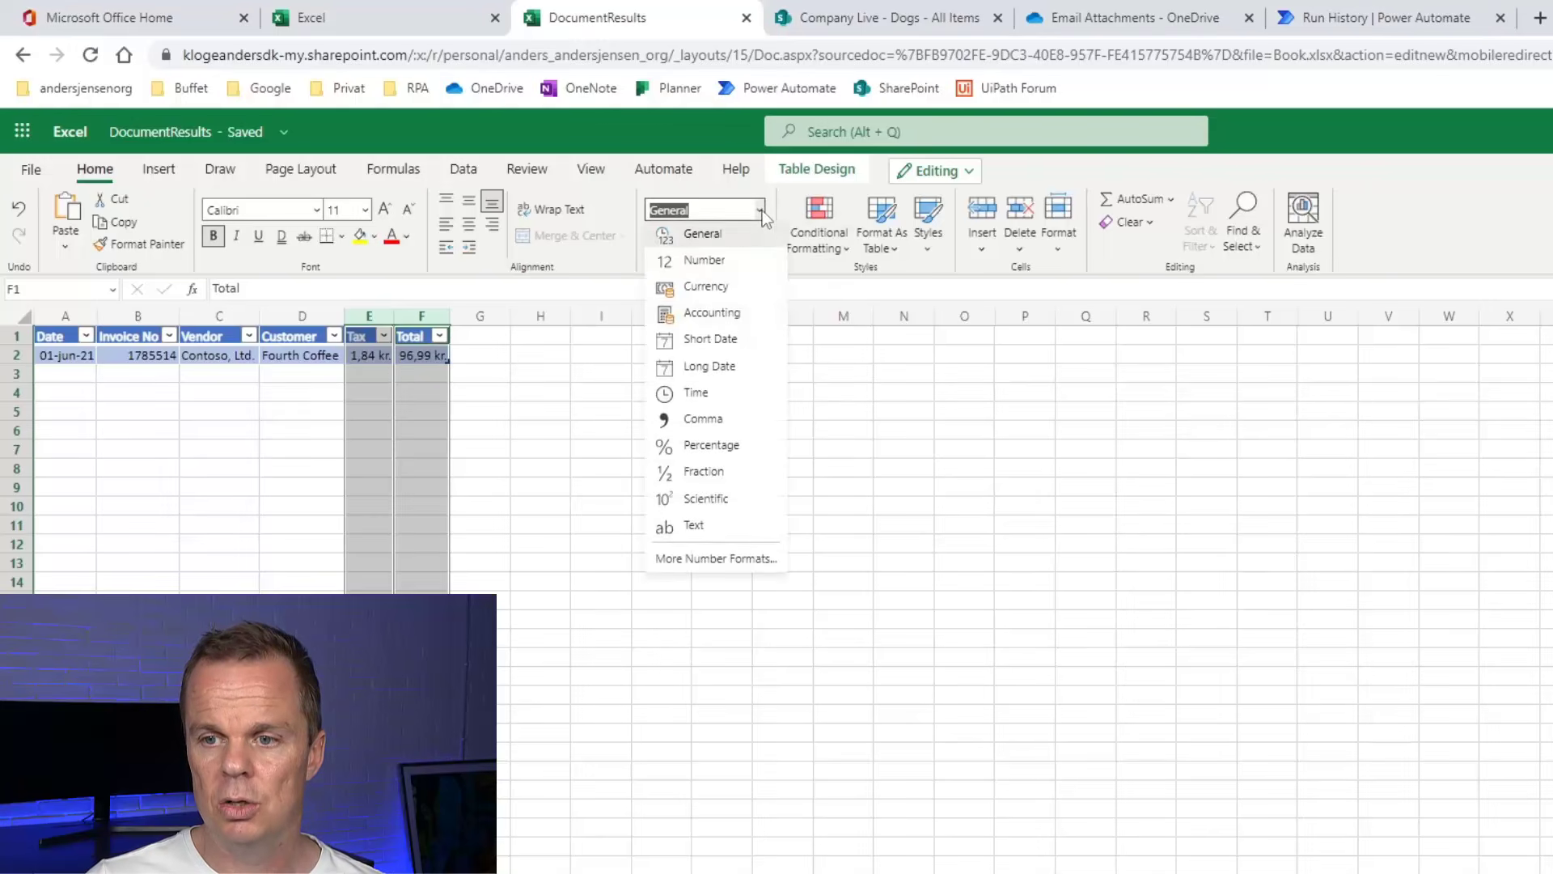
{"action": "left_click", "coordinate": [746, 560]}
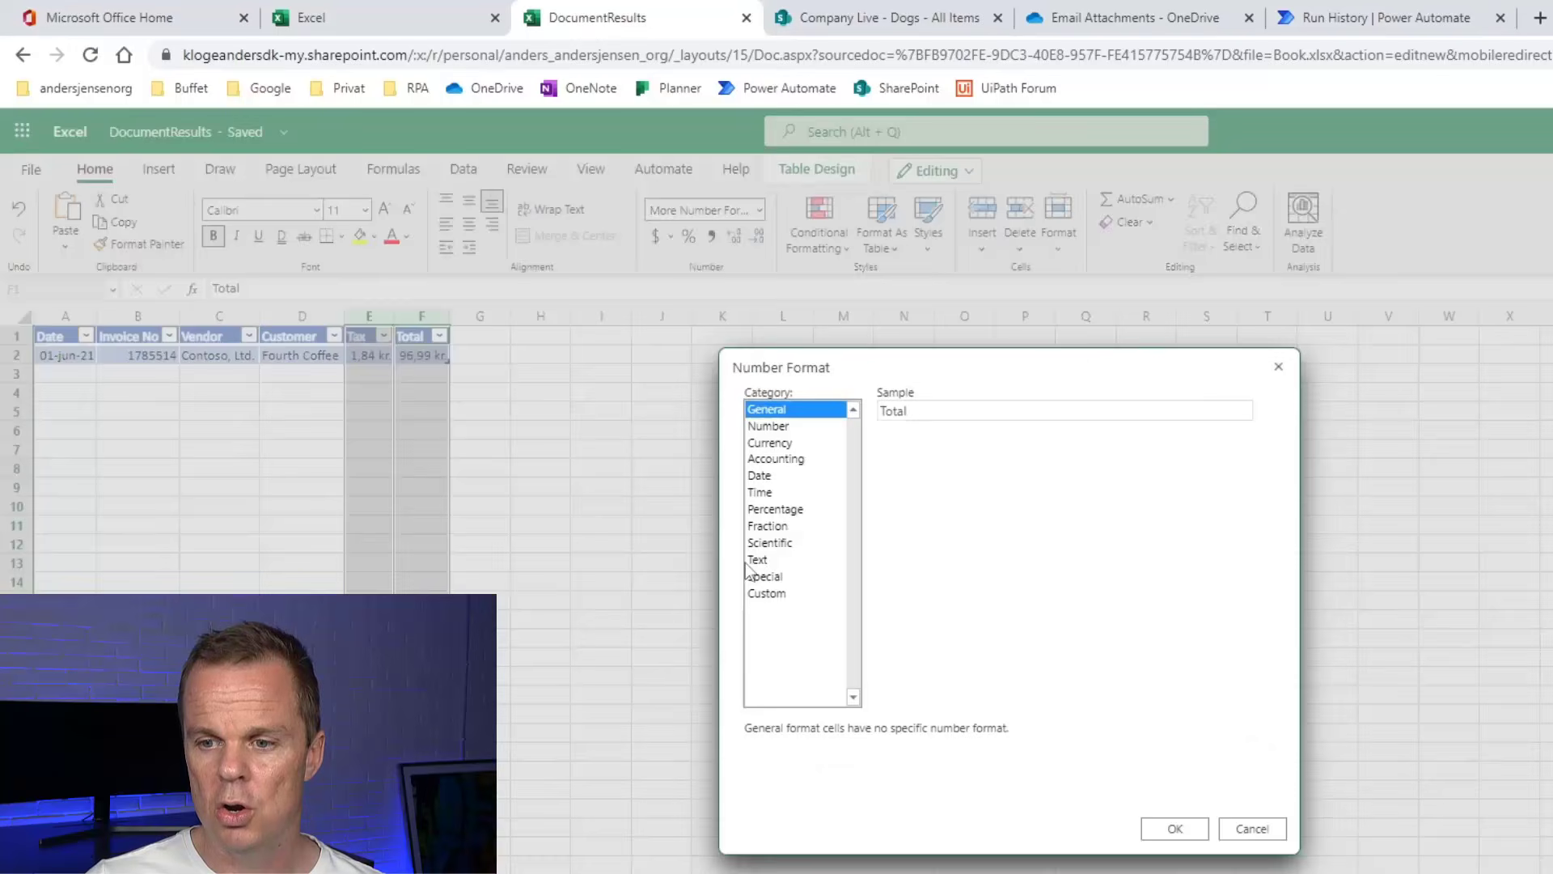
{"action": "left_click", "coordinate": [782, 444]}
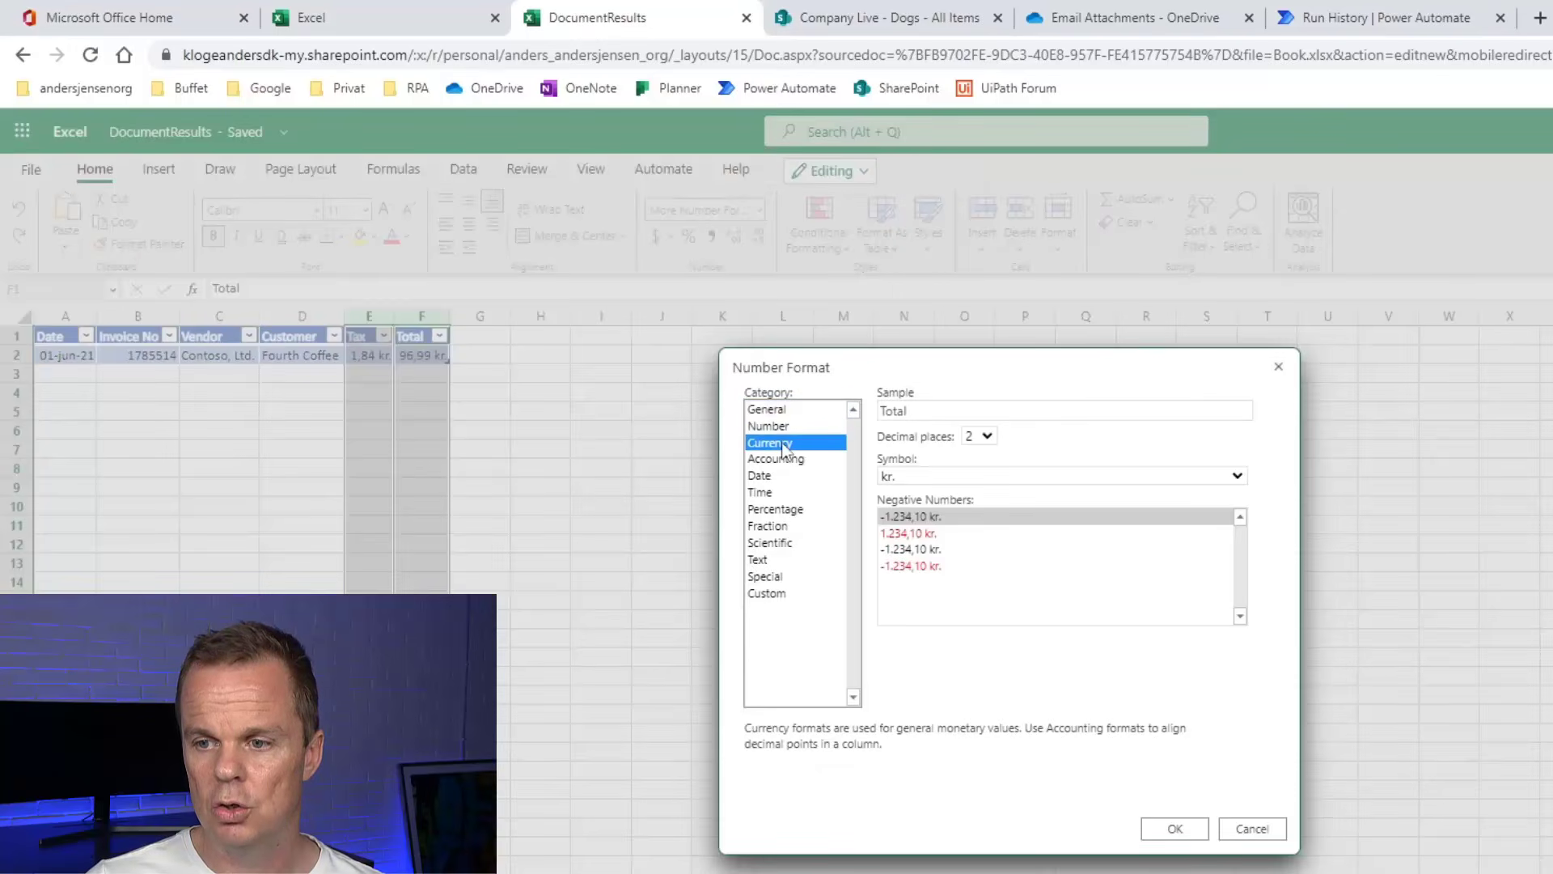
{"action": "left_click", "coordinate": [1095, 475]}
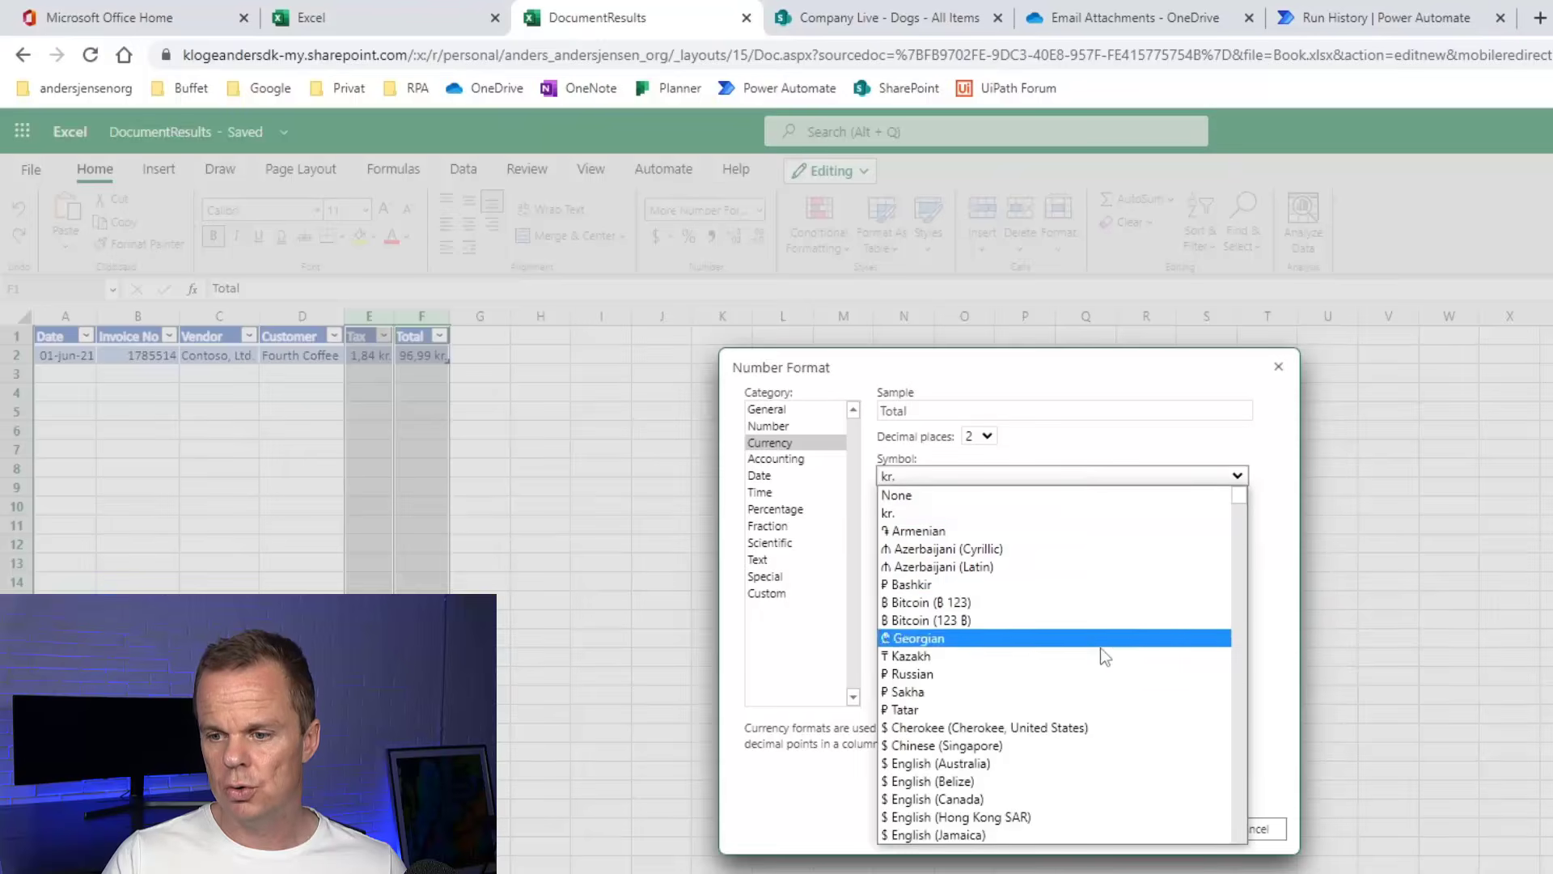
{"action": "scroll", "coordinate": [1110, 688], "scroll_direction": "down", "scroll_amount": 3}
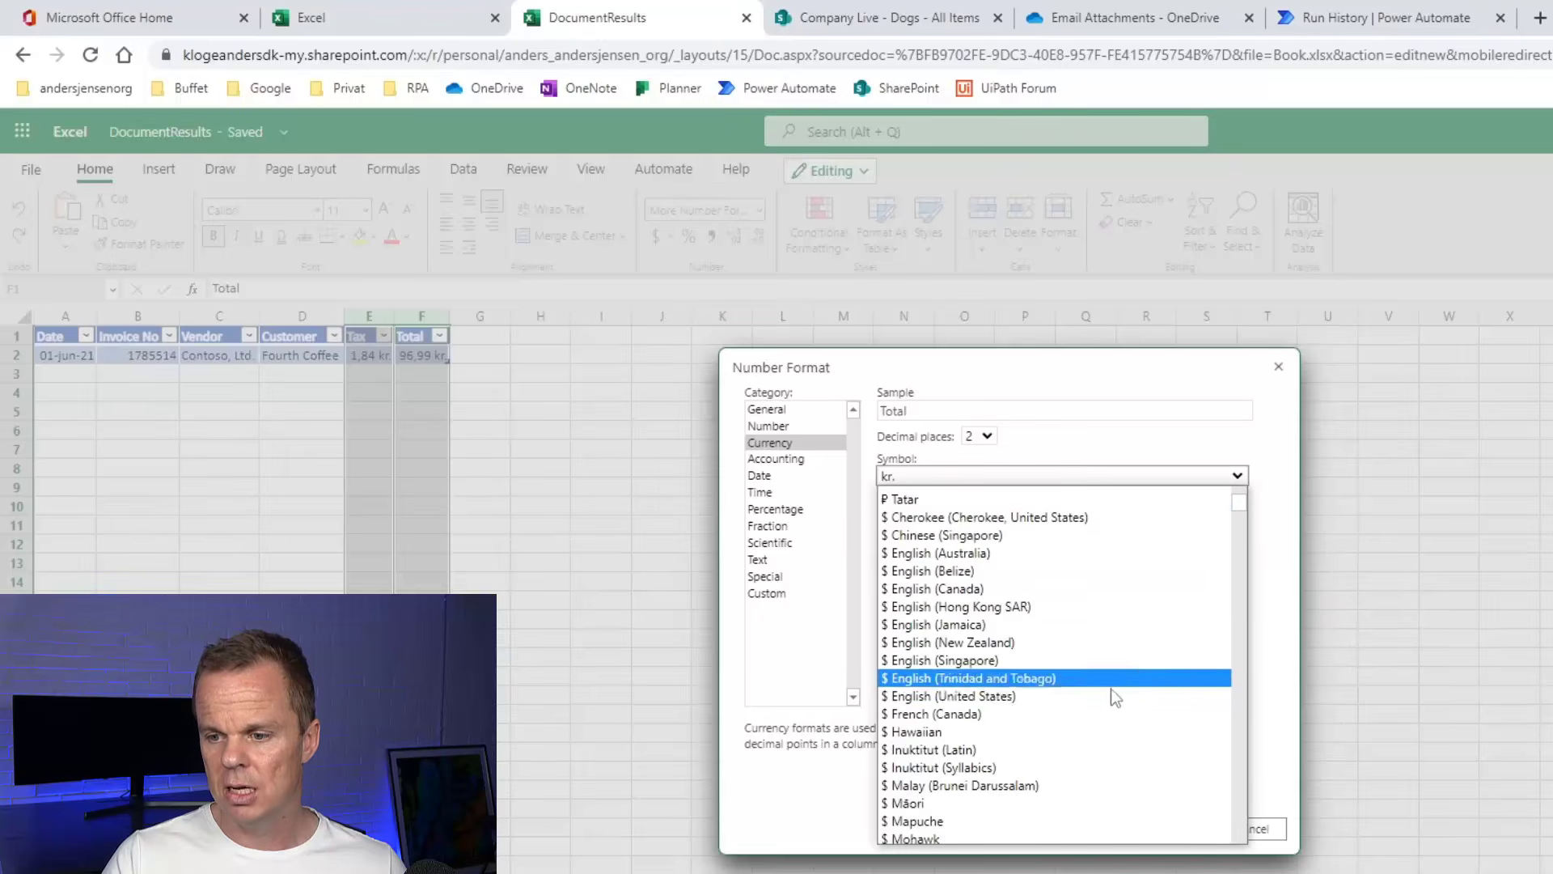
{"action": "left_click", "coordinate": [972, 697]}
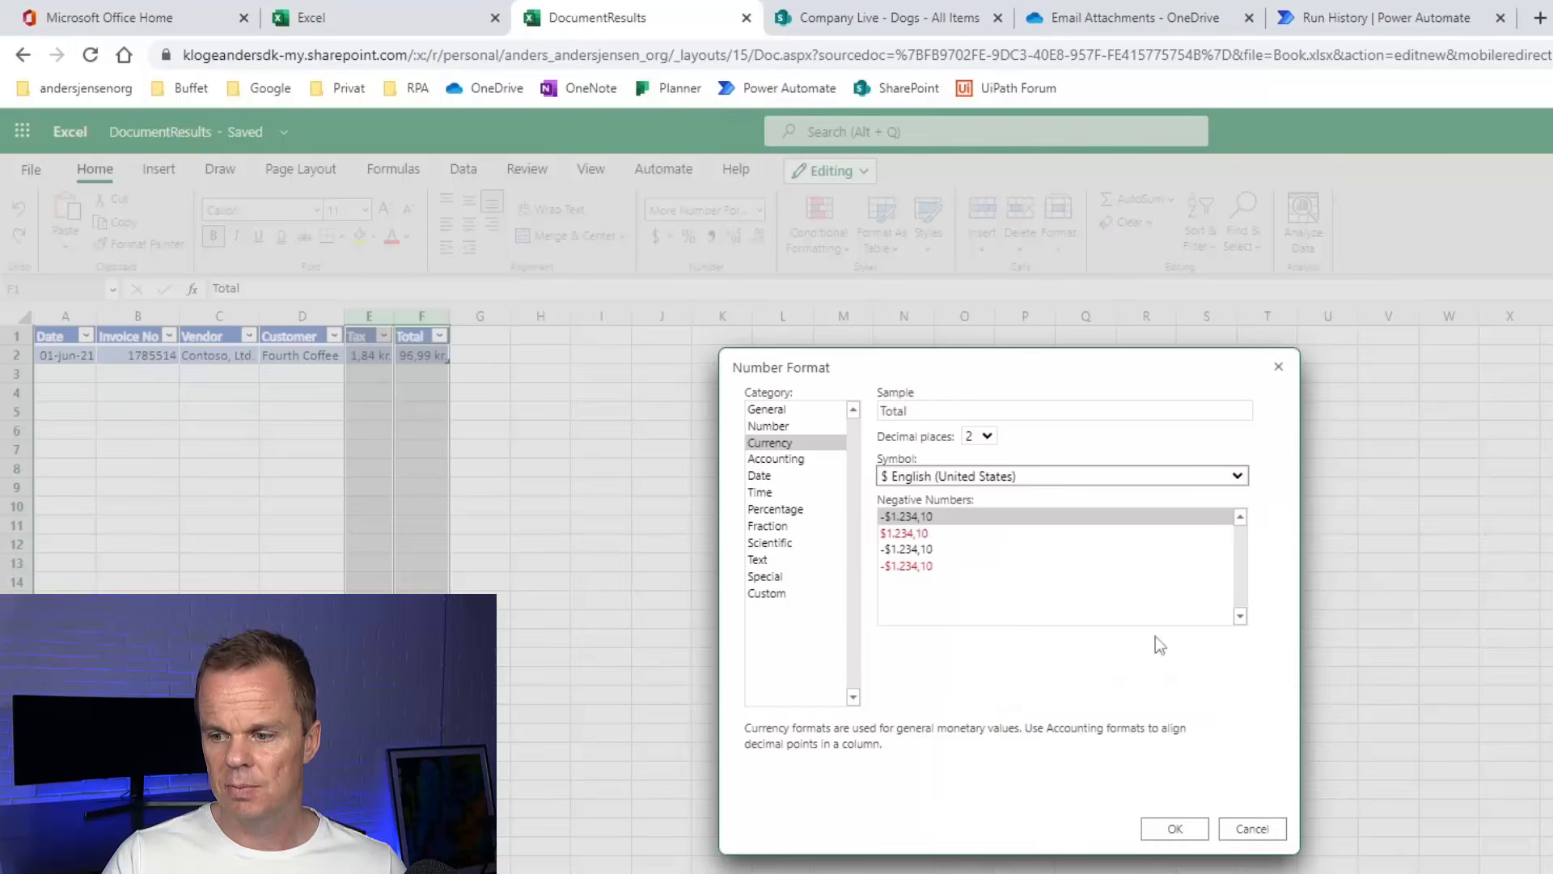
{"action": "left_click", "coordinate": [1161, 838]}
{"action": "left_click", "coordinate": [842, 656]}
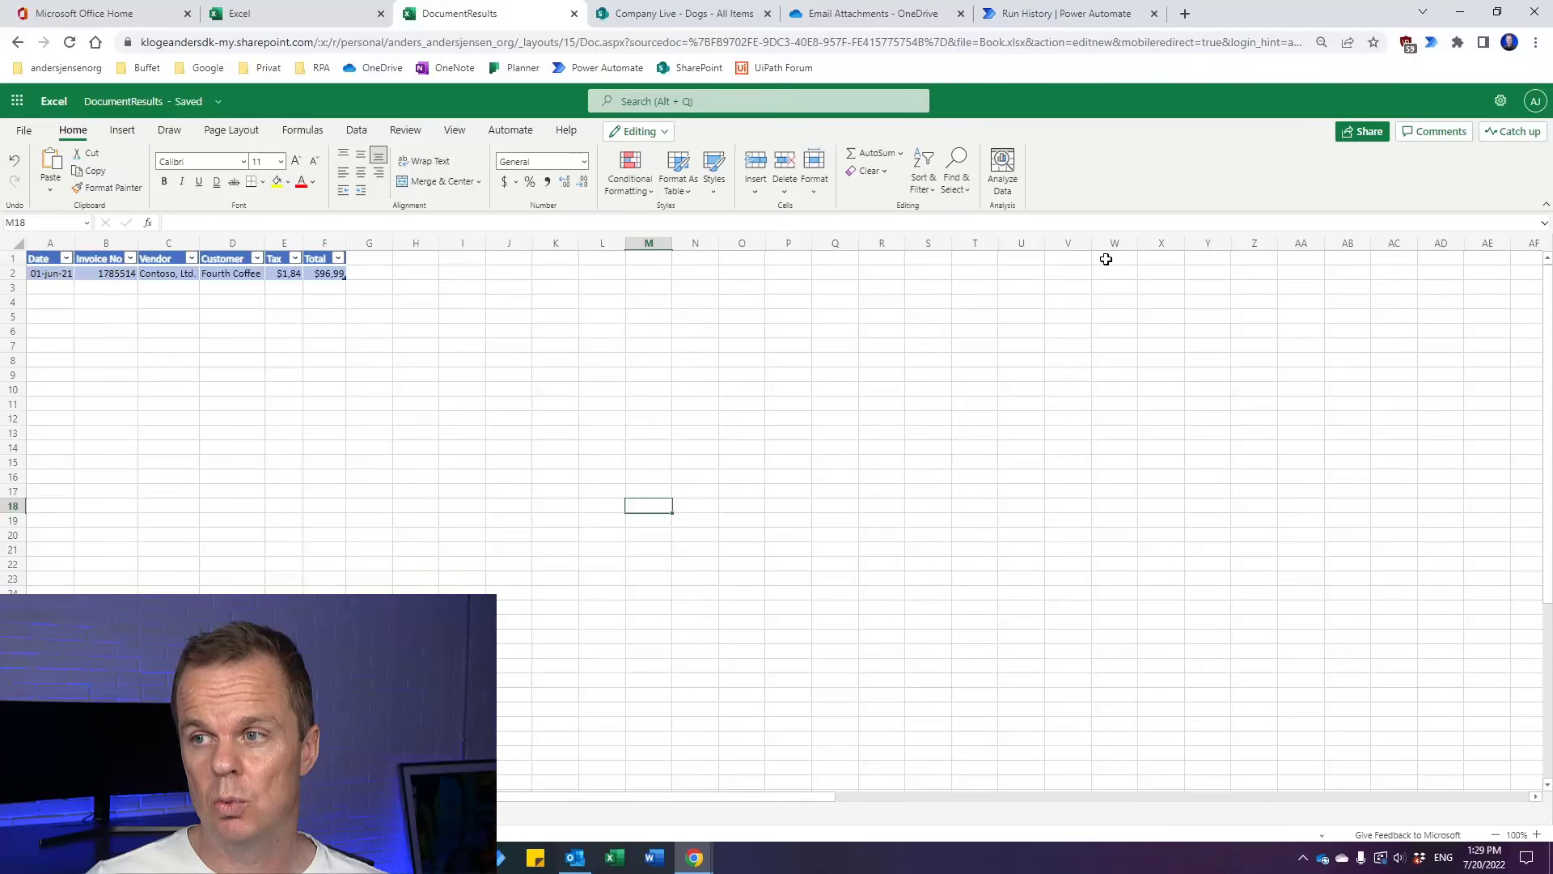
Run a manual test of the Document Processing flow with Adatum 4.pdf as the file content and check the DocumentResults workbook
{"action": "left_click", "coordinate": [1076, 14]}
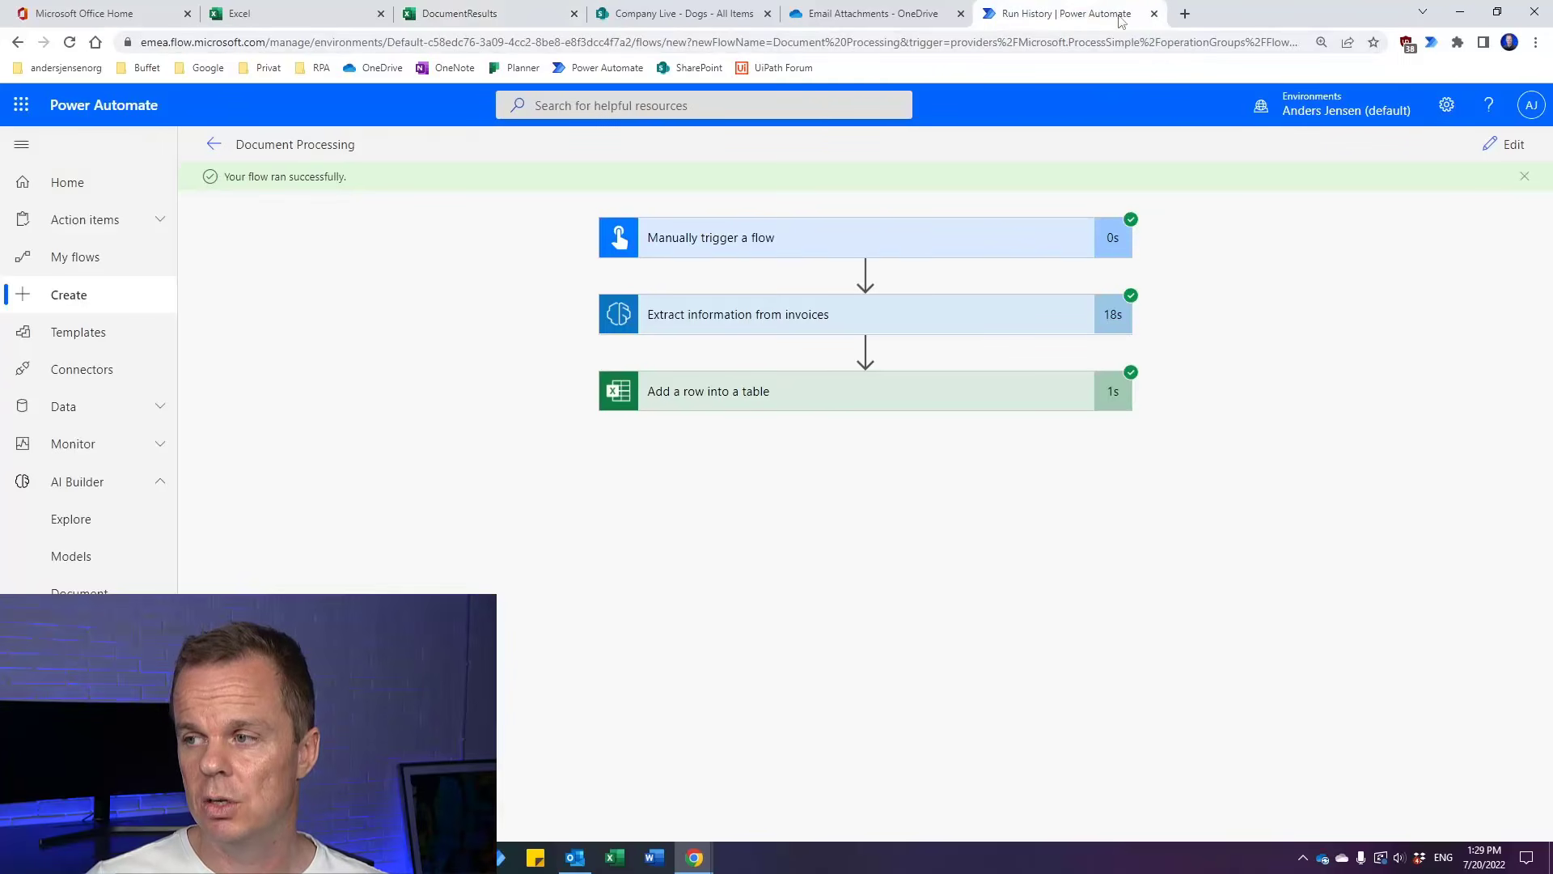
{"action": "left_click", "coordinate": [1513, 145]}
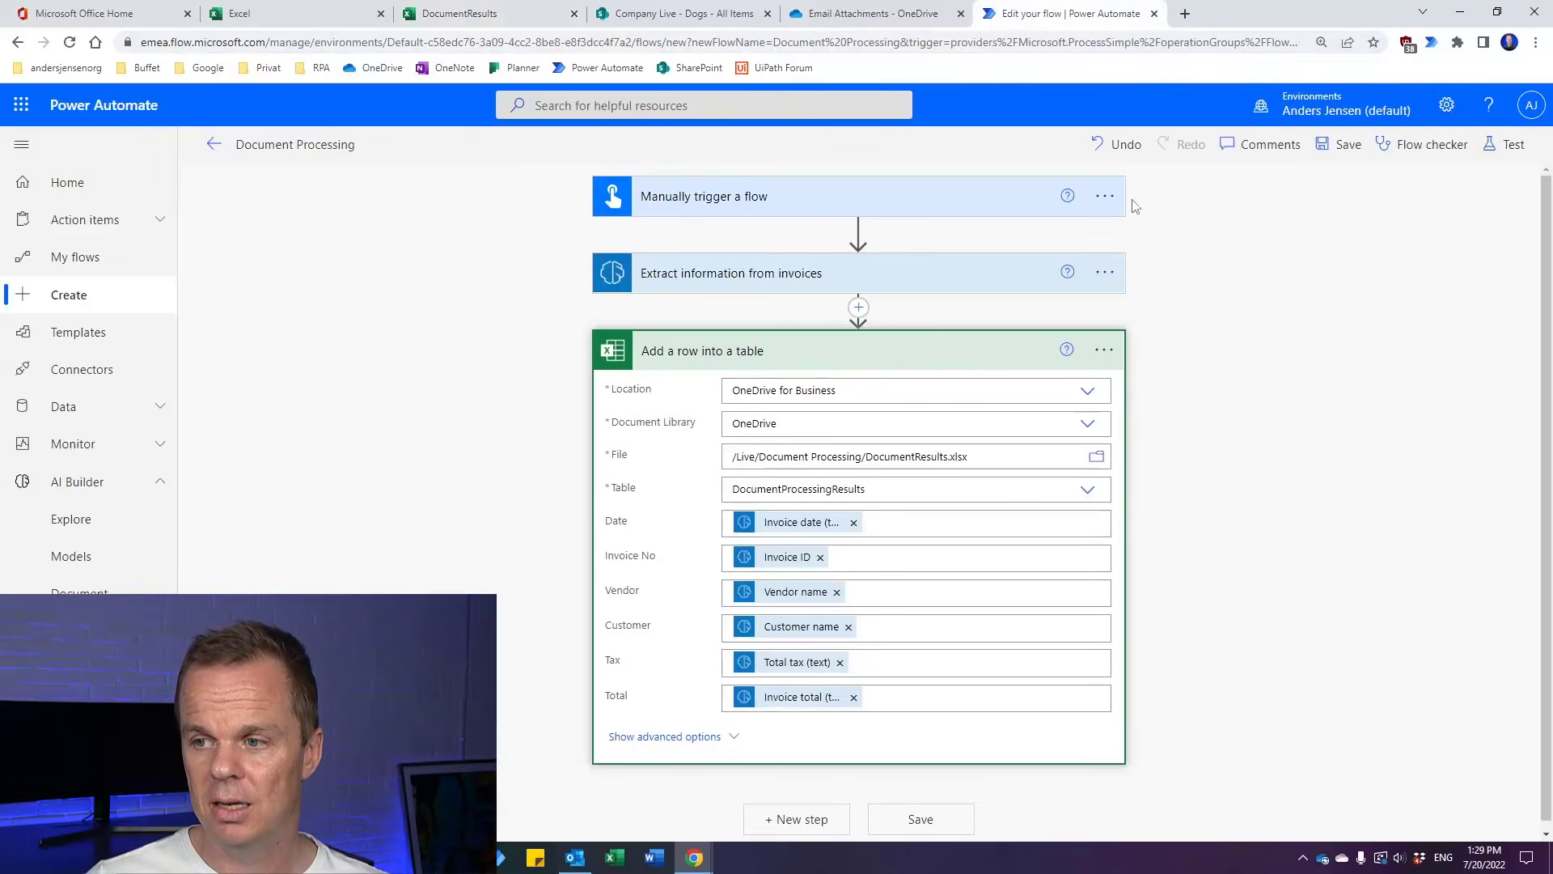
{"action": "left_click", "coordinate": [1509, 144]}
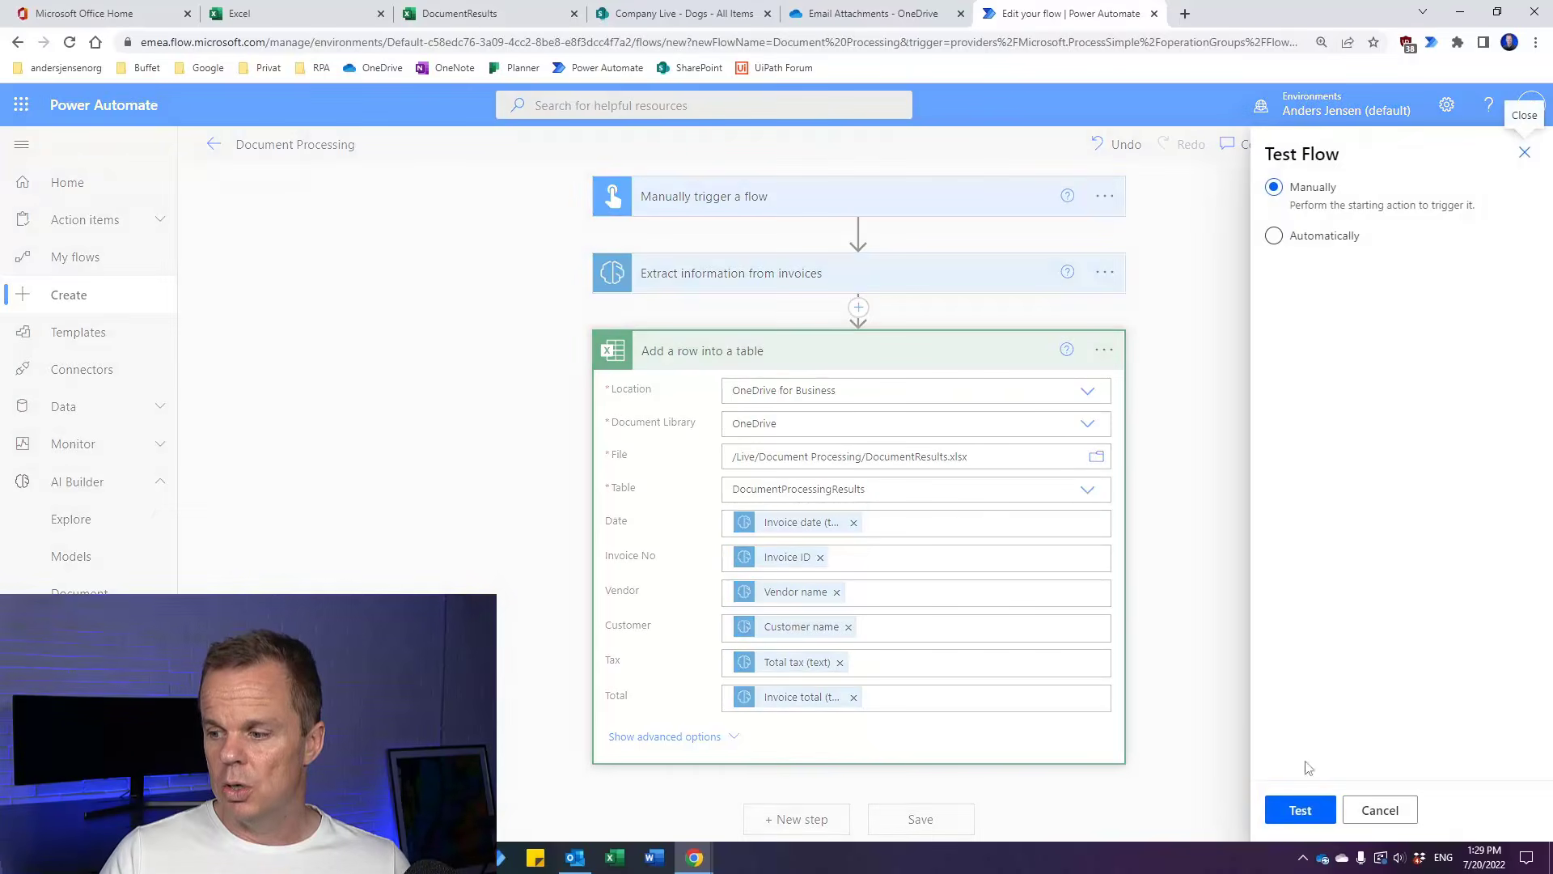
{"action": "left_click", "coordinate": [1302, 811]}
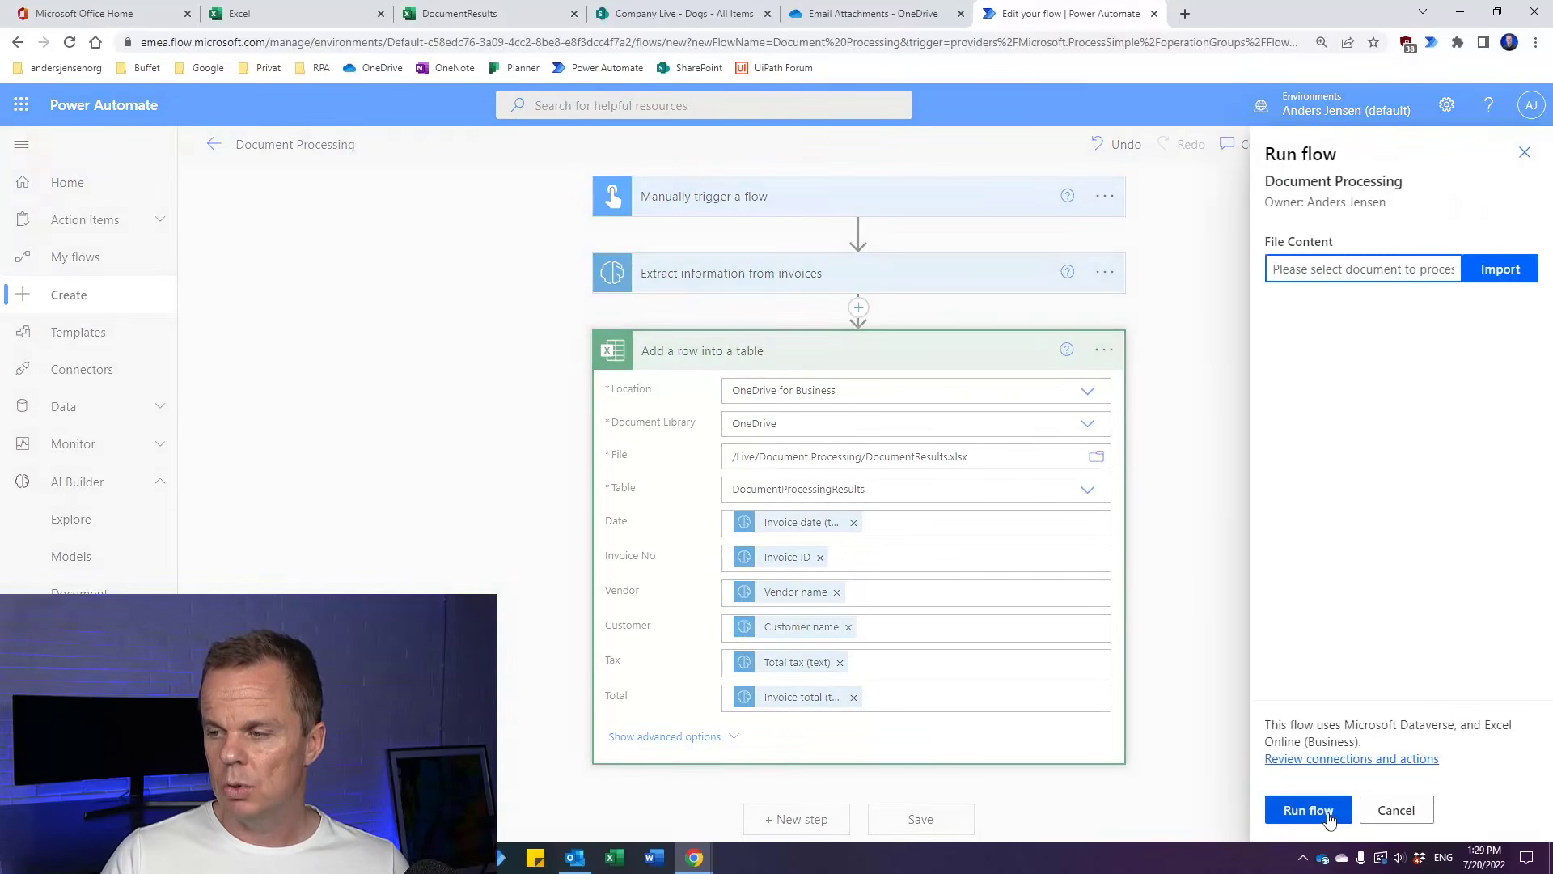
{"action": "left_click", "coordinate": [1493, 274]}
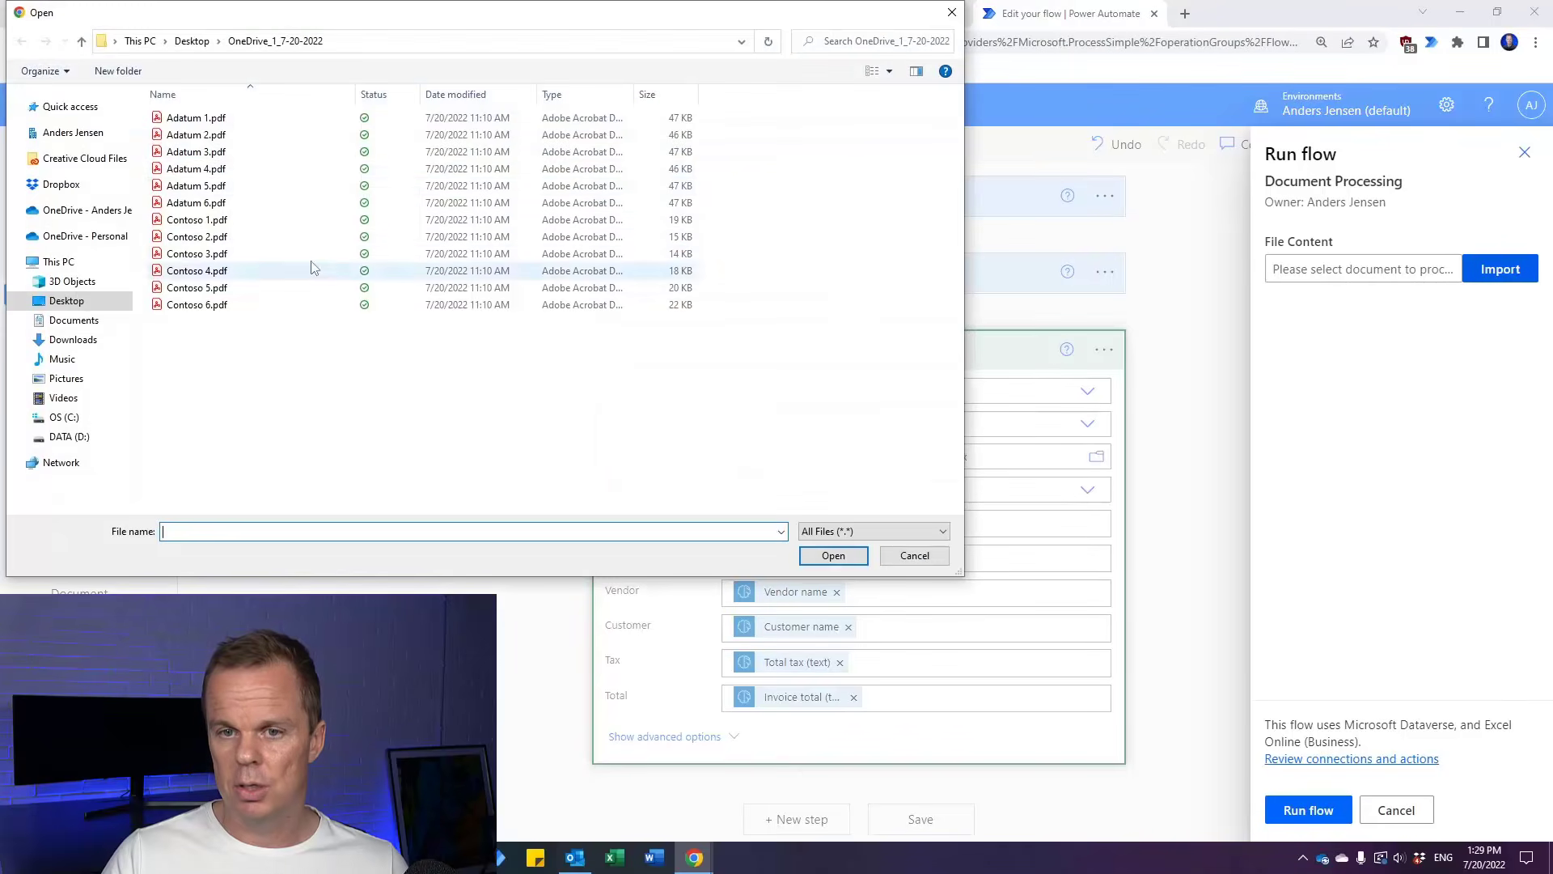
{"action": "left_click", "coordinate": [233, 169]}
{"action": "left_click", "coordinate": [829, 557]}
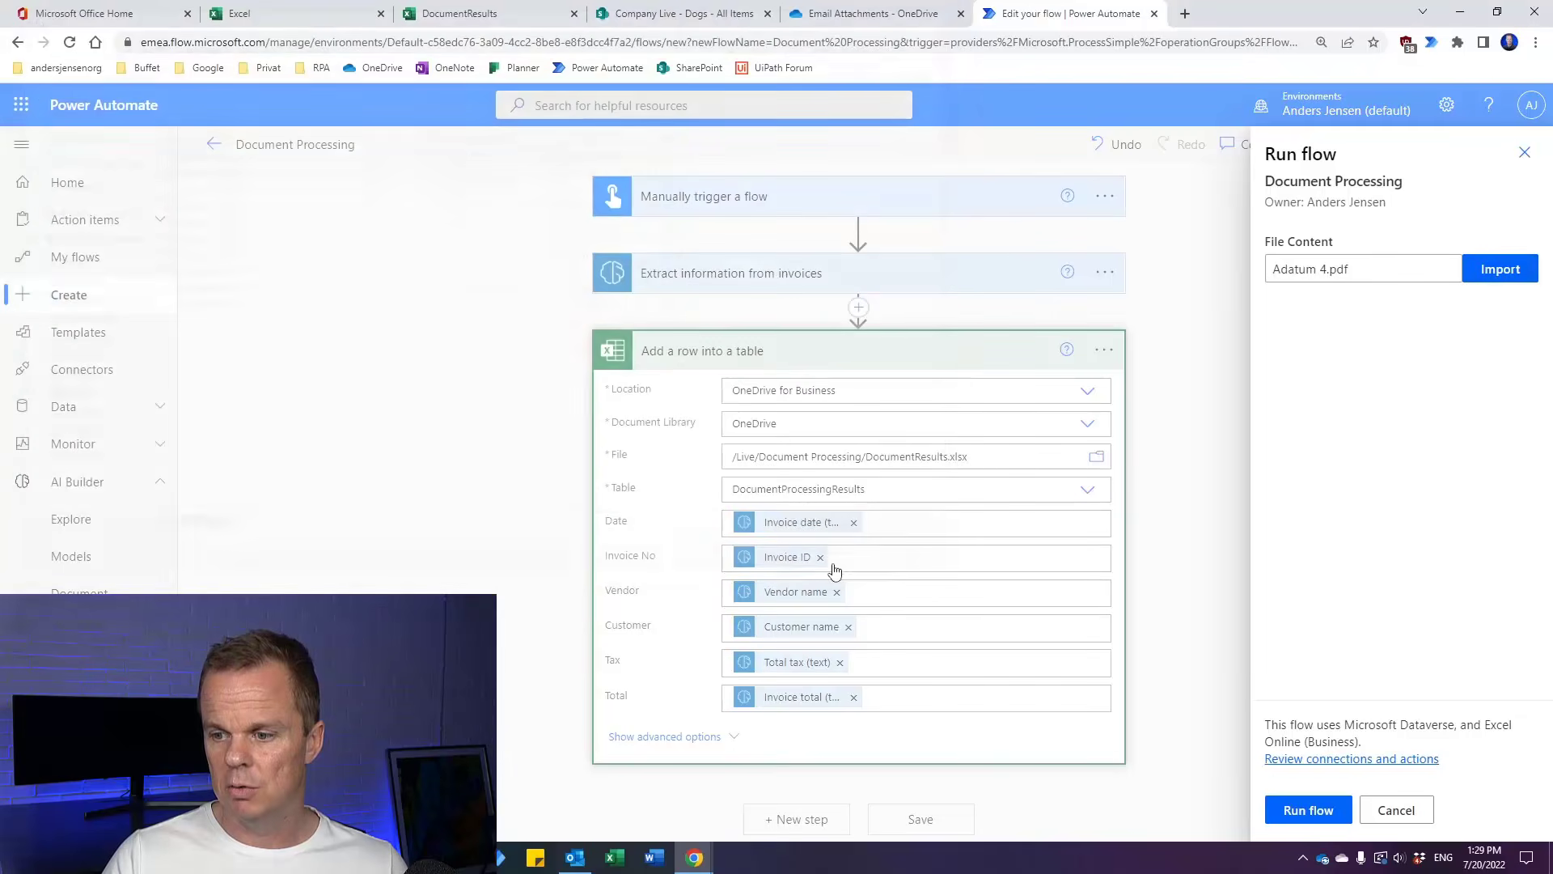
{"action": "left_click", "coordinate": [1321, 820]}
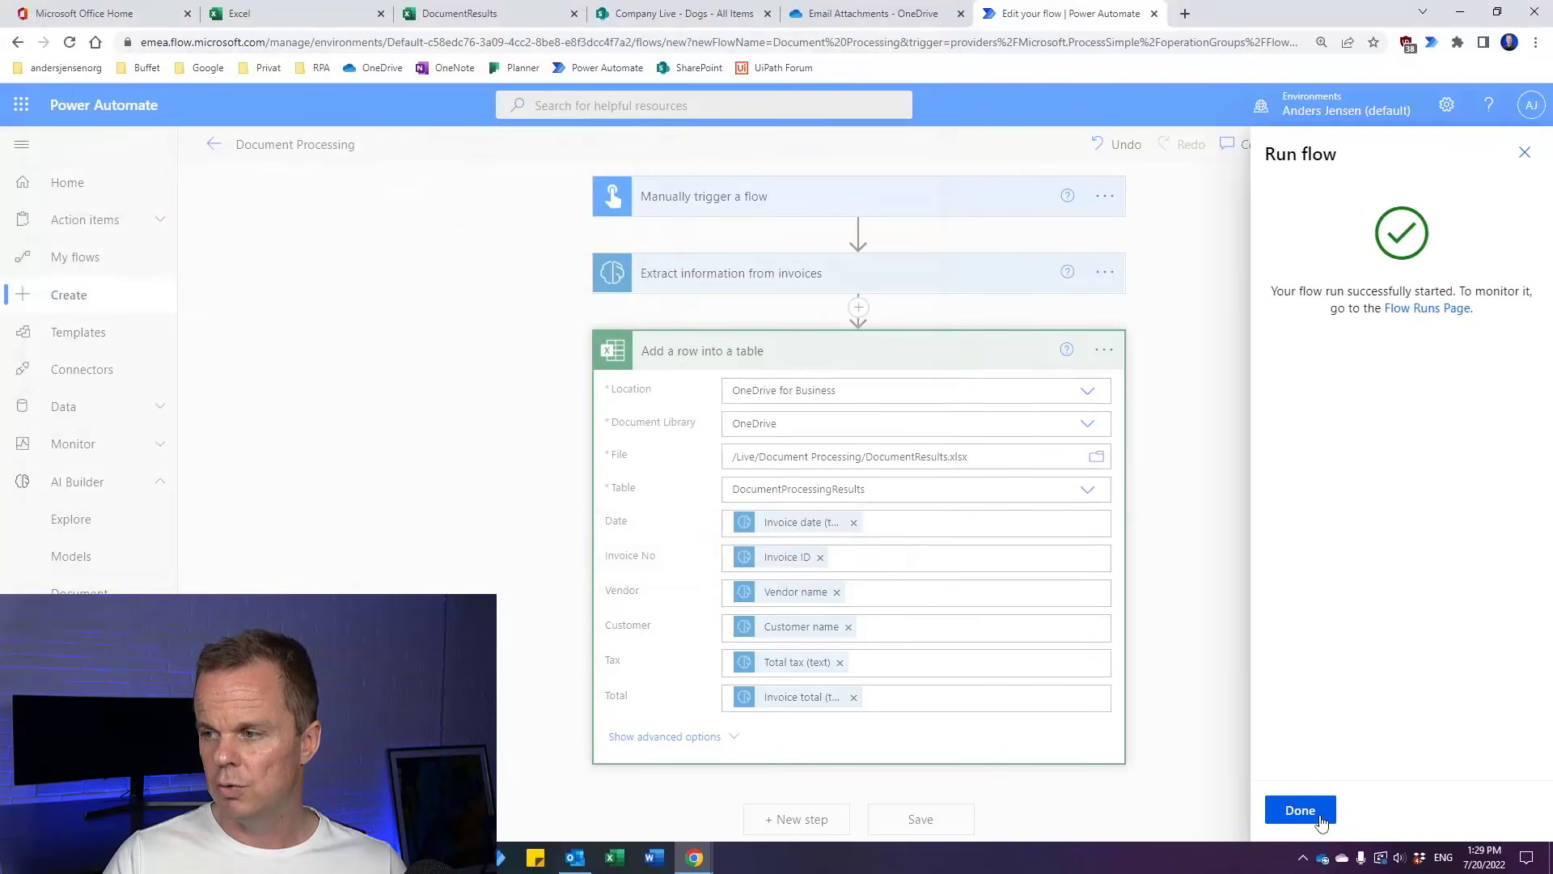
{"action": "left_click", "coordinate": [1320, 819]}
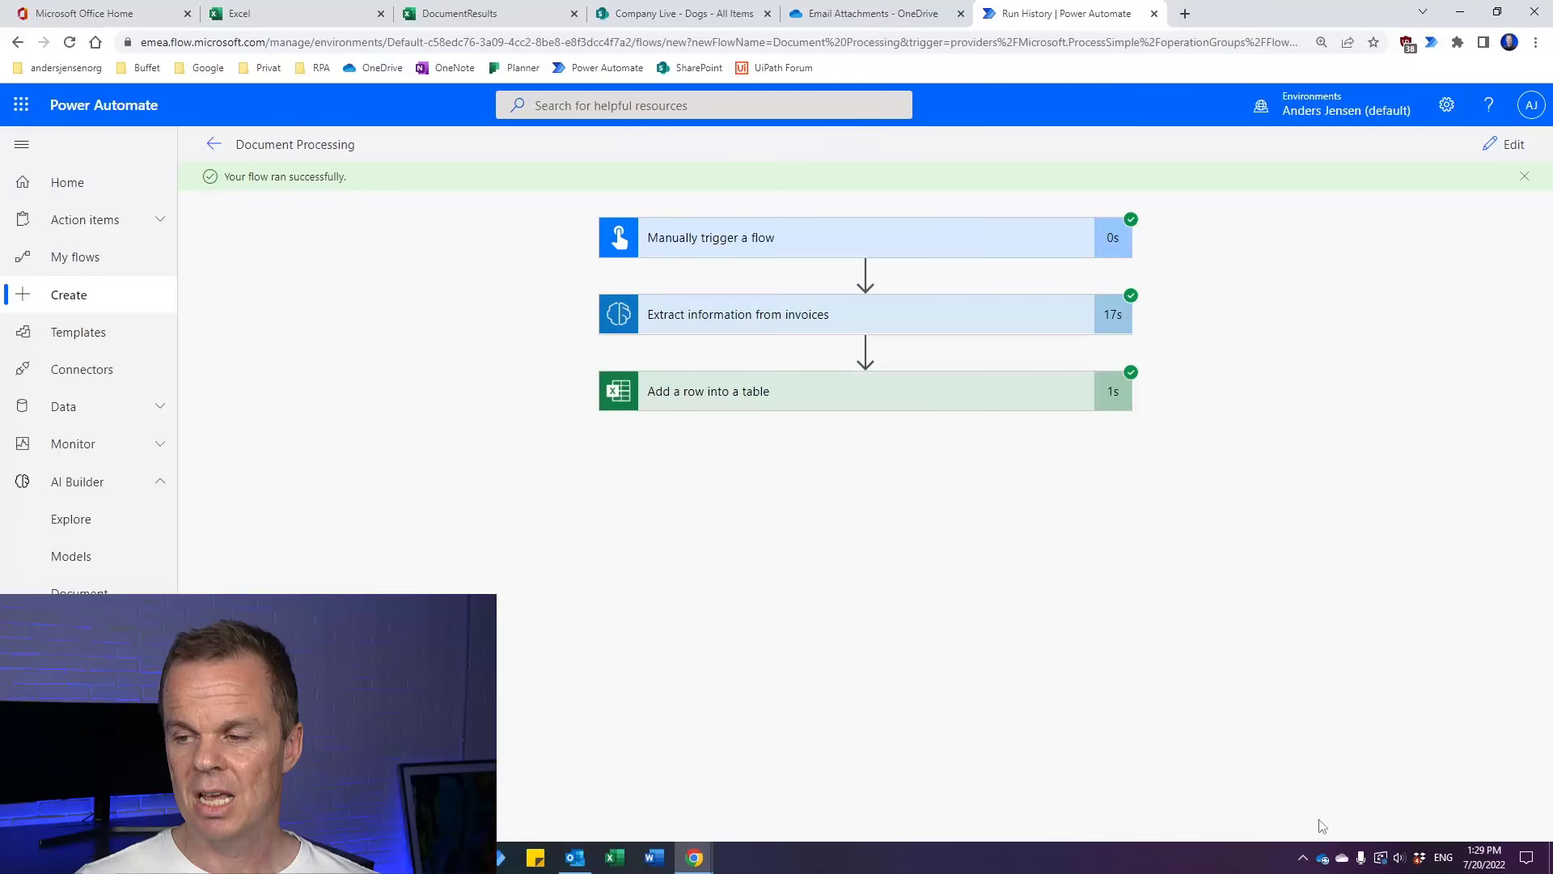
{"action": "left_click", "coordinate": [530, 18]}
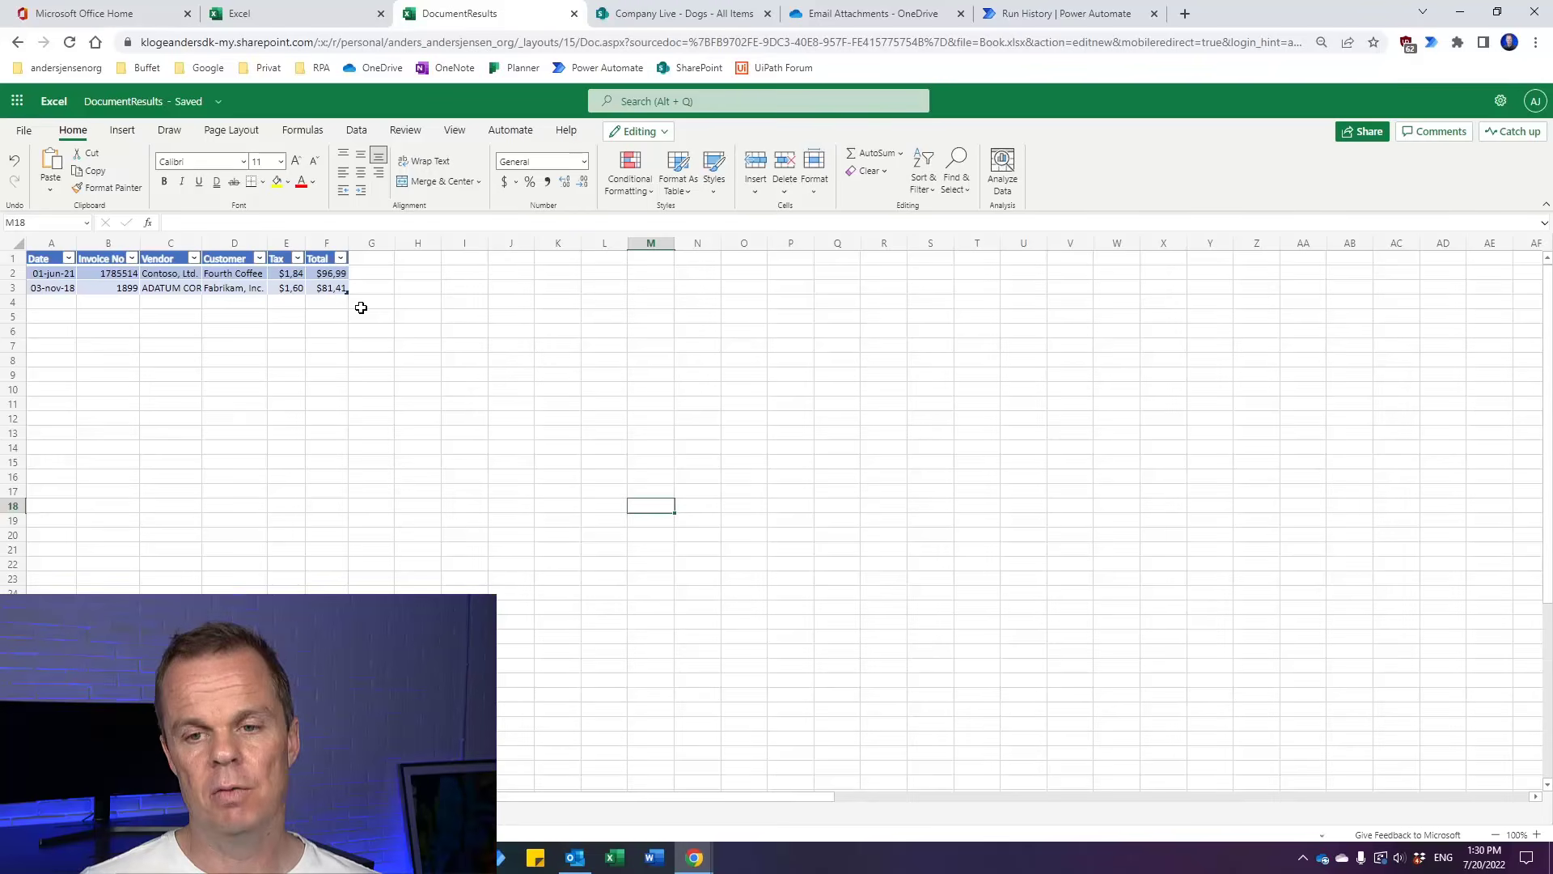
Create a folder named Drop Folder inside the OneDrive folder Live > Document Processing in File Explorer and check its contents
{"action": "left_click", "coordinate": [1053, 13]}
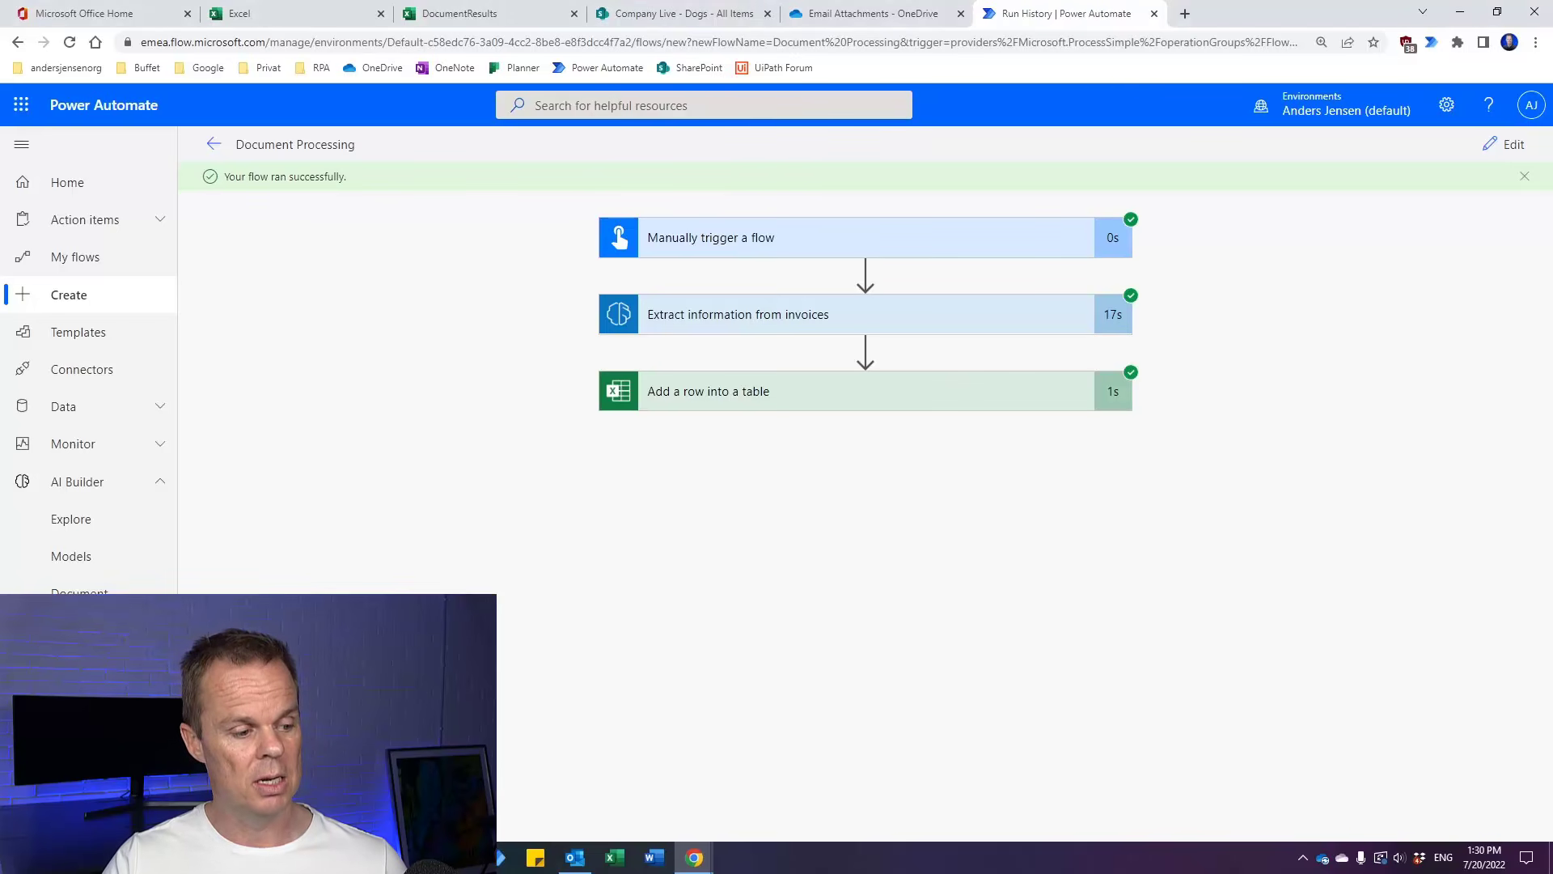
{"action": "left_click_drag", "start_coordinate": [1552, 323], "coordinate": [760, 157]}
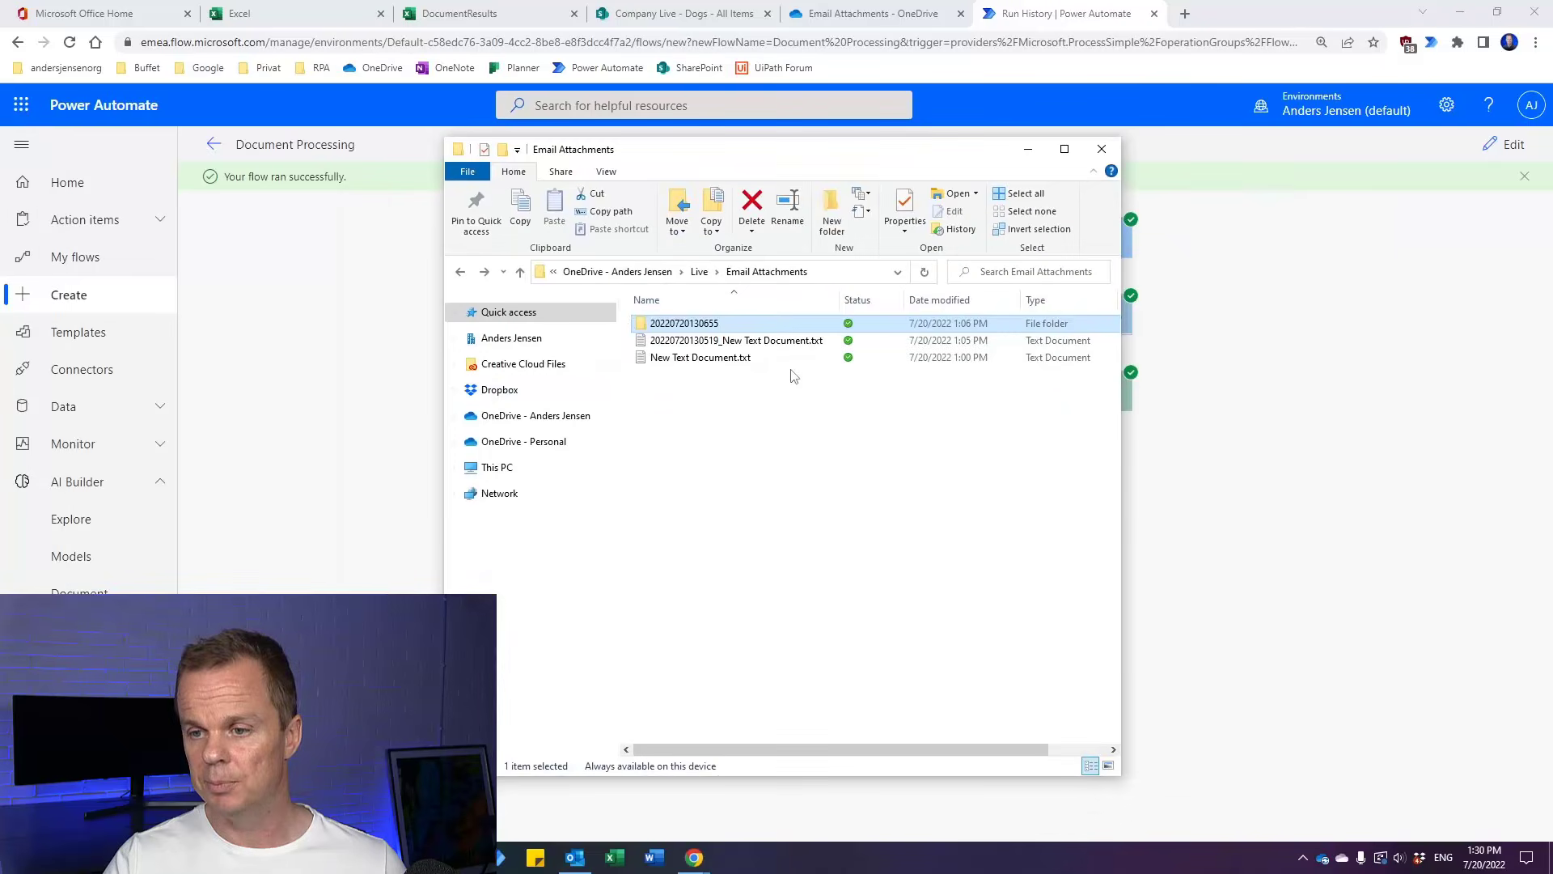
{"action": "left_click", "coordinate": [698, 272]}
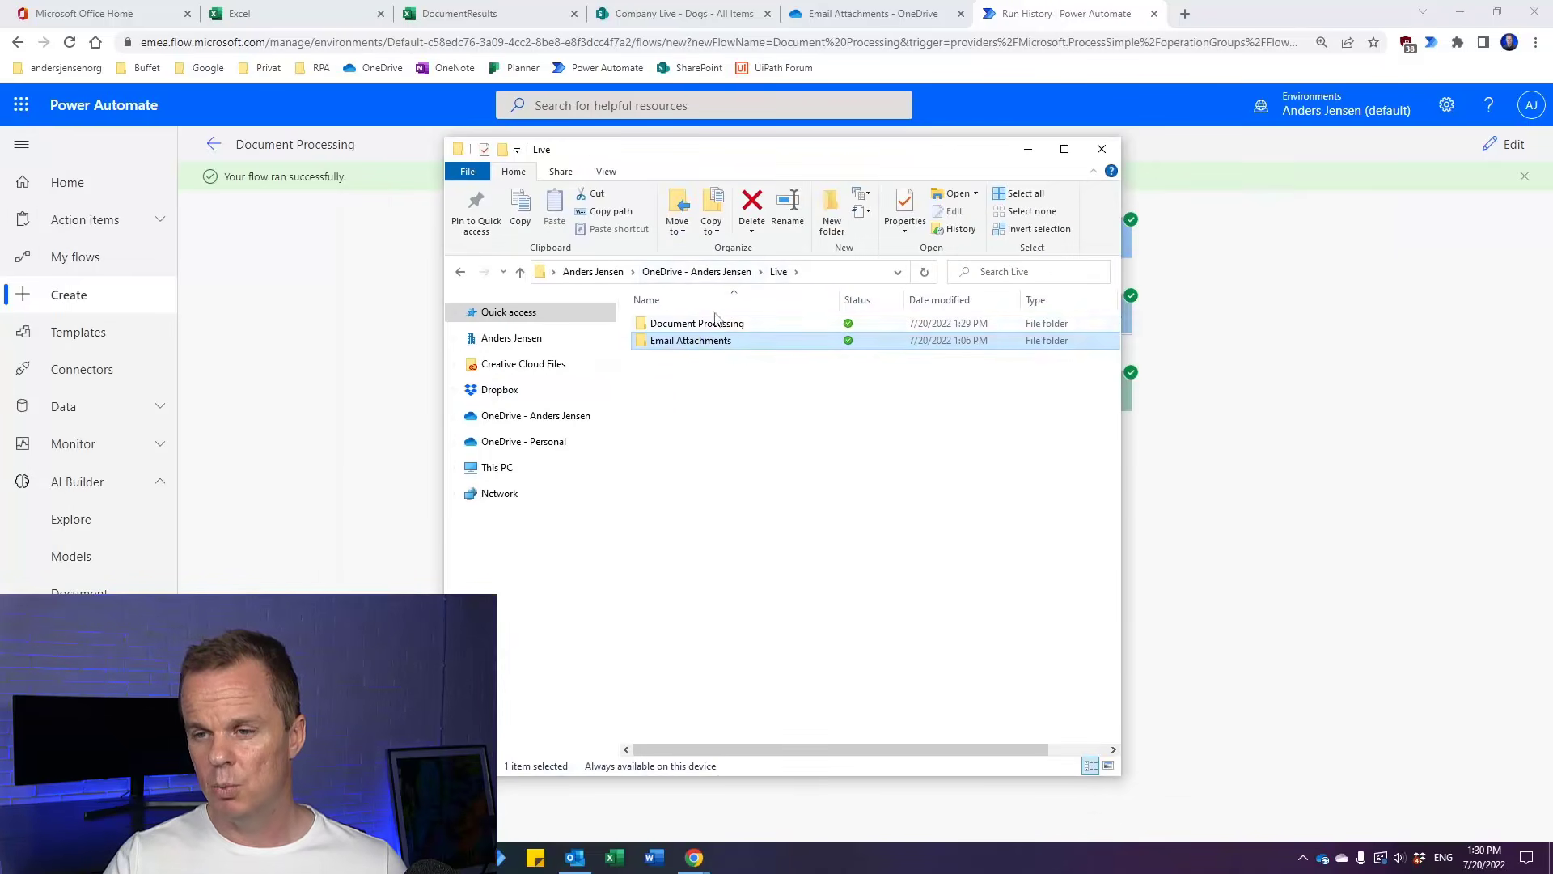
{"action": "double_click", "coordinate": [716, 325]}
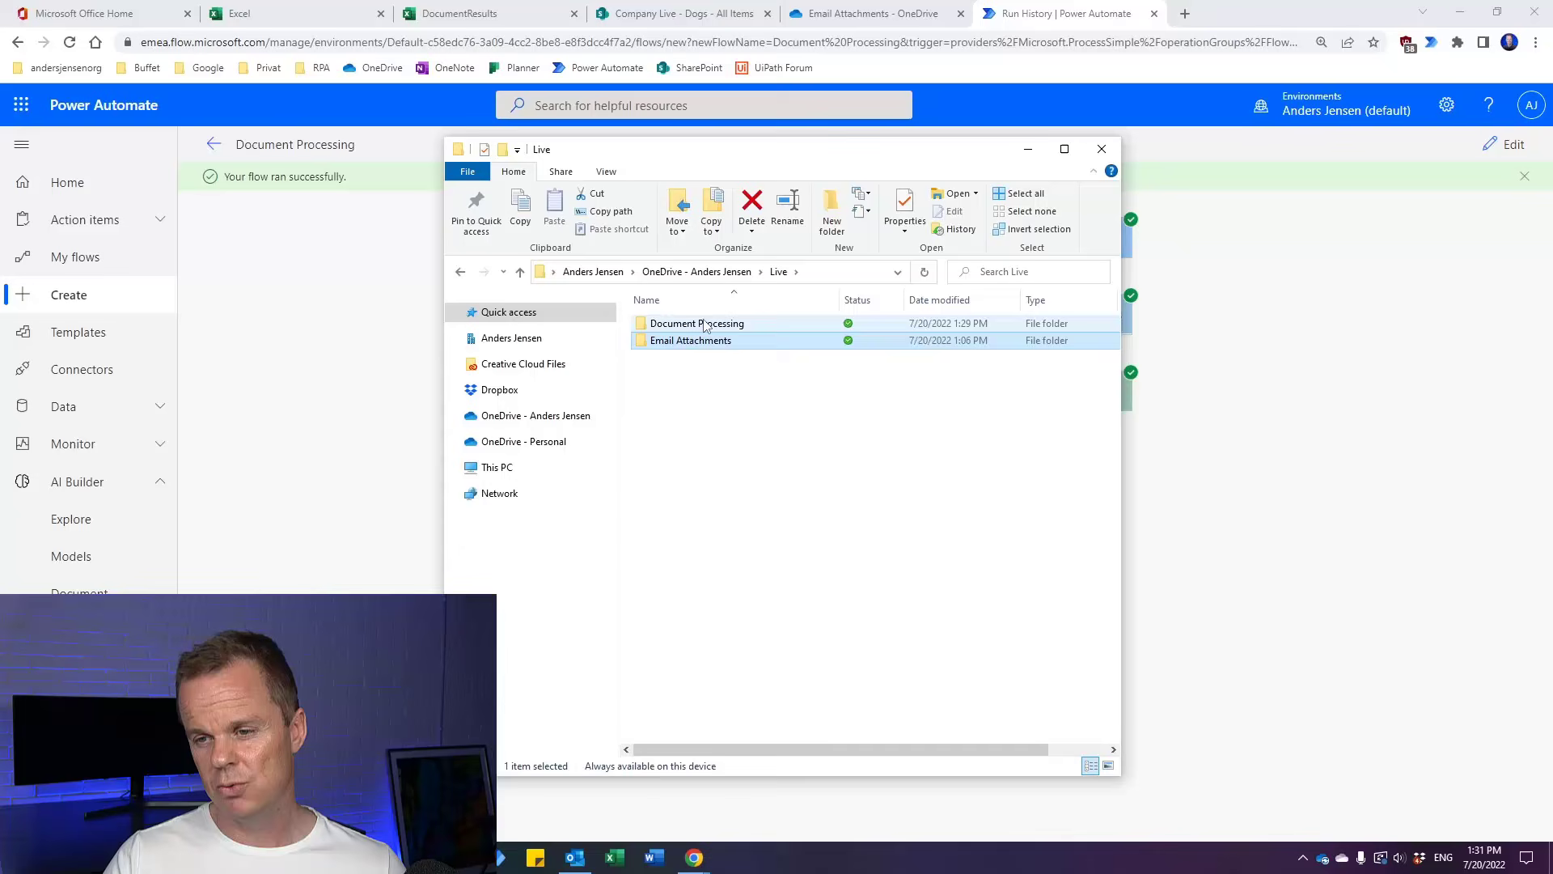
{"action": "right_click", "coordinate": [668, 397]}
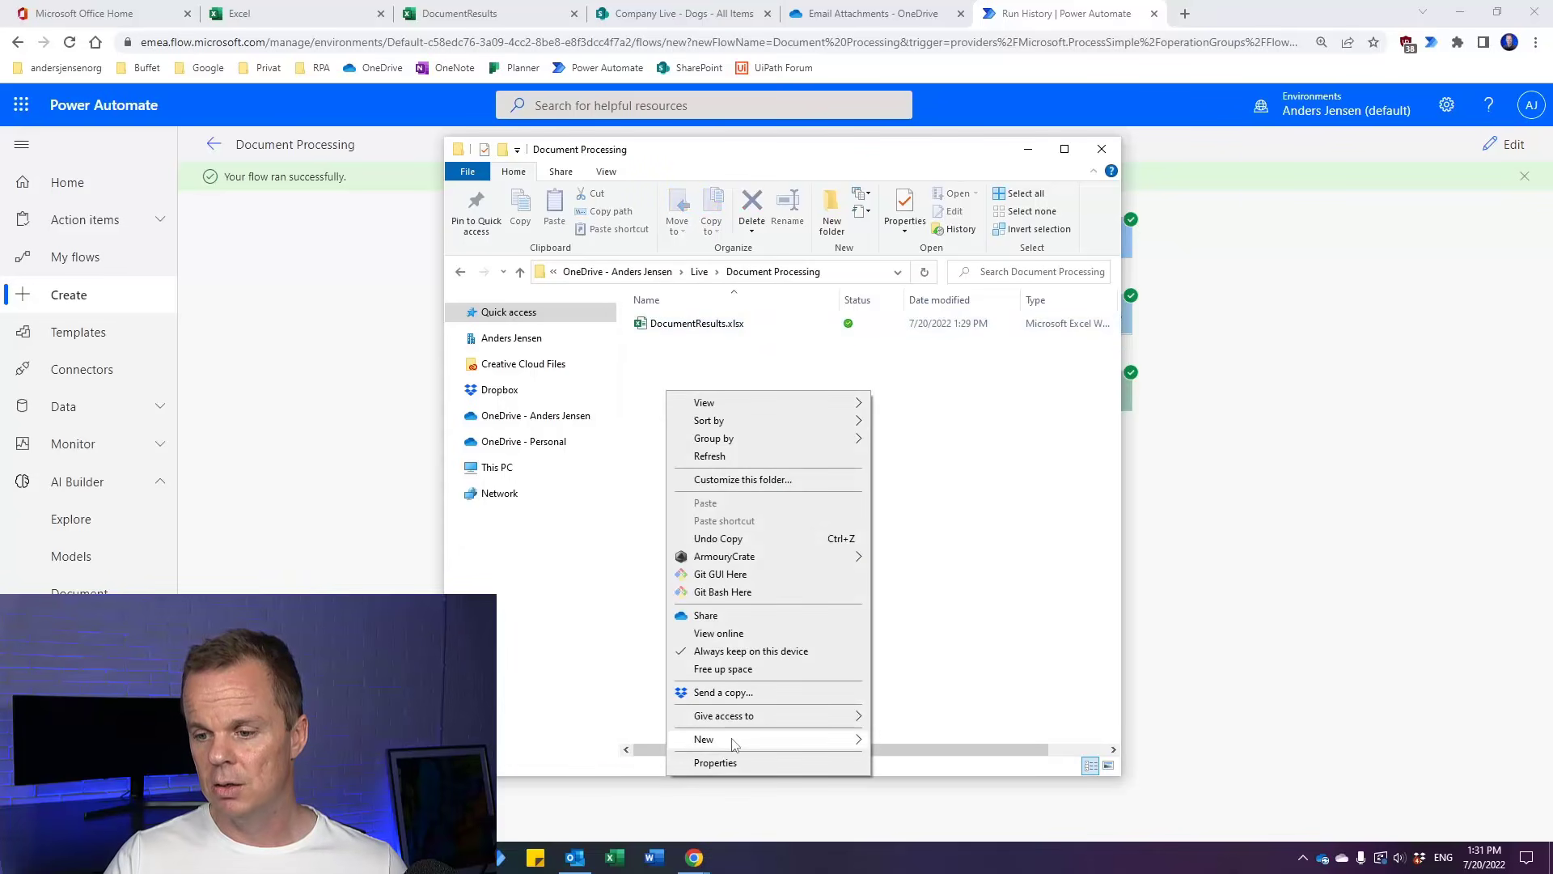
{"action": "mouse_move", "coordinate": [750, 743]}
{"action": "left_click", "coordinate": [951, 522]}
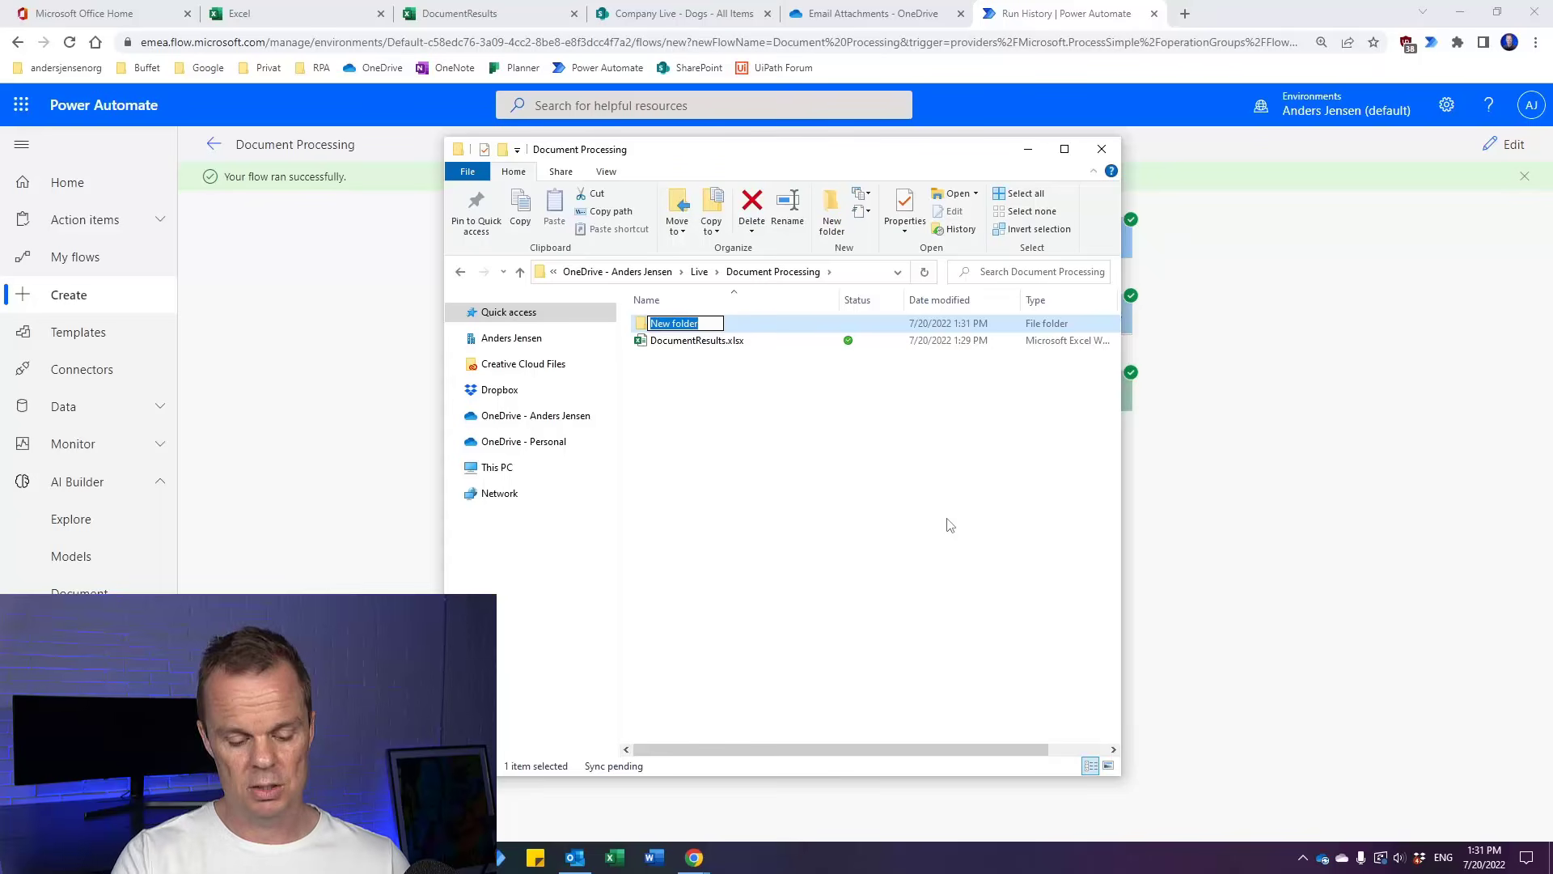
{"action": "type", "text": "Drop Folder"}
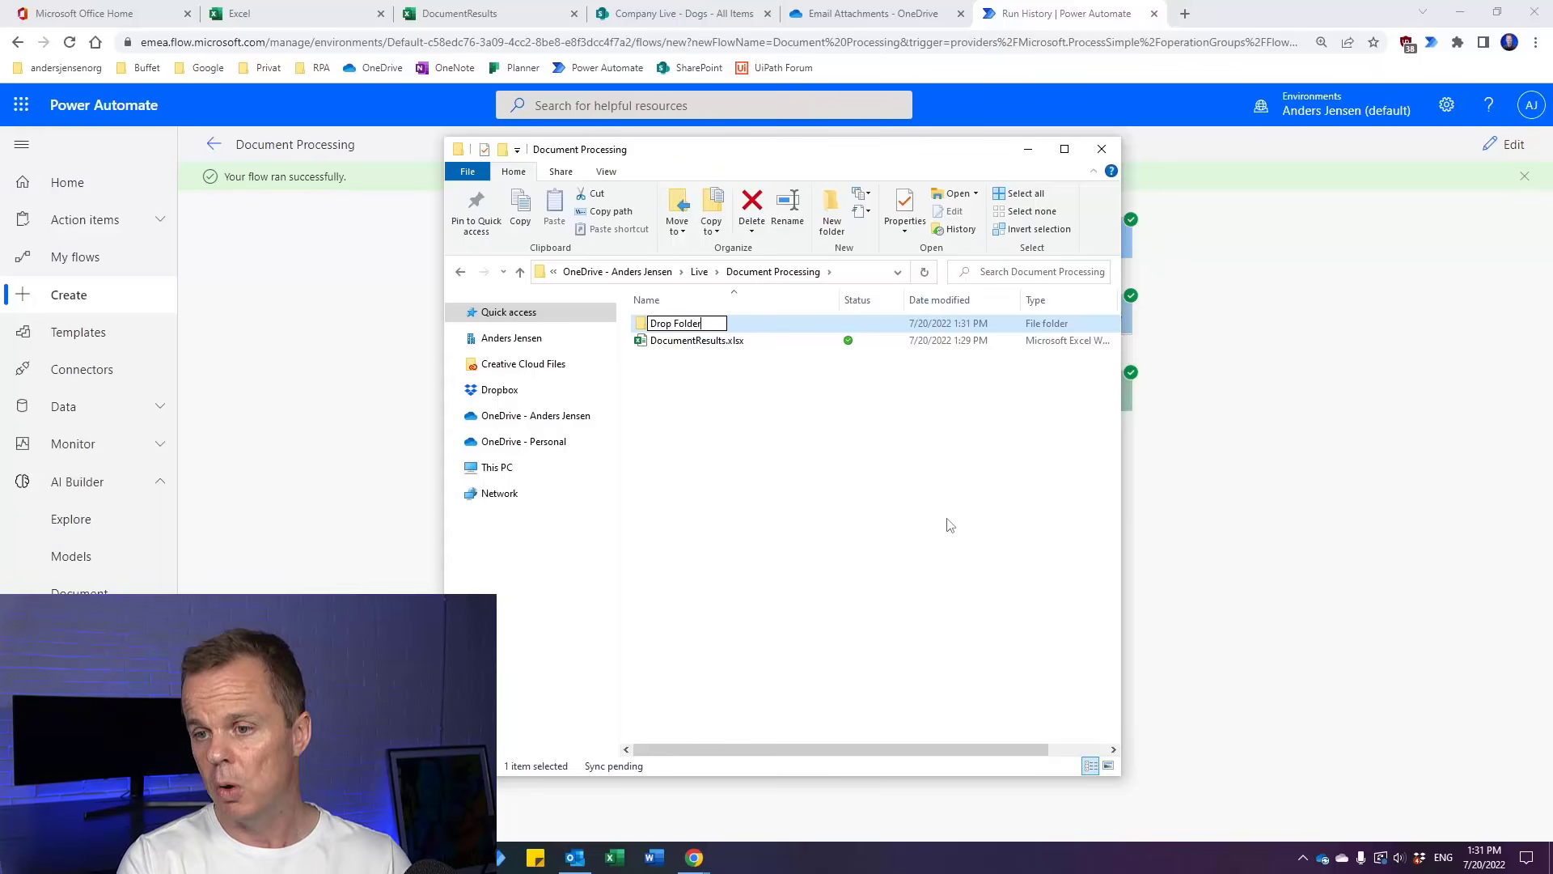
{"action": "key", "text": "Return"}
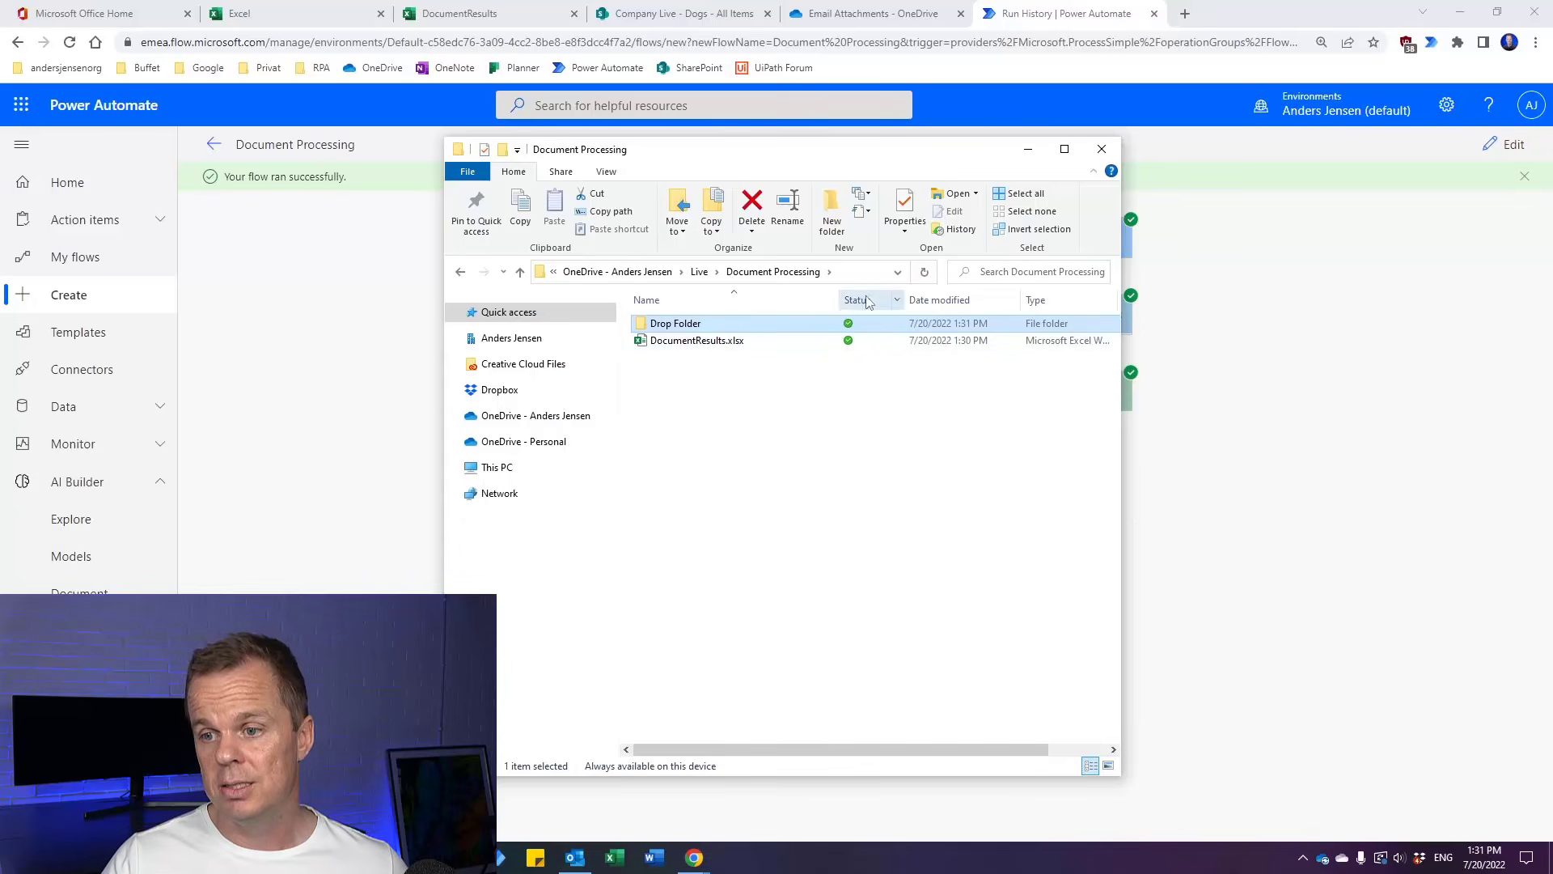
{"action": "double_click", "coordinate": [677, 326]}
{"action": "key", "text": "alt+Left"}
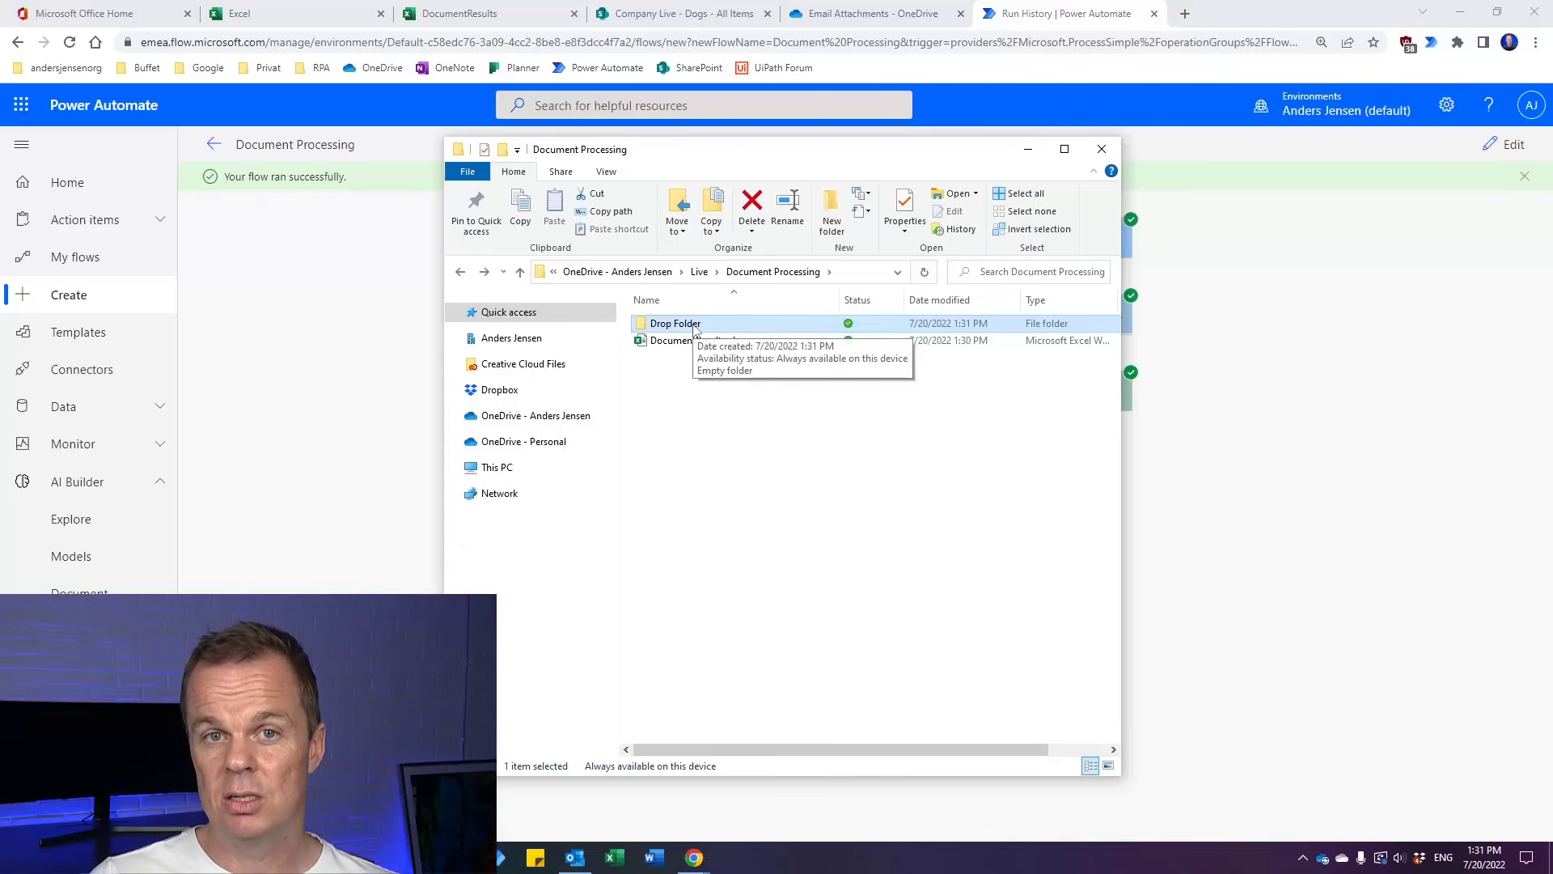
Look through the sample invoice PDFs in the OneDrive_1_7-20-2022 folder on the Desktop
{"action": "left_click", "coordinate": [454, 467]}
{"action": "left_click", "coordinate": [505, 507]}
{"action": "left_click", "coordinate": [679, 370]}
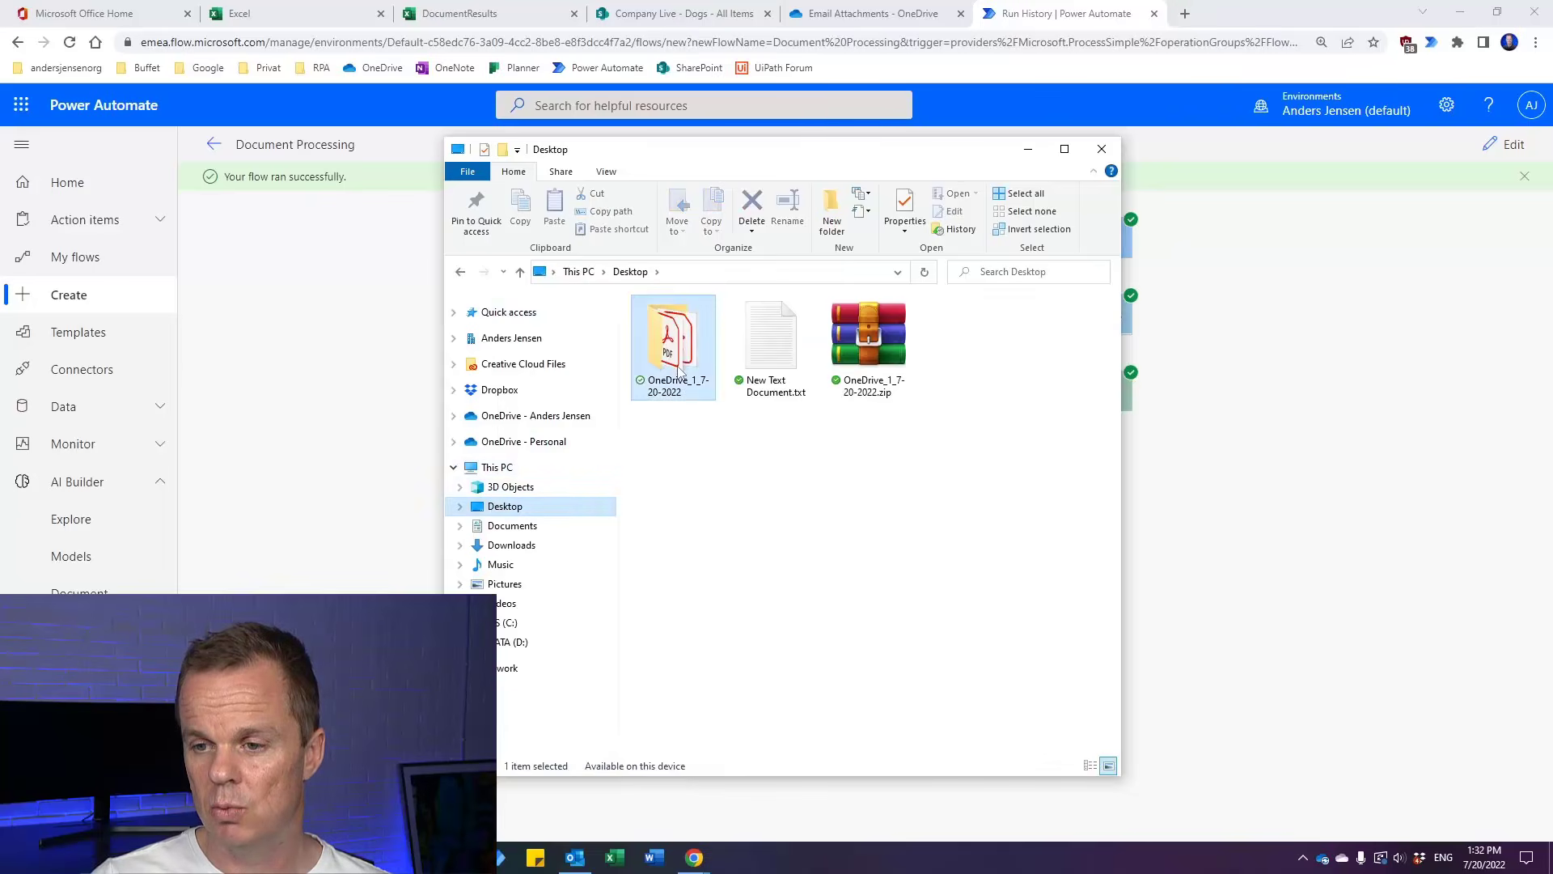
{"action": "double_click", "coordinate": [680, 370]}
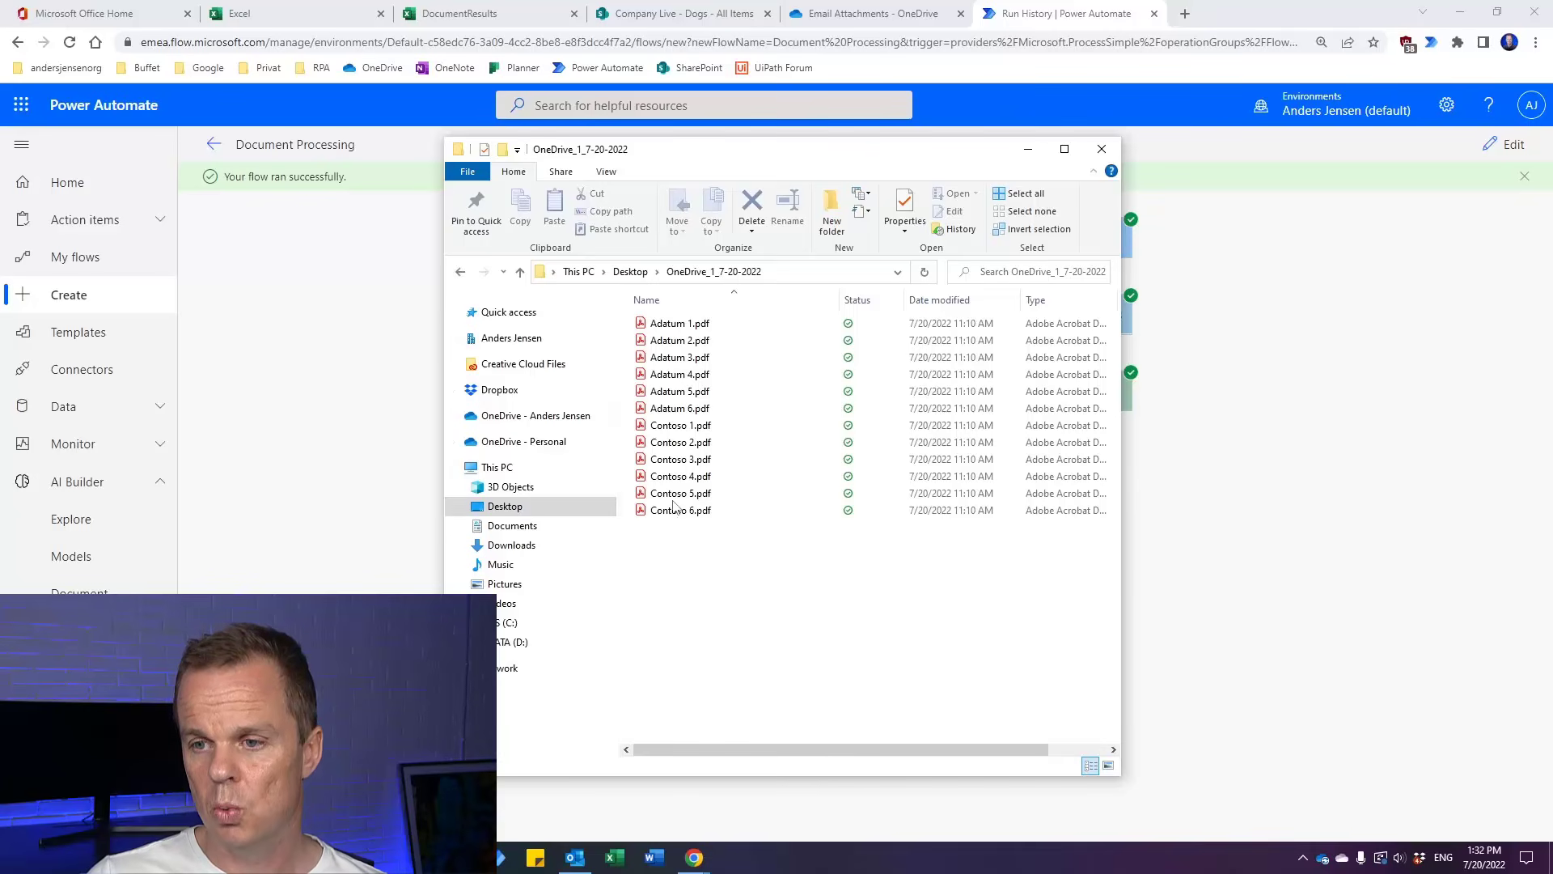
{"action": "key", "text": "alt+Left"}
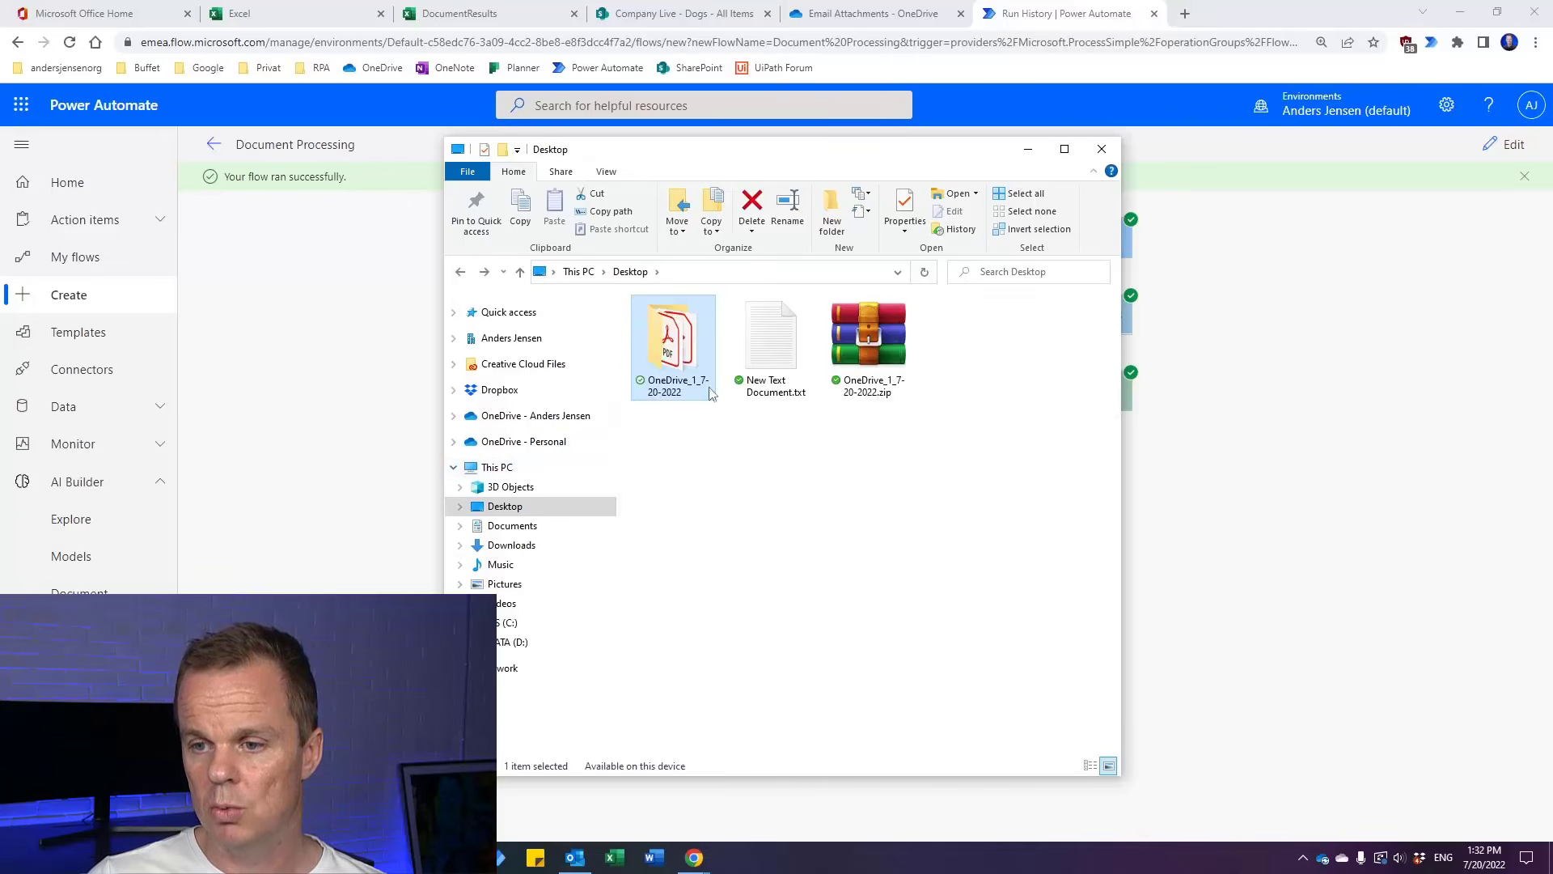
Copy the OneDrive_1_7-20-2022 folder from the Desktop to the root of the C: drive and open the copy
{"action": "right_click", "coordinate": [671, 346]}
{"action": "left_click", "coordinate": [708, 745]}
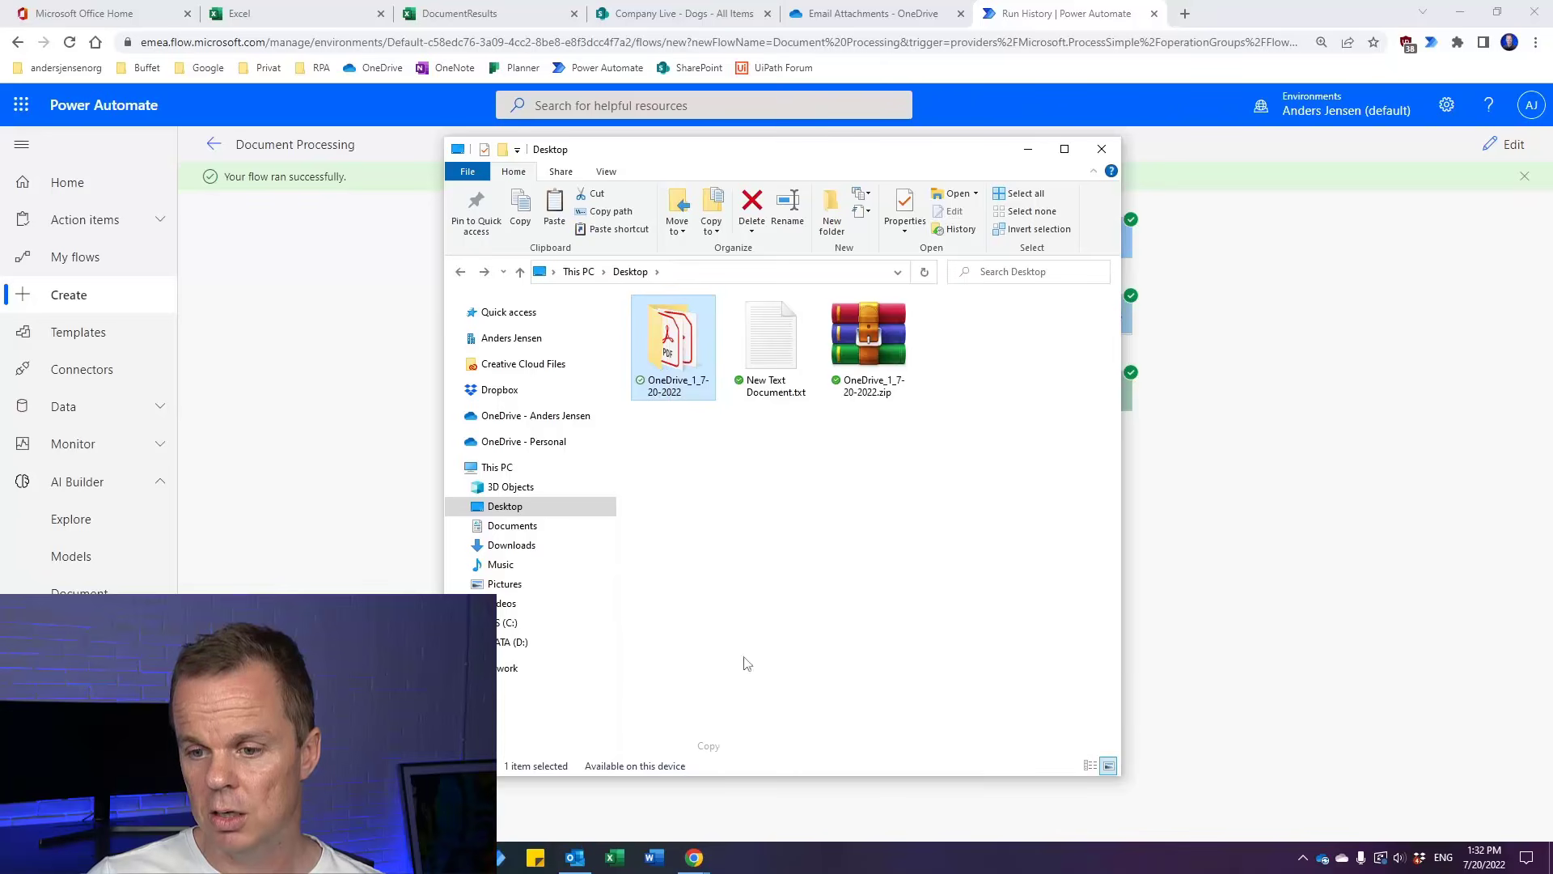
{"action": "left_click", "coordinate": [512, 627]}
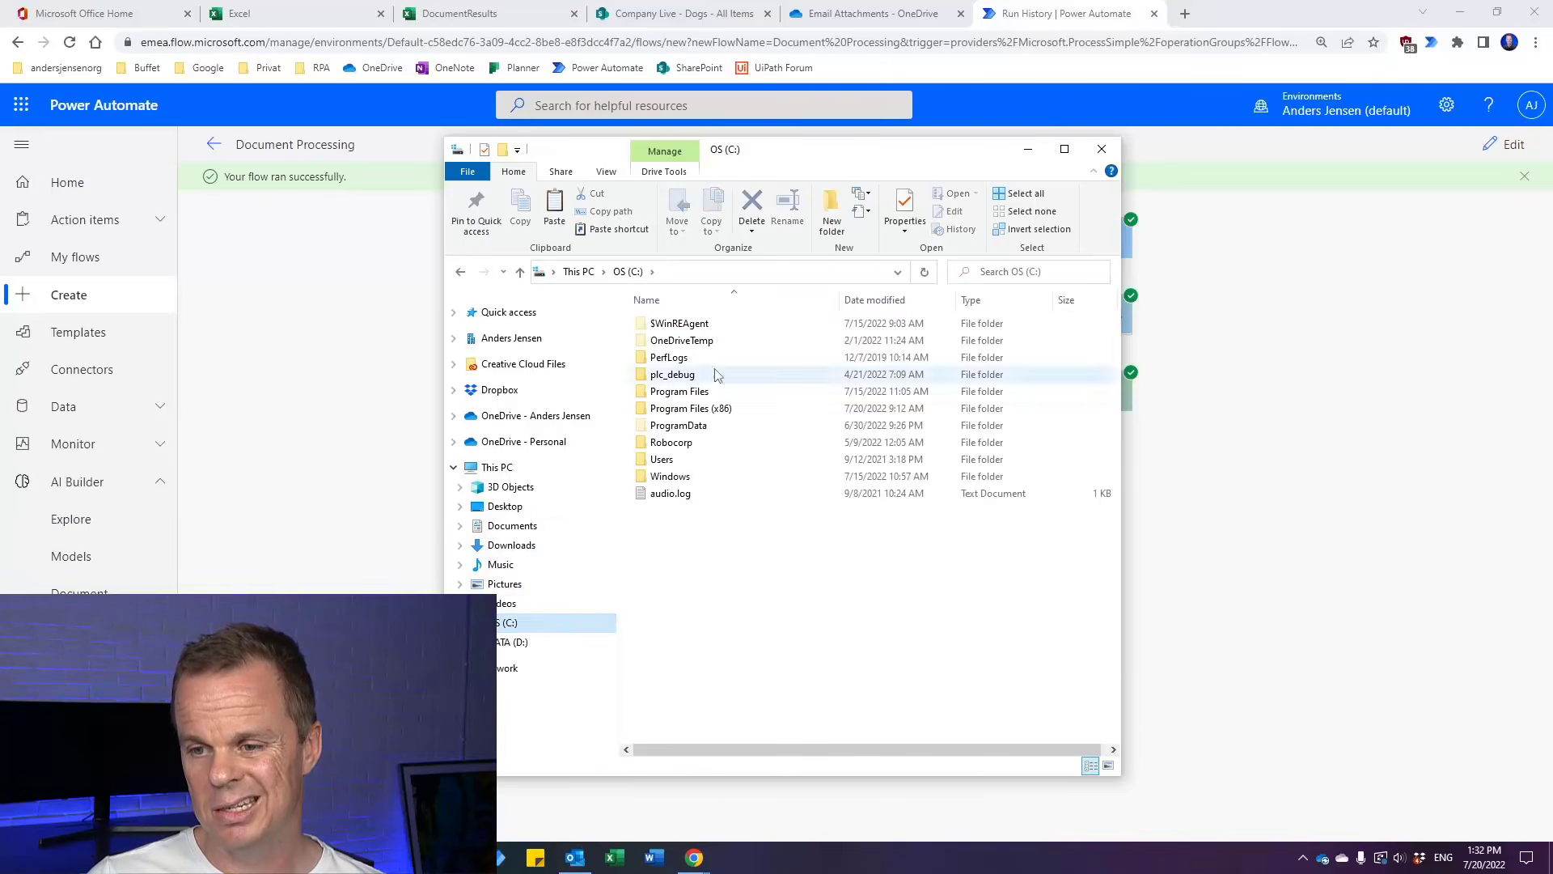
{"action": "left_click", "coordinate": [690, 616]}
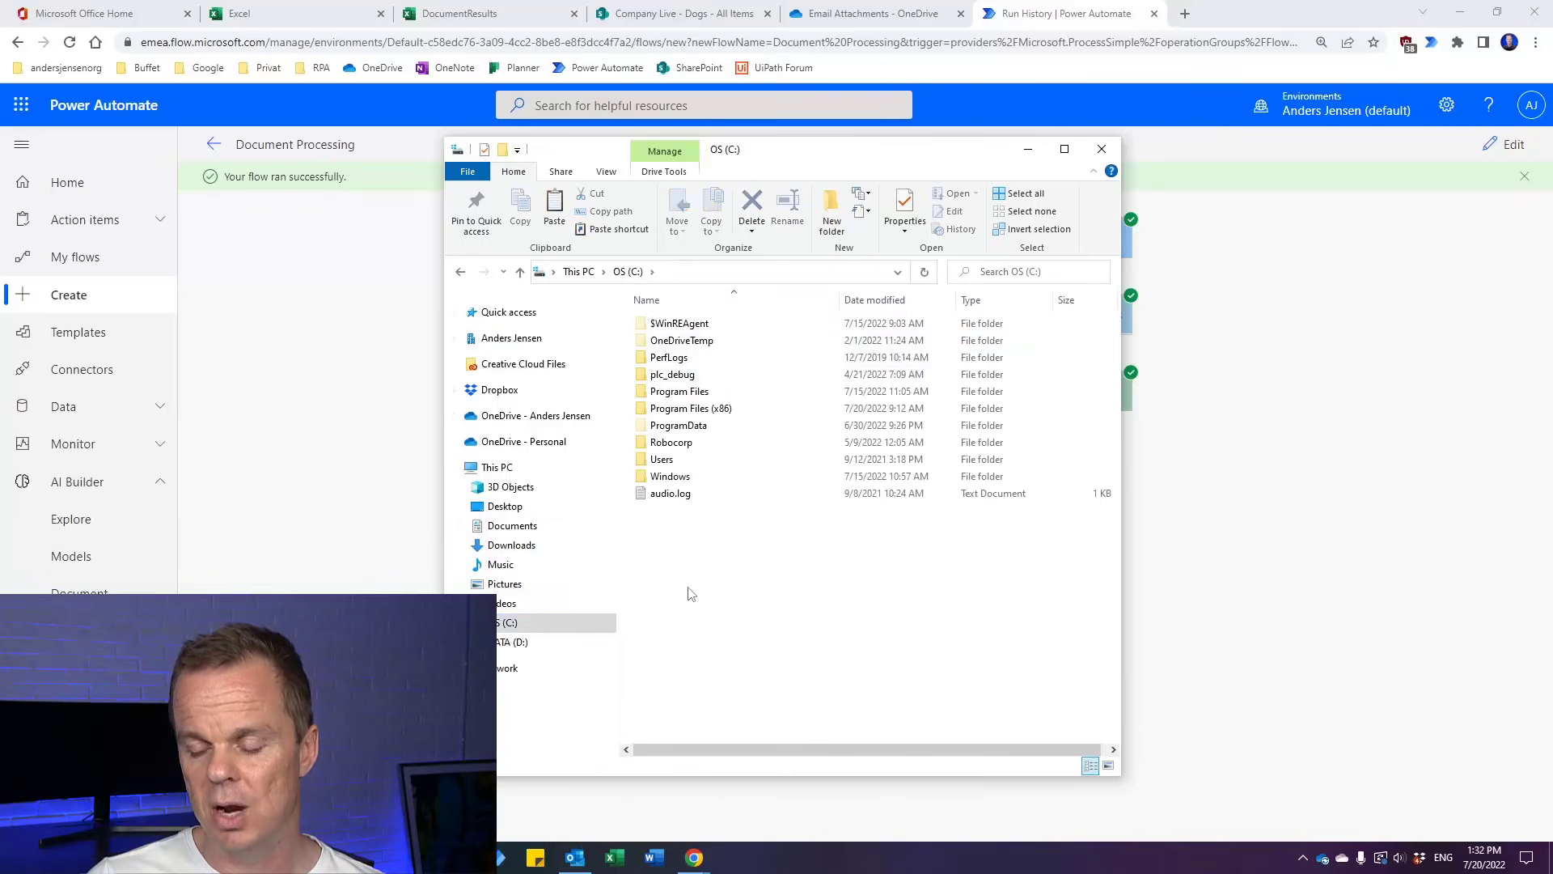
{"action": "right_click", "coordinate": [691, 595]}
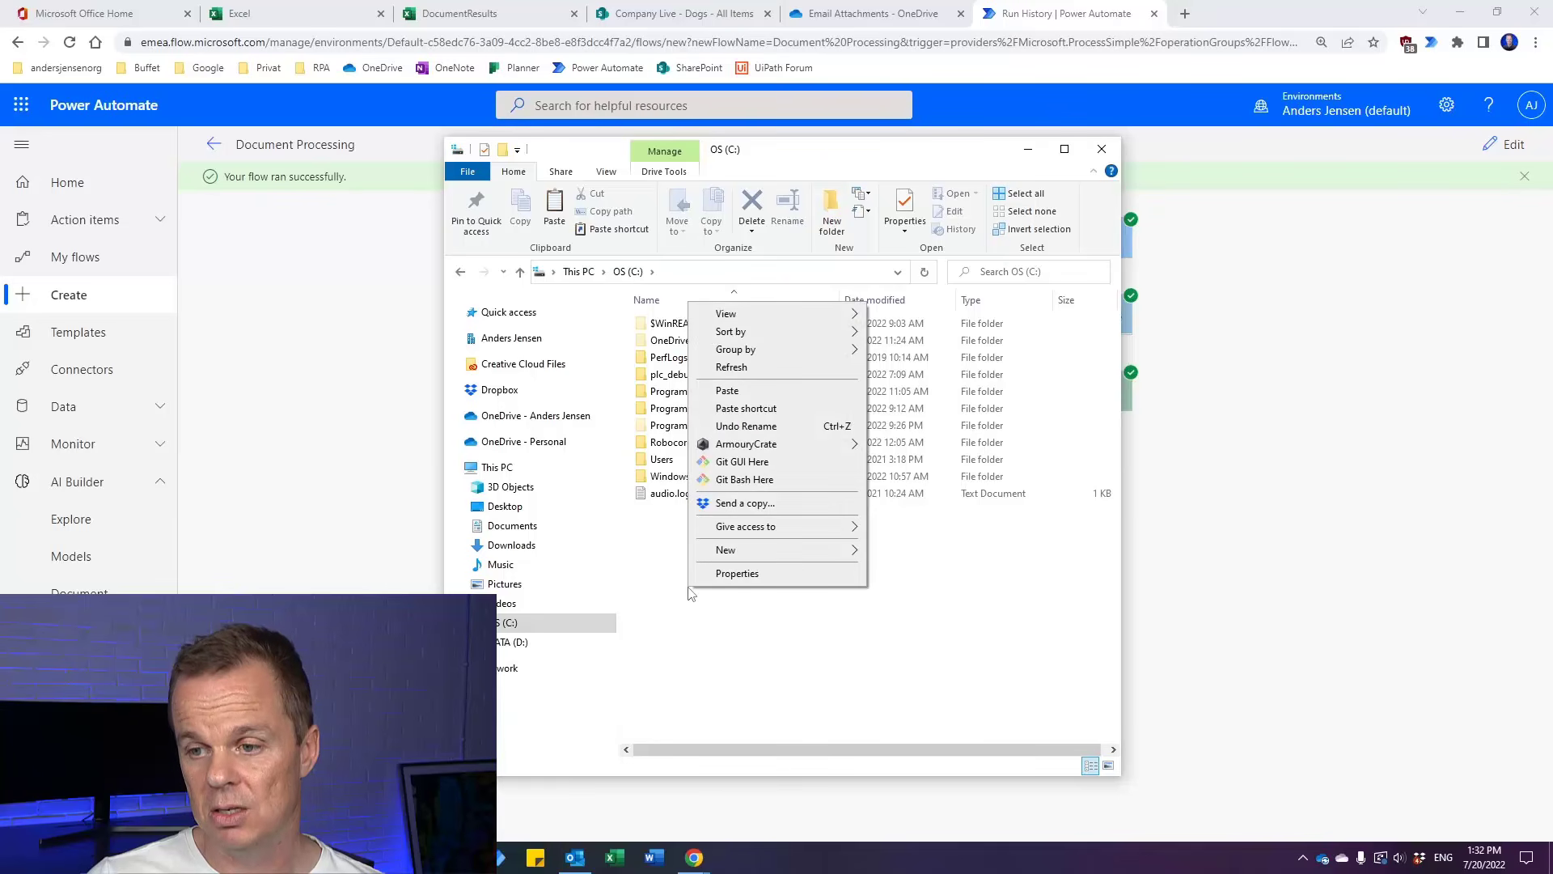
{"action": "left_click", "coordinate": [731, 391]}
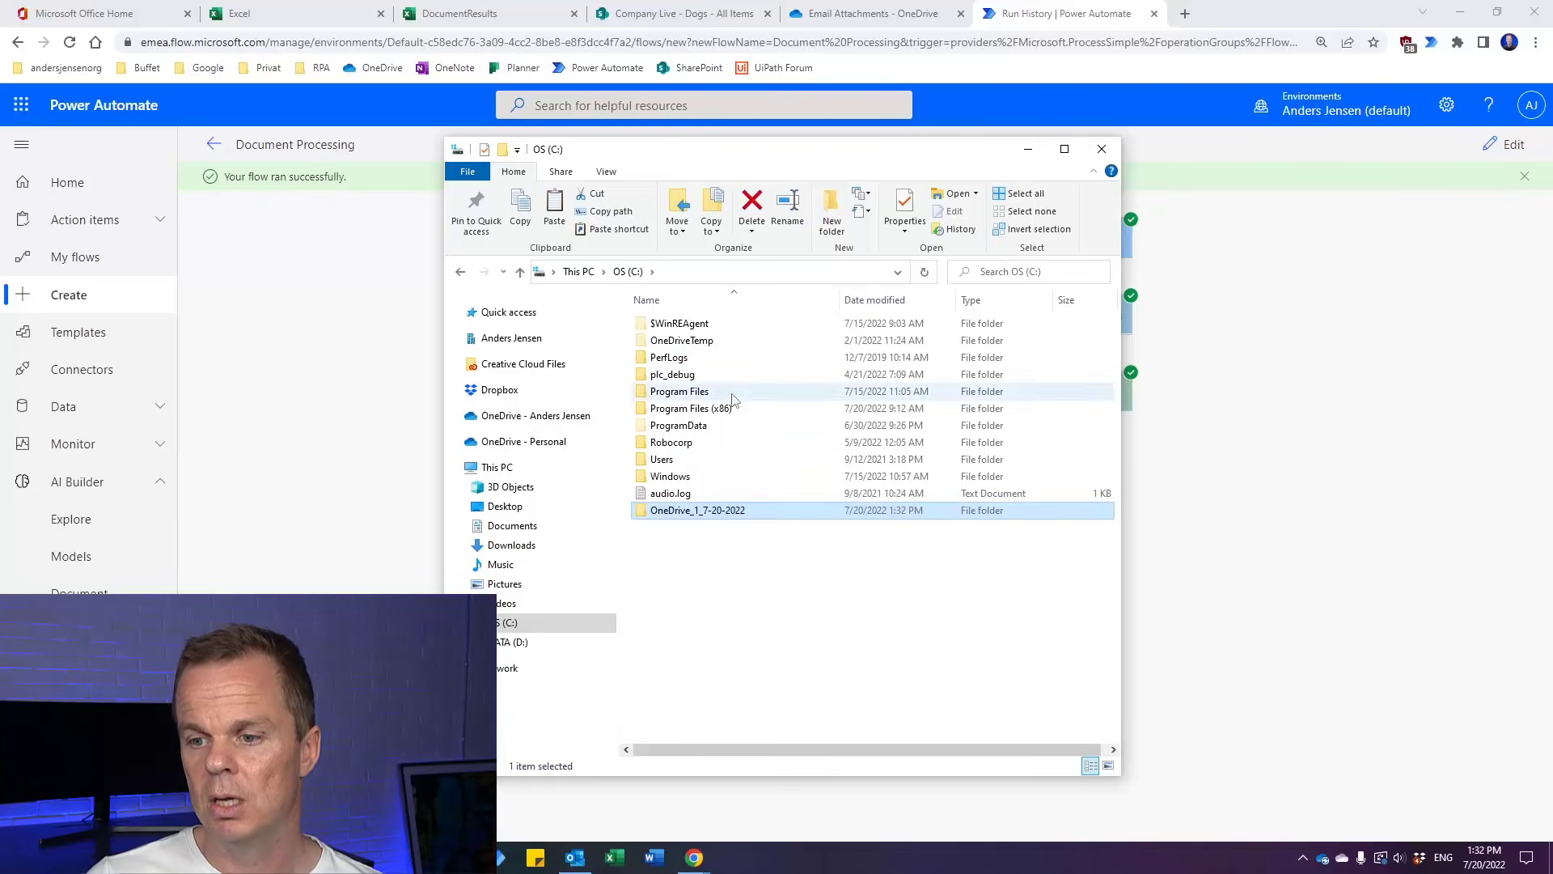
{"action": "double_click", "coordinate": [679, 512]}
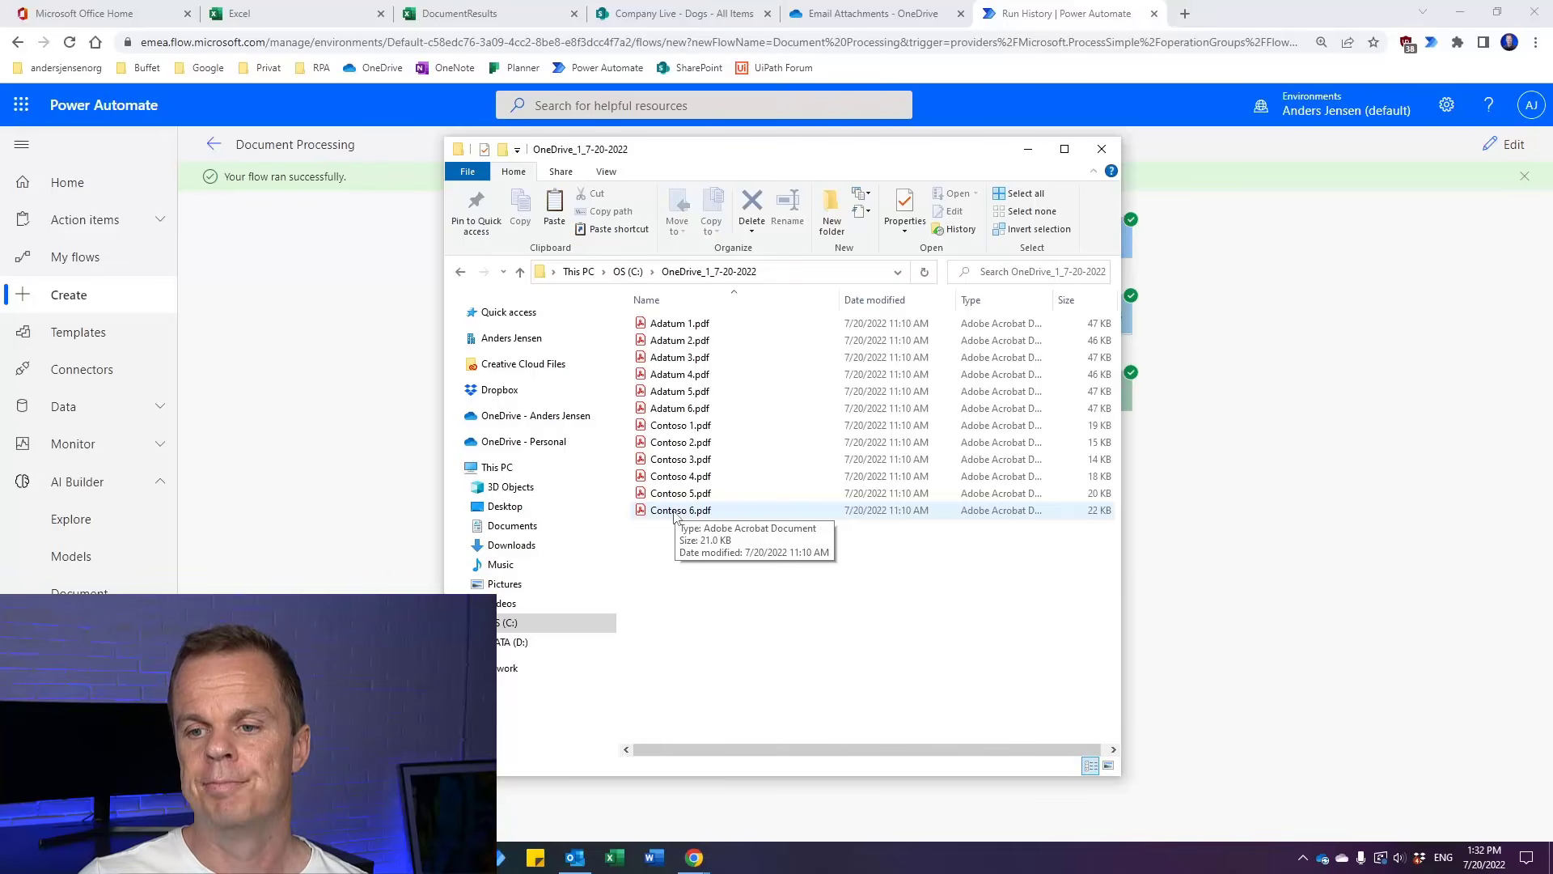
Open Drop Folder inside the business OneDrive's Live > Document Processing folder and check its contents
{"action": "left_click", "coordinate": [545, 418]}
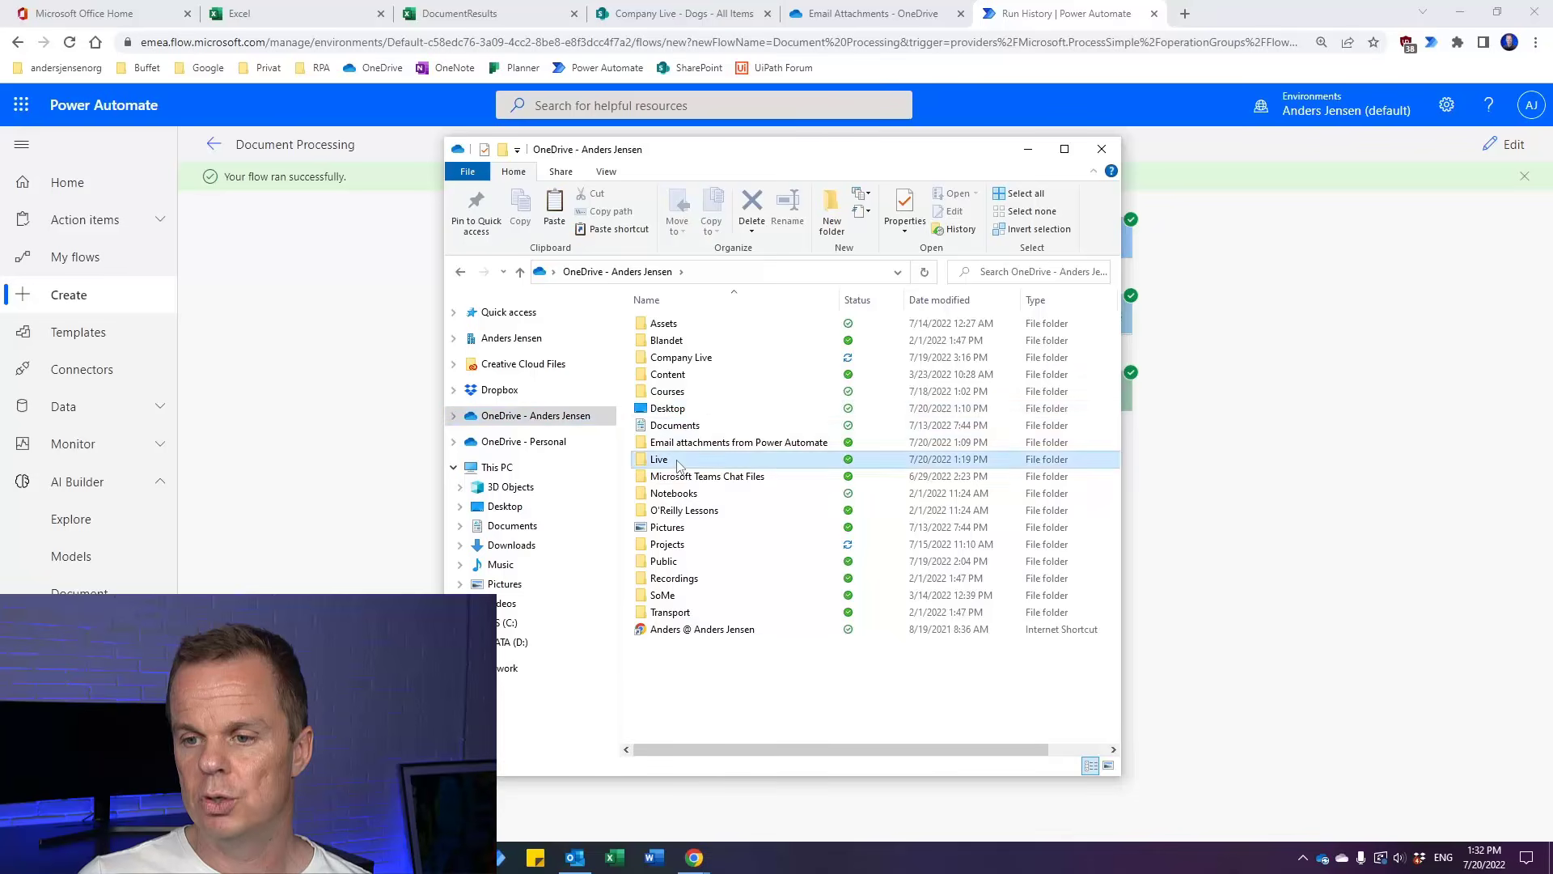
{"action": "double_click", "coordinate": [701, 443]}
{"action": "double_click", "coordinate": [697, 325]}
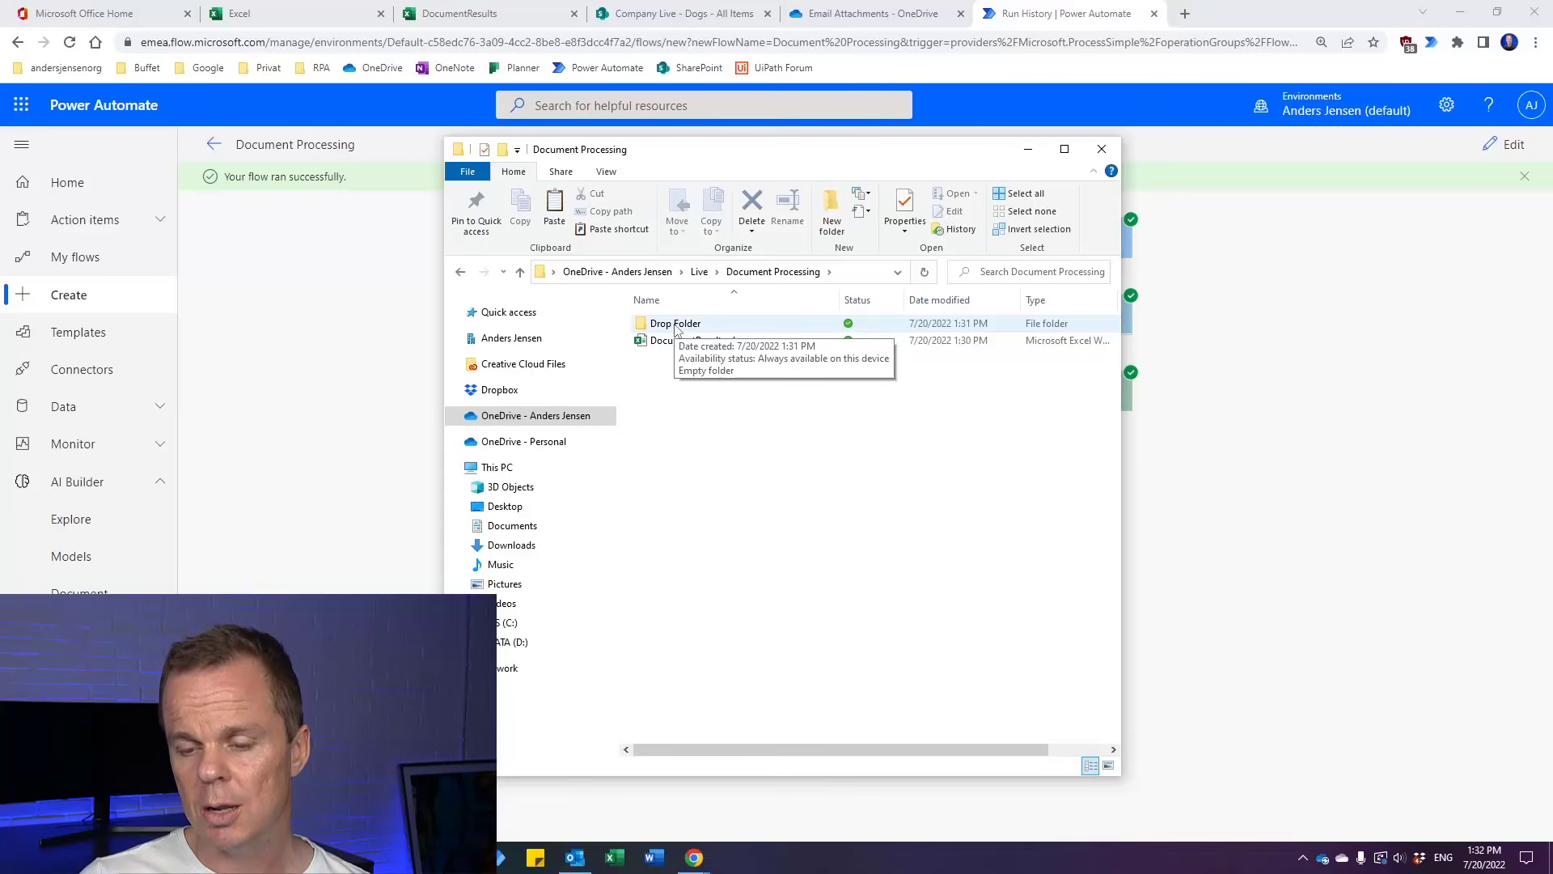
{"action": "double_click", "coordinate": [689, 325]}
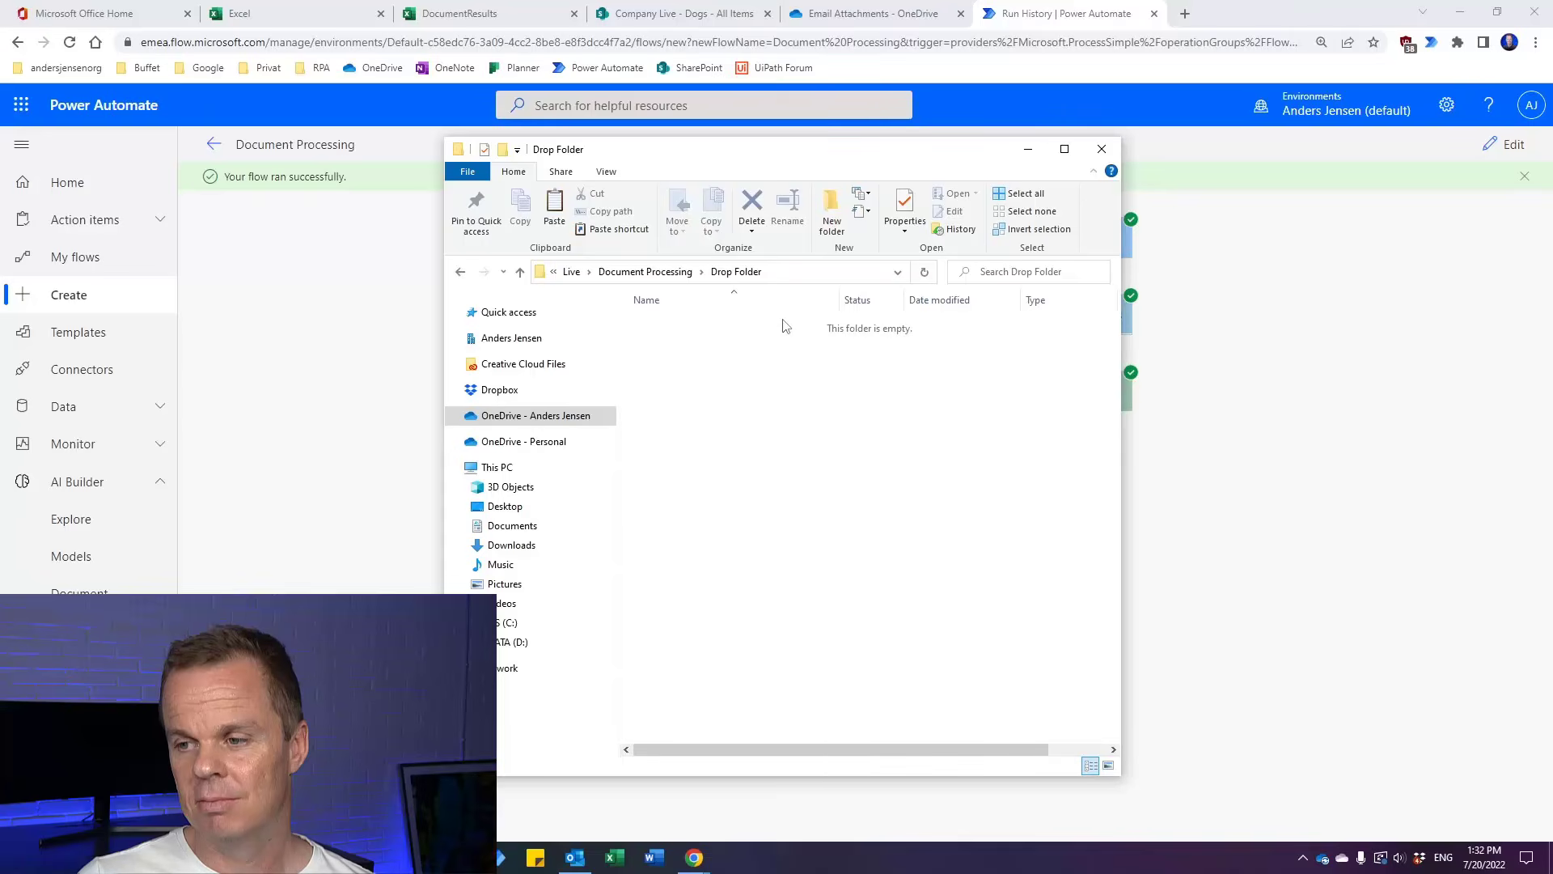
Edit the Document Processing flow in Power Automate, replacing its manual trigger with the OneDrive for Business trigger When a file is created
{"action": "left_click", "coordinate": [1376, 517]}
{"action": "left_click", "coordinate": [1506, 144]}
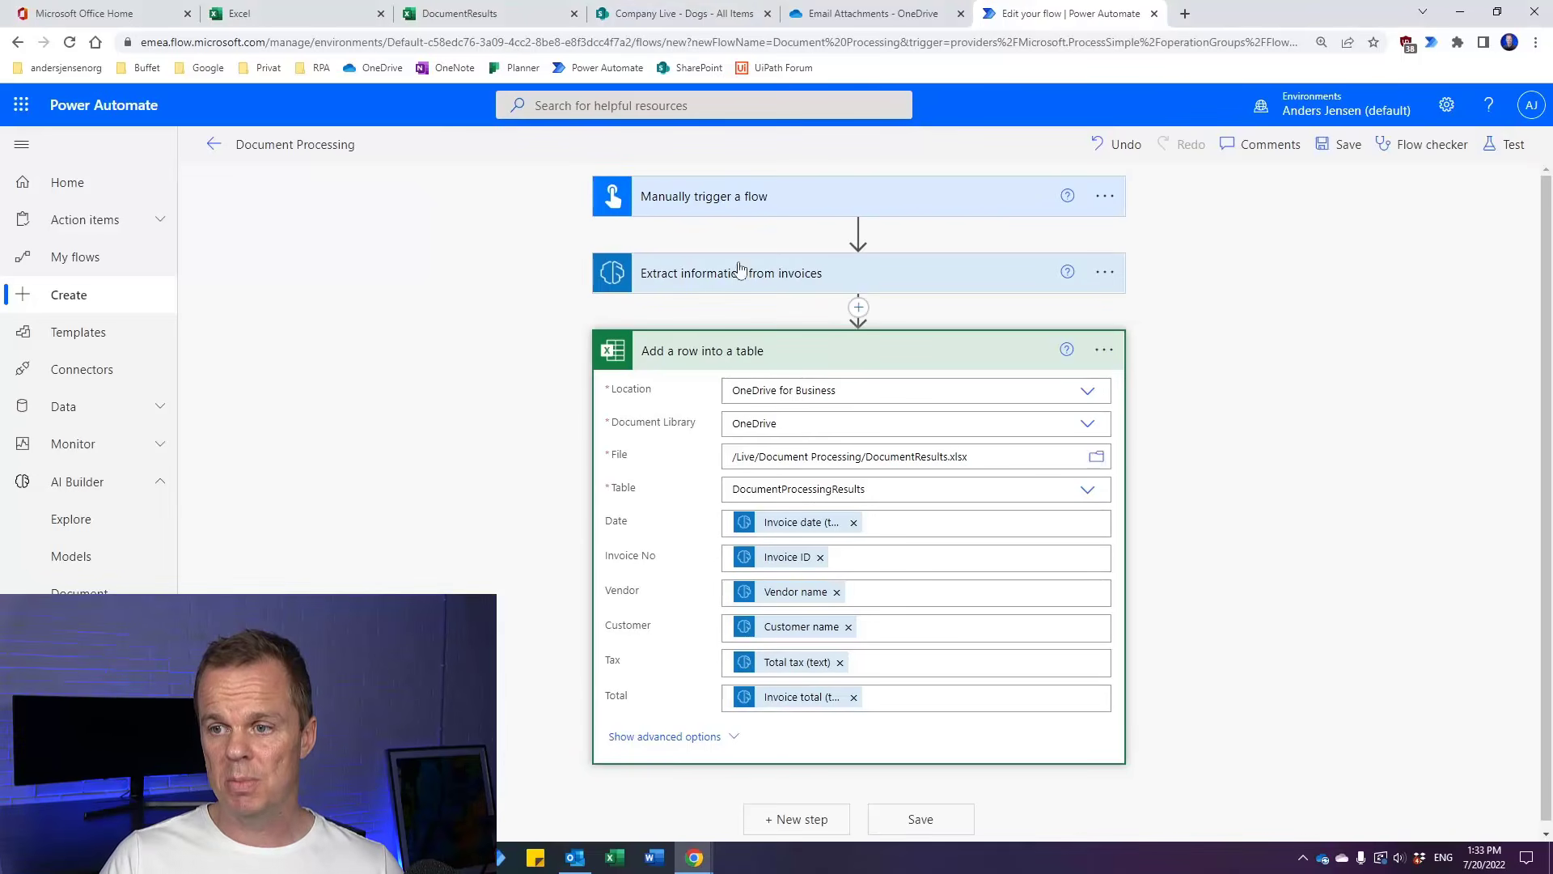
{"action": "left_click", "coordinate": [1128, 178]}
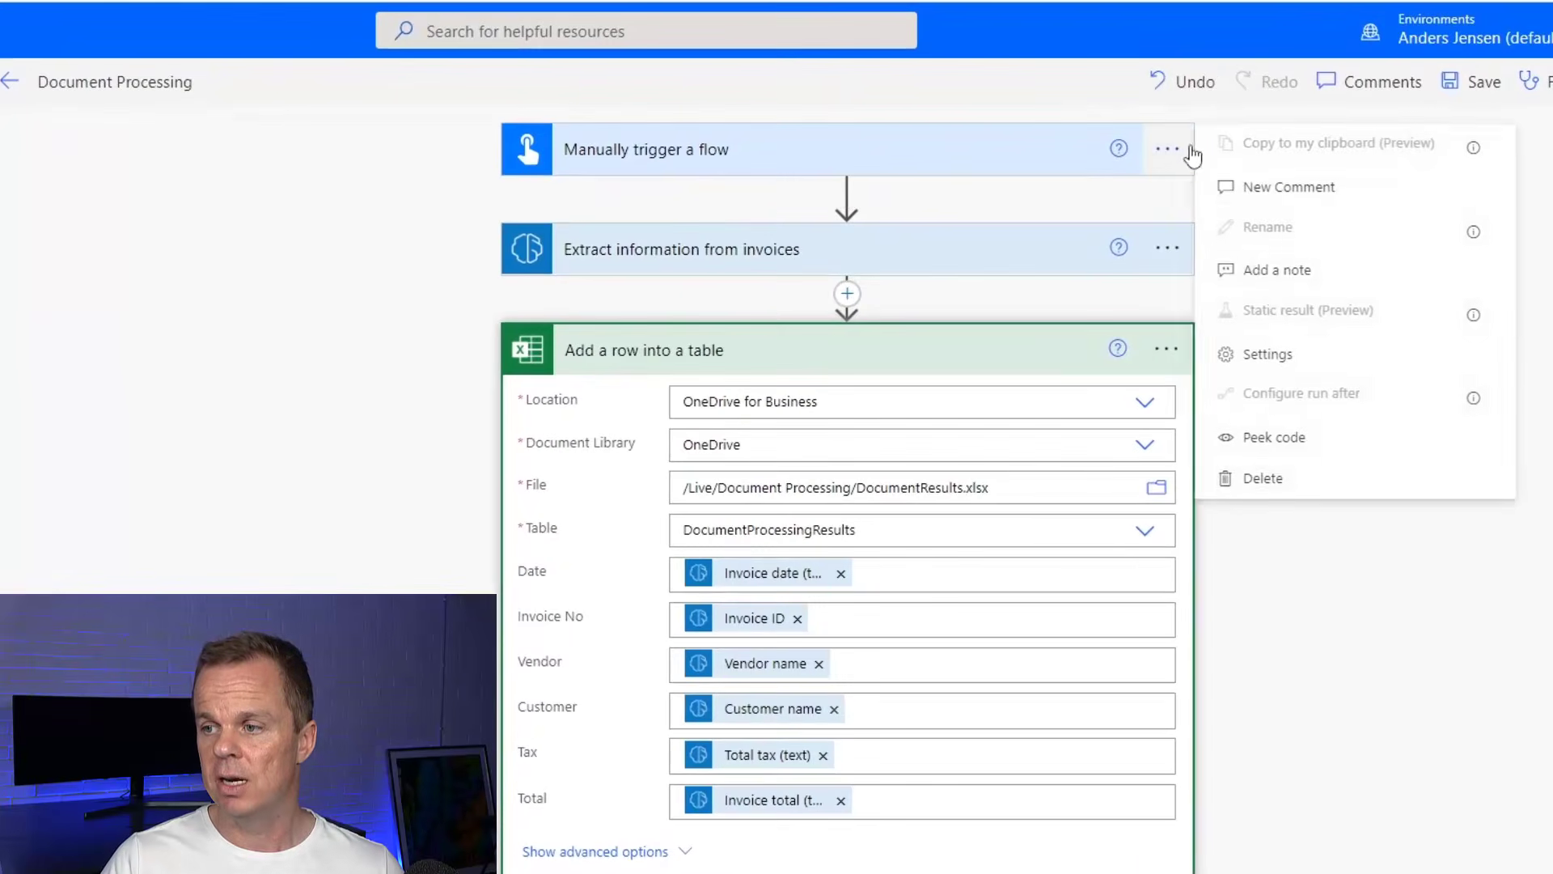
{"action": "left_click", "coordinate": [1263, 481]}
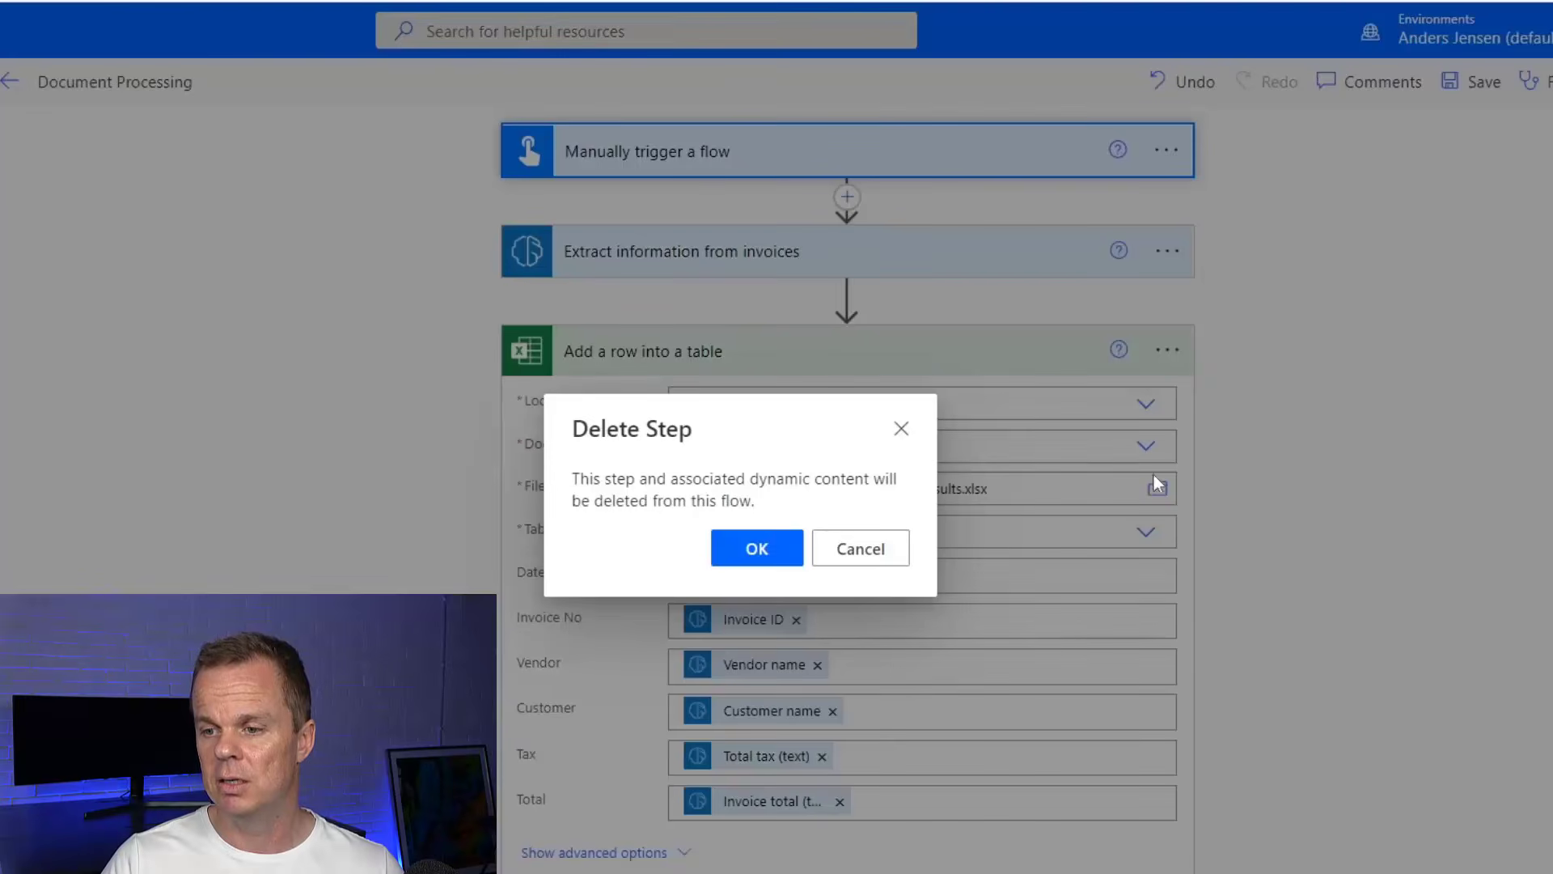
{"action": "left_click", "coordinate": [734, 556]}
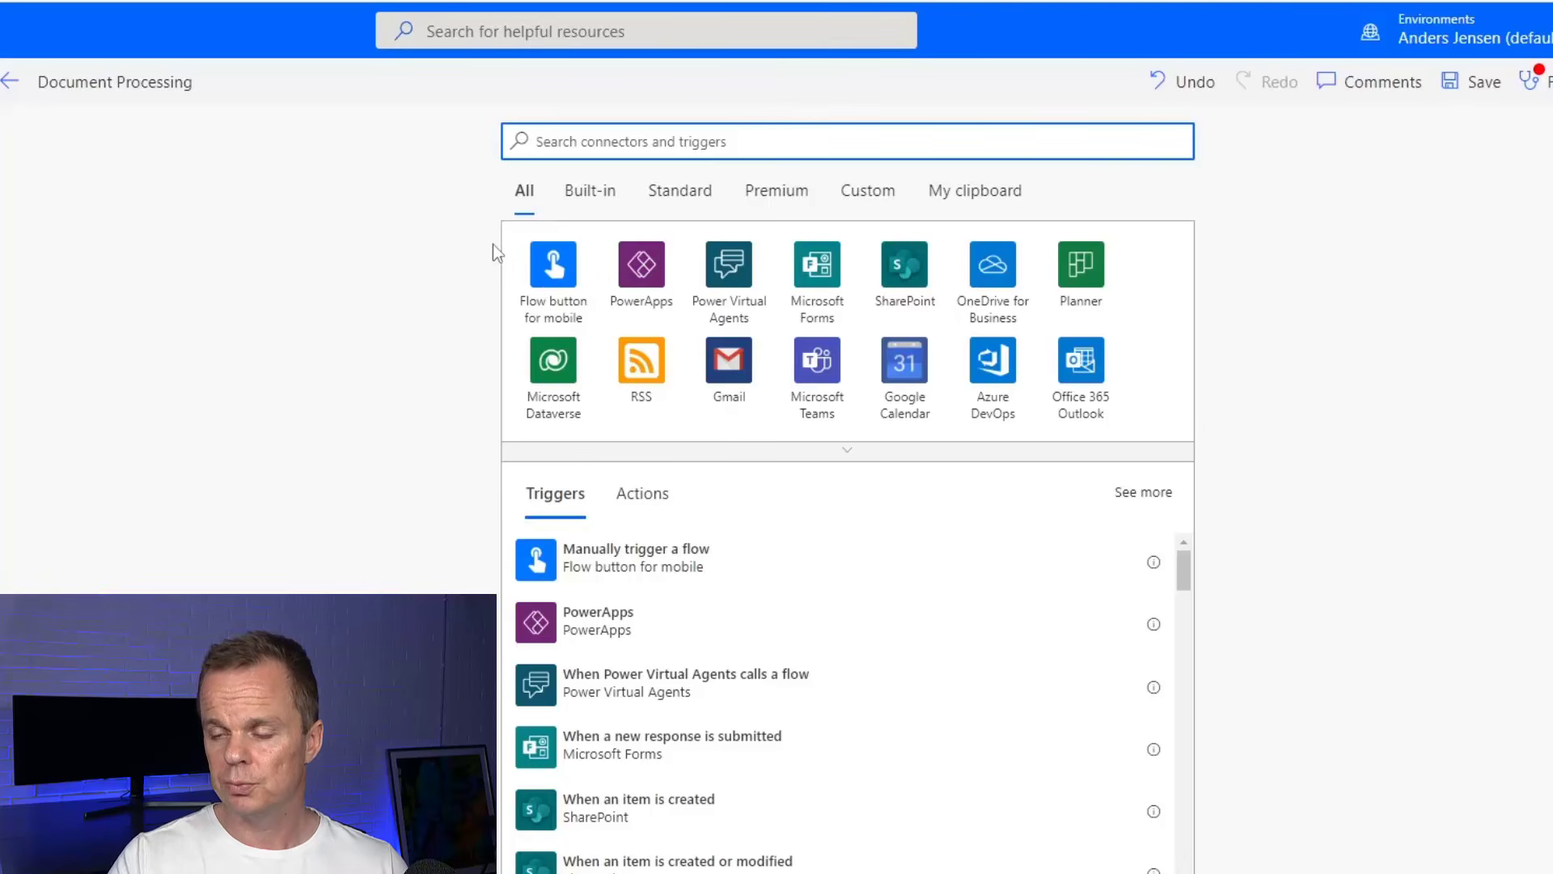
{"action": "left_click", "coordinate": [1007, 314]}
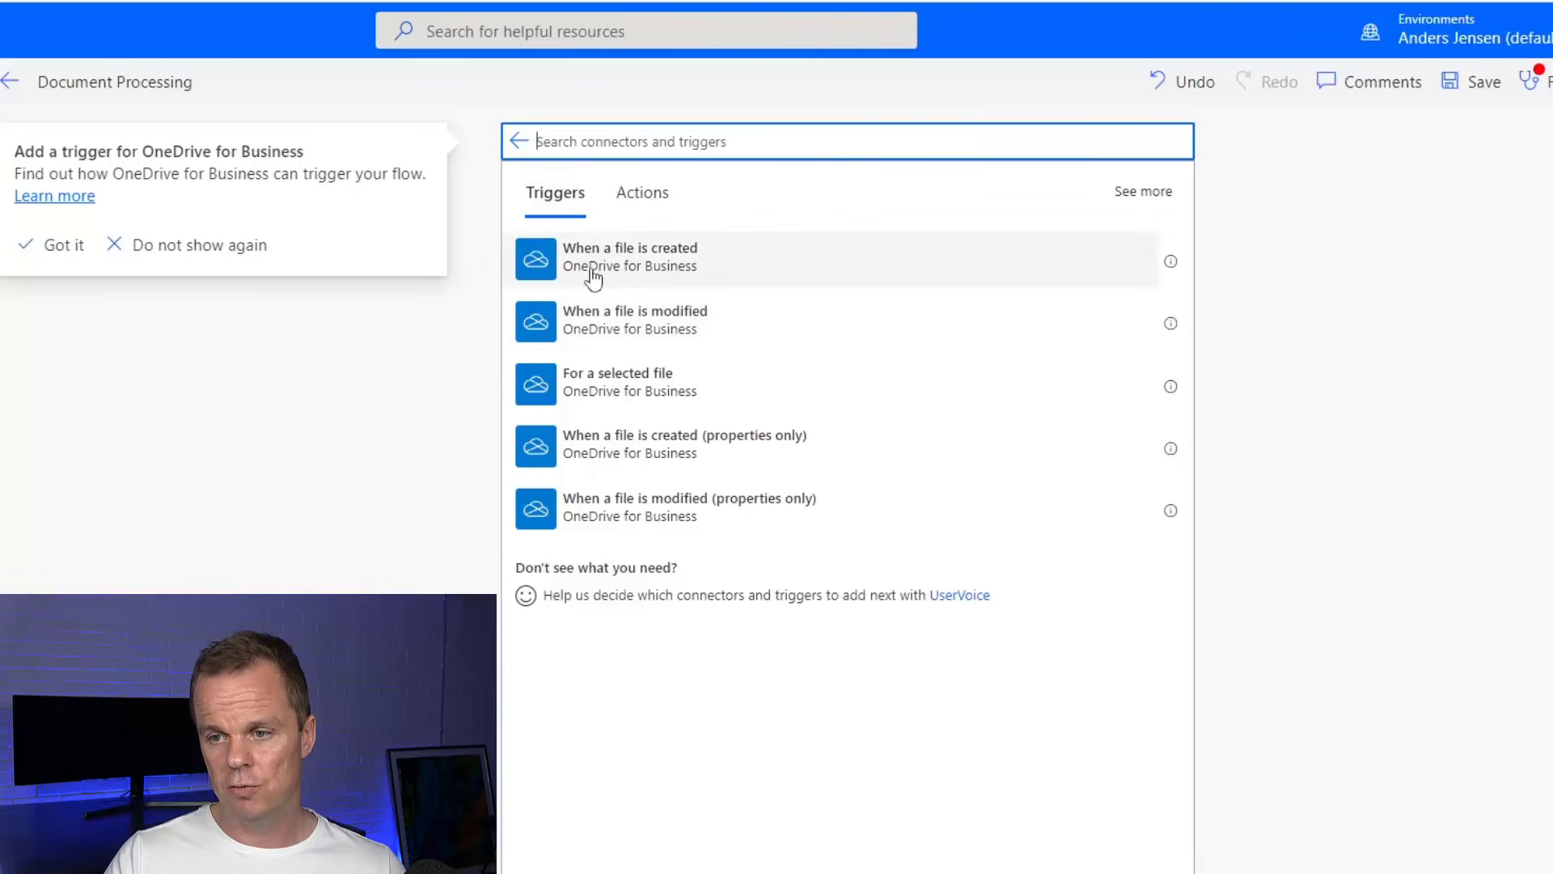
{"action": "left_click", "coordinate": [648, 277]}
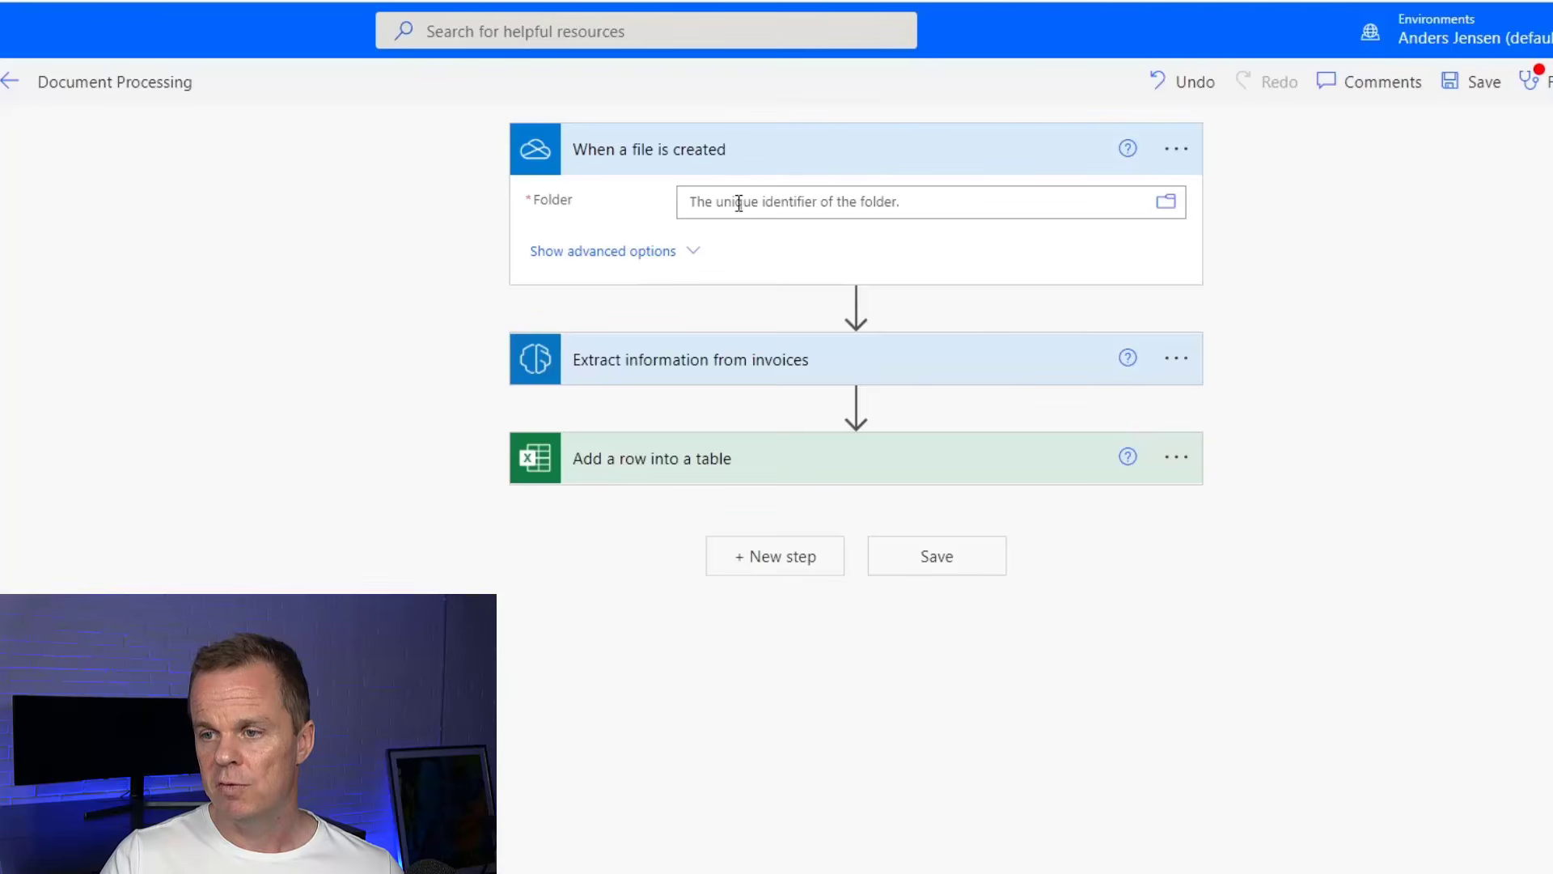
Set the trigger's folder to /Live/Document Processing/Drop Folder and review its advanced options
{"action": "left_click", "coordinate": [1167, 212]}
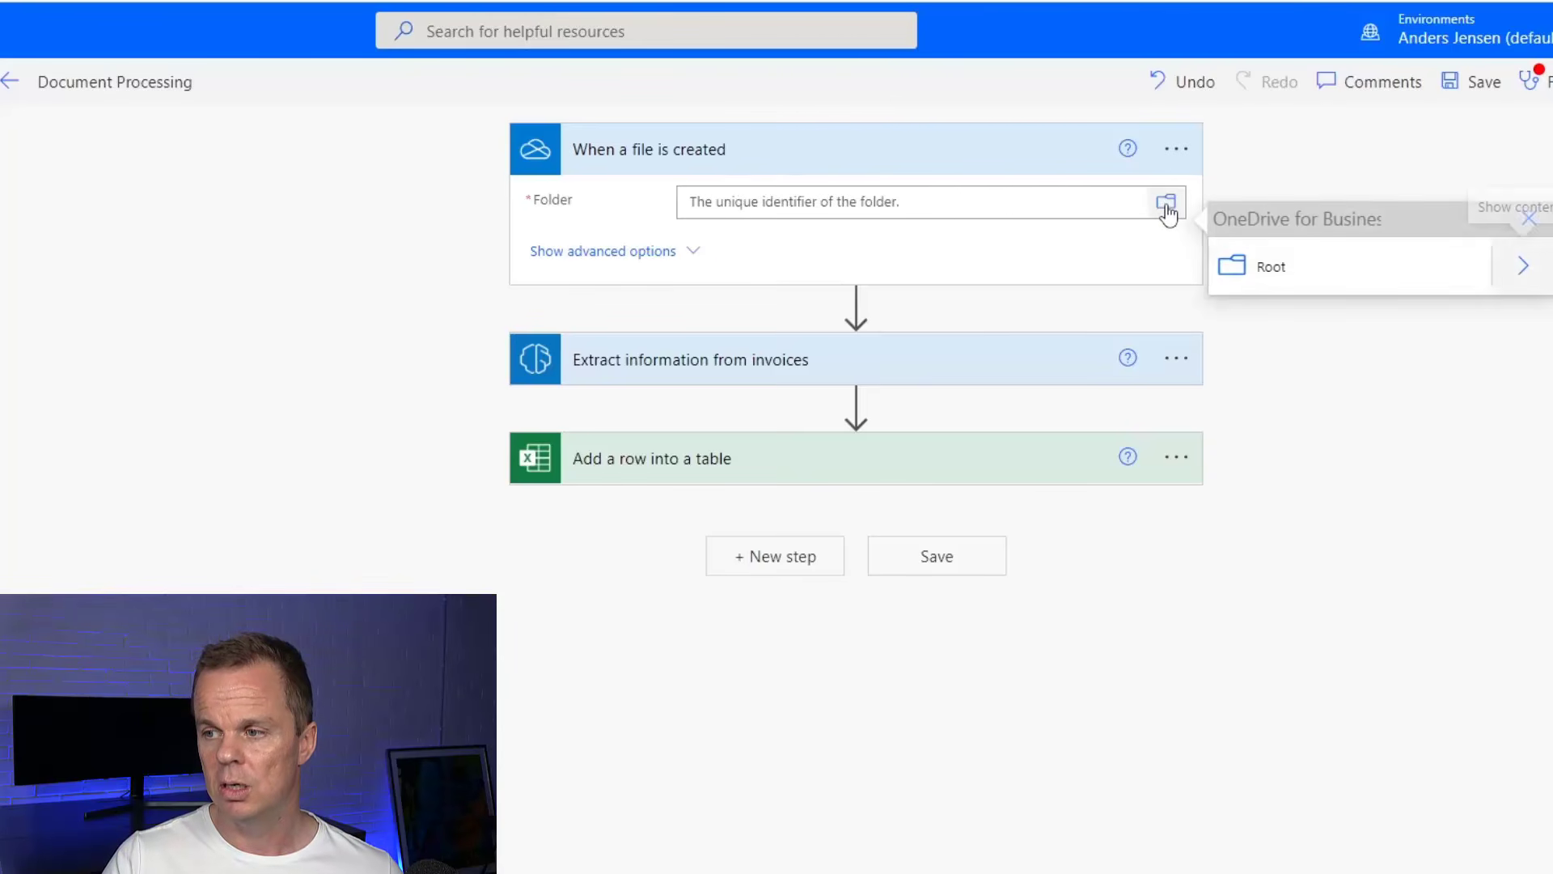
{"action": "left_click", "coordinate": [1539, 282]}
{"action": "scroll", "coordinate": [1430, 491], "scroll_direction": "down", "scroll_amount": 3}
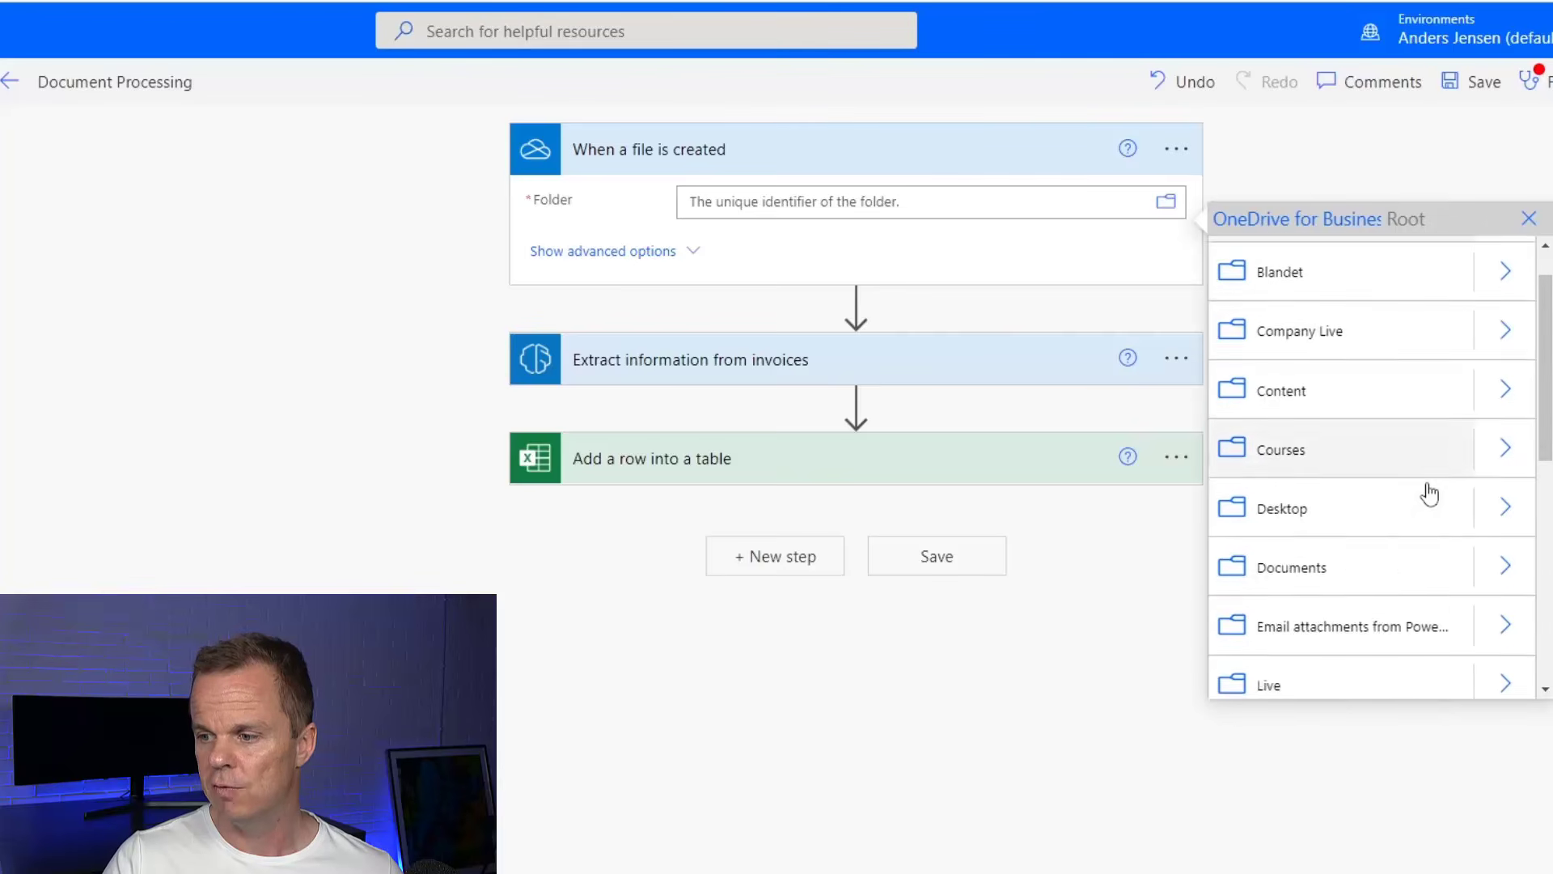
{"action": "left_click", "coordinate": [1506, 527]}
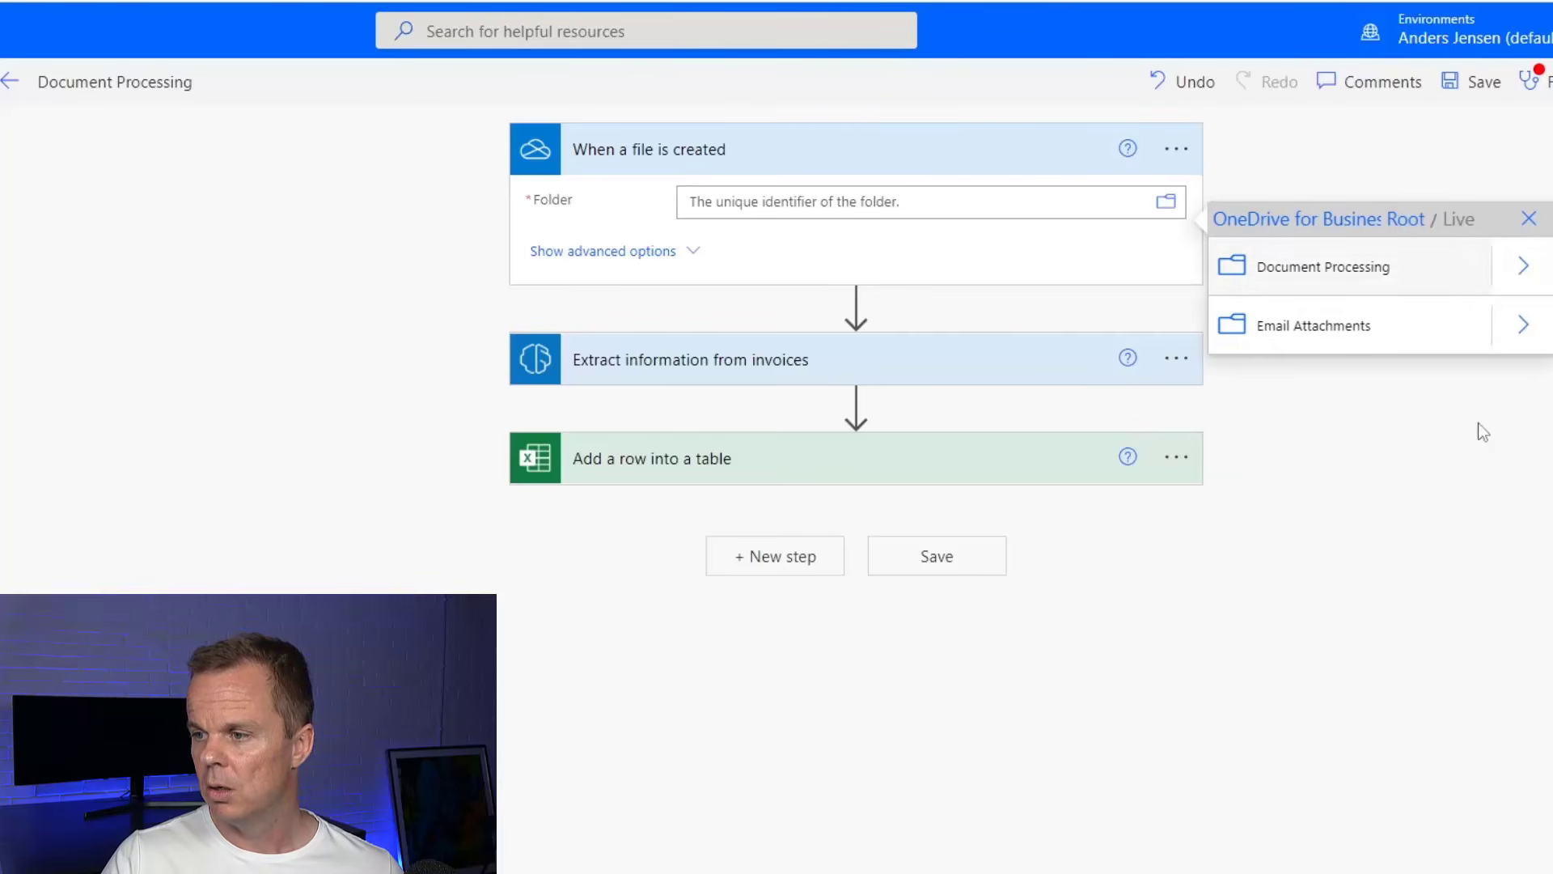
{"action": "left_click", "coordinate": [1516, 268]}
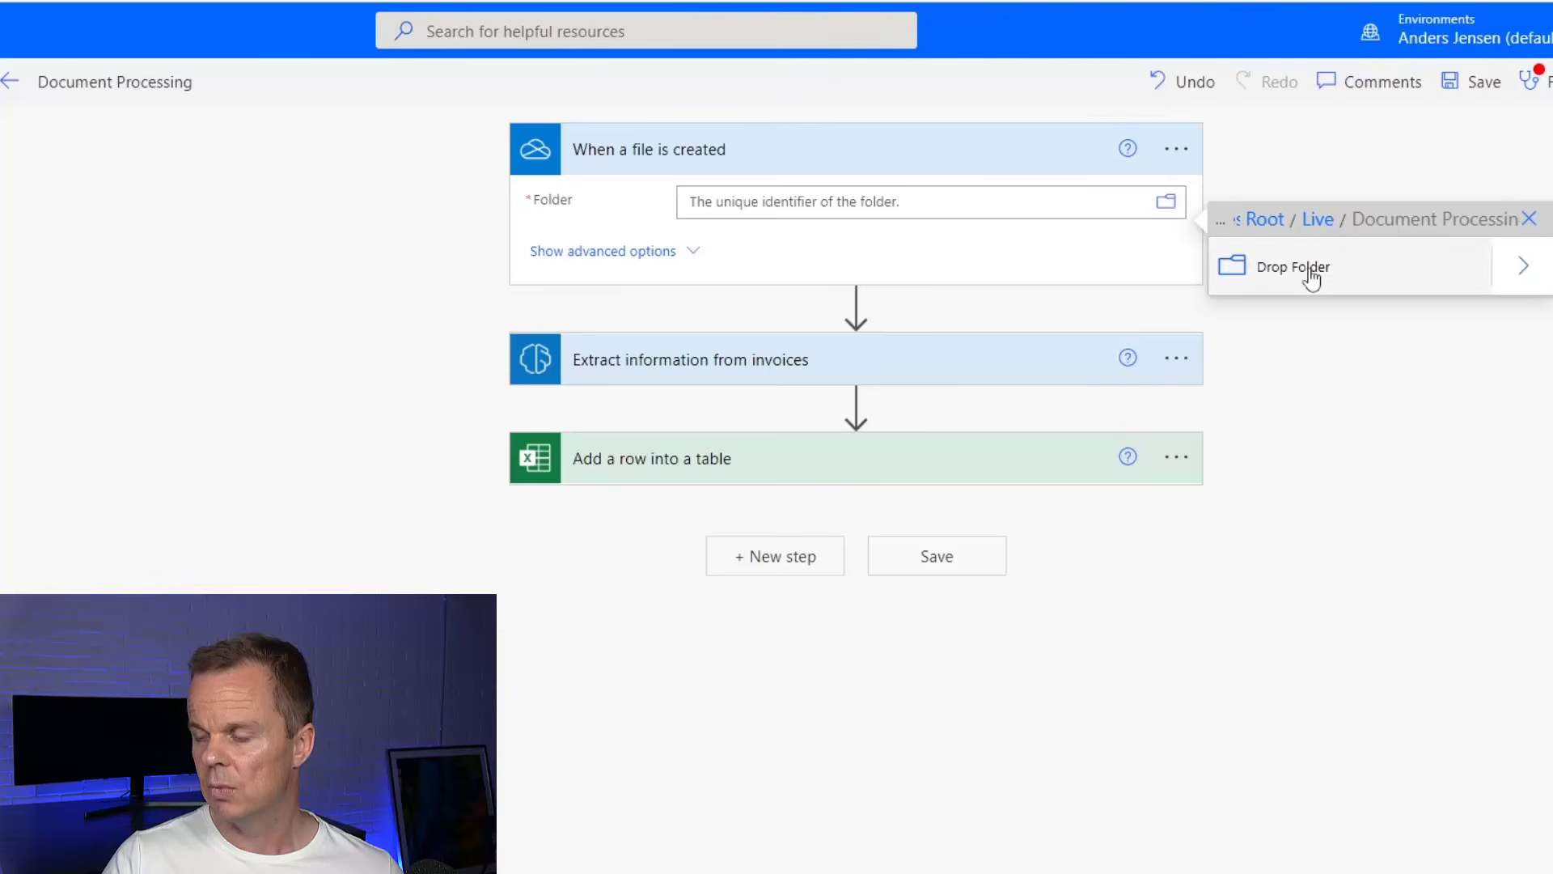
{"action": "left_click", "coordinate": [1310, 271]}
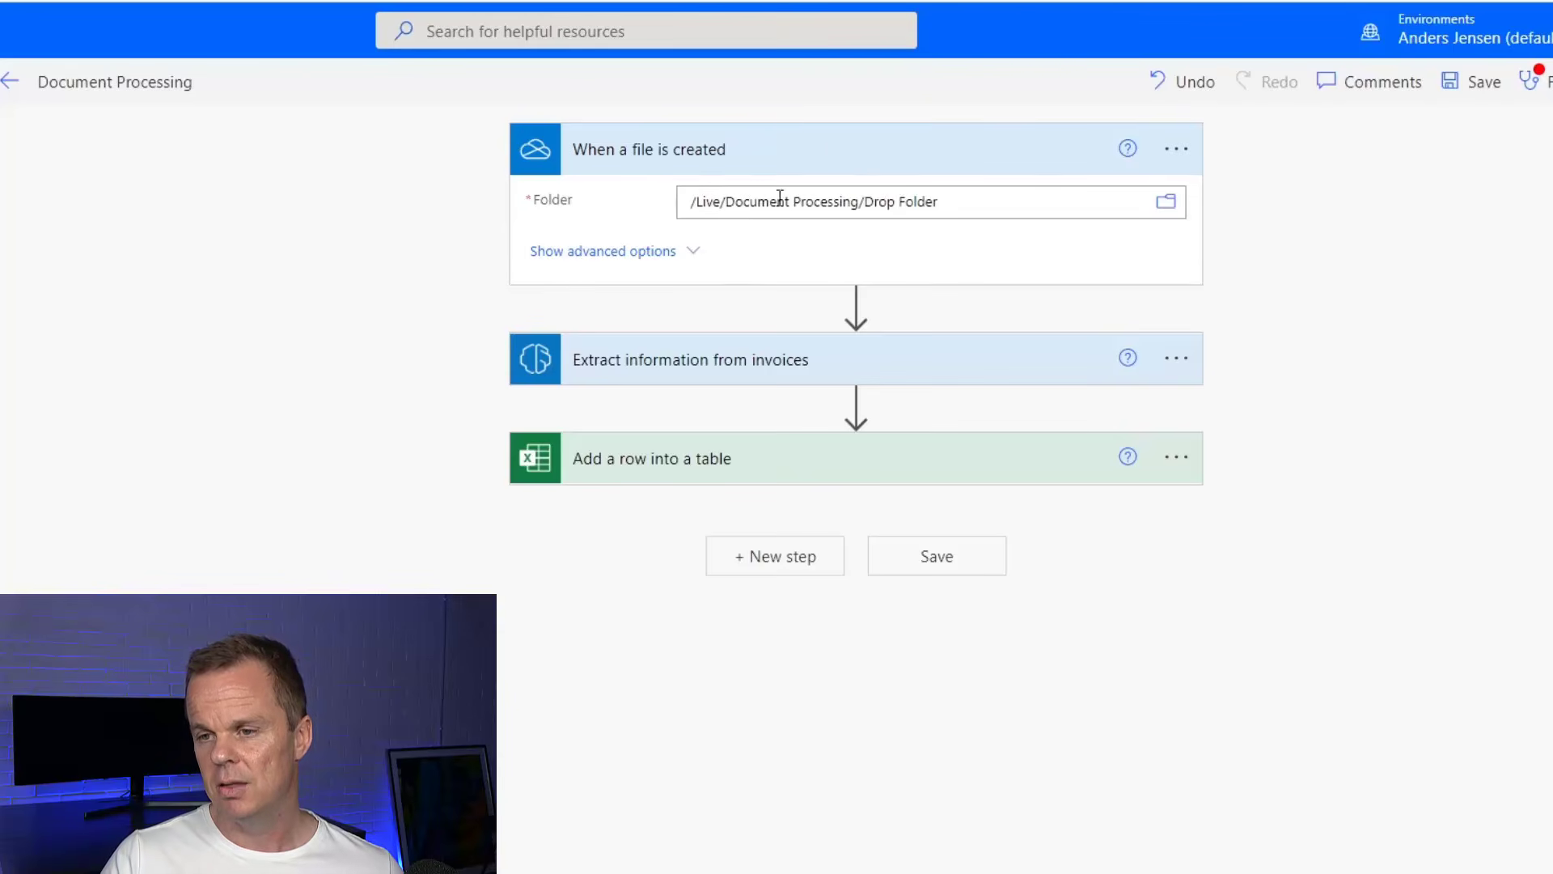
{"action": "left_click", "coordinate": [692, 254]}
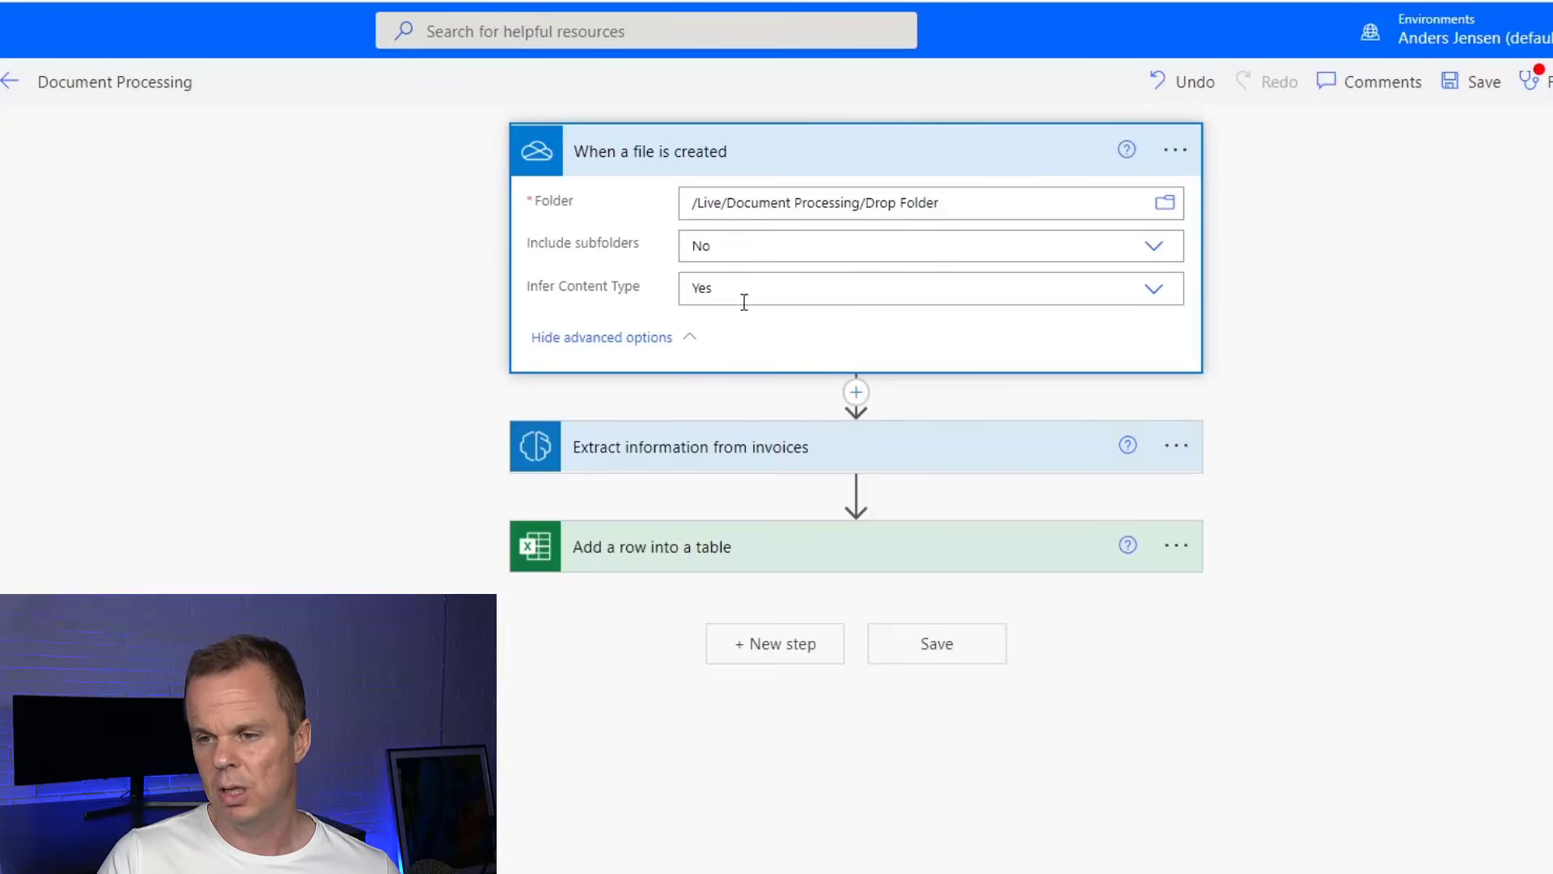
{"action": "left_click", "coordinate": [692, 348]}
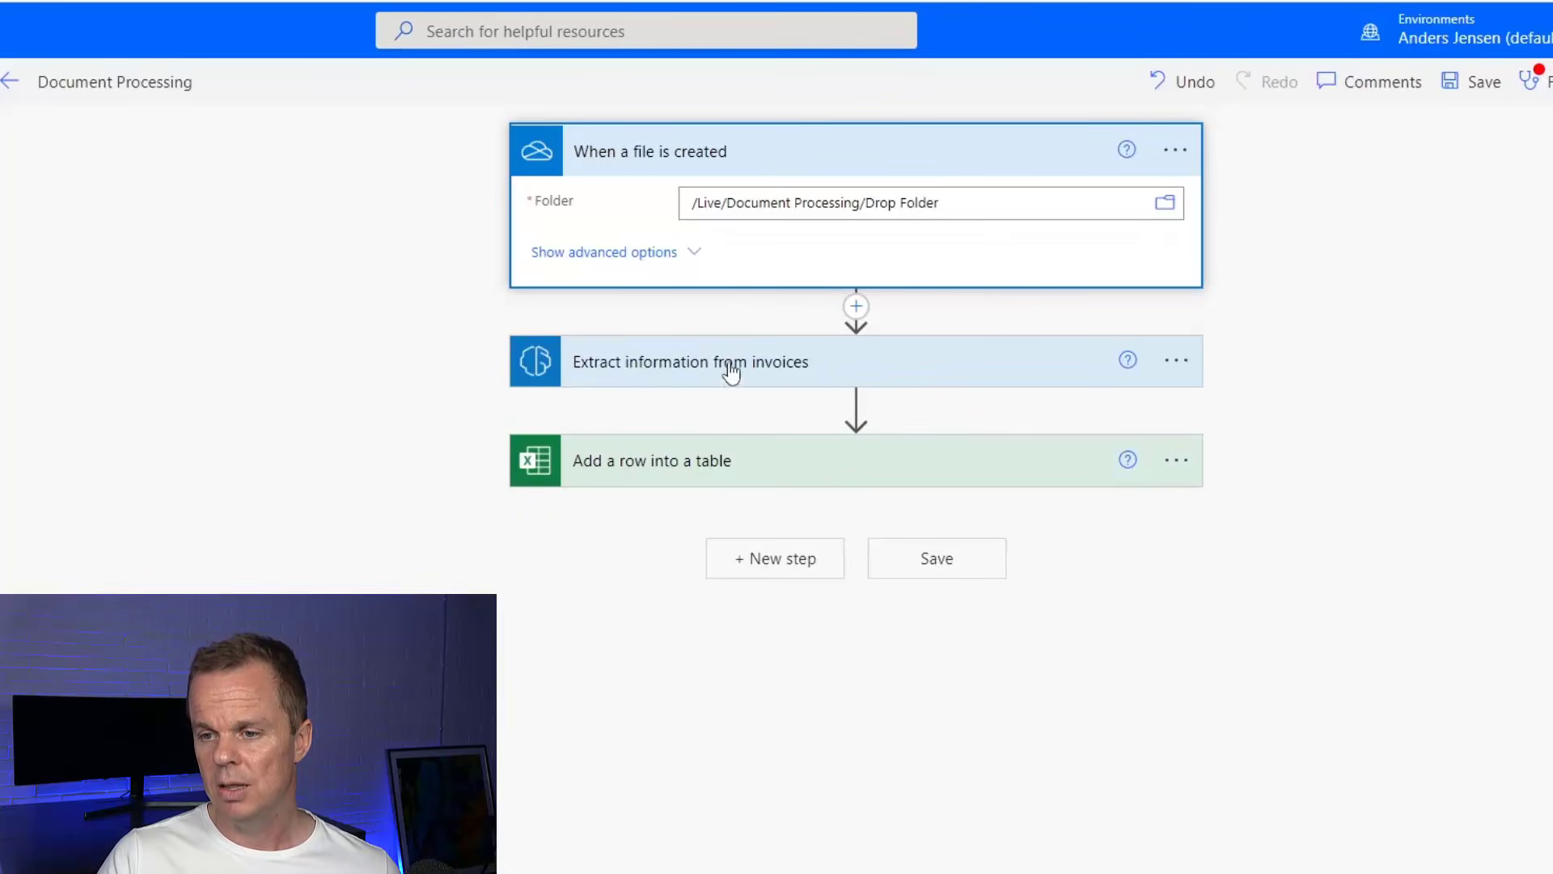
Use the trigger's File content as the invoice file in Extract information from invoices, save the flow and return to its details page
{"action": "left_click", "coordinate": [692, 371]}
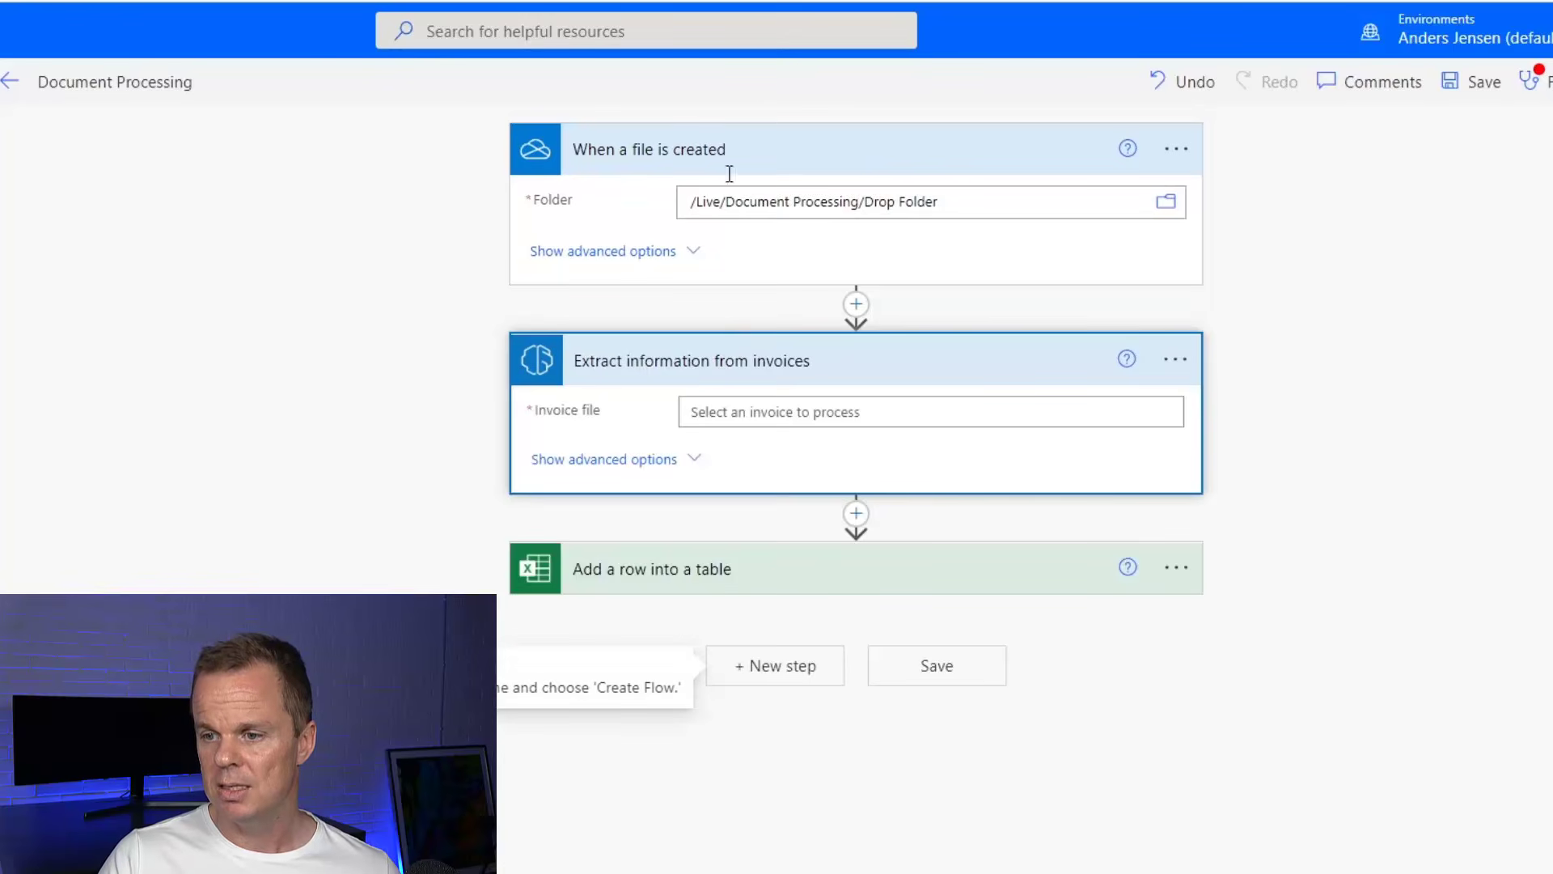
{"action": "left_click", "coordinate": [728, 404]}
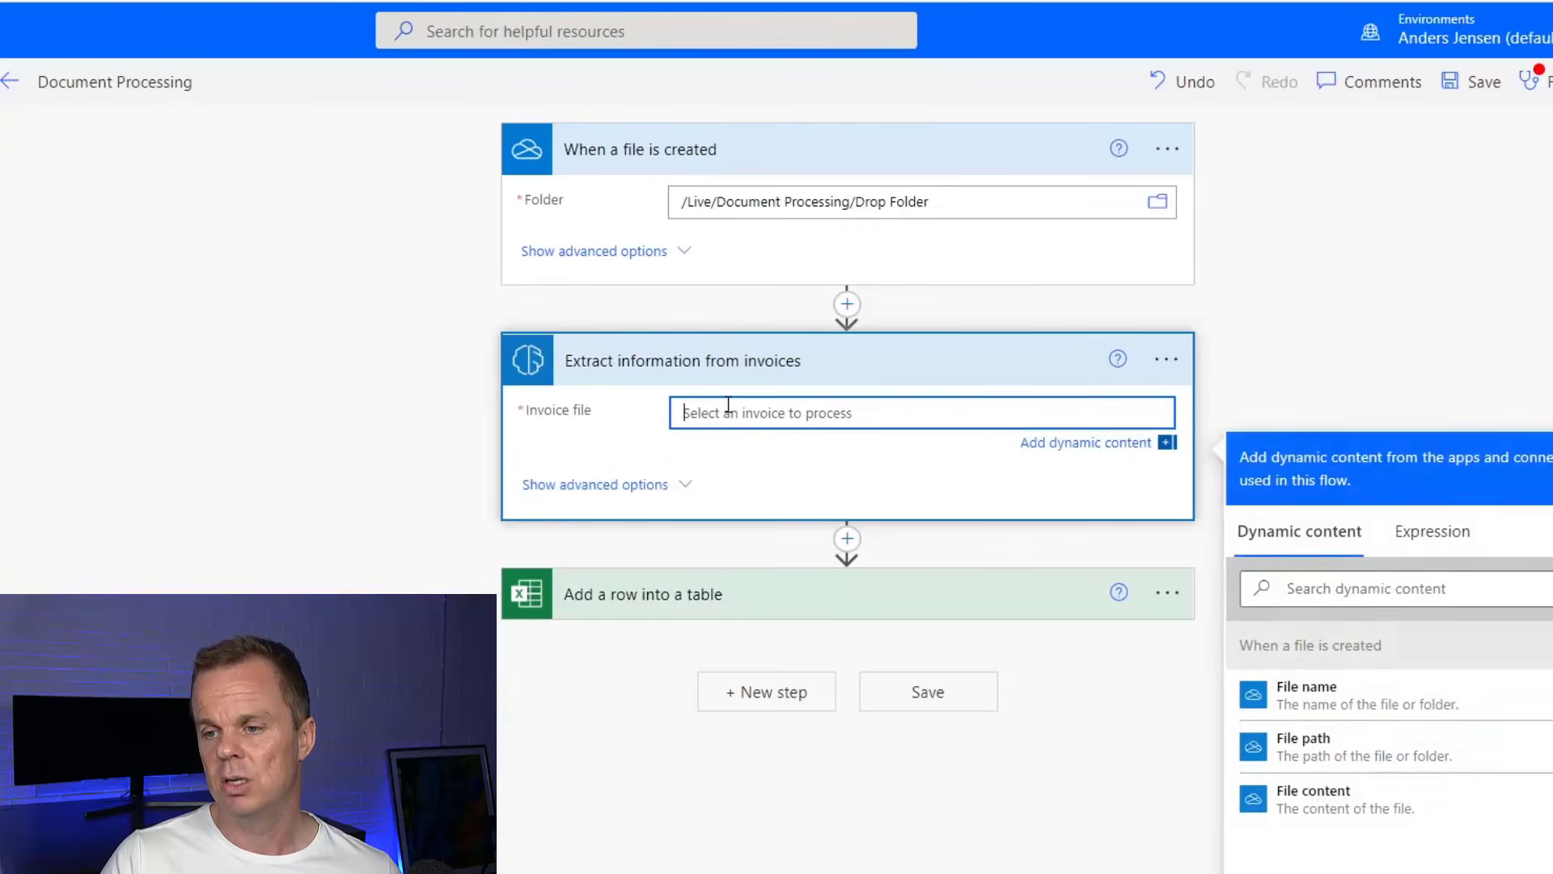
{"action": "left_click", "coordinate": [1334, 809]}
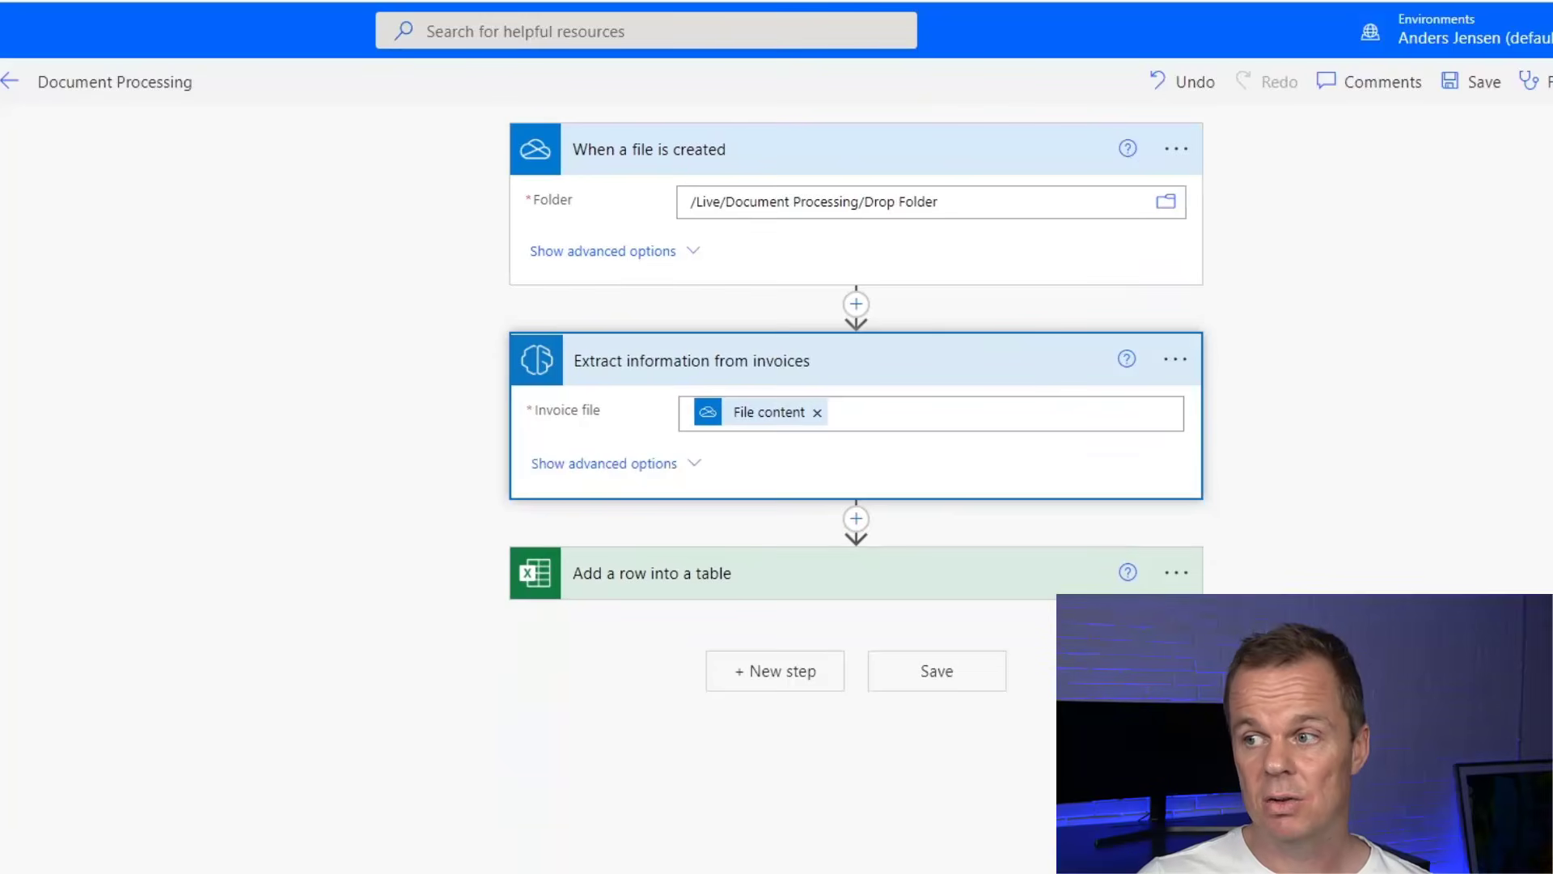
{"action": "left_click", "coordinate": [1467, 78]}
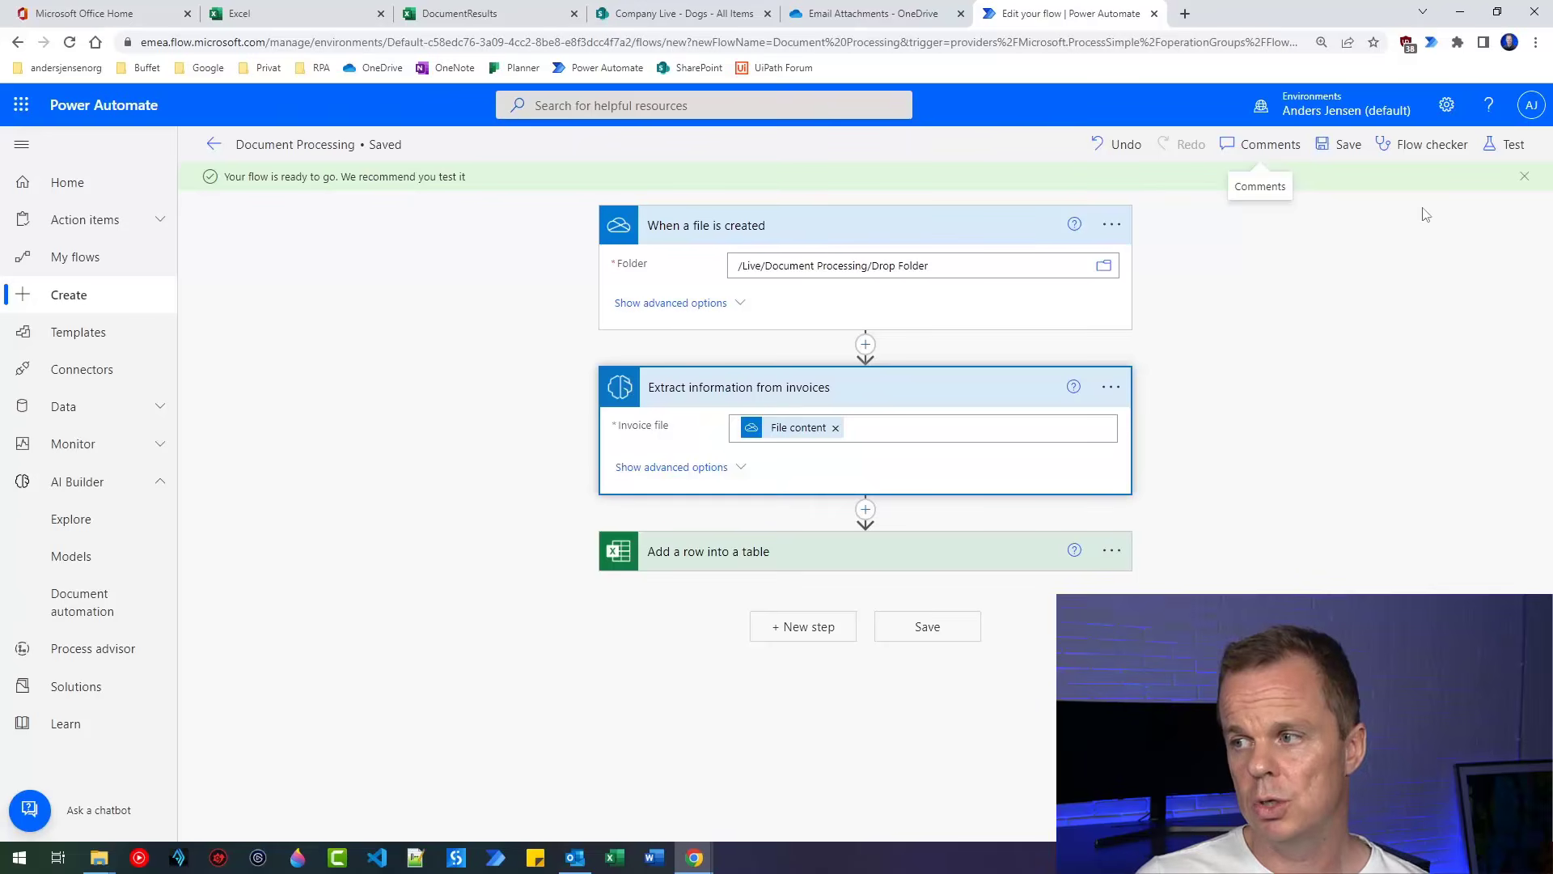
{"action": "left_click", "coordinate": [214, 144]}
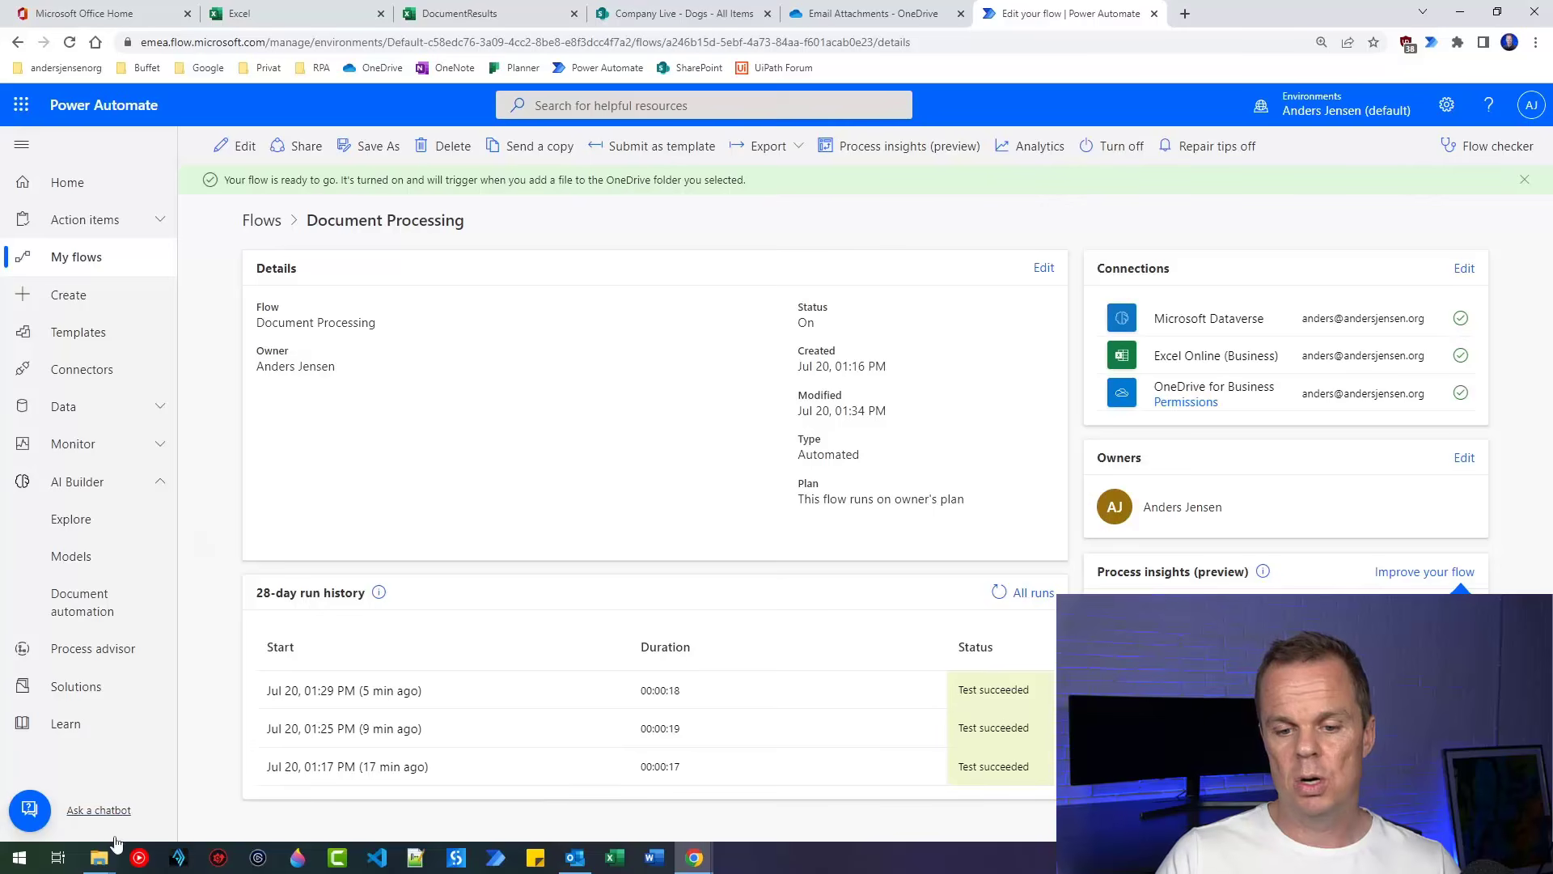
Place the Drop Folder window beside a second File Explorer window showing the OneDrive_1_7-20-2022 folder on the C: drive
{"action": "mouse_move", "coordinate": [103, 864]}
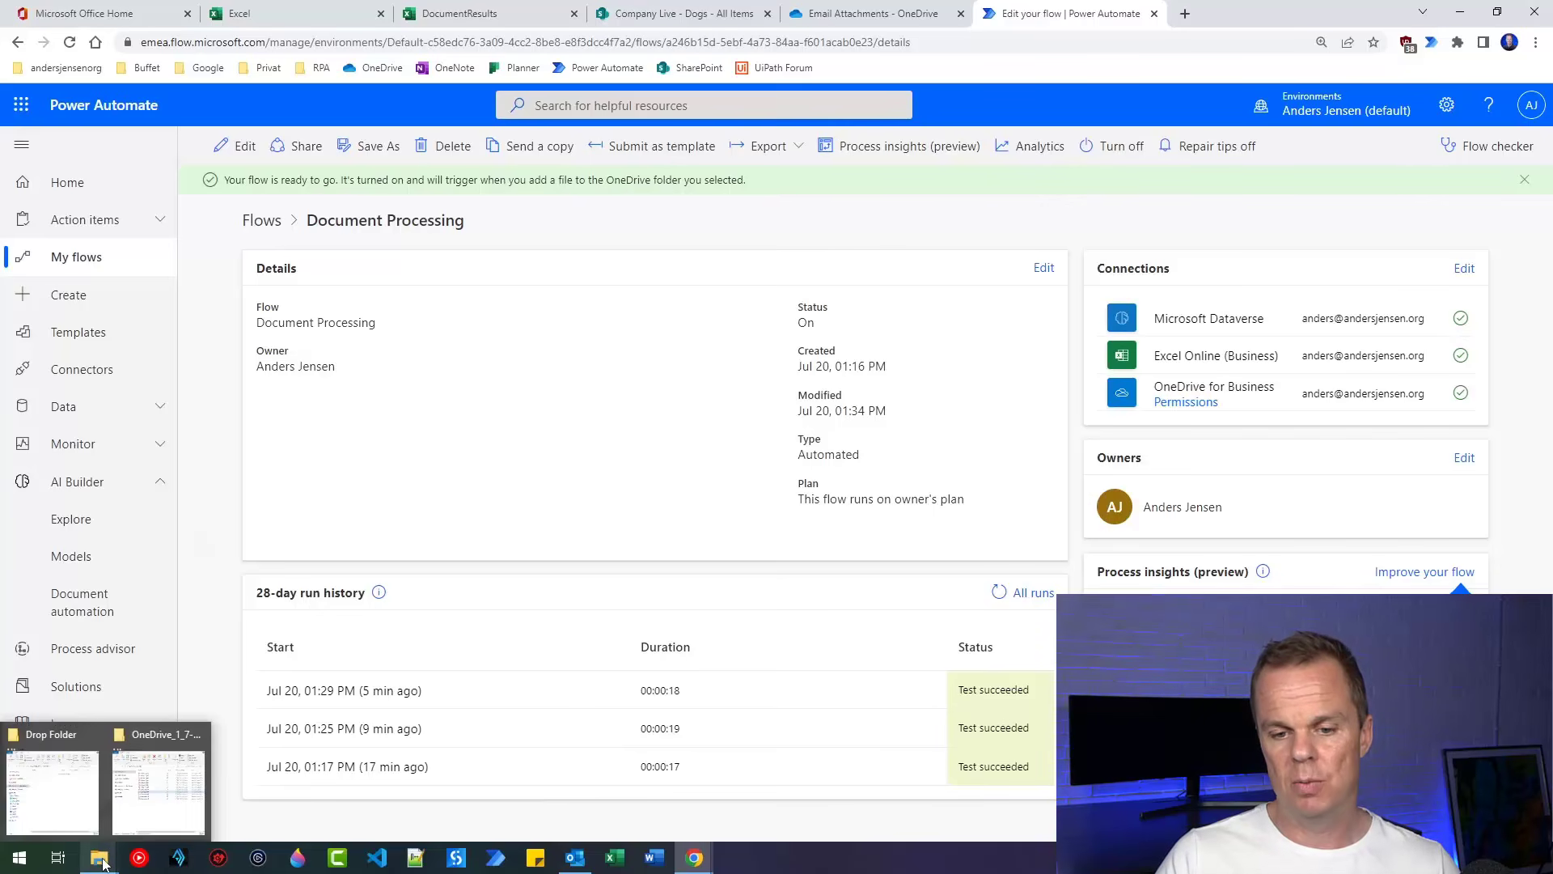
{"action": "left_click", "coordinate": [53, 788]}
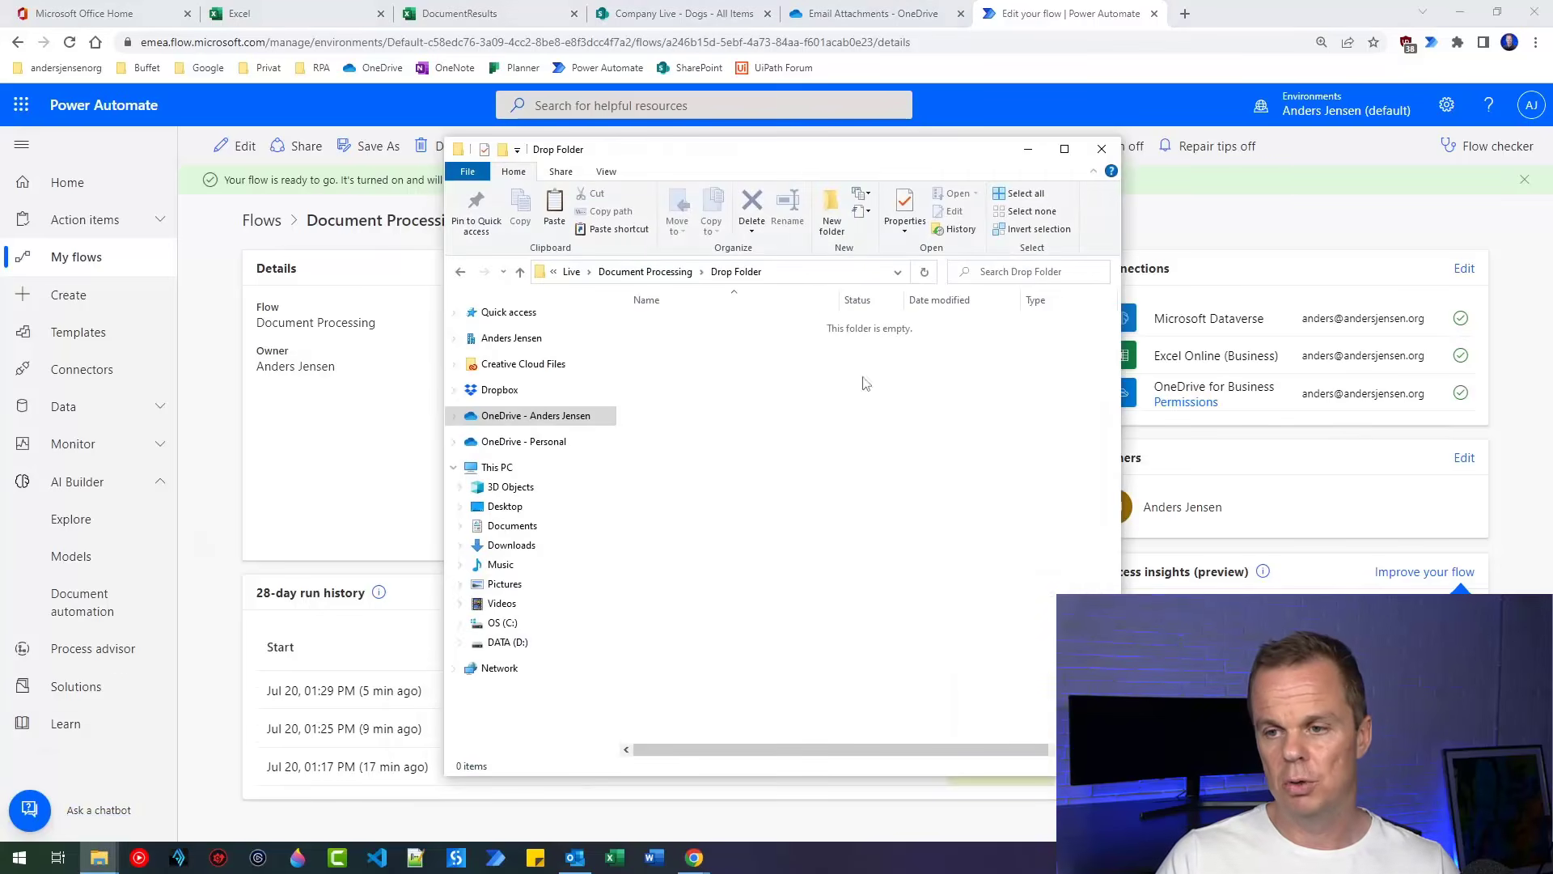
{"action": "left_click_drag", "start_coordinate": [808, 149], "coordinate": [1182, 114]}
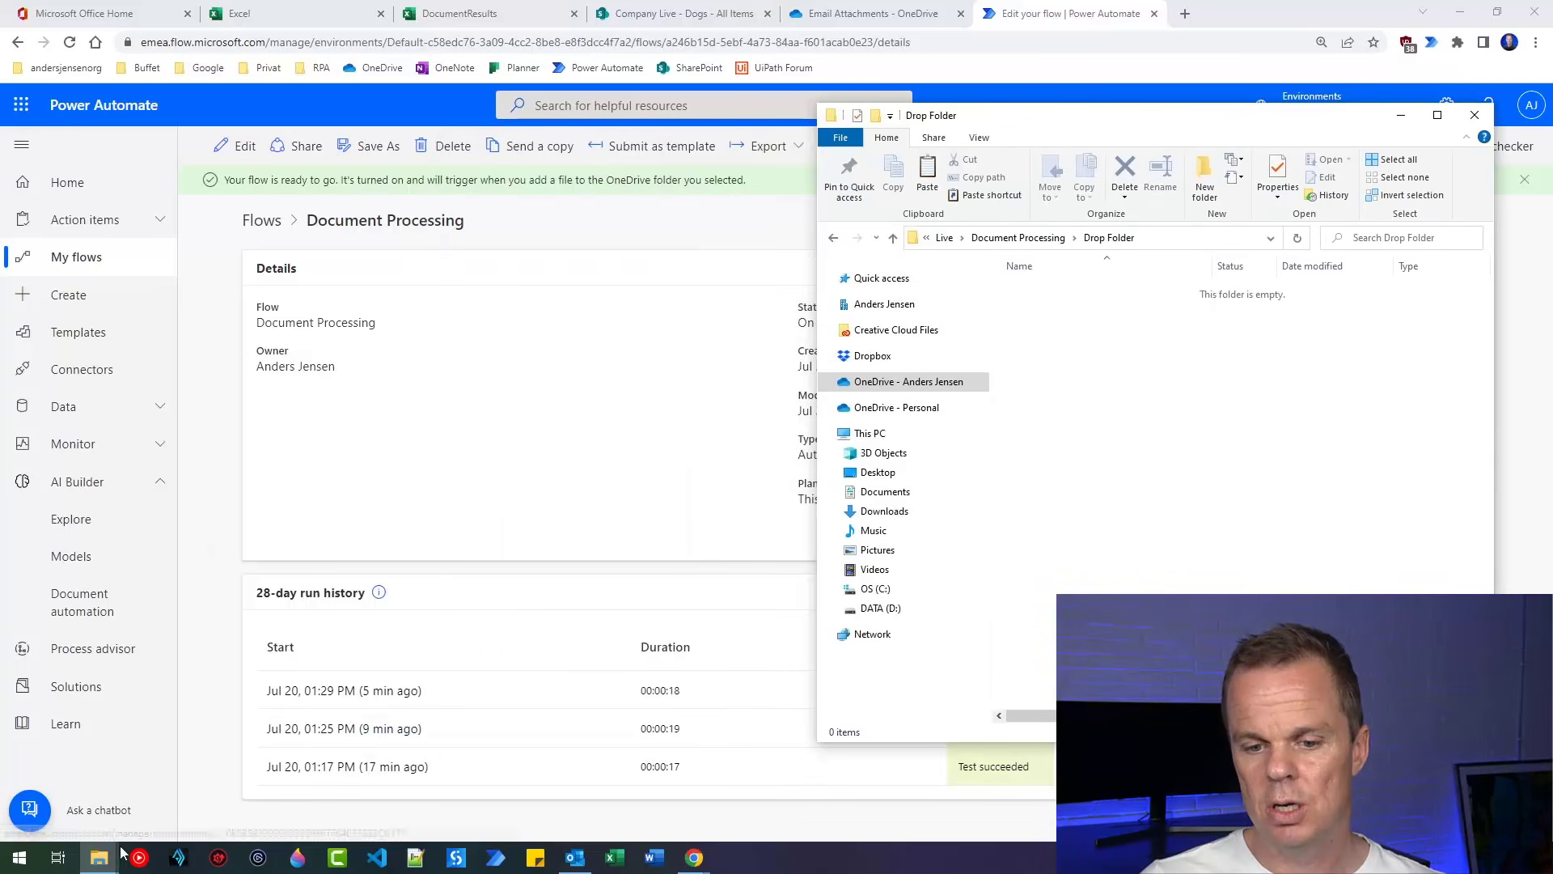
{"action": "mouse_move", "coordinate": [113, 856]}
{"action": "left_click", "coordinate": [158, 784]}
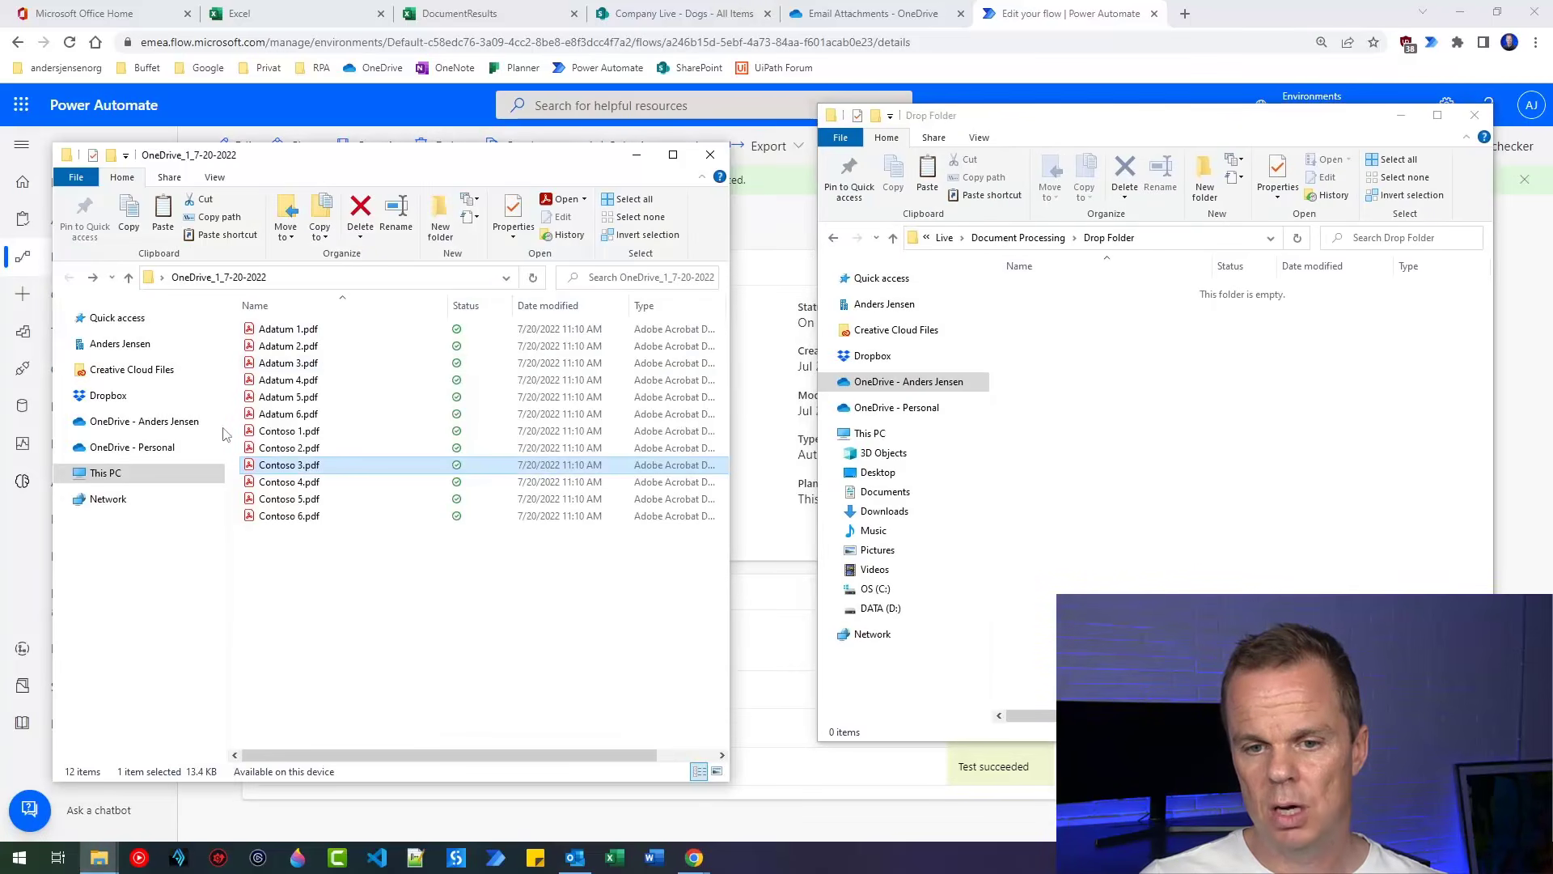
{"action": "left_click", "coordinate": [63, 475]}
{"action": "left_click", "coordinate": [109, 628]}
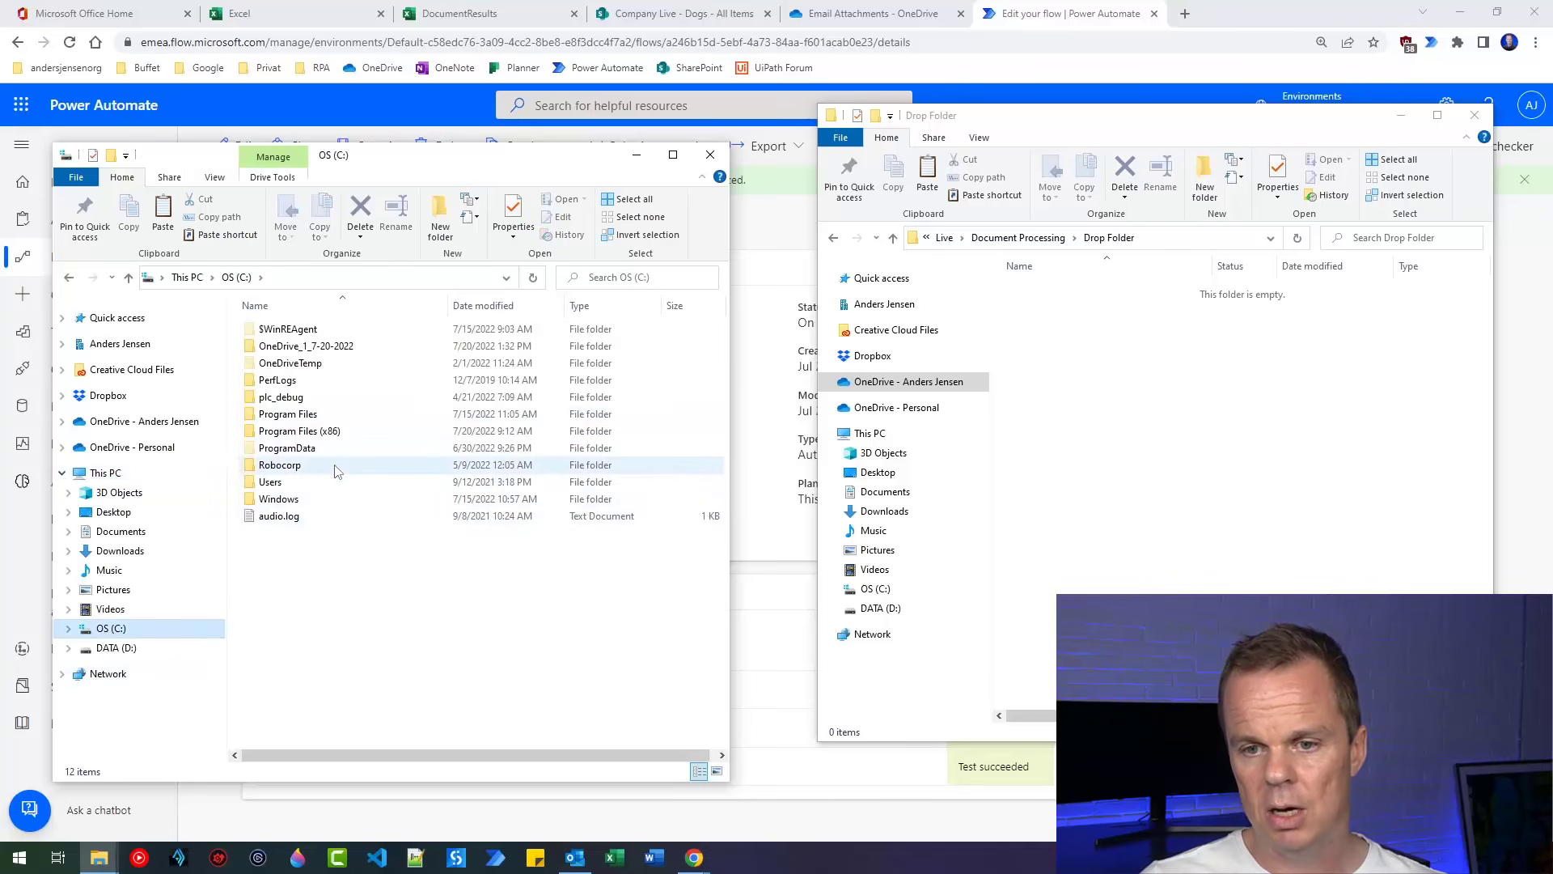
{"action": "double_click", "coordinate": [356, 347]}
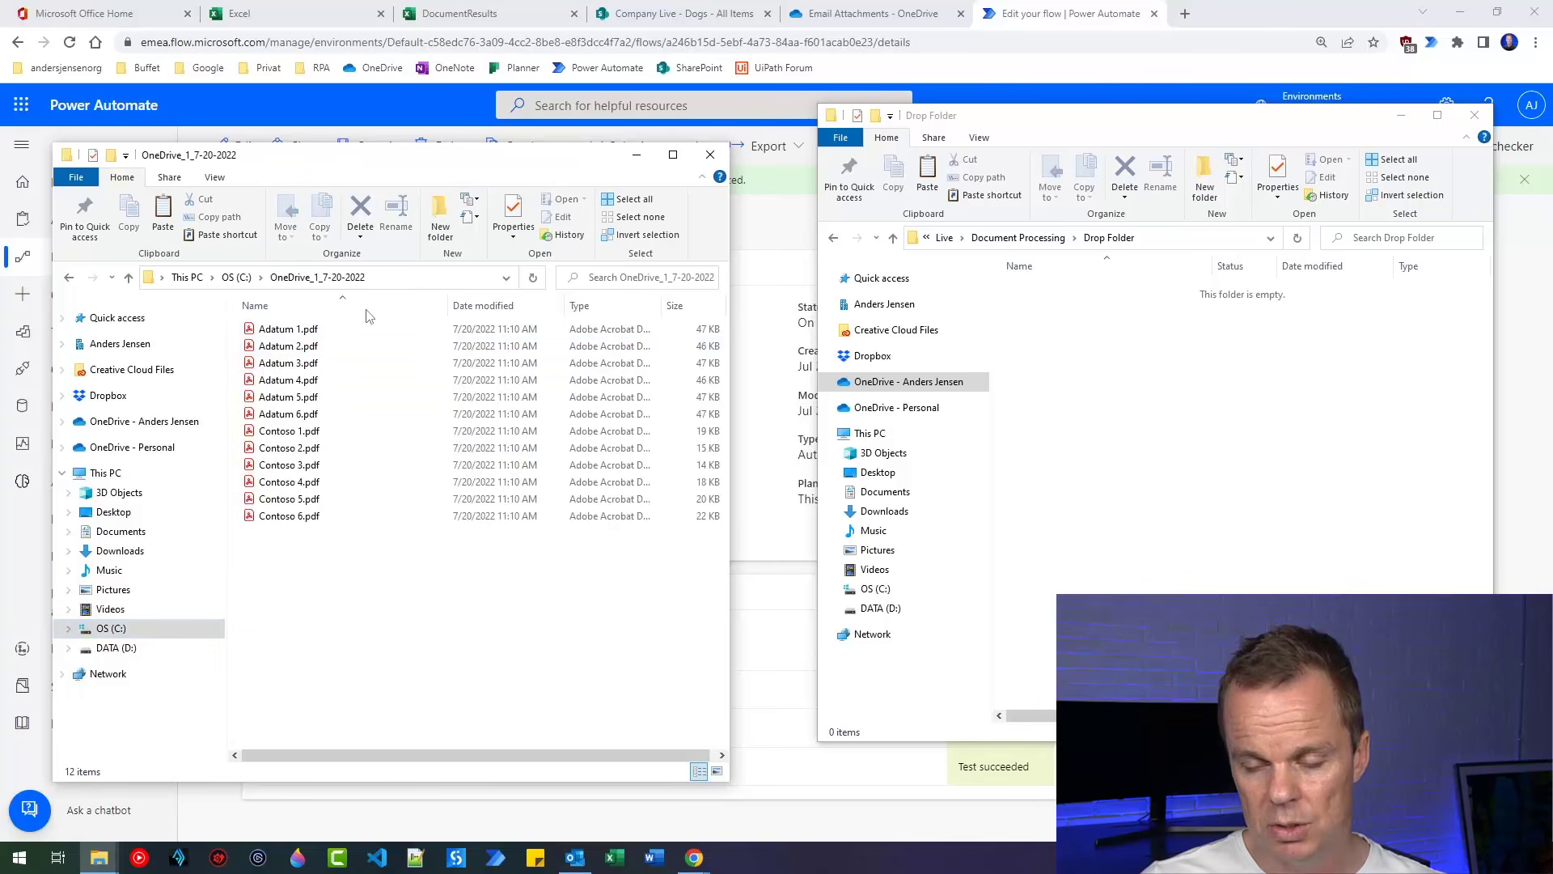
Move all invoice PDFs, Adatum 1.pdf through Contoso 6.pdf, from the OneDrive_1_7-20-2022 folder on C: into Drop Folder
{"action": "left_click", "coordinate": [307, 329]}
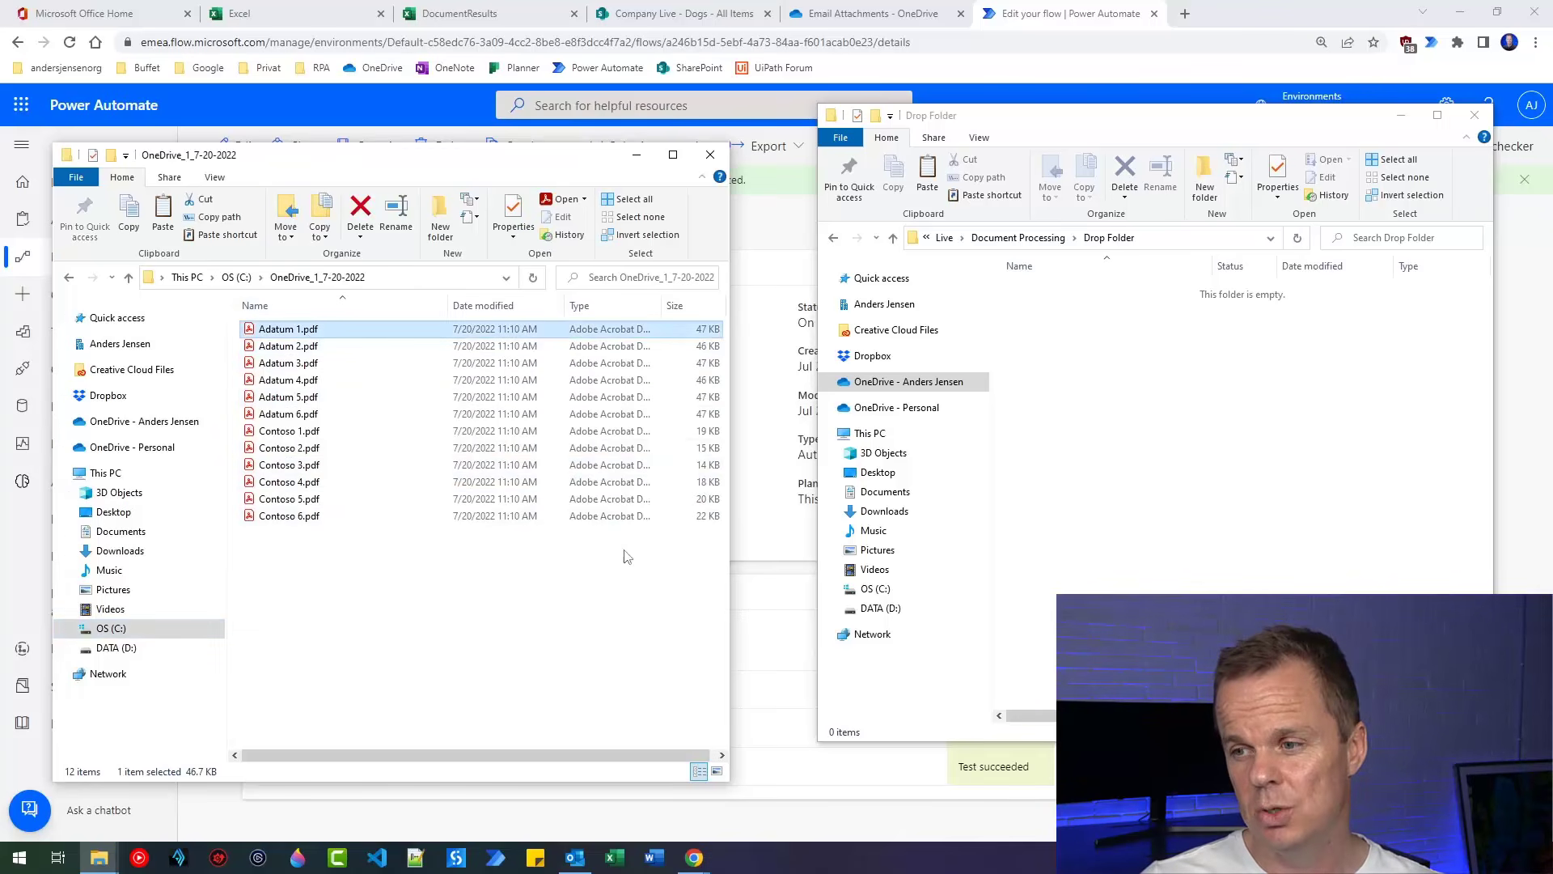
{"action": "left_click", "coordinate": [289, 516], "text": "shift"}
{"action": "left_click_drag", "start_coordinate": [296, 497], "coordinate": [1201, 558]}
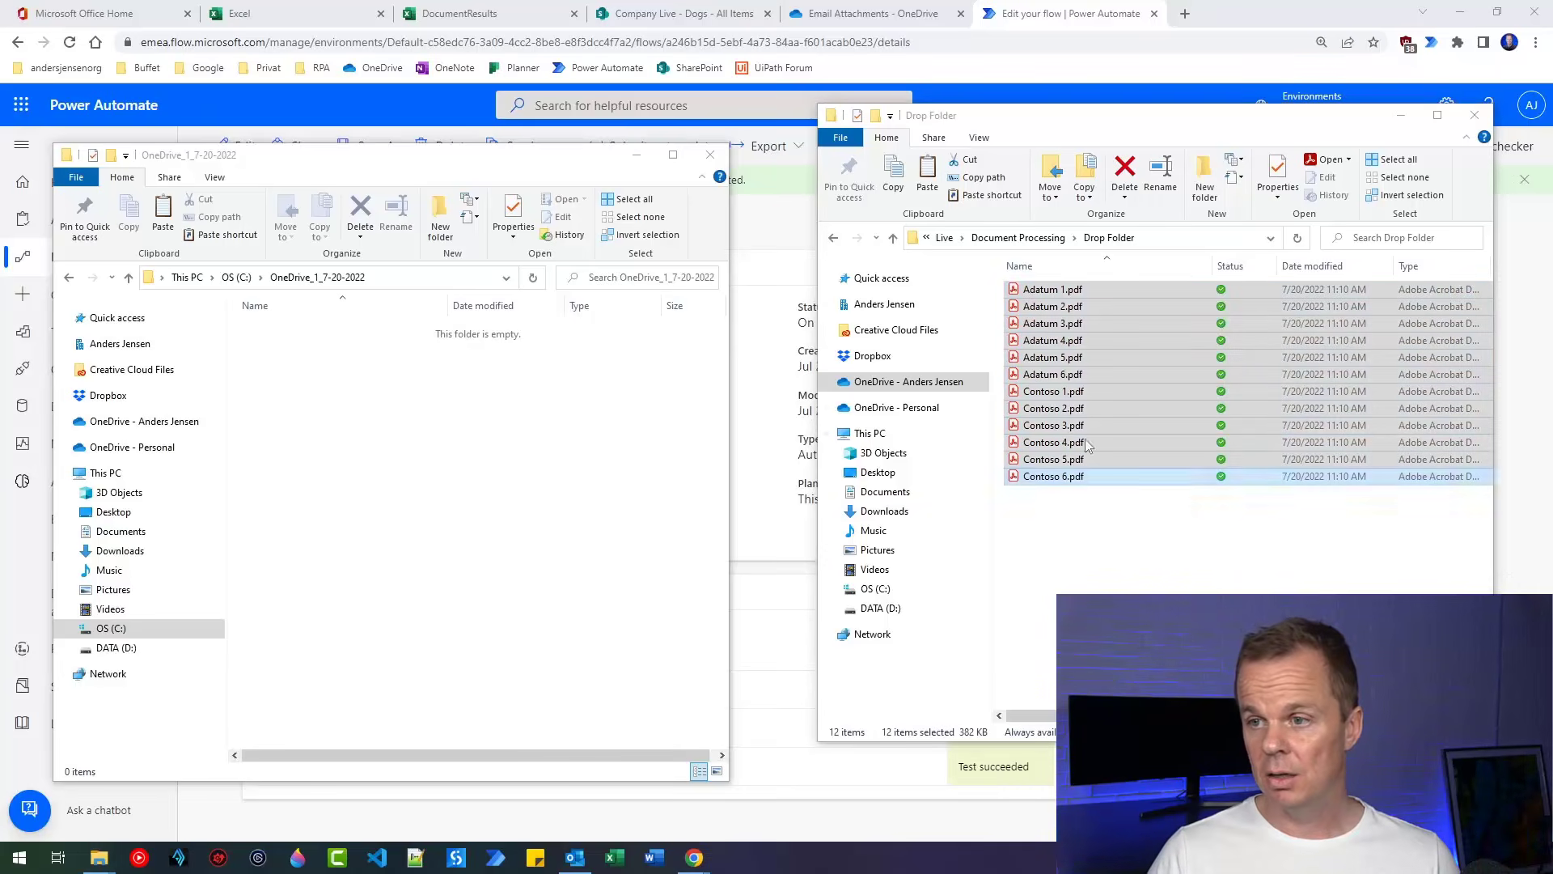
Refresh the Document Processing flow's details page, check its run history and look at the rows in the DocumentResults workbook
{"action": "left_click", "coordinate": [1100, 23]}
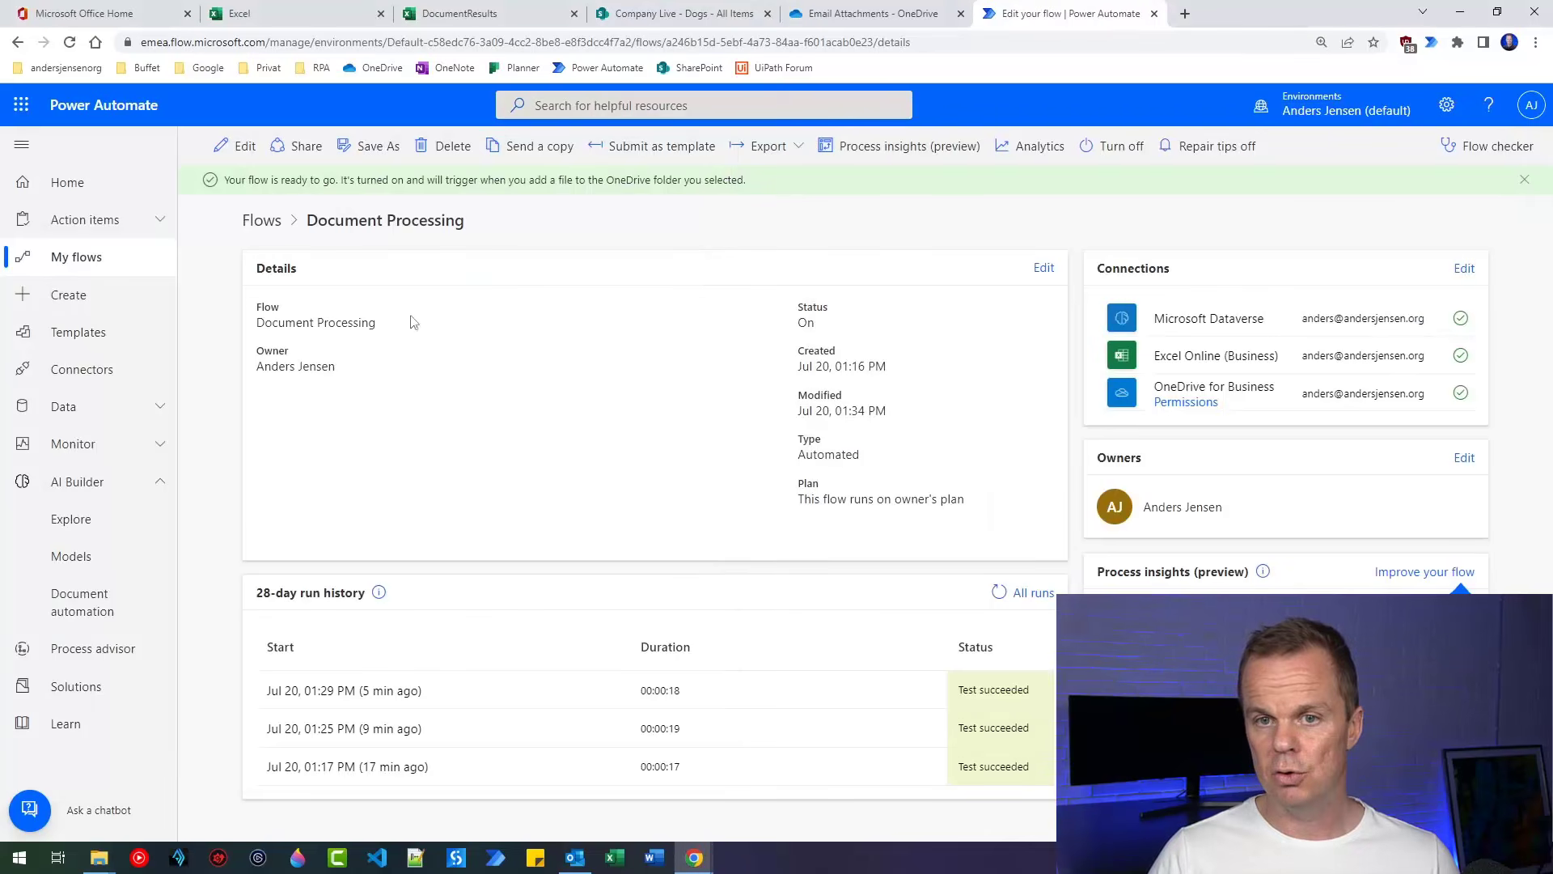
{"action": "left_click", "coordinate": [69, 42]}
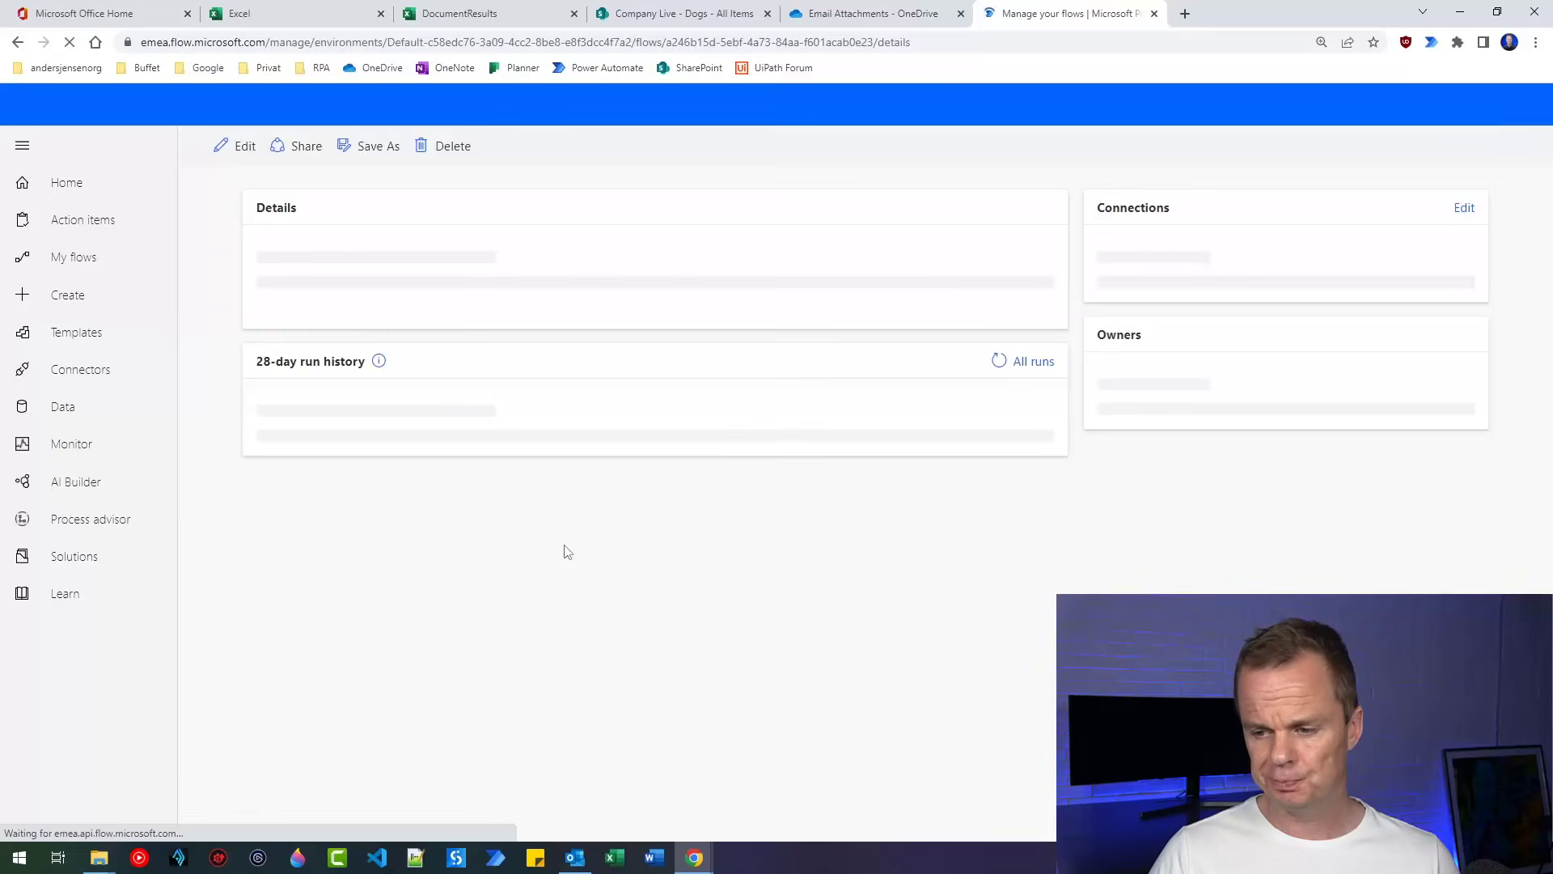
{"action": "scroll", "coordinate": [638, 683], "scroll_direction": "down", "scroll_amount": 3}
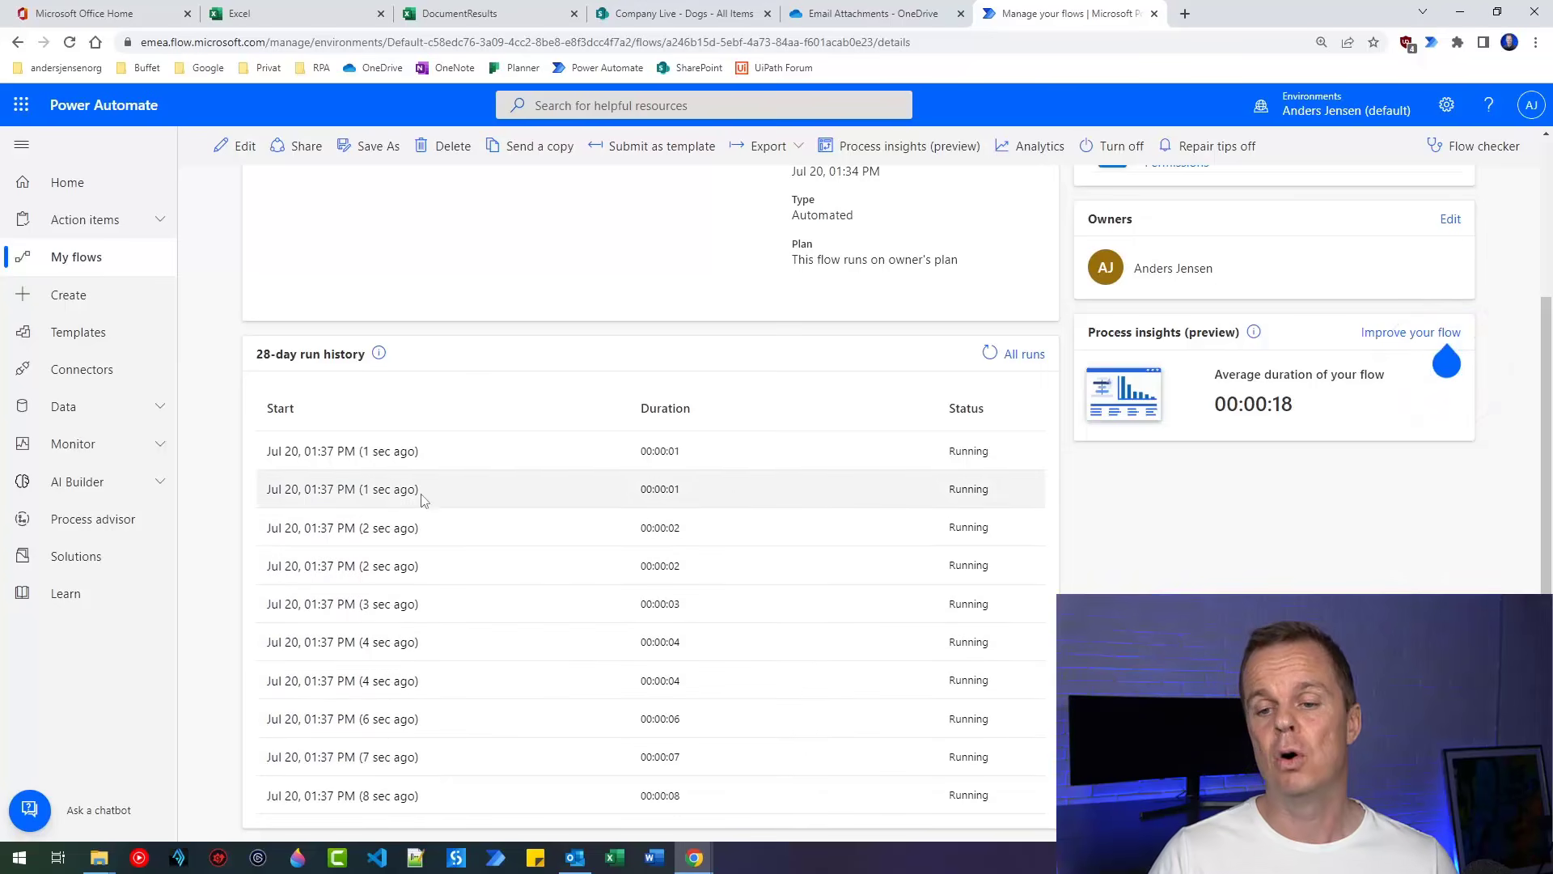
{"action": "scroll", "coordinate": [579, 513], "scroll_direction": "up", "scroll_amount": 3}
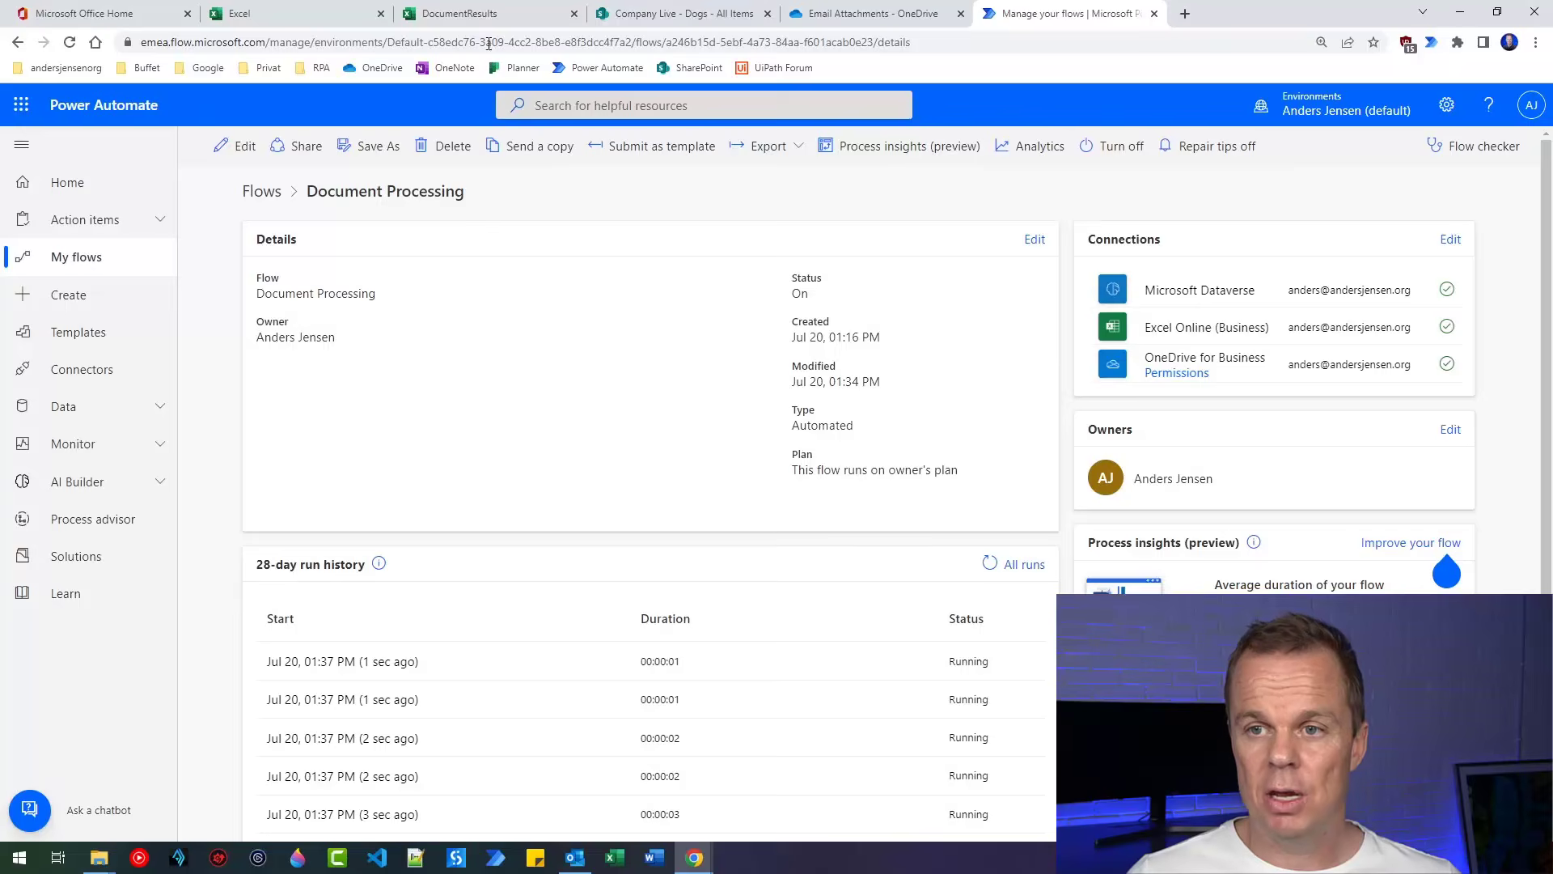
{"action": "left_click", "coordinate": [485, 14]}
{"action": "left_click", "coordinate": [460, 254]}
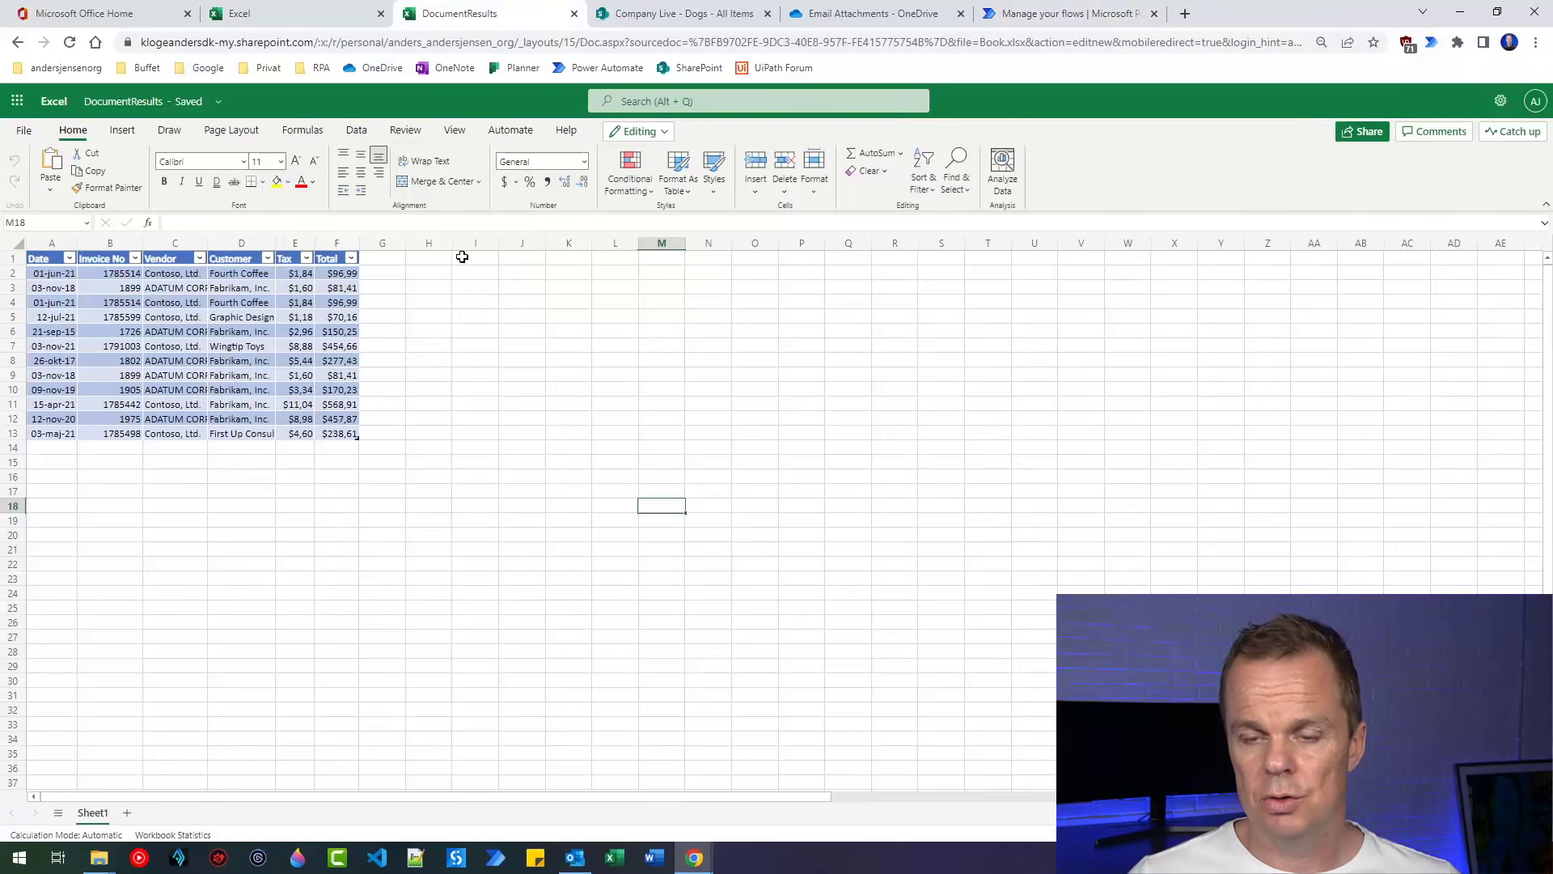